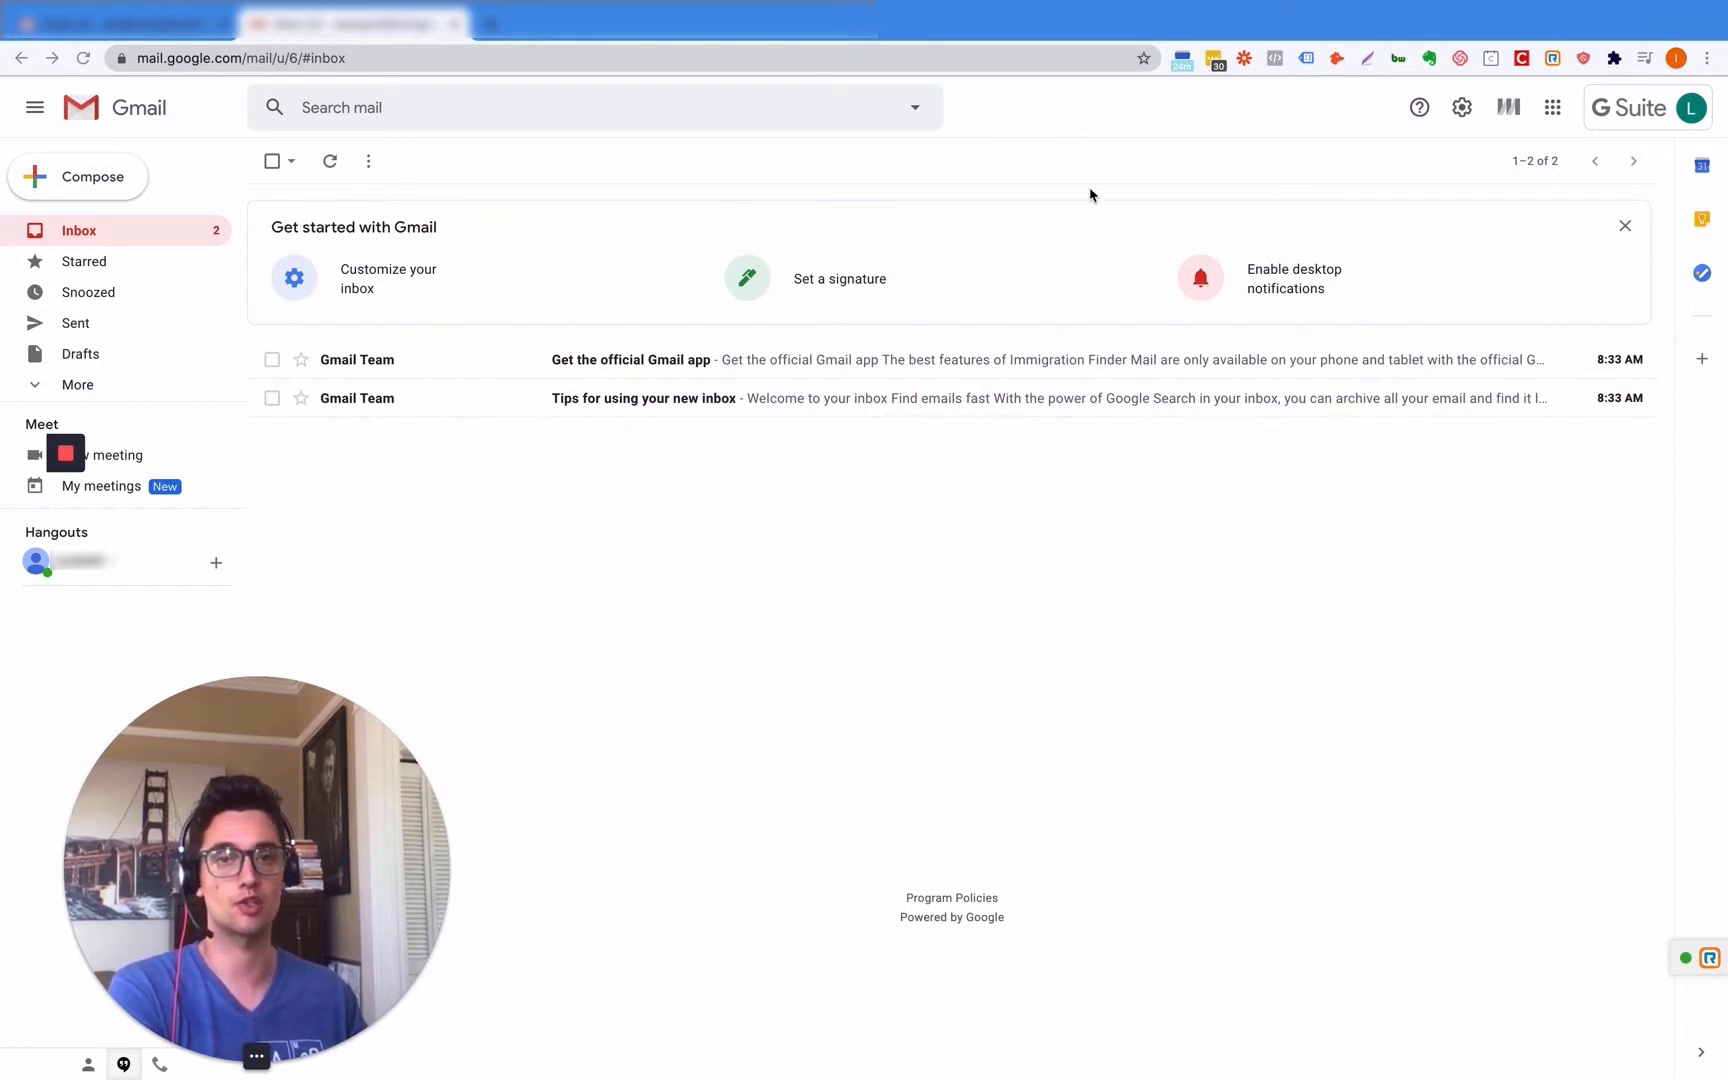
- Expand the sidebar's More list to reveal Important, Scheduled, All Mail, Spam and Trash
{"action": "left_click", "coordinate": [54, 386]}
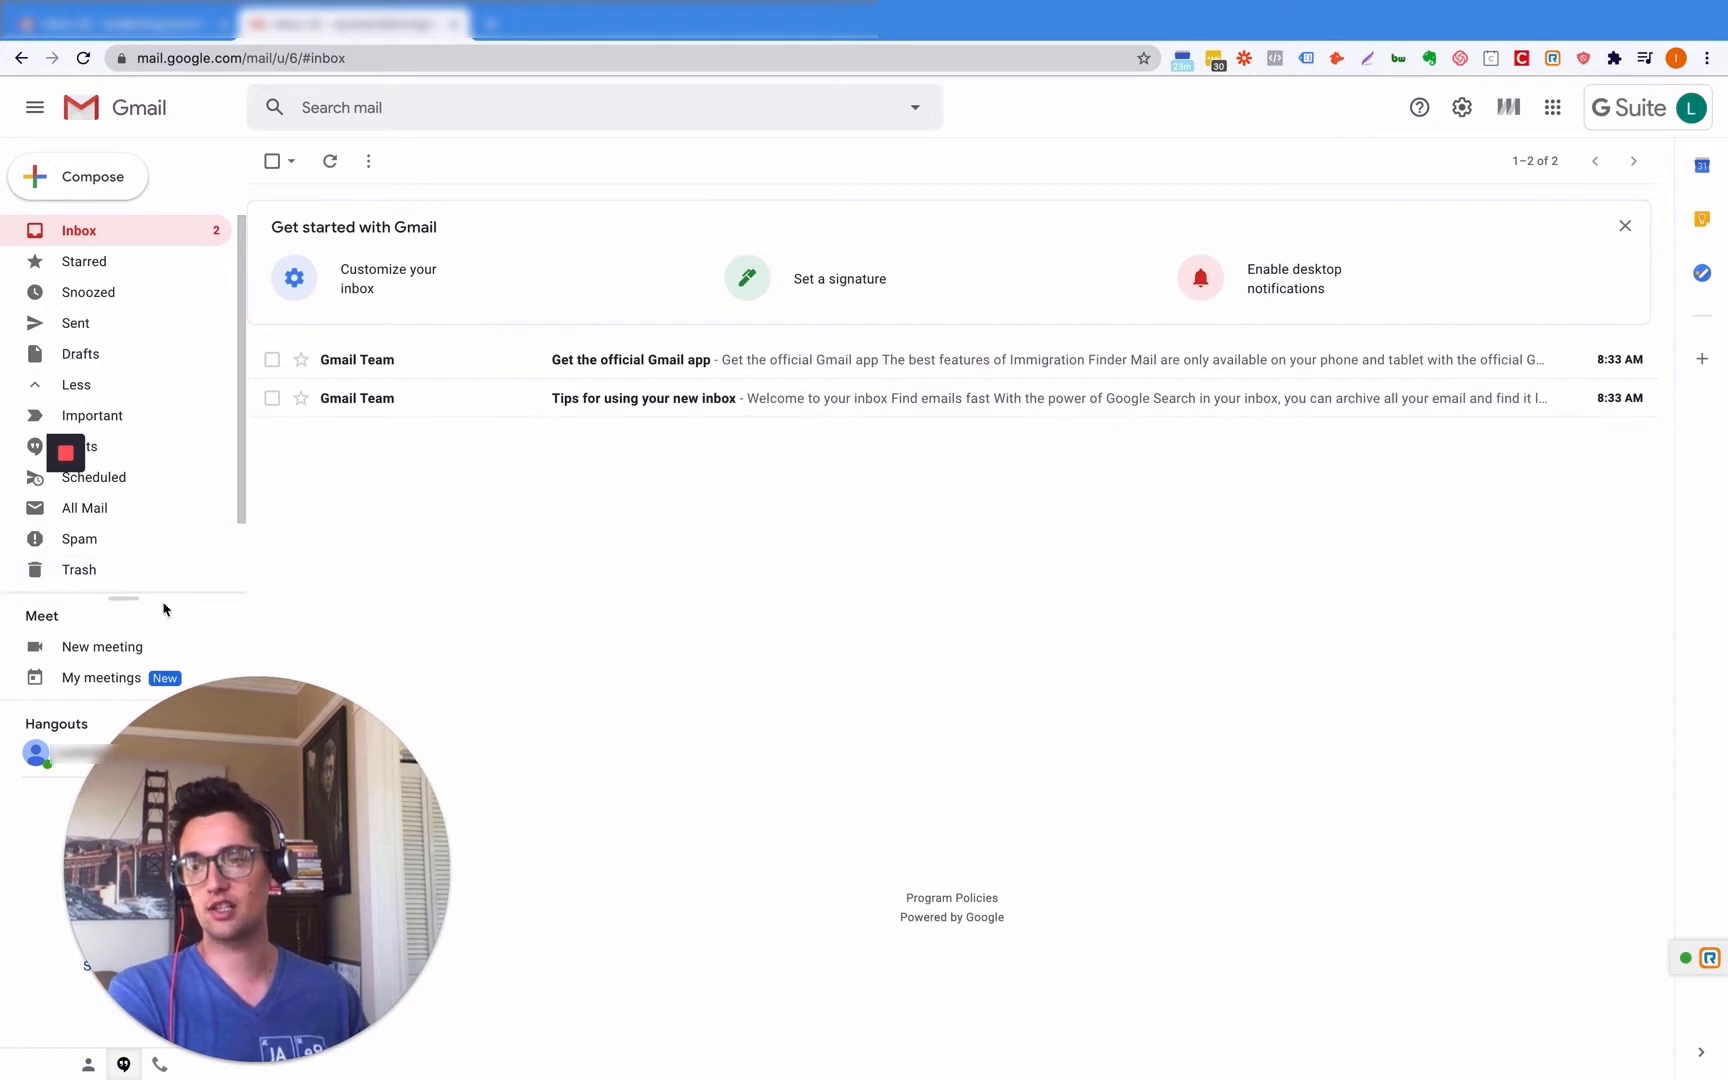
{"action": "mouse_move", "coordinate": [221, 823]}
{"action": "left_mouse_down"}
{"action": "mouse_move", "coordinate": [444, 823]}
{"action": "mouse_move", "coordinate": [221, 823]}
{"action": "left_mouse_up"}
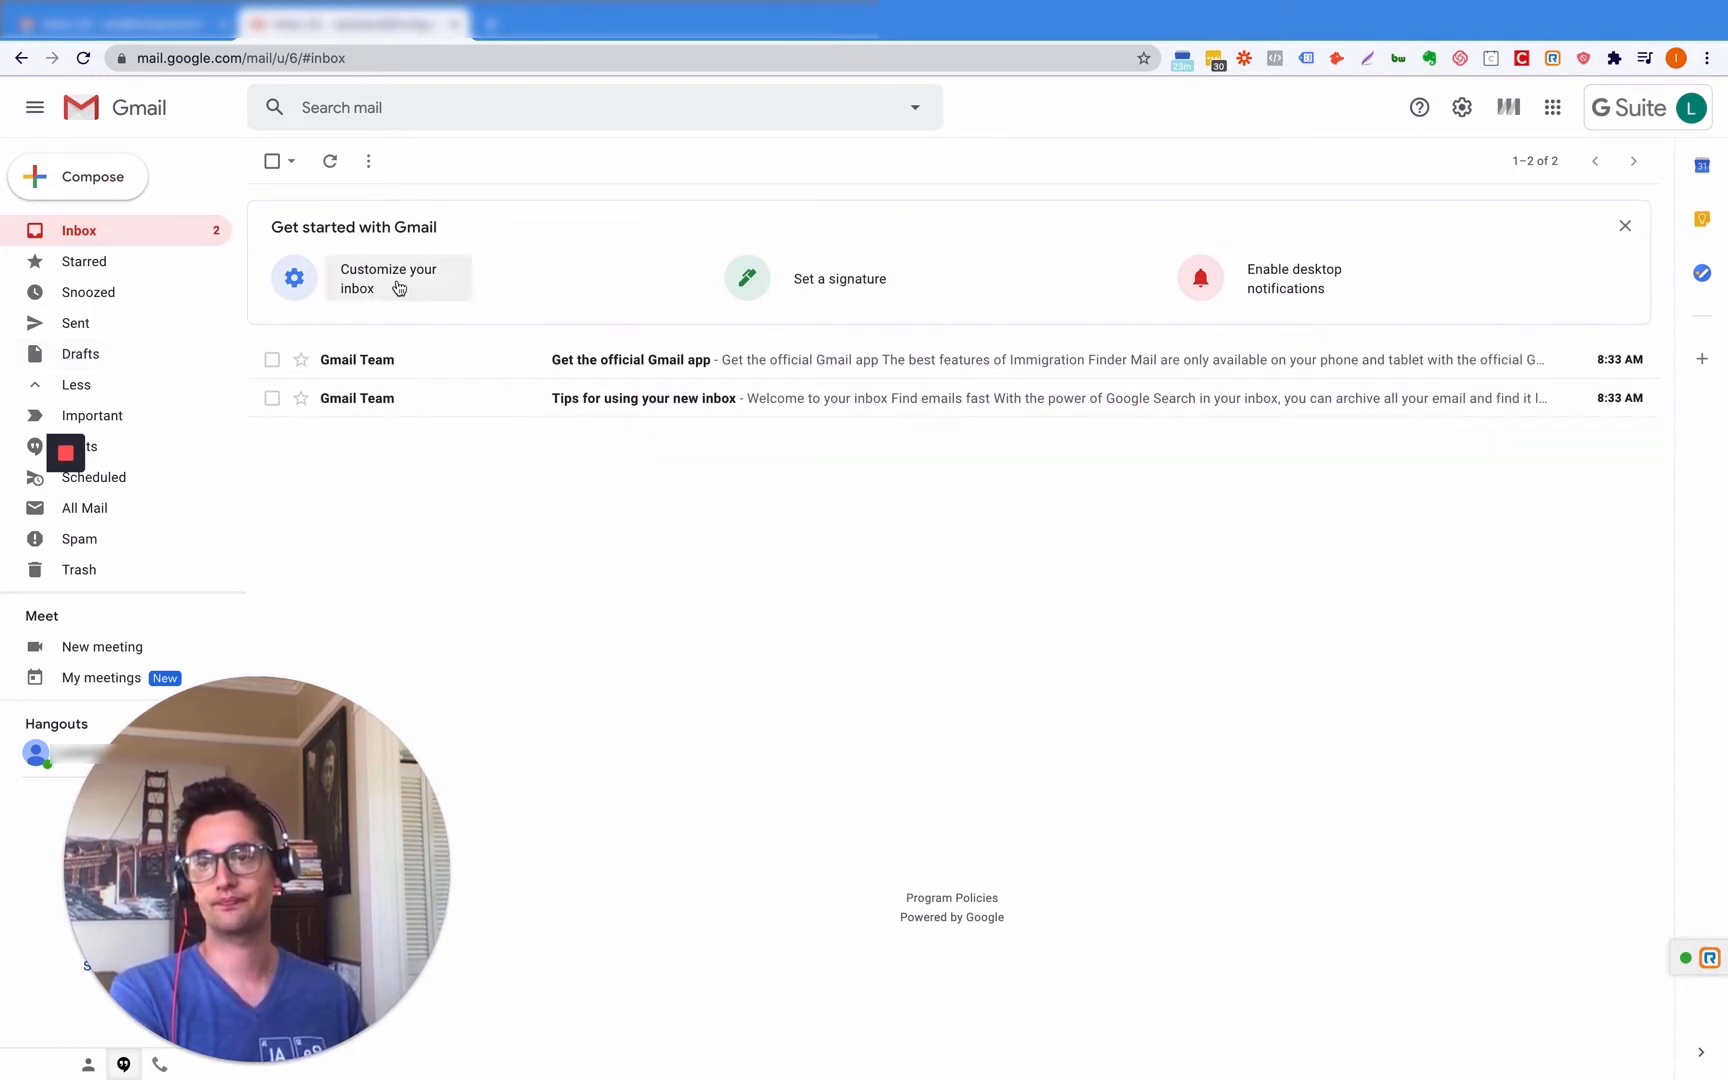
{"action": "left_click", "coordinate": [1553, 108]}
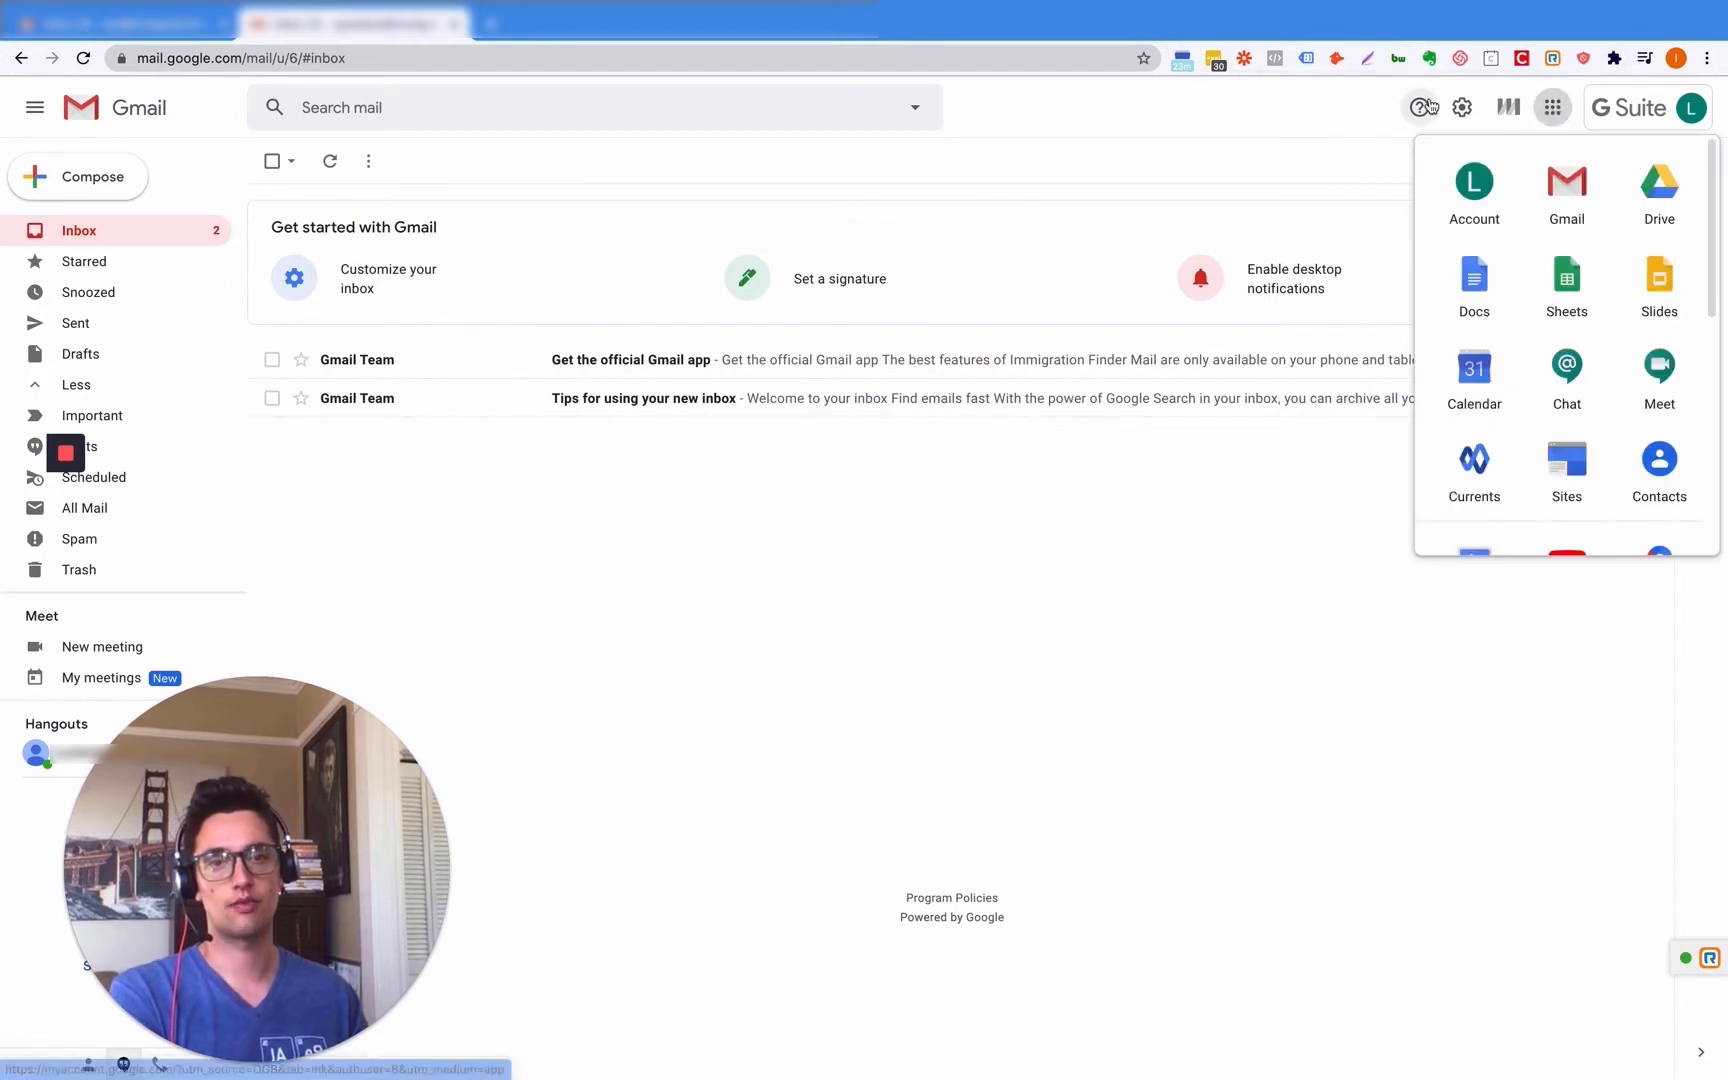
{"action": "left_click", "coordinate": [1462, 108]}
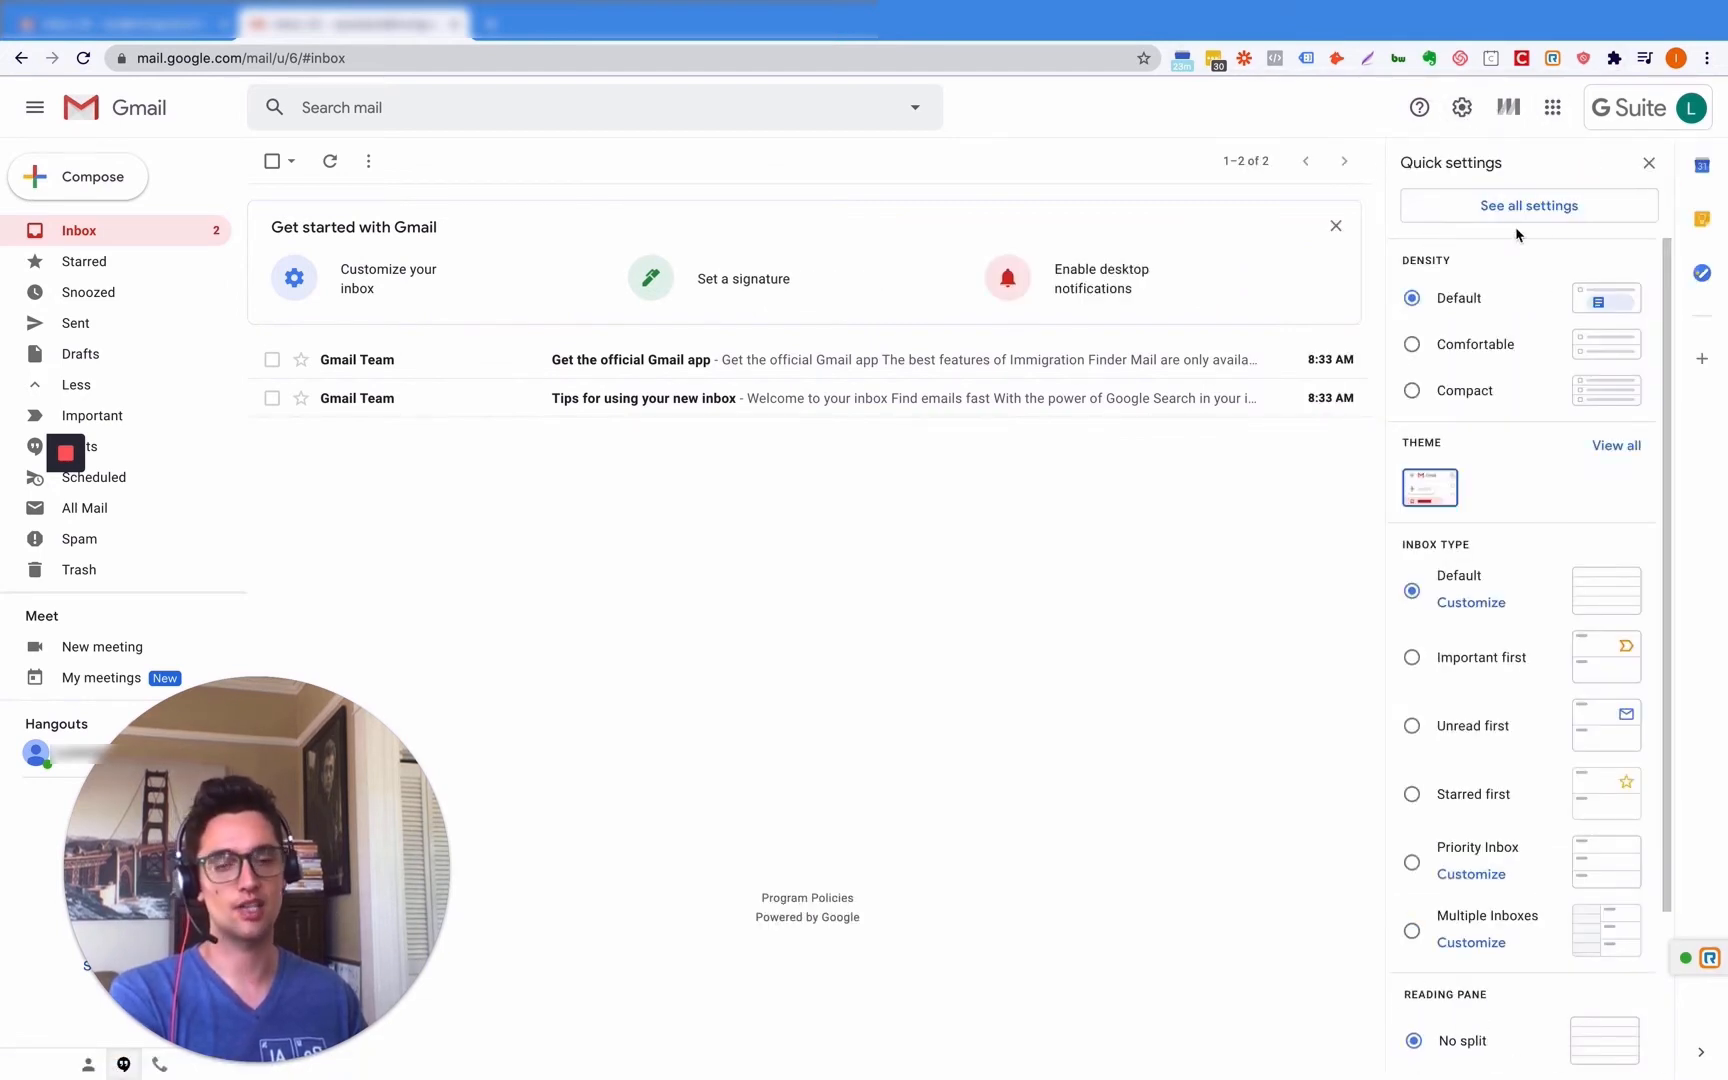
{"action": "left_click", "coordinate": [1616, 446]}
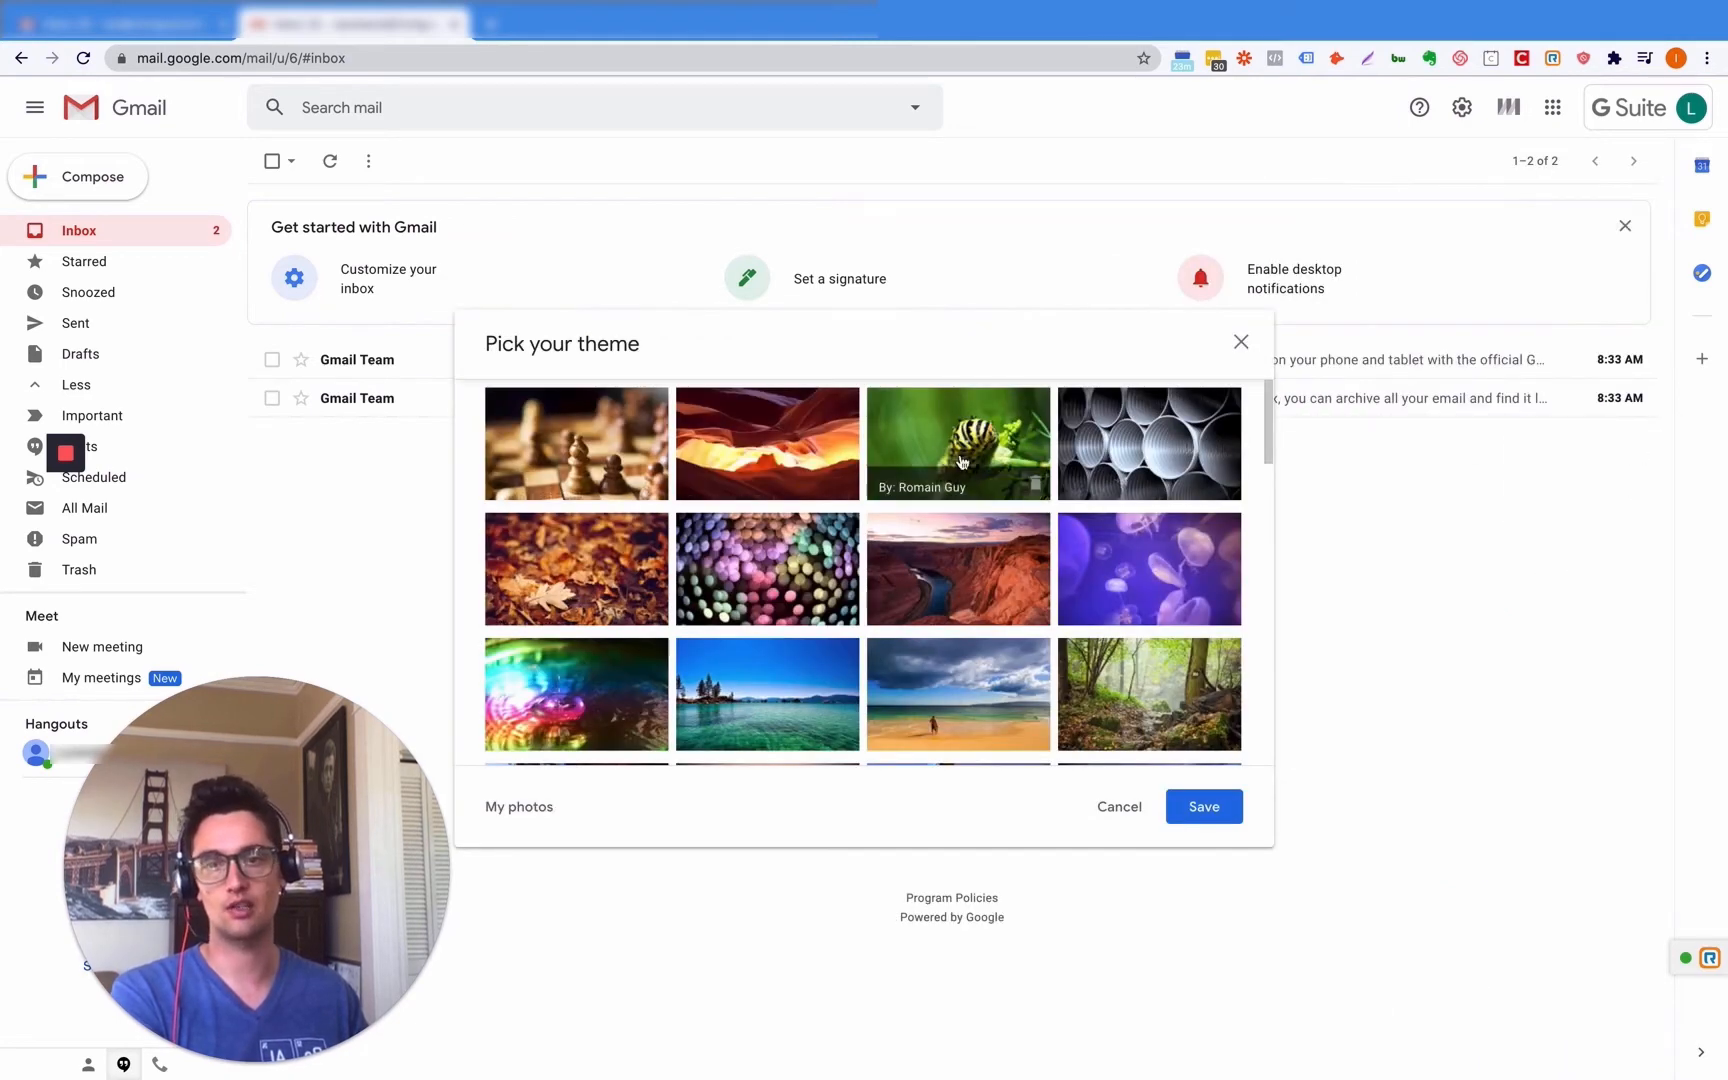
{"action": "left_click", "coordinate": [962, 461]}
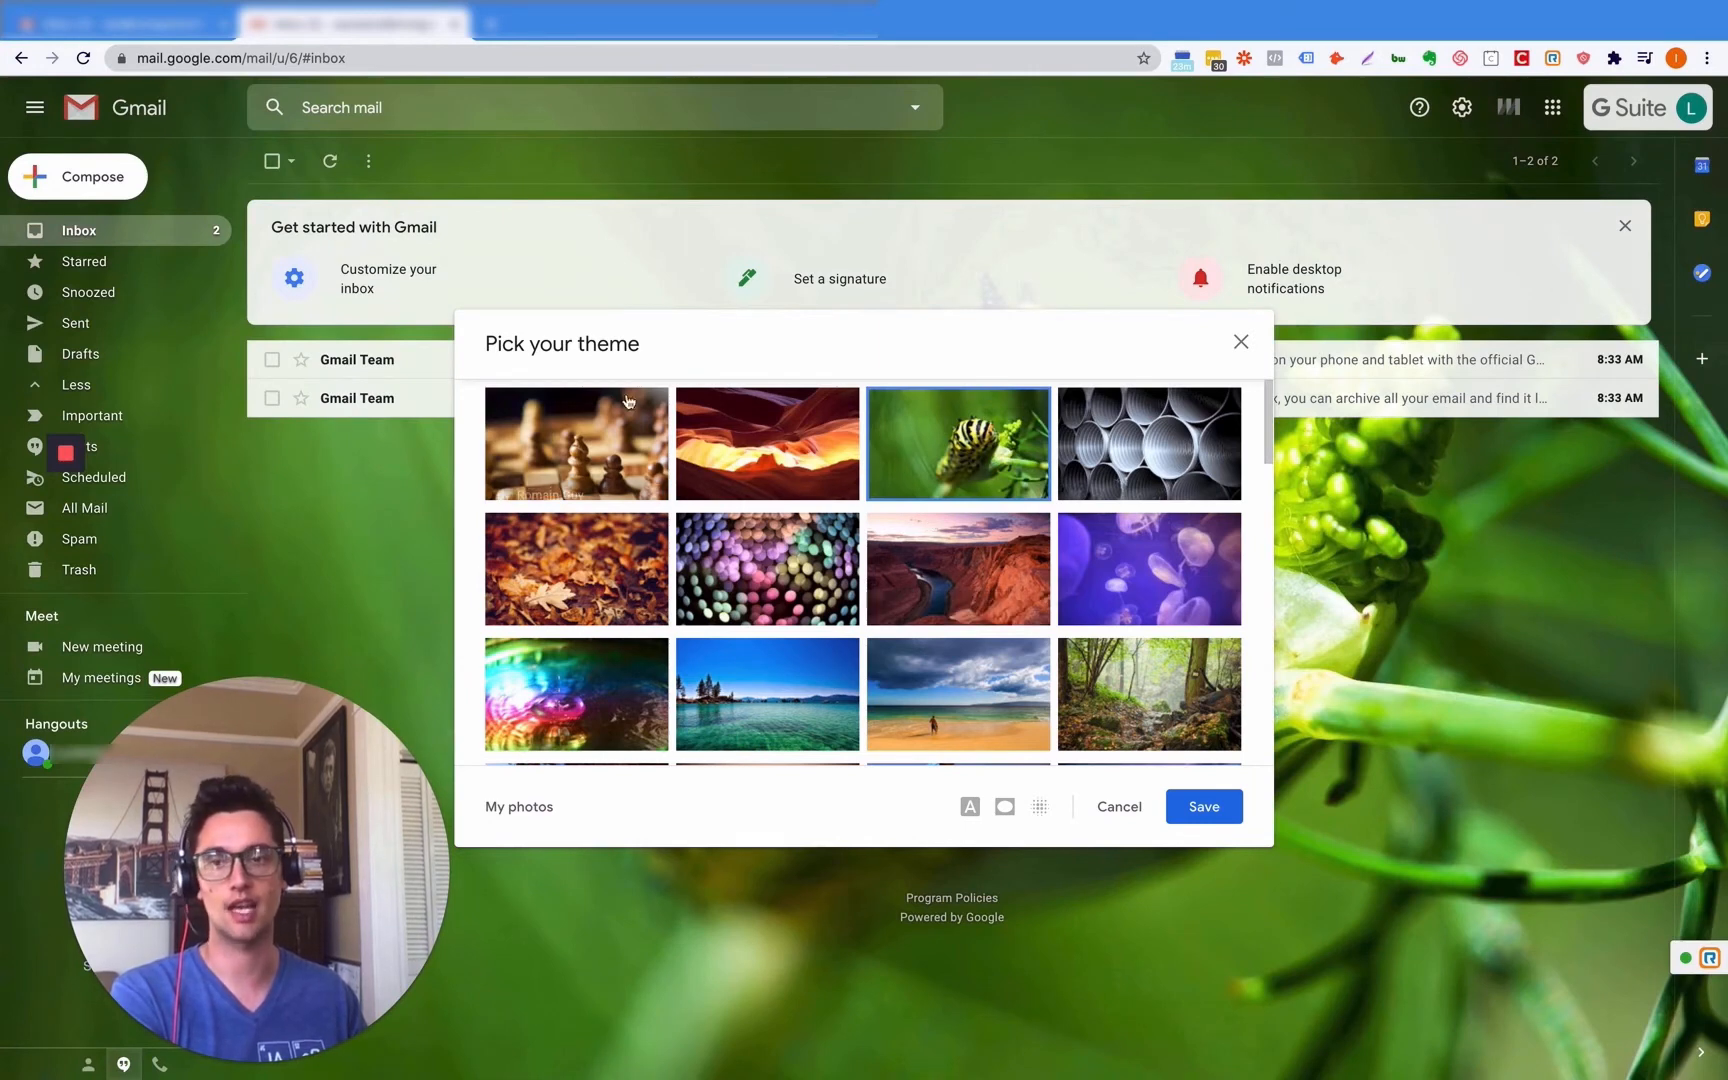
{"action": "left_click", "coordinate": [1147, 818]}
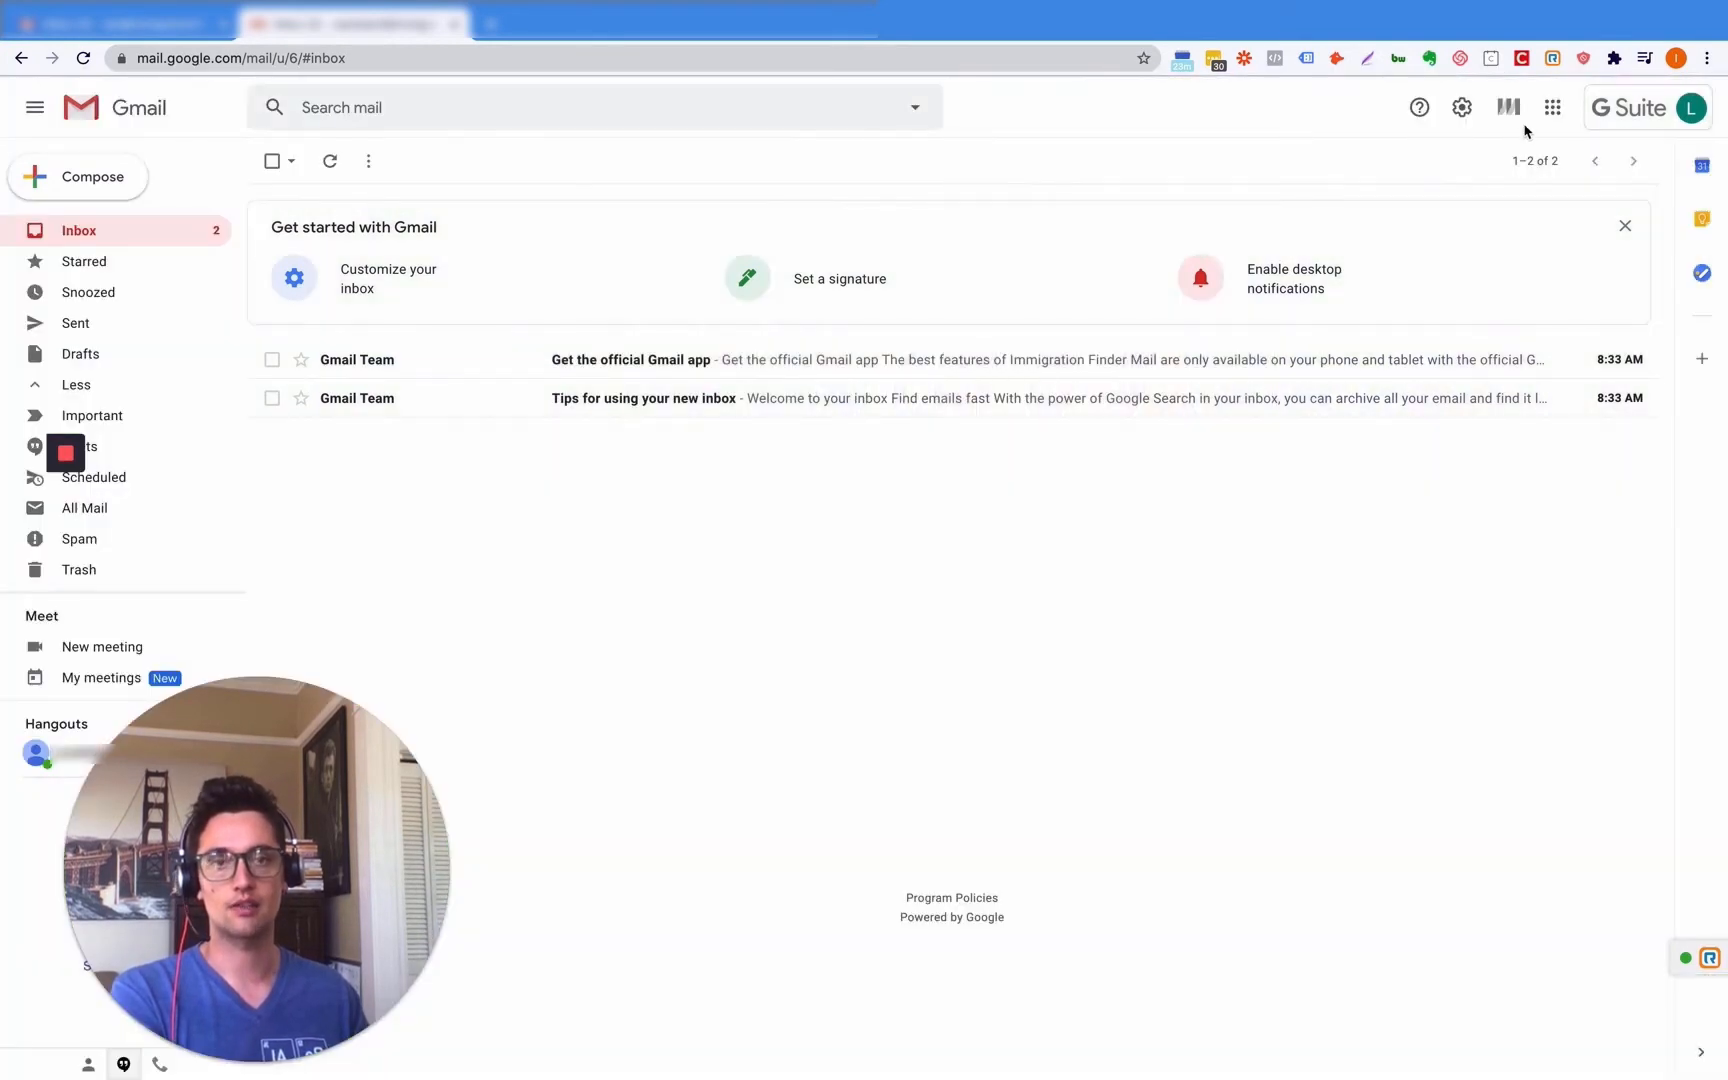
{"action": "left_click", "coordinate": [1463, 110]}
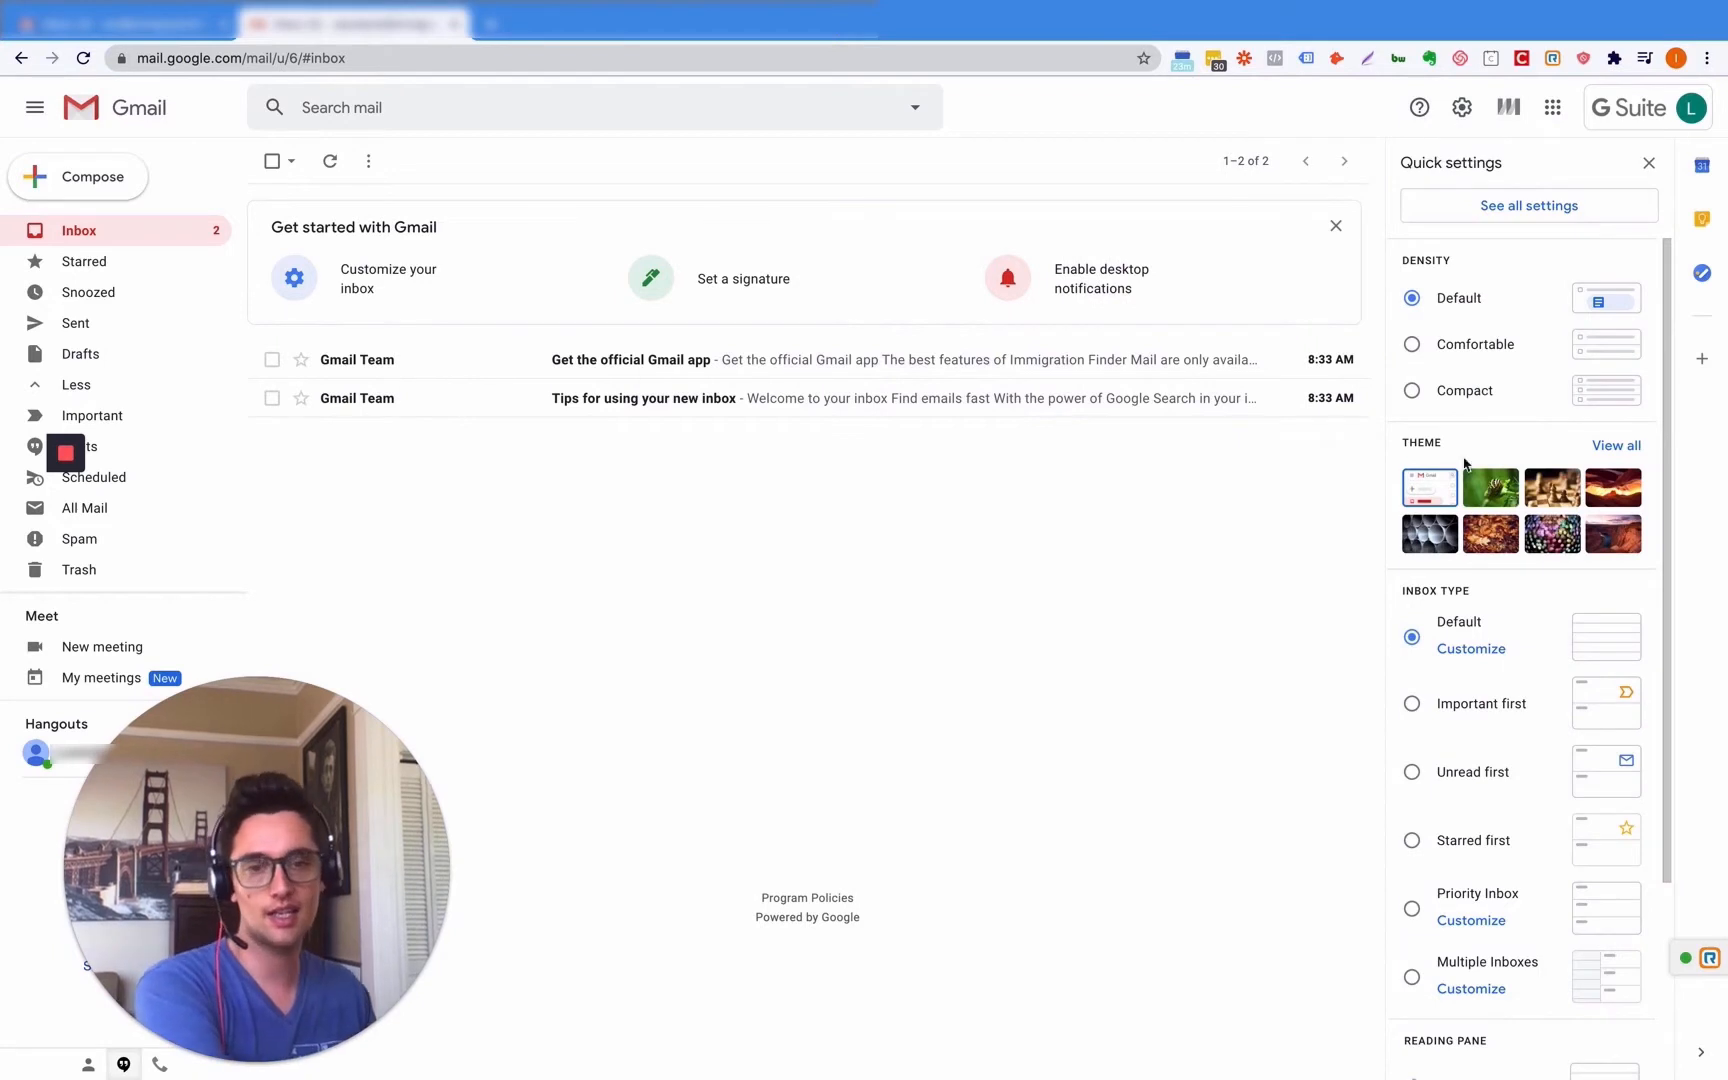
- Try the Unread first, Priority Inbox and Multiple Inboxes layouts, settling back on Unread first
{"action": "left_click", "coordinate": [1412, 773]}
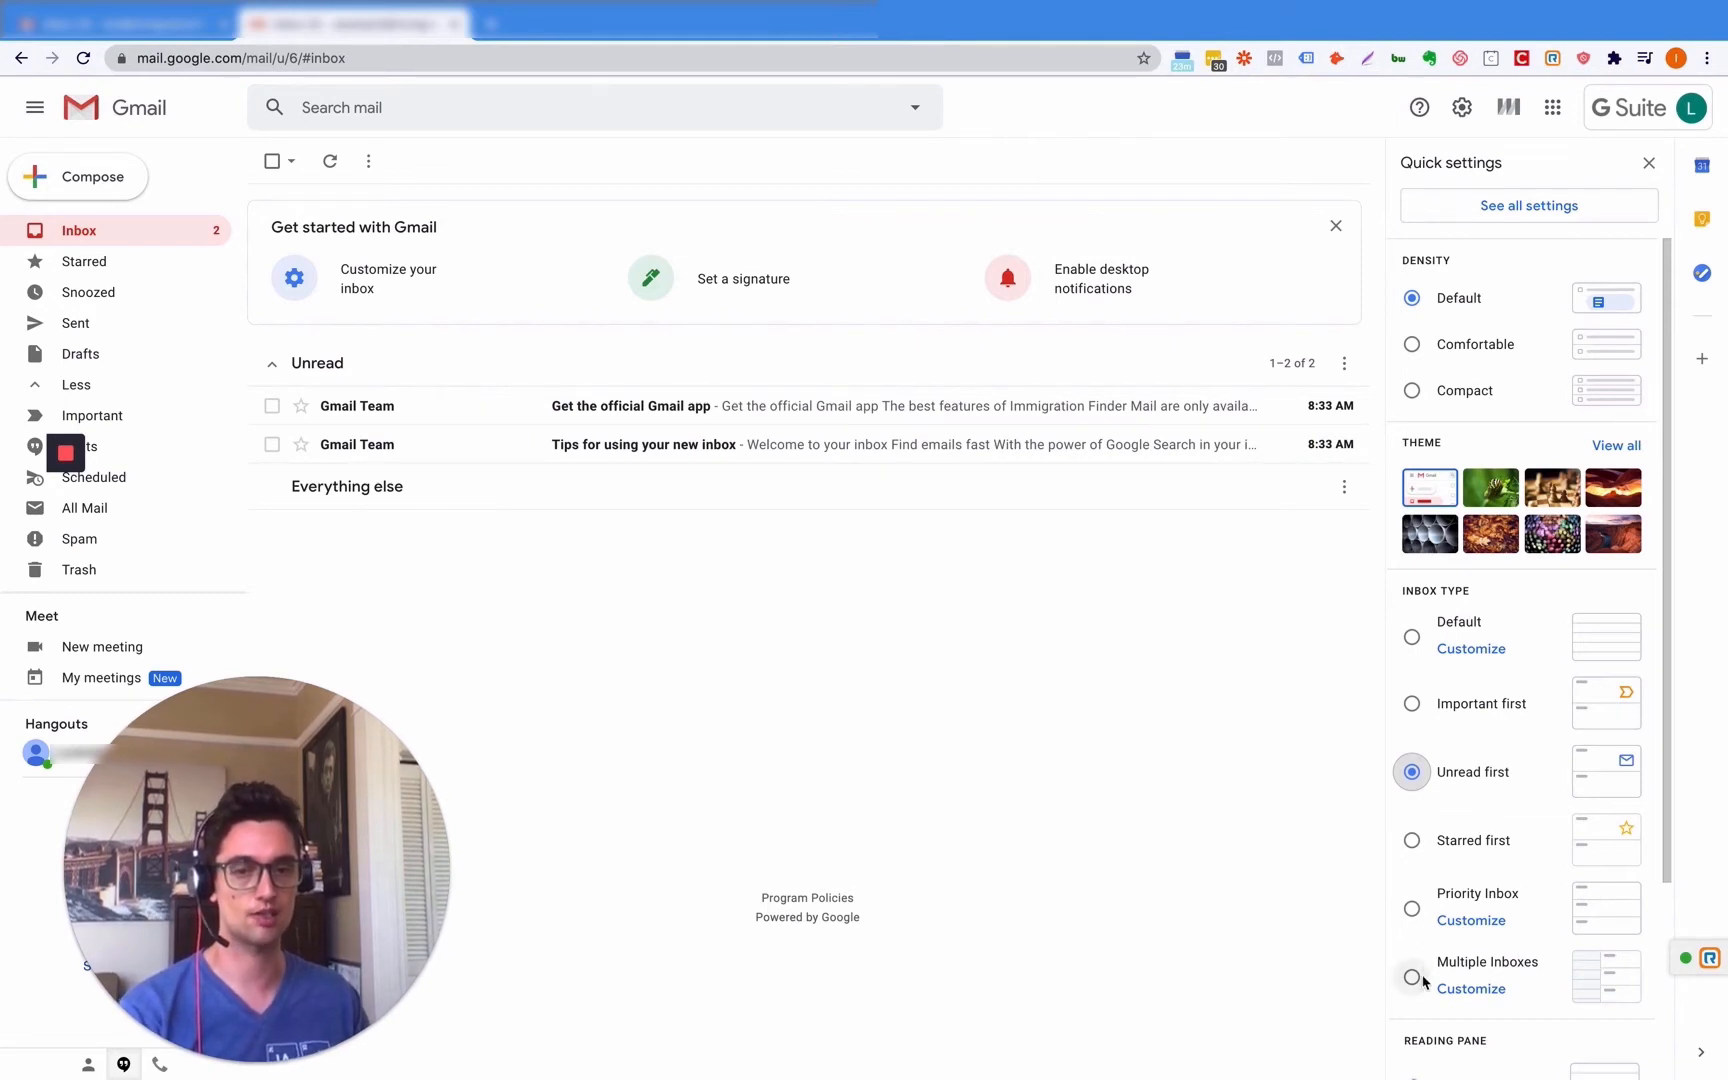
{"action": "left_click", "coordinate": [1412, 909]}
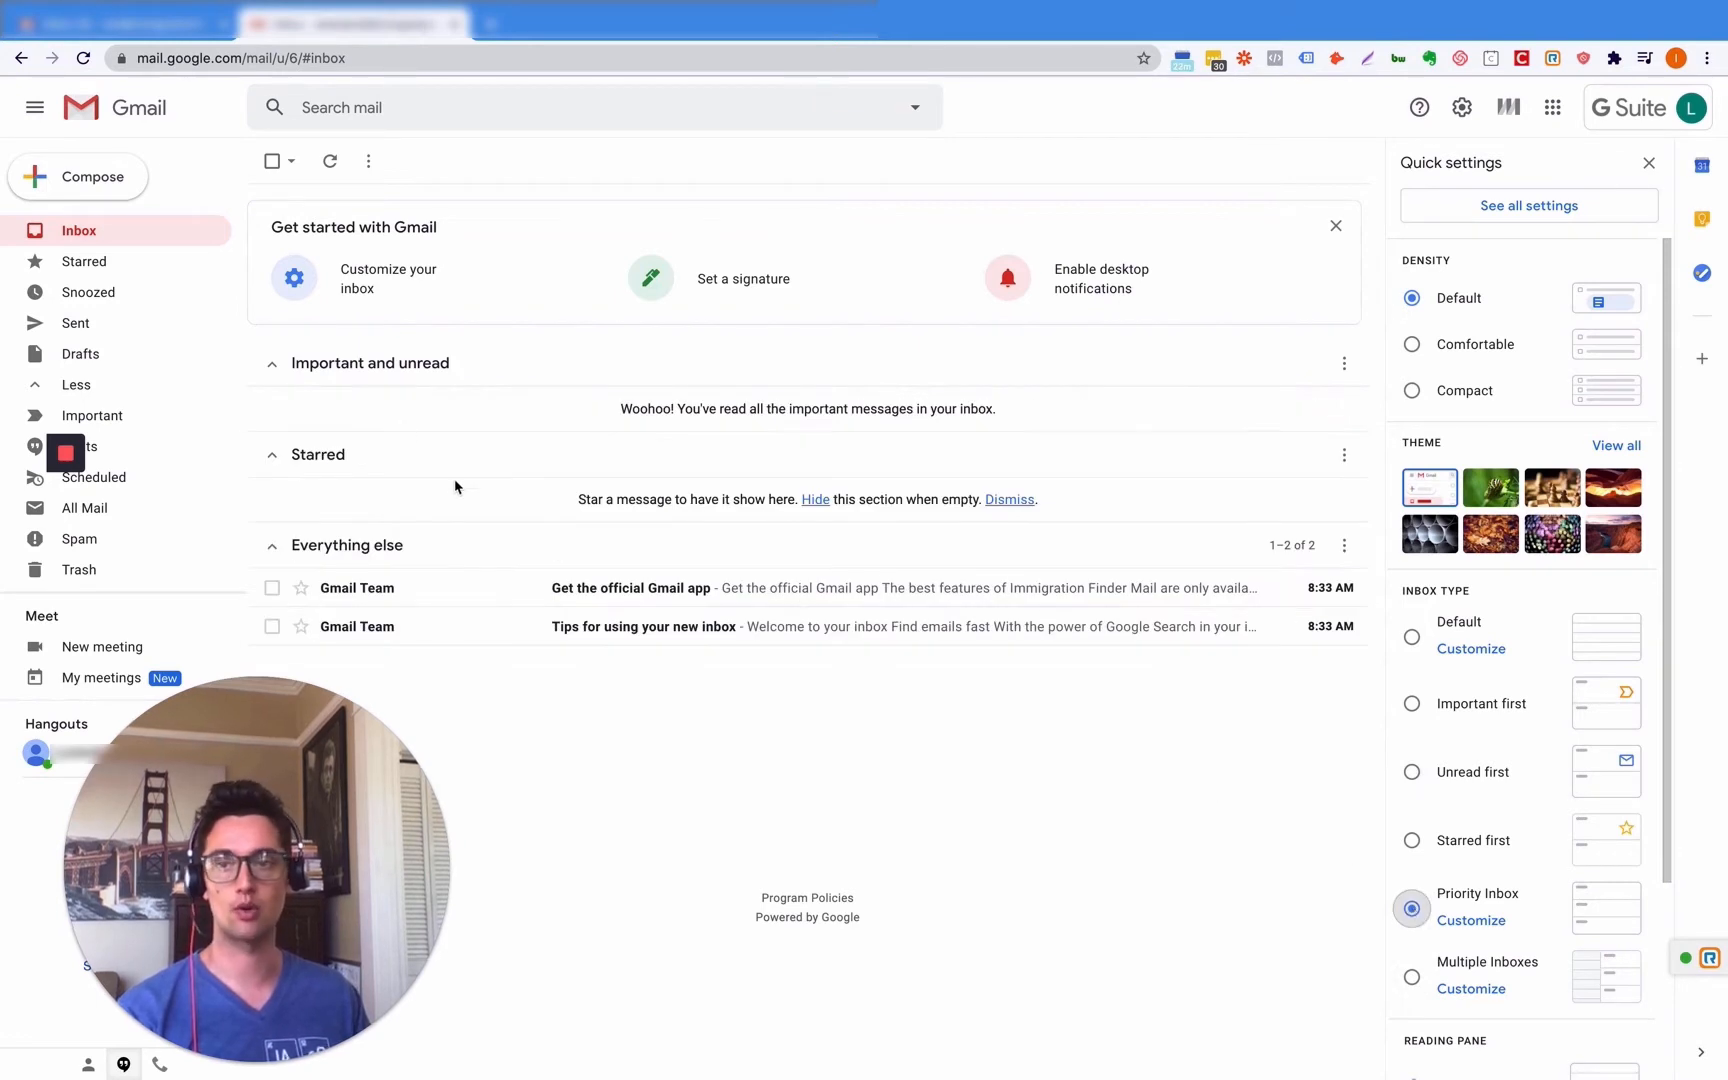
{"action": "left_click", "coordinate": [1416, 980]}
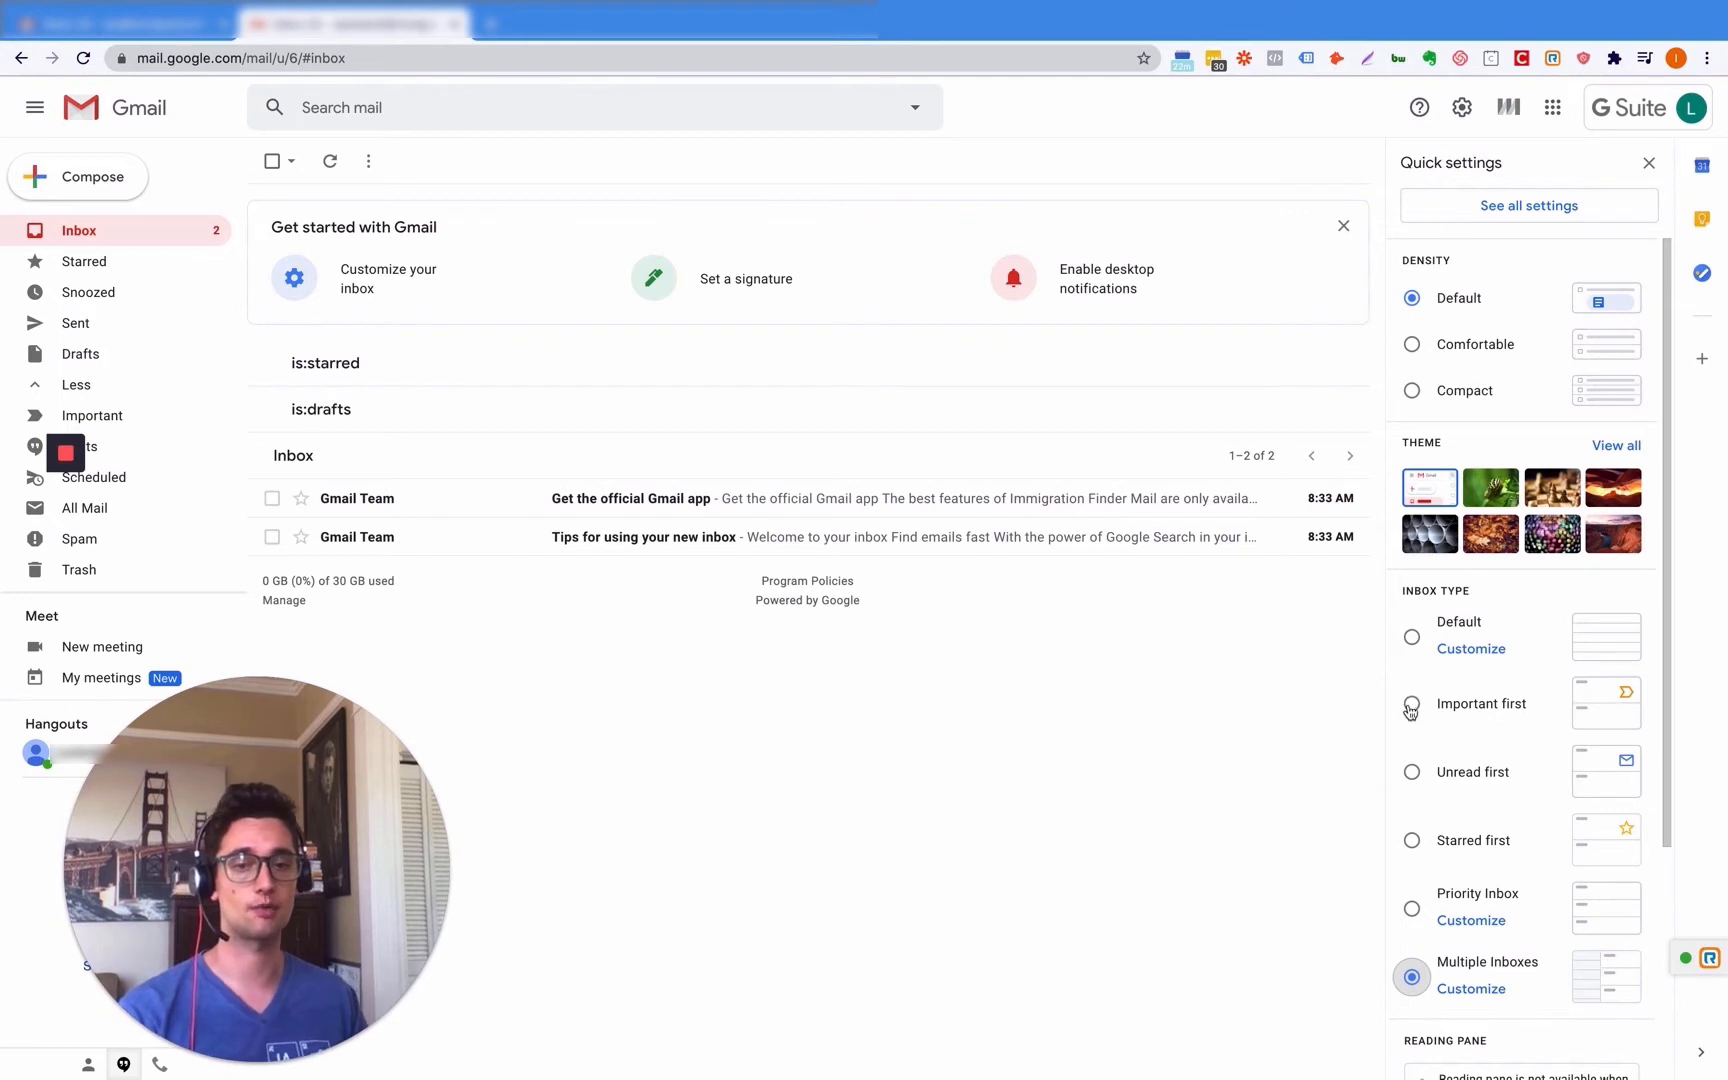
{"action": "left_click", "coordinate": [1412, 773]}
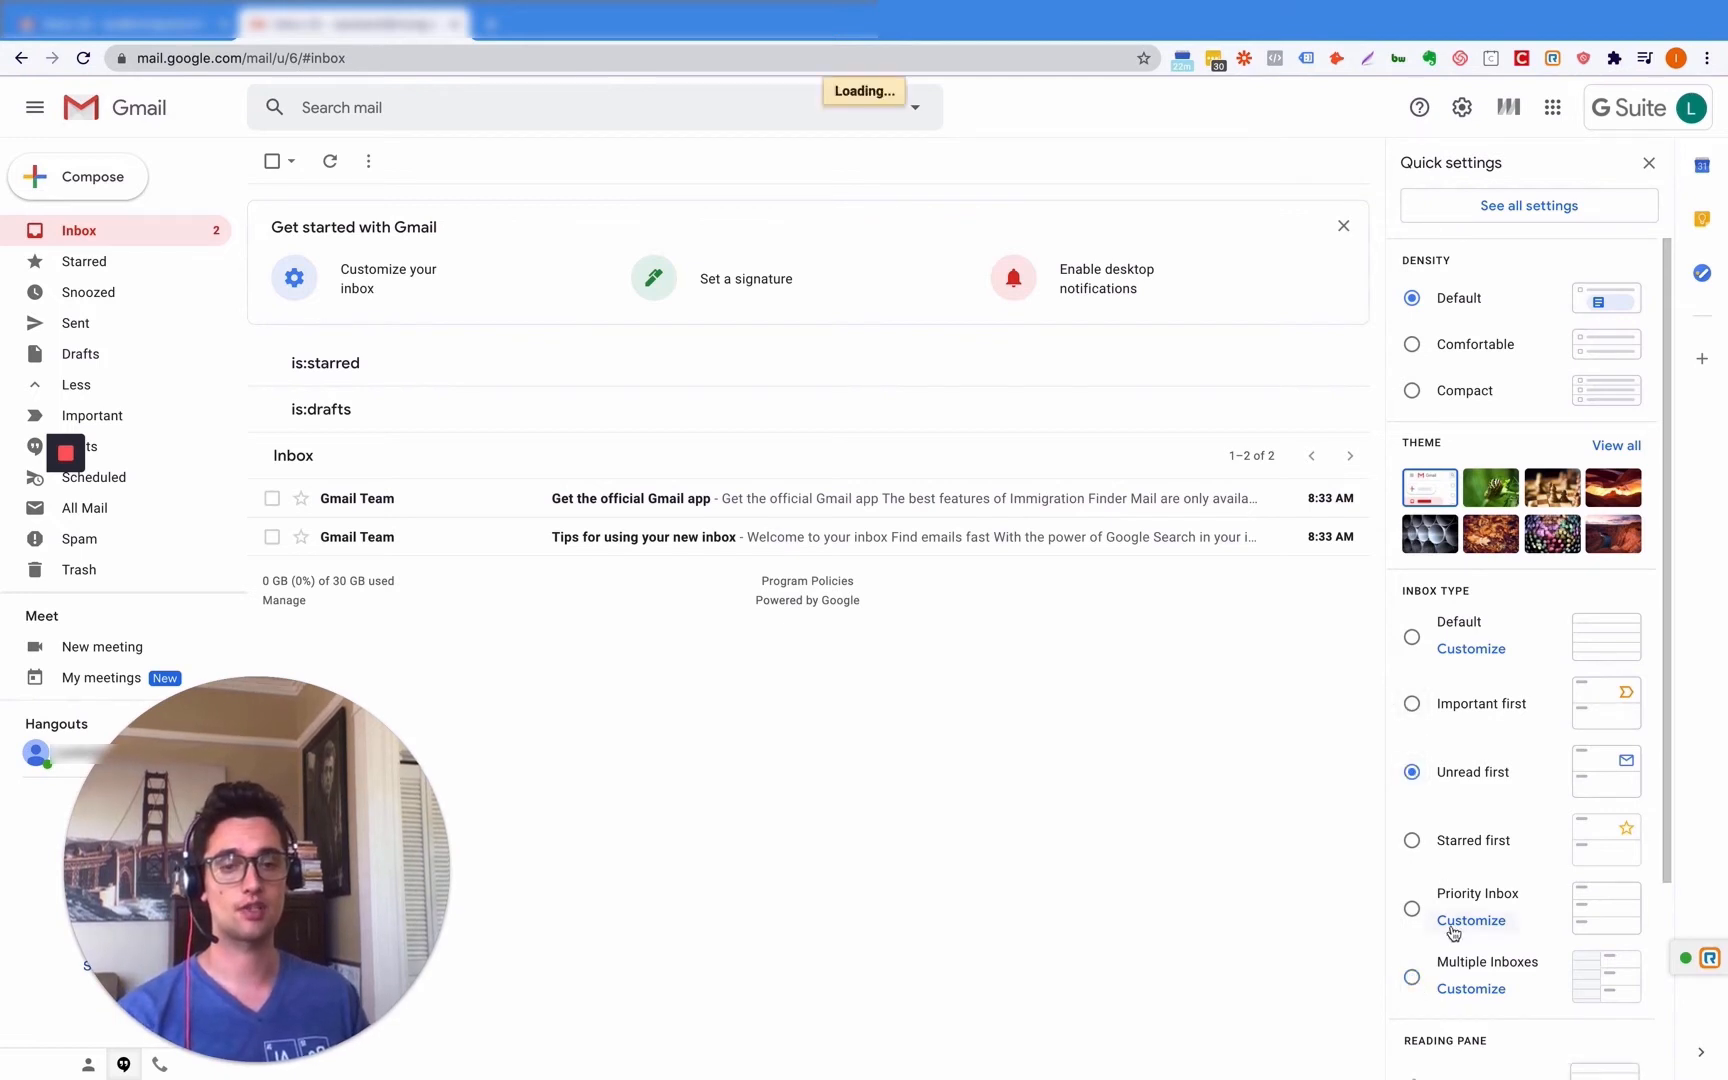
{"action": "scroll", "coordinate": [1458, 937], "scroll_direction": "down", "scroll_amount": 2}
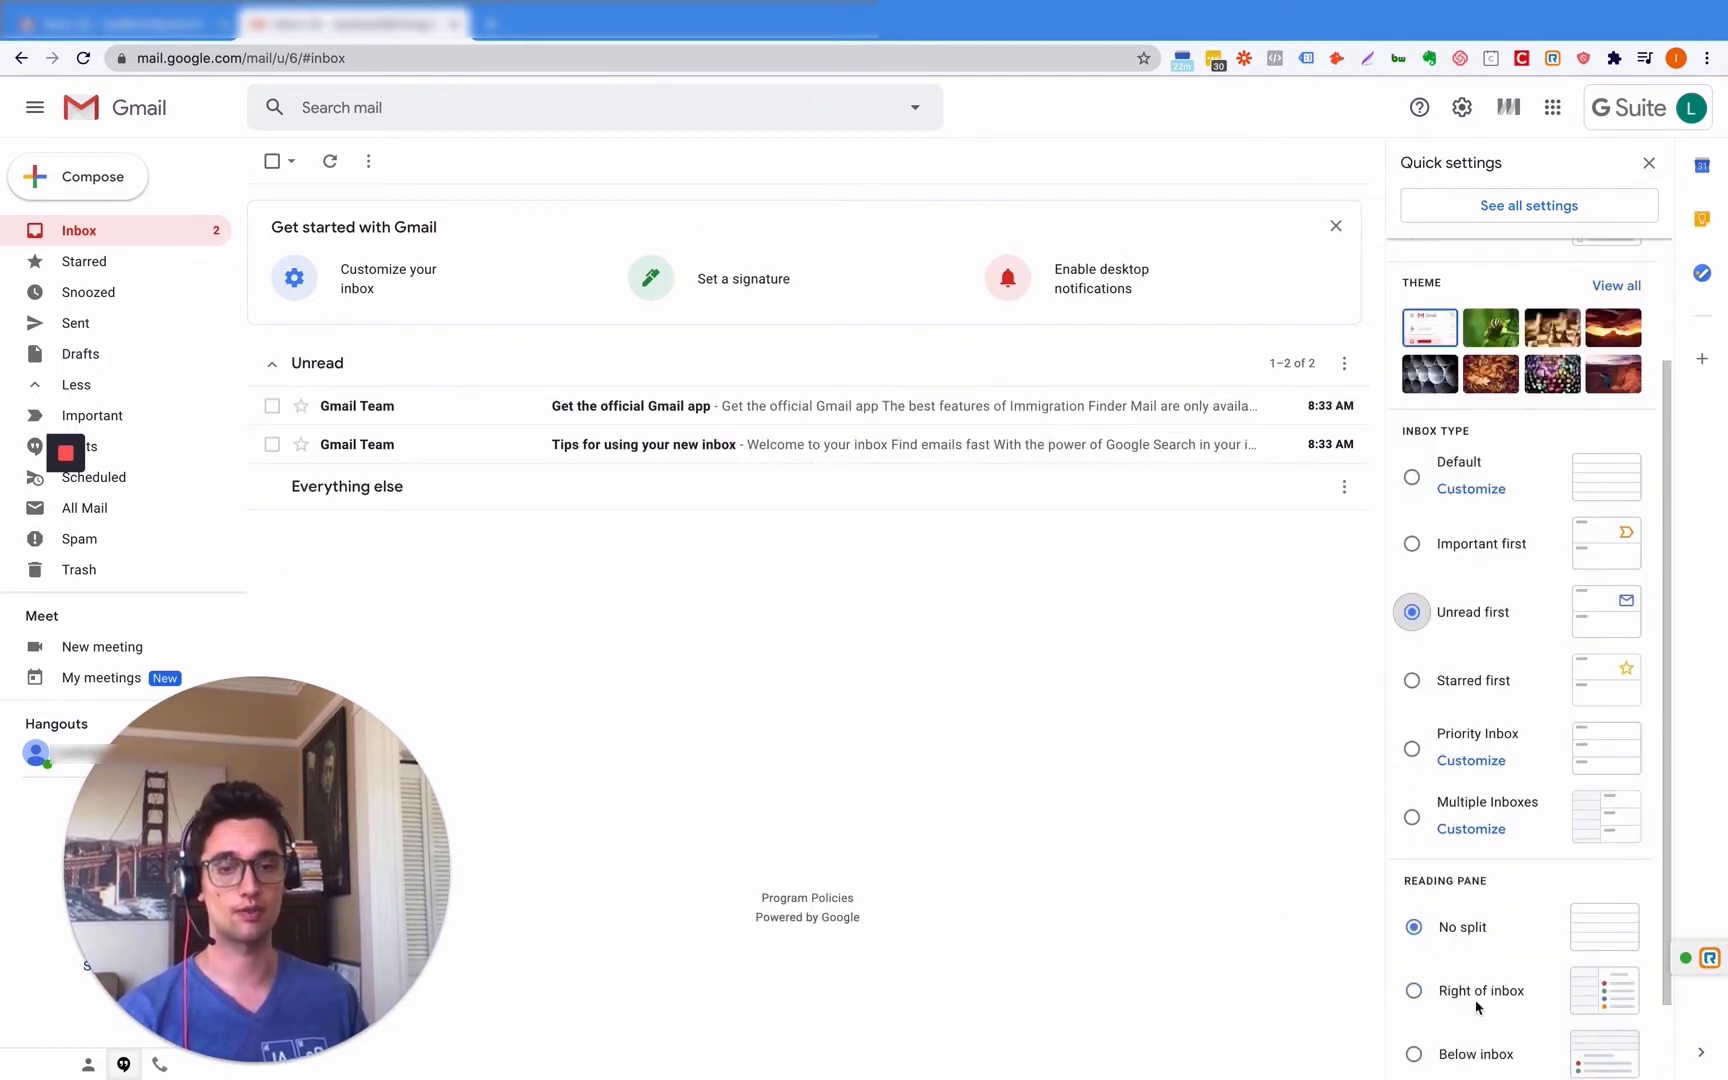
- Try the Right of inbox reading pane, then cancel the reload to keep No split
{"action": "left_click", "coordinate": [1414, 991]}
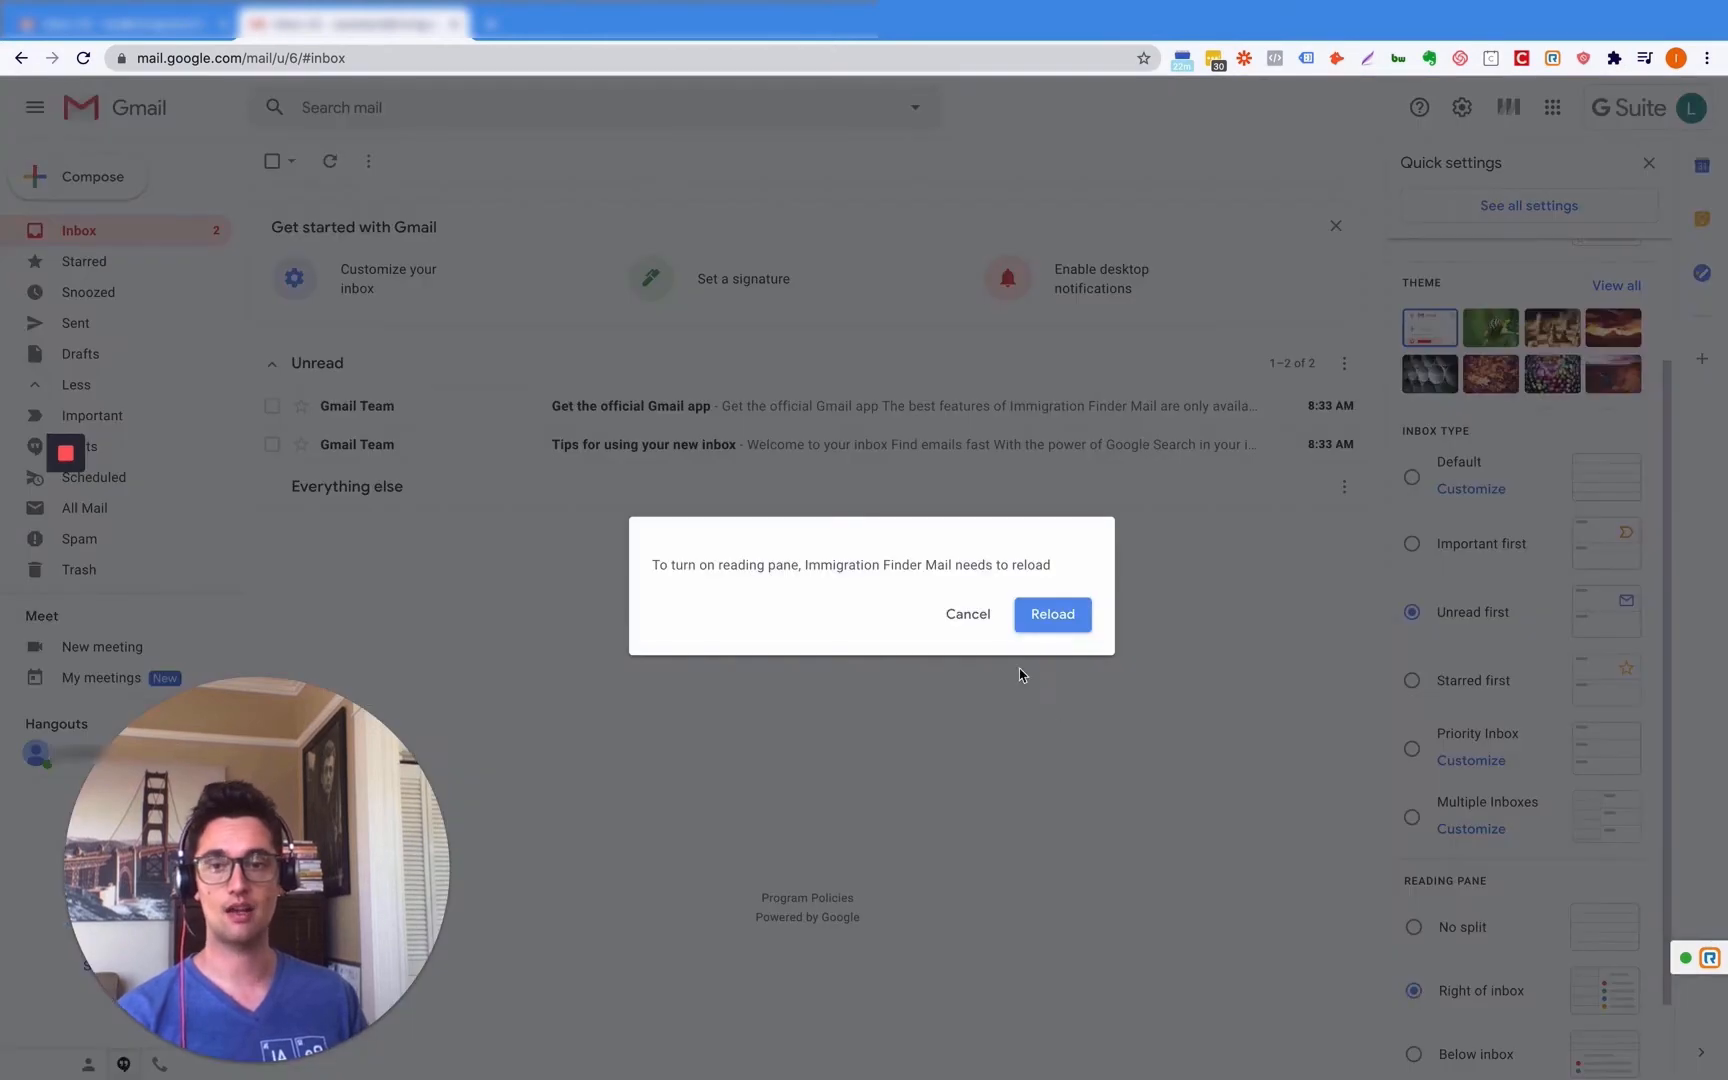
{"action": "left_click", "coordinate": [970, 620]}
{"action": "scroll", "coordinate": [1459, 963], "scroll_direction": "down", "scroll_amount": 1}
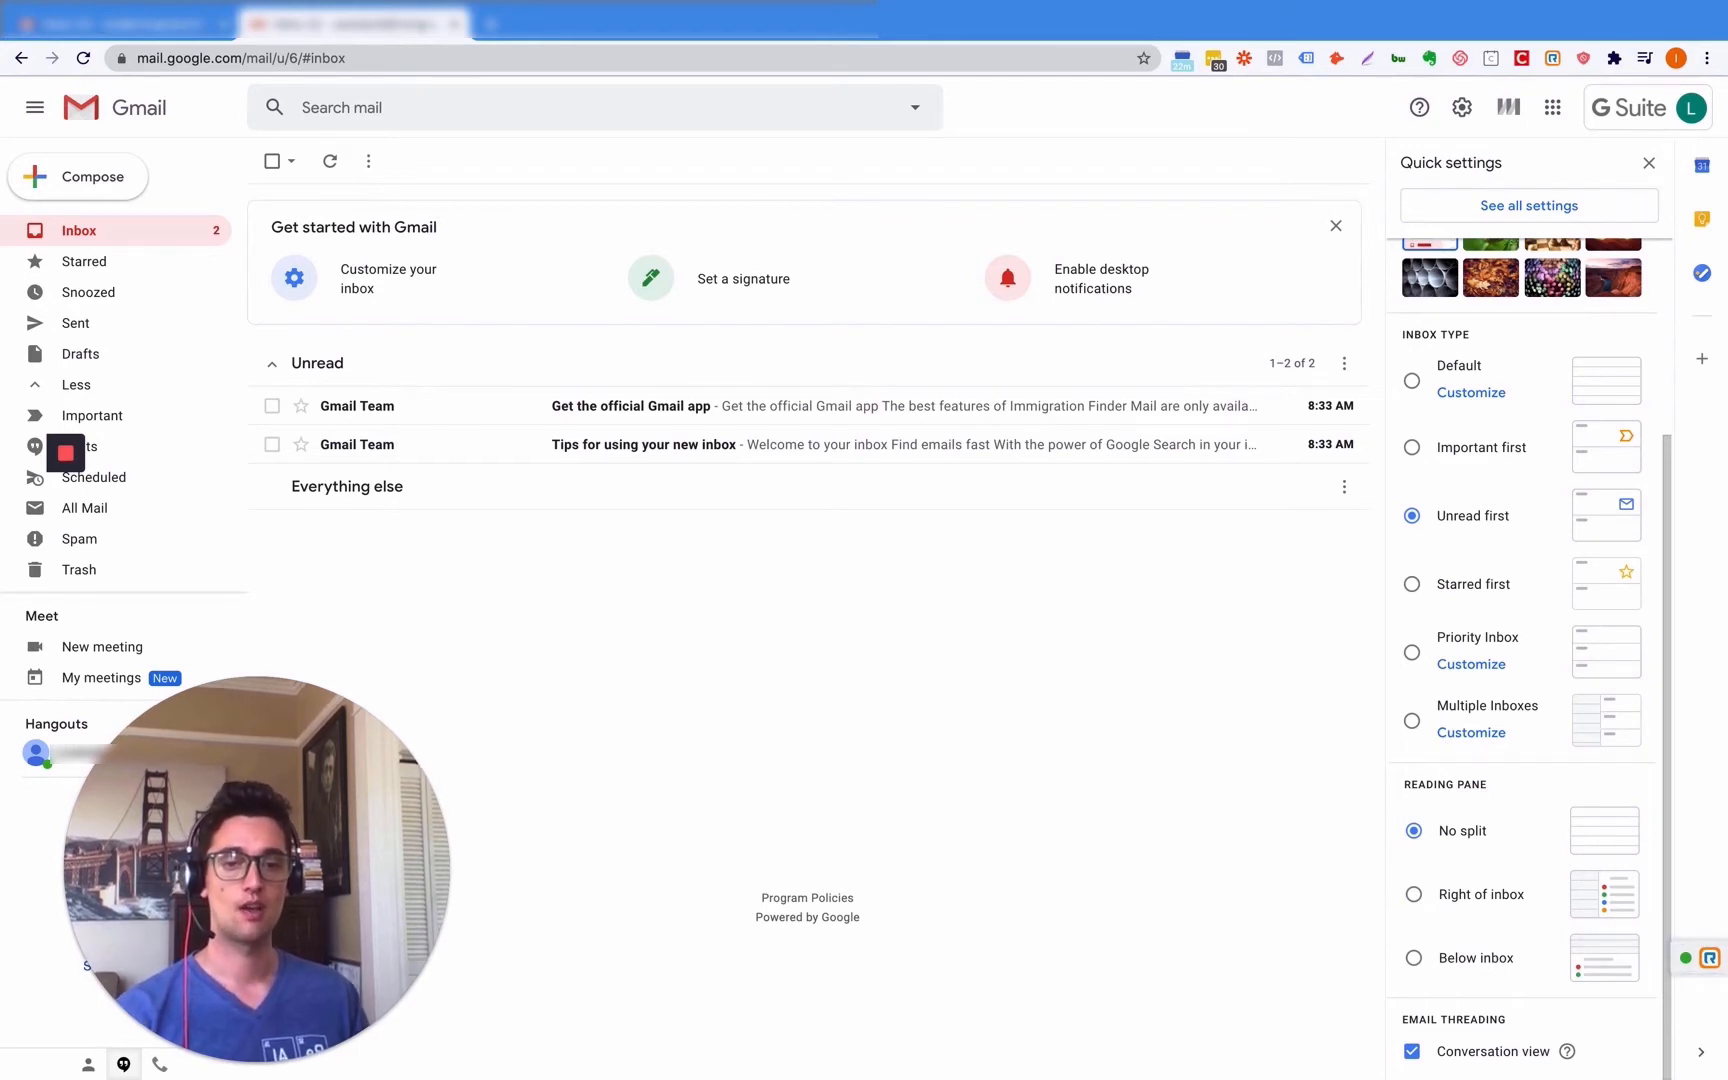
{"action": "scroll", "coordinate": [1489, 552], "scroll_direction": "up", "scroll_amount": 3}
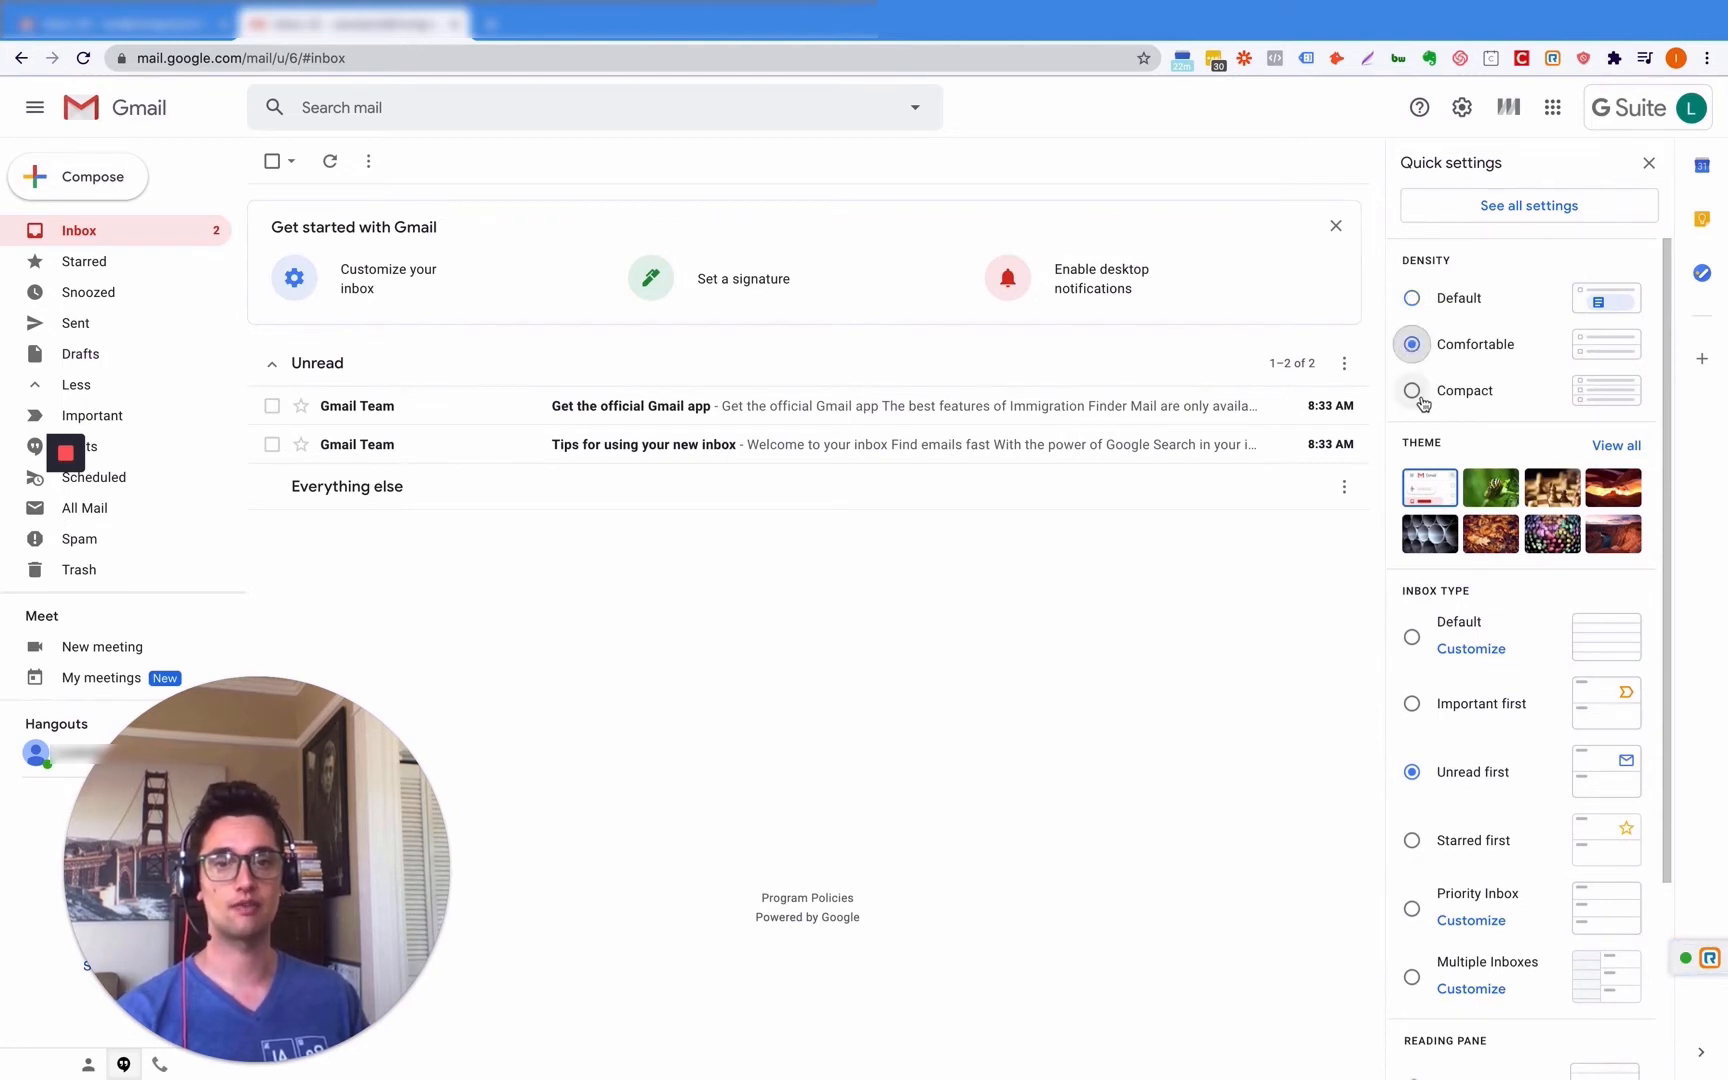
- Switch inbox density between Default and Comfortable, briefly visiting the settings page and returning
{"action": "left_click", "coordinate": [1416, 300]}
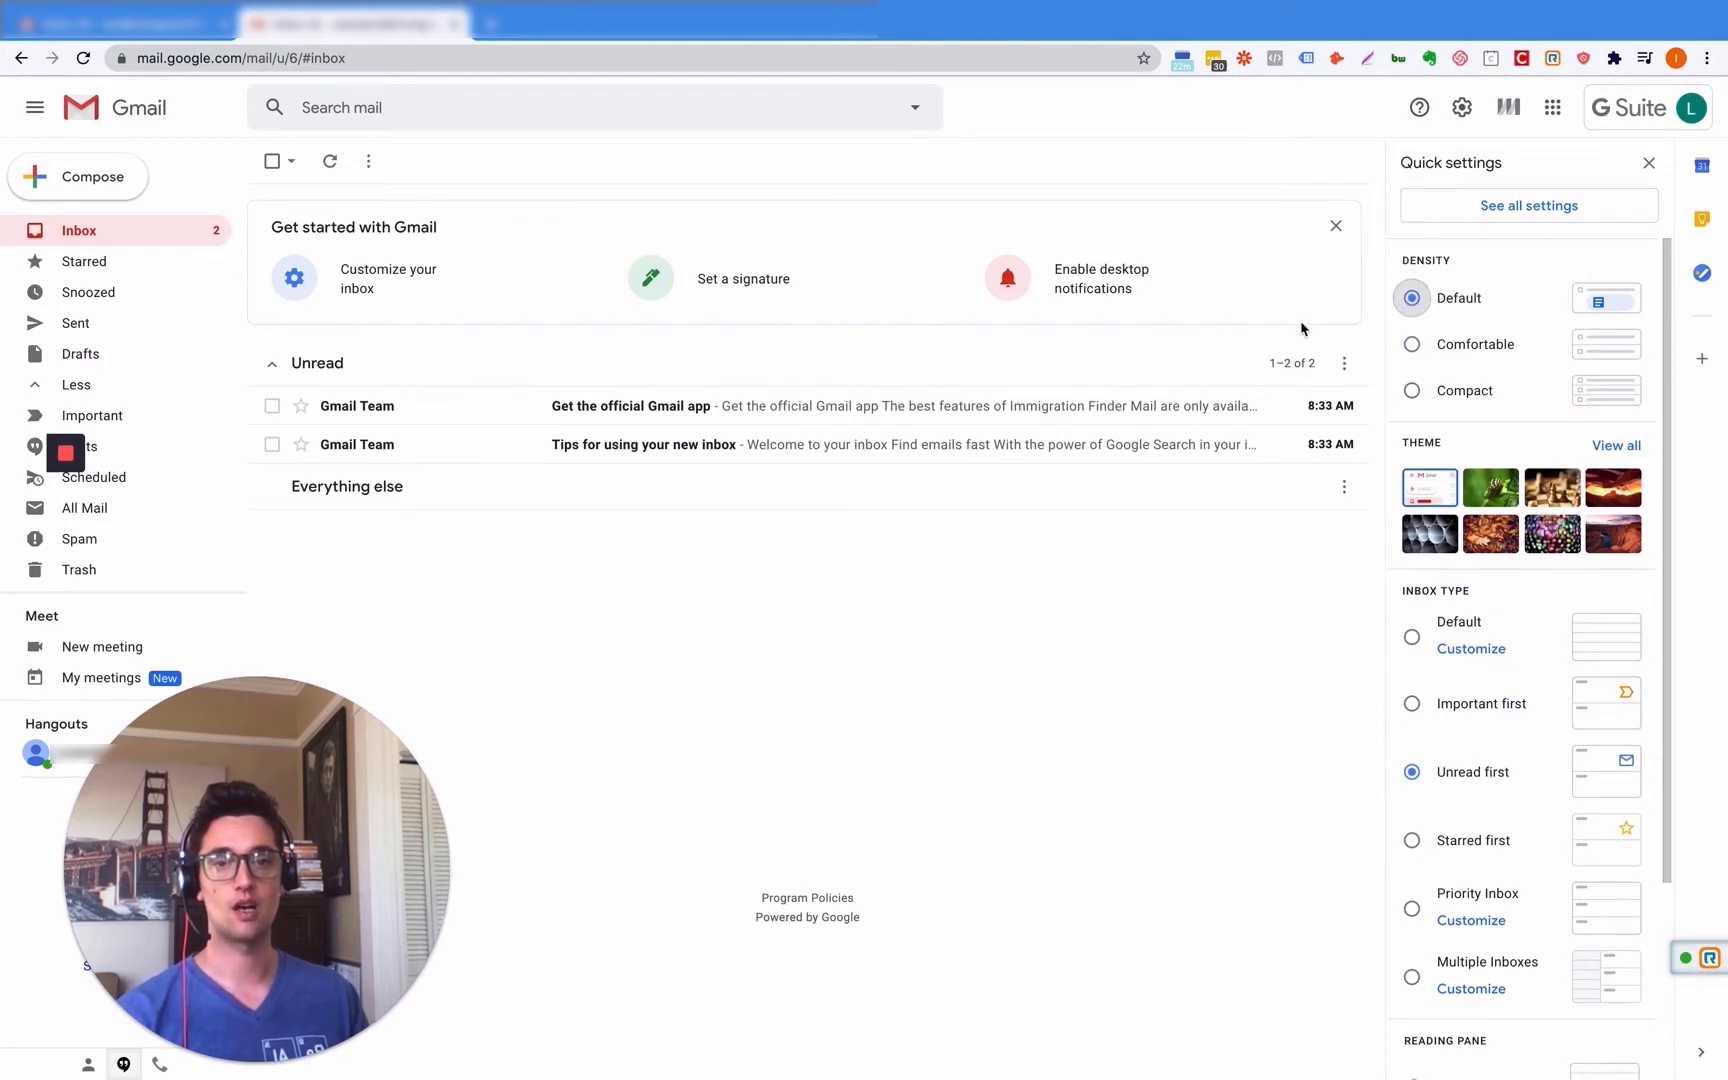
{"action": "left_click", "coordinate": [1412, 344]}
{"action": "left_click", "coordinate": [1530, 210]}
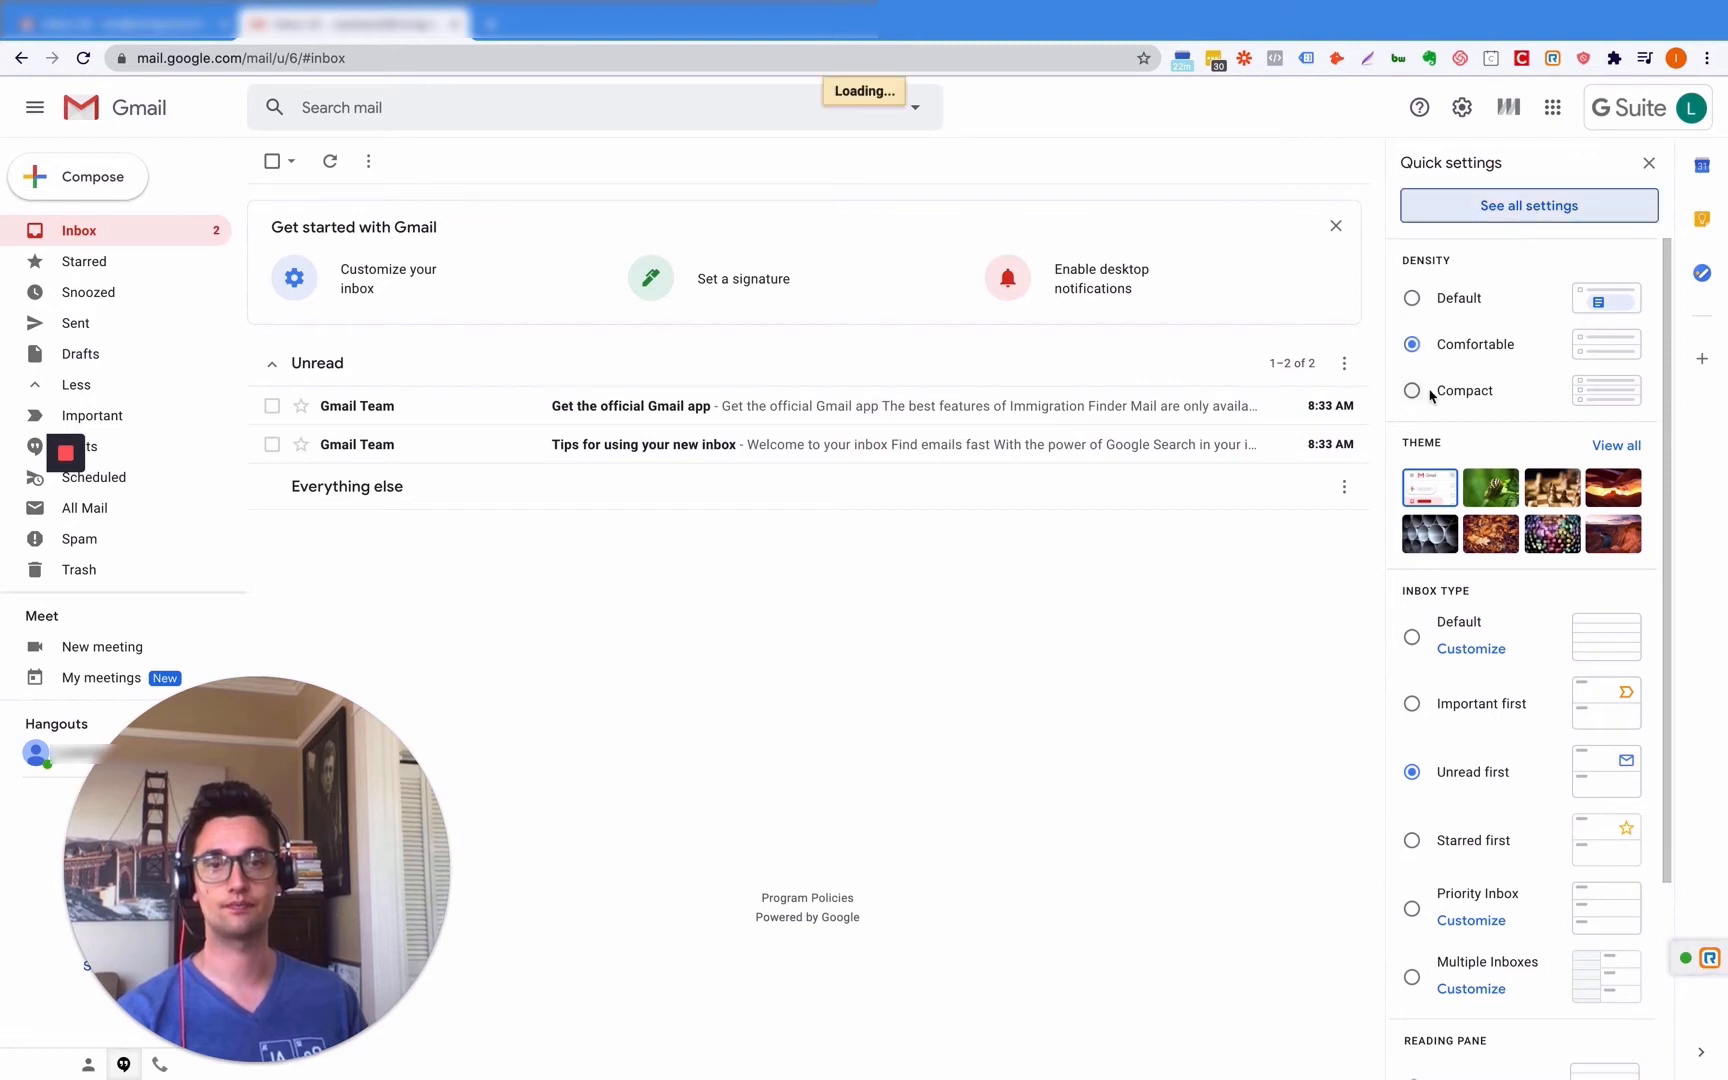
{"action": "left_click", "coordinate": [86, 230]}
{"action": "left_click", "coordinate": [1462, 108]}
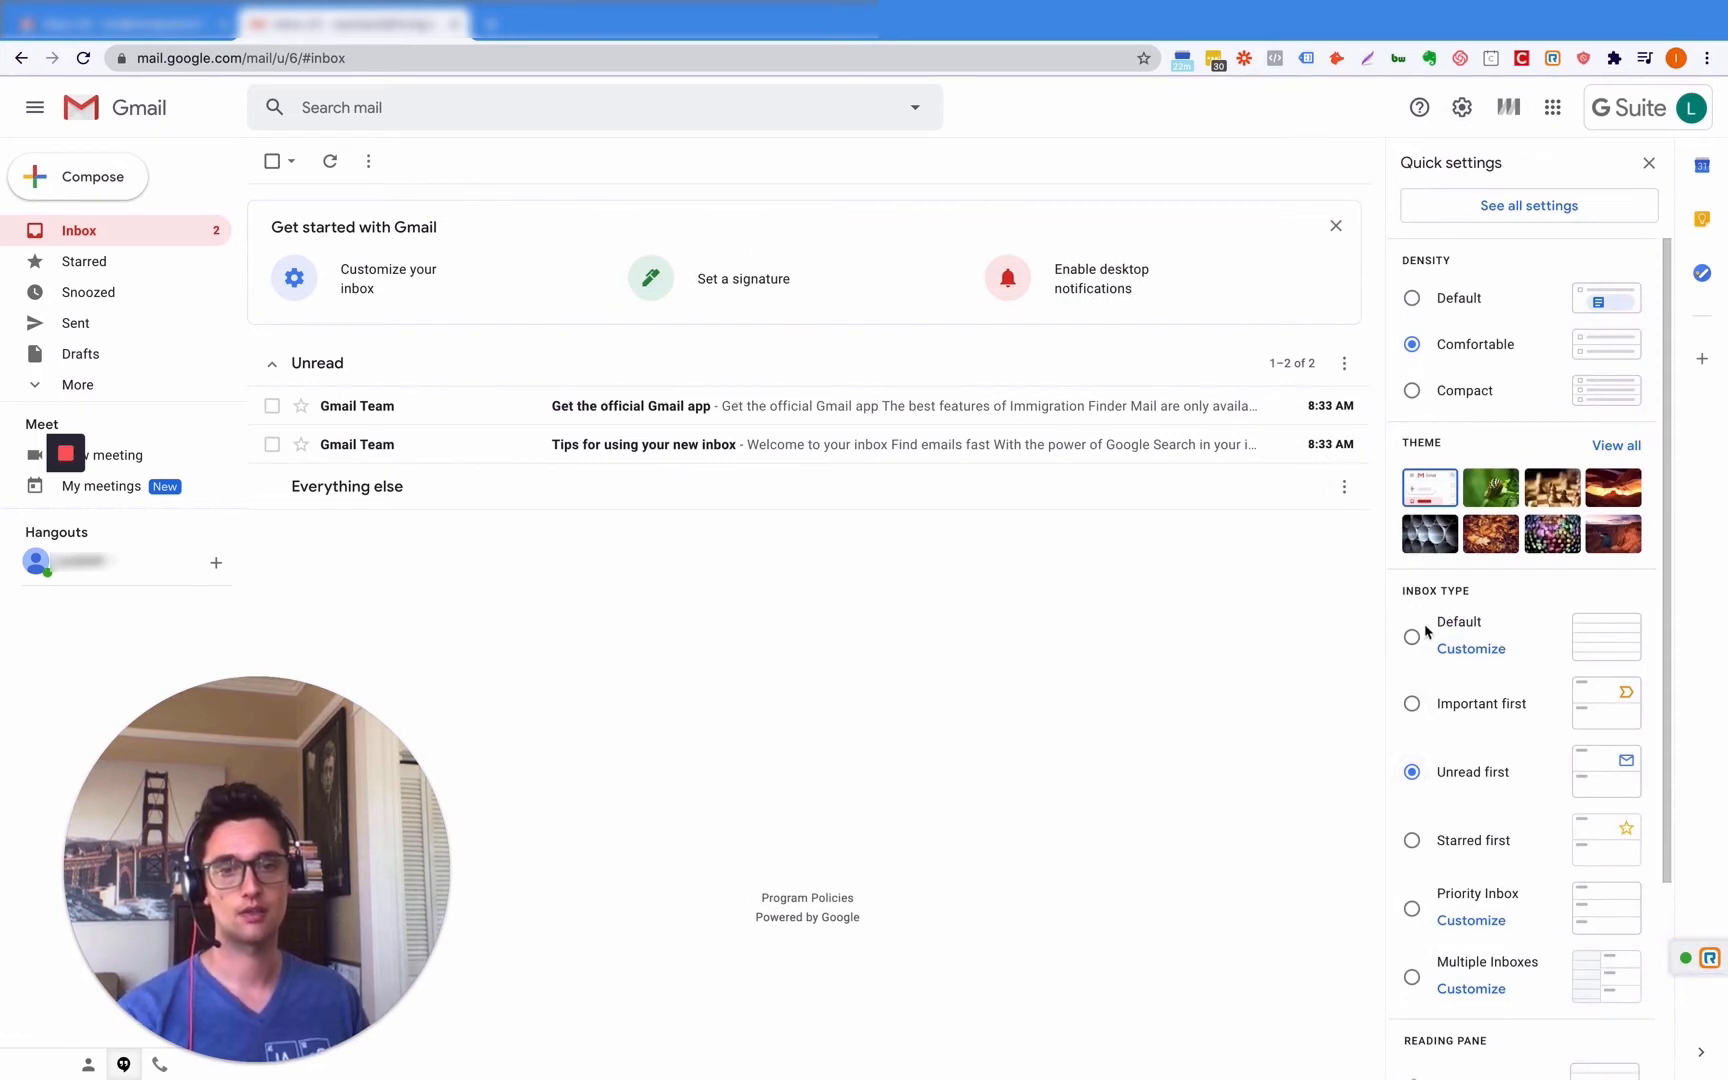
- Cycle density through Compact, Comfortable and Default, ending on Default, and open See all settings
{"action": "left_click", "coordinate": [1413, 398]}
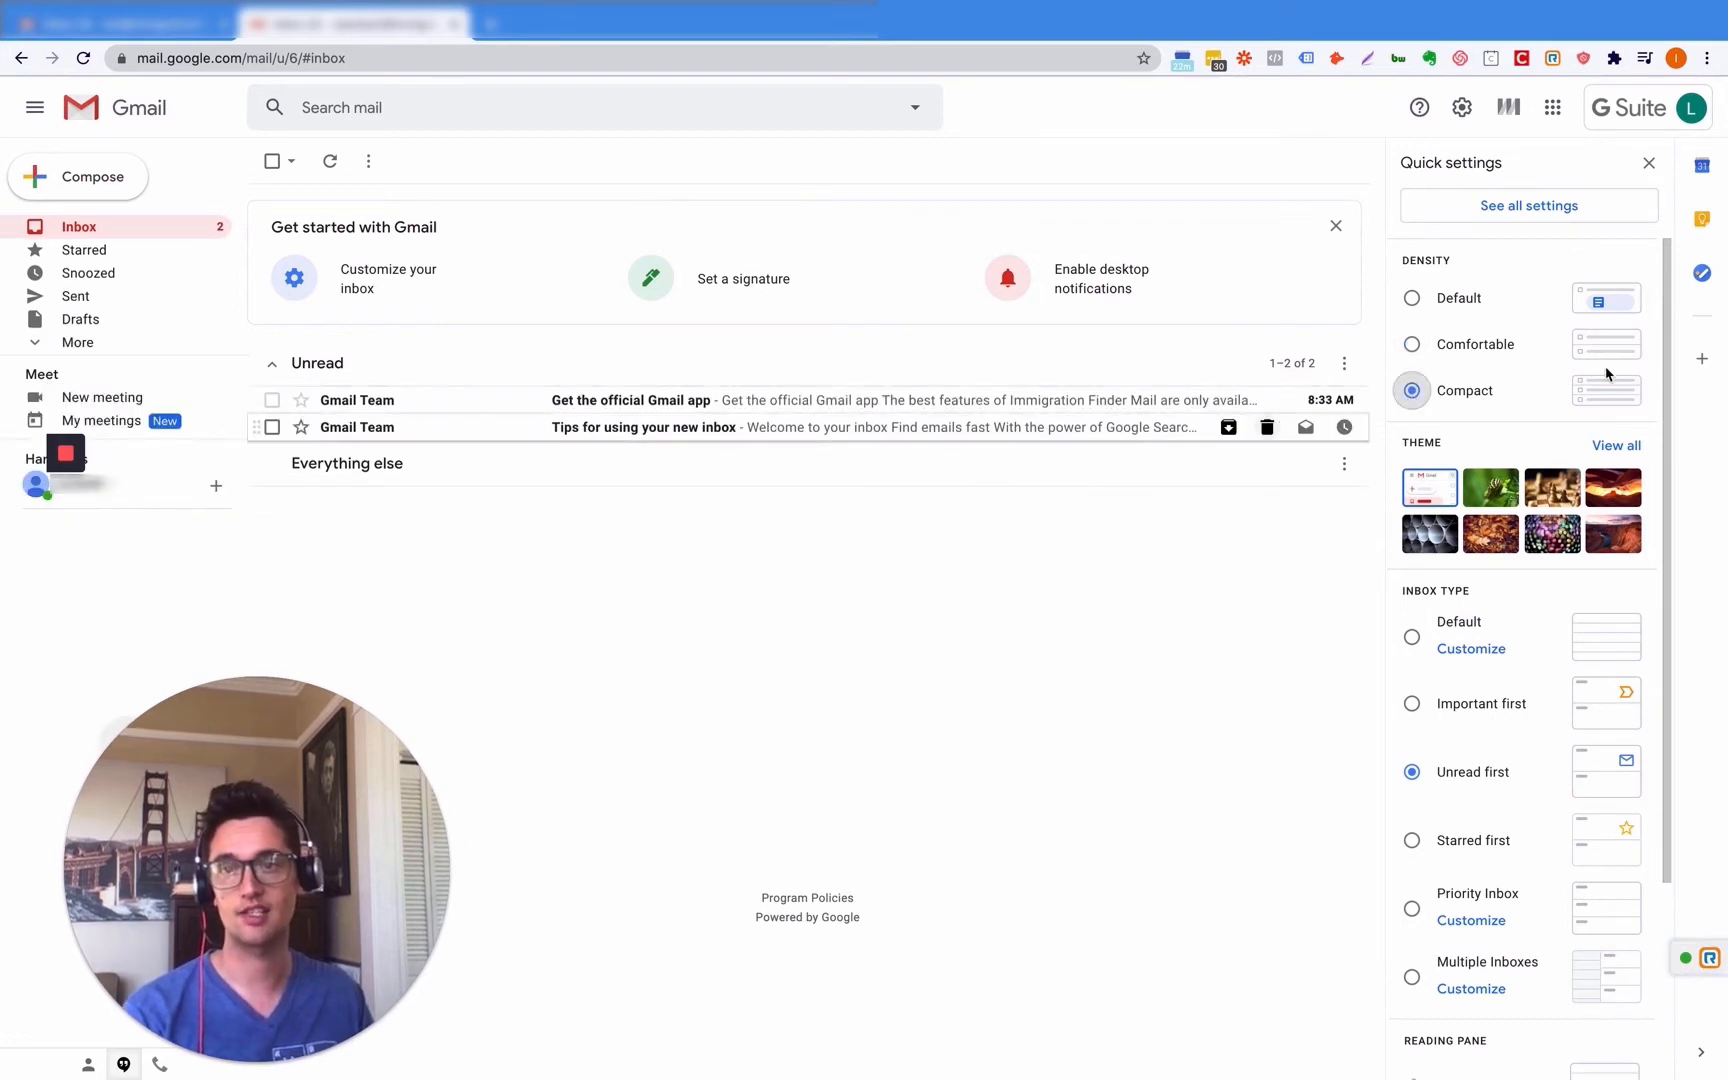
{"action": "left_click", "coordinate": [1412, 345]}
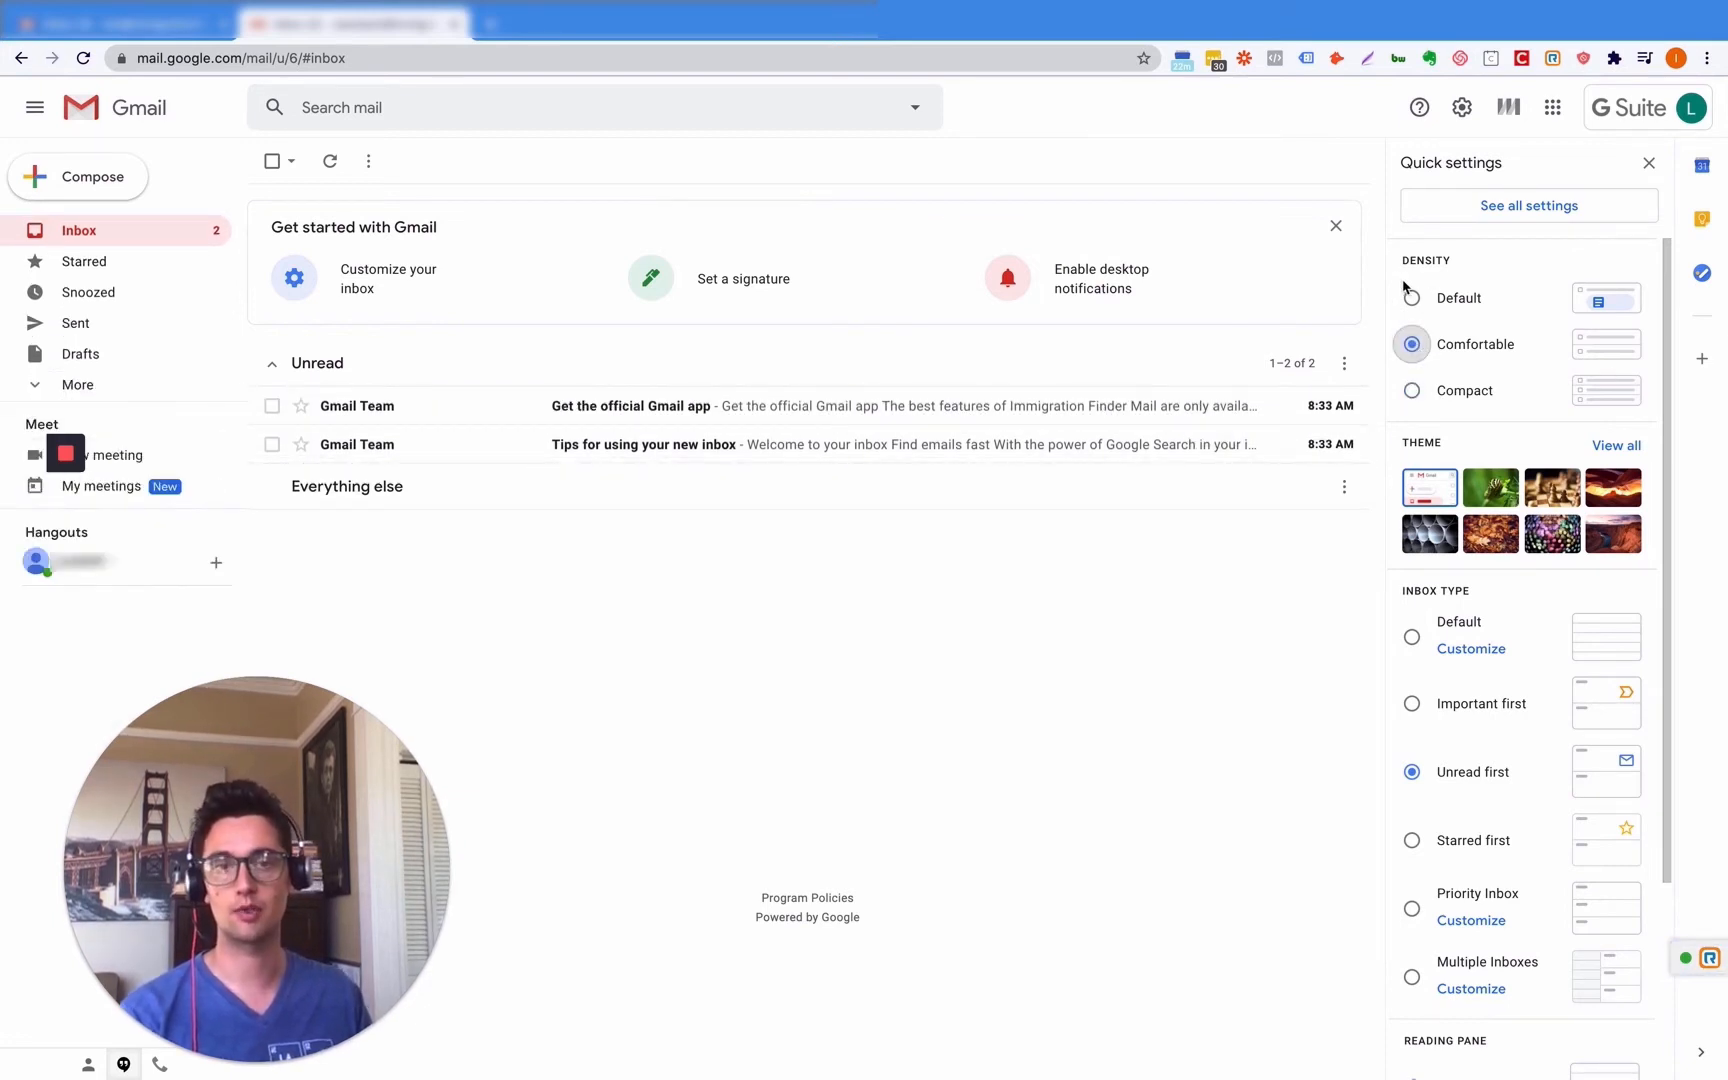
{"action": "left_click", "coordinate": [1412, 300]}
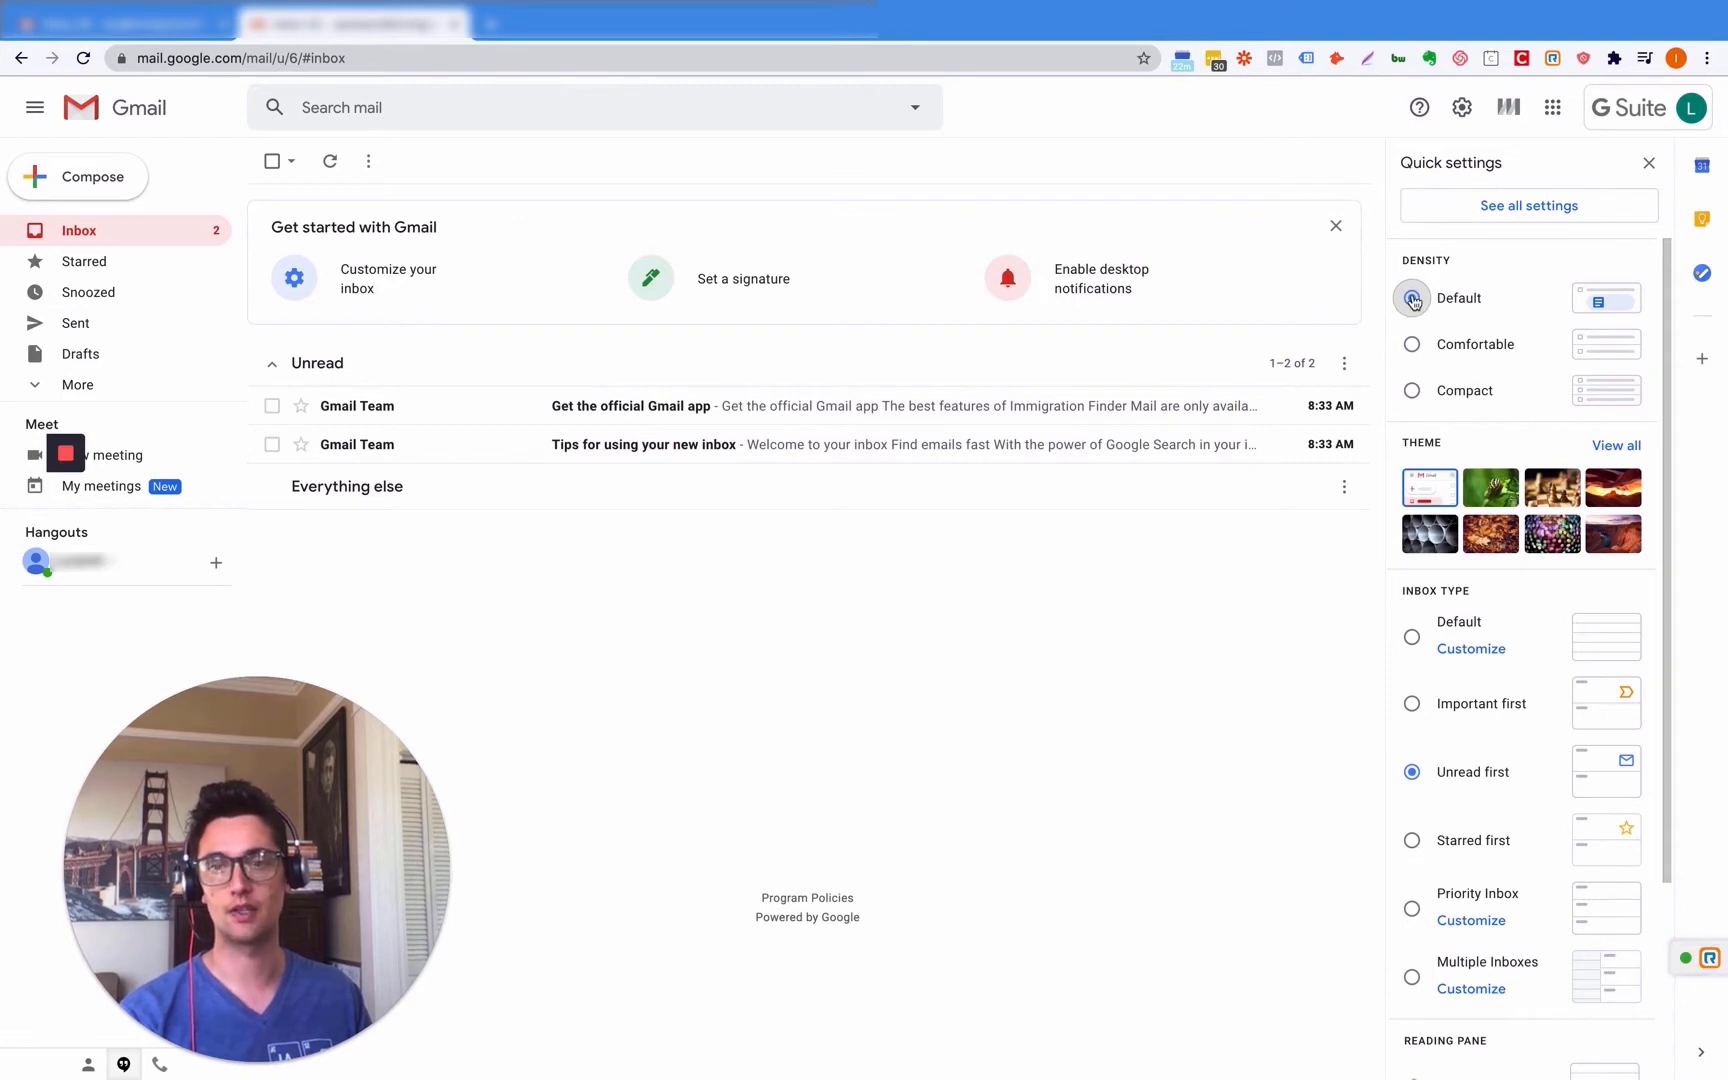
{"action": "left_click", "coordinate": [1412, 345]}
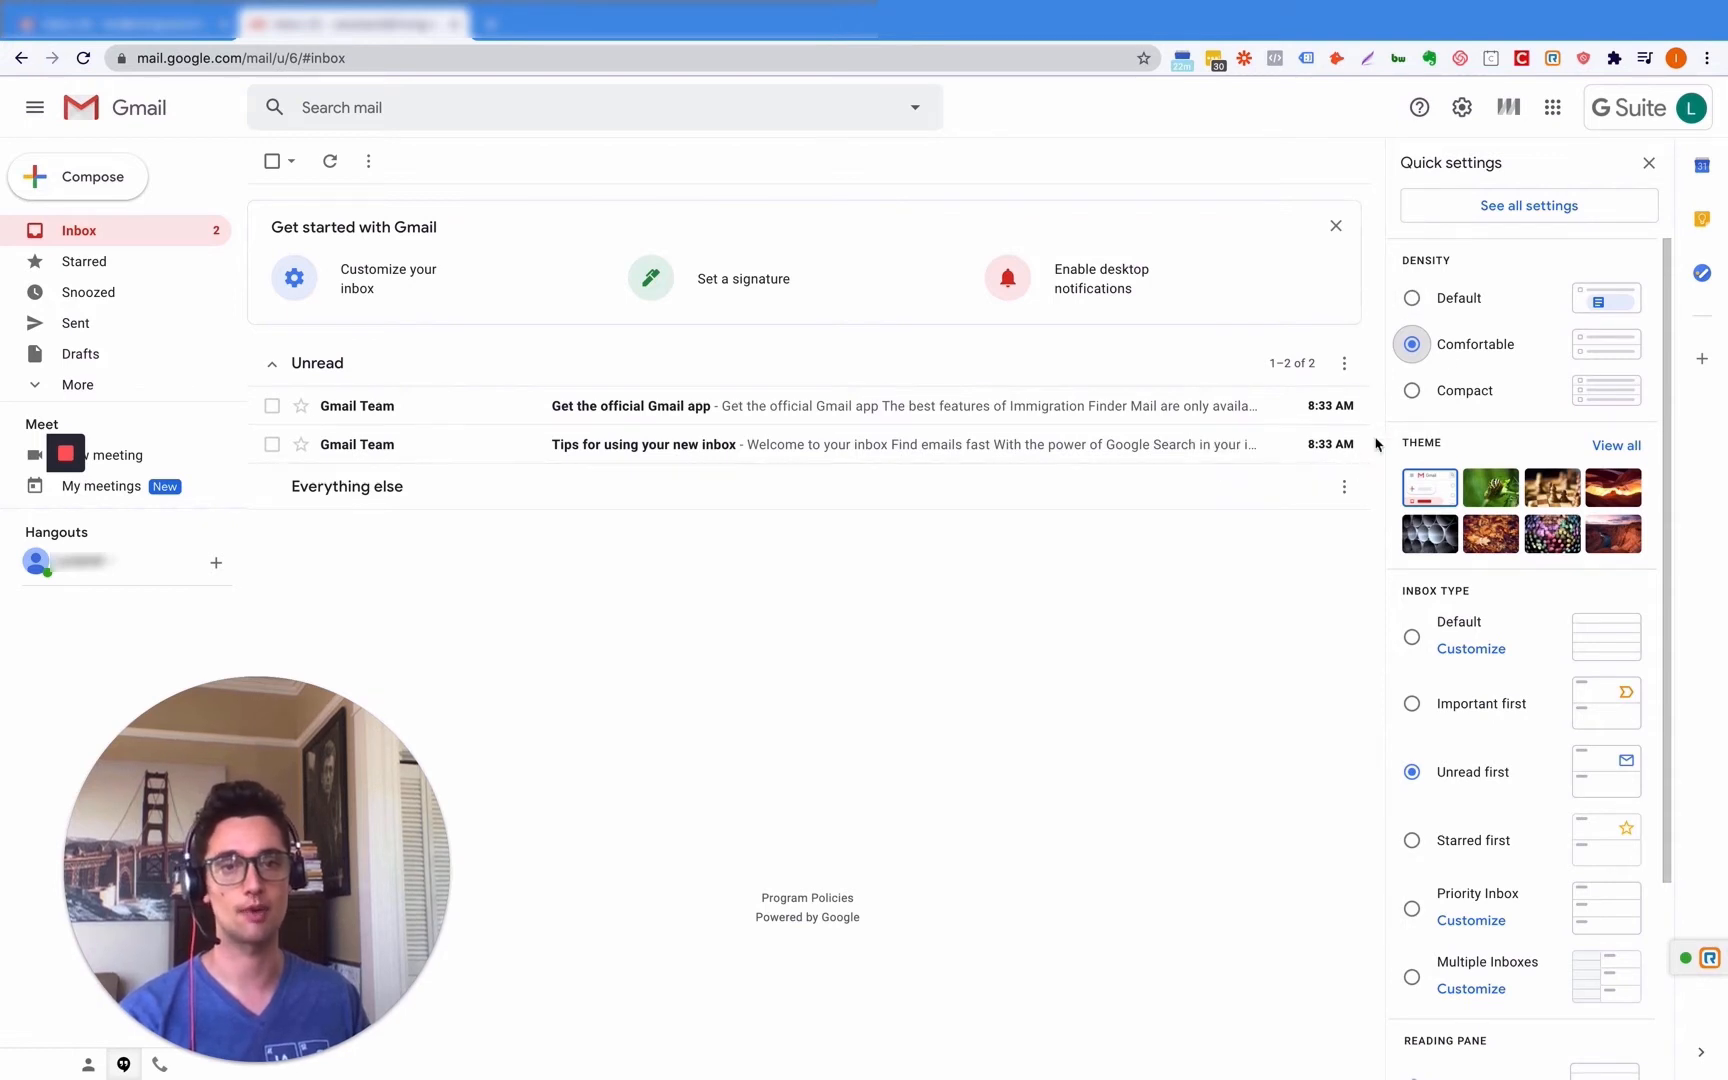
{"action": "left_click", "coordinate": [1414, 298]}
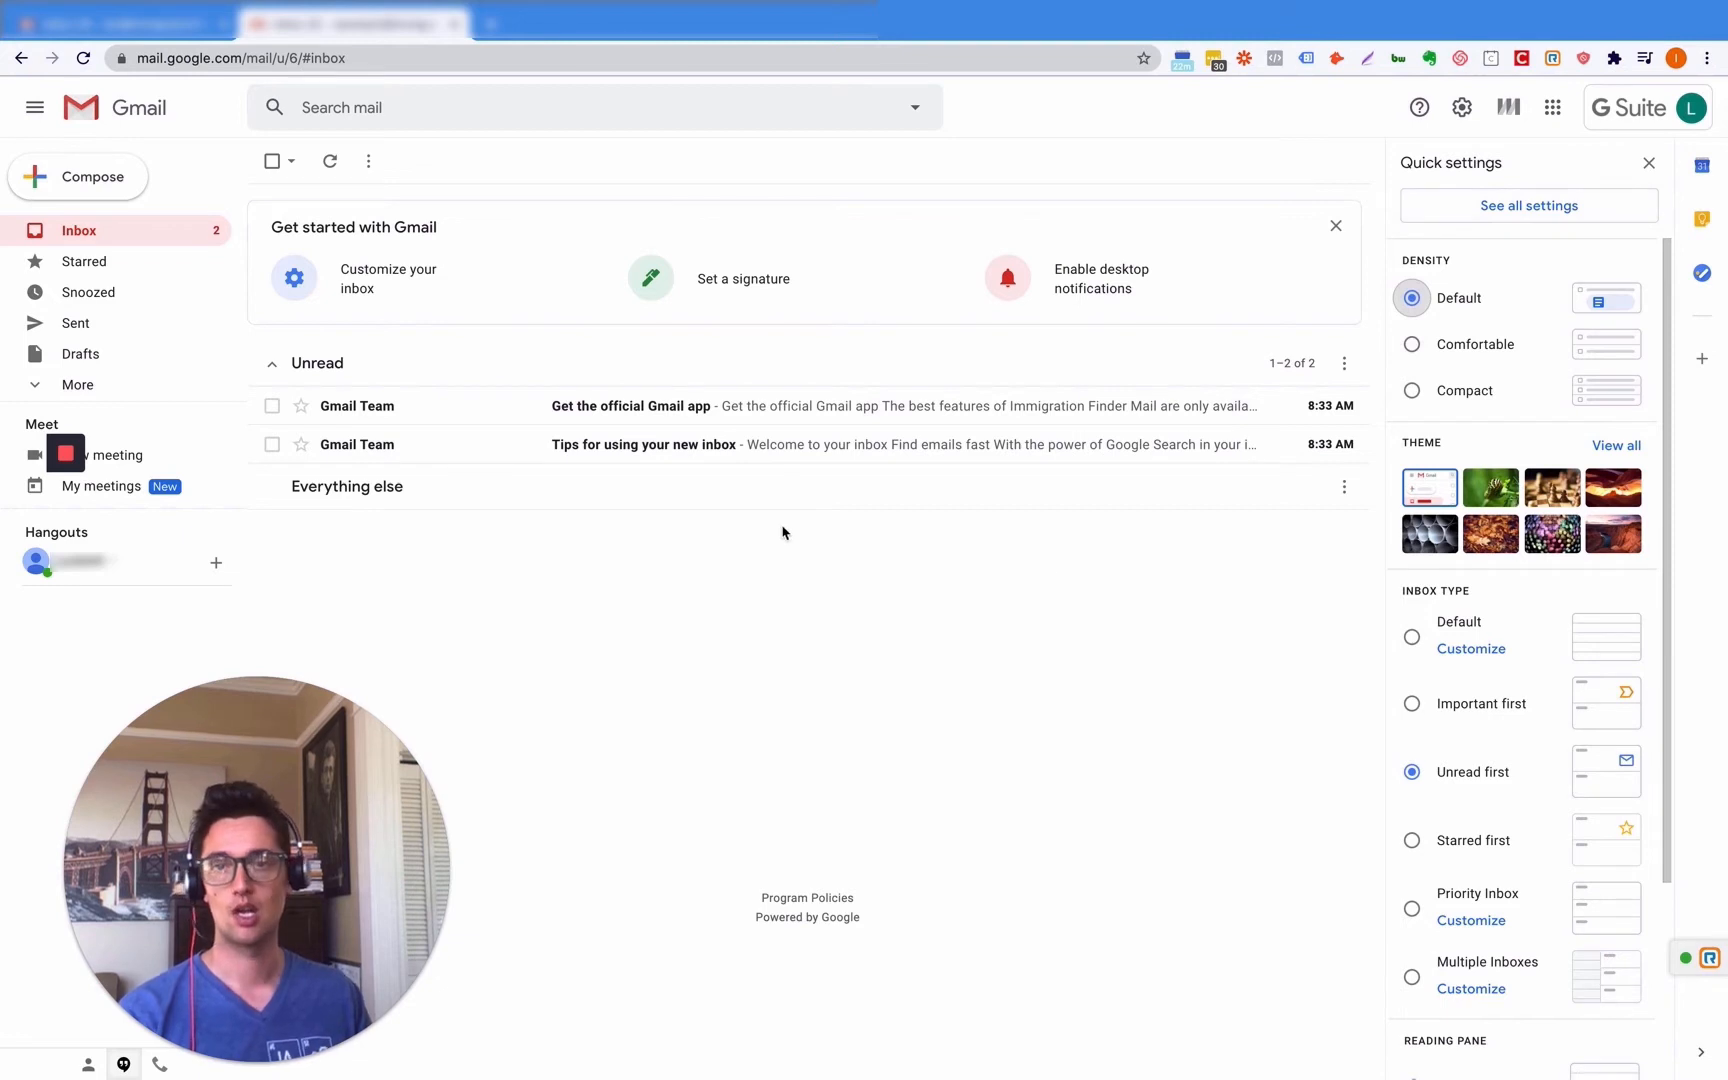
{"action": "left_click", "coordinate": [1532, 208]}
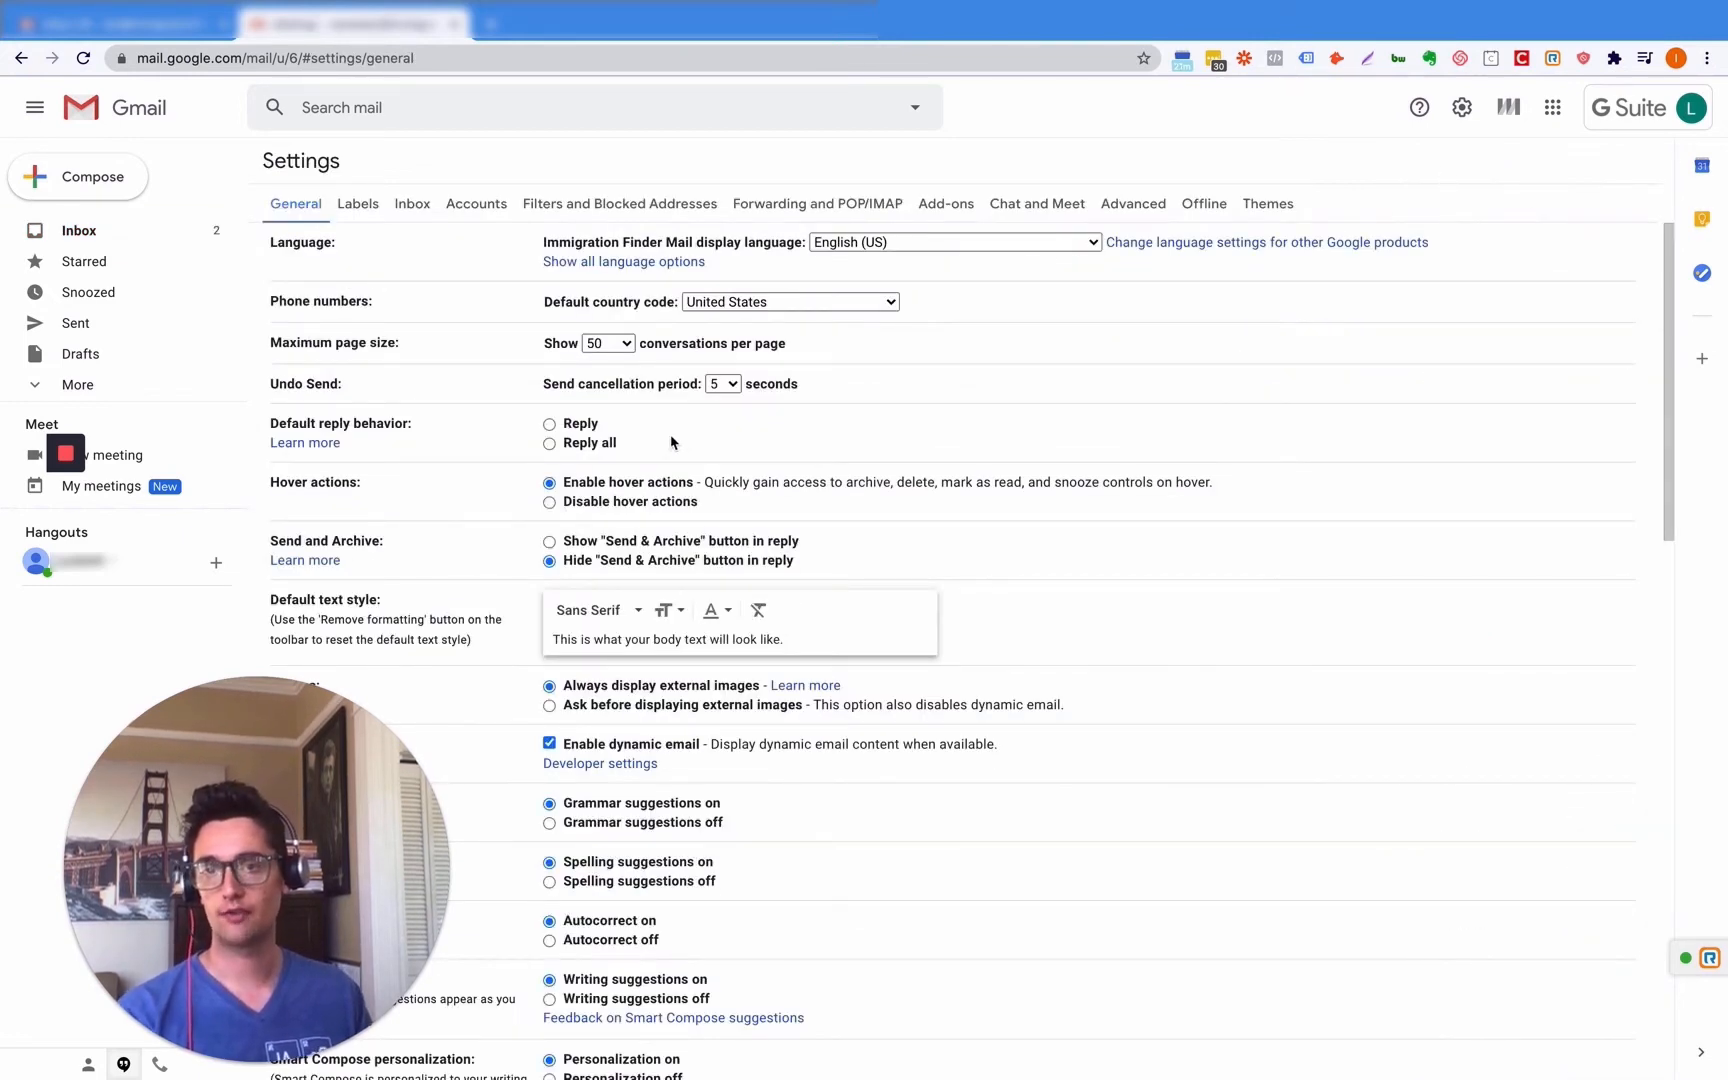
- Set 100 conversations per page and a 30-second undo send, then discard these changes when returning to the inbox
{"action": "left_click", "coordinate": [611, 352]}
{"action": "left_click", "coordinate": [615, 370]}
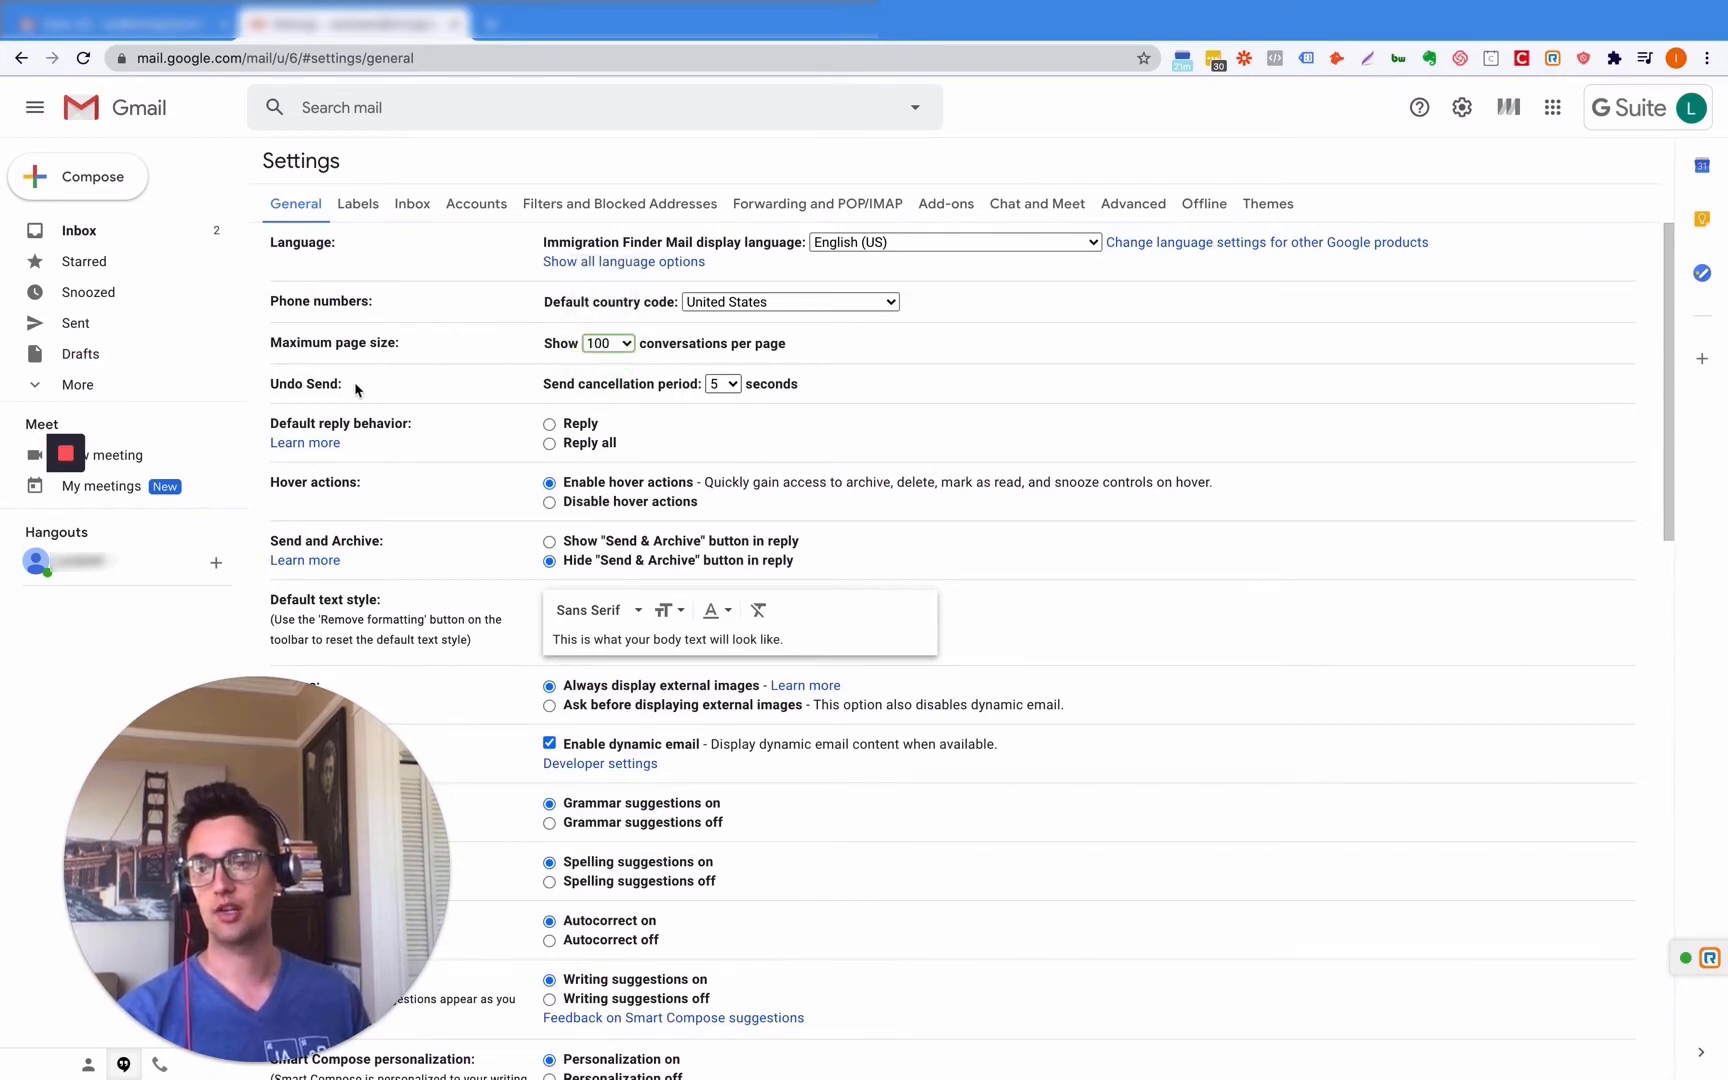
{"action": "left_click", "coordinate": [726, 386]}
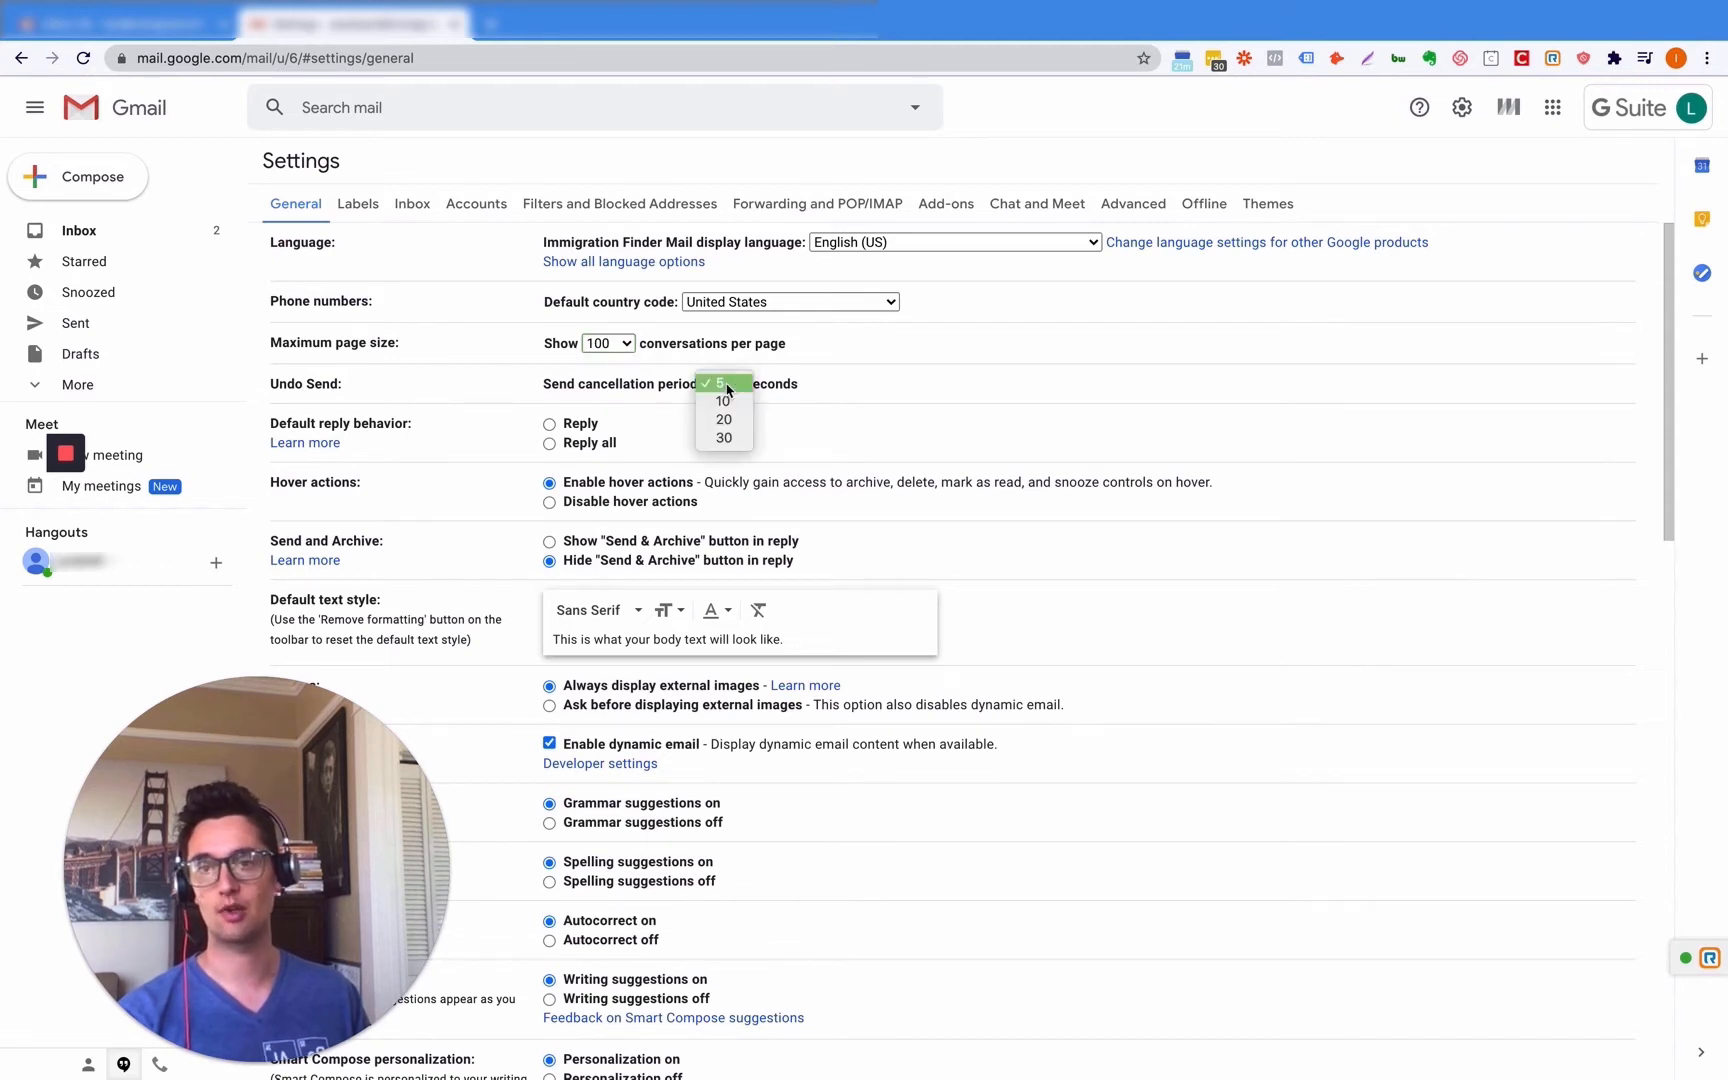
{"action": "left_click", "coordinate": [736, 445]}
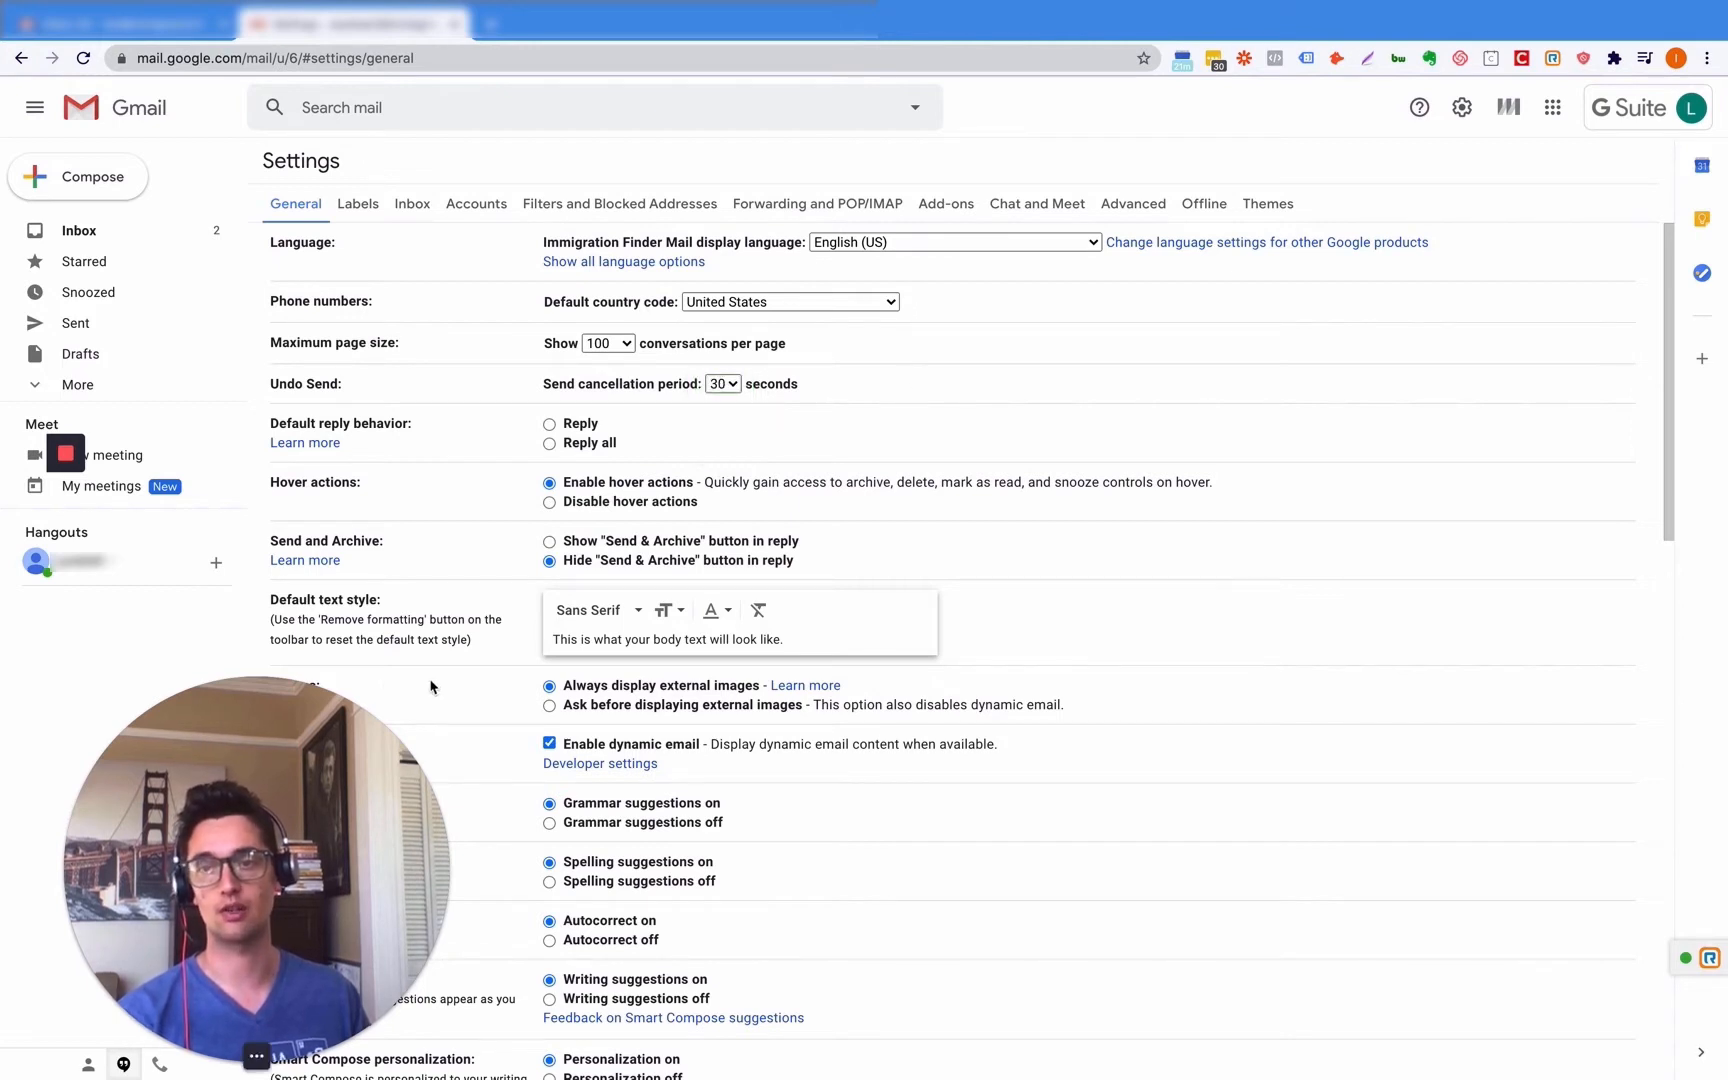
{"action": "left_click", "coordinate": [70, 230]}
{"action": "left_click", "coordinate": [1045, 618]}
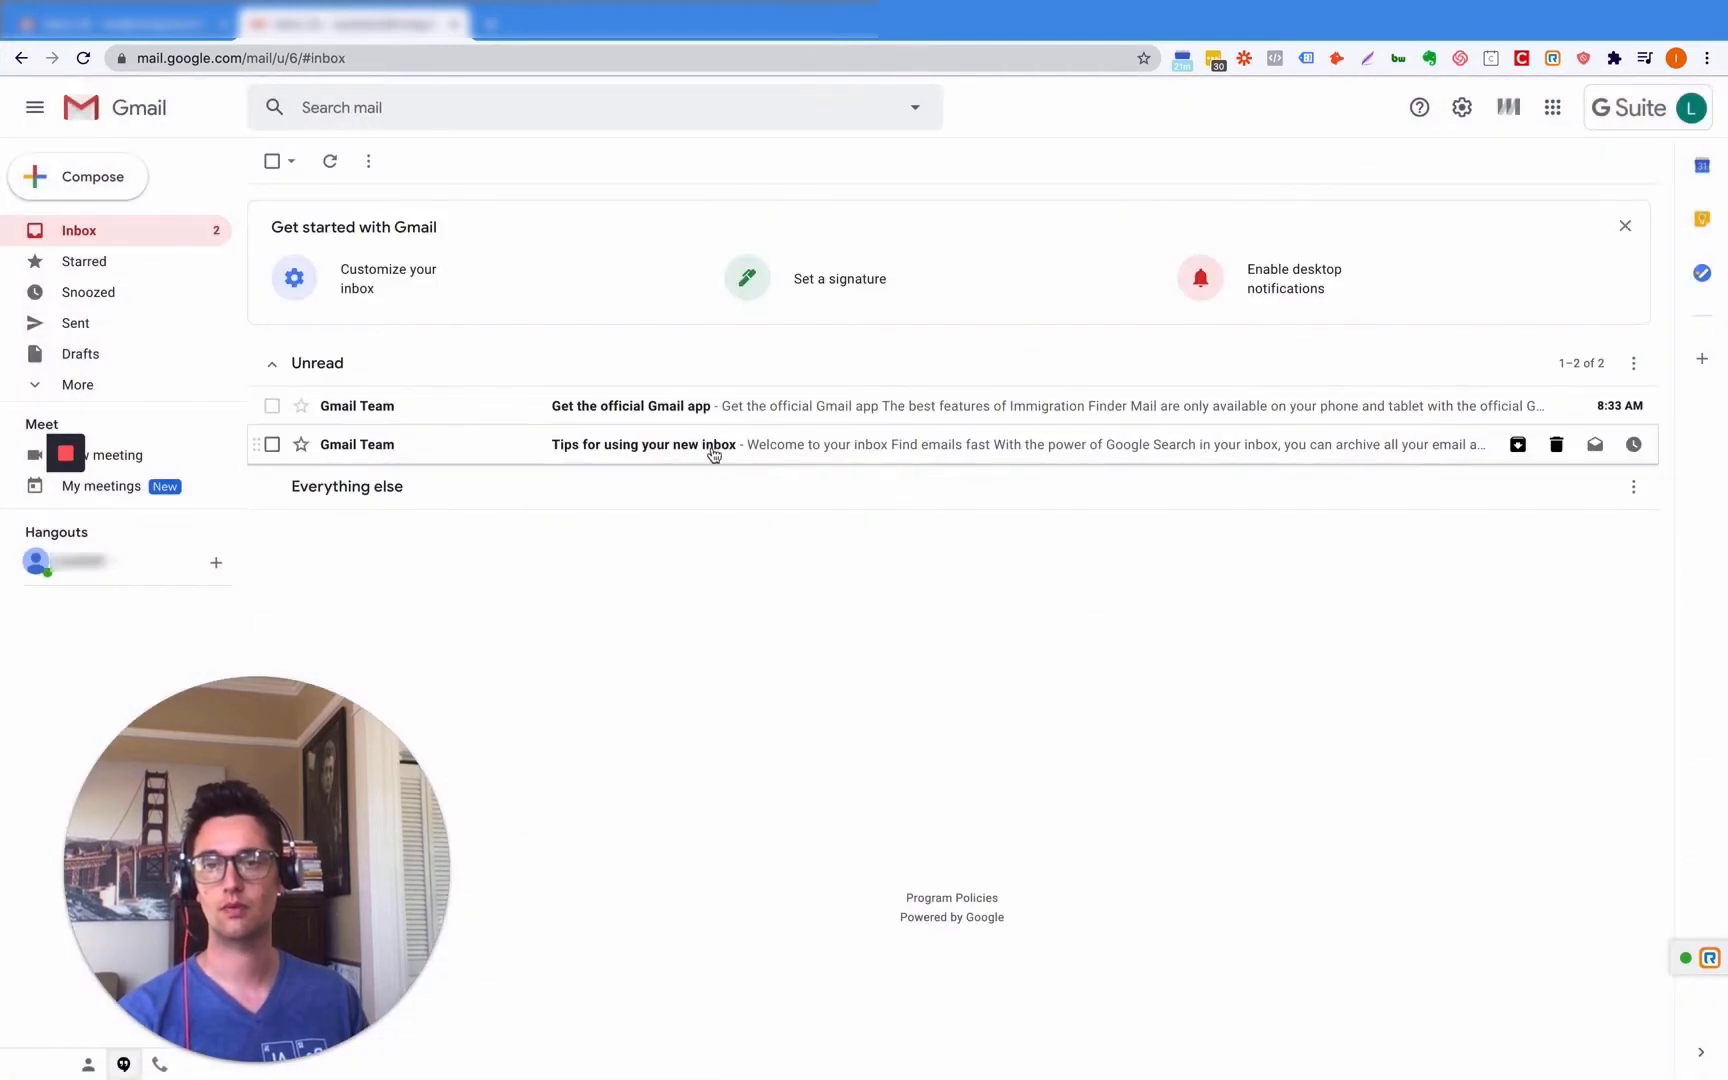
{"action": "left_click", "coordinate": [729, 405]}
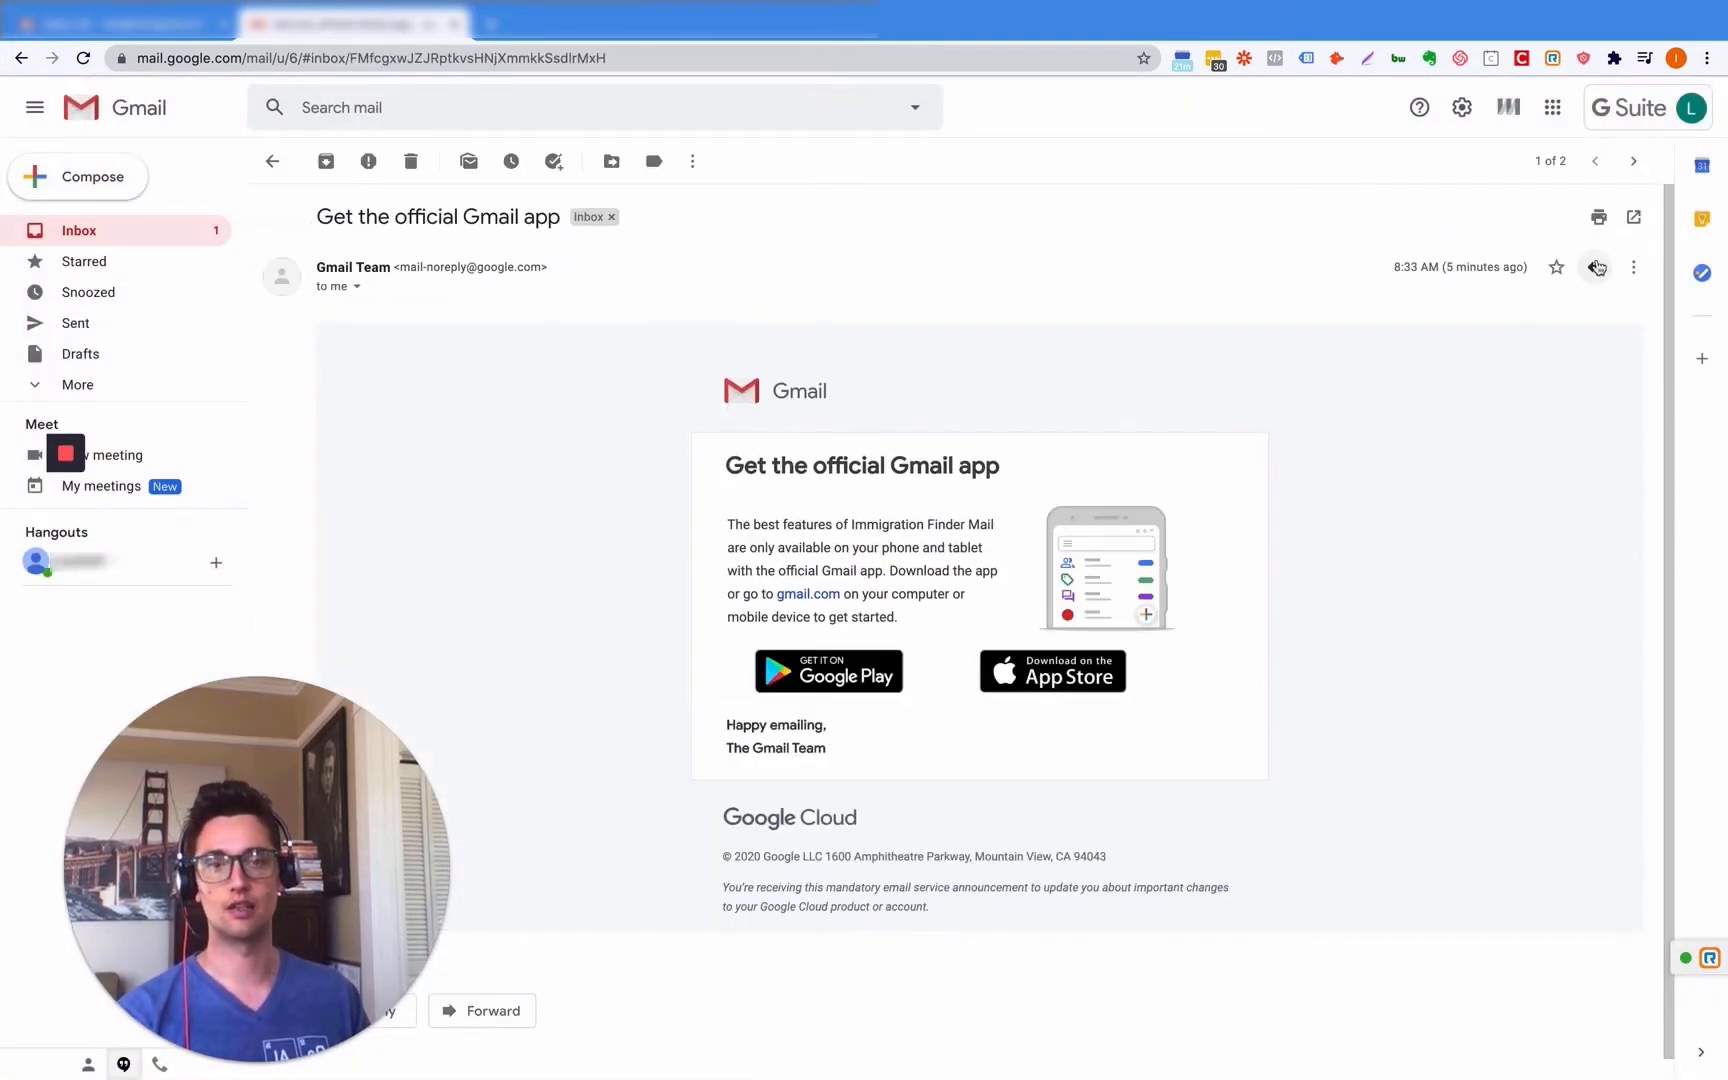
{"action": "left_click", "coordinate": [1597, 267]}
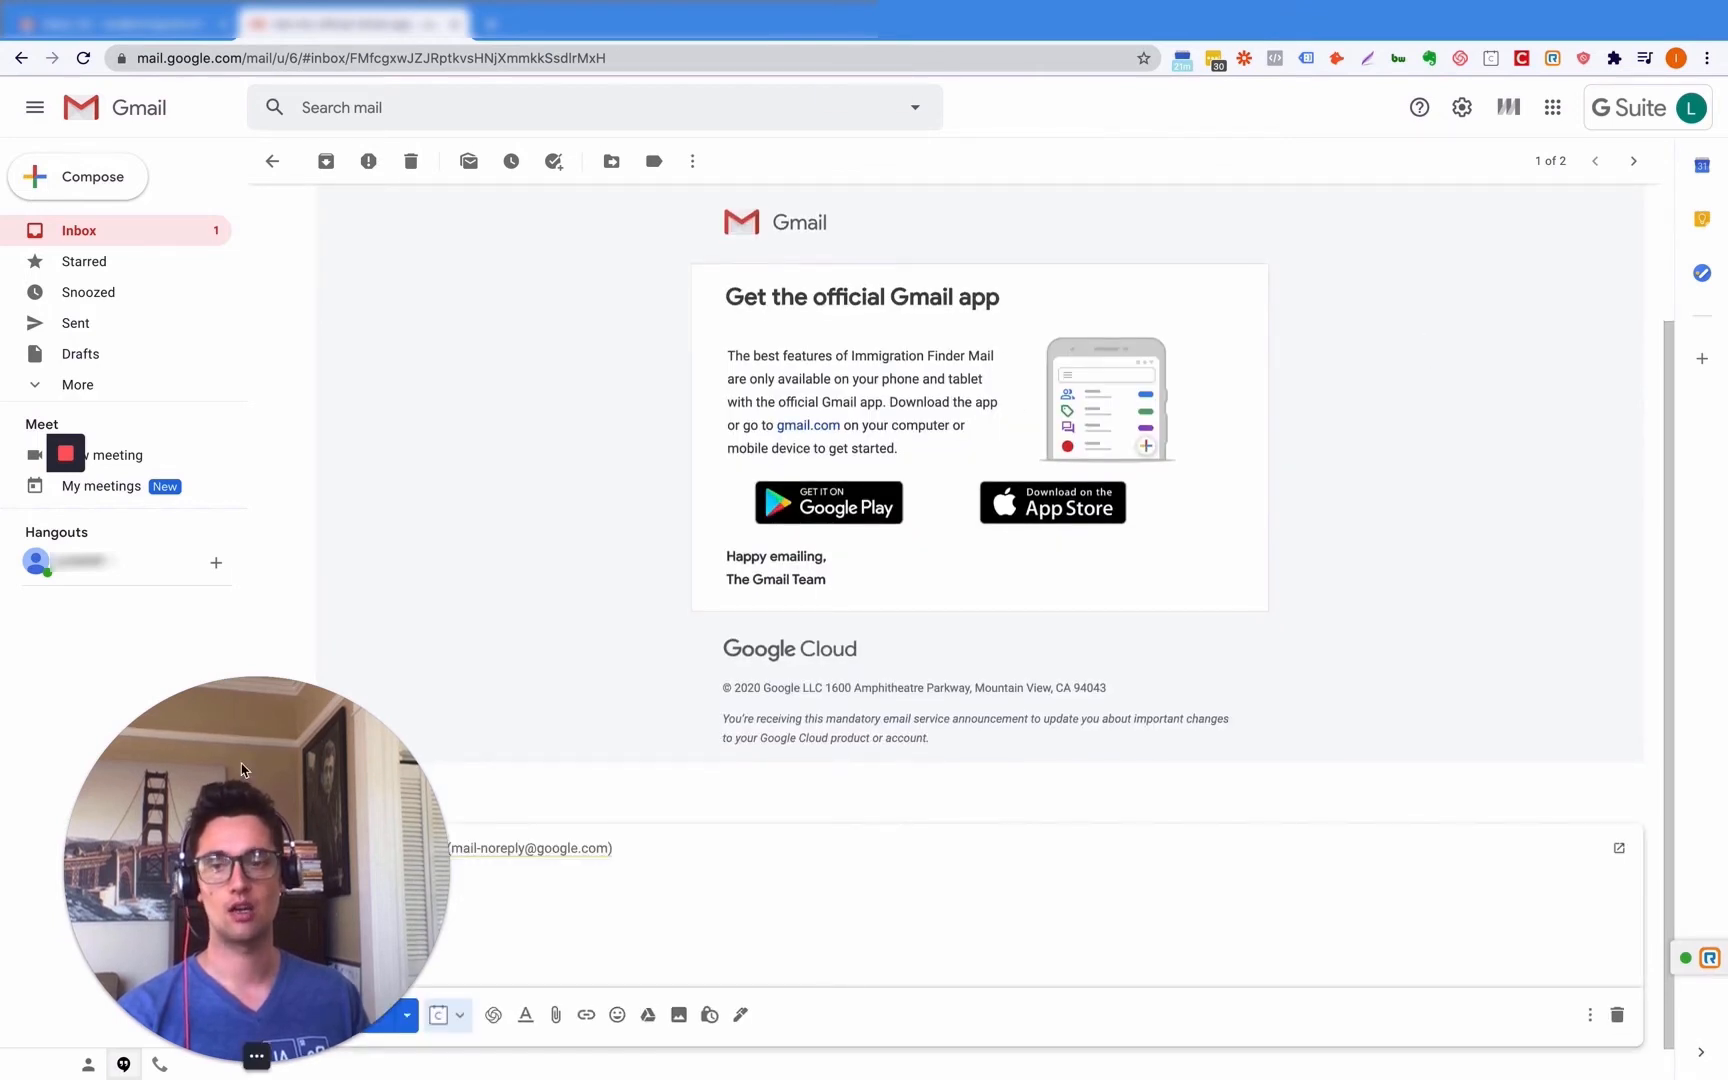
{"action": "mouse_move", "coordinate": [230, 840]}
{"action": "left_mouse_down"}
{"action": "mouse_move", "coordinate": [1473, 770]}
{"action": "mouse_move", "coordinate": [242, 811]}
{"action": "mouse_move", "coordinate": [230, 837]}
{"action": "left_mouse_up"}
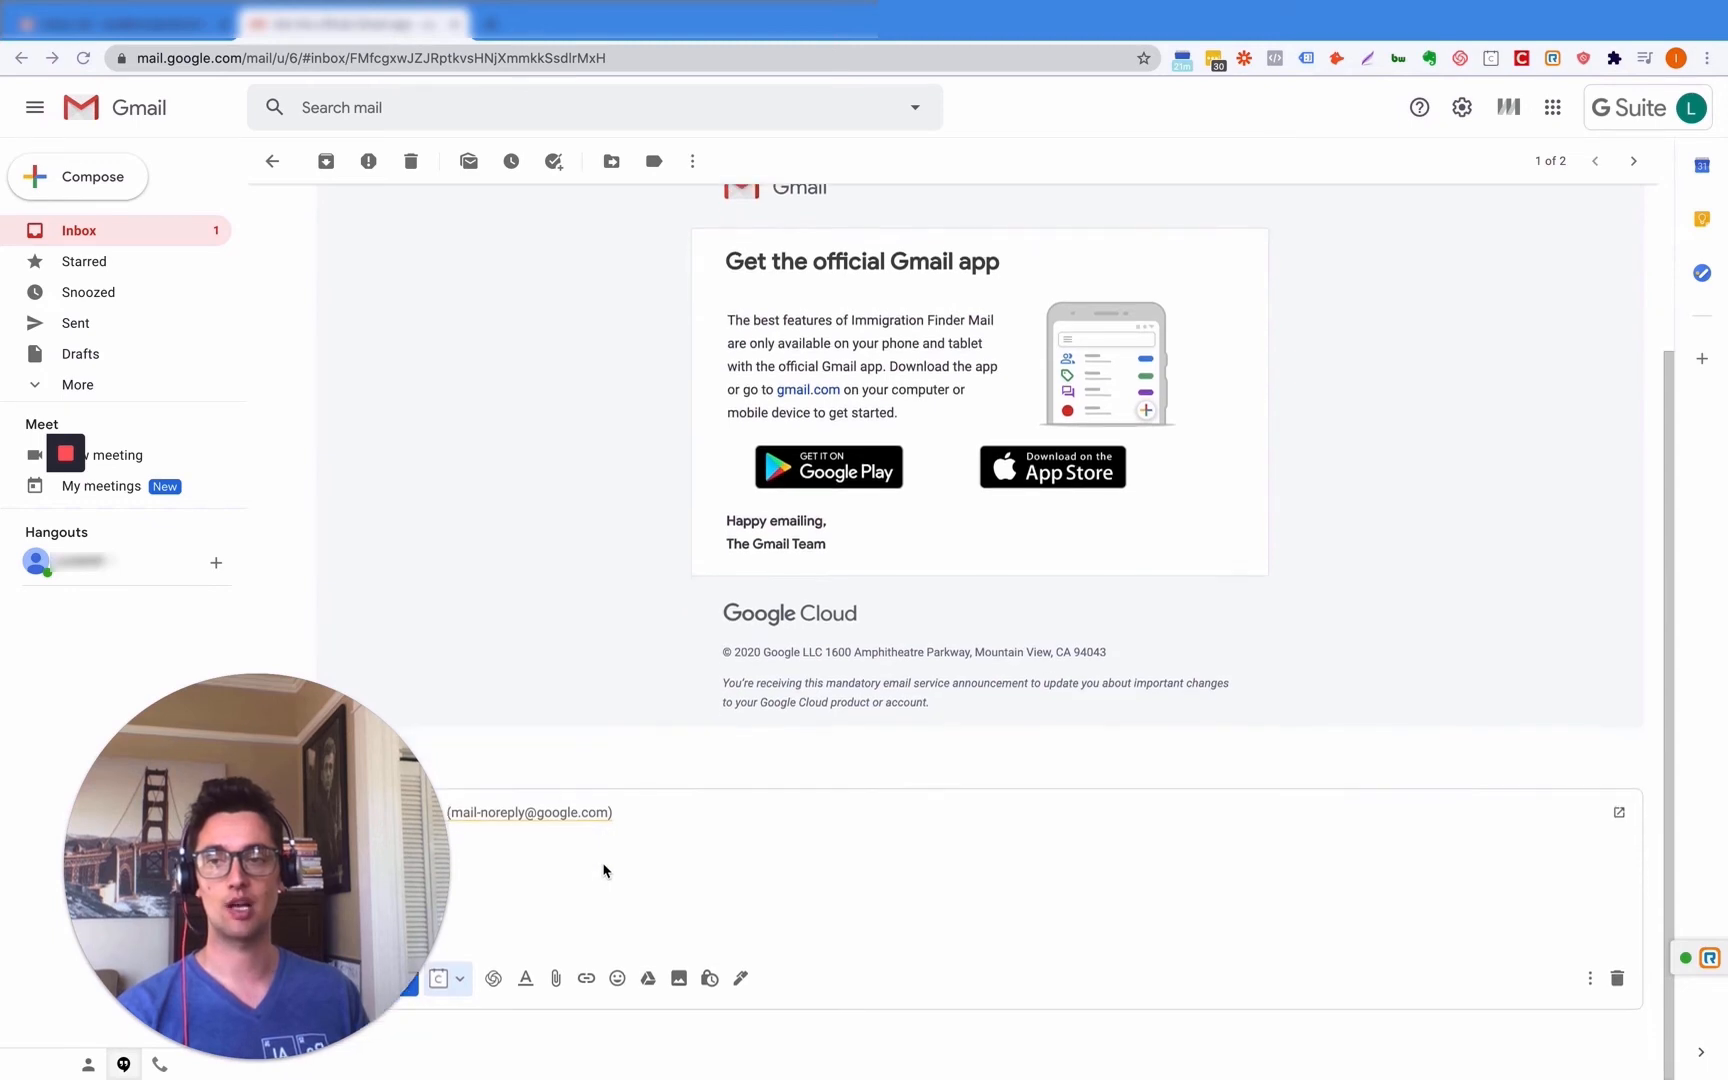
{"action": "scroll", "coordinate": [612, 709], "scroll_direction": "up", "scroll_amount": 3}
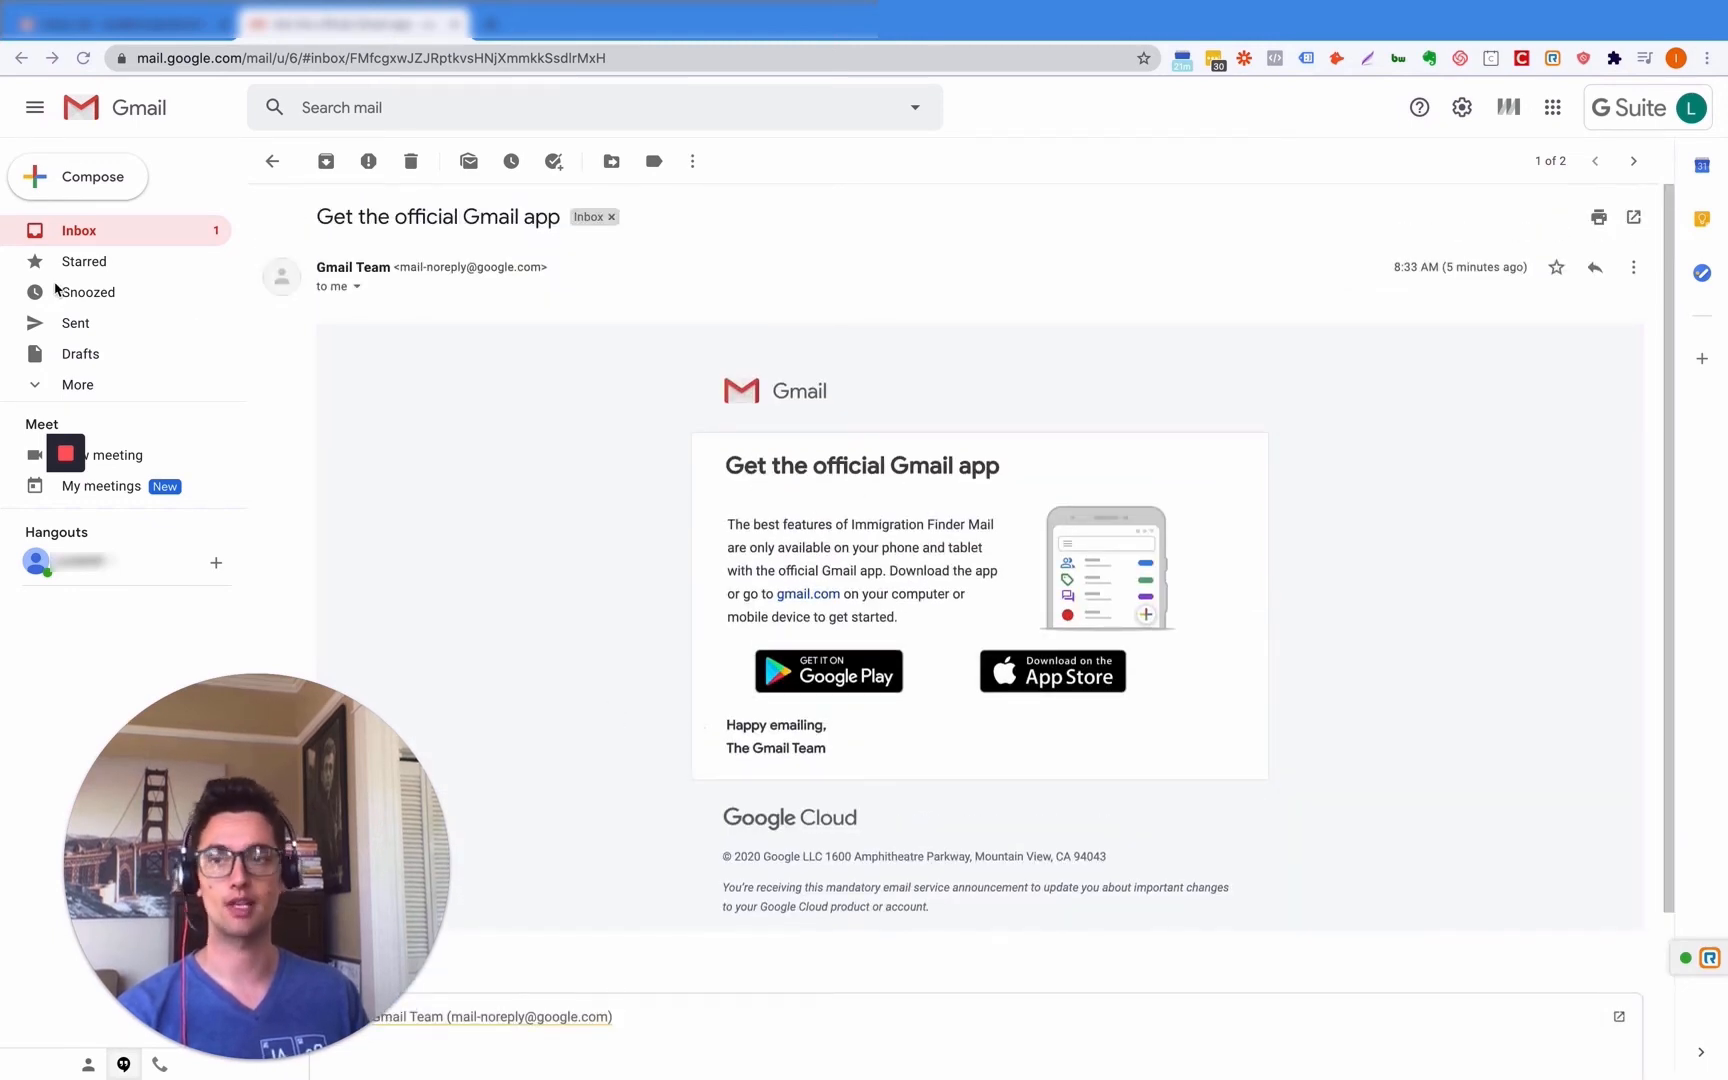
- In All settings, set 100 conversations per page, 30-second undo send, and Reply all as default
{"action": "left_click", "coordinate": [1462, 107]}
{"action": "left_click", "coordinate": [1516, 212]}
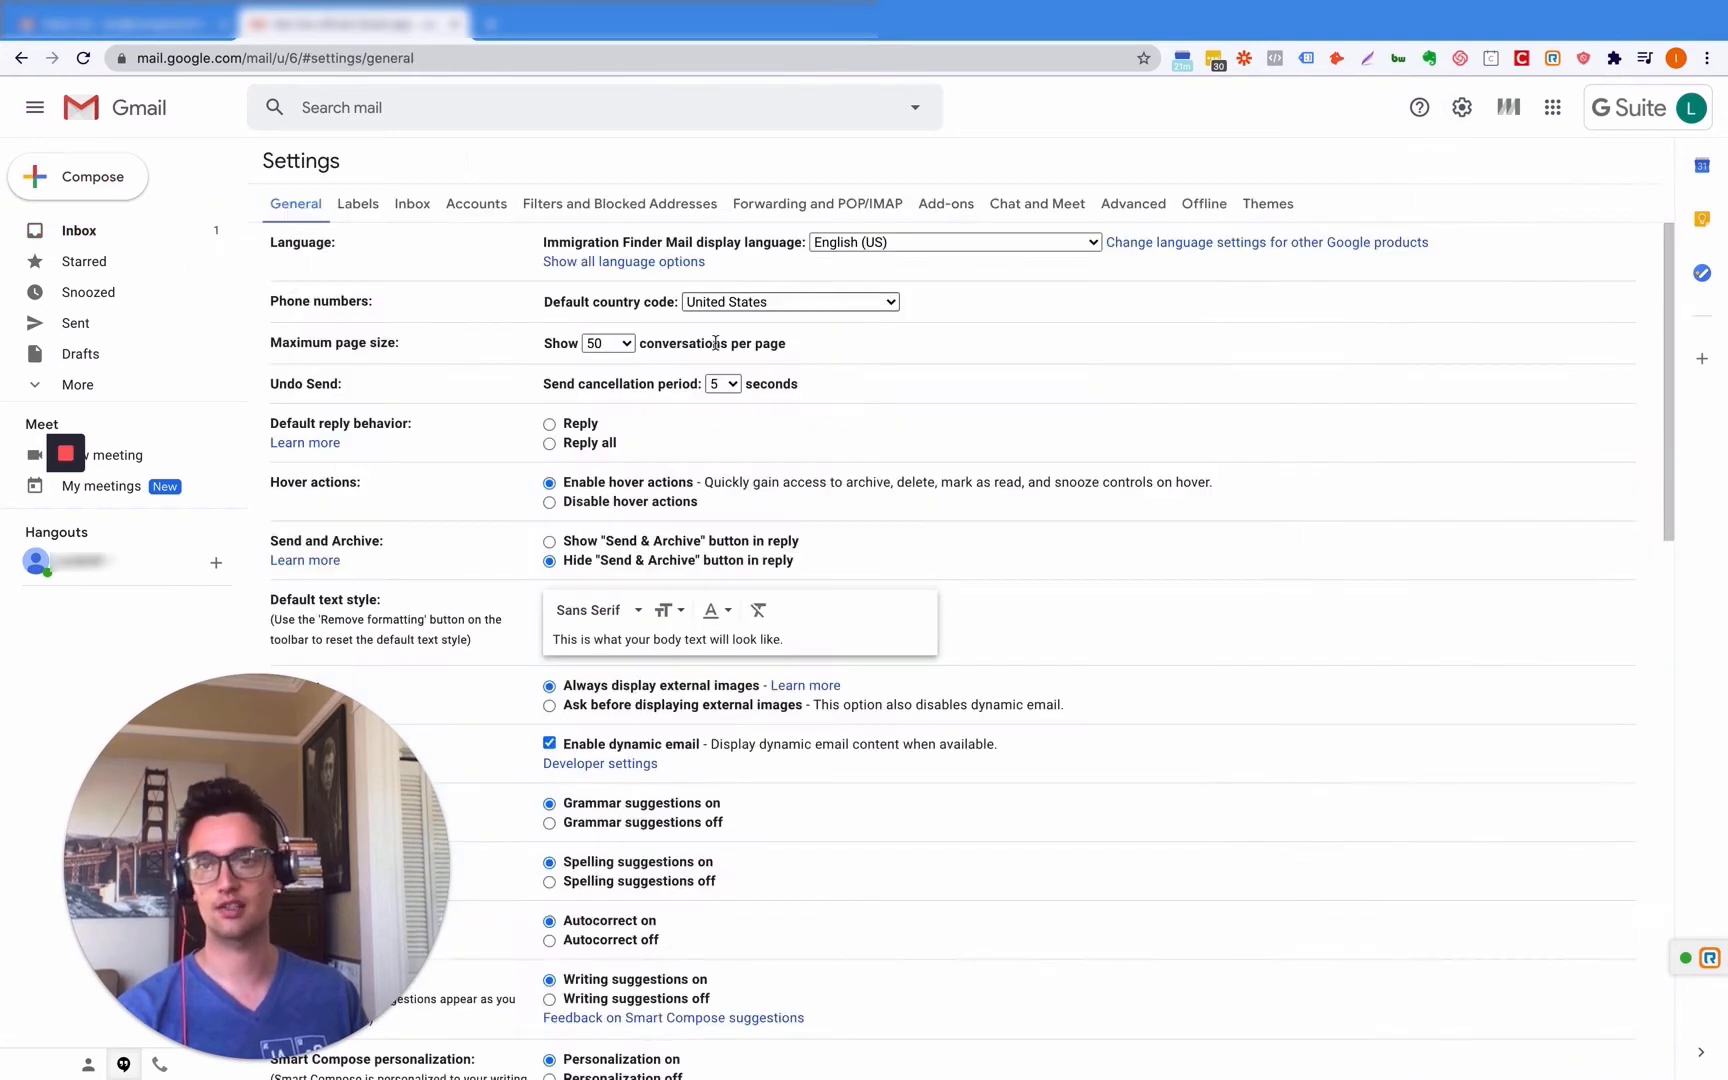
{"action": "left_click", "coordinate": [608, 343]}
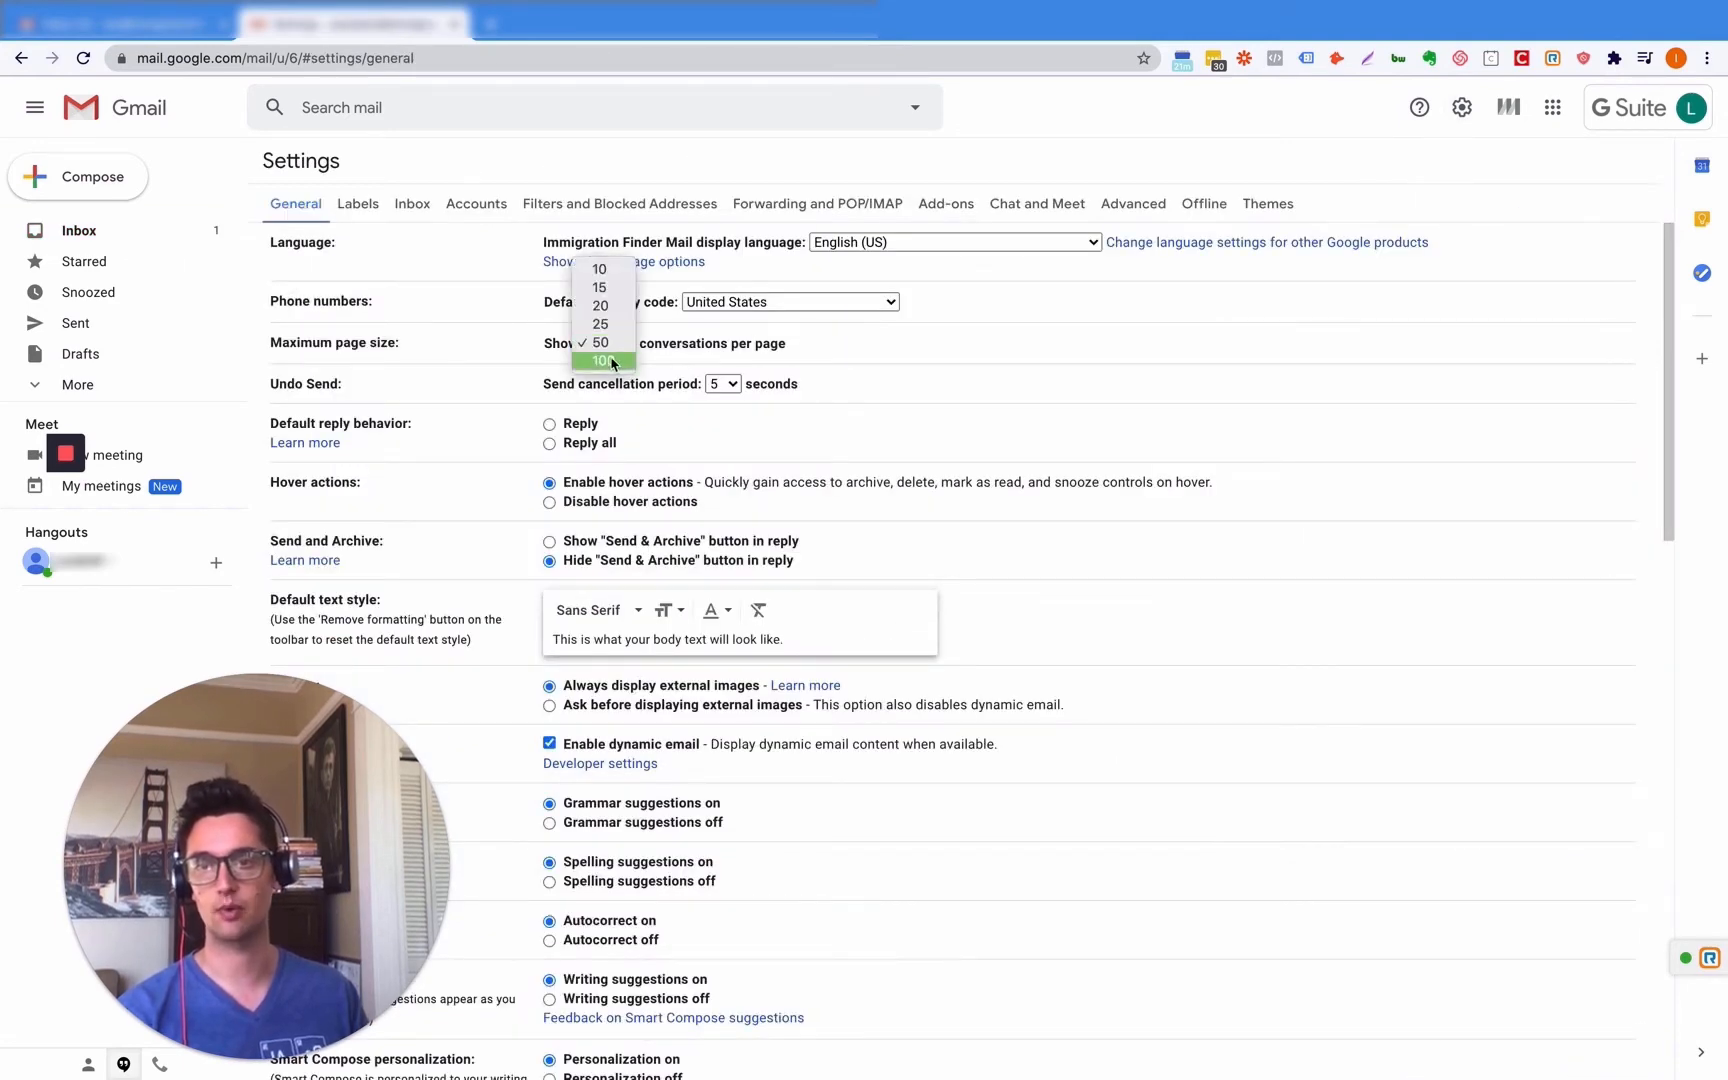
{"action": "left_click", "coordinate": [605, 363]}
{"action": "left_click", "coordinate": [724, 384]}
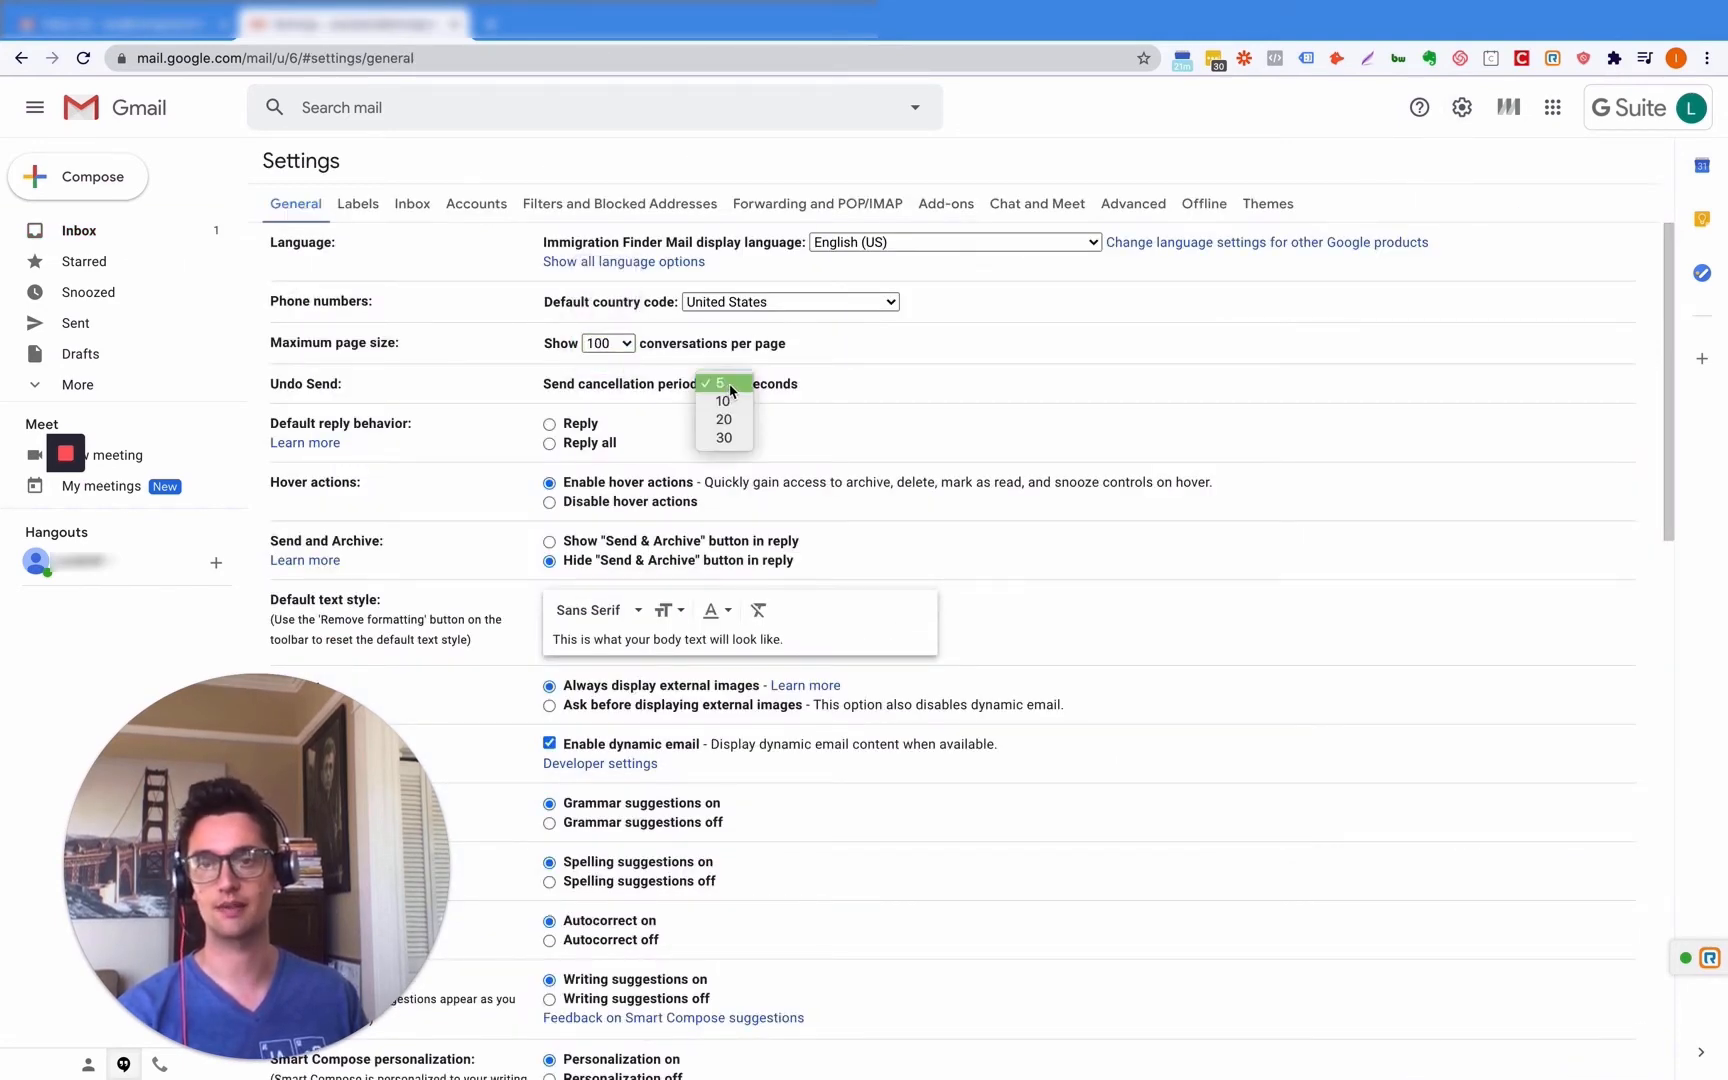
{"action": "left_click", "coordinate": [724, 437]}
{"action": "left_click", "coordinate": [549, 443]}
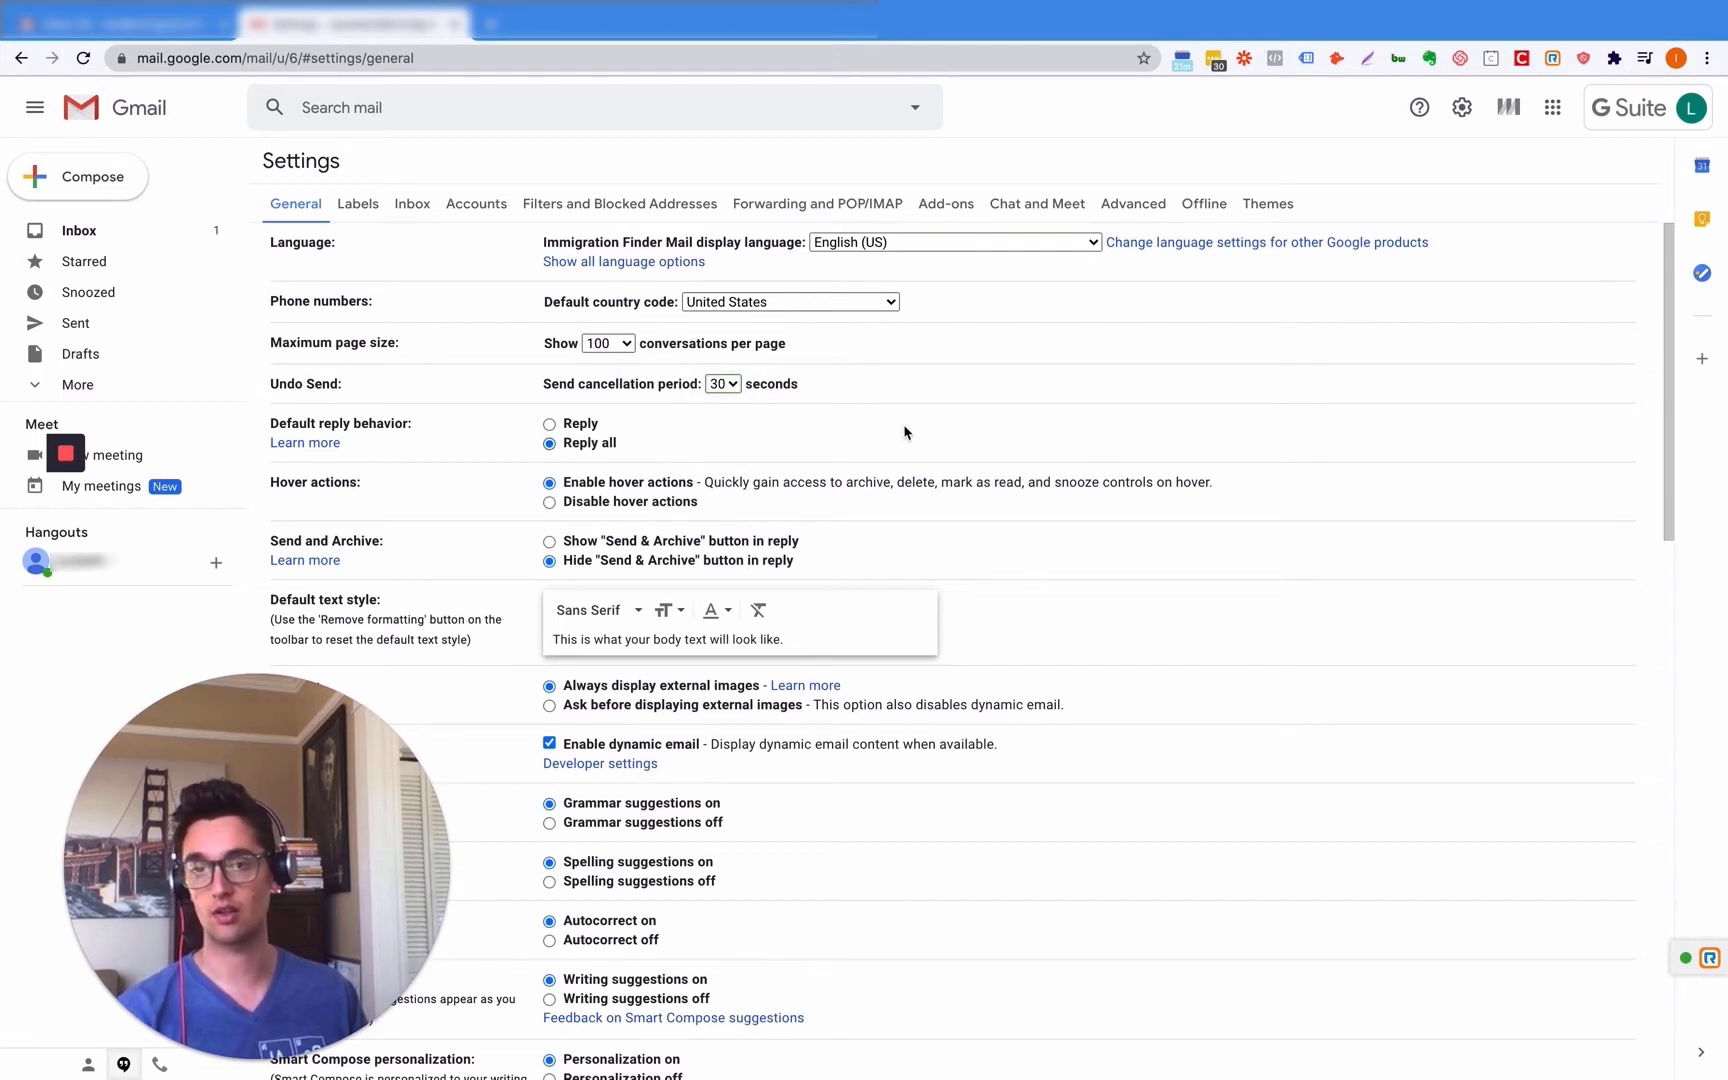
- Scroll down to the Signature section and choose Create new
{"action": "scroll", "coordinate": [844, 475], "scroll_direction": "down", "scroll_amount": 5}
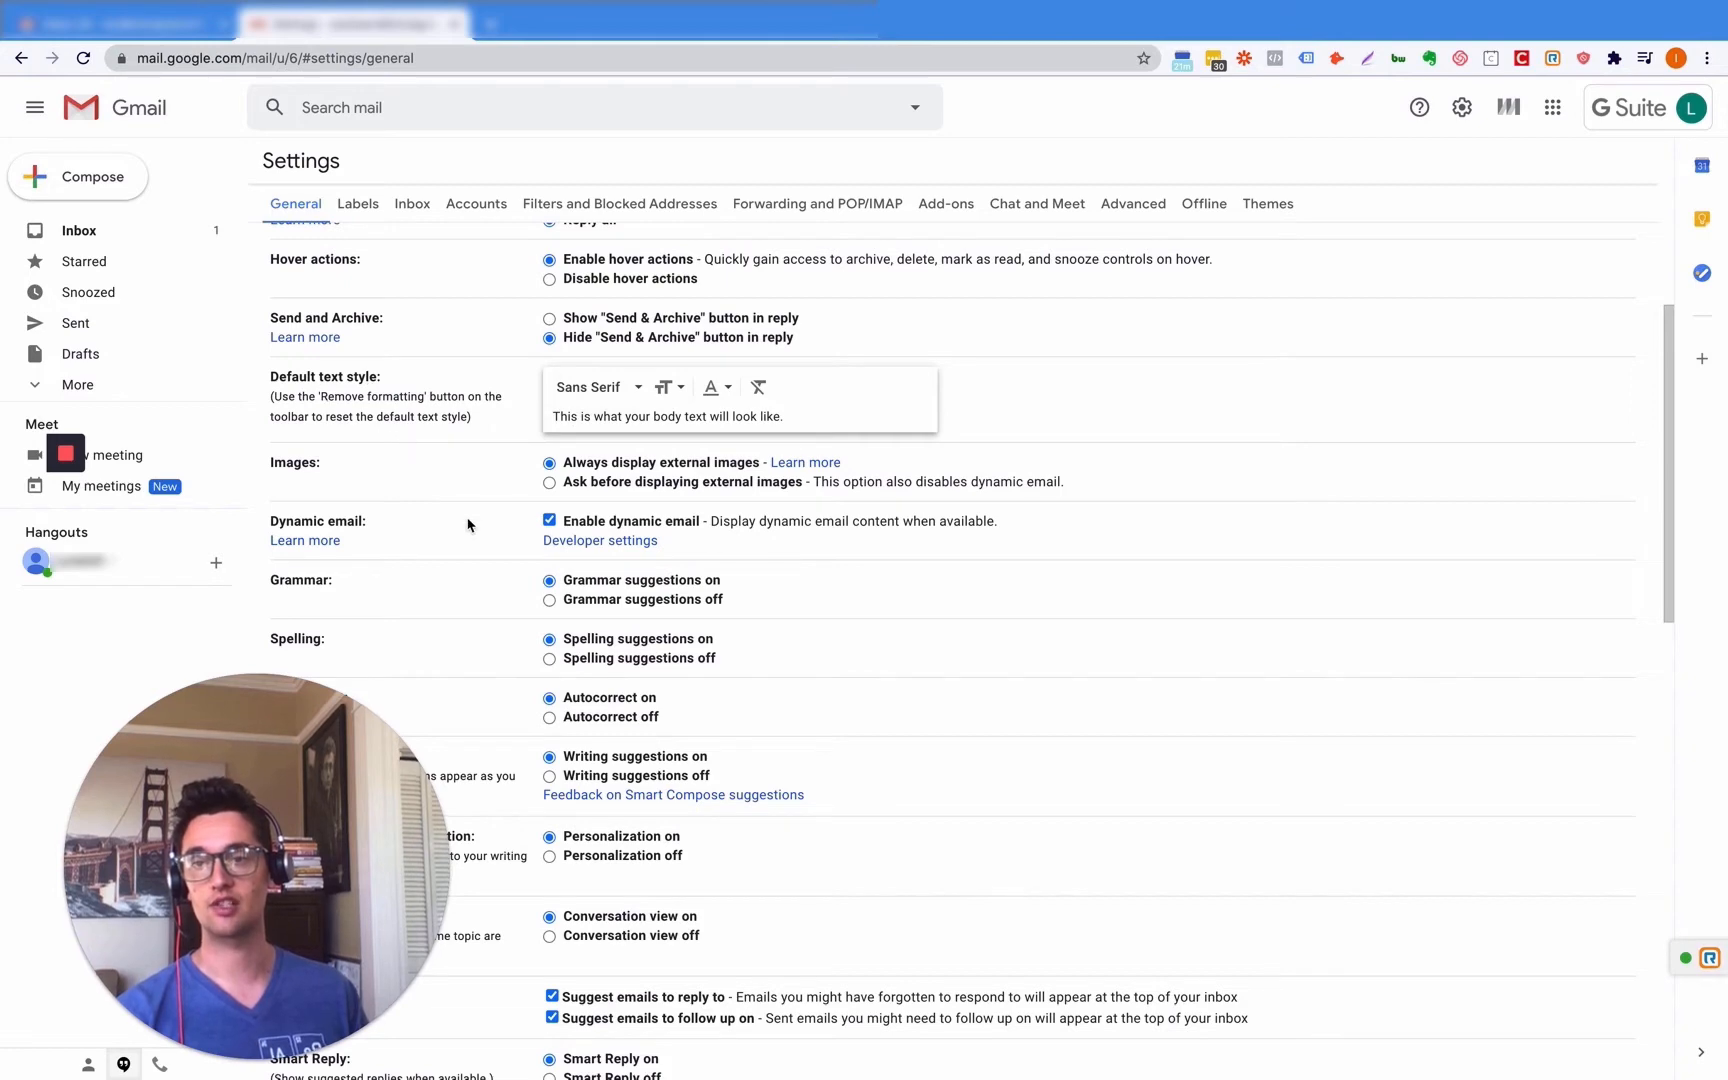
{"action": "scroll", "coordinate": [447, 525], "scroll_direction": "down", "scroll_amount": 10}
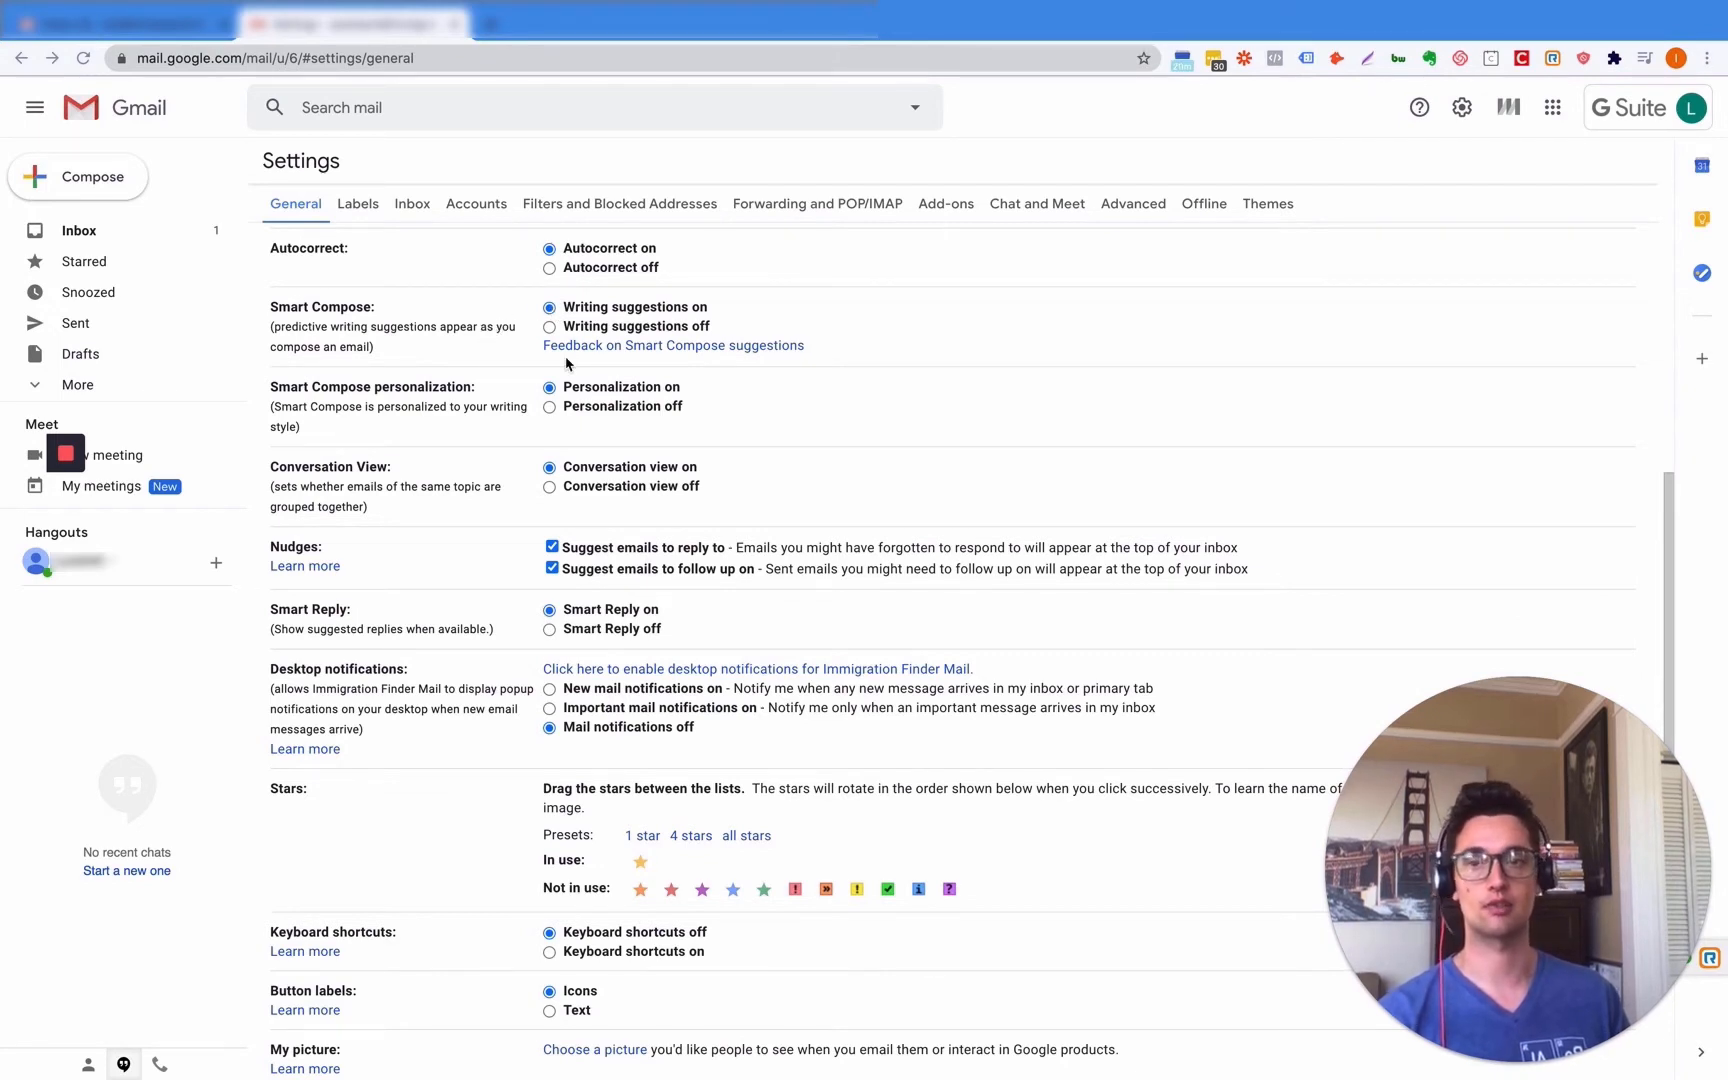
{"action": "scroll", "coordinate": [566, 363], "scroll_direction": "up", "scroll_amount": 1}
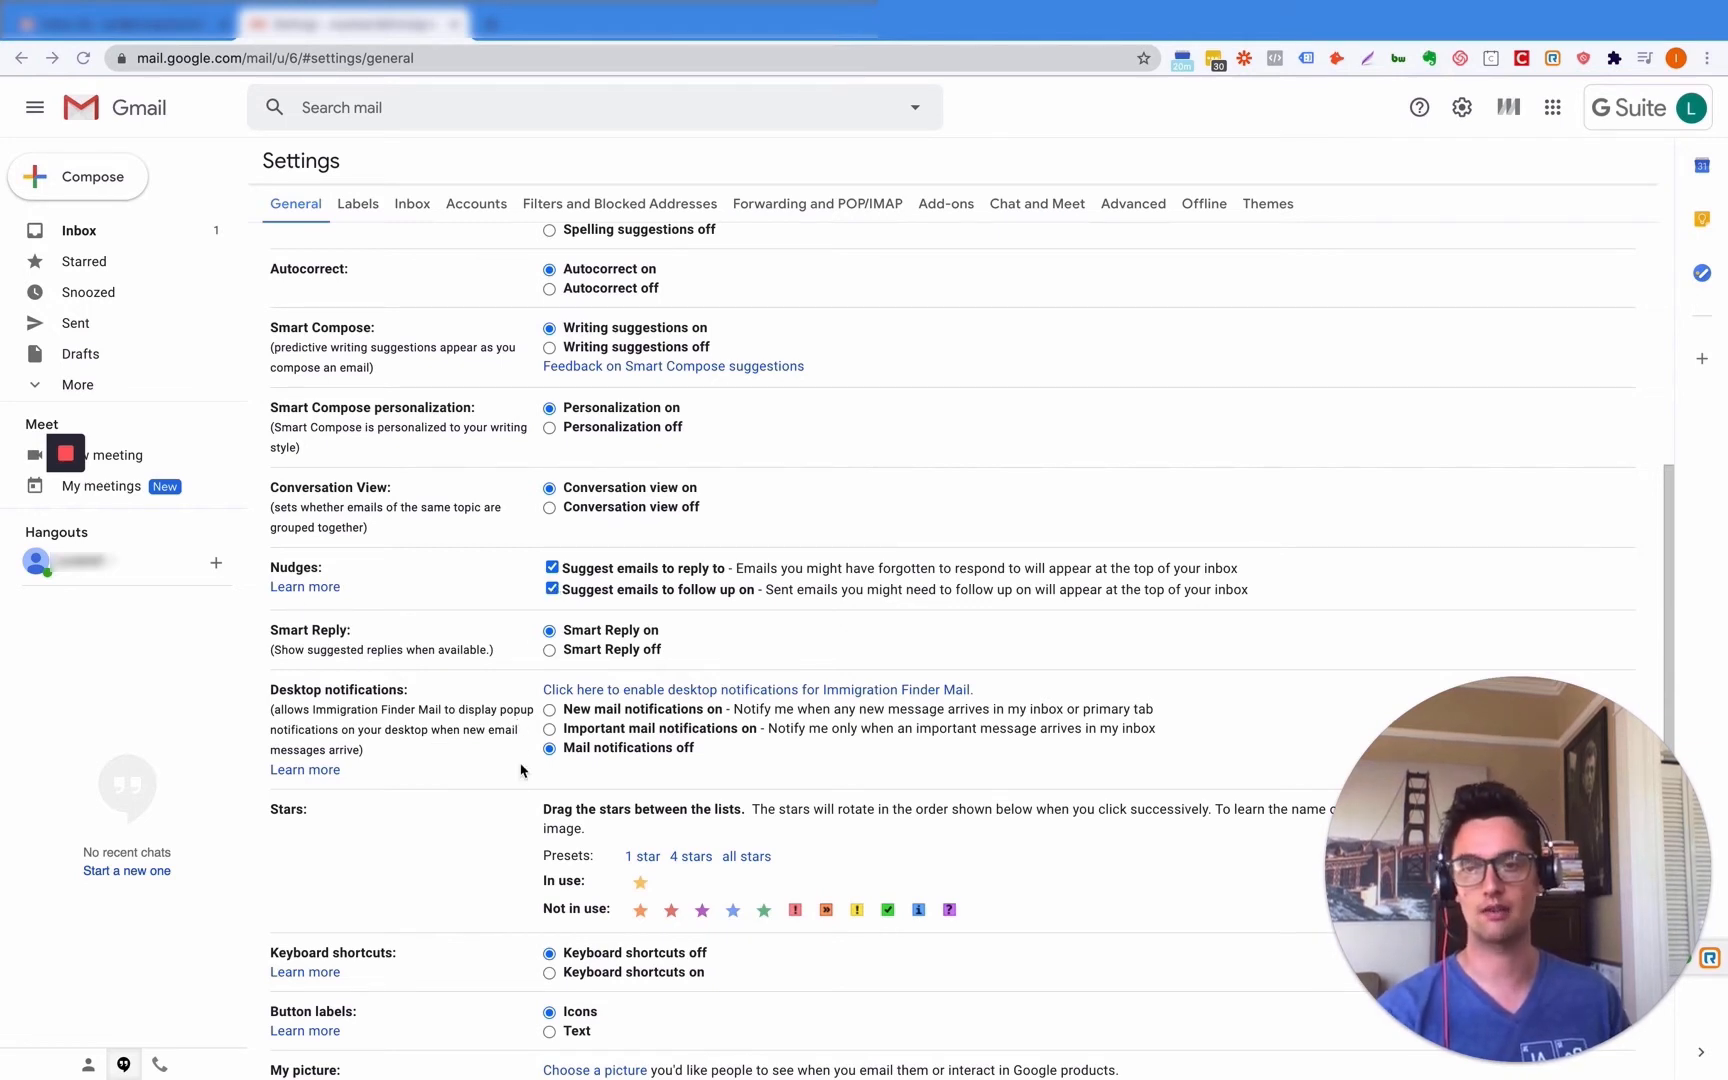
{"action": "scroll", "coordinate": [416, 800], "scroll_direction": "down", "scroll_amount": 3}
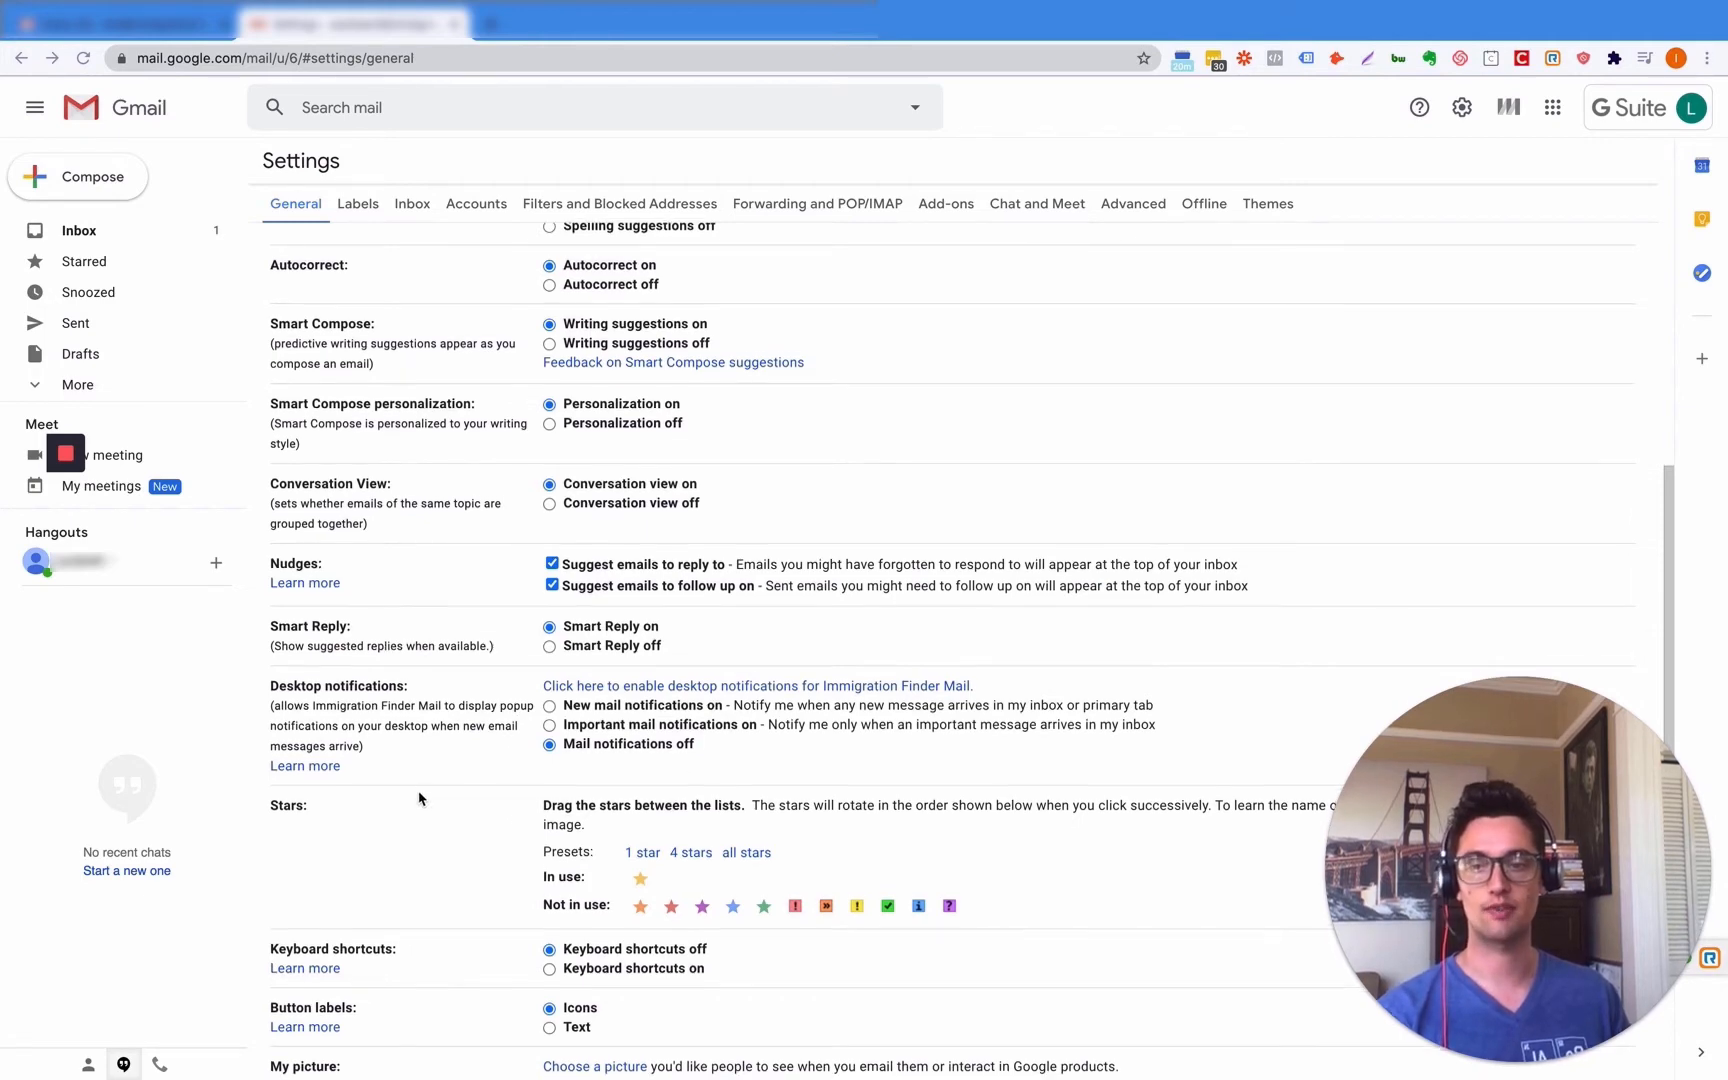
{"action": "scroll", "coordinate": [416, 800], "scroll_direction": "down", "scroll_amount": 5}
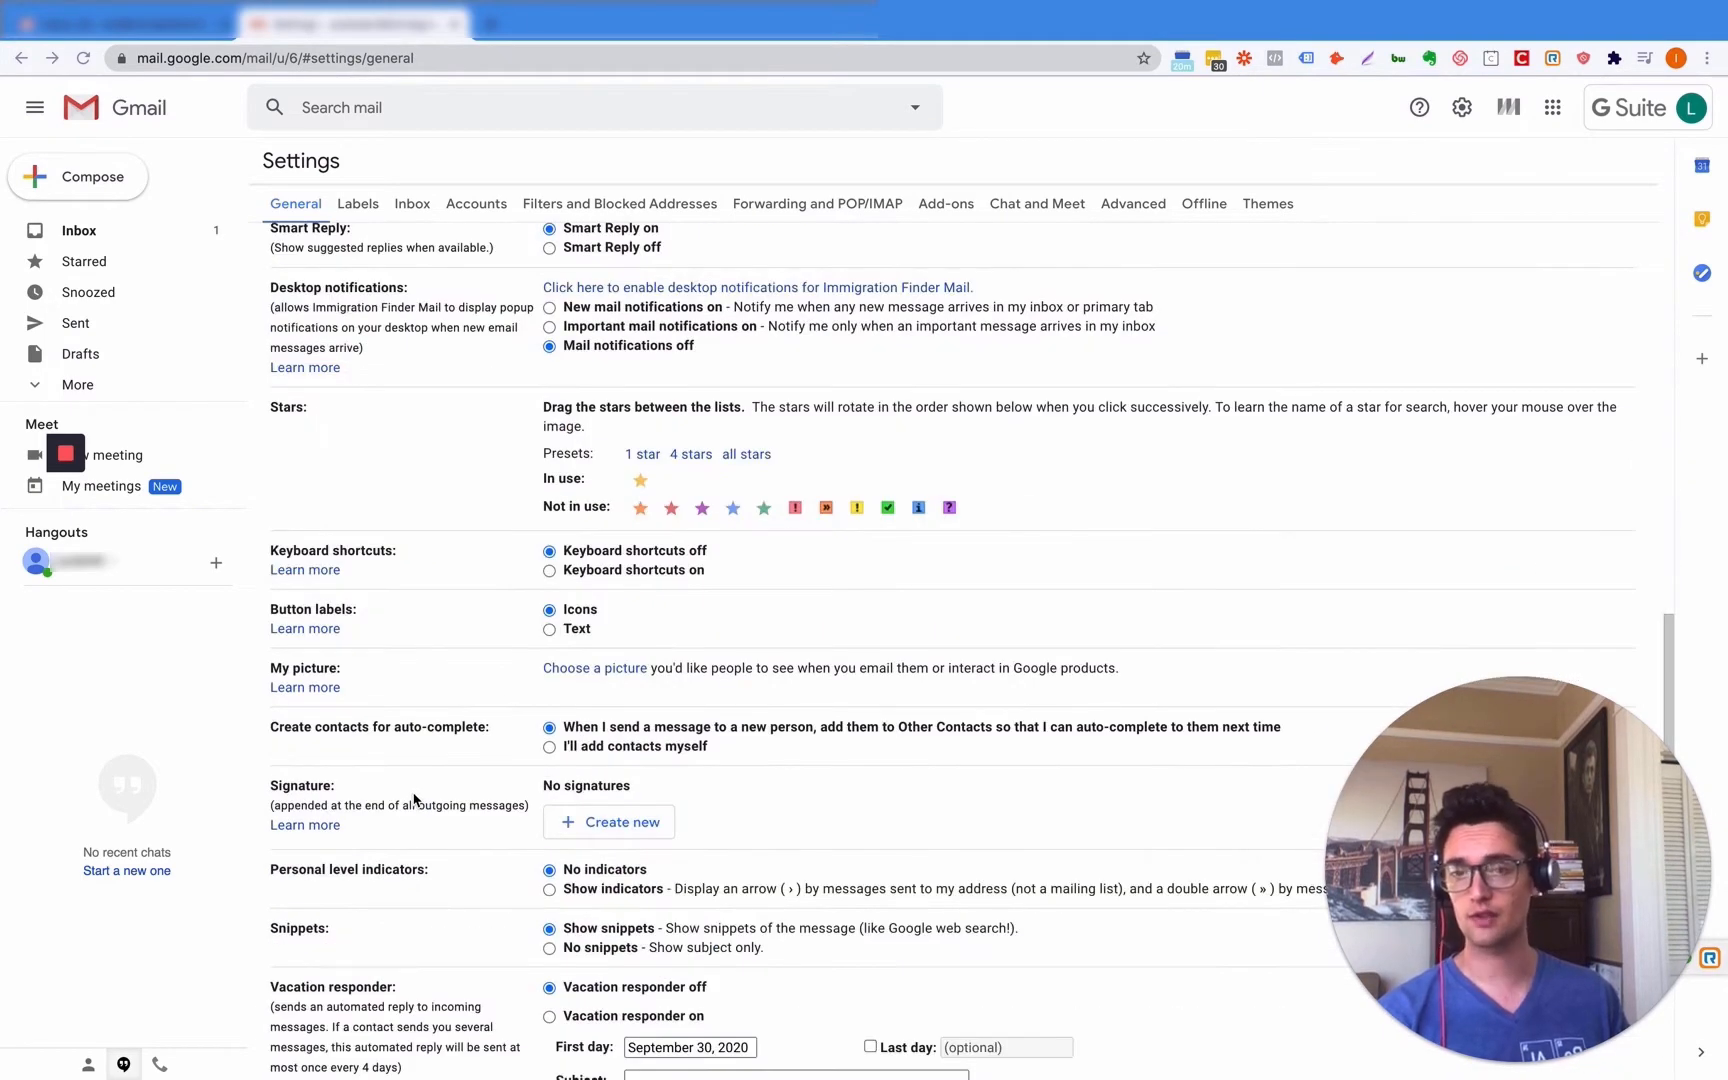
{"action": "scroll", "coordinate": [416, 800], "scroll_direction": "down", "scroll_amount": 3}
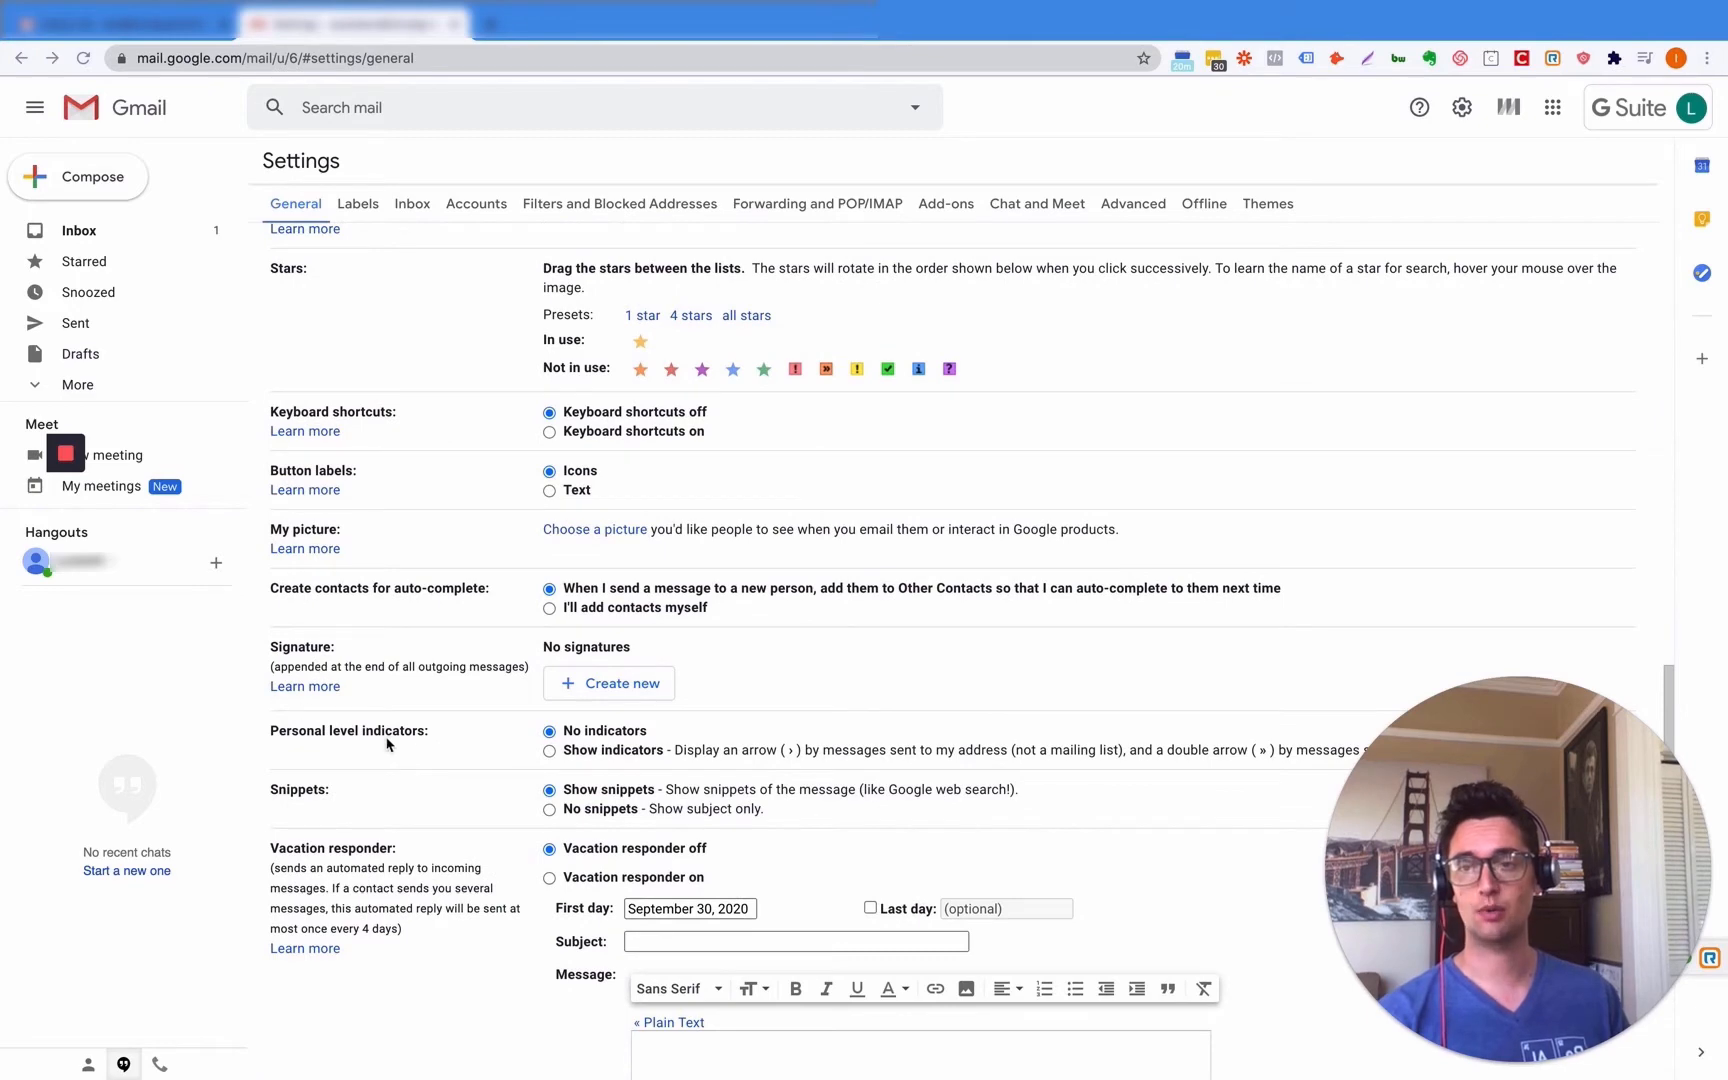
{"action": "left_click", "coordinate": [613, 690]}
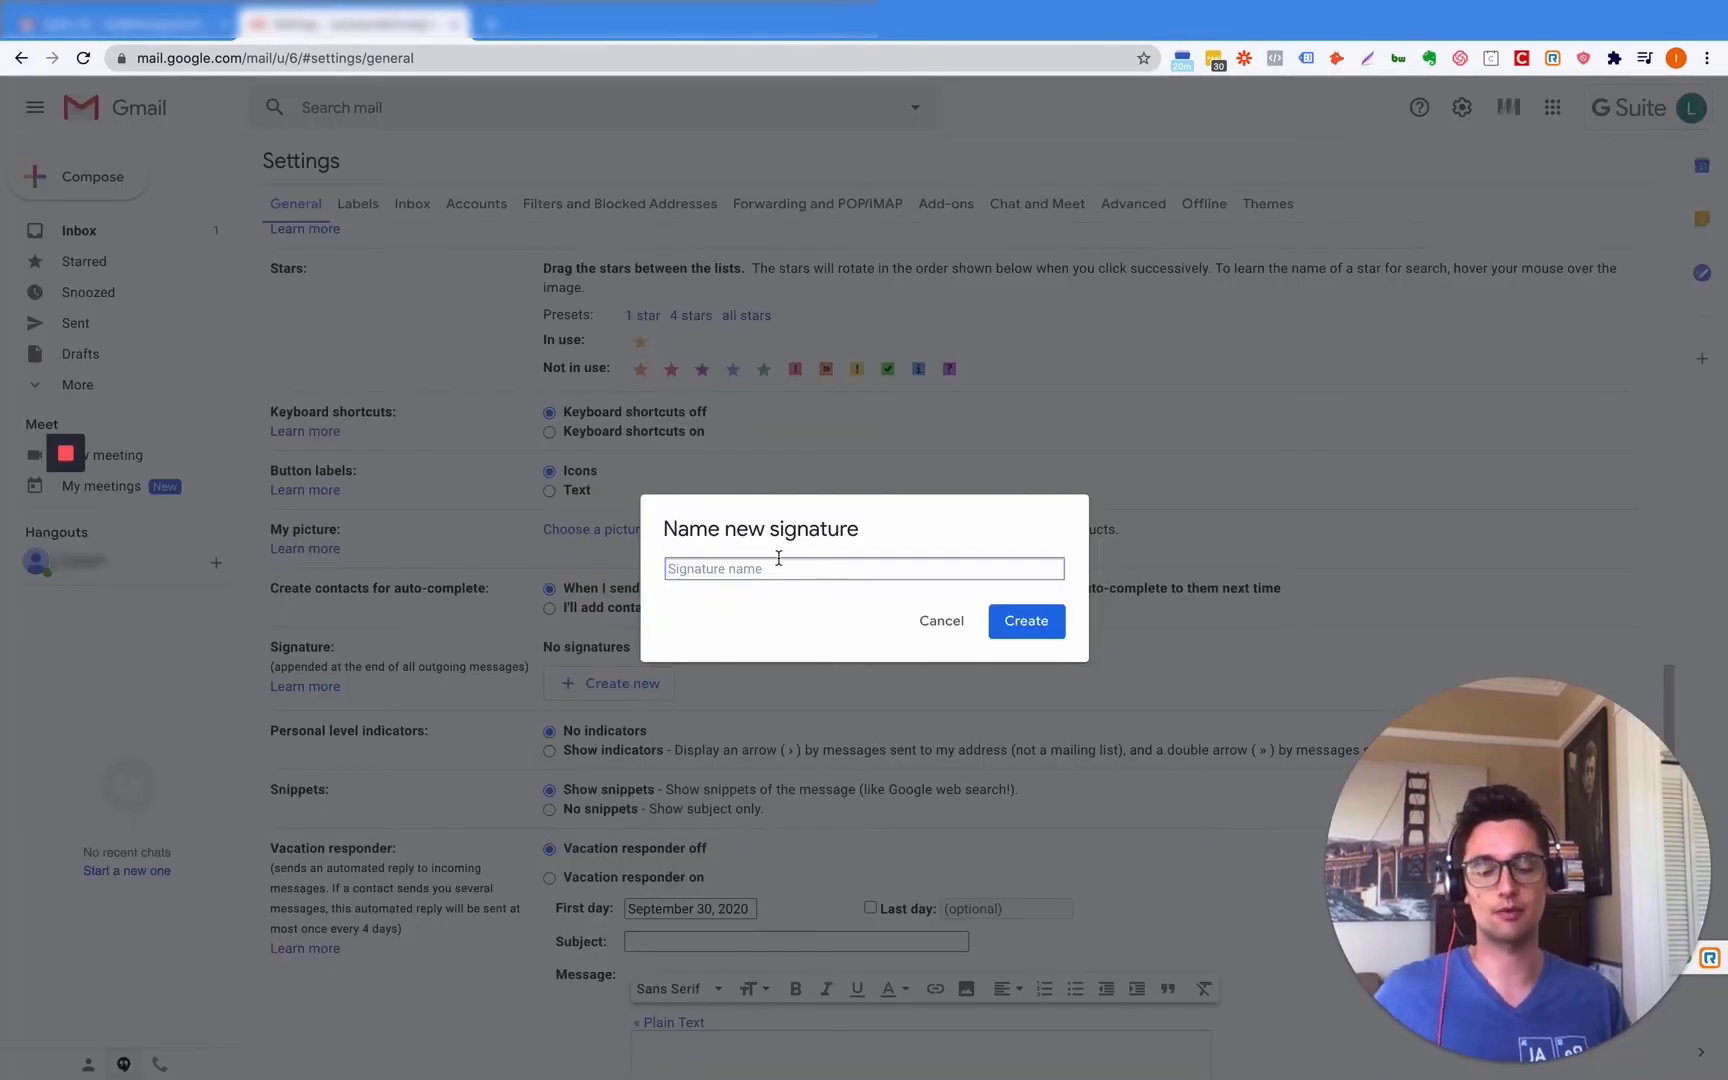
- Name the new signature 'Assistant Sginature' and create it
{"action": "type", "text": "Assita"}
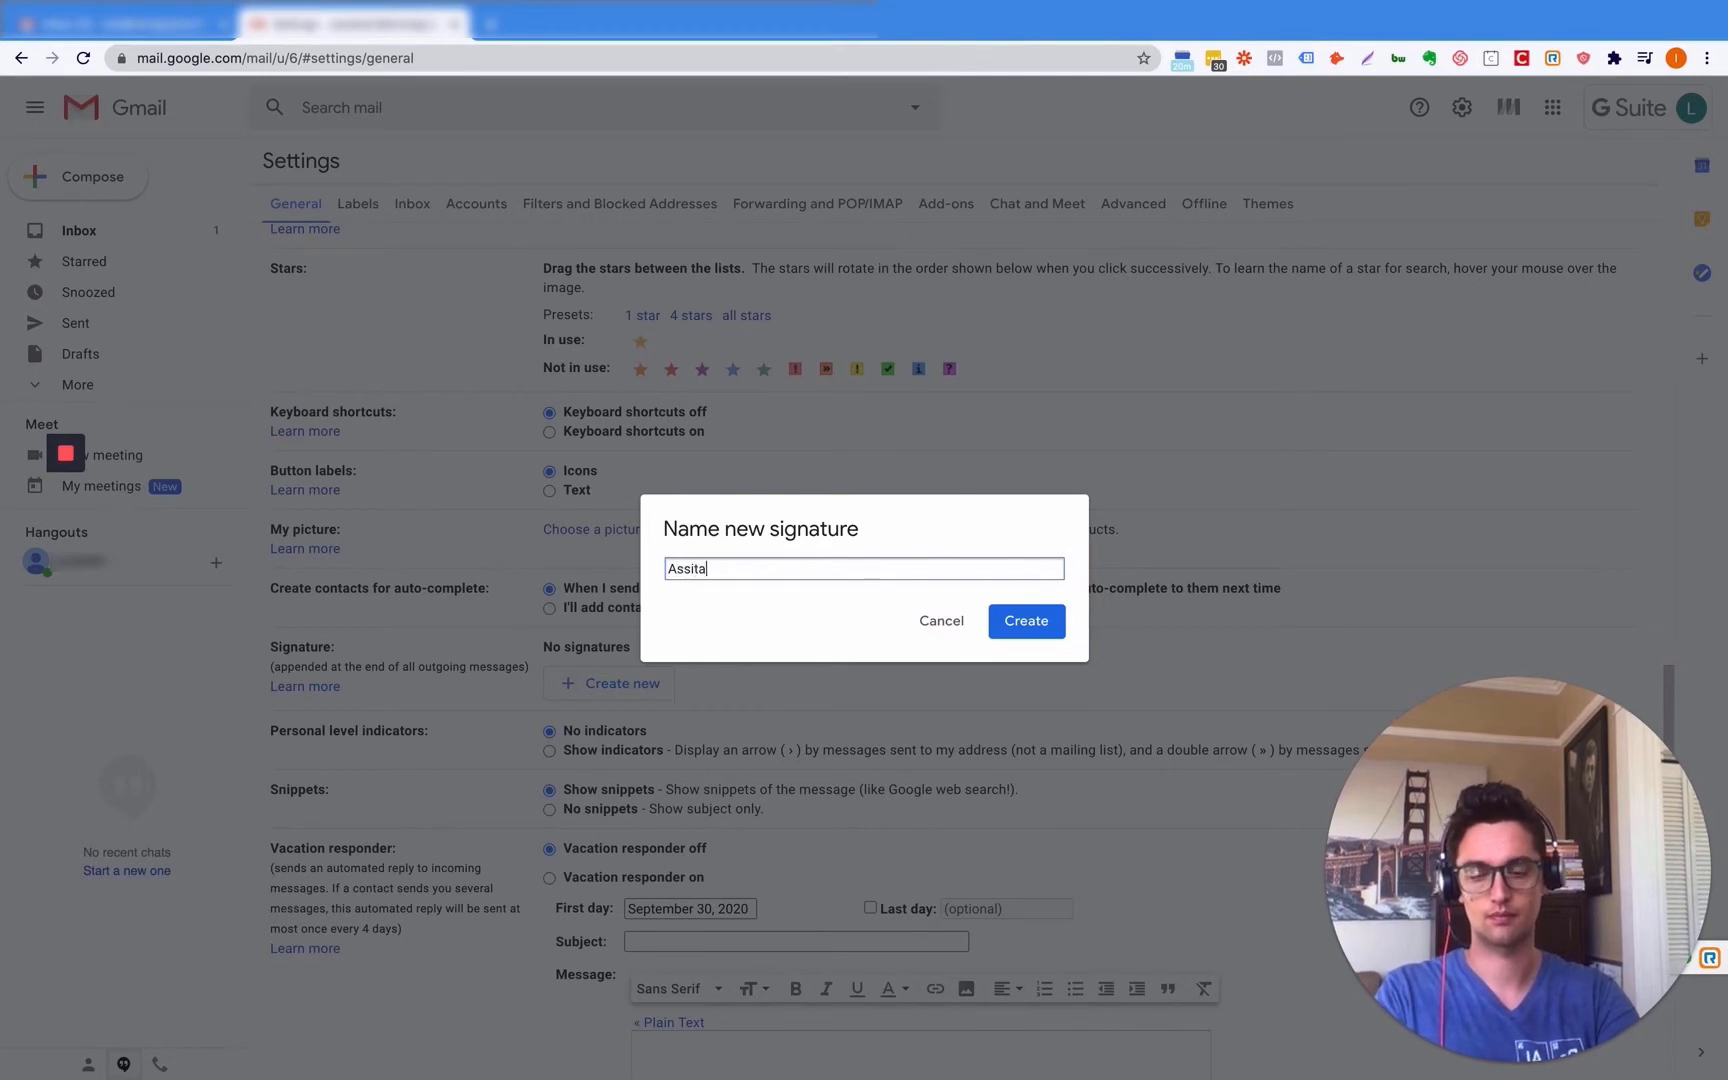
{"action": "type", "text": "nt S"}
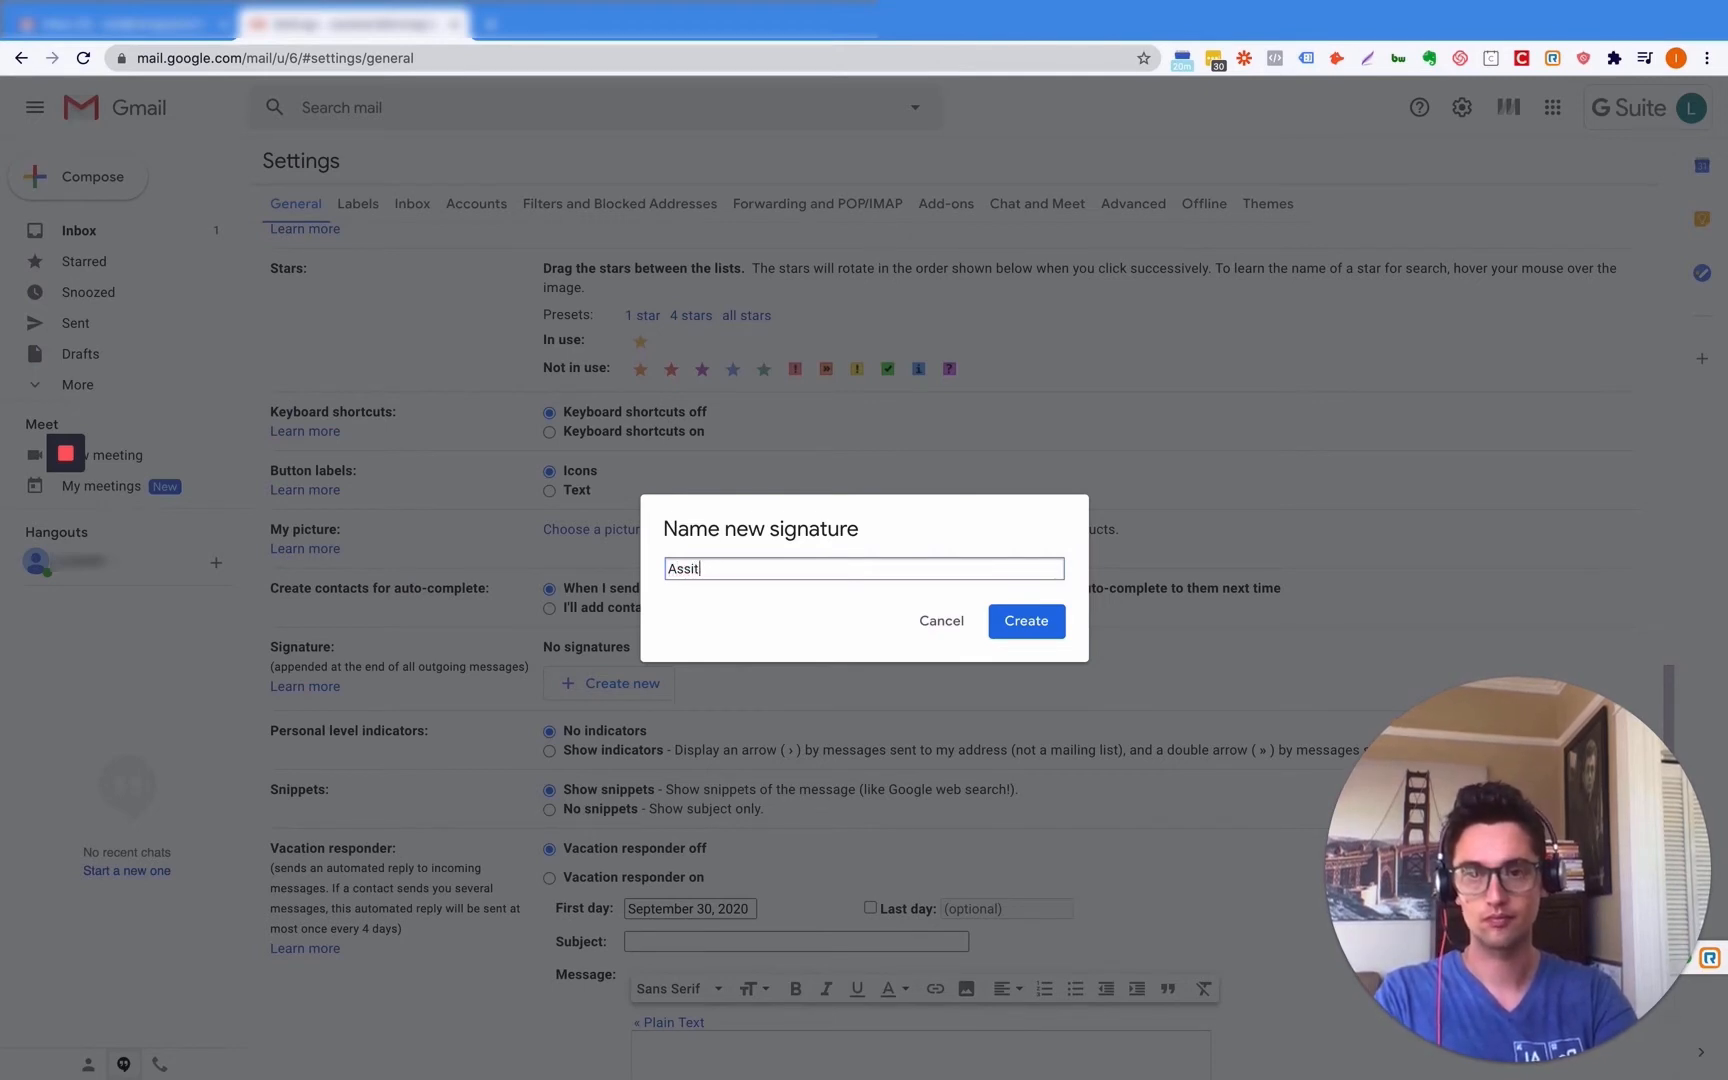
{"action": "key", "text": "BackSpace"}
{"action": "key", "text": "BackSpace"}
{"action": "type", "text": "istant"}
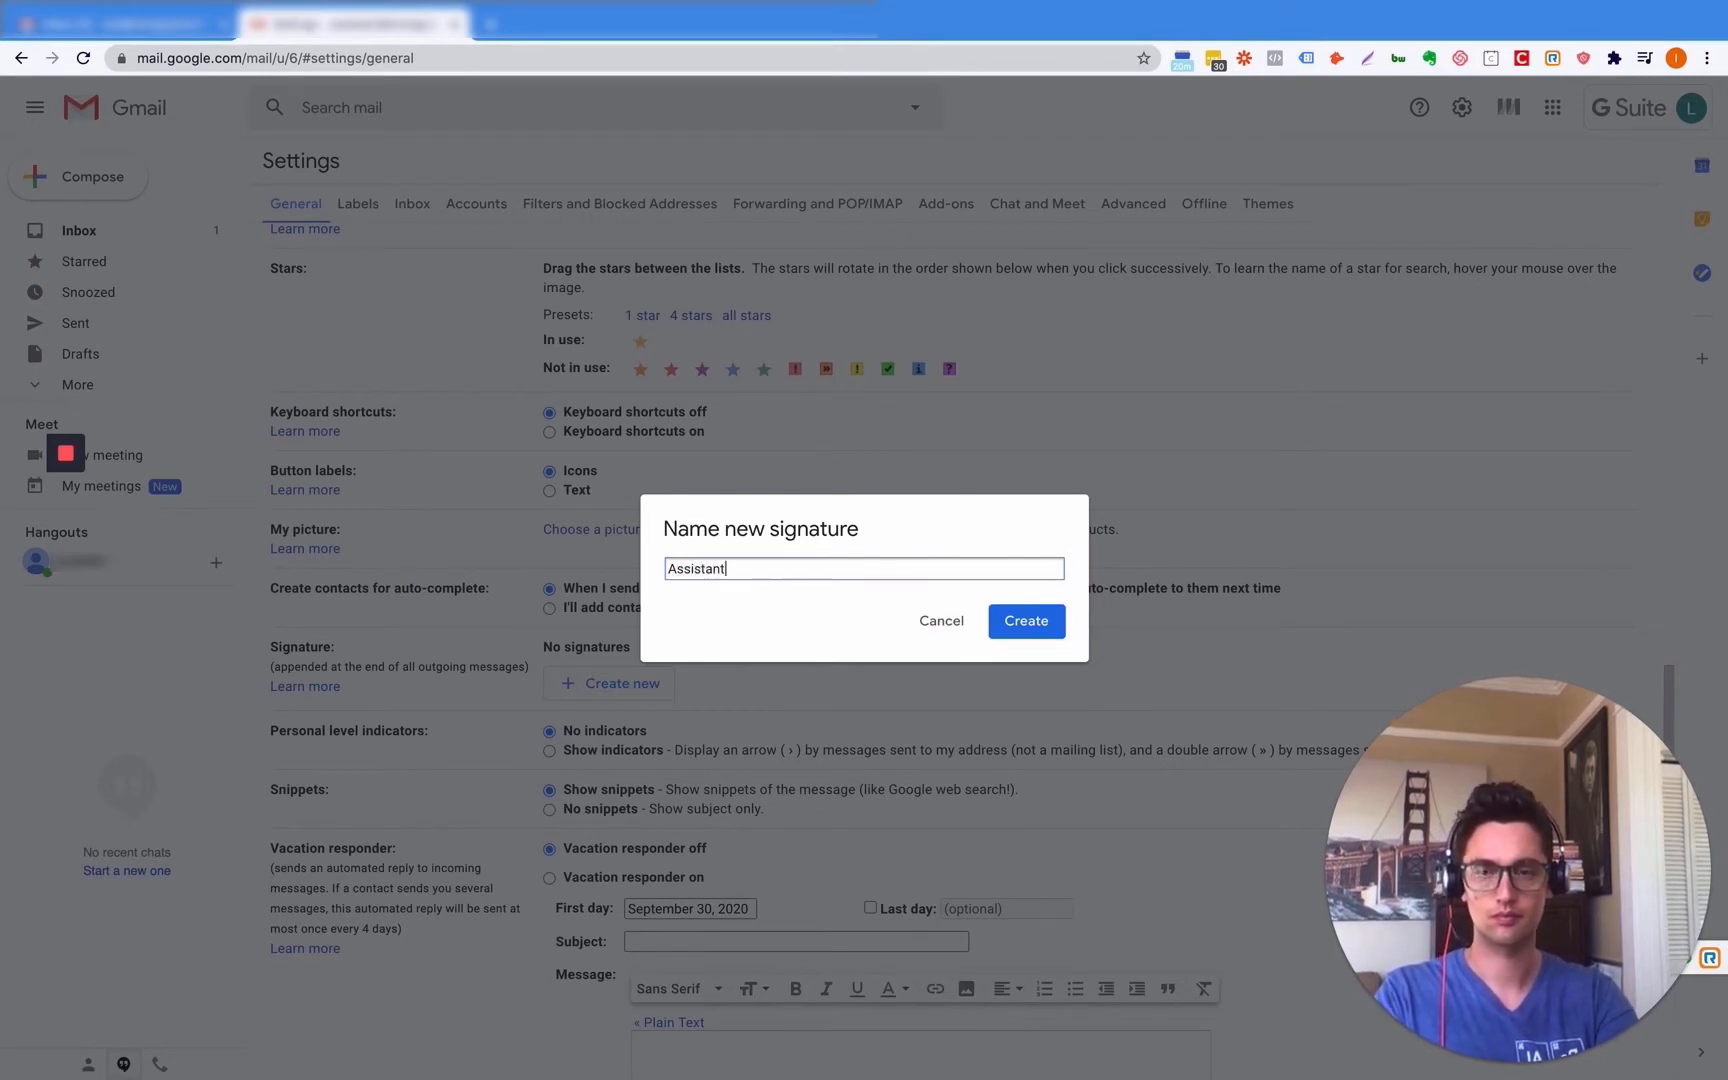
{"action": "type", "text": " Sginature"}
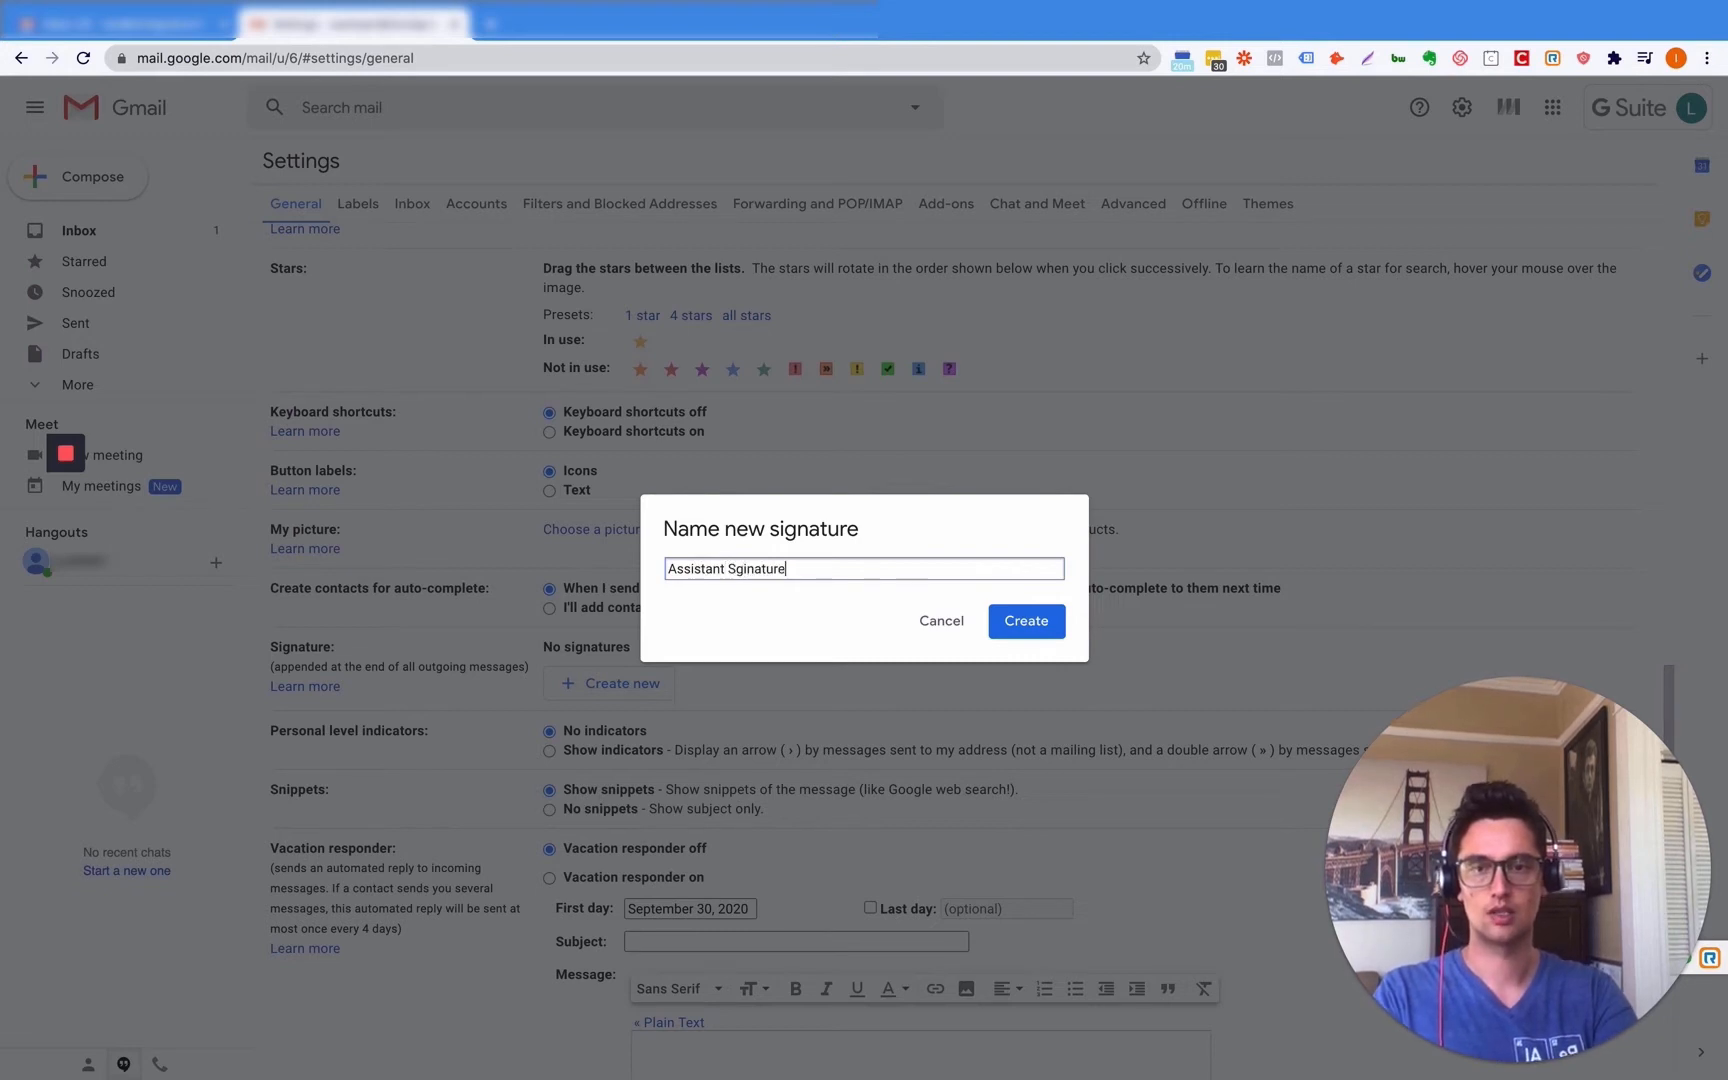
{"action": "key", "text": "Return"}
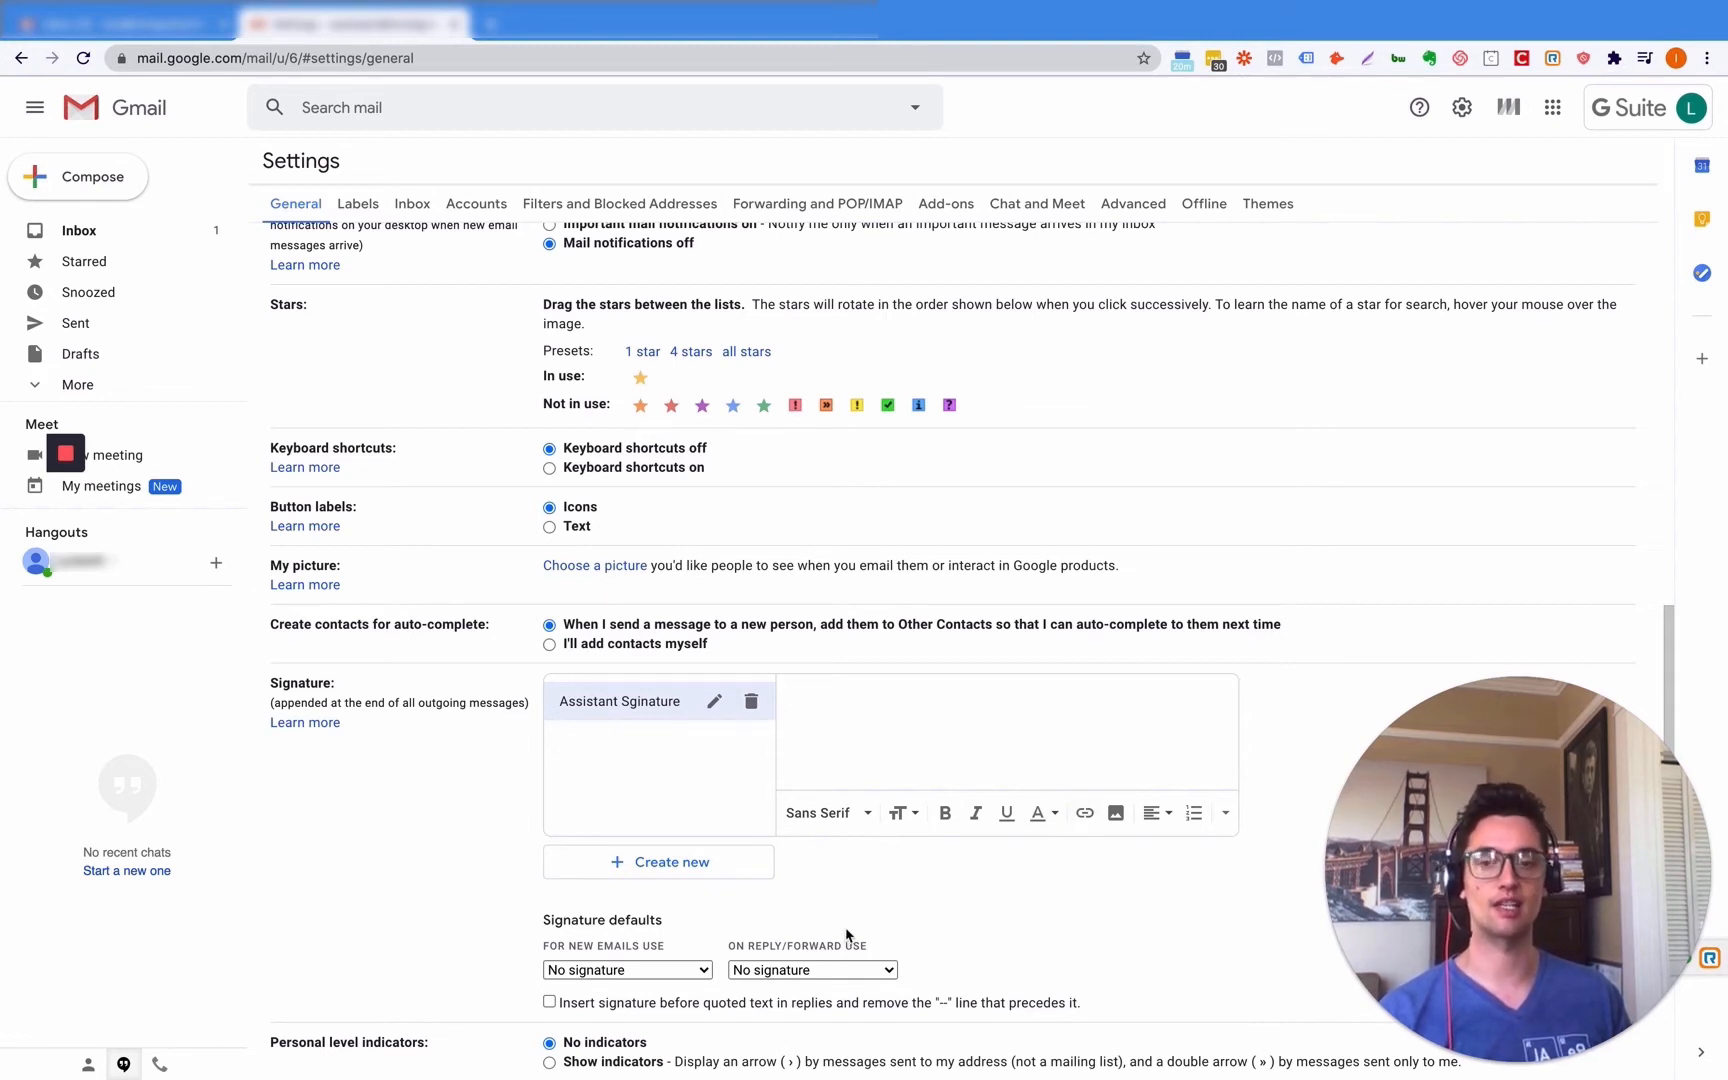
{"action": "scroll", "coordinate": [846, 934], "scroll_direction": "down", "scroll_amount": 3}
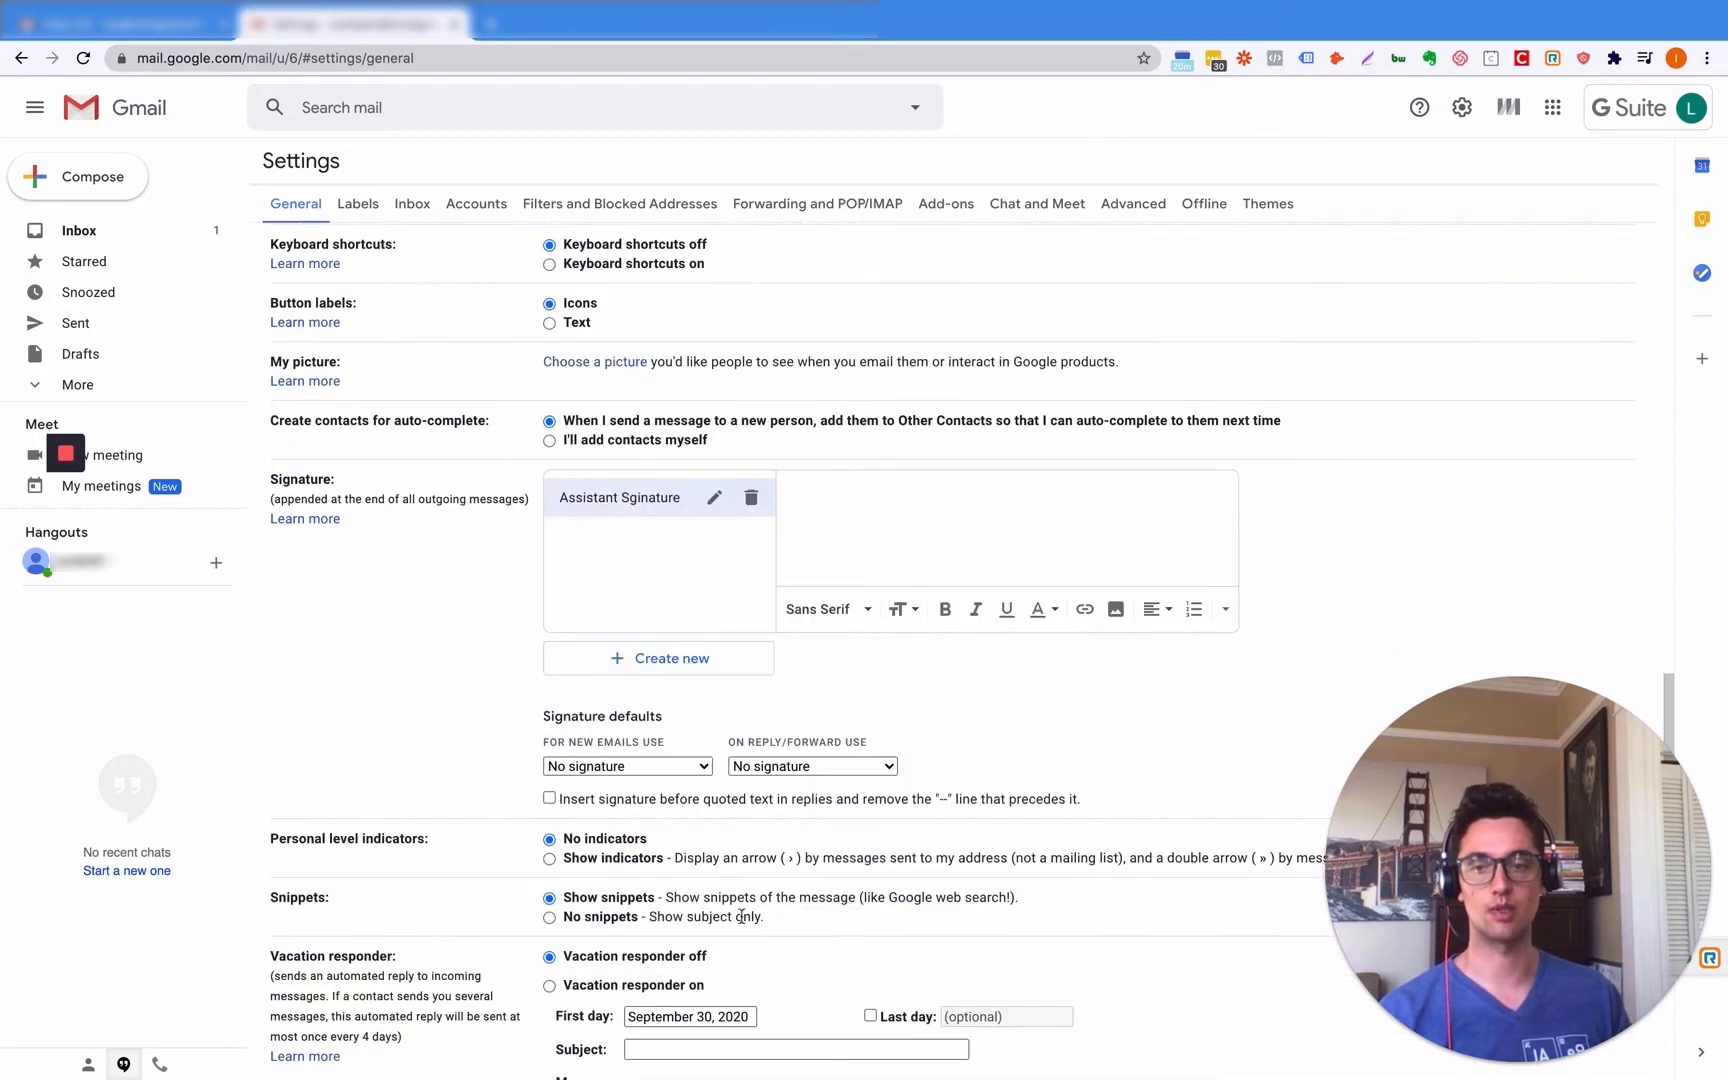
{"action": "left_click", "coordinate": [666, 767]}
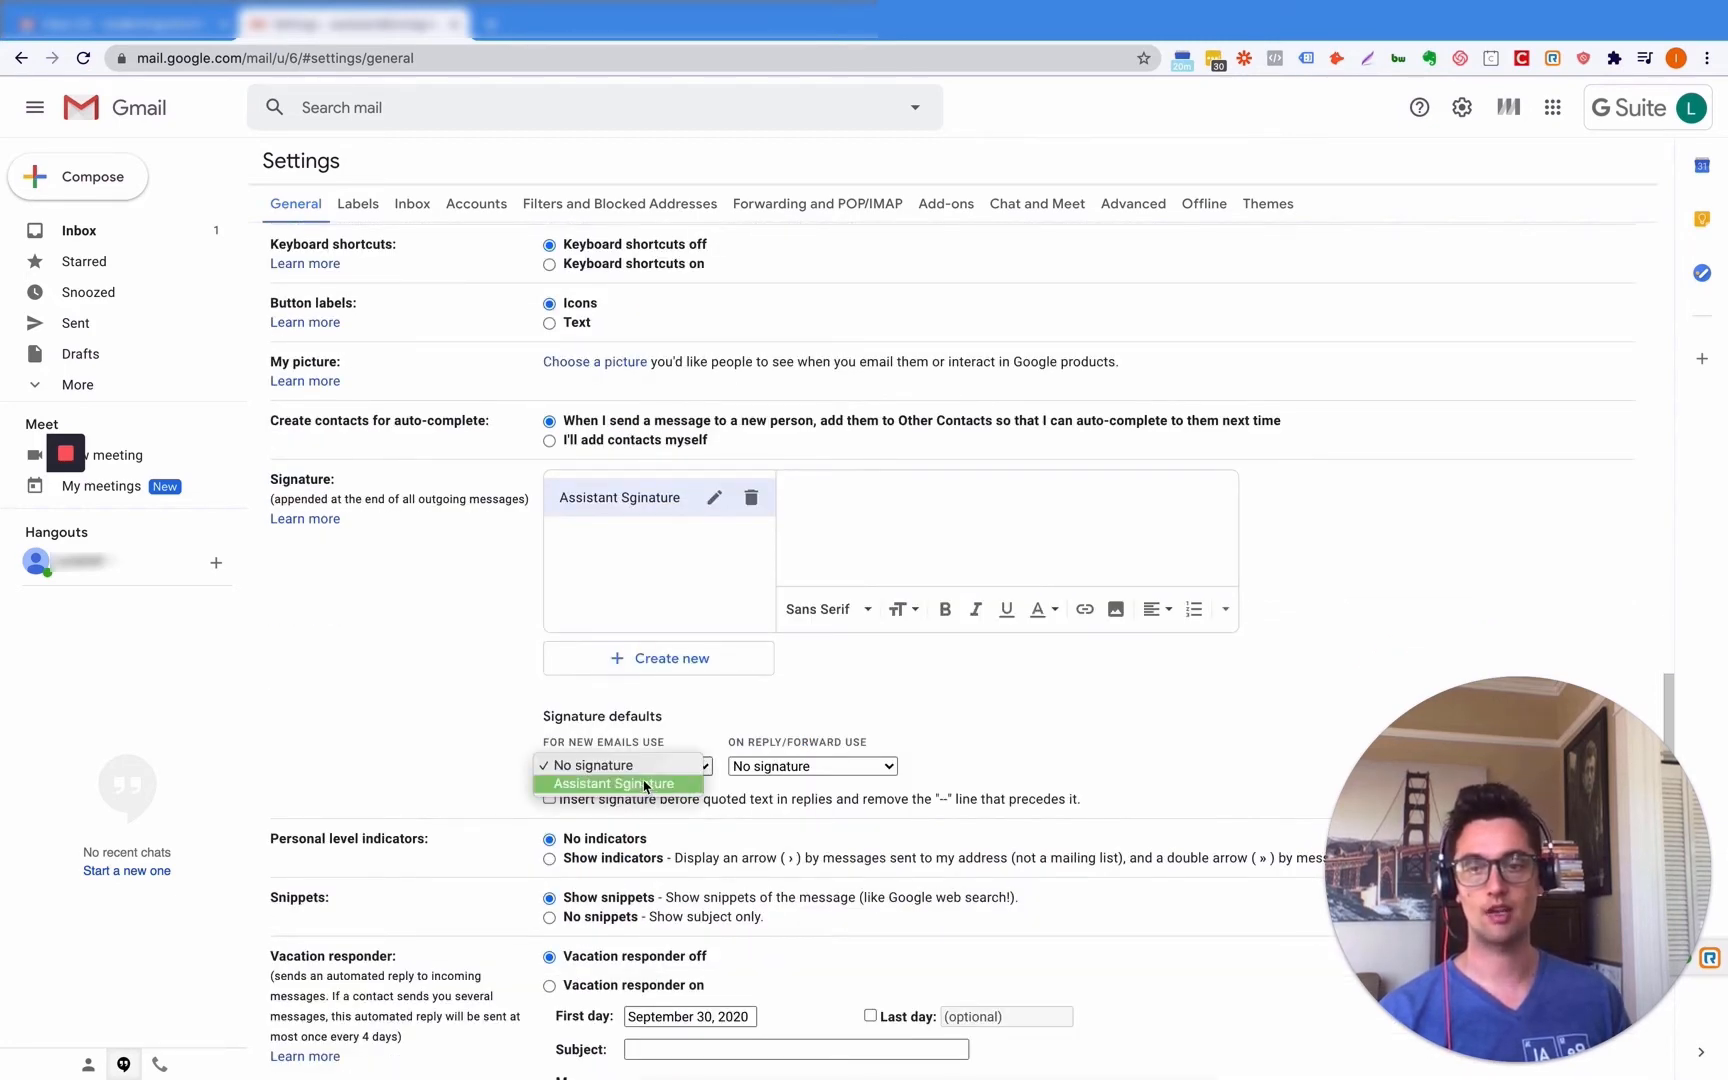
{"action": "left_click", "coordinate": [645, 767]}
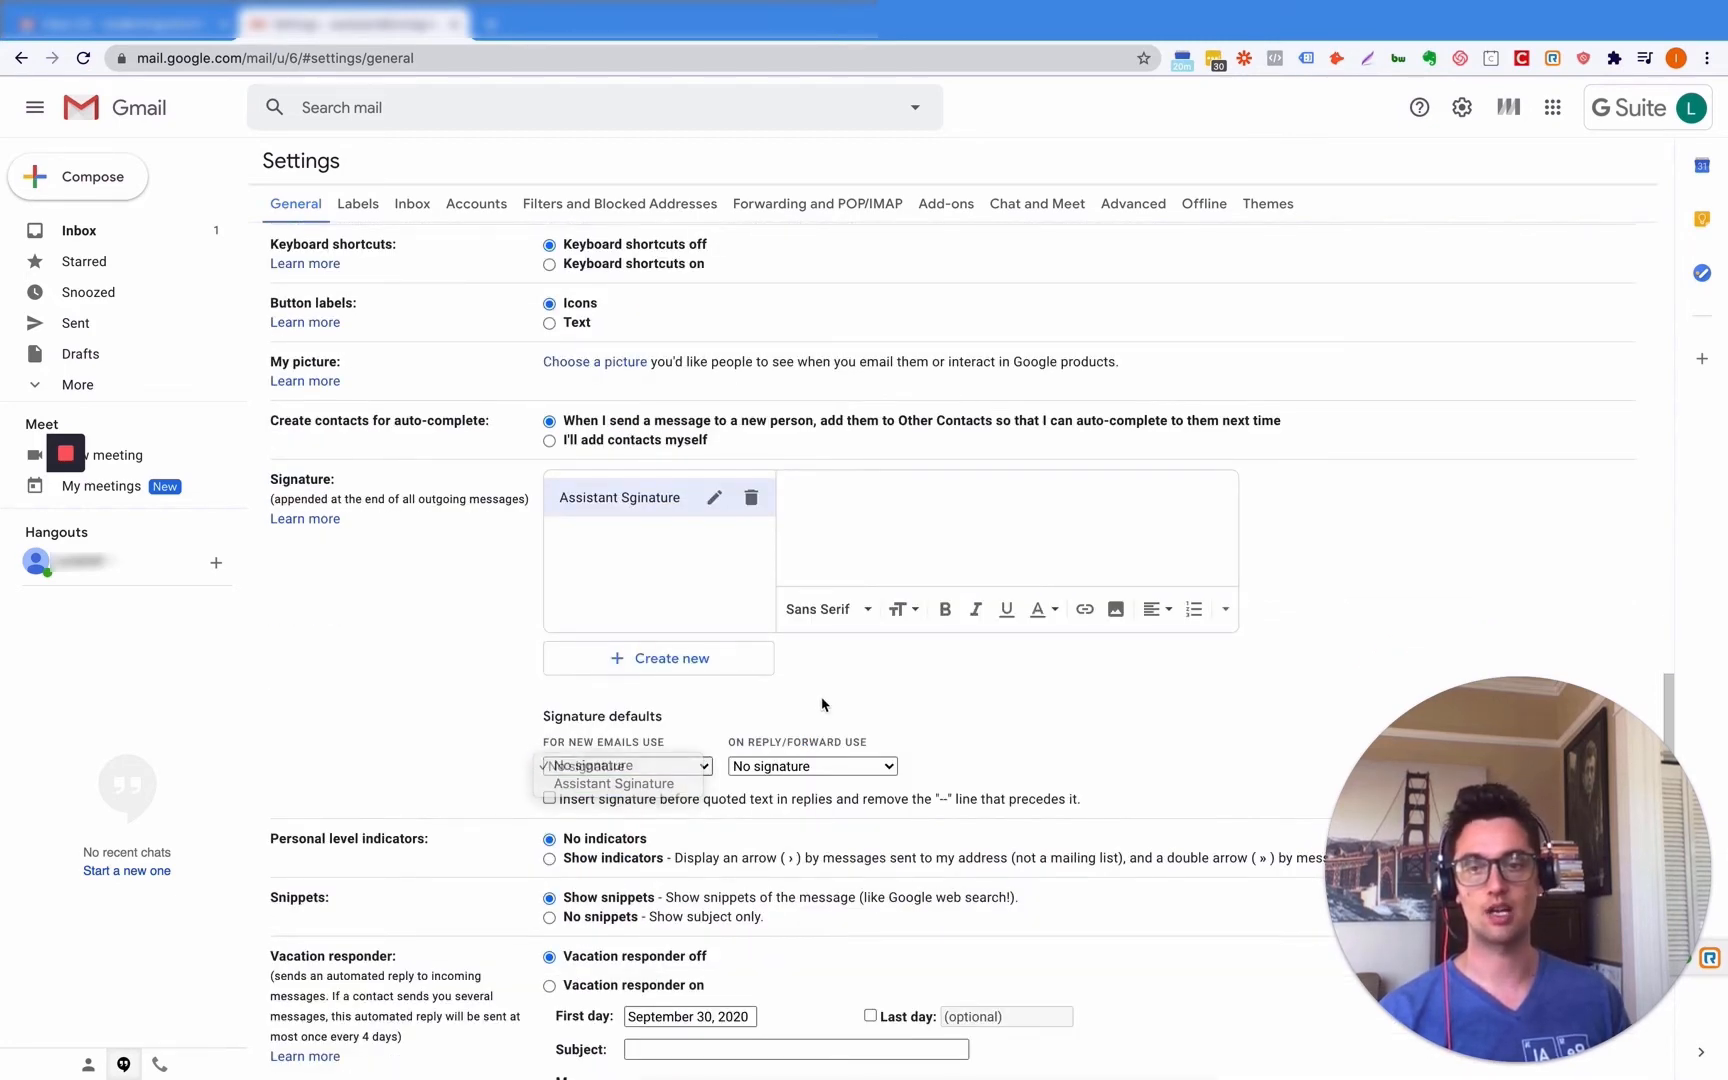
{"action": "left_click", "coordinate": [811, 767]}
{"action": "left_click", "coordinate": [933, 720]}
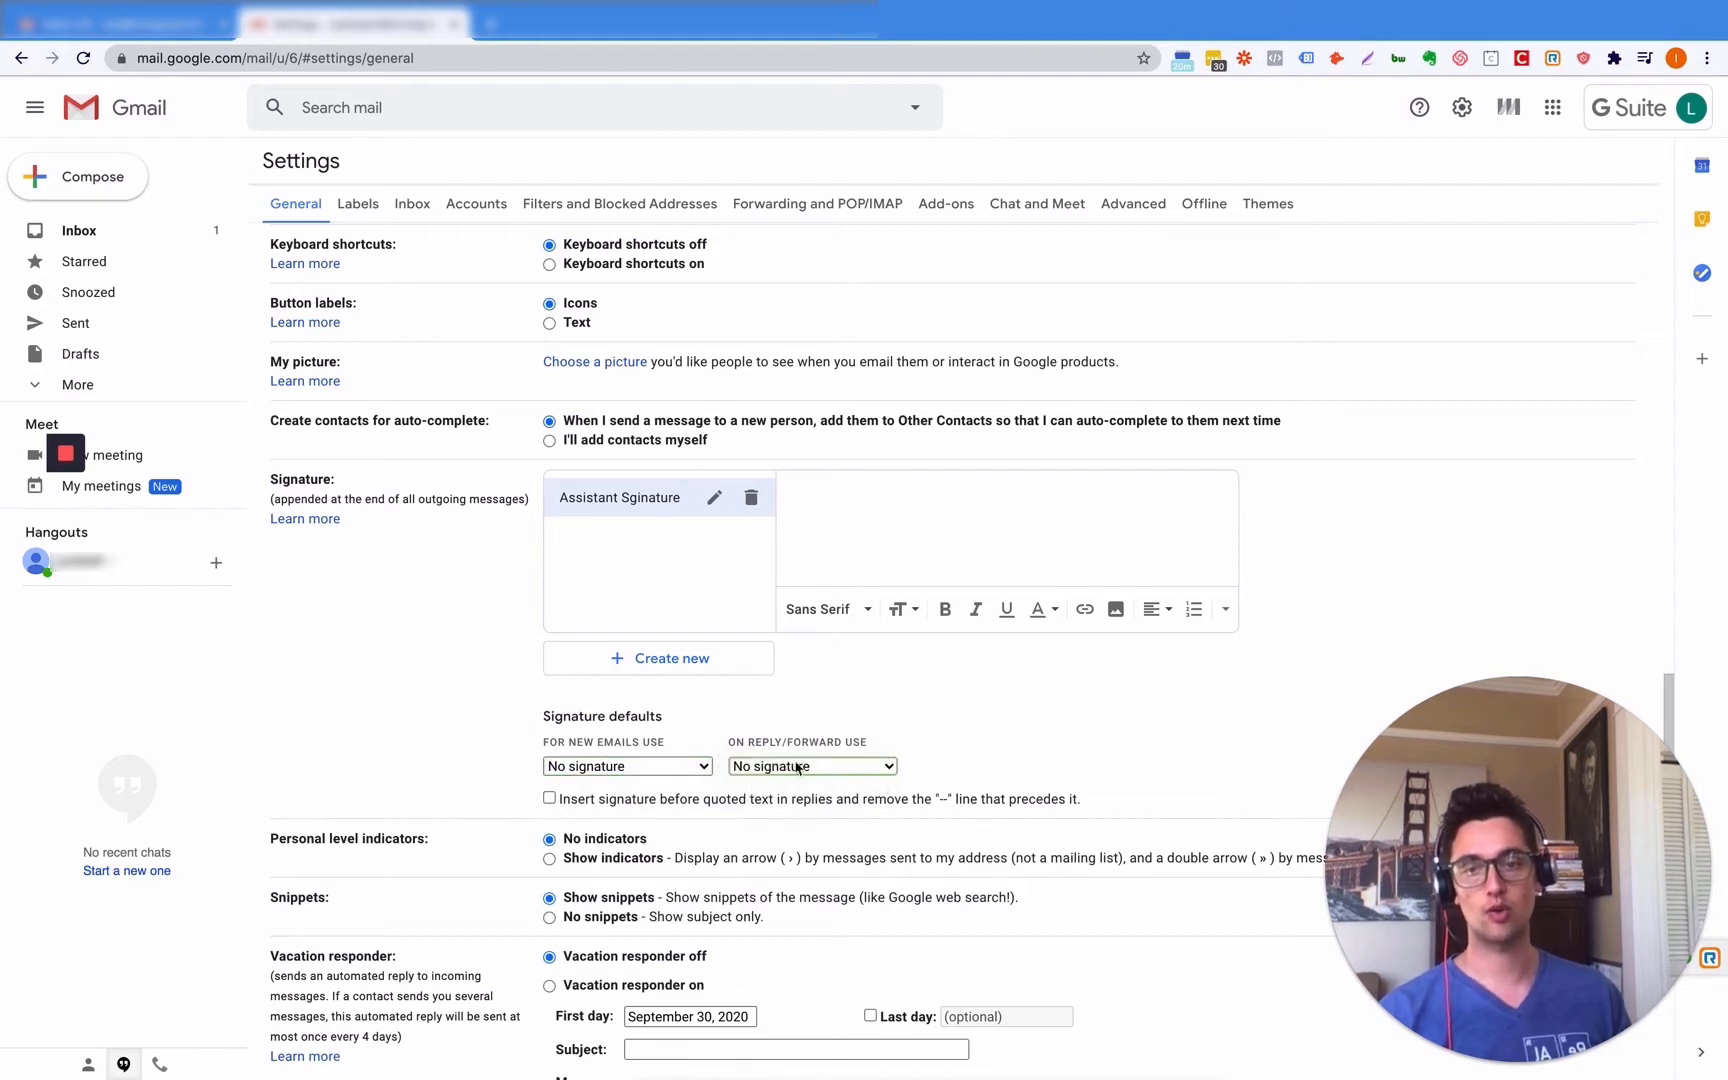
{"action": "left_click", "coordinate": [777, 770]}
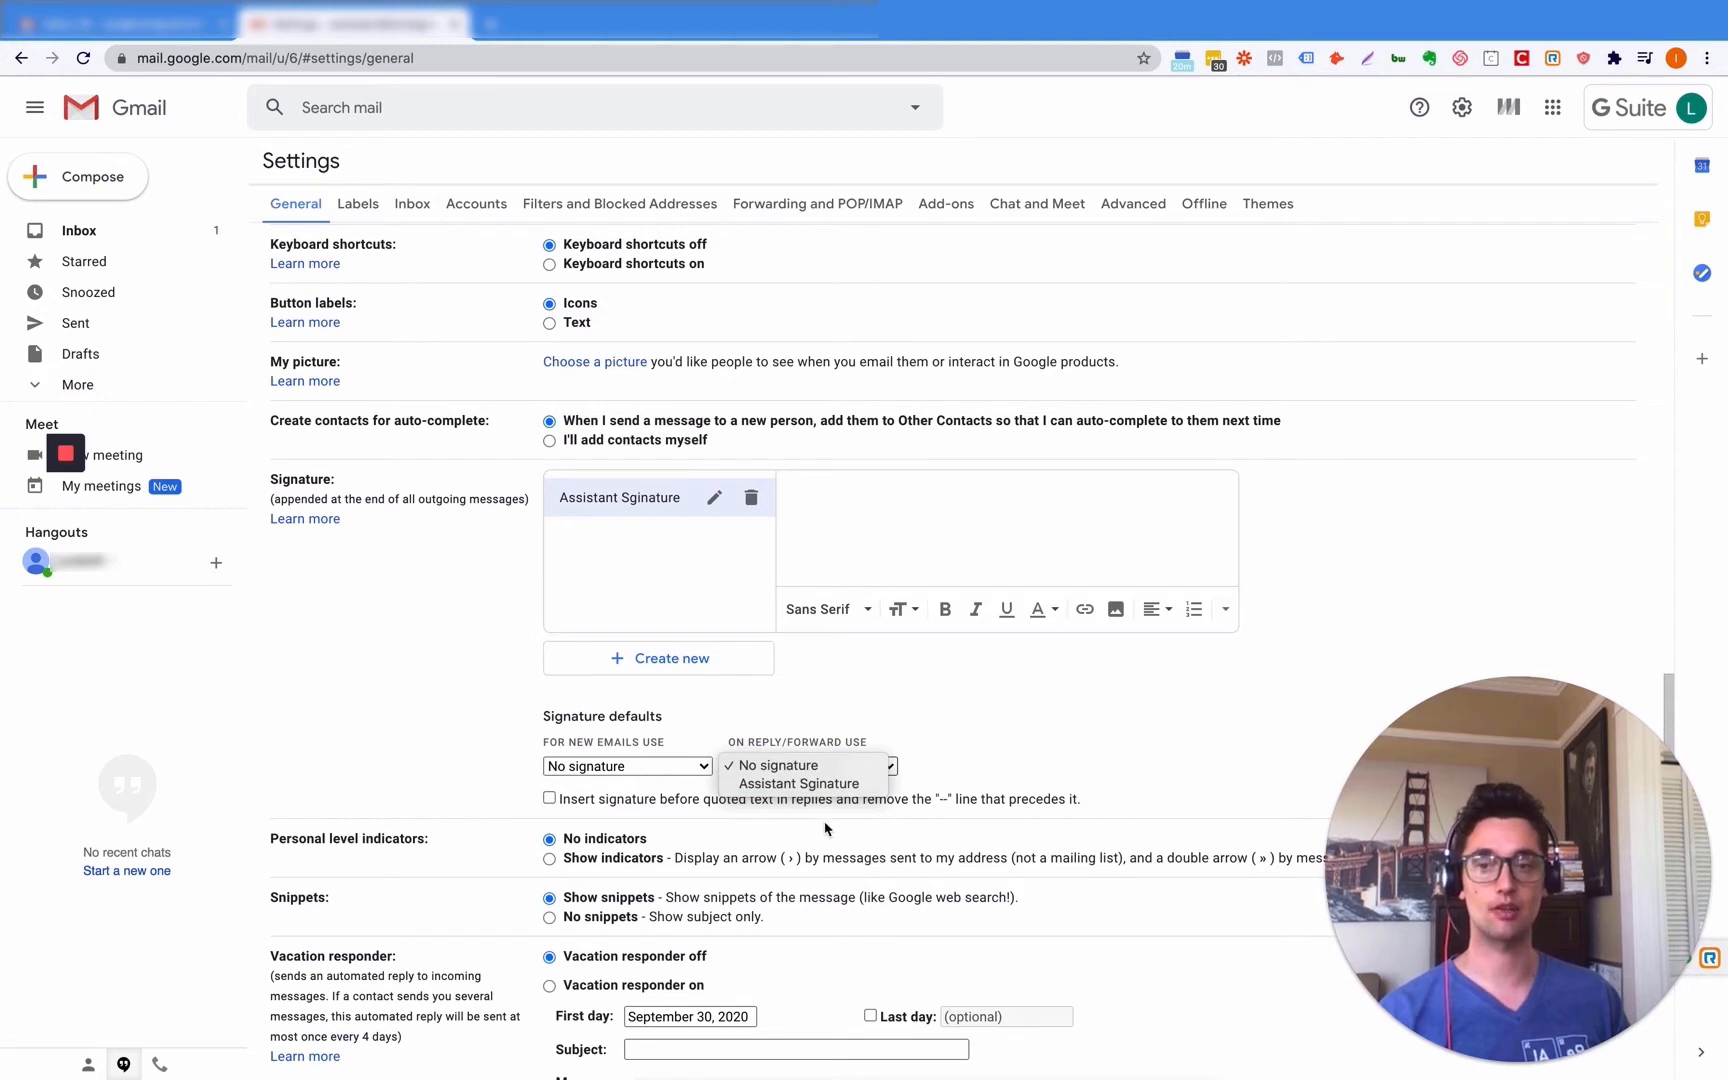
{"action": "left_click", "coordinate": [853, 762]}
{"action": "left_click", "coordinate": [612, 768]}
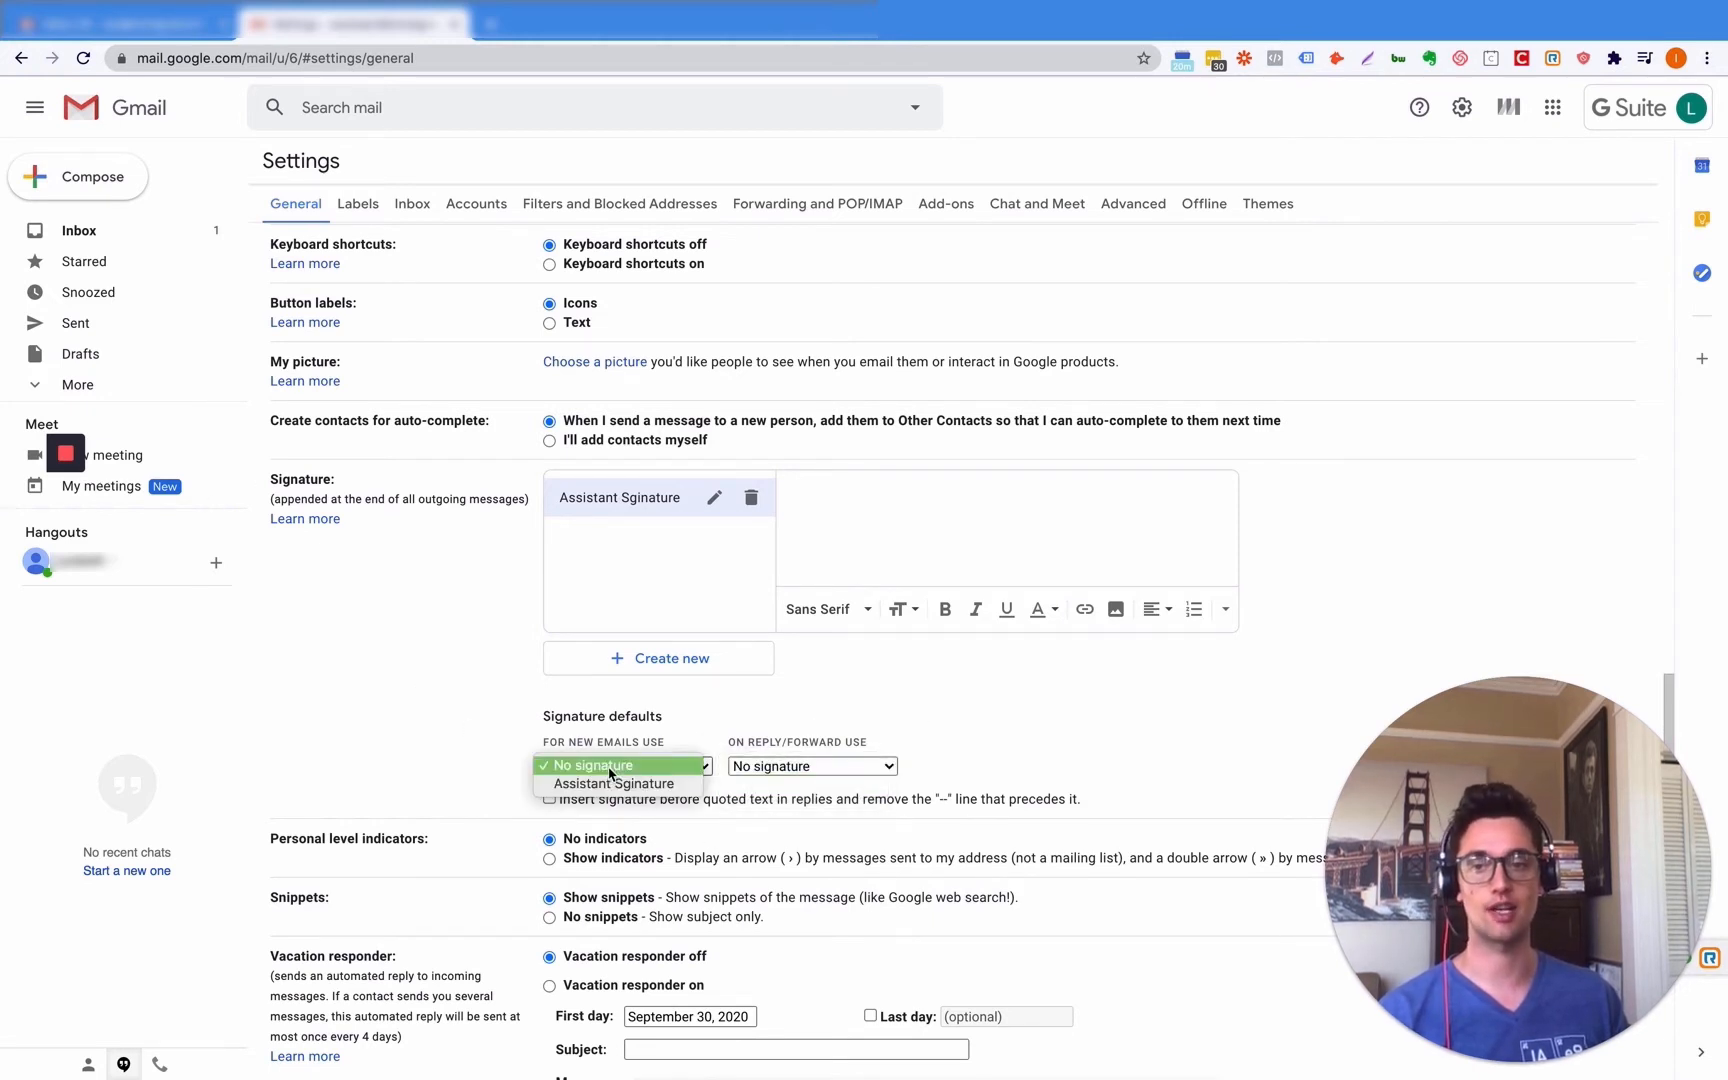
{"action": "left_click", "coordinate": [594, 765]}
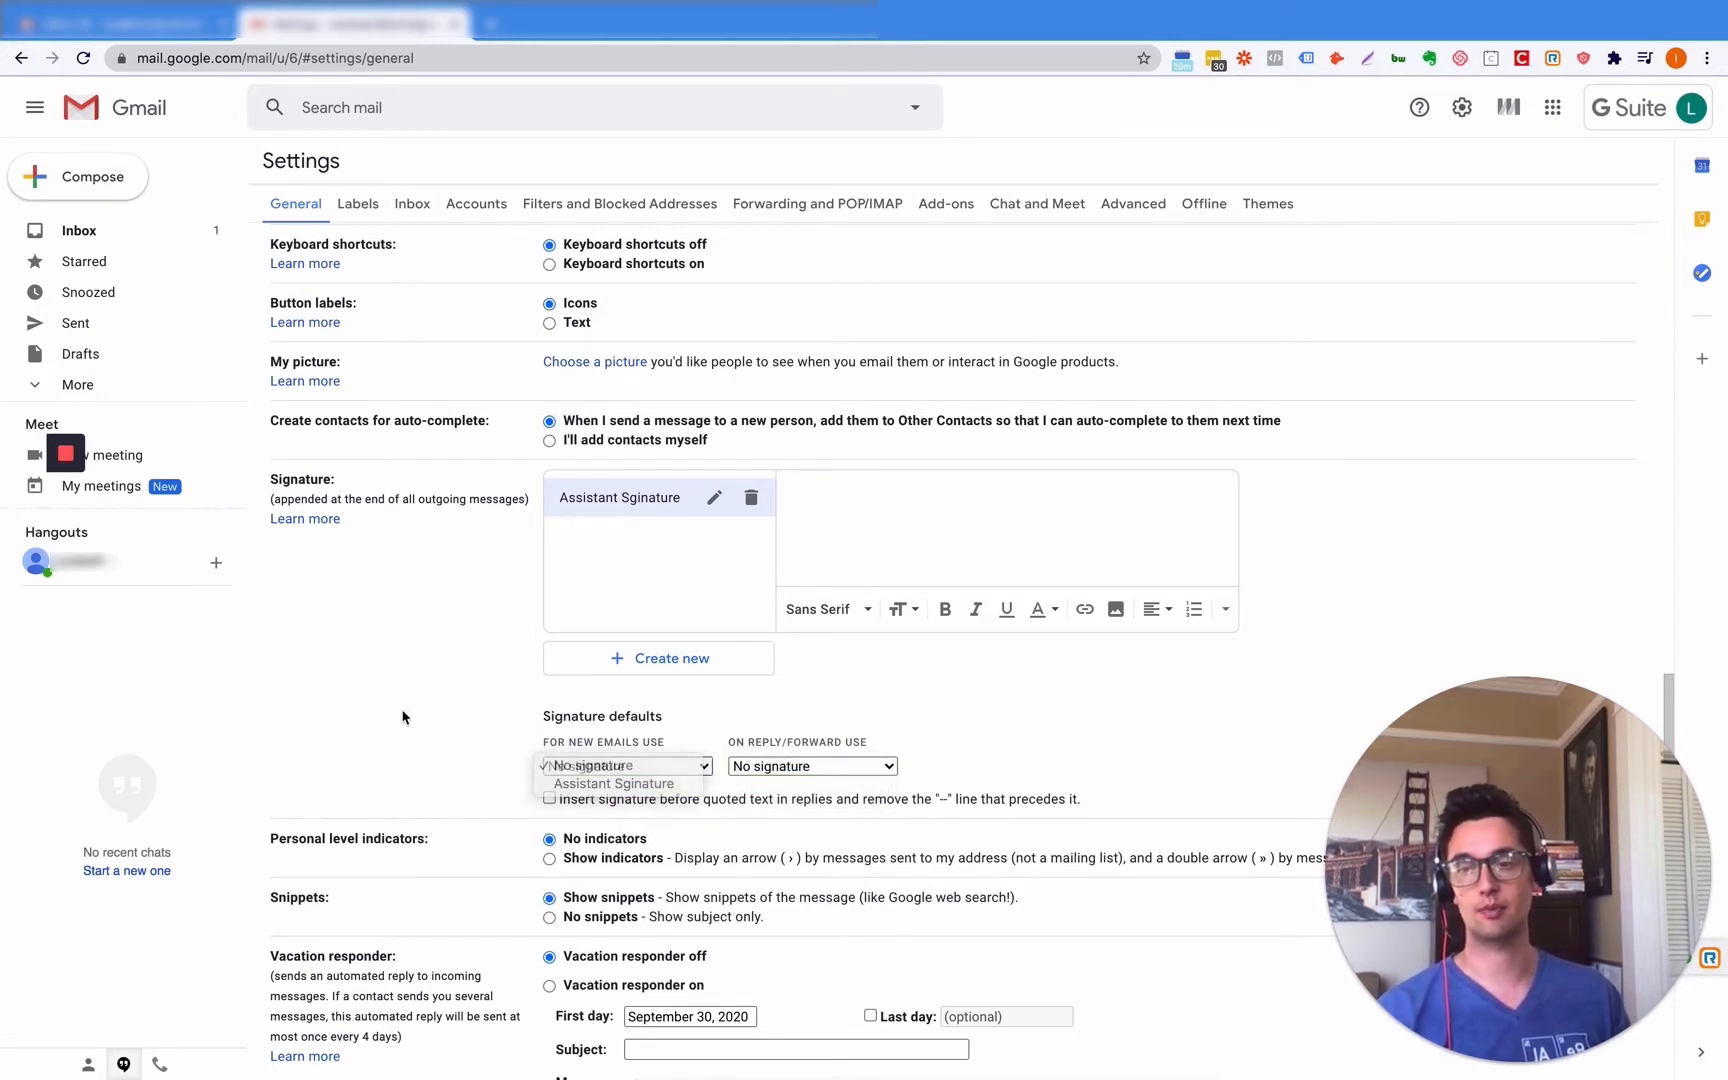
{"action": "scroll", "coordinate": [405, 716], "scroll_direction": "down", "scroll_amount": 2}
{"action": "scroll", "coordinate": [405, 716], "scroll_direction": "down", "scroll_amount": 5}
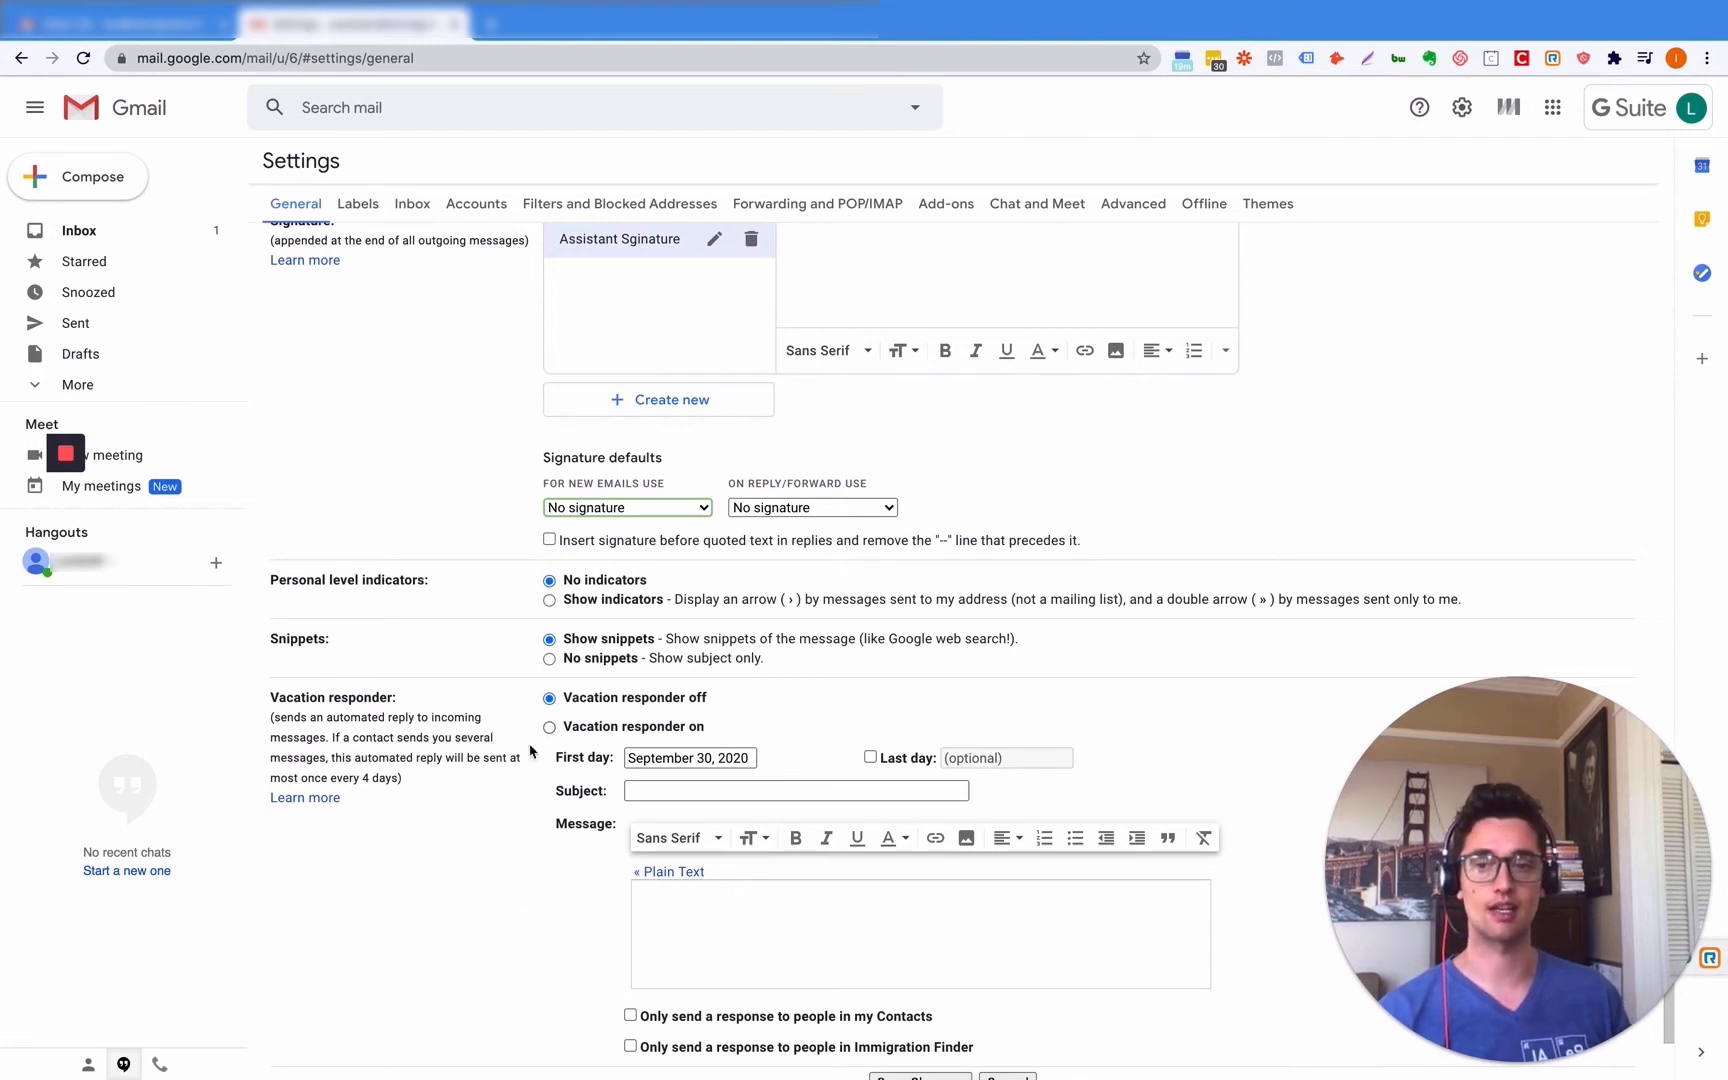
- Turn the vacation responder on and back off, then save the settings changes
{"action": "scroll", "coordinate": [530, 780], "scroll_direction": "down", "scroll_amount": 2}
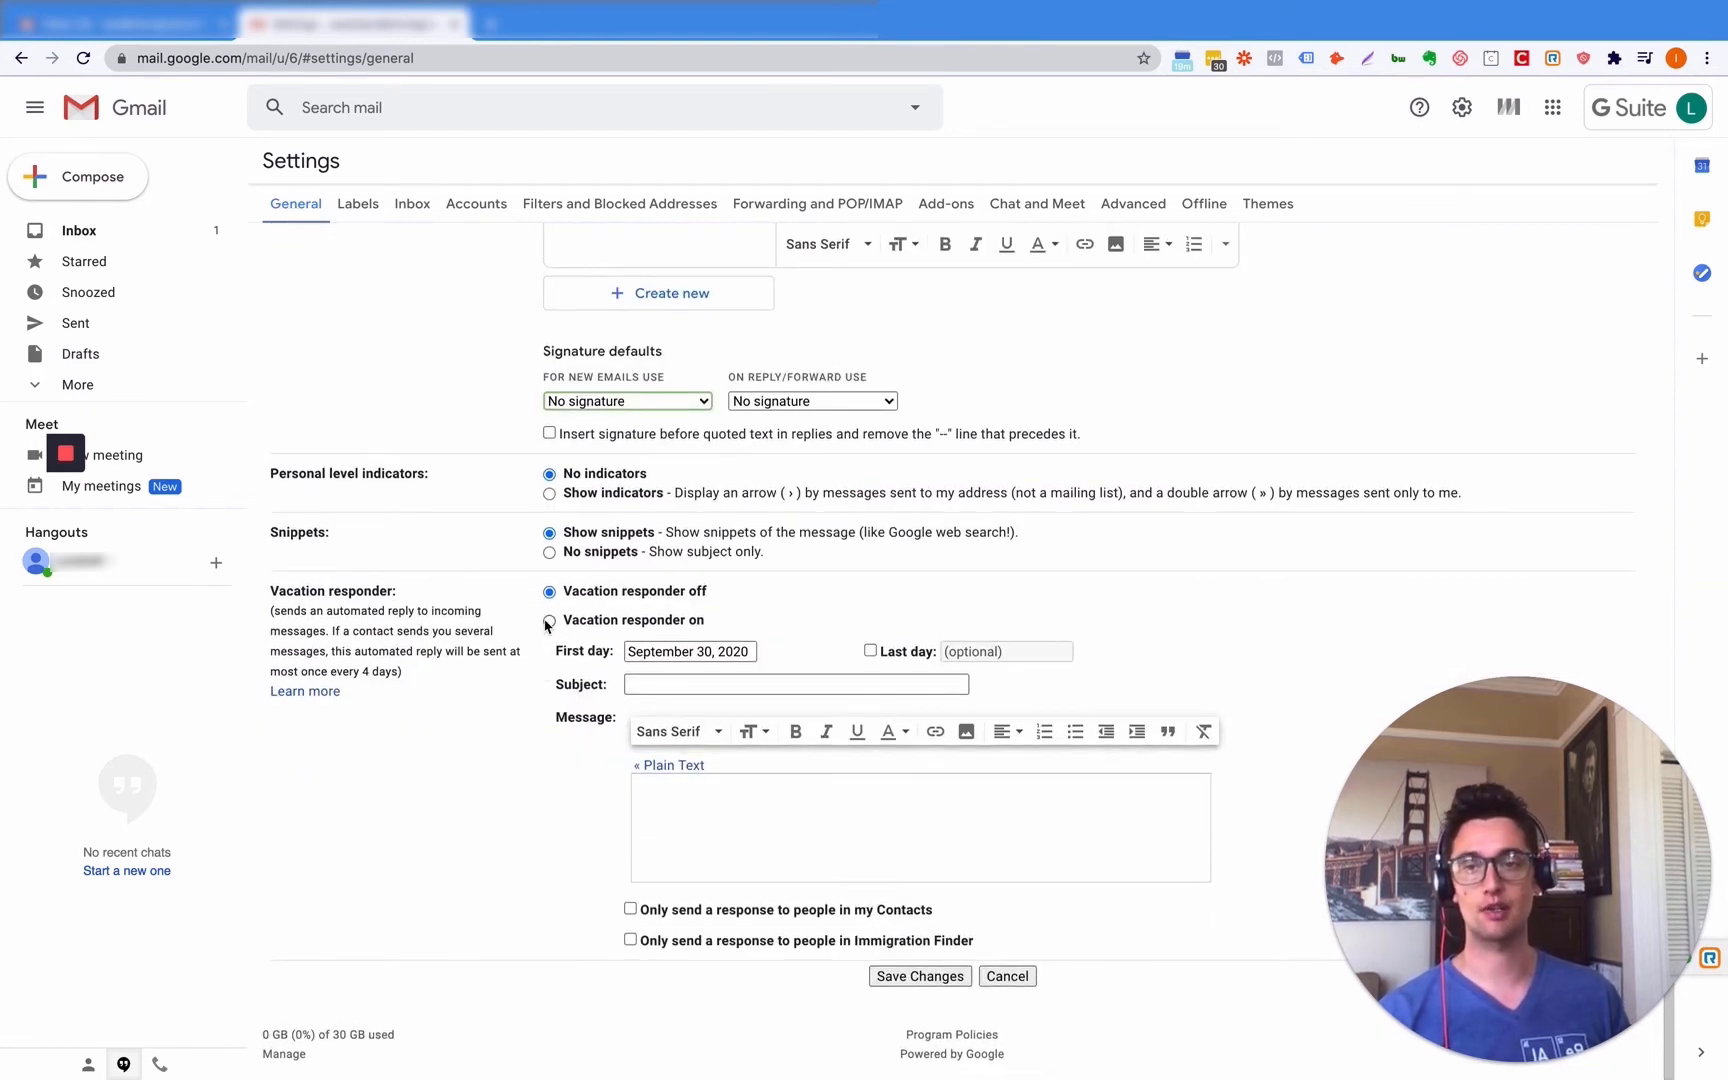
{"action": "left_click", "coordinate": [550, 621]}
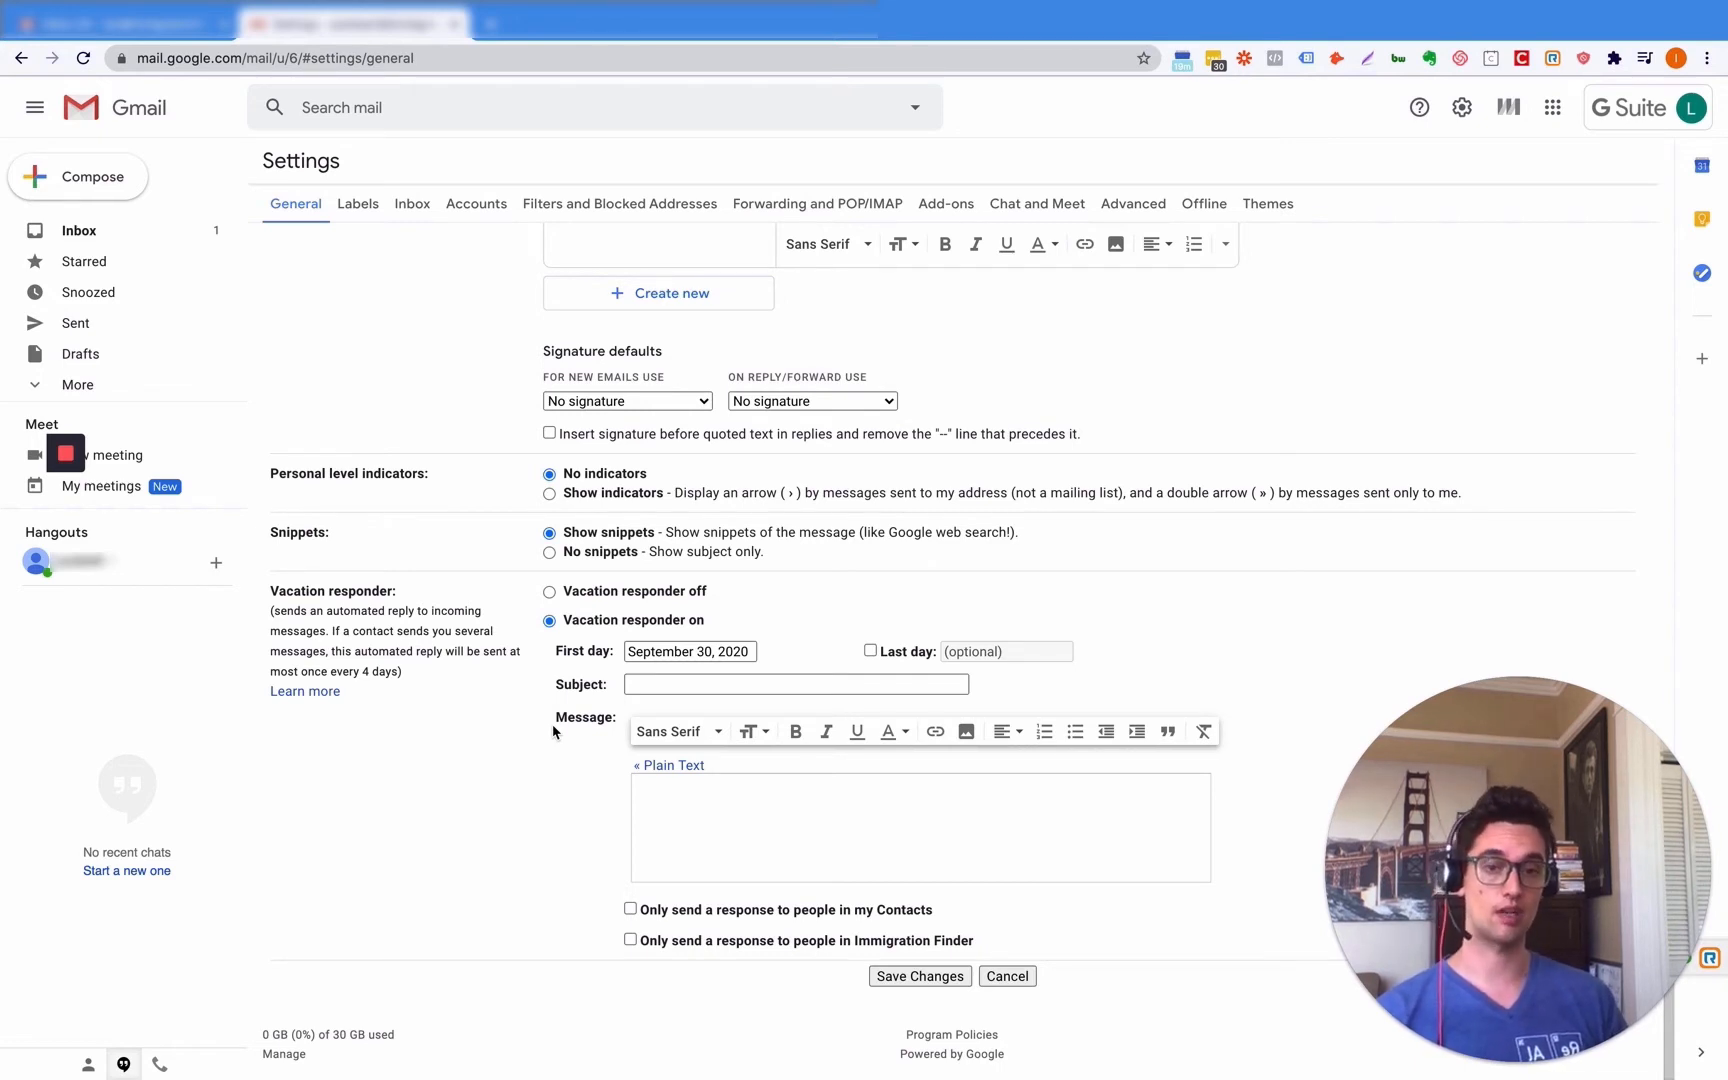
{"action": "left_click", "coordinate": [550, 593]}
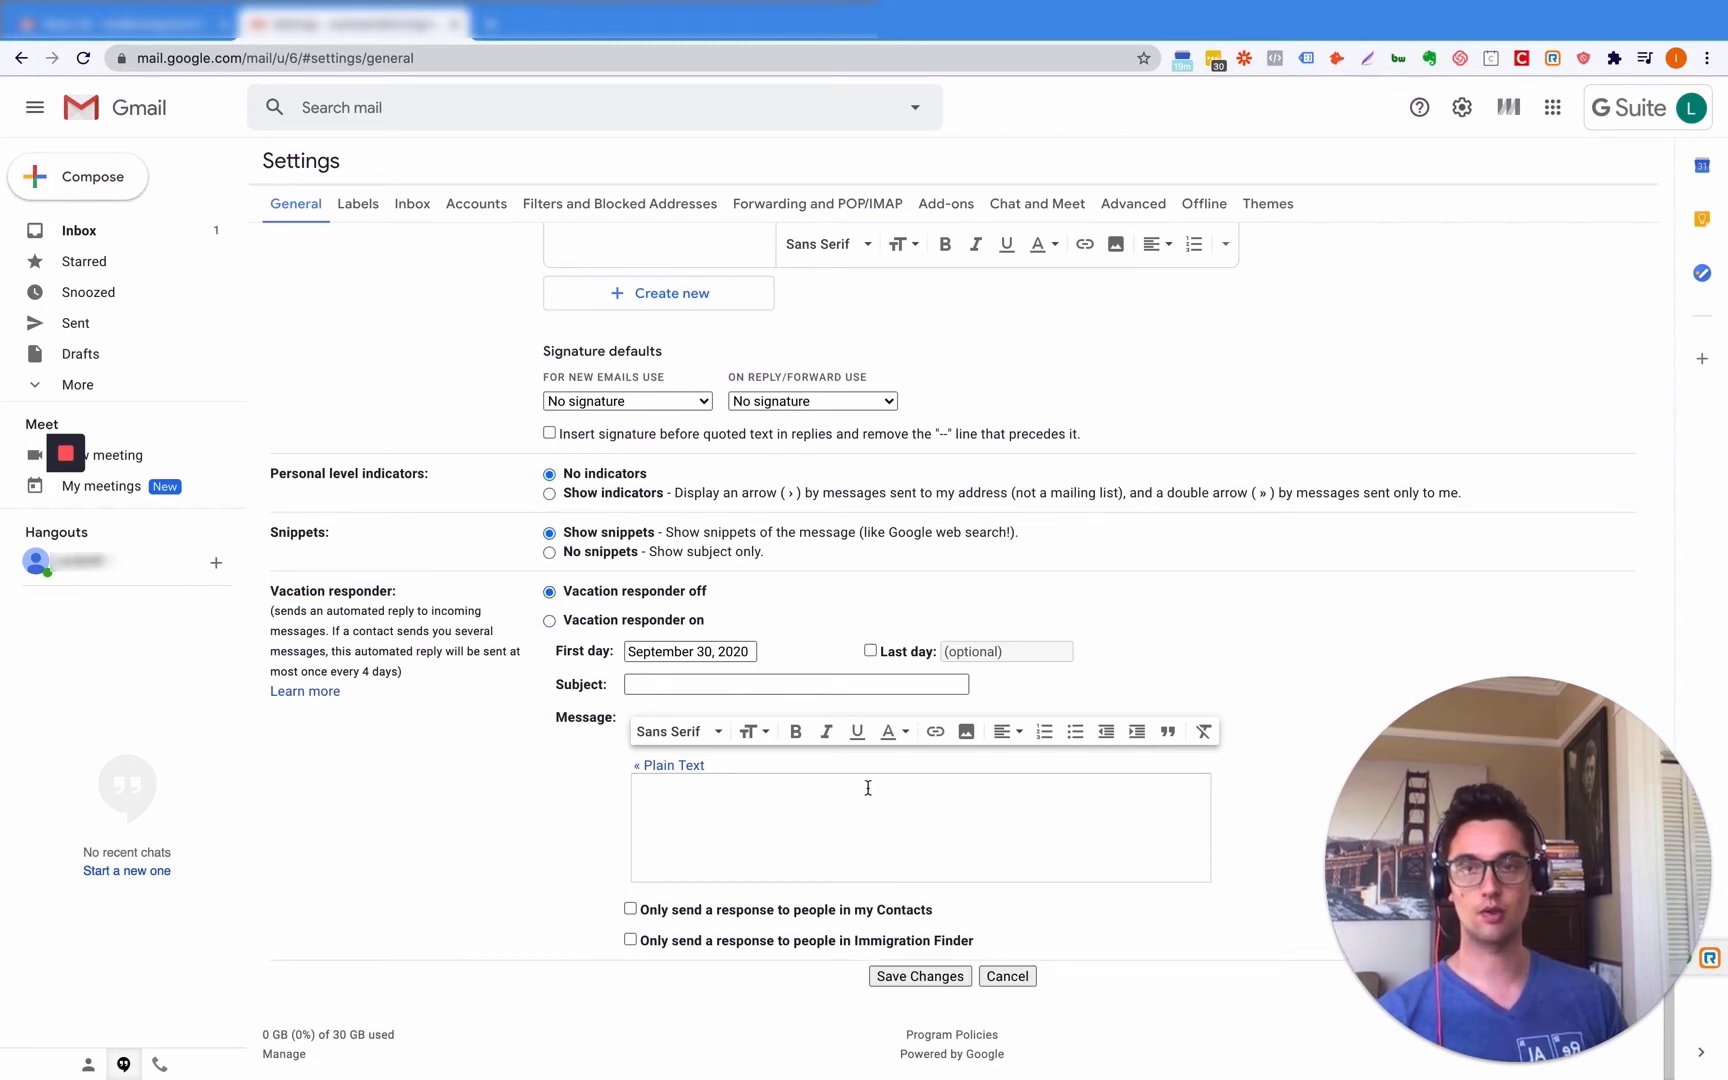
{"action": "left_click", "coordinate": [921, 977]}
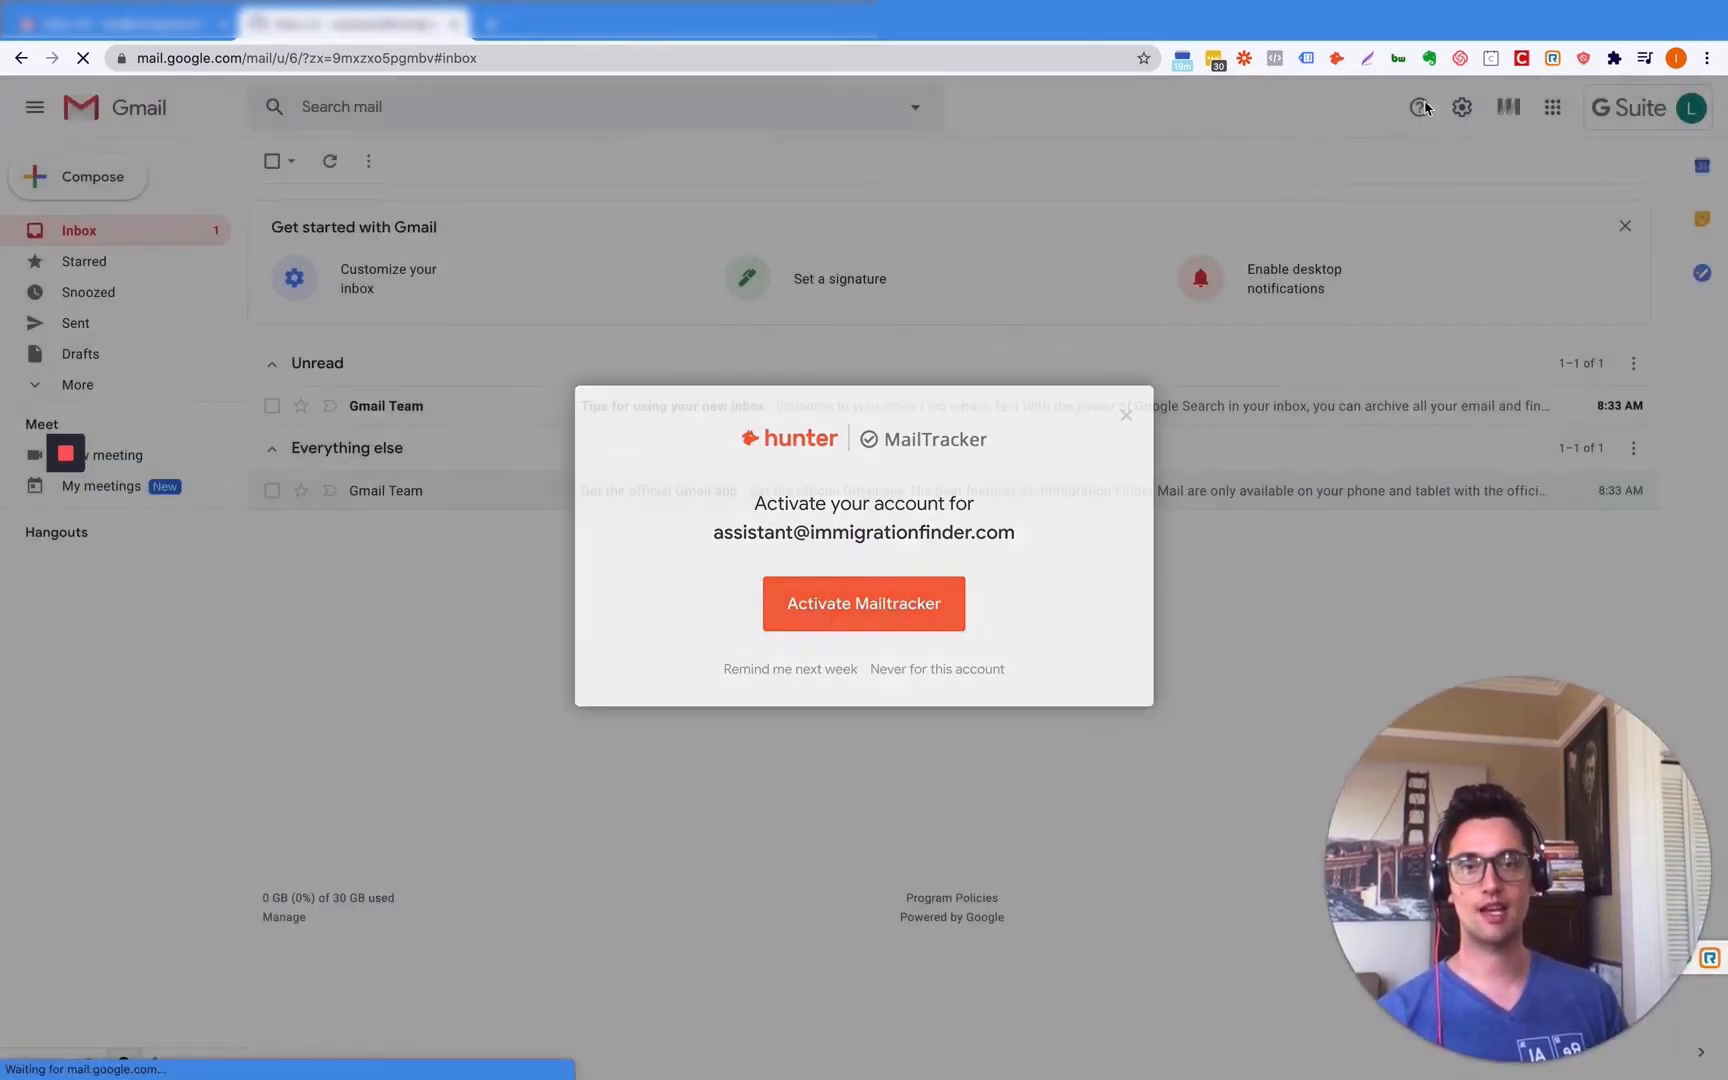
- Open See all settings from the gear menu and switch to the Labels tab
{"action": "left_click", "coordinate": [1426, 108]}
{"action": "left_click", "coordinate": [1464, 108]}
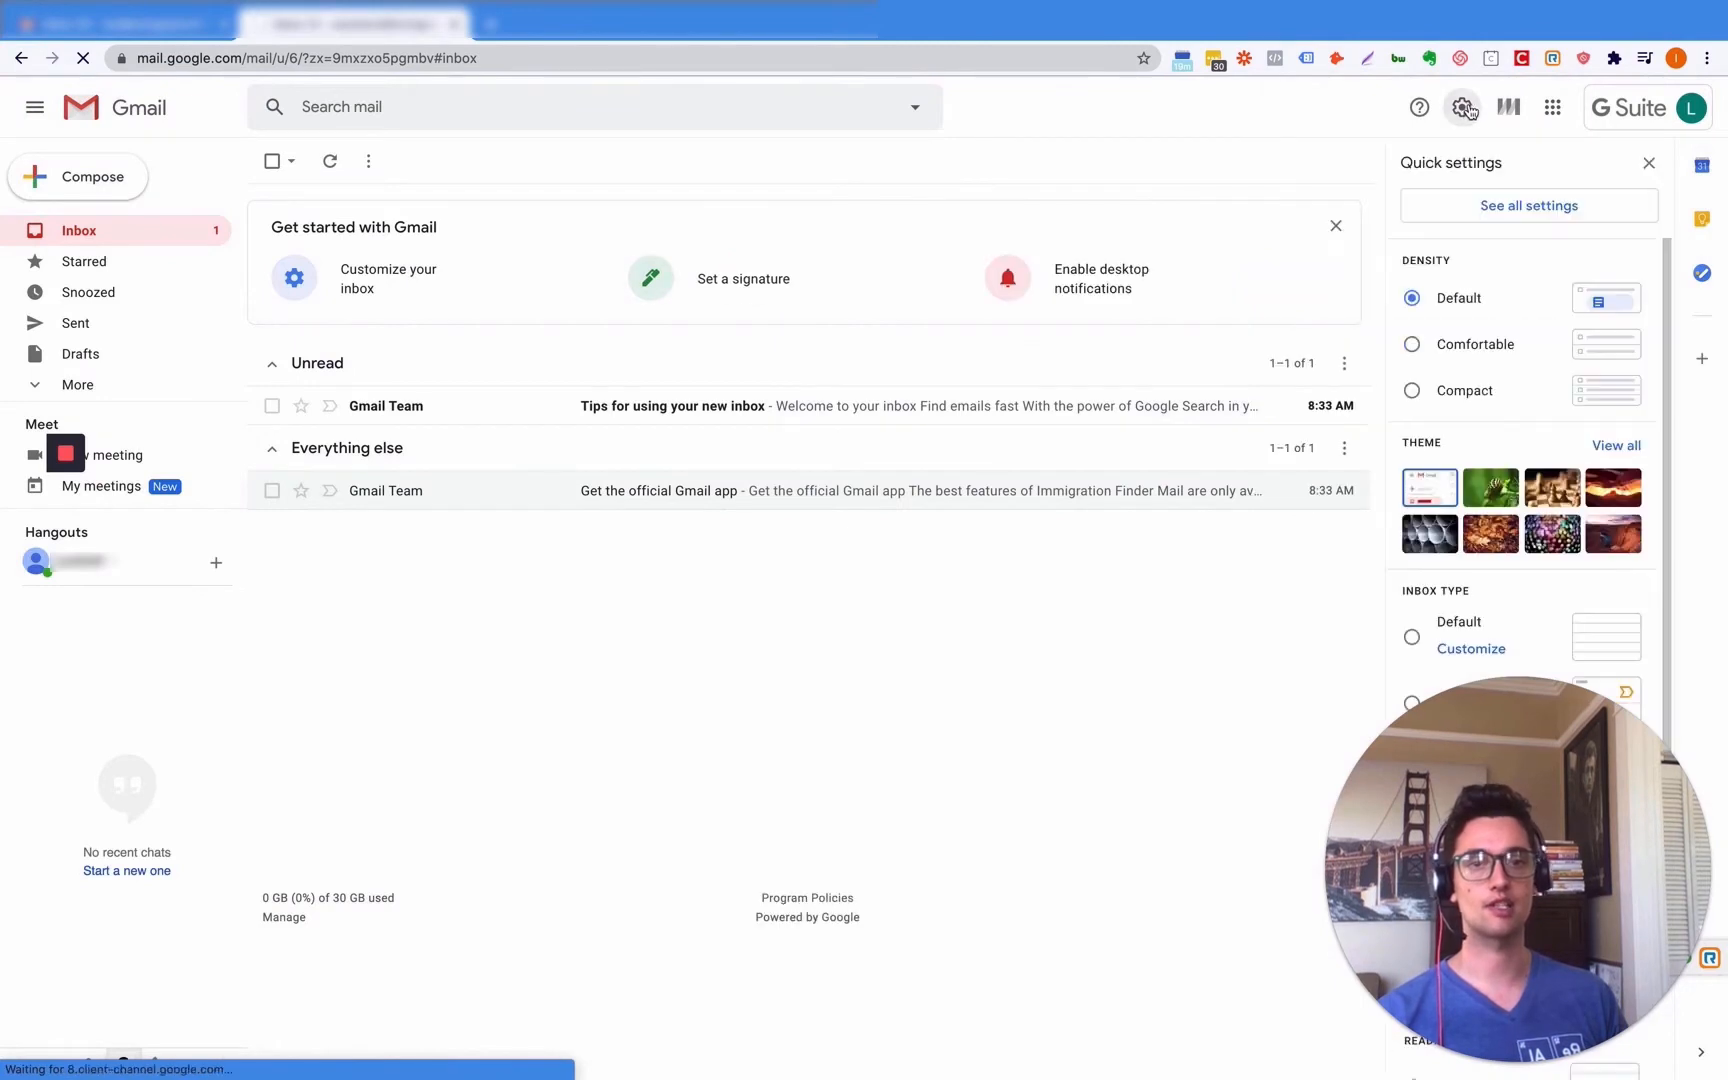
{"action": "left_click", "coordinate": [1516, 218]}
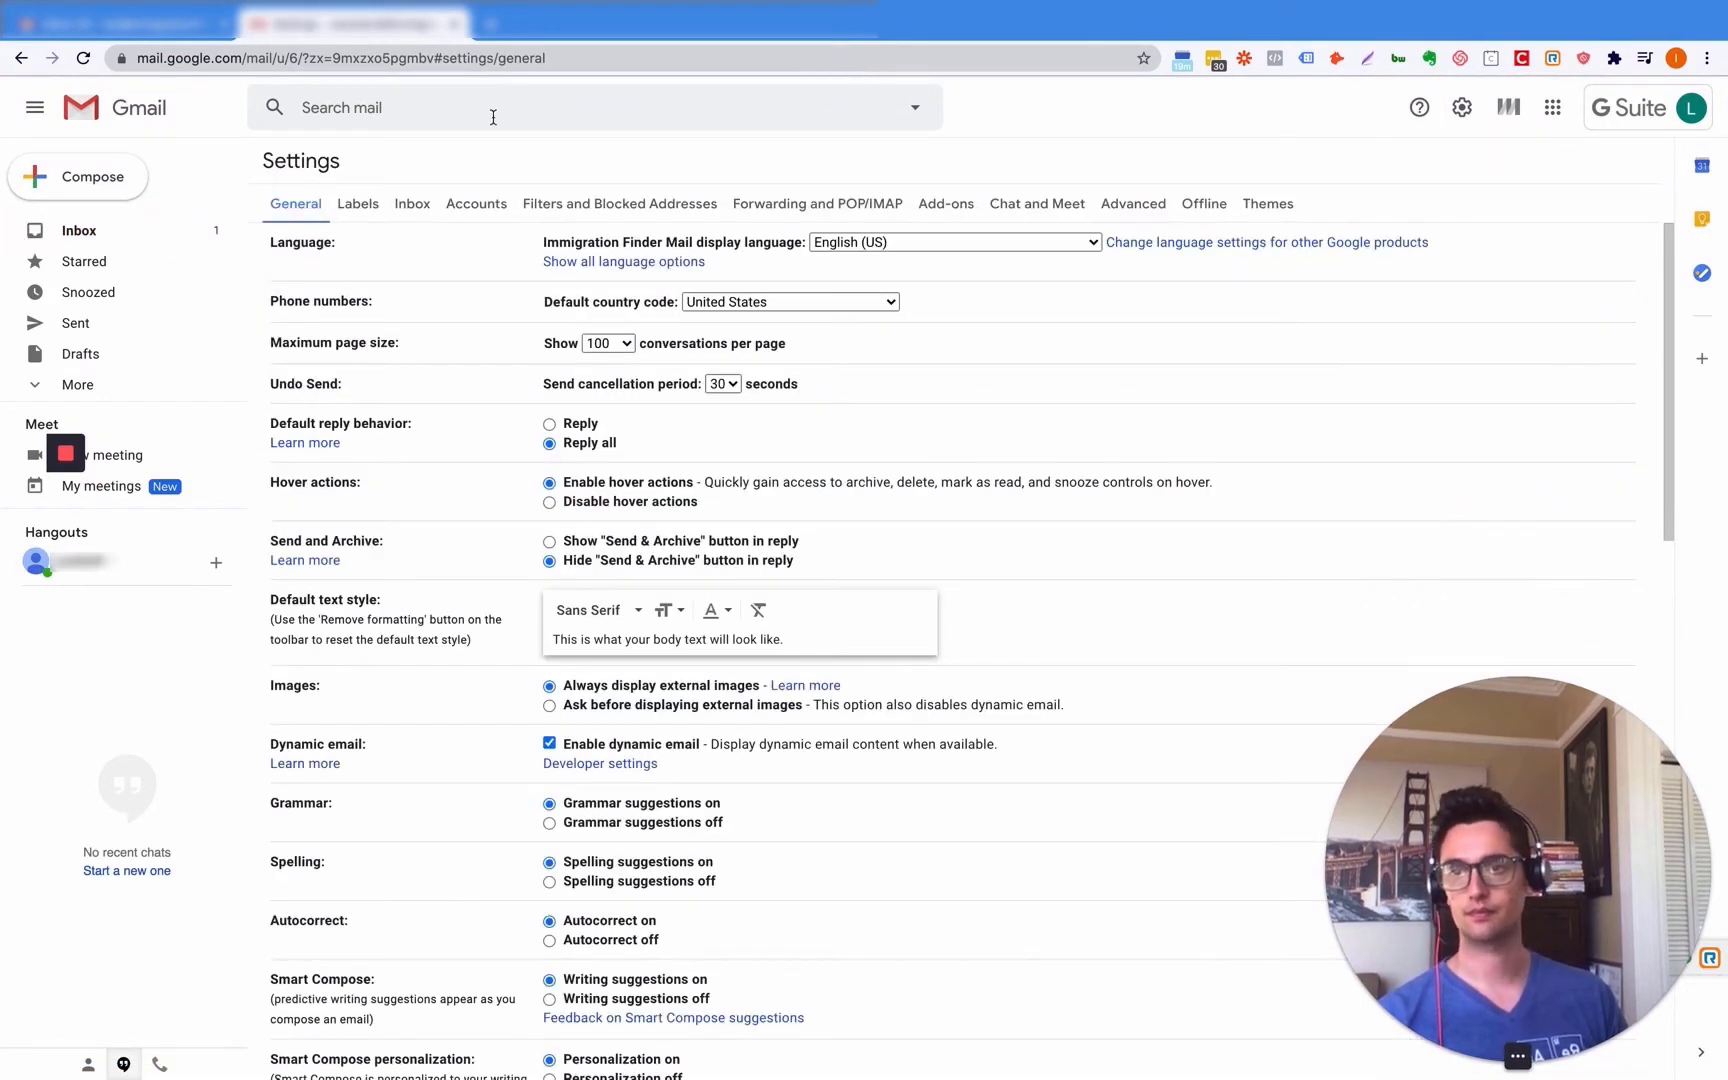
{"action": "left_click", "coordinate": [357, 212]}
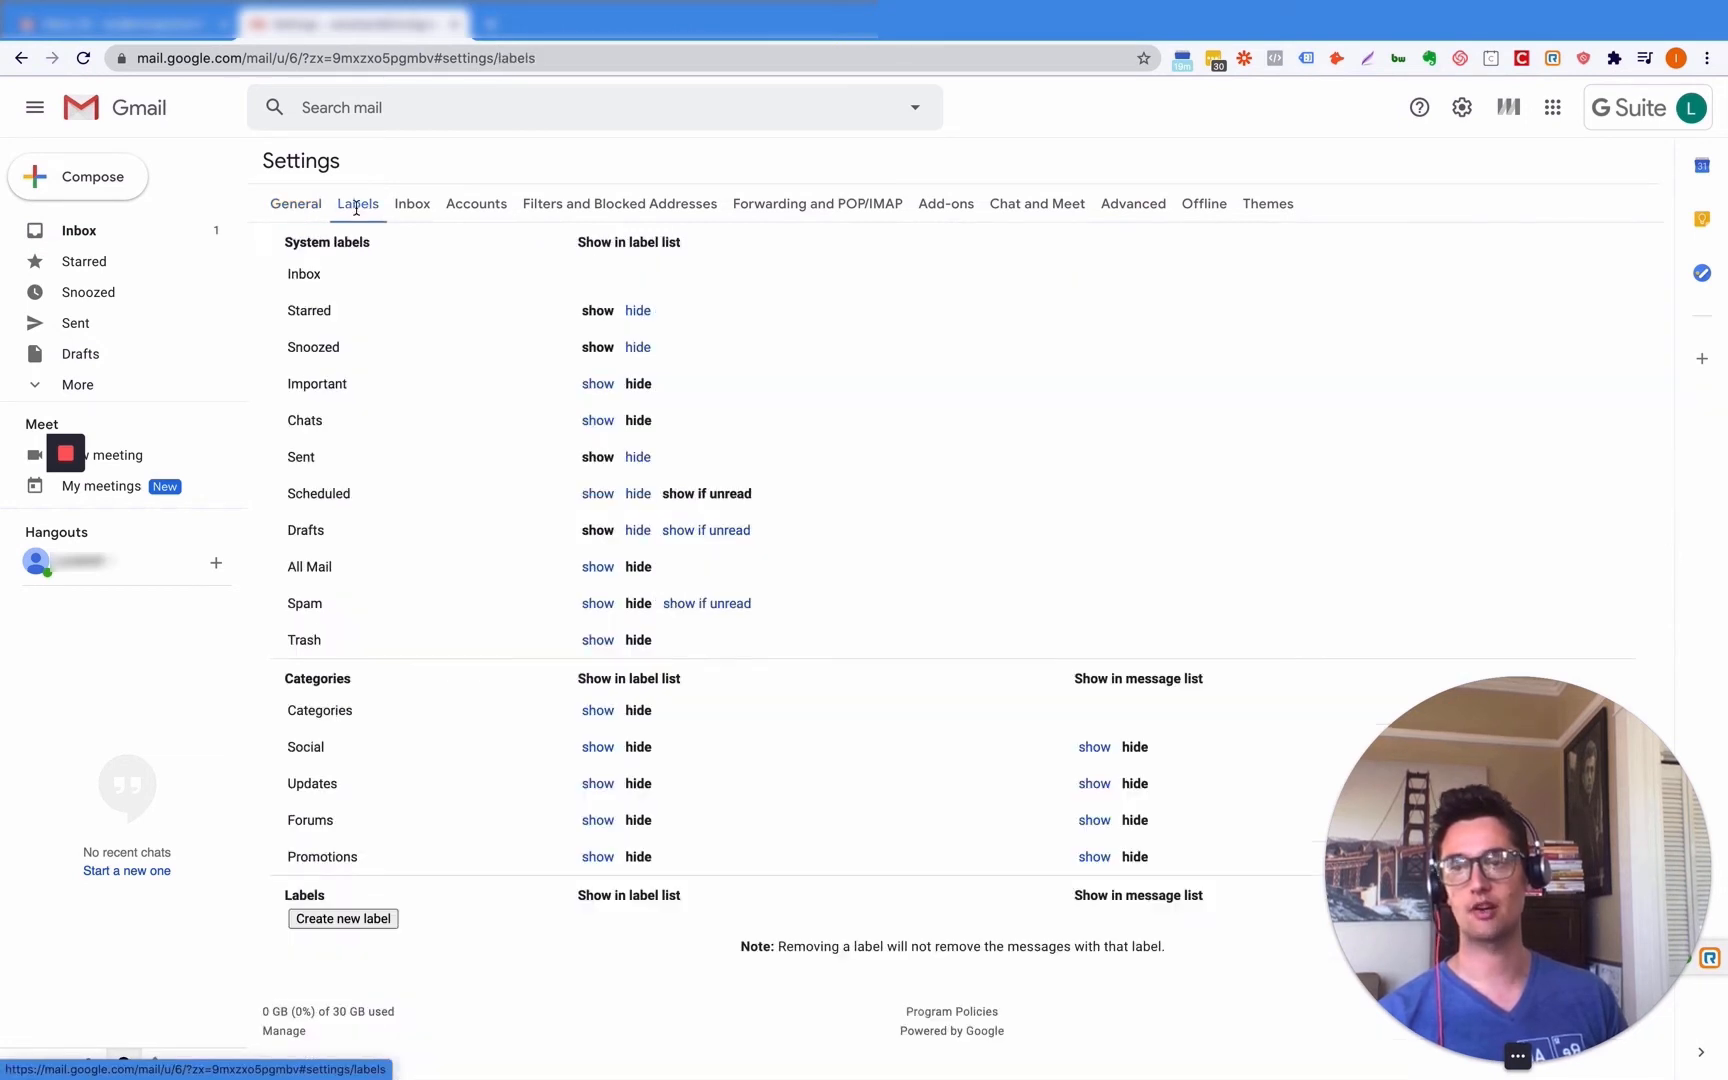
- Create a label called 'Clients' with Nest label under left unchecked
{"action": "left_click", "coordinate": [68, 384]}
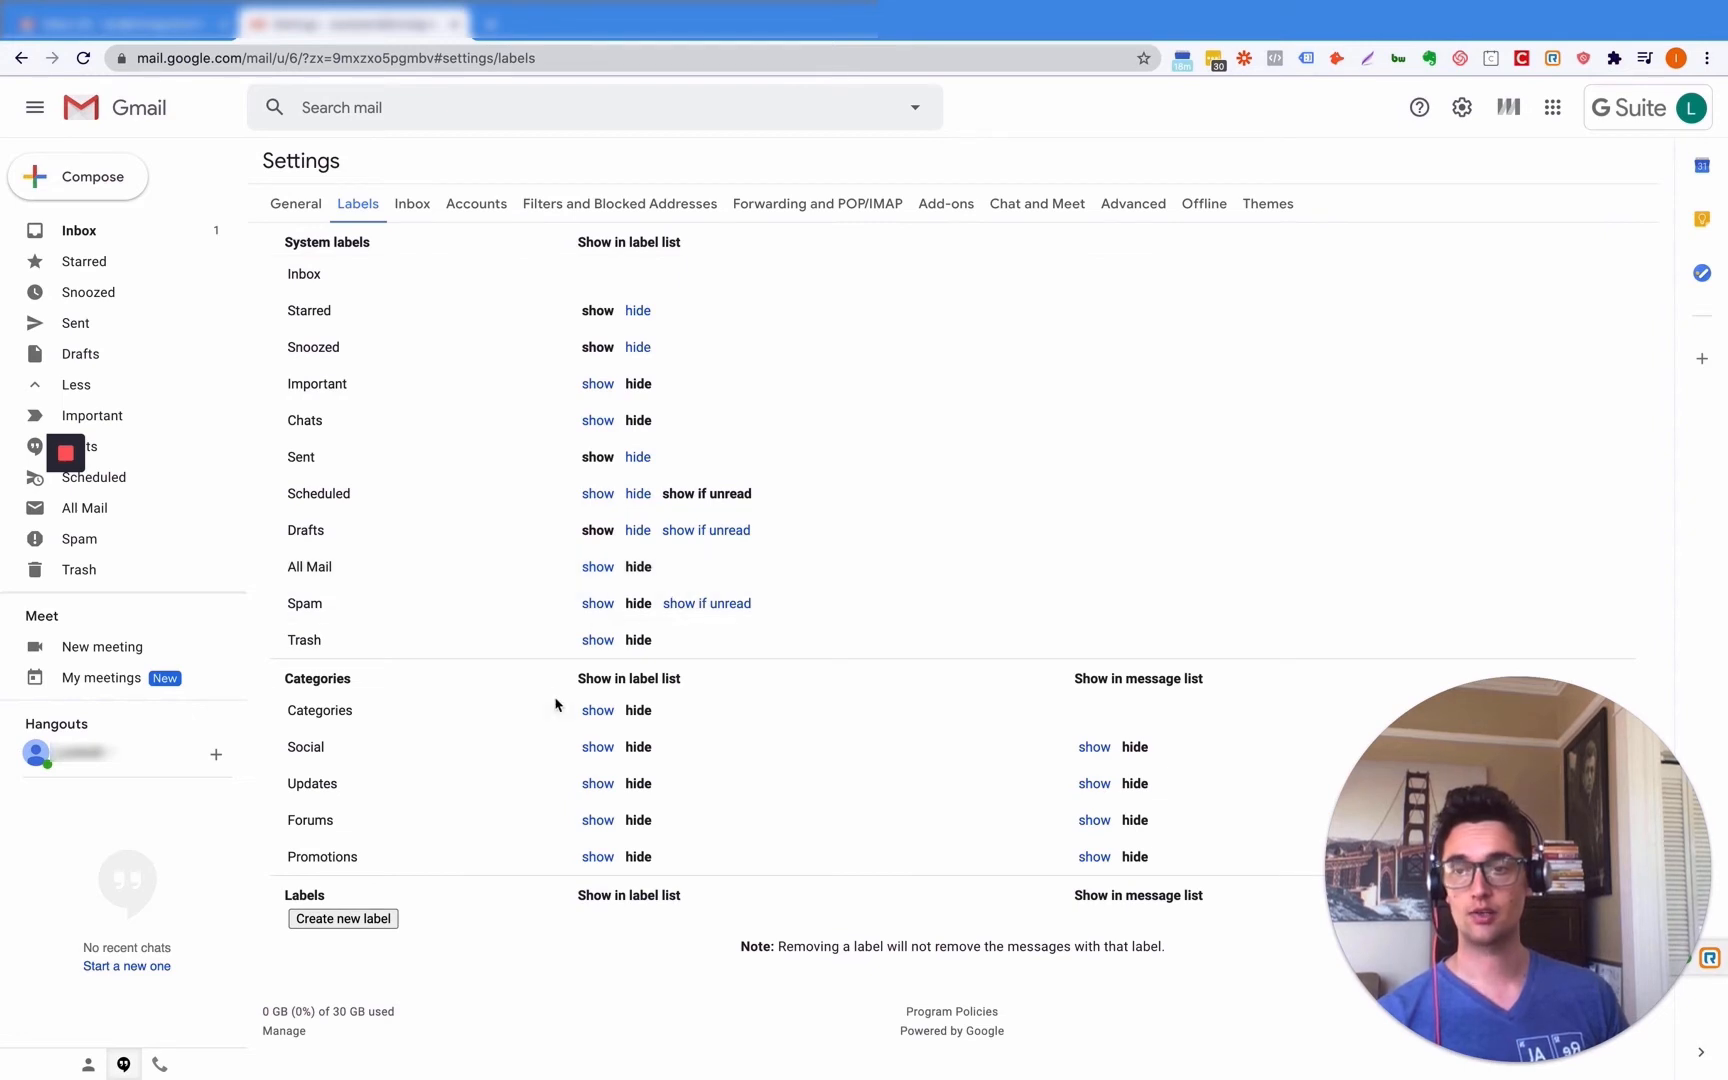
{"action": "left_click", "coordinate": [335, 920]}
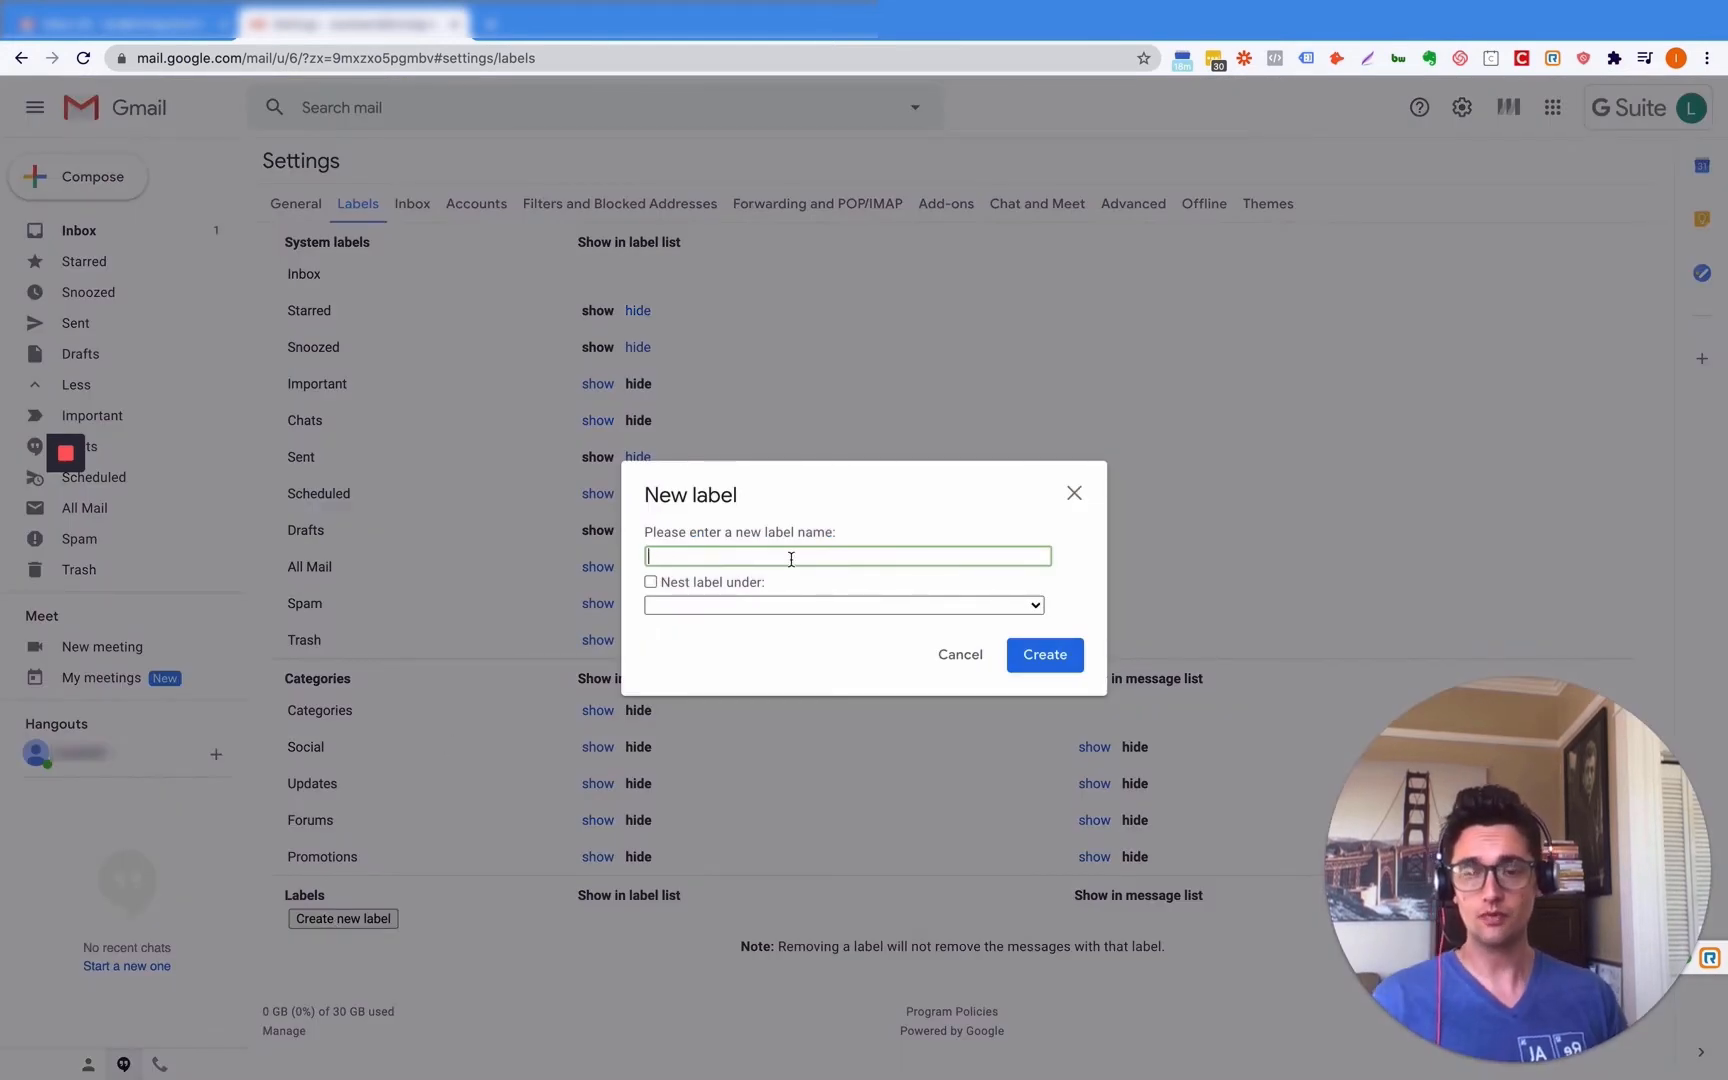
{"action": "type", "text": "Clients"}
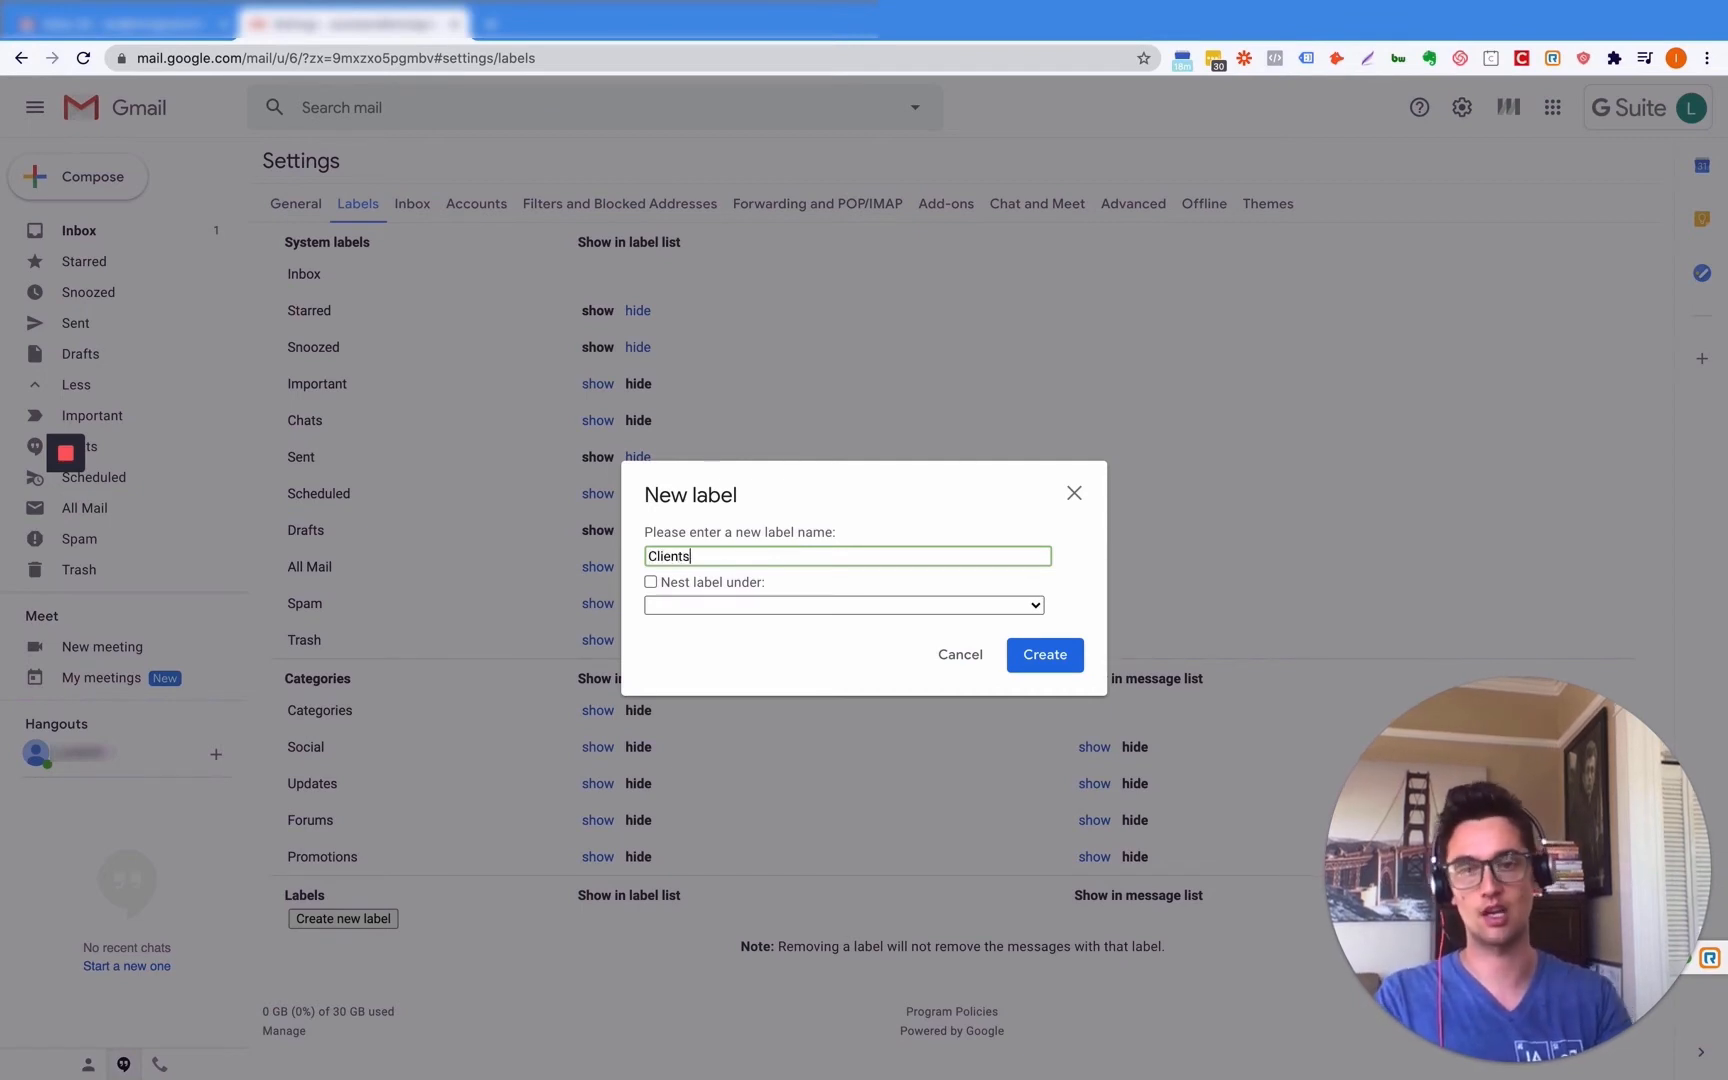
{"action": "left_click", "coordinate": [651, 582]}
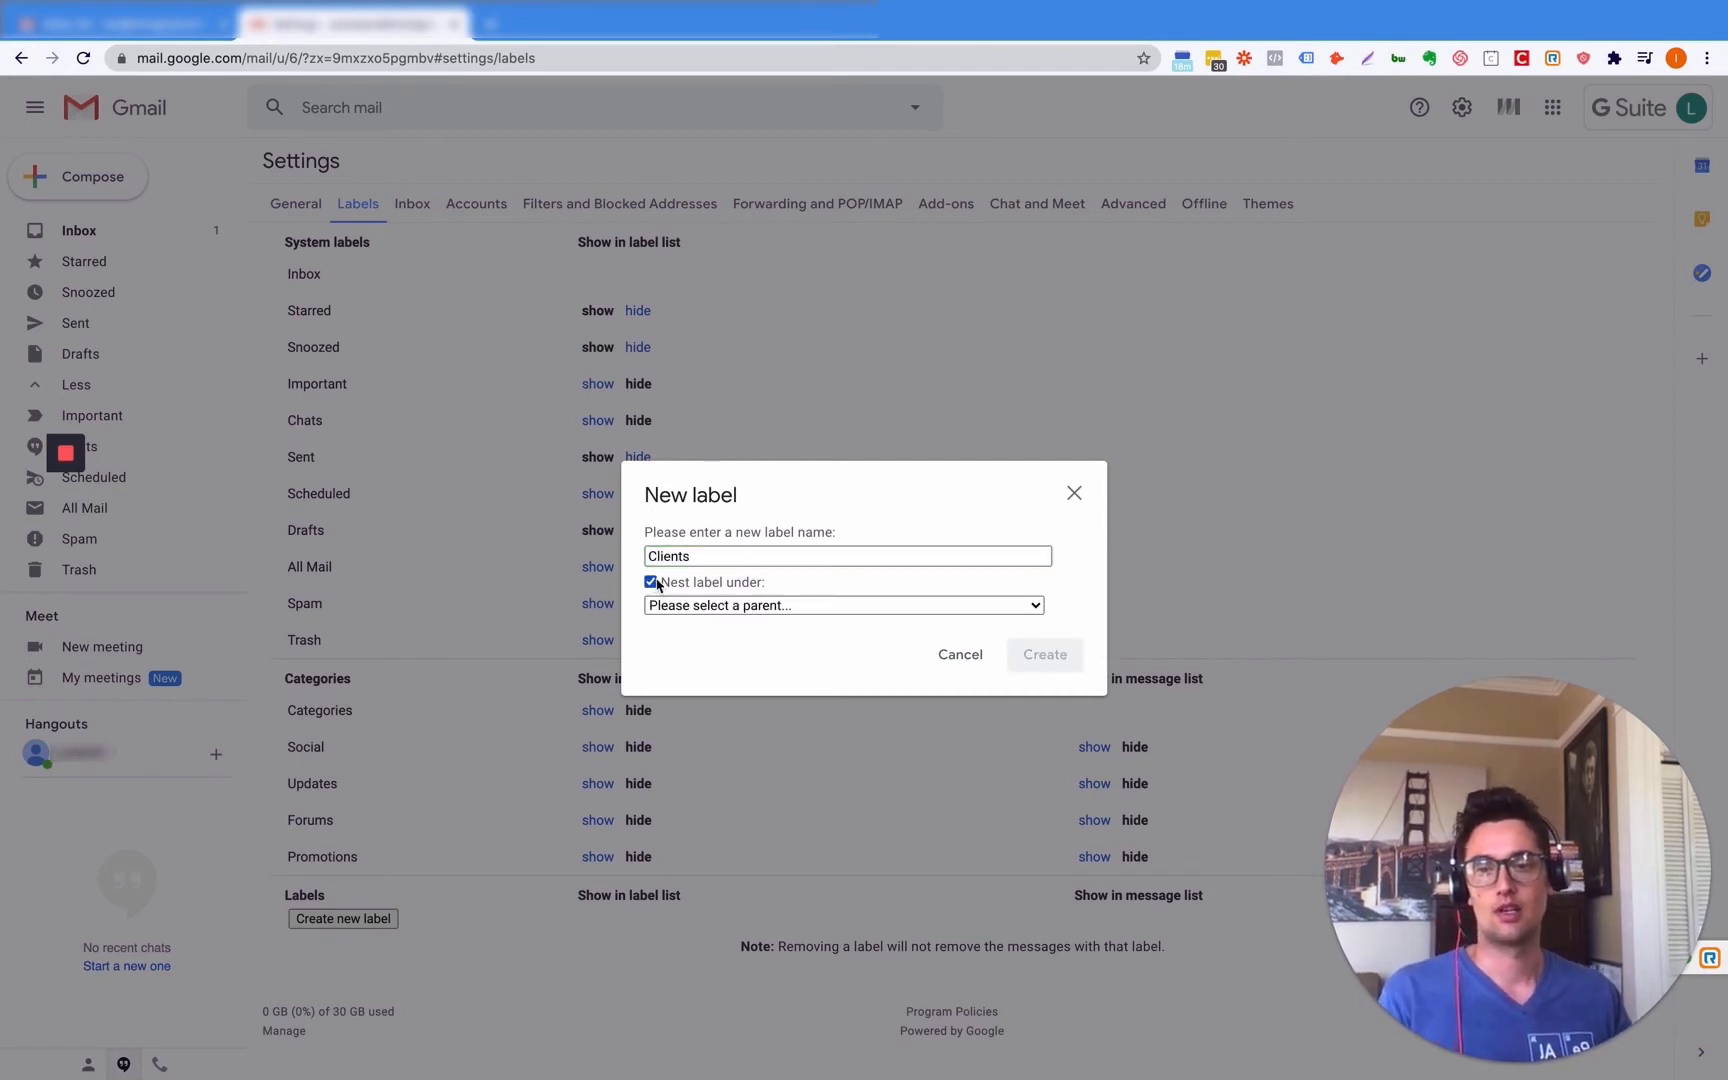
{"action": "left_click", "coordinate": [722, 605]}
{"action": "left_click", "coordinate": [720, 606]}
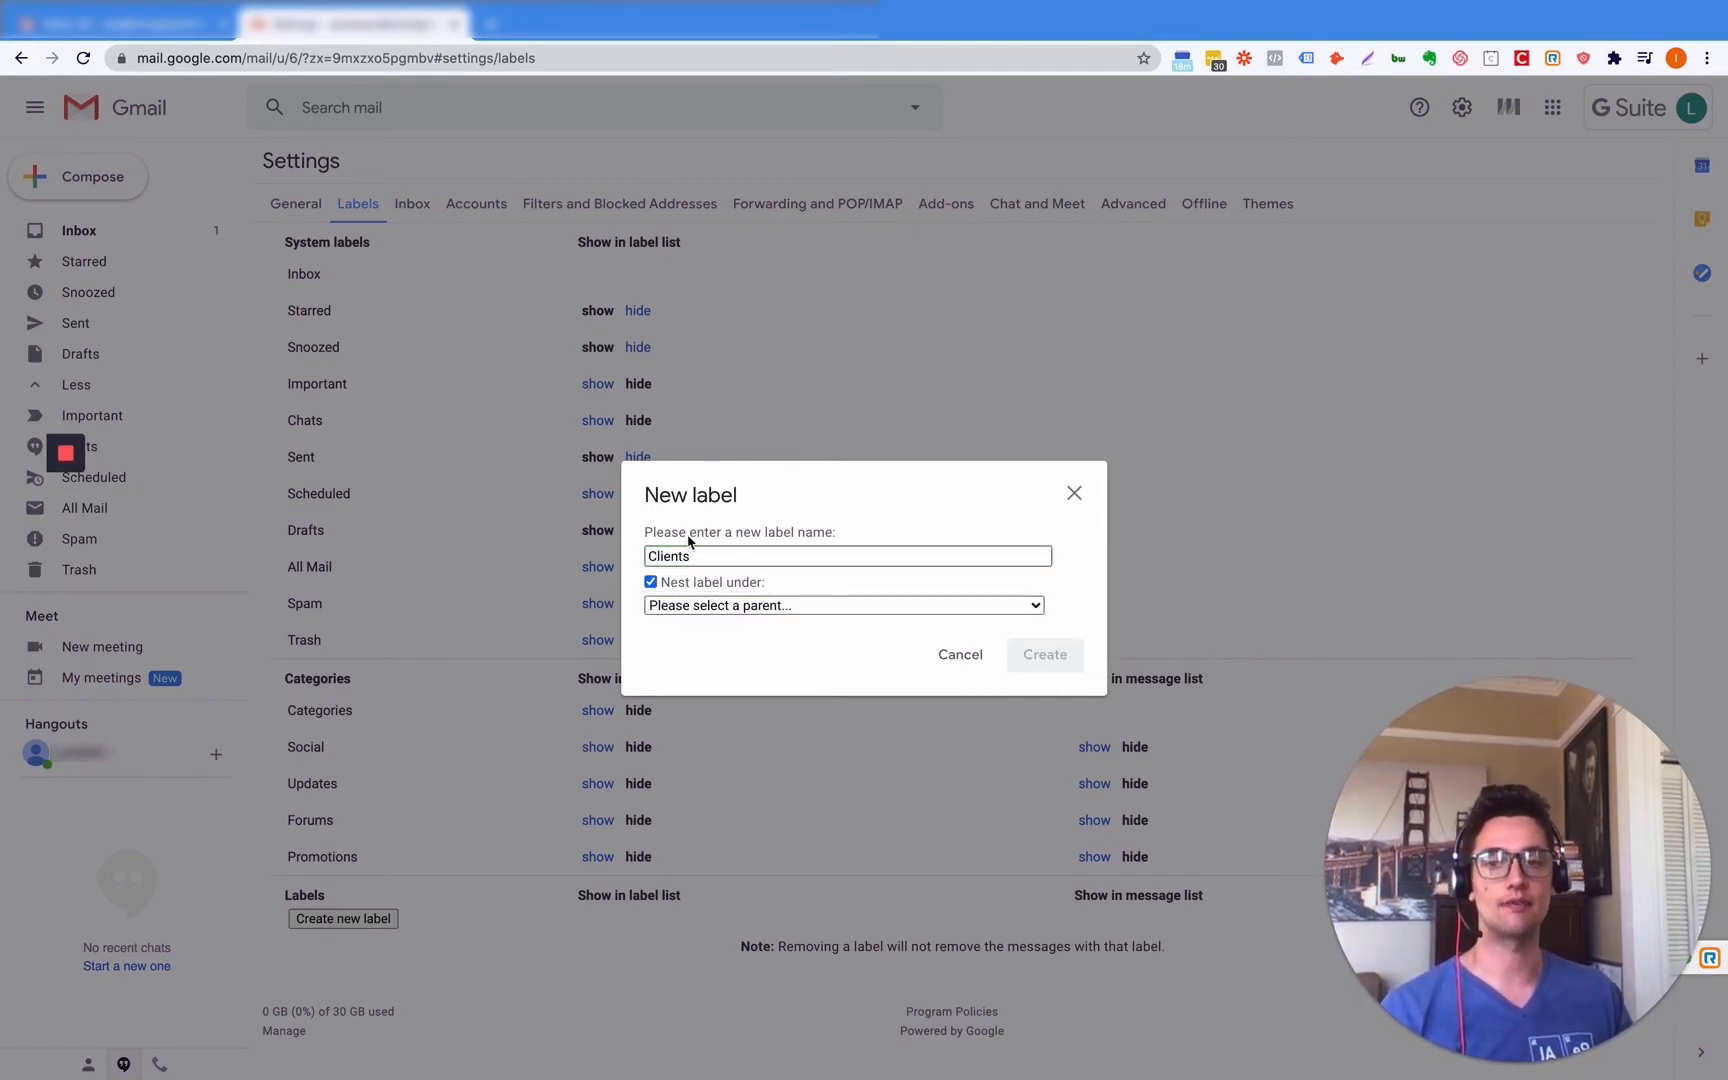
{"action": "left_click_drag", "start_coordinate": [697, 553], "coordinate": [632, 560]}
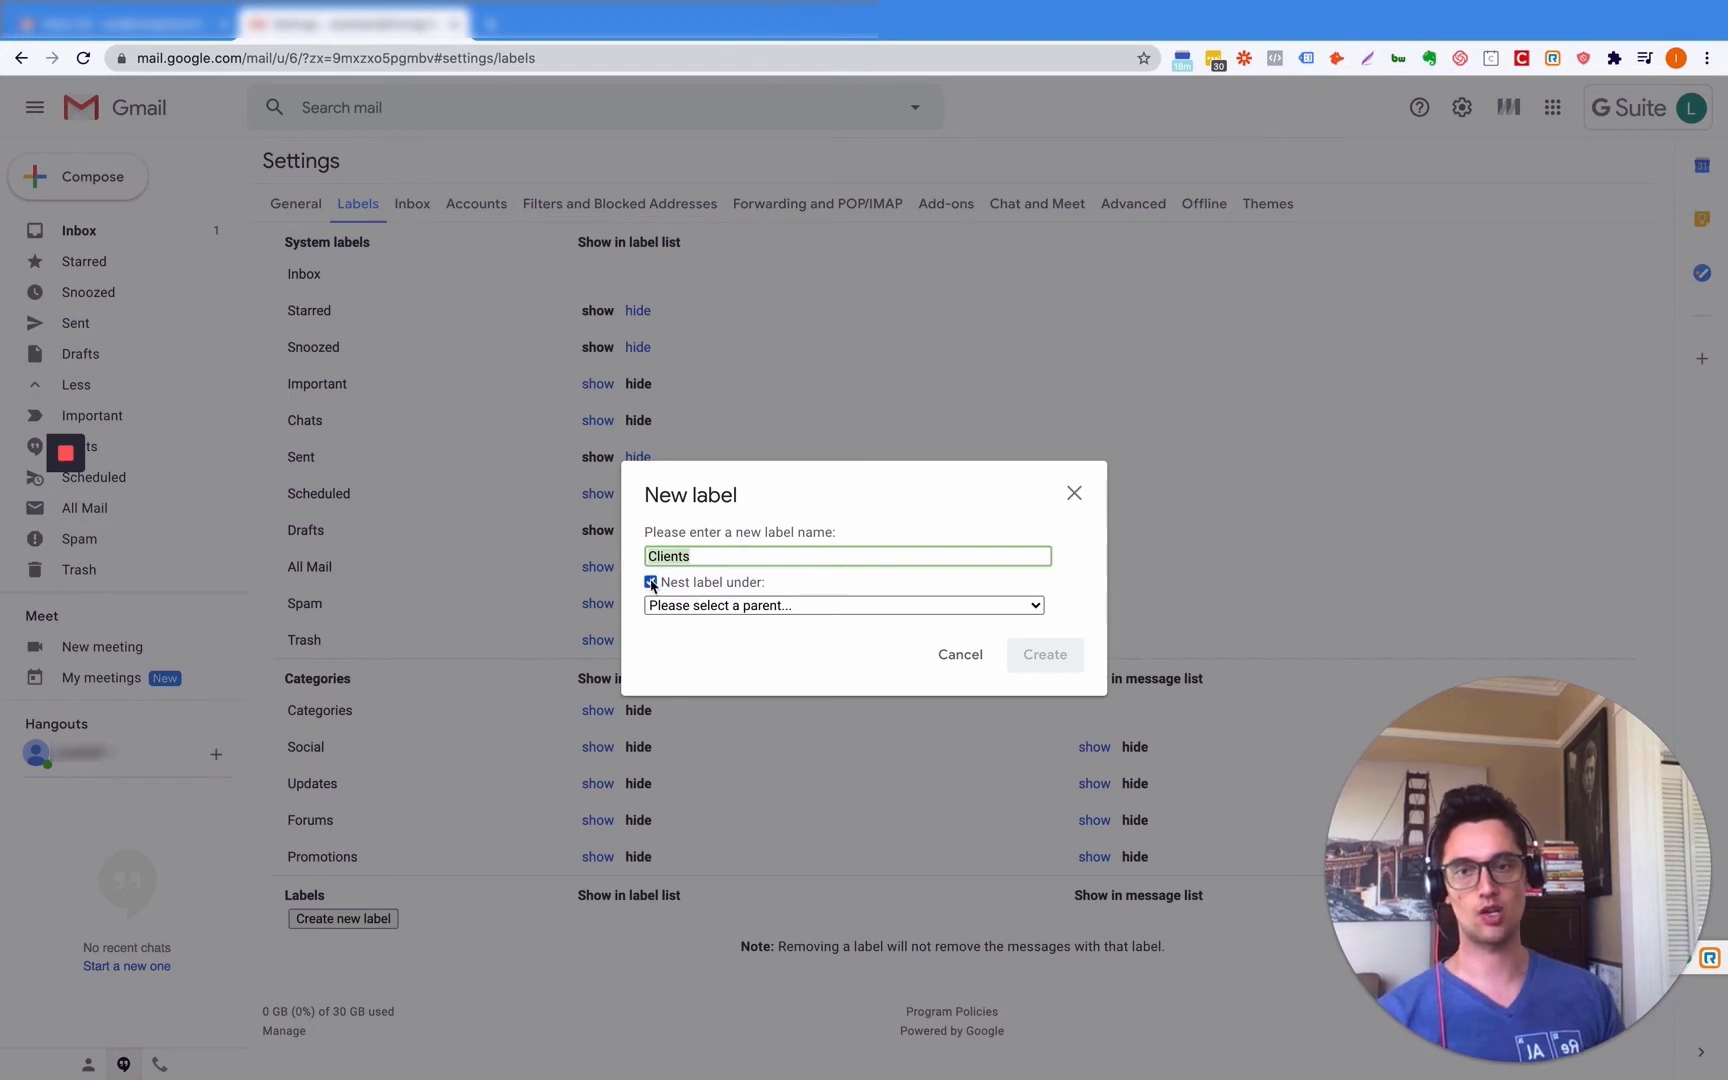
{"action": "left_click", "coordinate": [651, 582]}
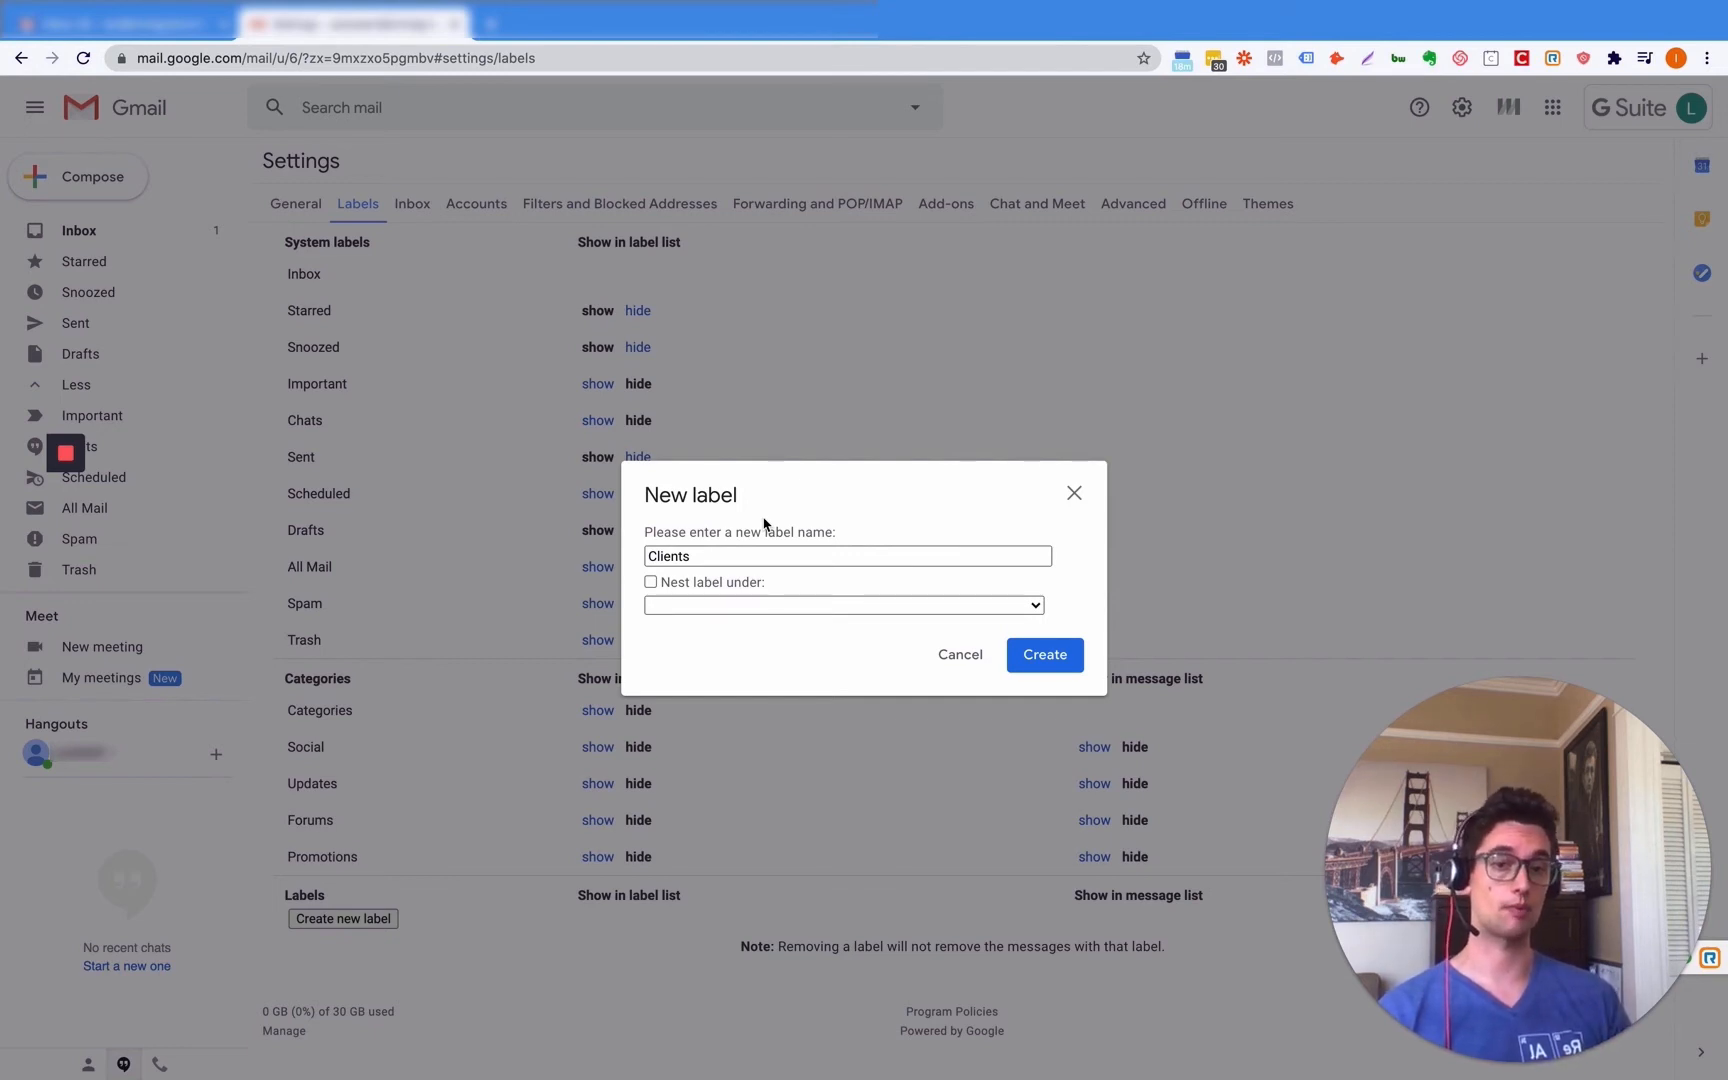
{"action": "left_click", "coordinate": [1045, 655]}
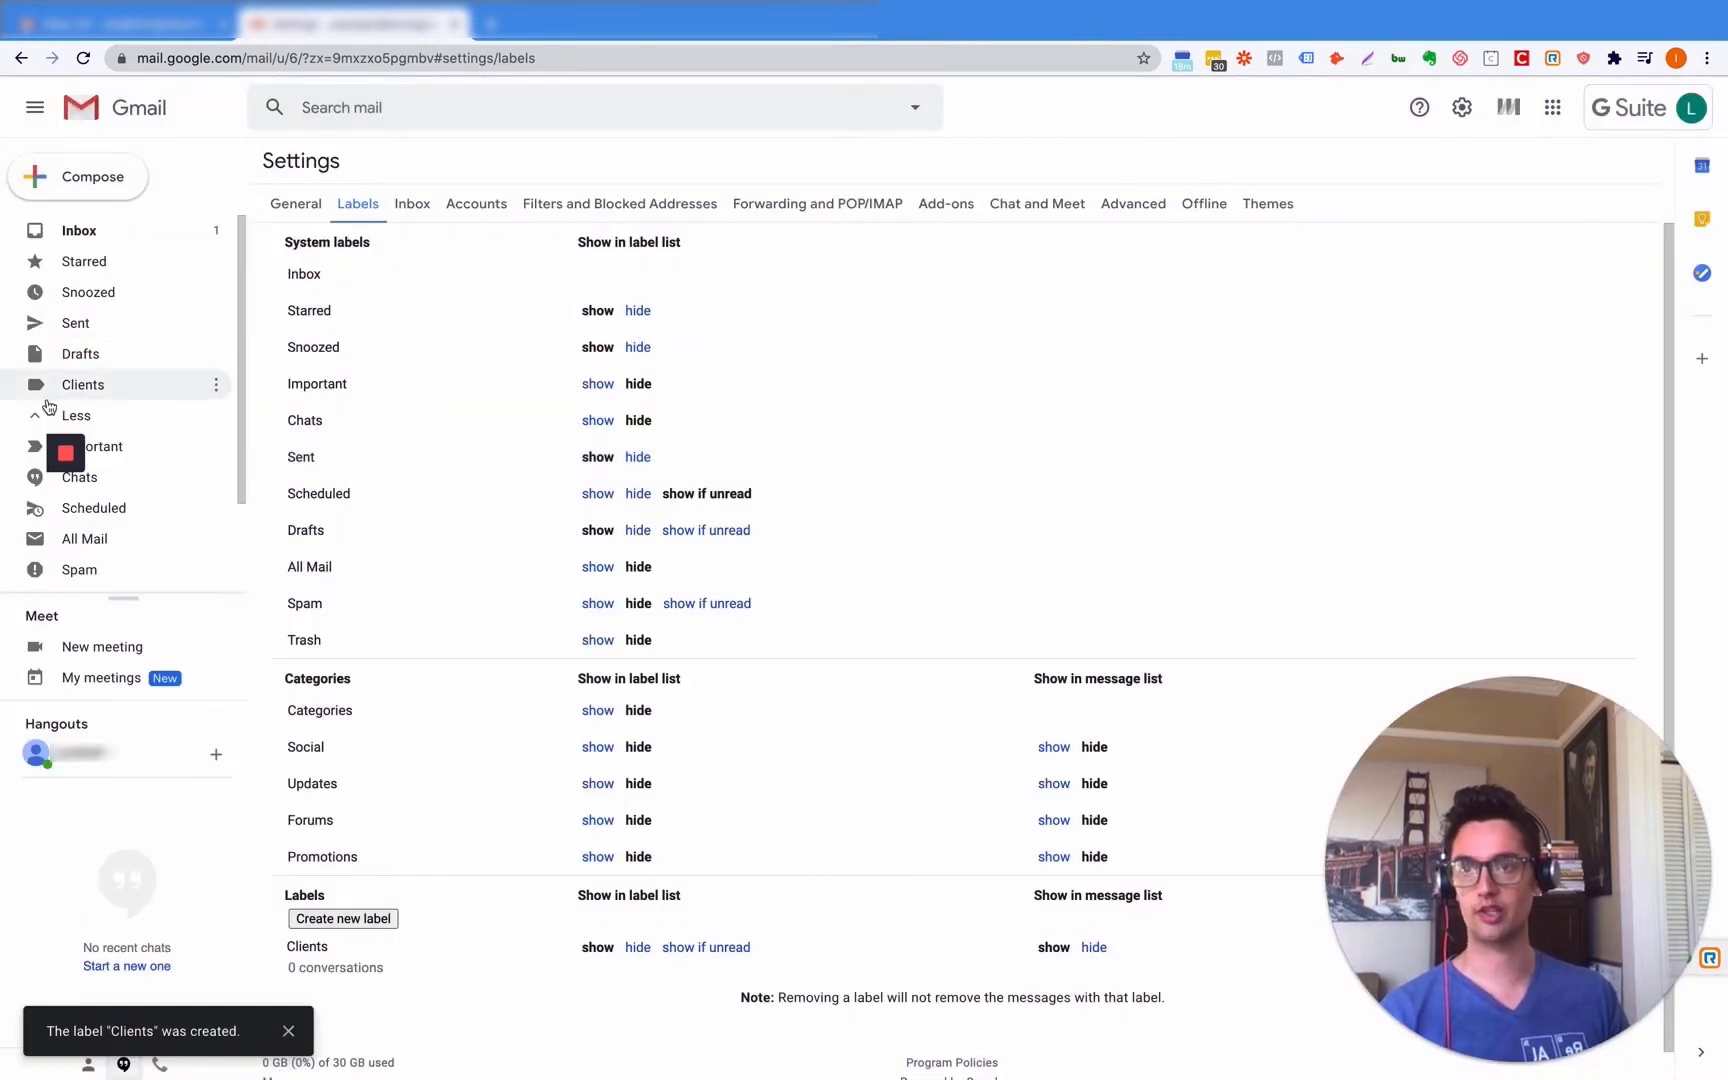
{"action": "left_click", "coordinate": [113, 388]}
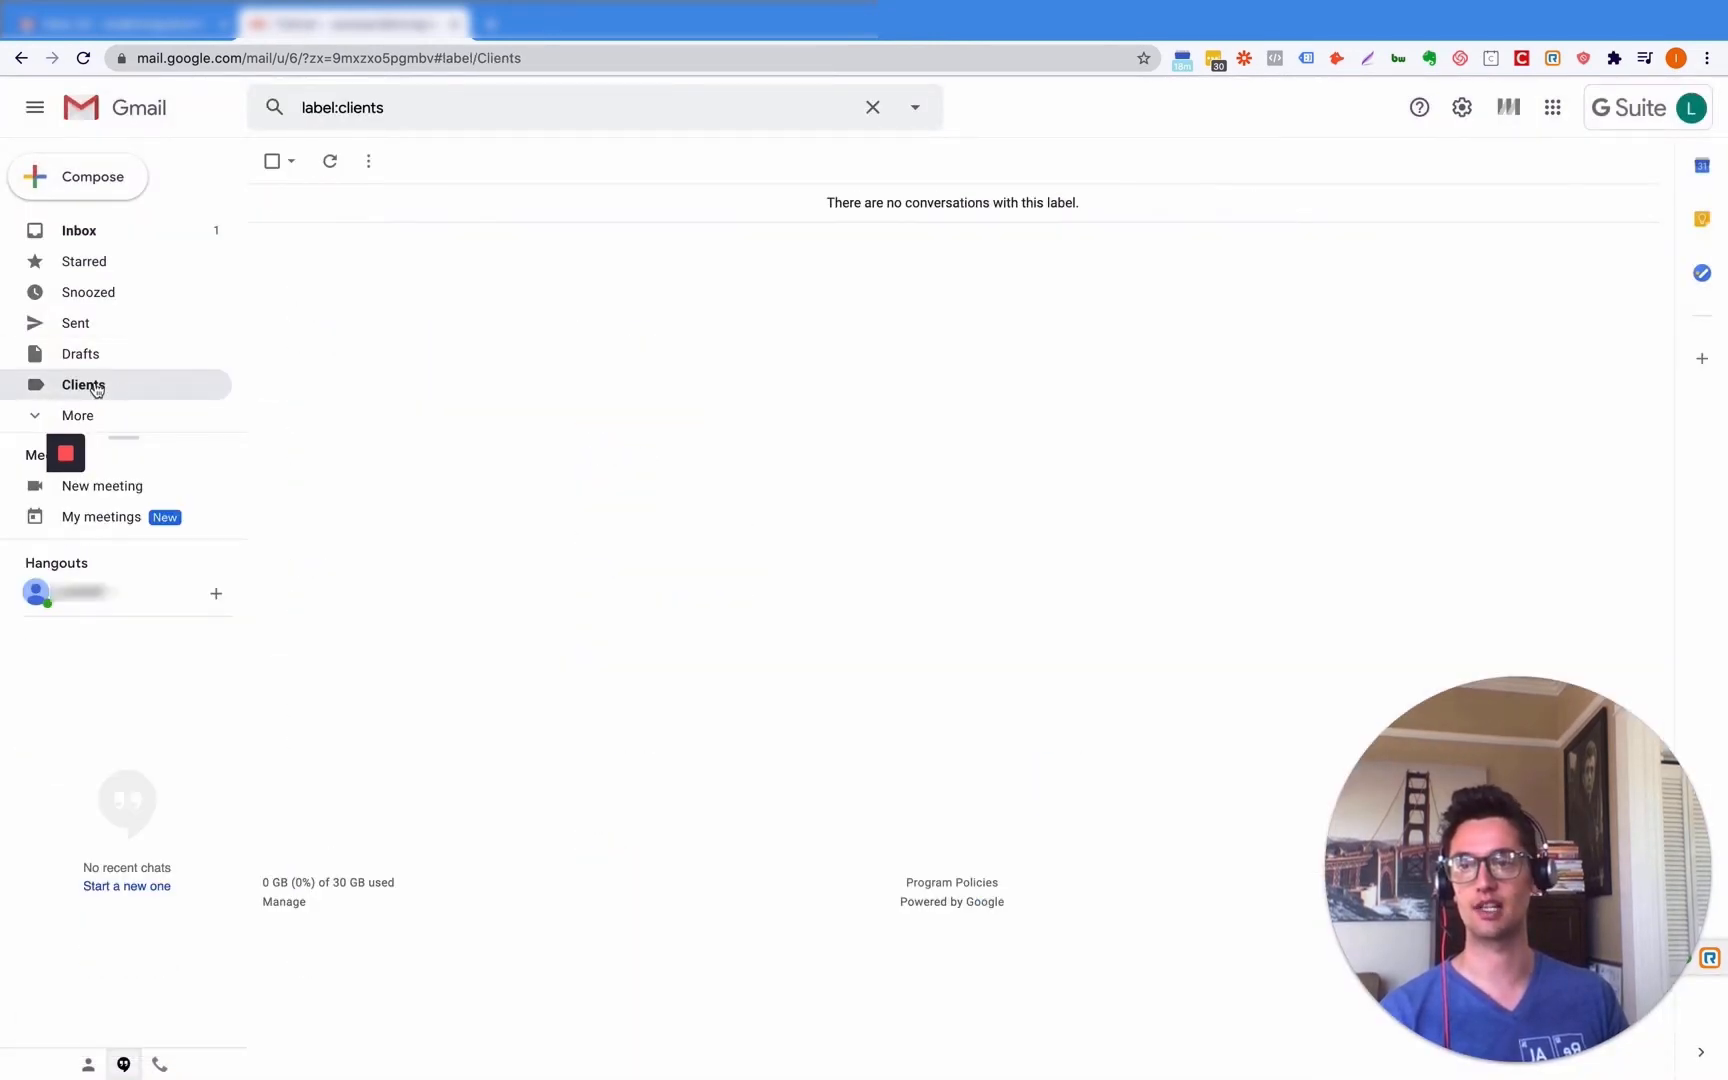
{"action": "left_click", "coordinate": [1466, 107]}
{"action": "left_click", "coordinate": [1490, 203]}
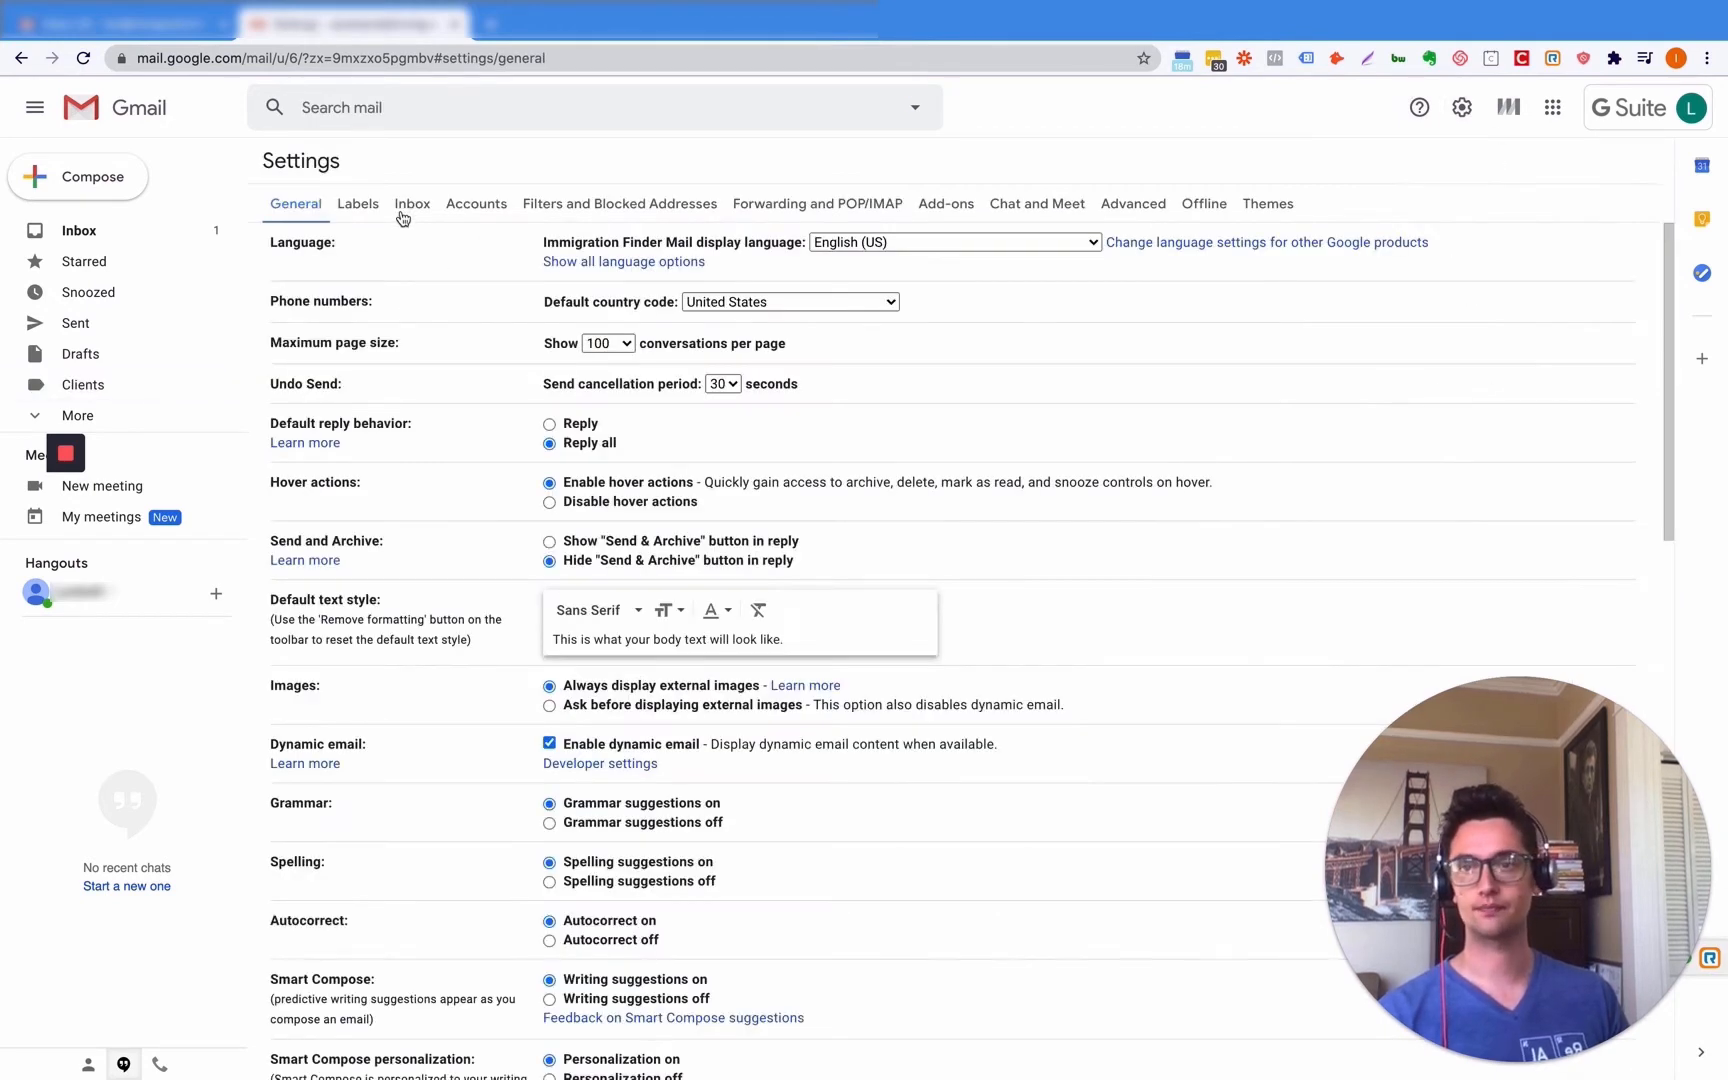
{"action": "left_click", "coordinate": [361, 210]}
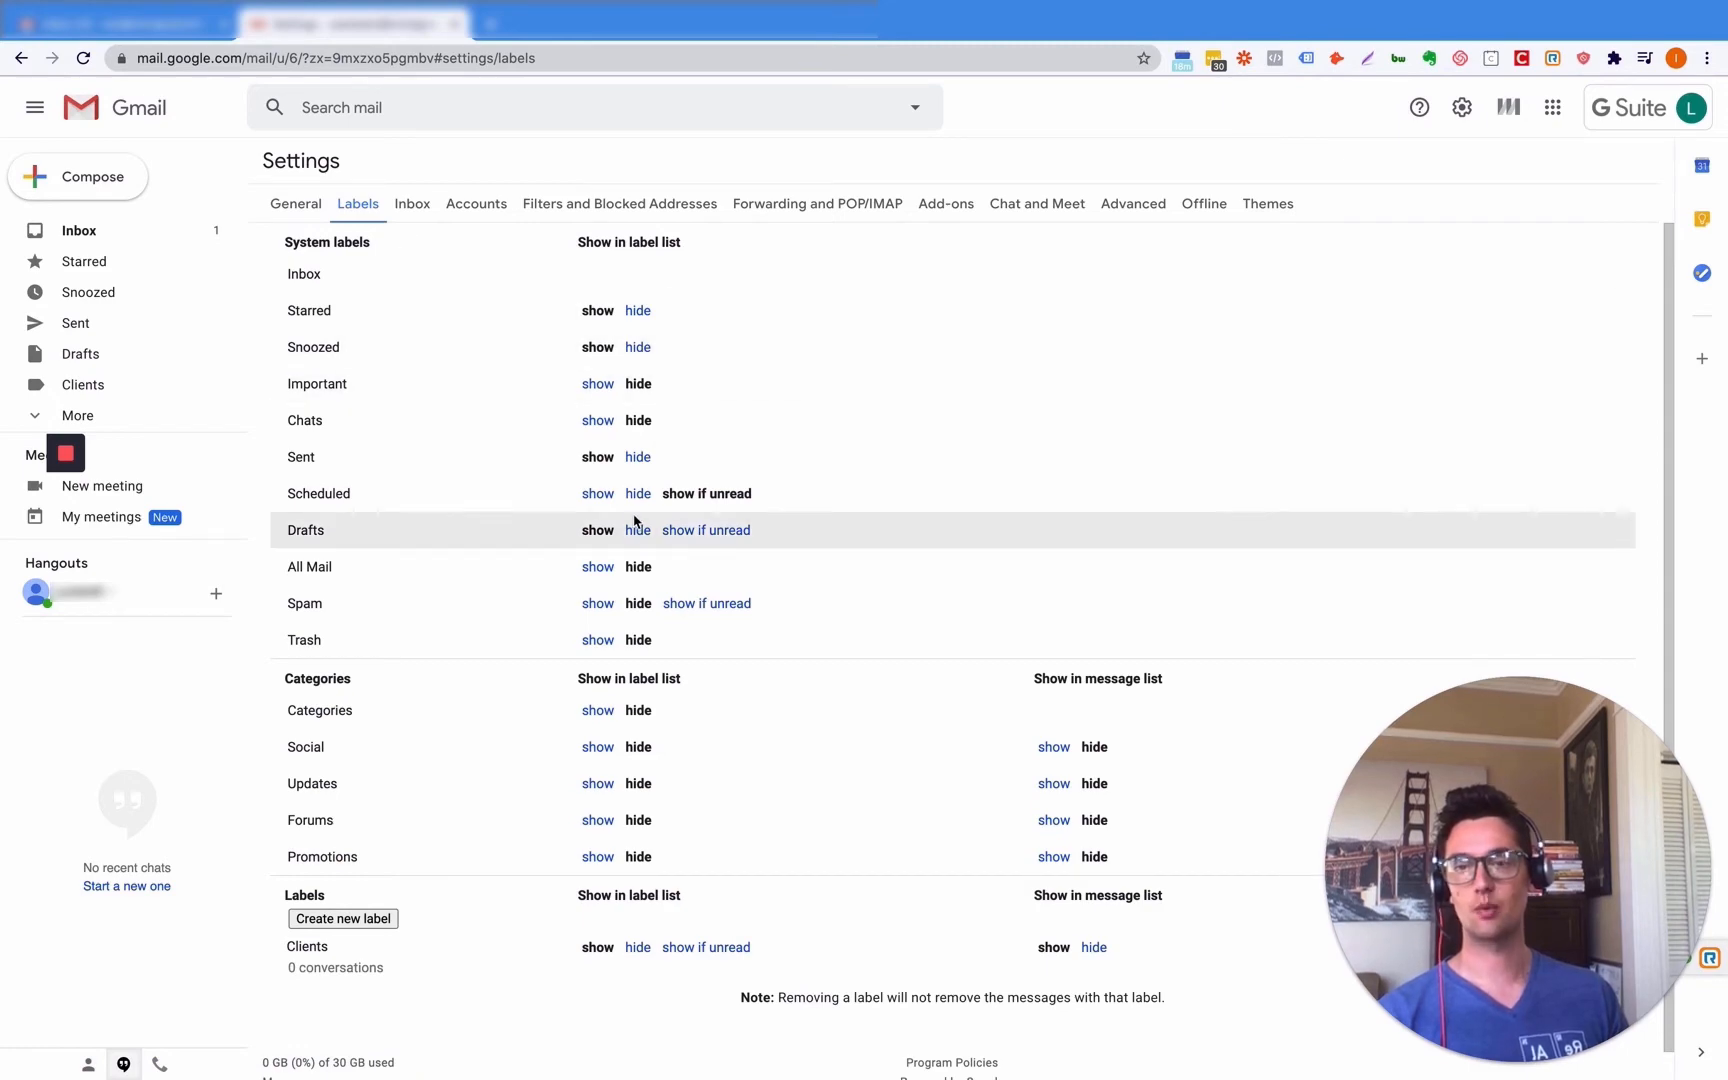
- Create a 'Client 1' label nested under Clients, then collapse Clients in the sidebar
{"action": "left_click", "coordinate": [356, 920]}
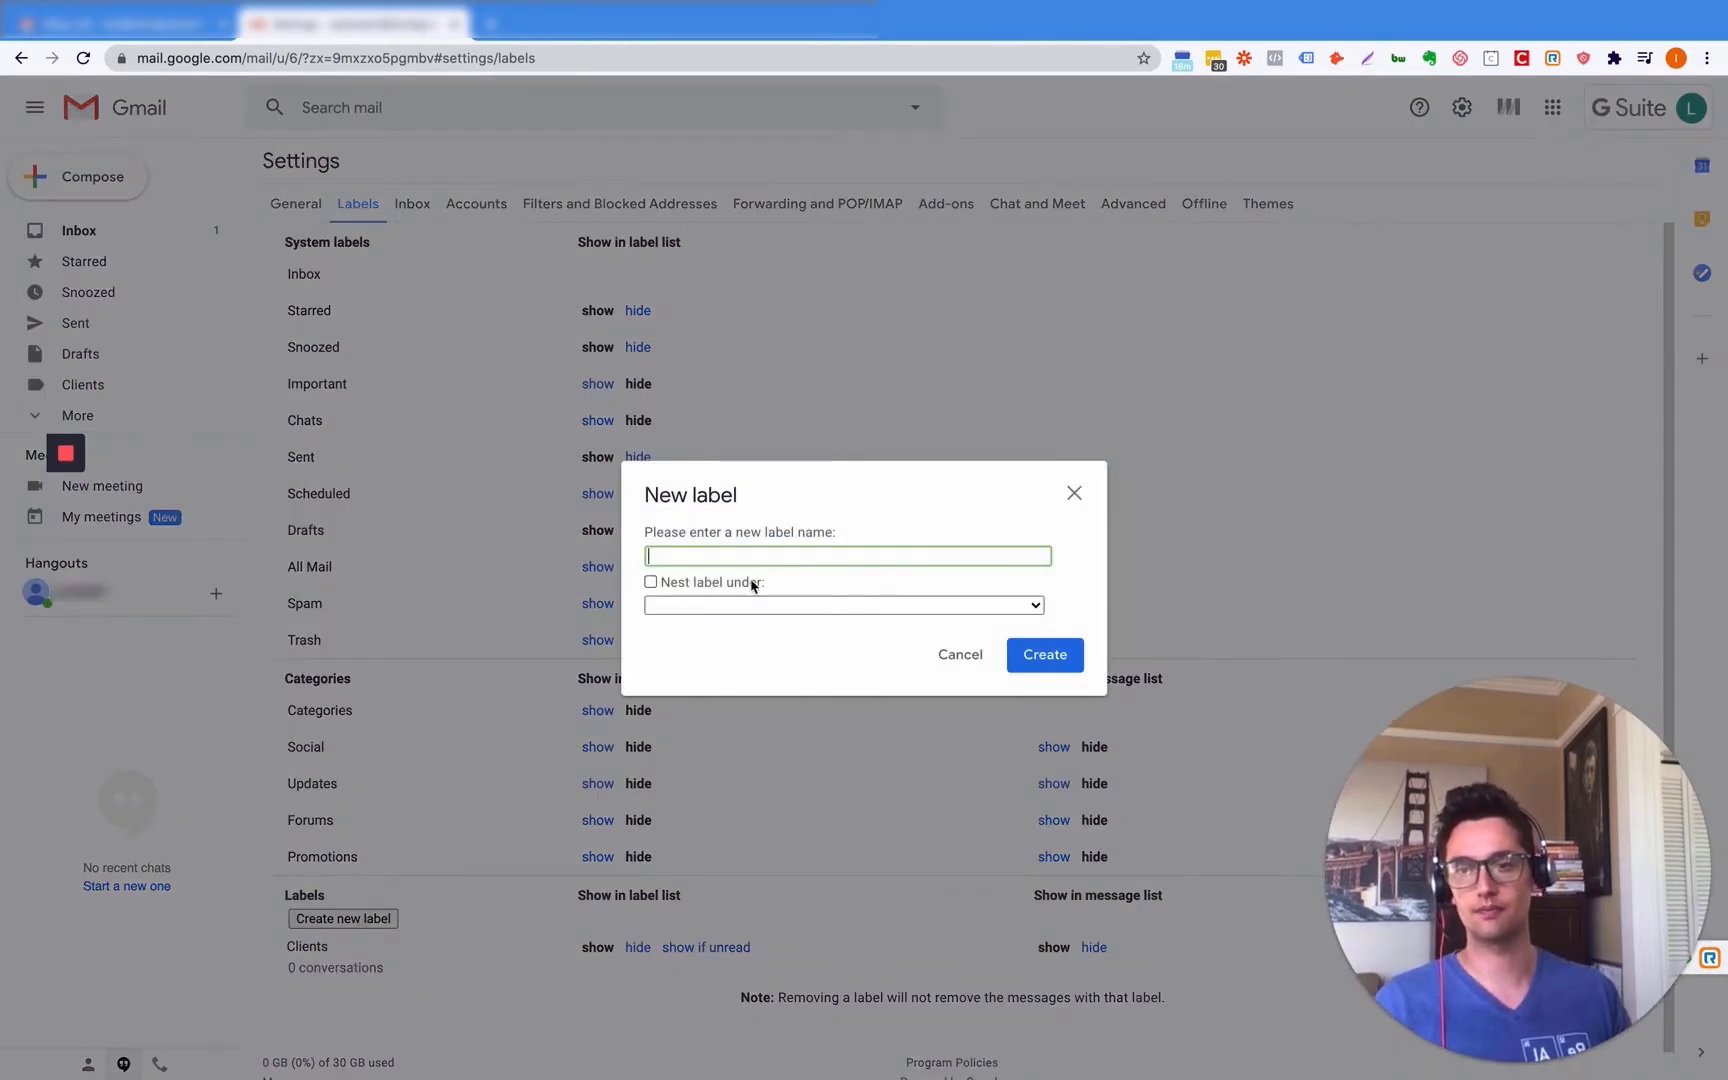
{"action": "type", "text": "Client"}
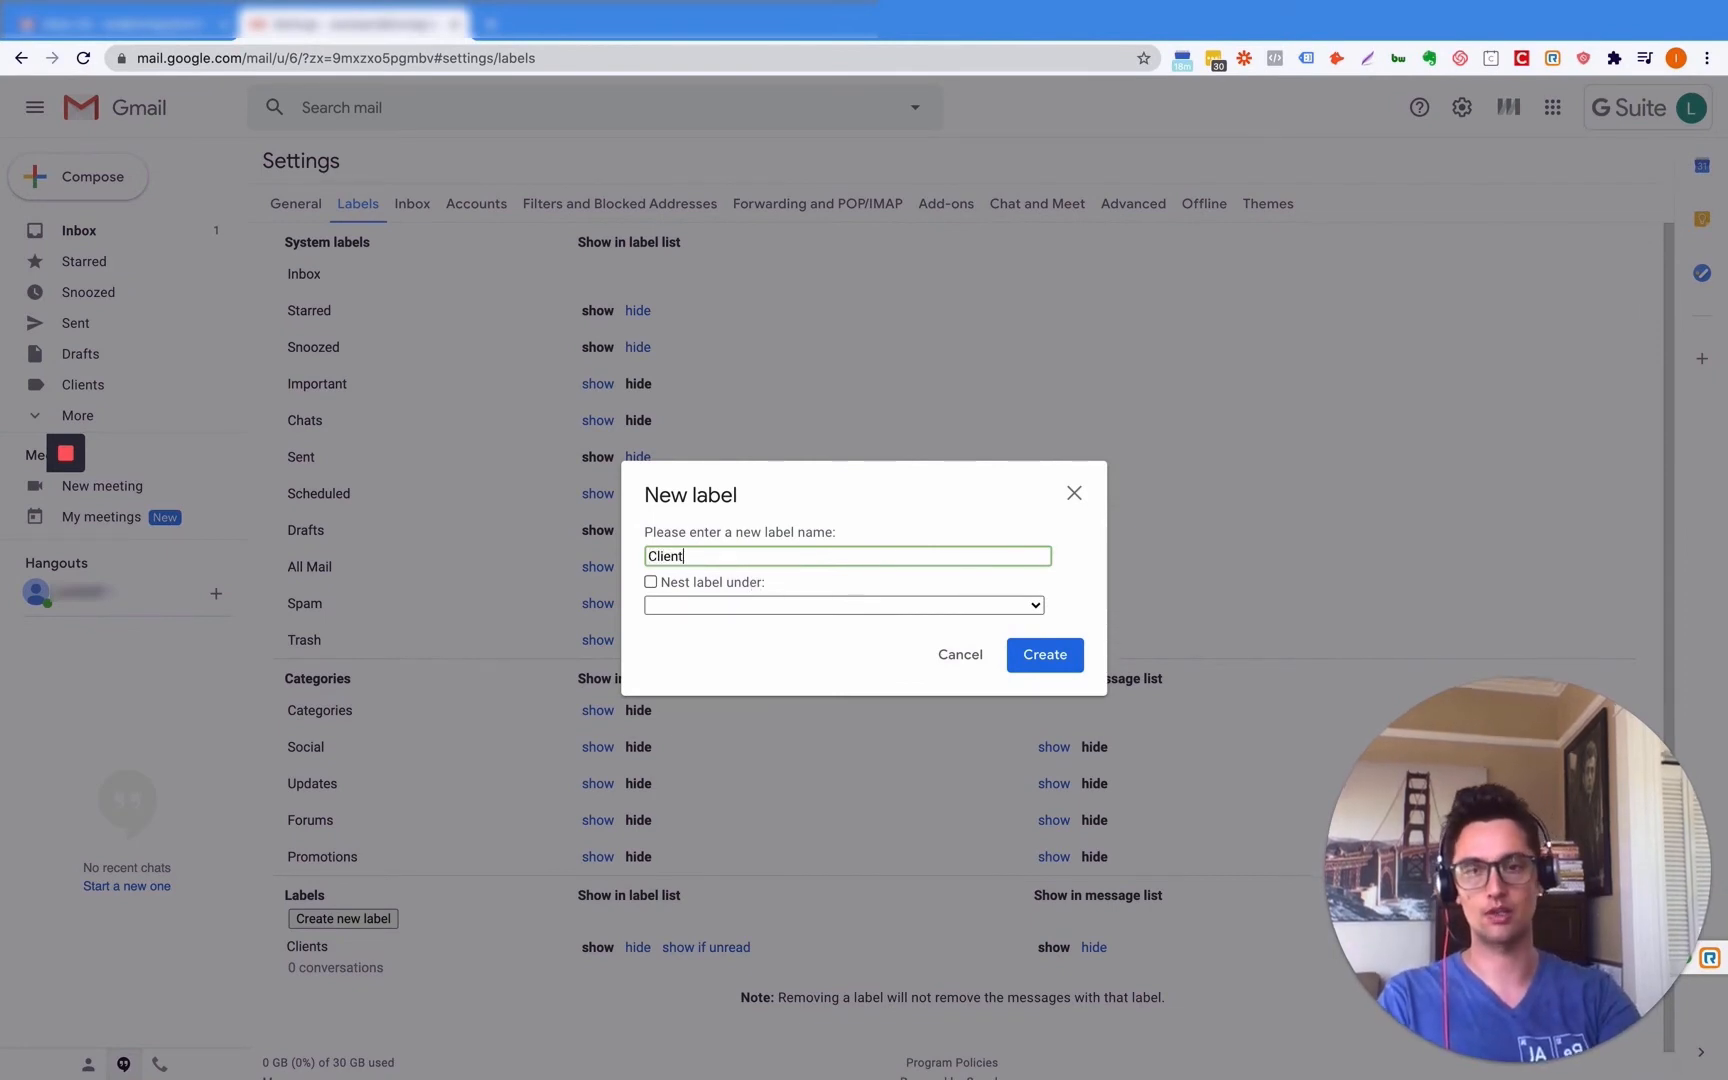
{"action": "type", "text": " 1"}
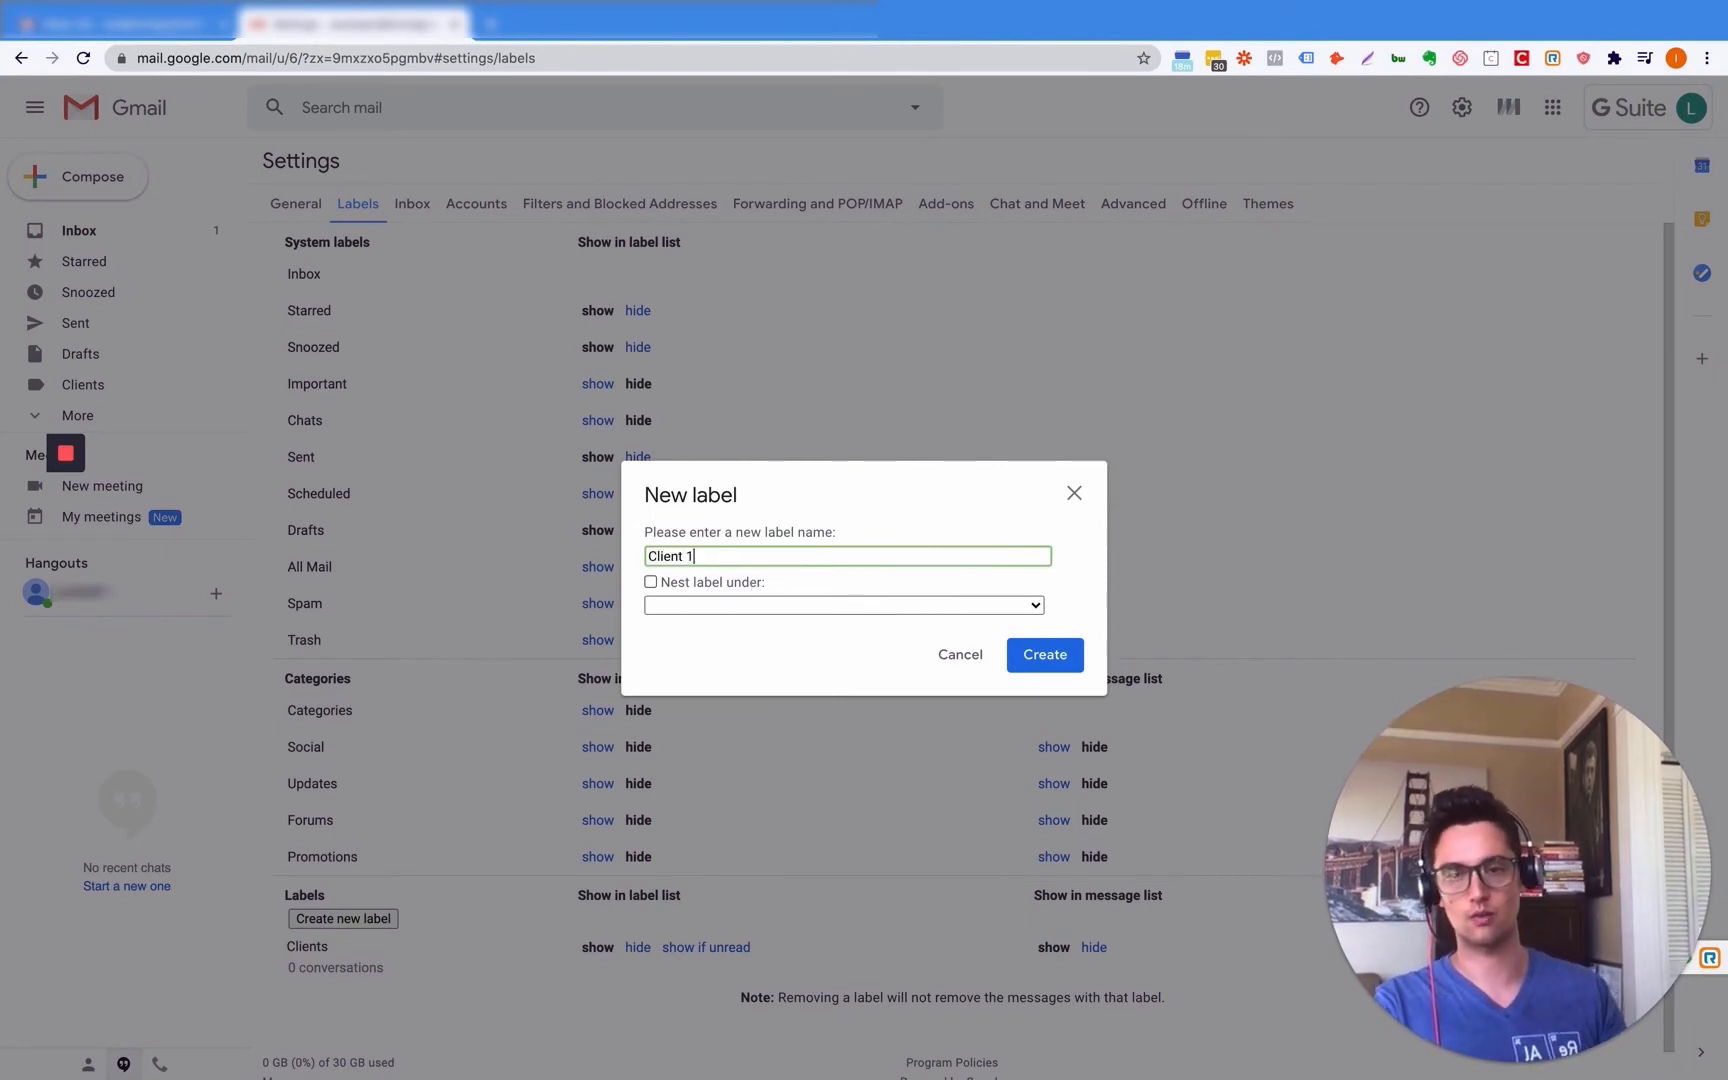
{"action": "left_click", "coordinate": [650, 581]}
{"action": "left_click", "coordinate": [712, 608]}
{"action": "left_click", "coordinate": [707, 624]}
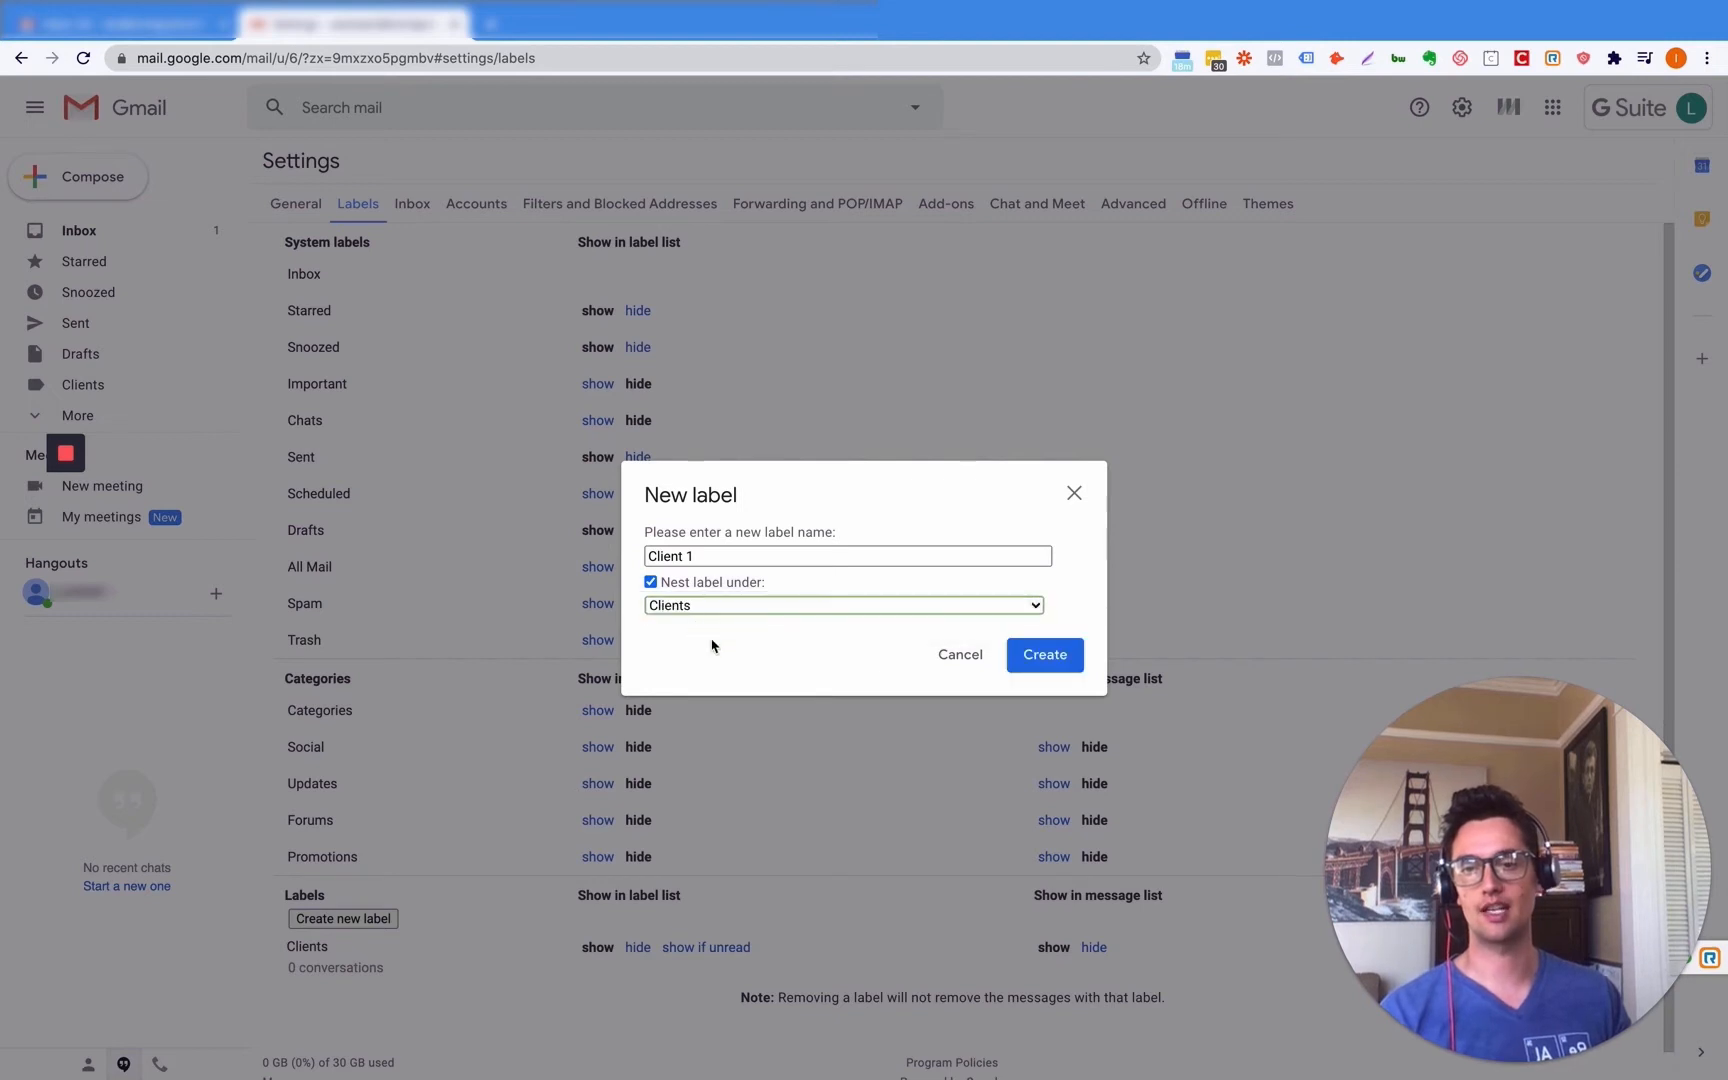
{"action": "left_click", "coordinate": [1041, 654]}
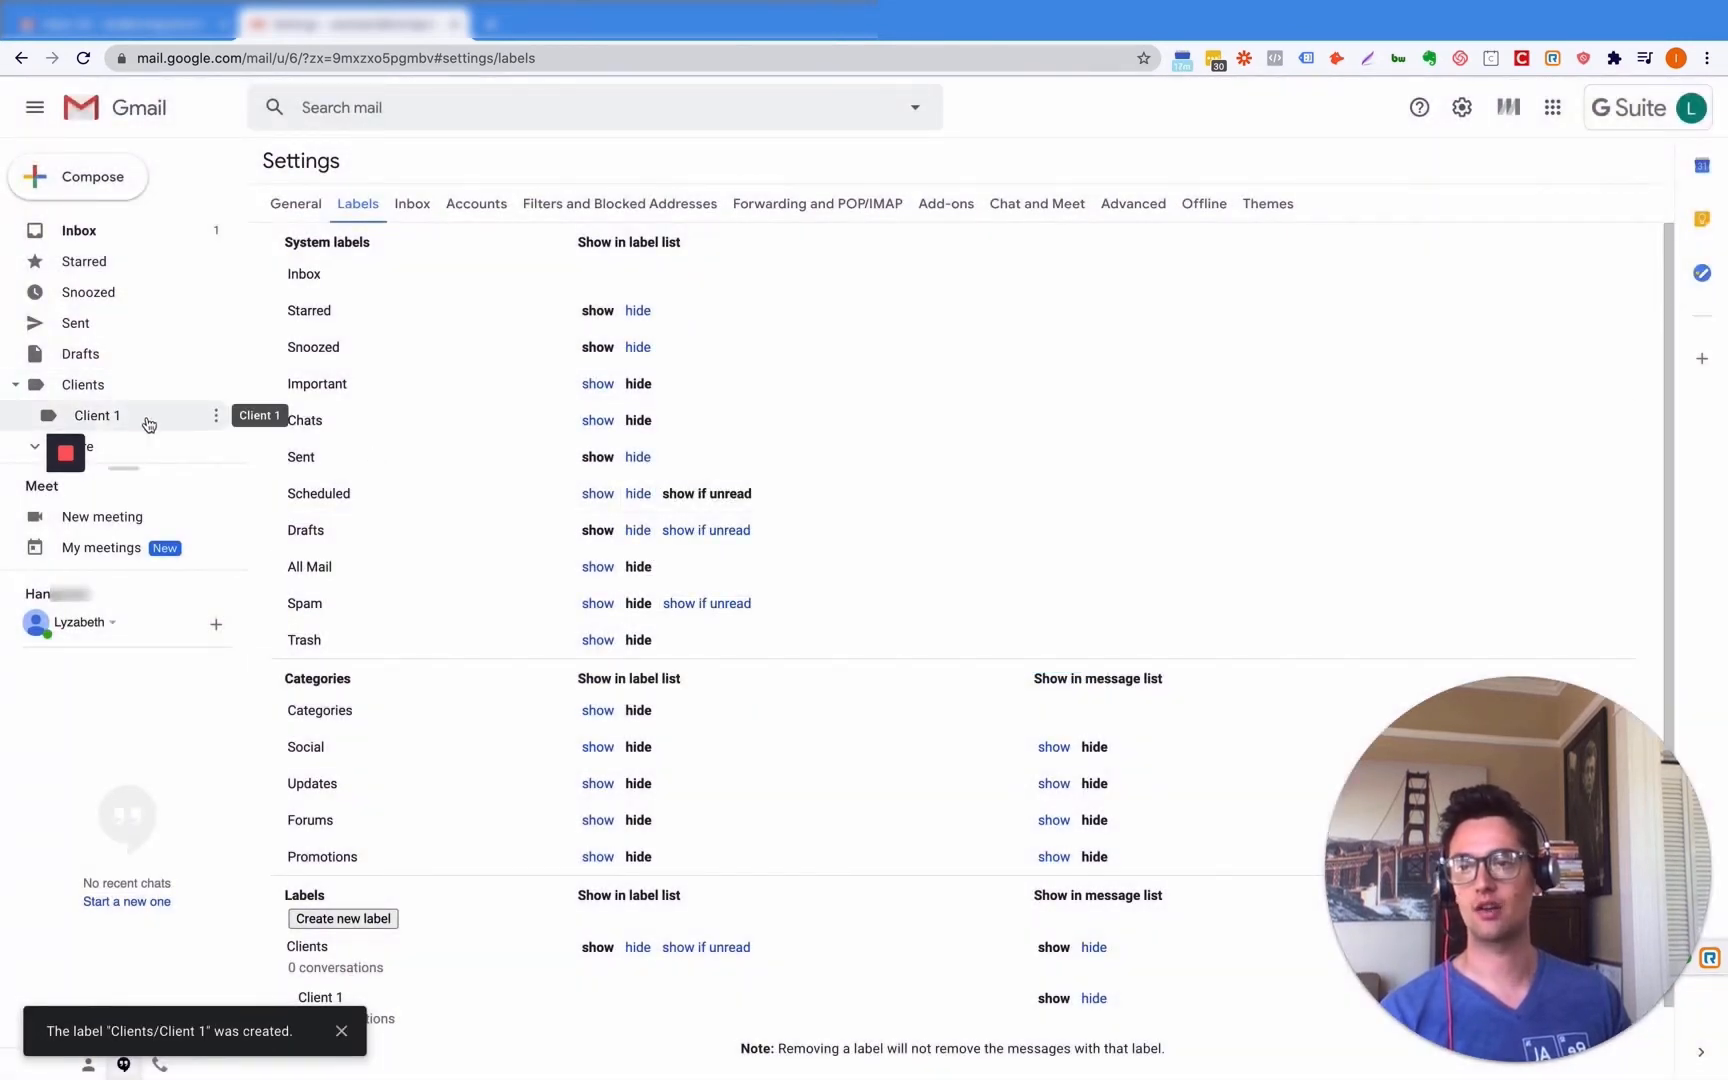
{"action": "left_click", "coordinate": [15, 384]}
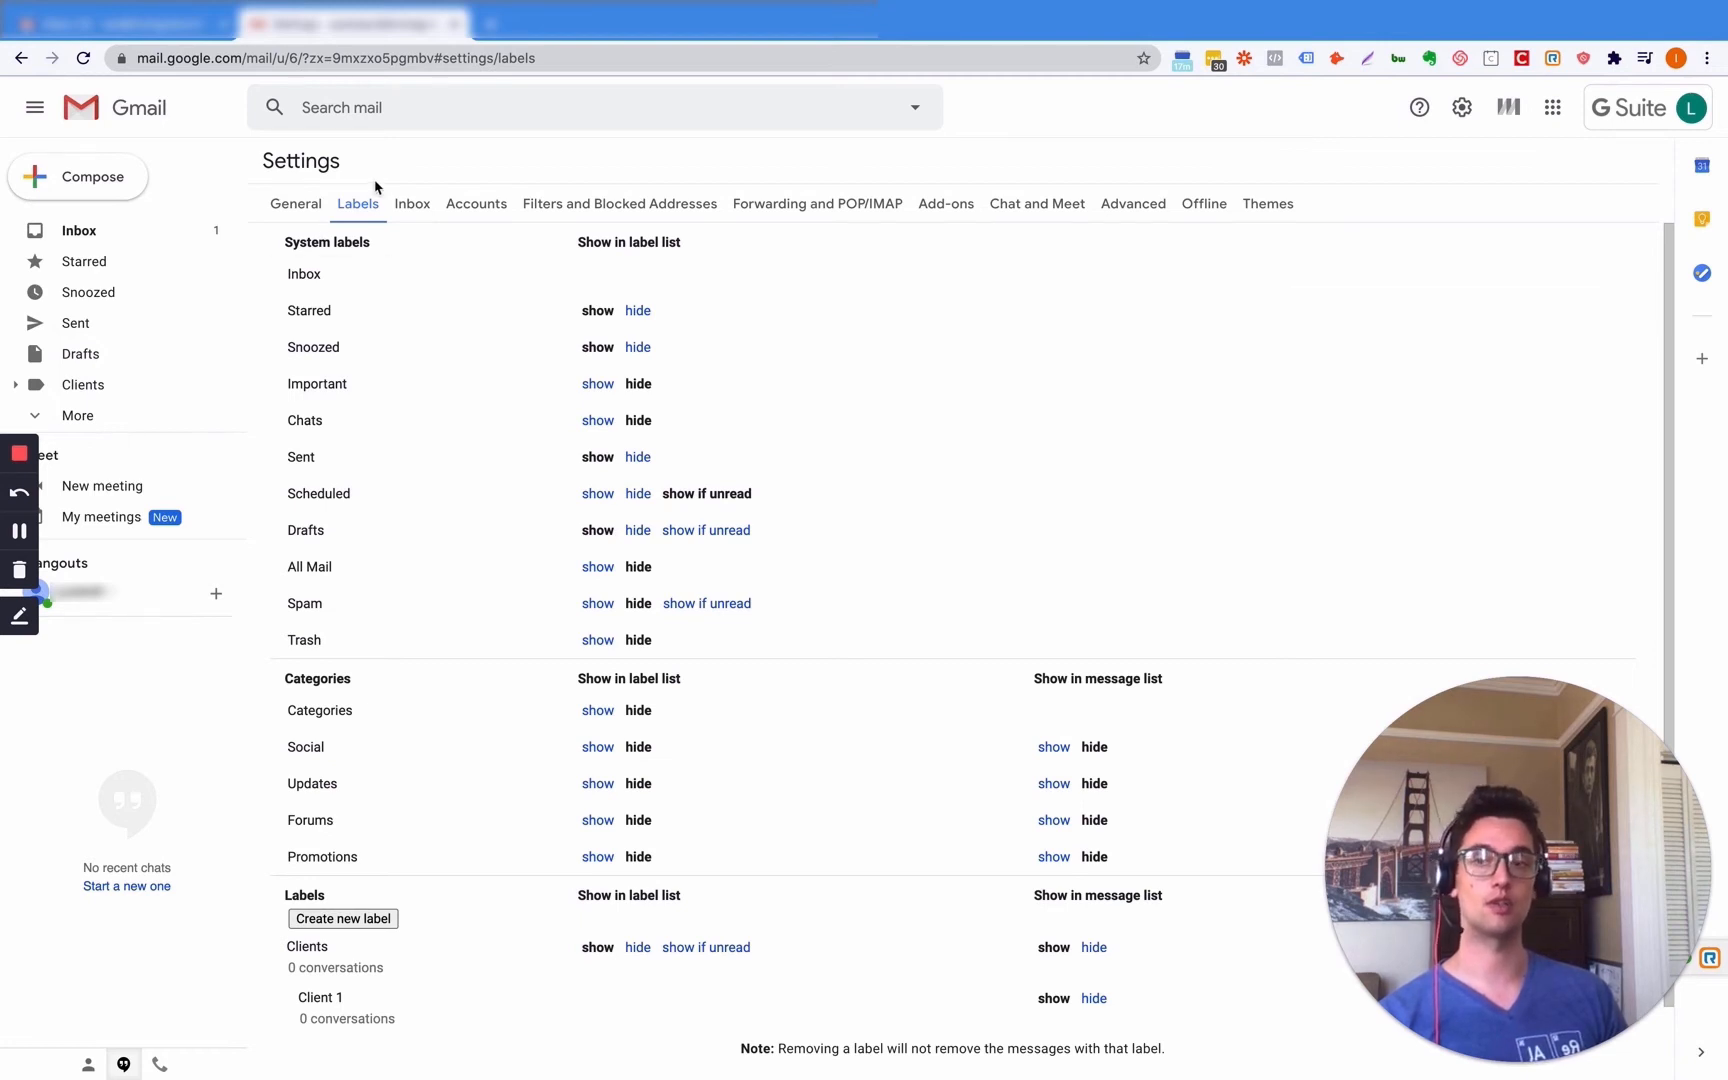
- Keep the Unread first inbox and show up to 50 items in Unread and Everything else
{"action": "left_click", "coordinate": [400, 203]}
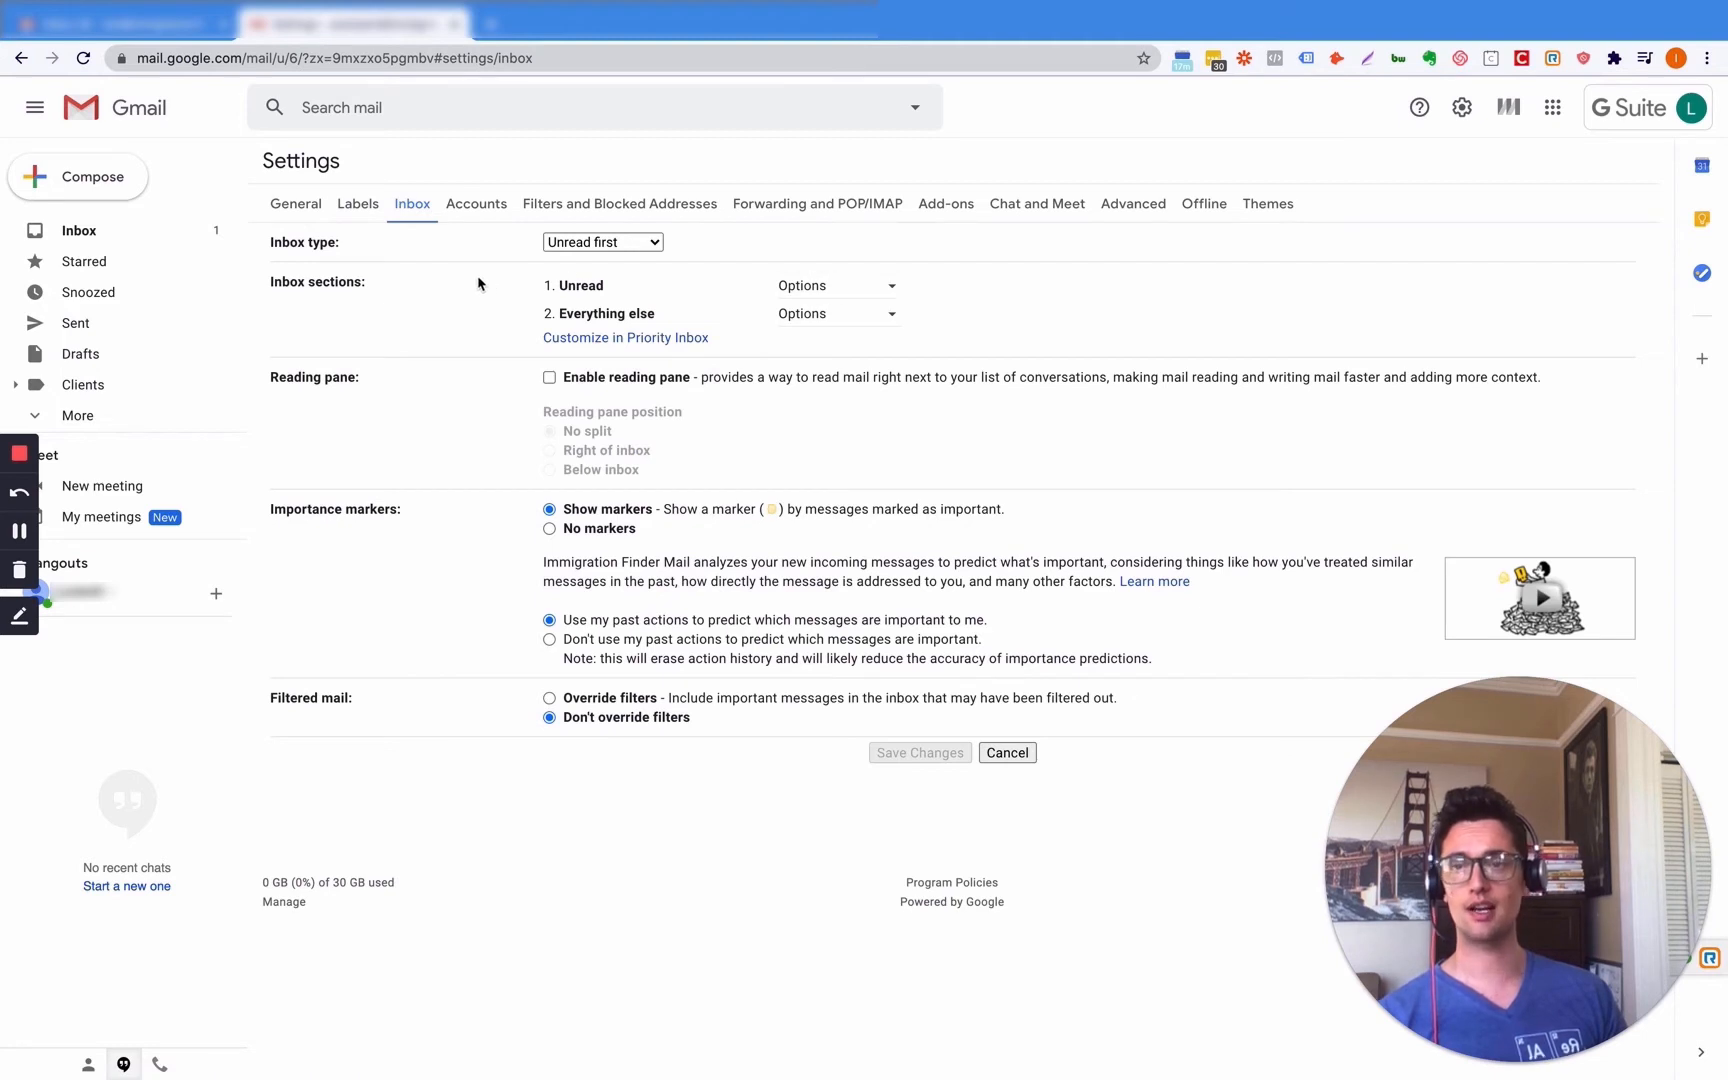
{"action": "left_click", "coordinate": [647, 244]}
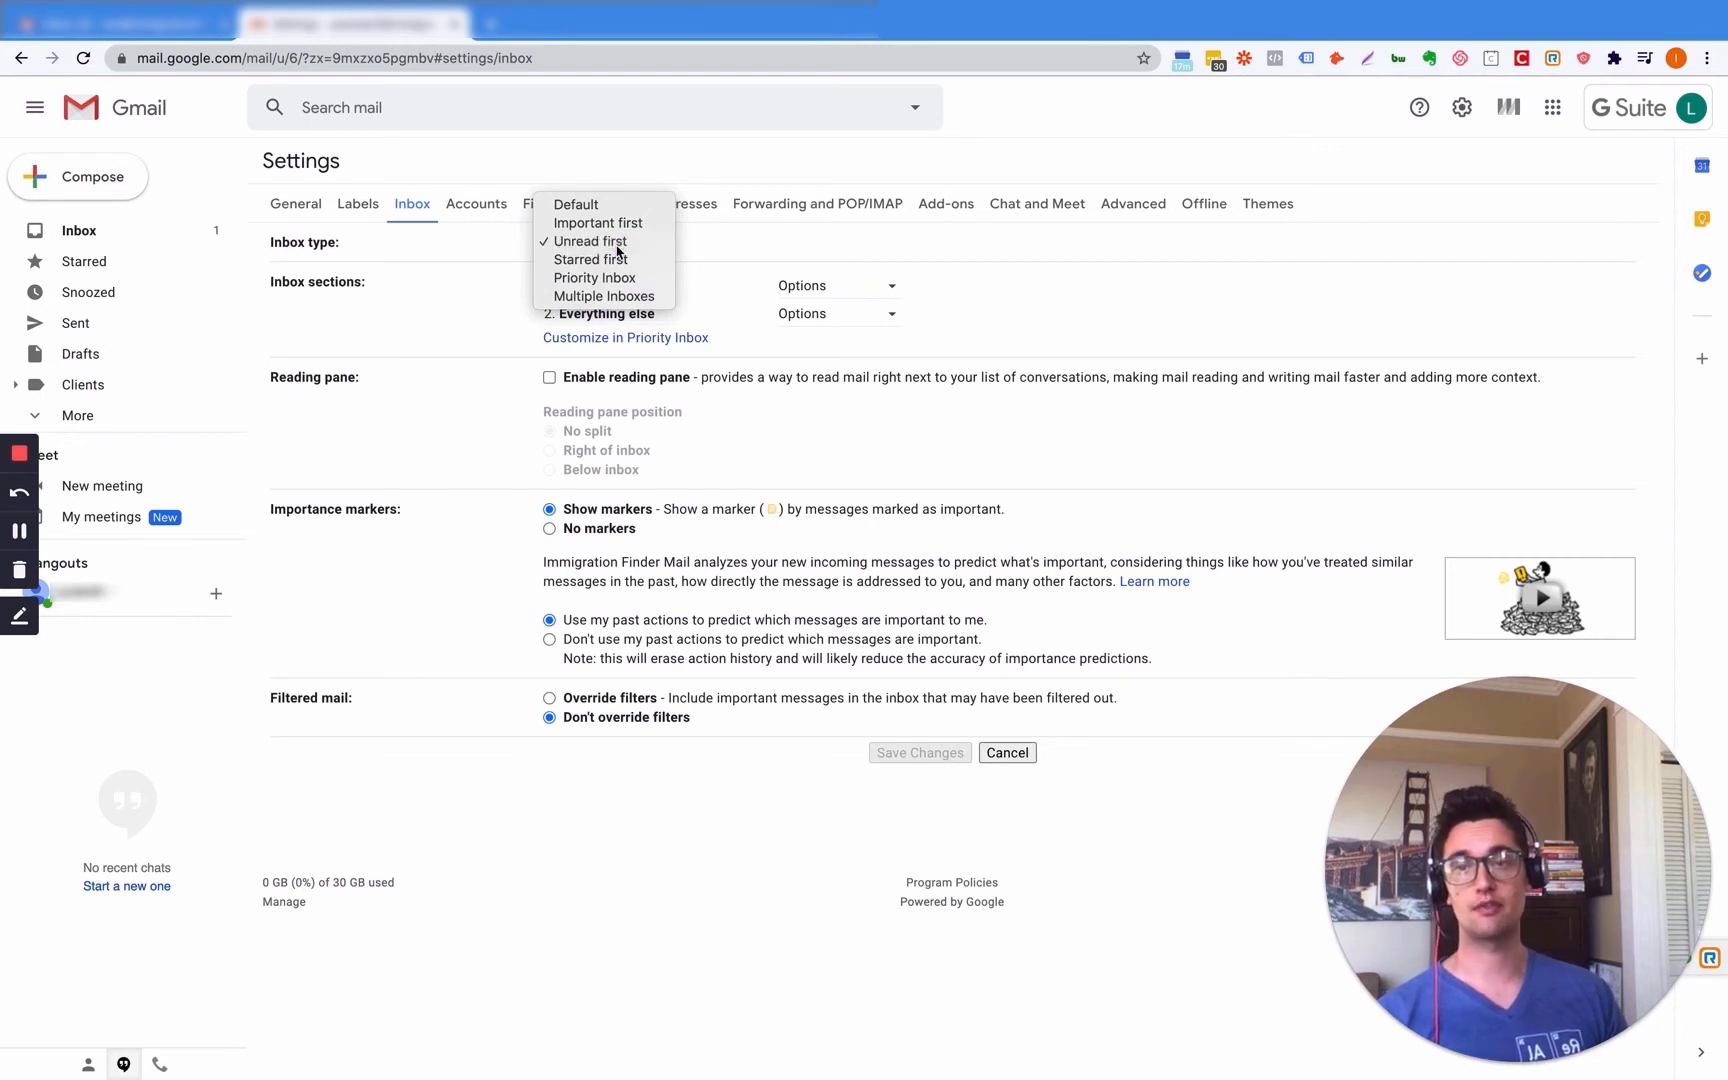
{"action": "left_click", "coordinate": [791, 284]}
{"action": "left_click", "coordinate": [823, 288]}
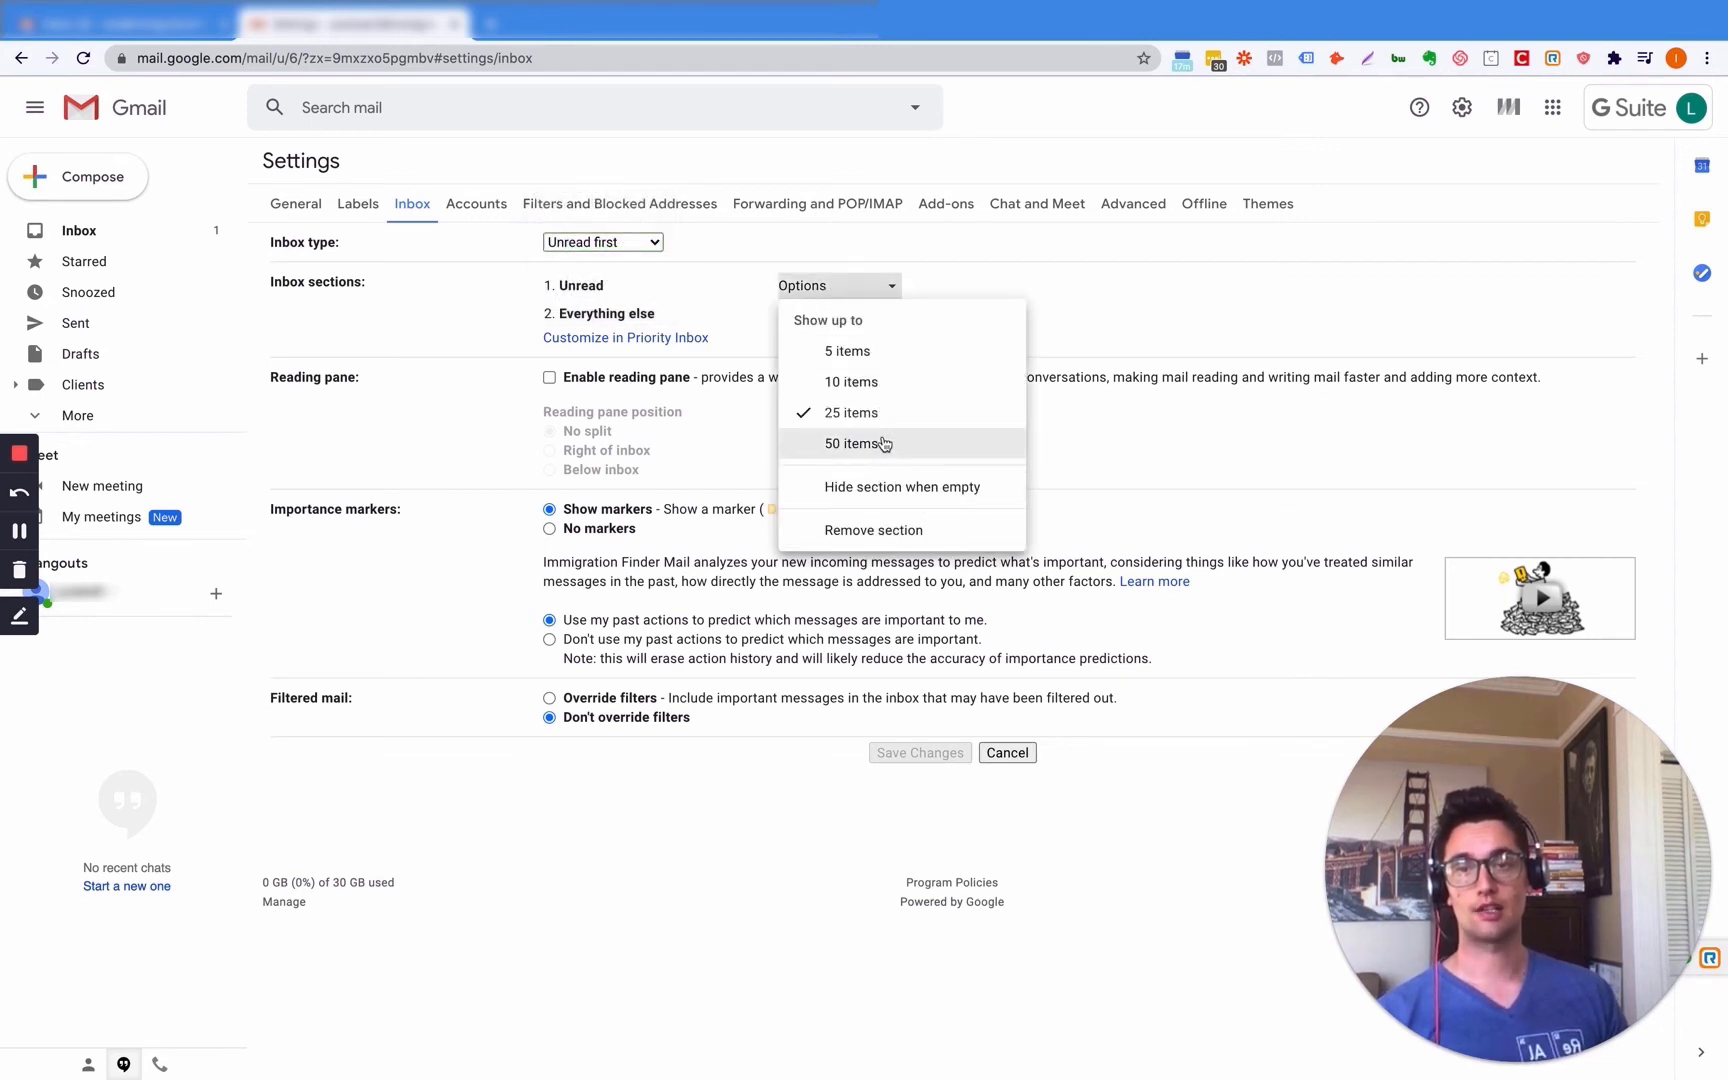
{"action": "left_click", "coordinate": [851, 443]}
{"action": "left_click", "coordinate": [838, 314]}
{"action": "left_click", "coordinate": [866, 472]}
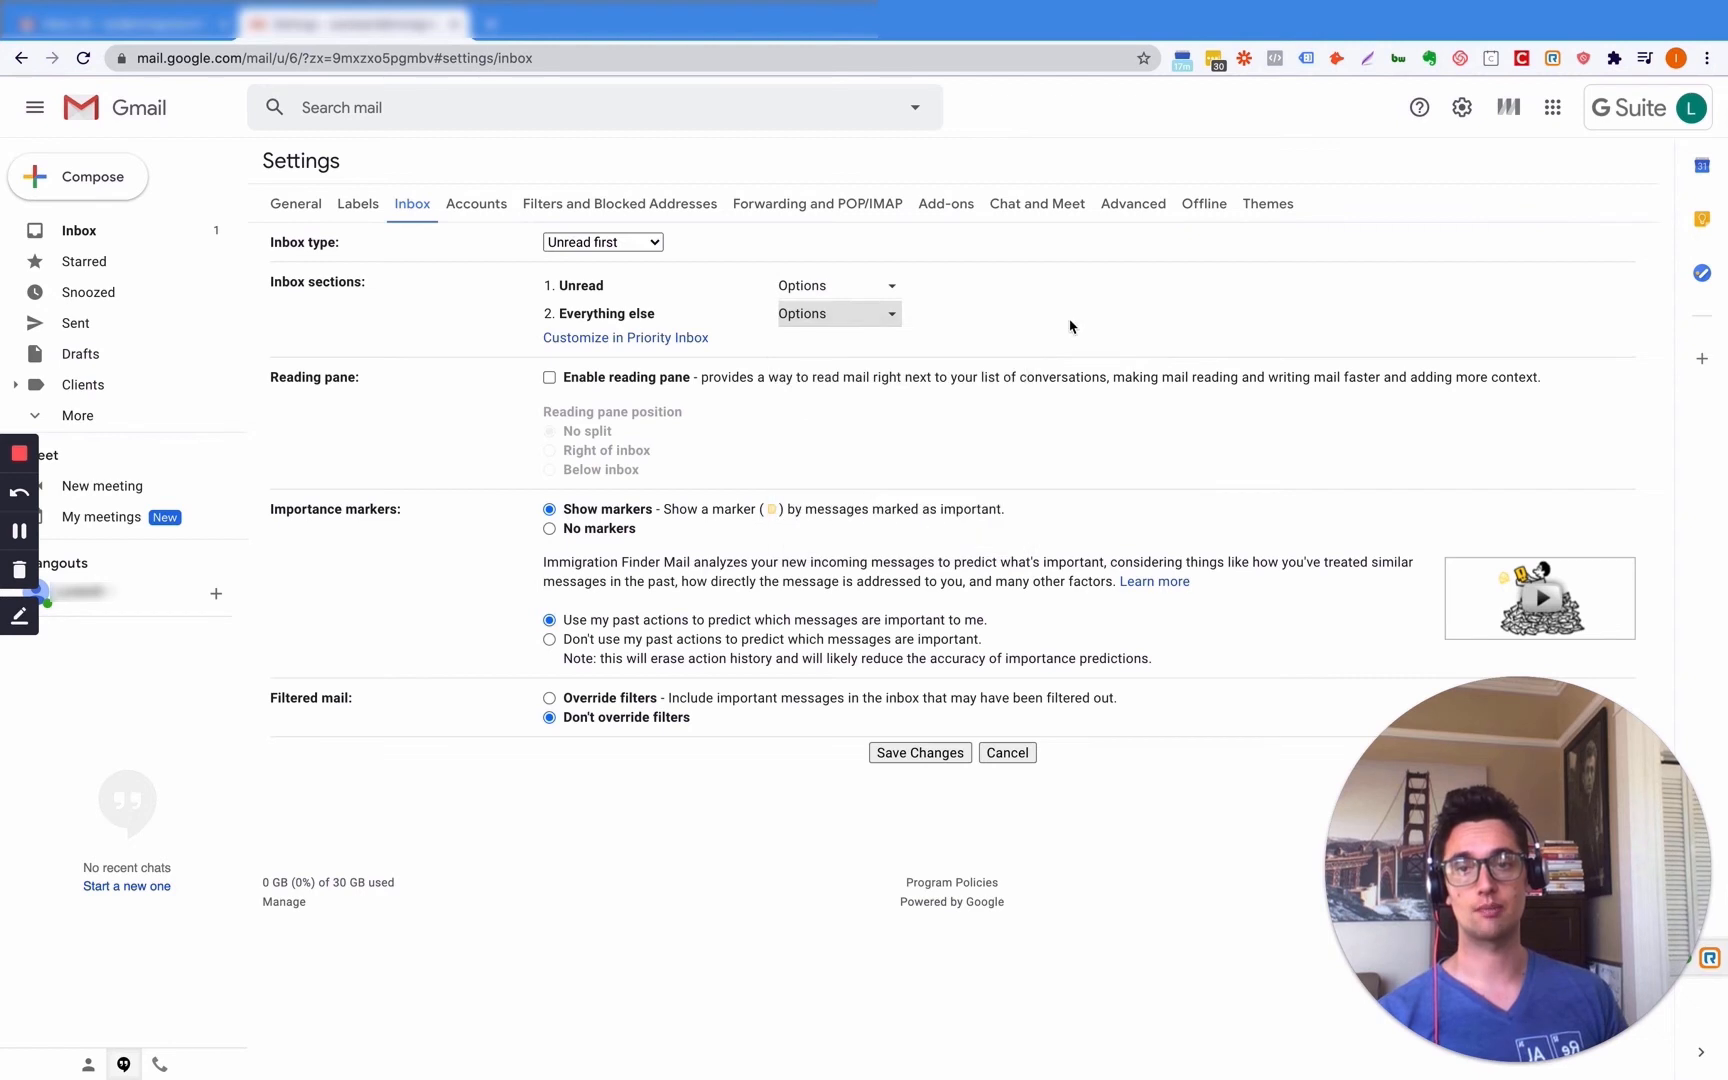
- Enable the reading pane, save the inbox settings, and dismiss the MailTracker prompt
{"action": "left_click", "coordinate": [550, 380]}
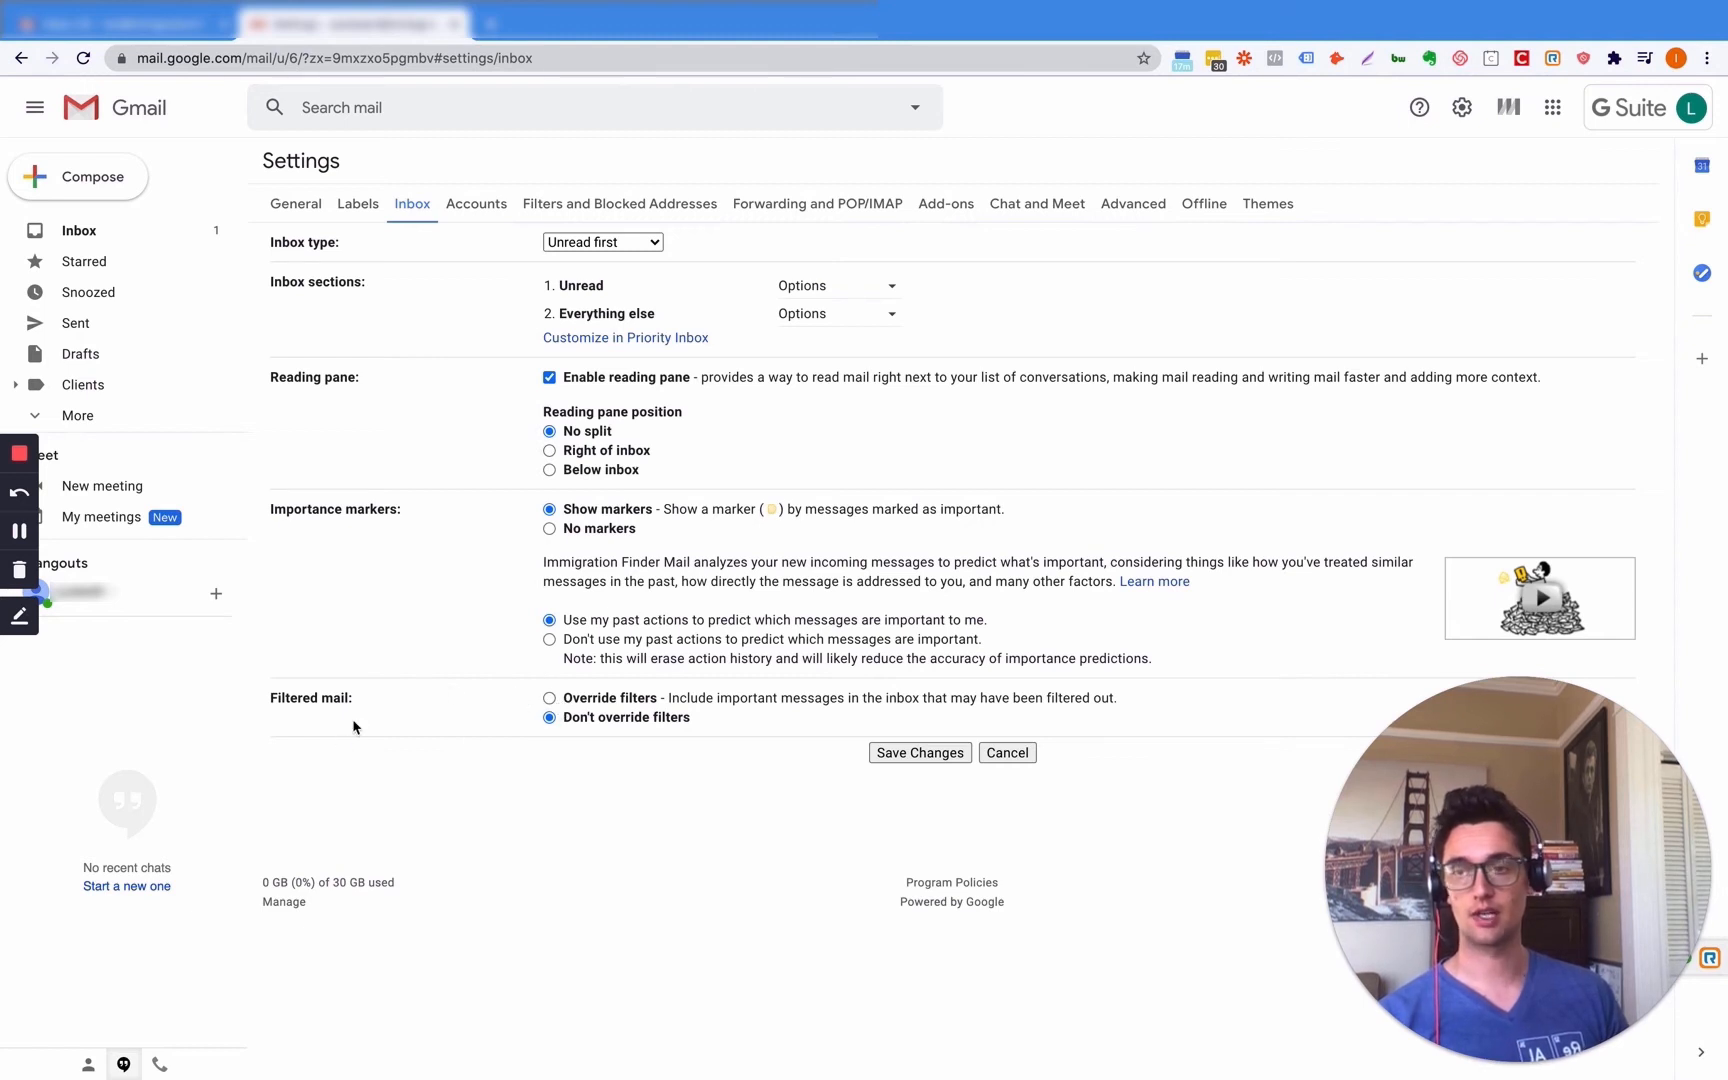
{"action": "left_click", "coordinate": [948, 754]}
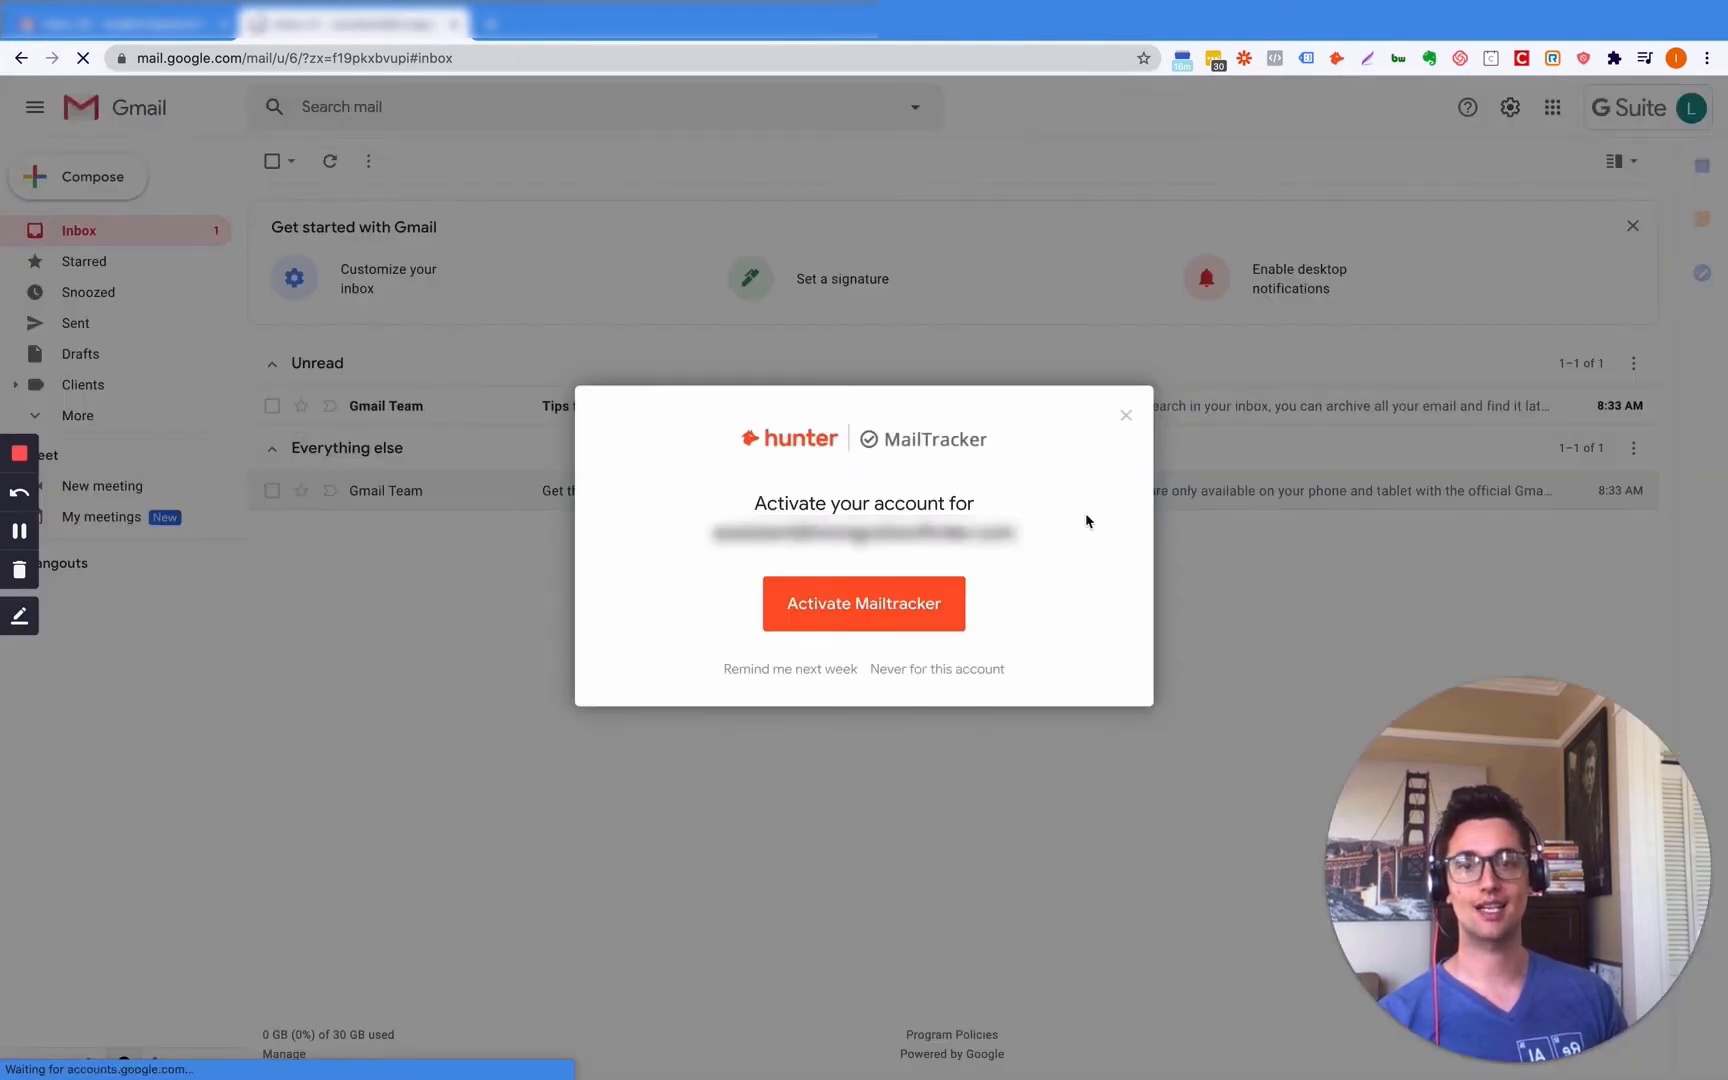
{"action": "left_click", "coordinate": [1126, 416]}
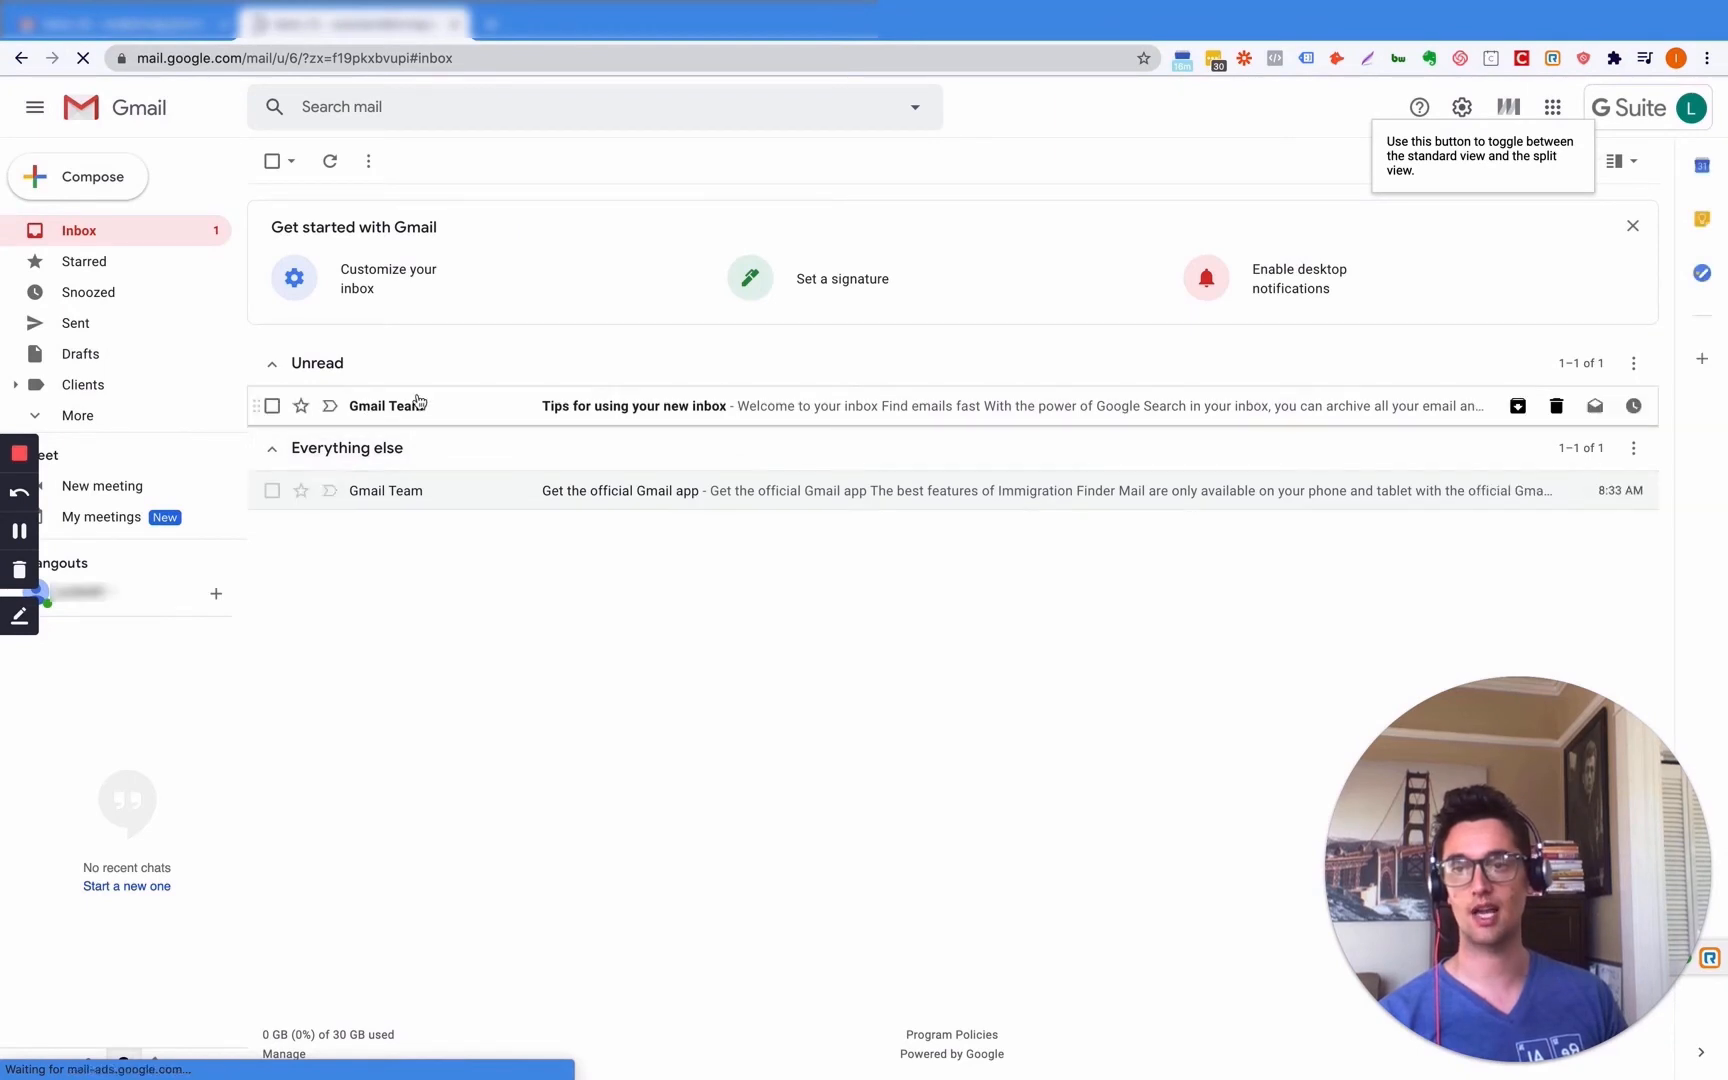
- Open full settings, check the Accounts tab and Google Account page, then show Filters and Blocked Addresses
{"action": "left_click", "coordinate": [1463, 108]}
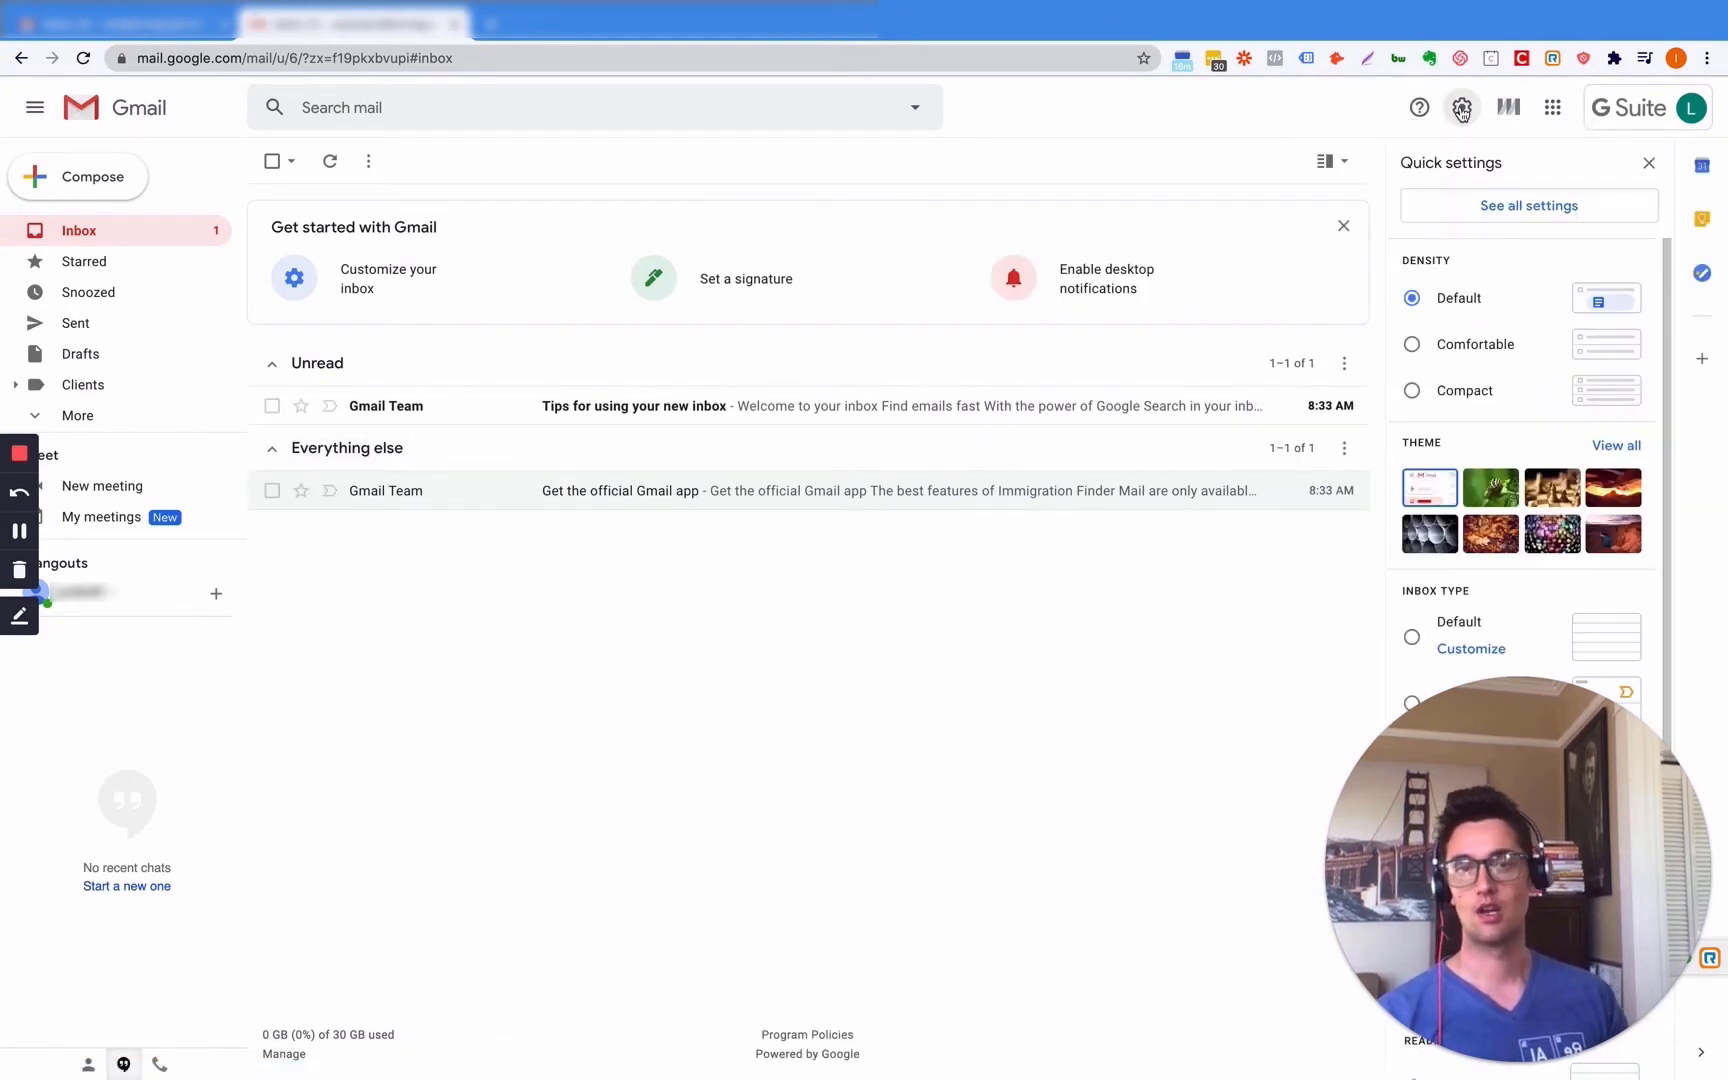
{"action": "left_click", "coordinate": [1527, 207]}
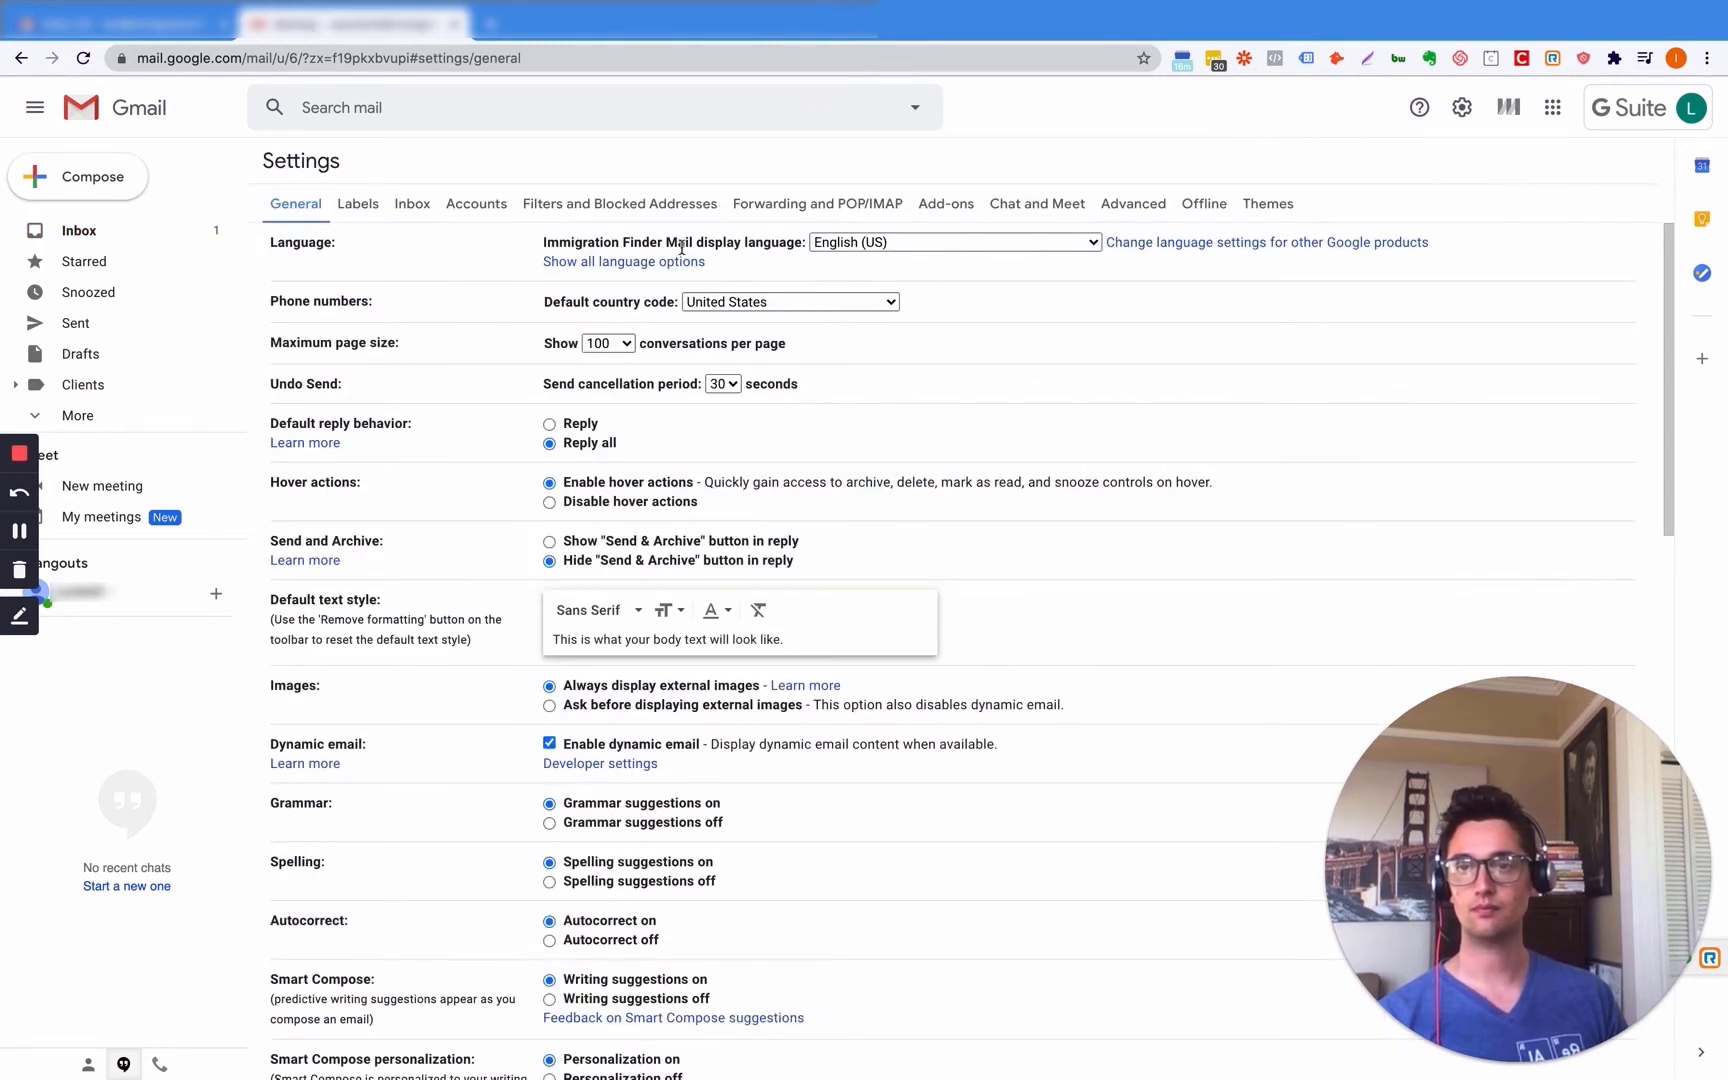
{"action": "left_click", "coordinate": [486, 207]}
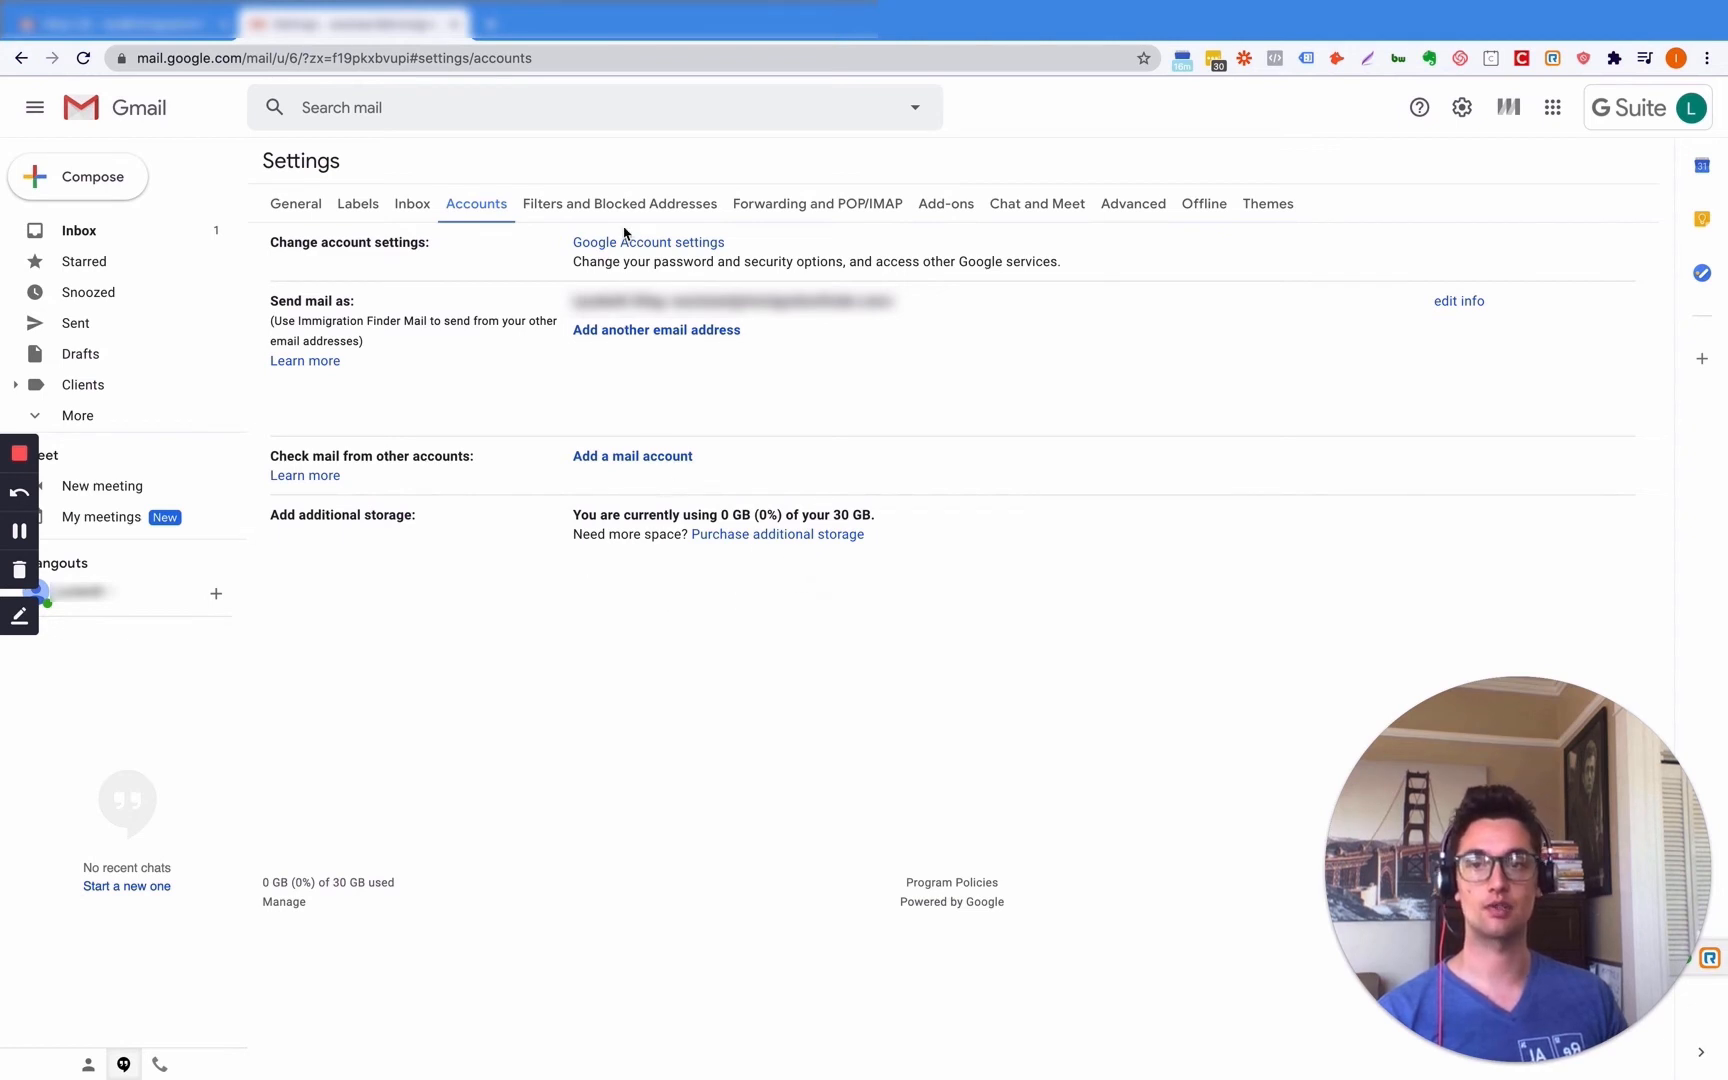
{"action": "left_click", "coordinate": [674, 250]}
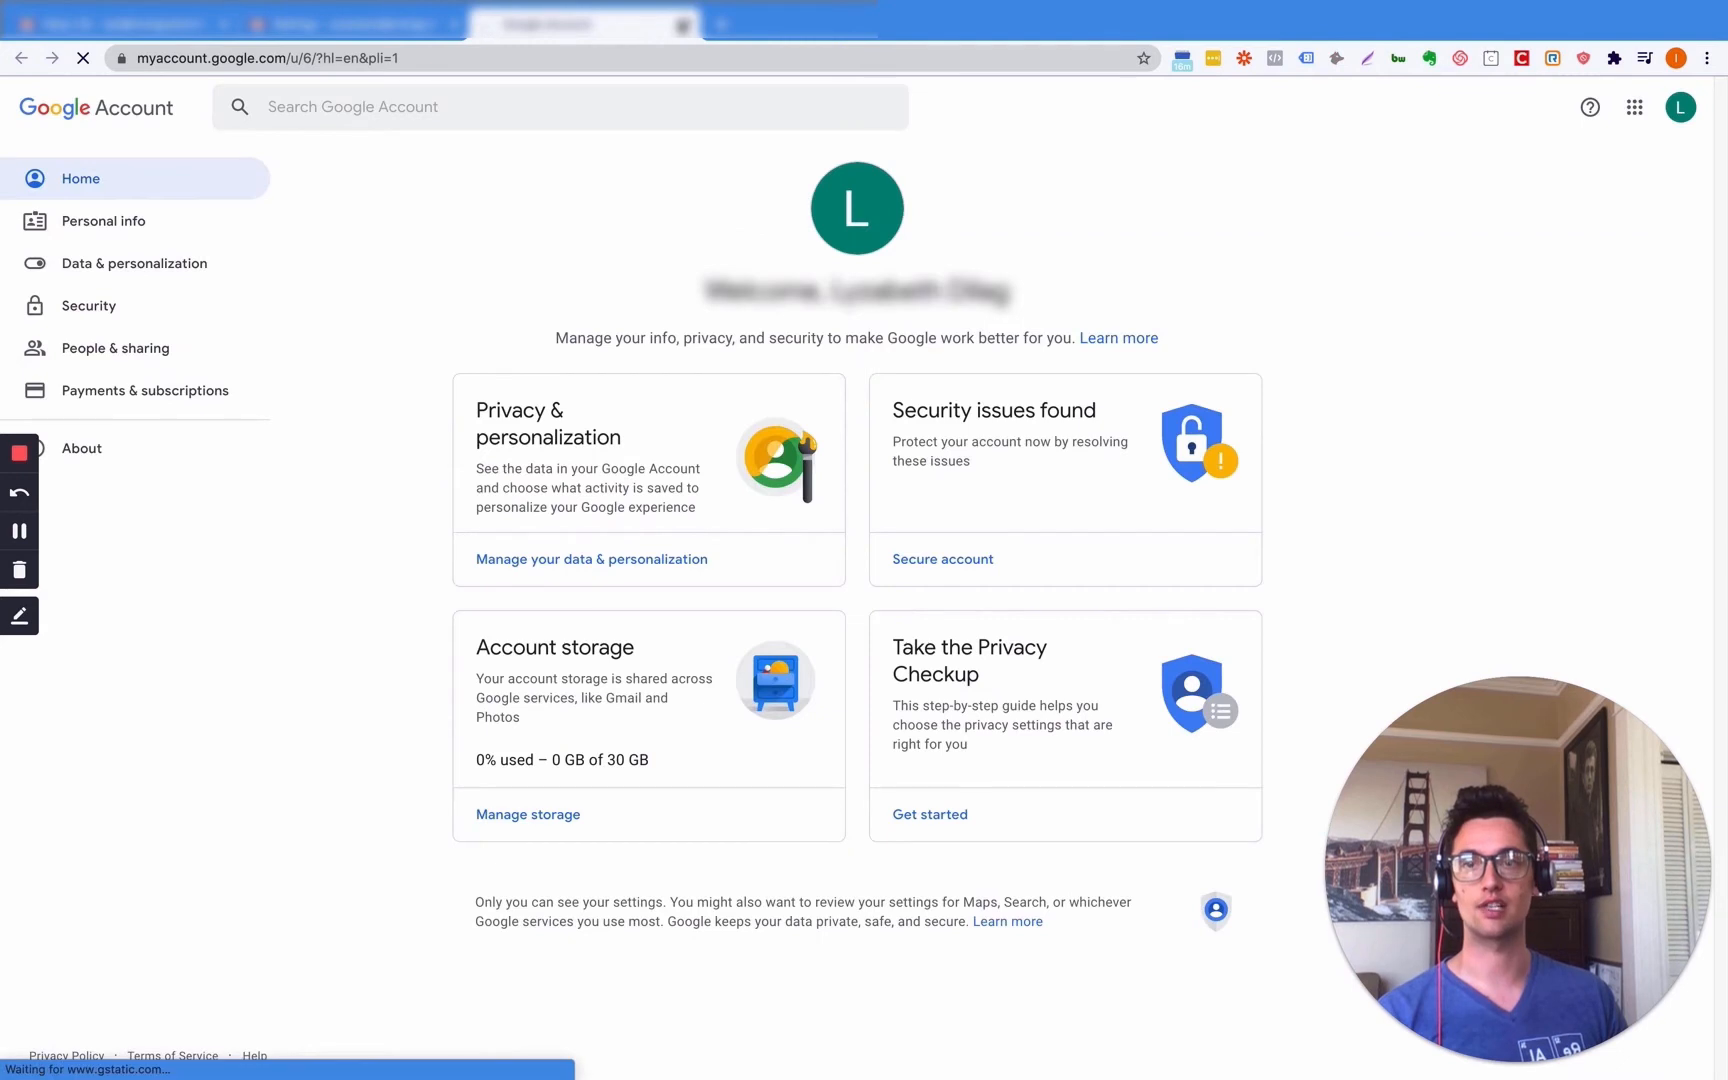
{"action": "left_click", "coordinate": [683, 25]}
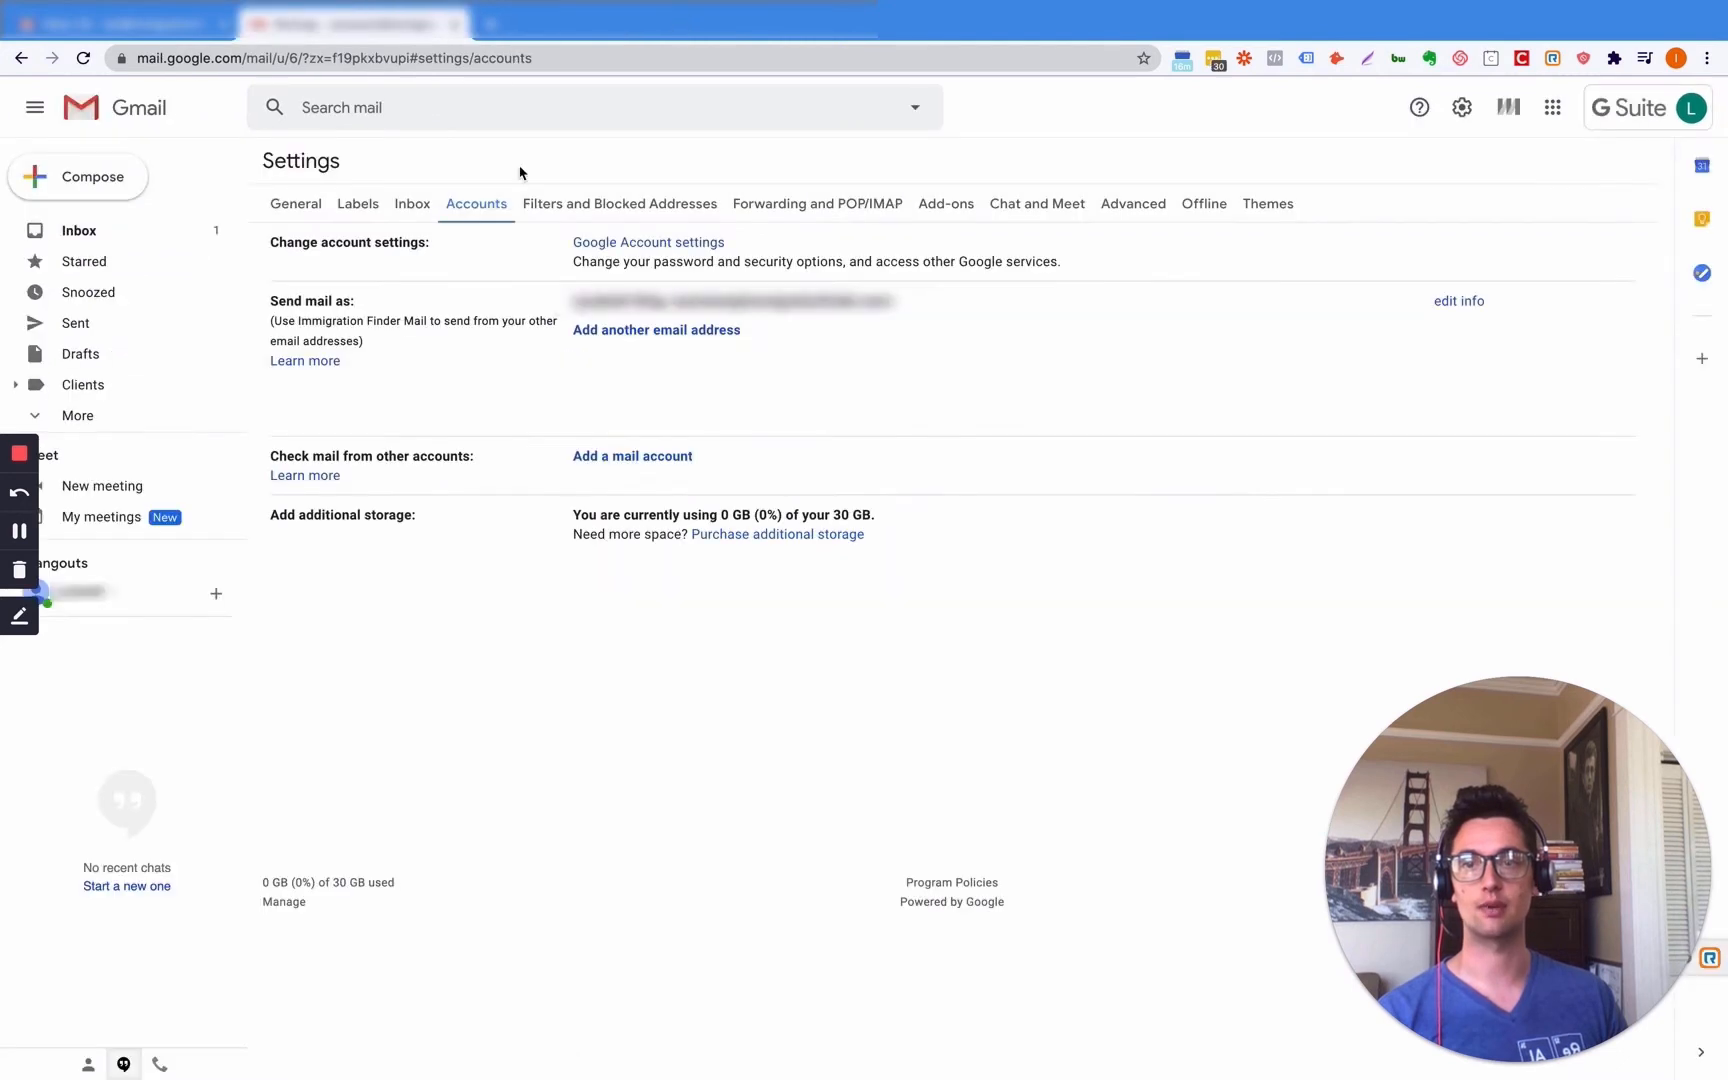
{"action": "left_click", "coordinate": [615, 205]}
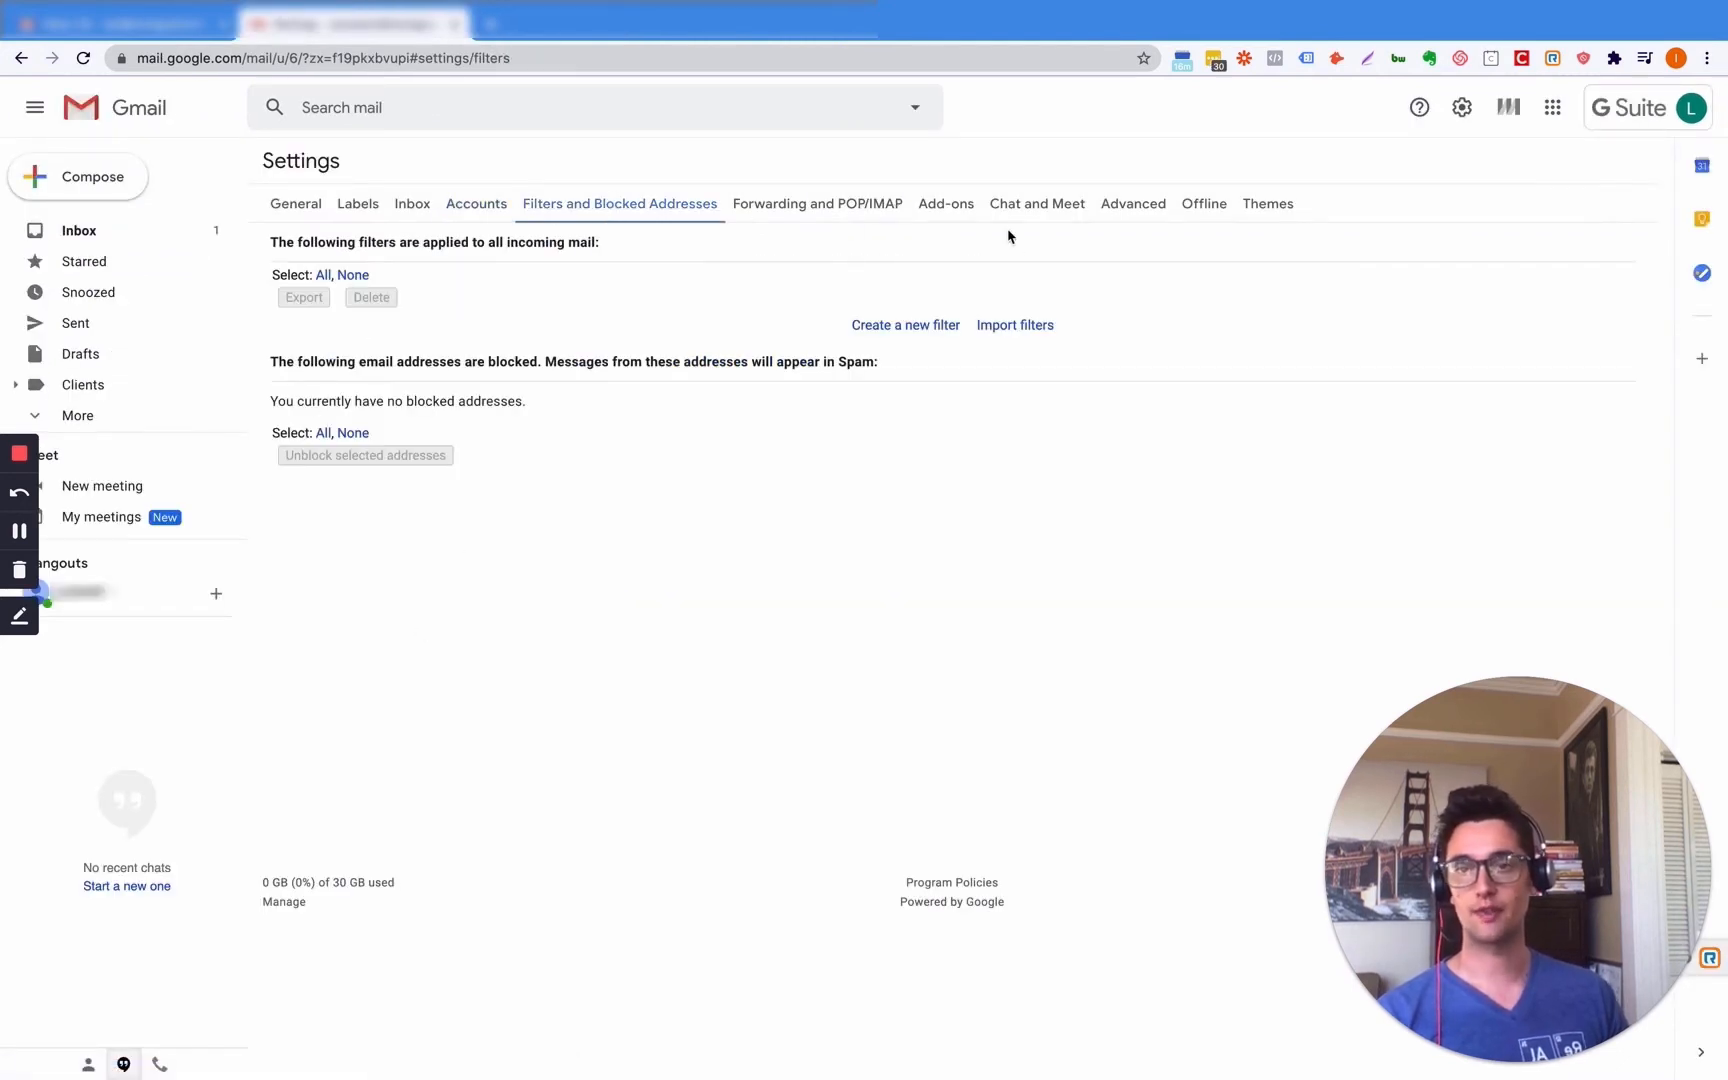
- Draft a filter for the leads sender's domain with 'New Leads', then expand the Clients sublabels
{"action": "left_click", "coordinate": [924, 327]}
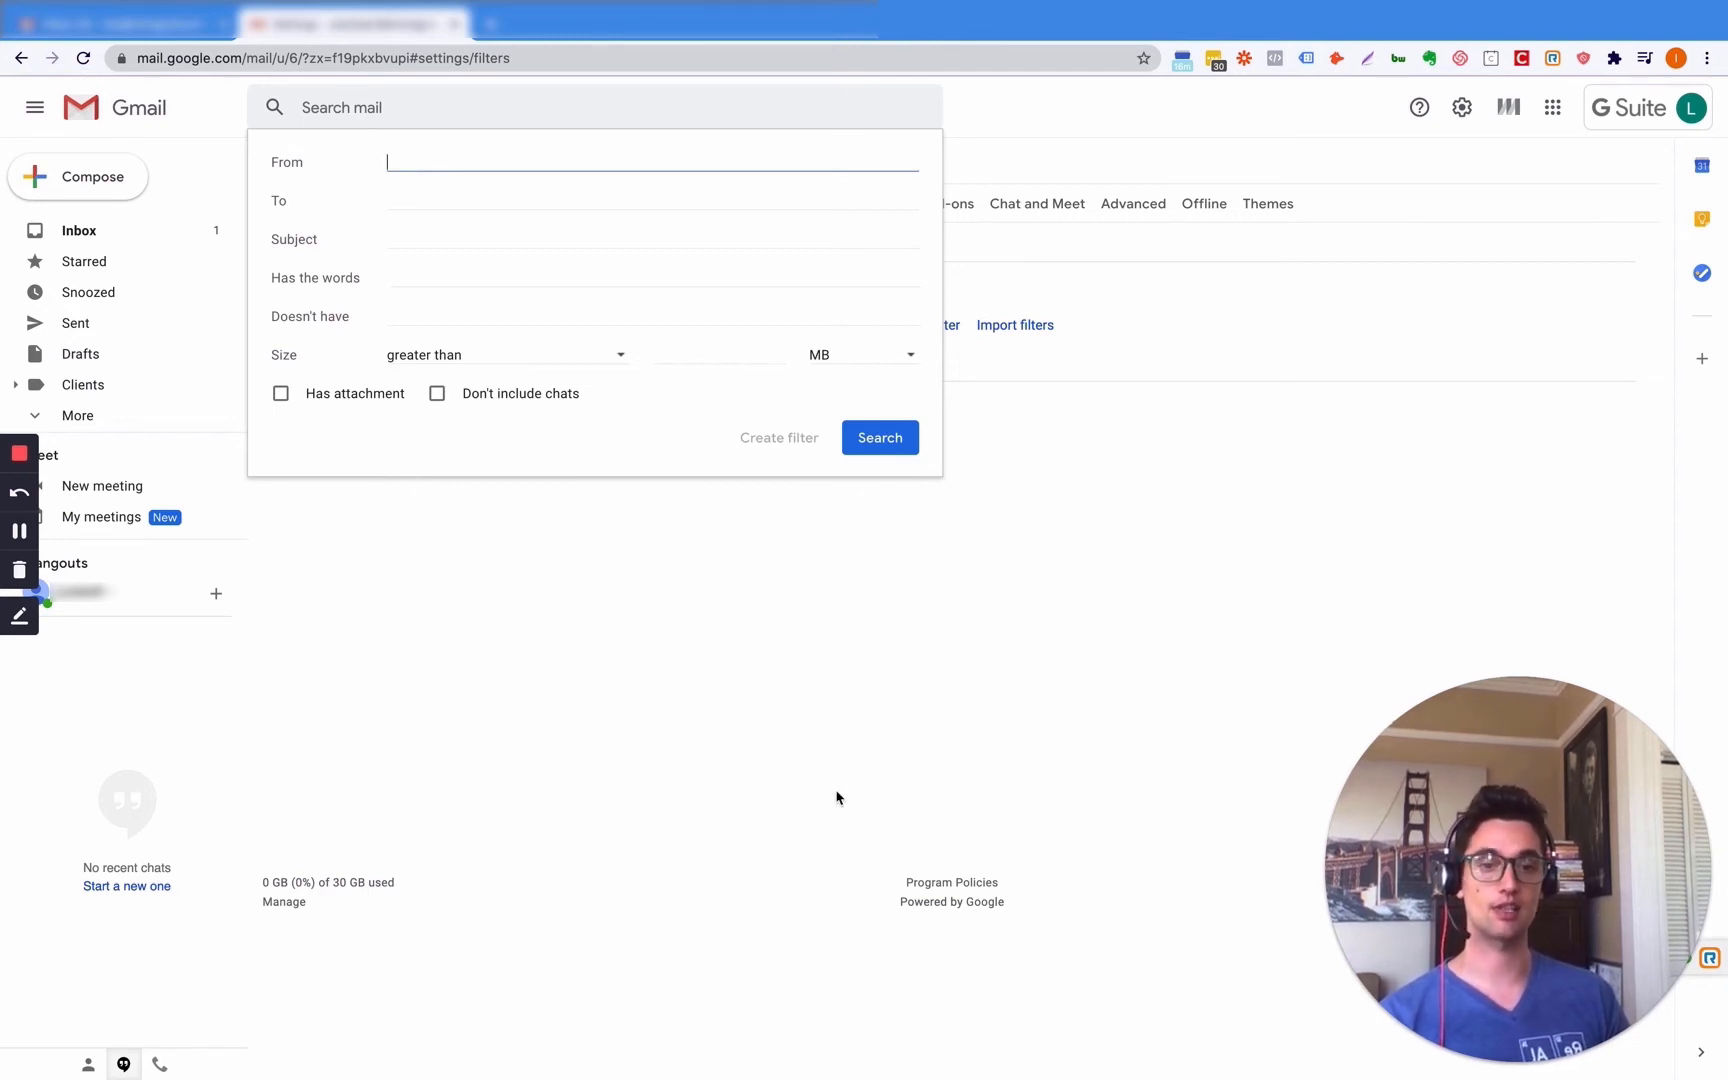
{"action": "type", "text": "l"}
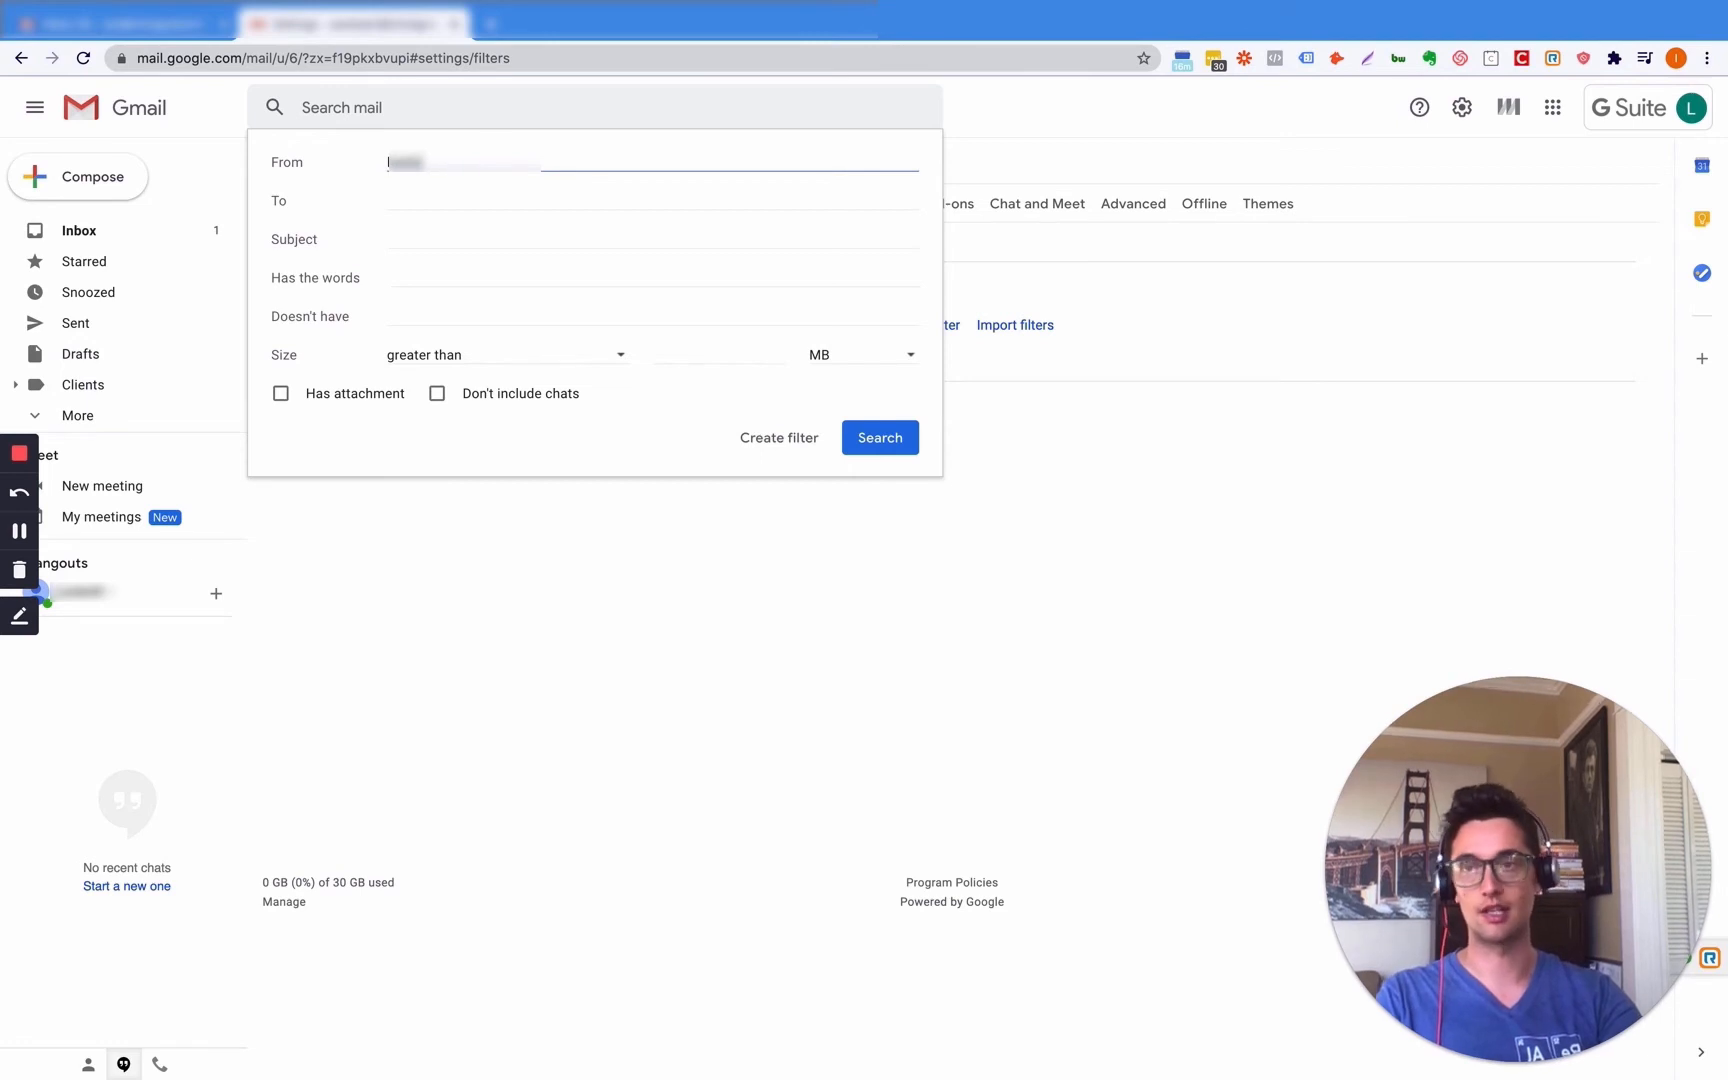
{"action": "type", "text": "ail"}
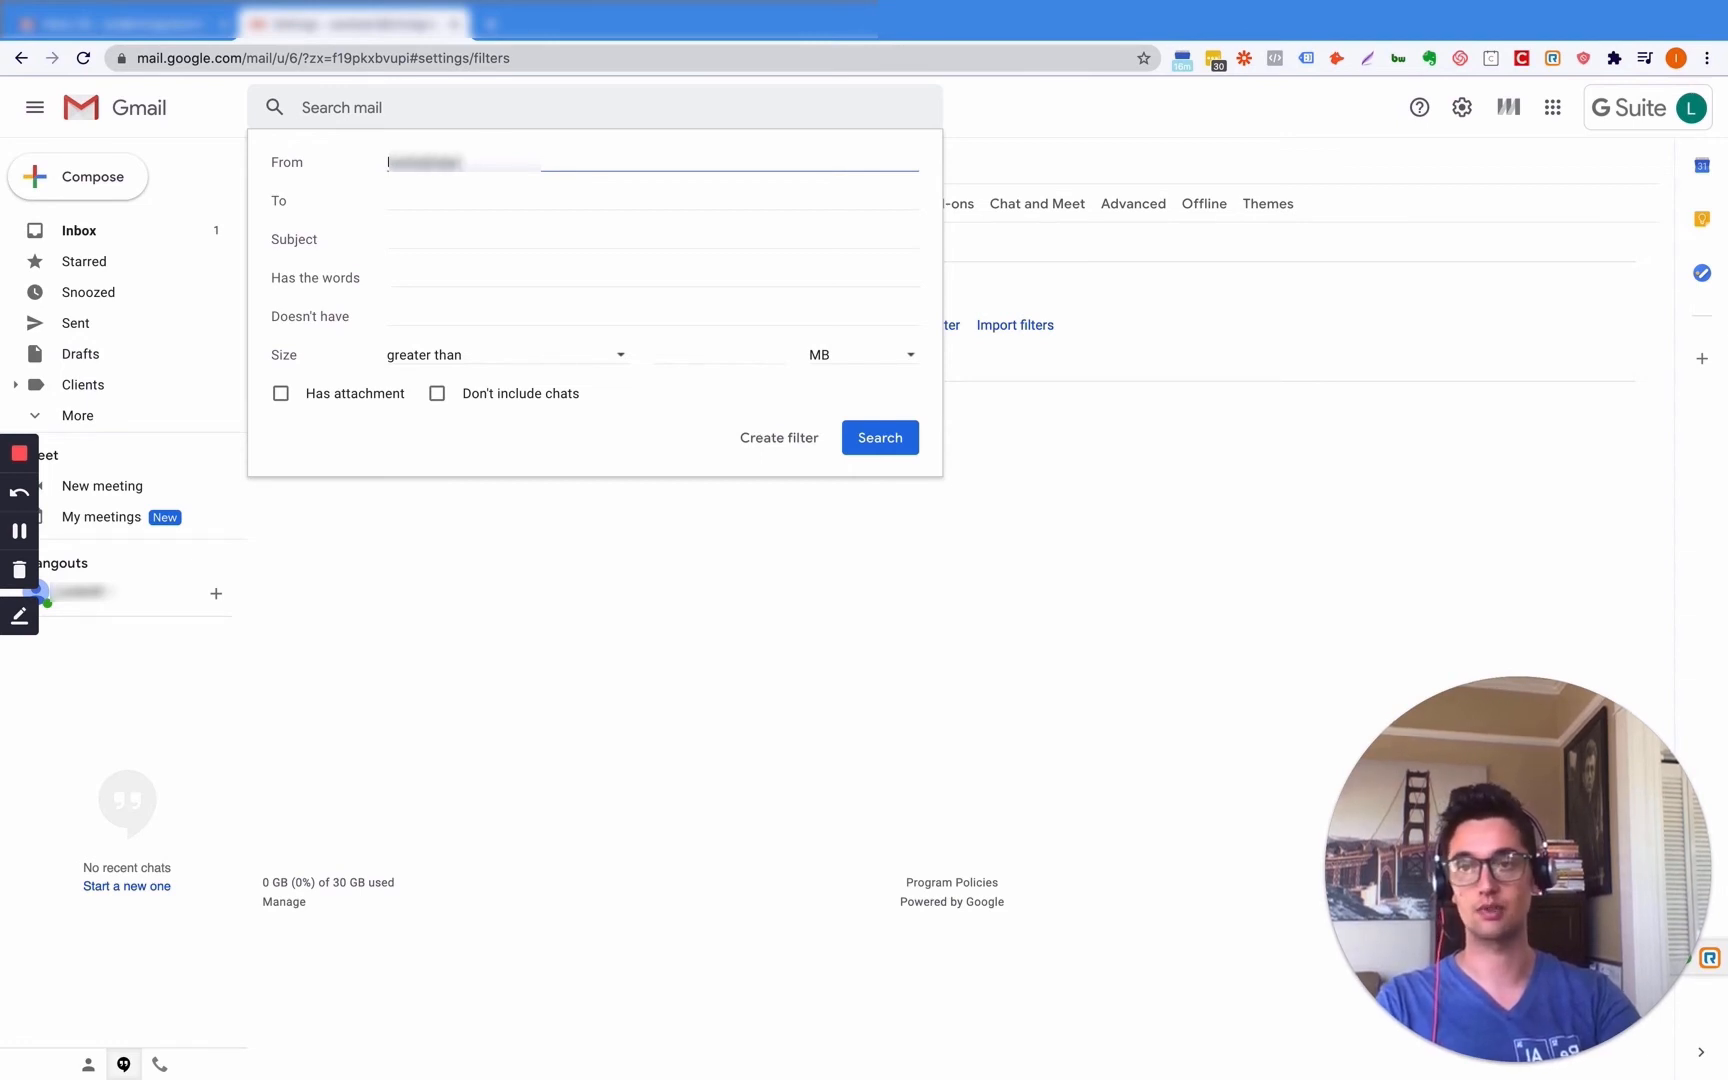
{"action": "type", "text": "com"}
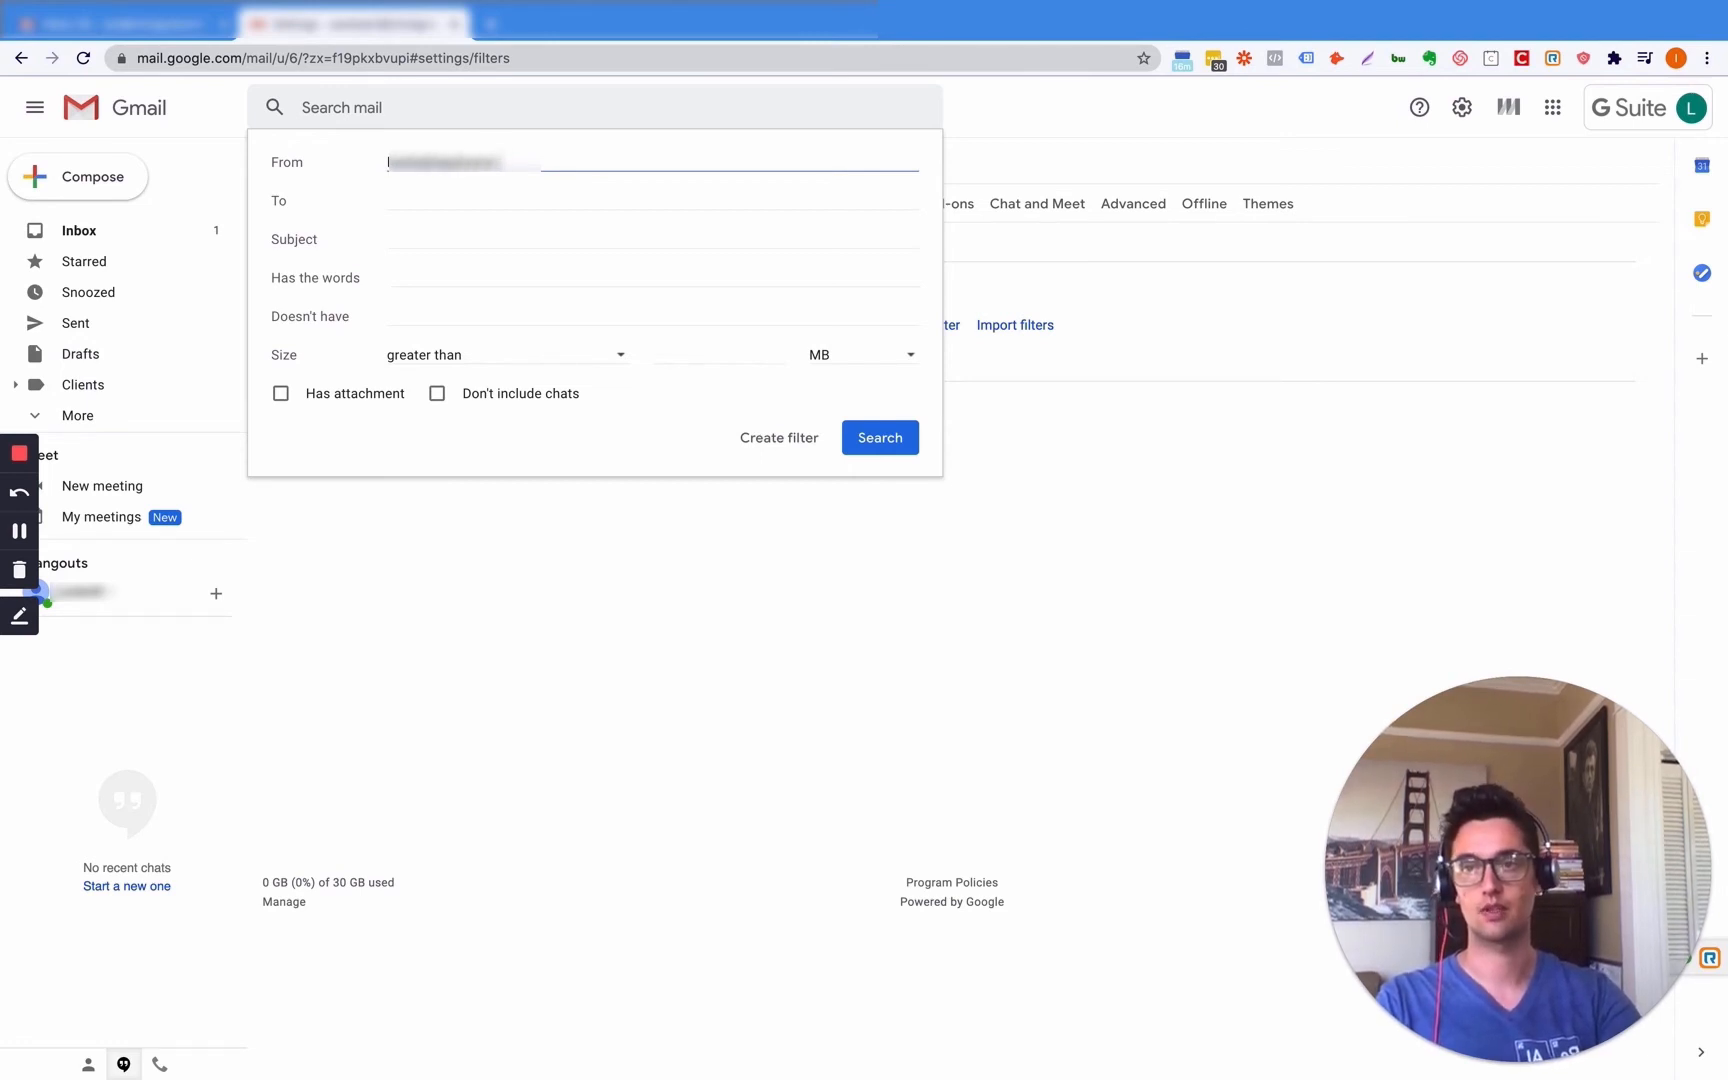
{"action": "type", "text": ".com"}
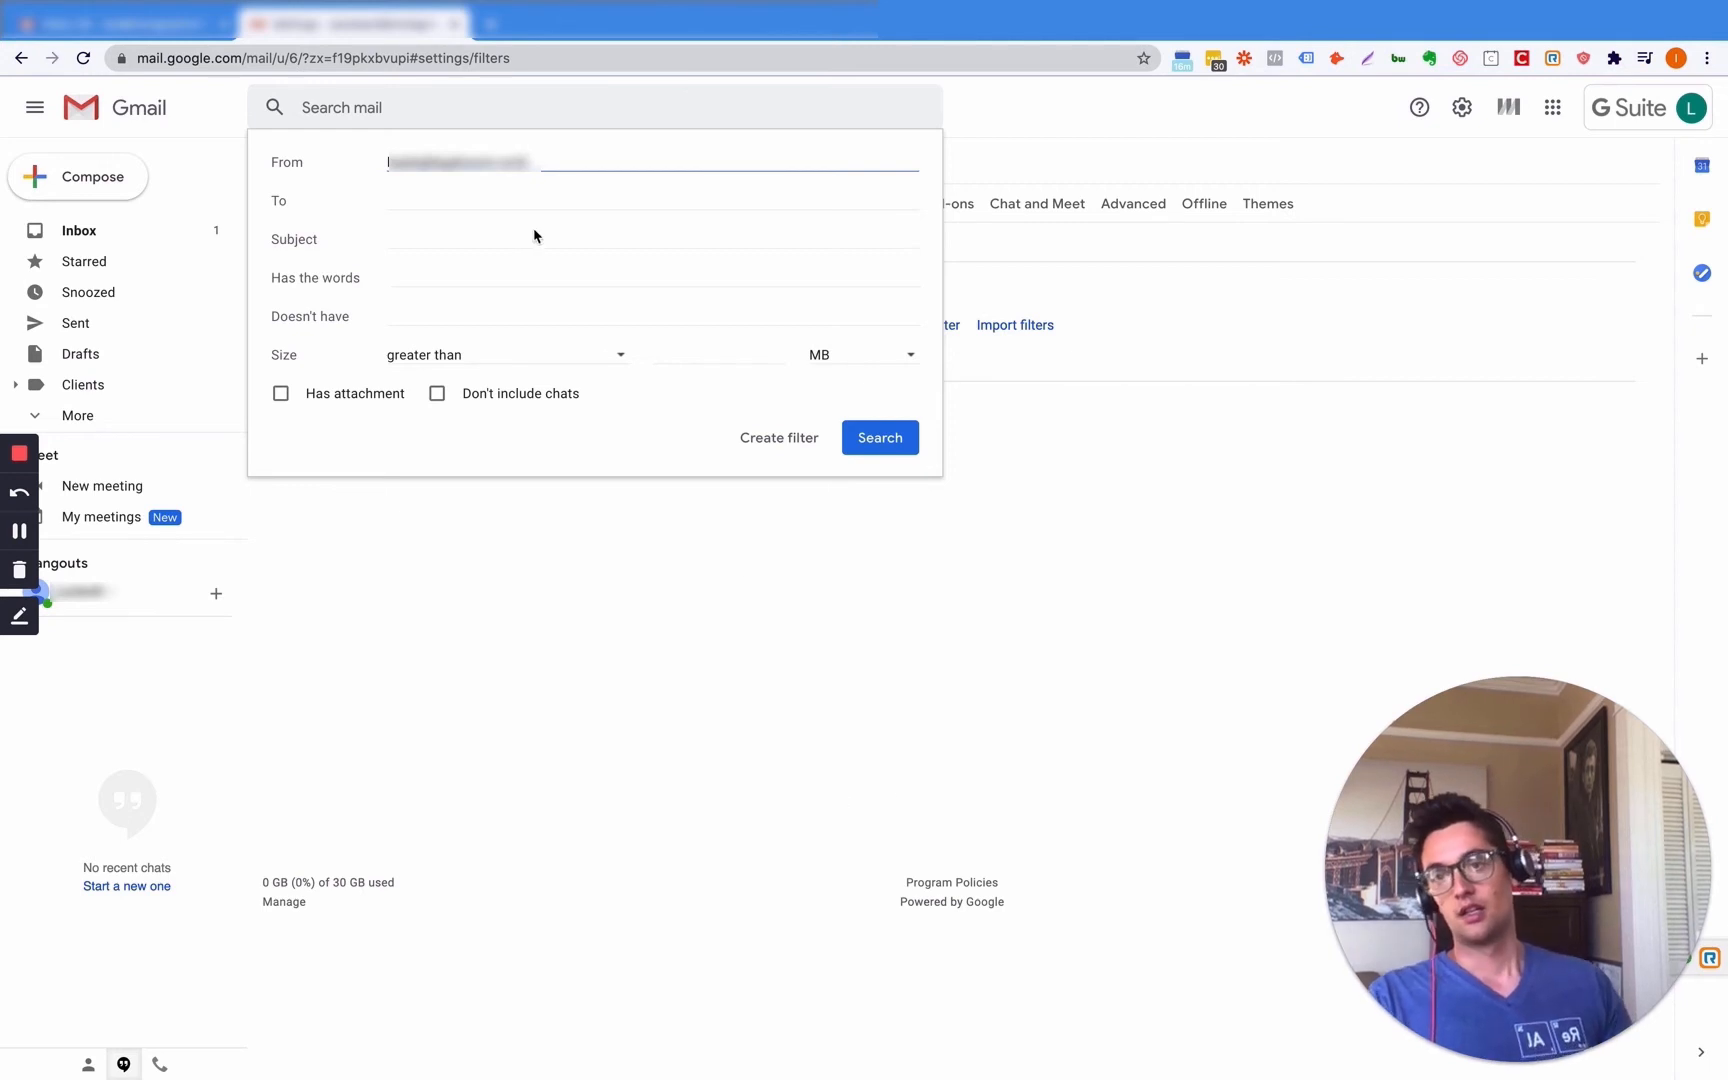
{"action": "left_click", "coordinate": [425, 269]}
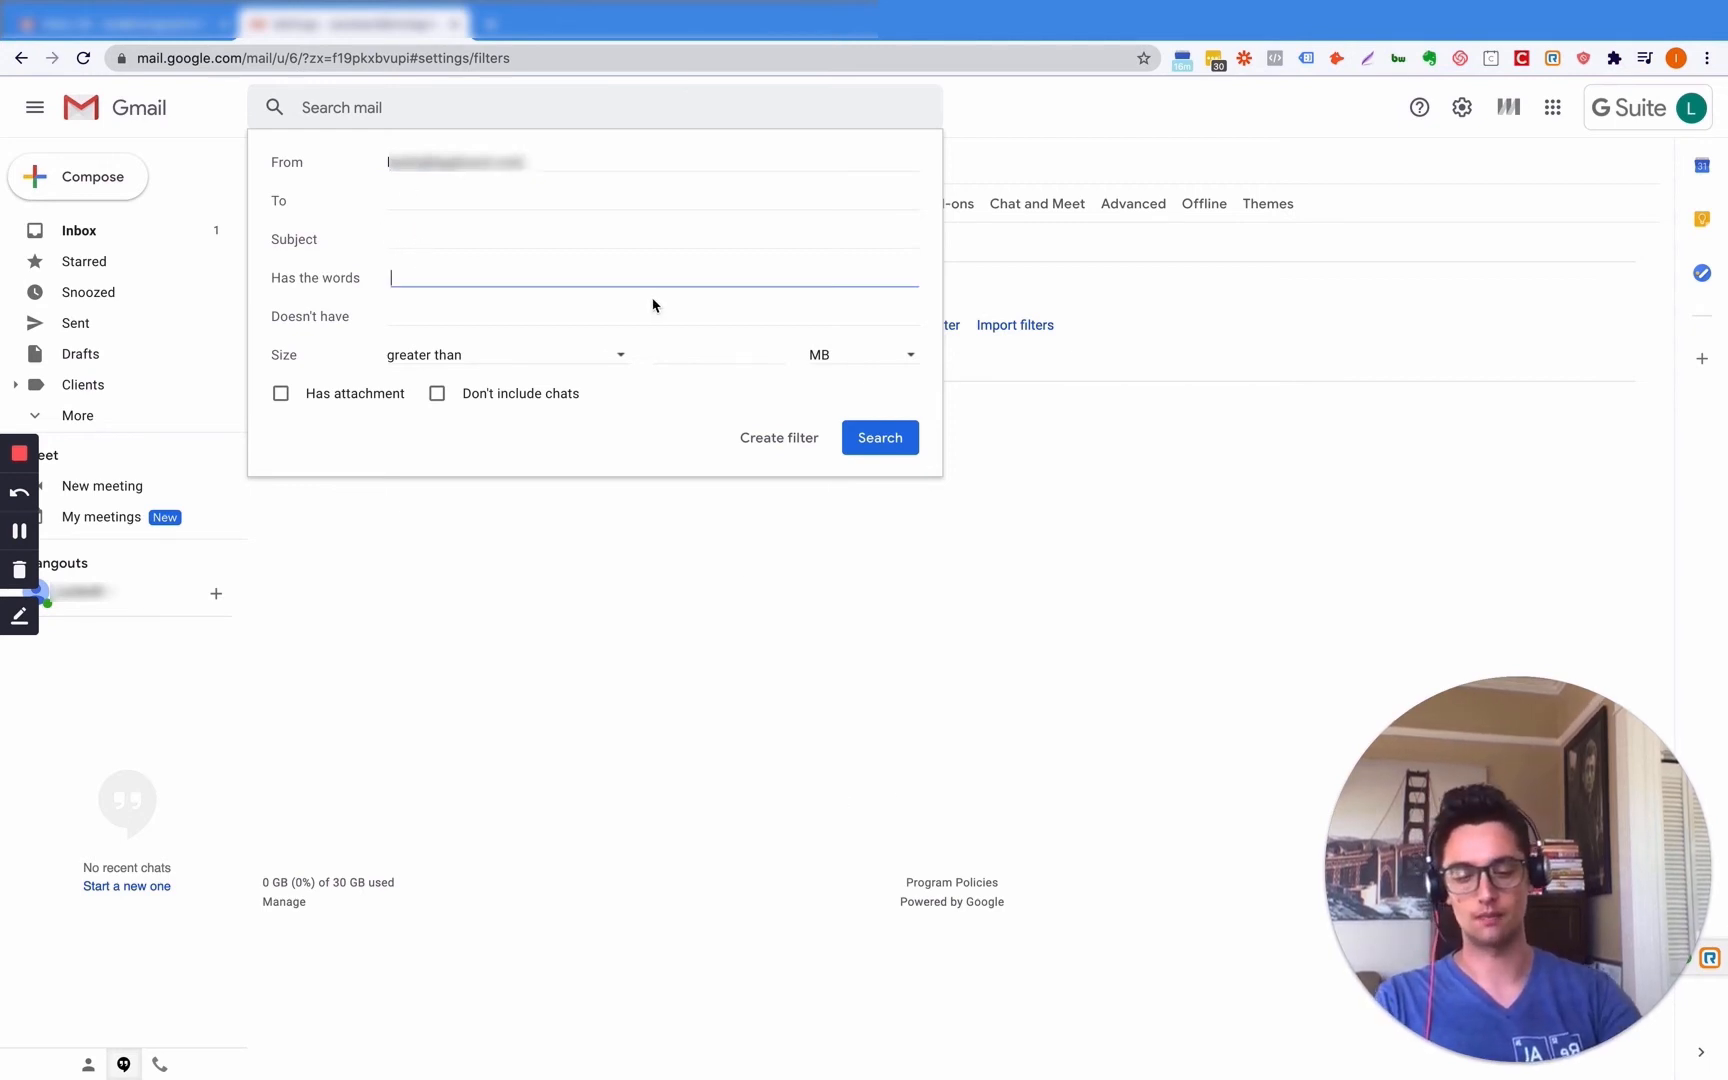
{"action": "type", "text": "New Lea"}
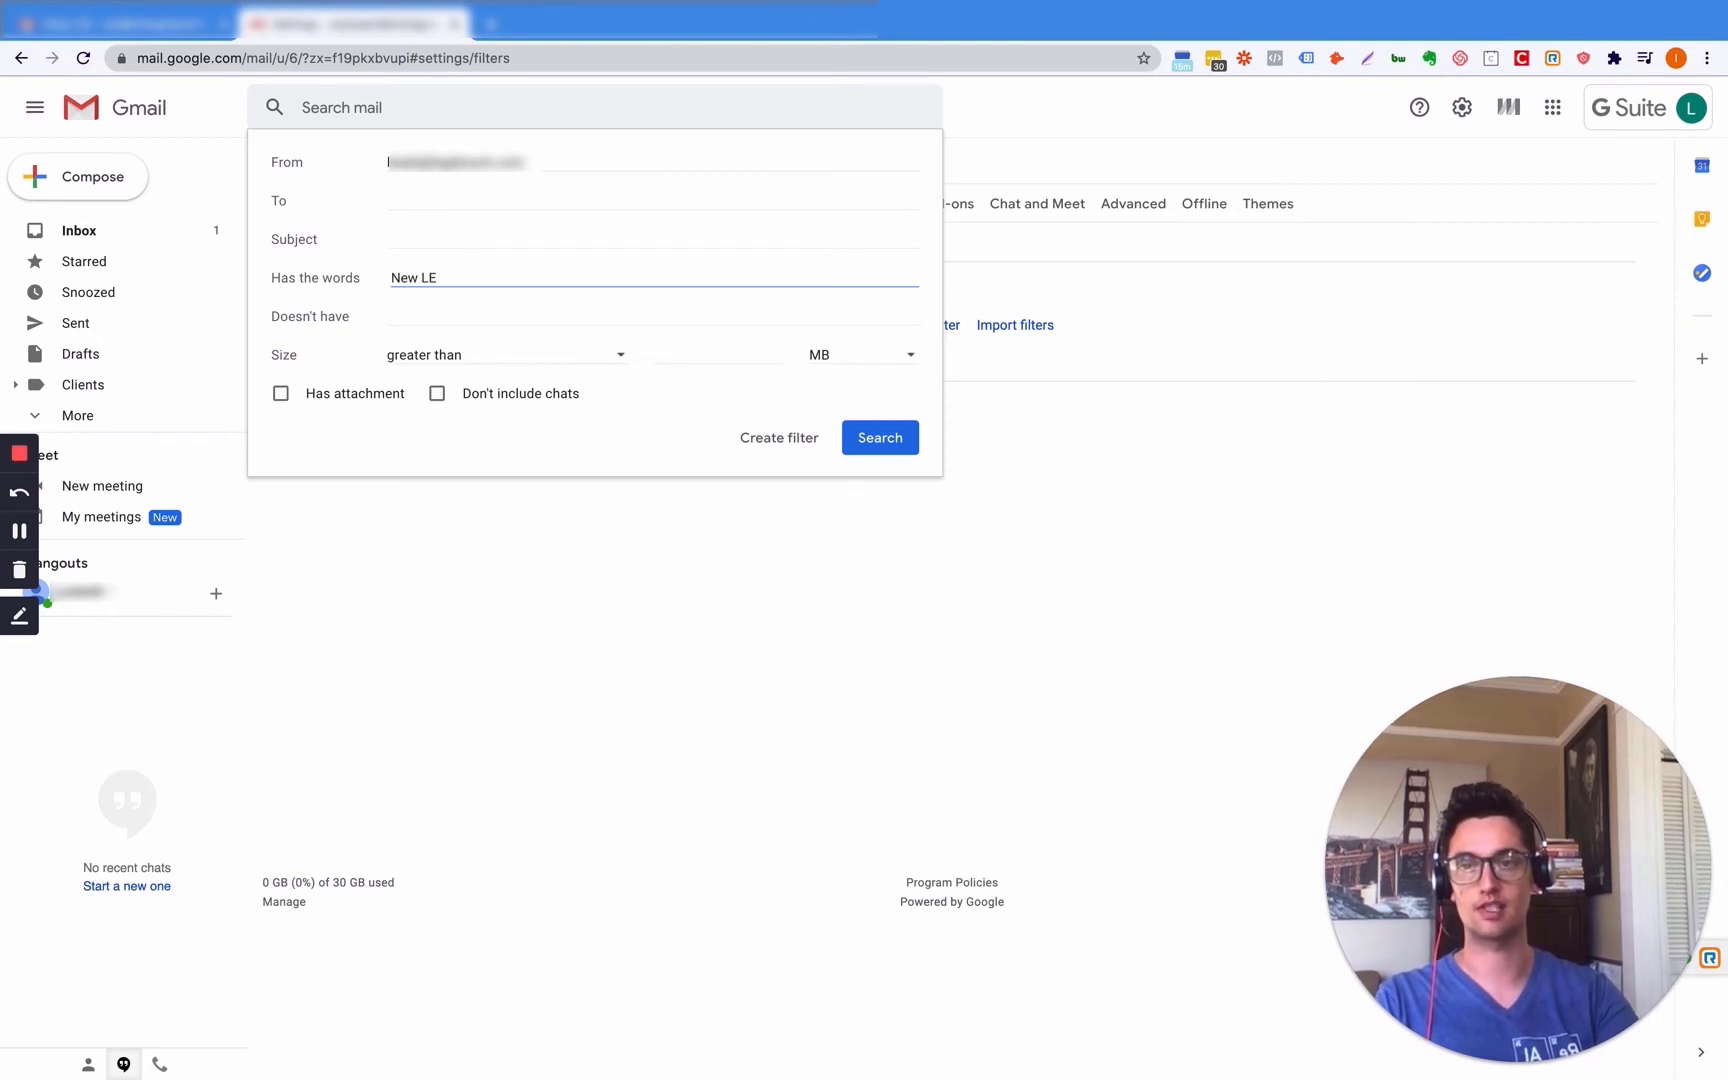
{"action": "type", "text": "ds"}
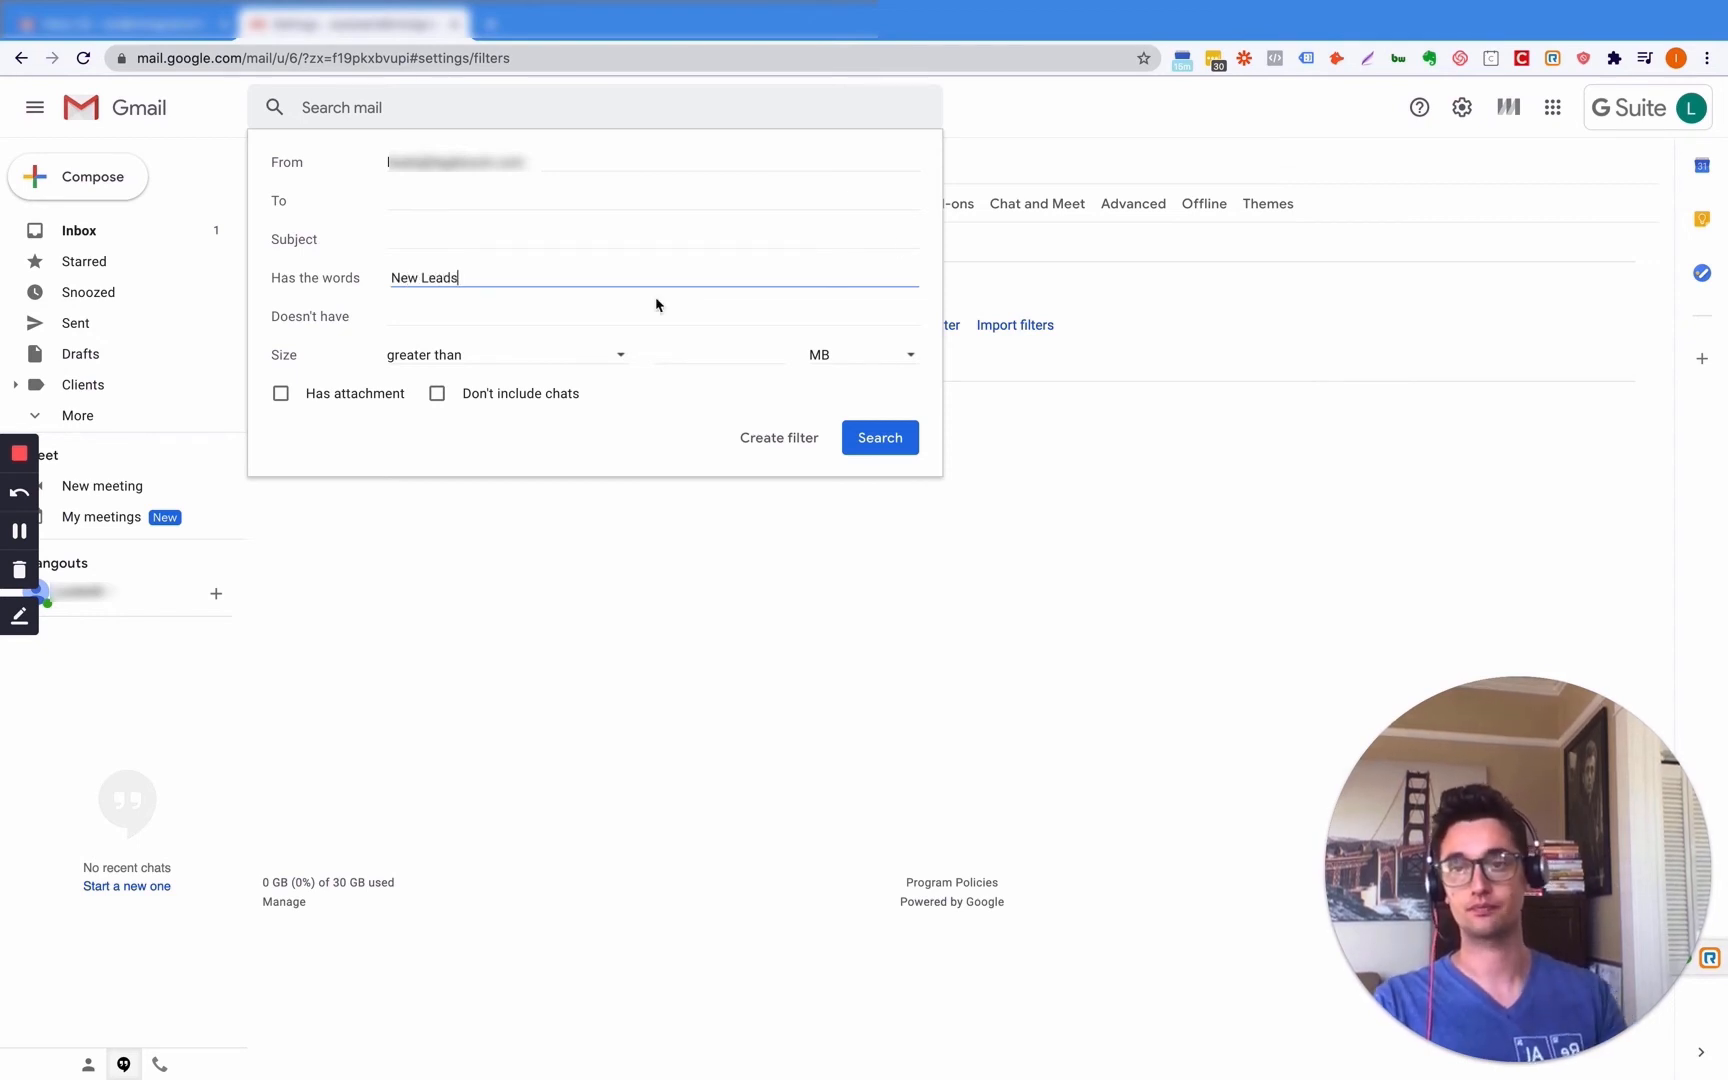
{"action": "left_click", "coordinate": [758, 437]}
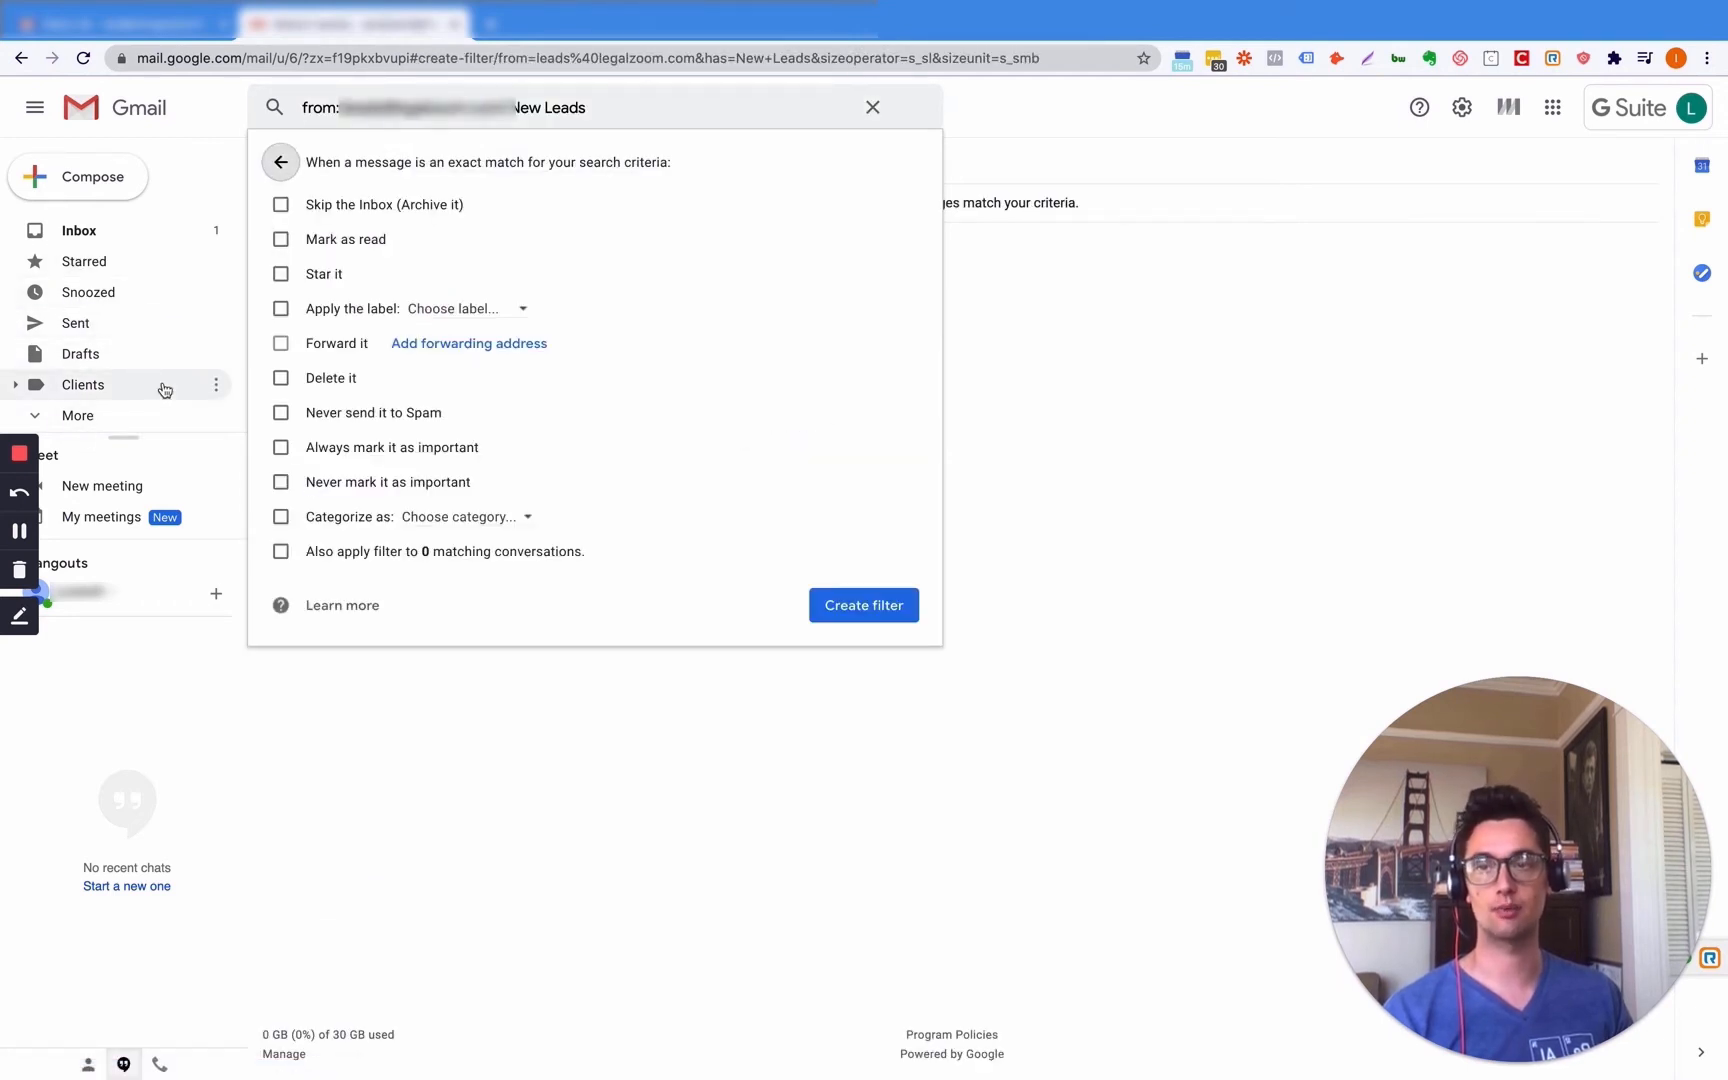
{"action": "left_click", "coordinate": [16, 386]}
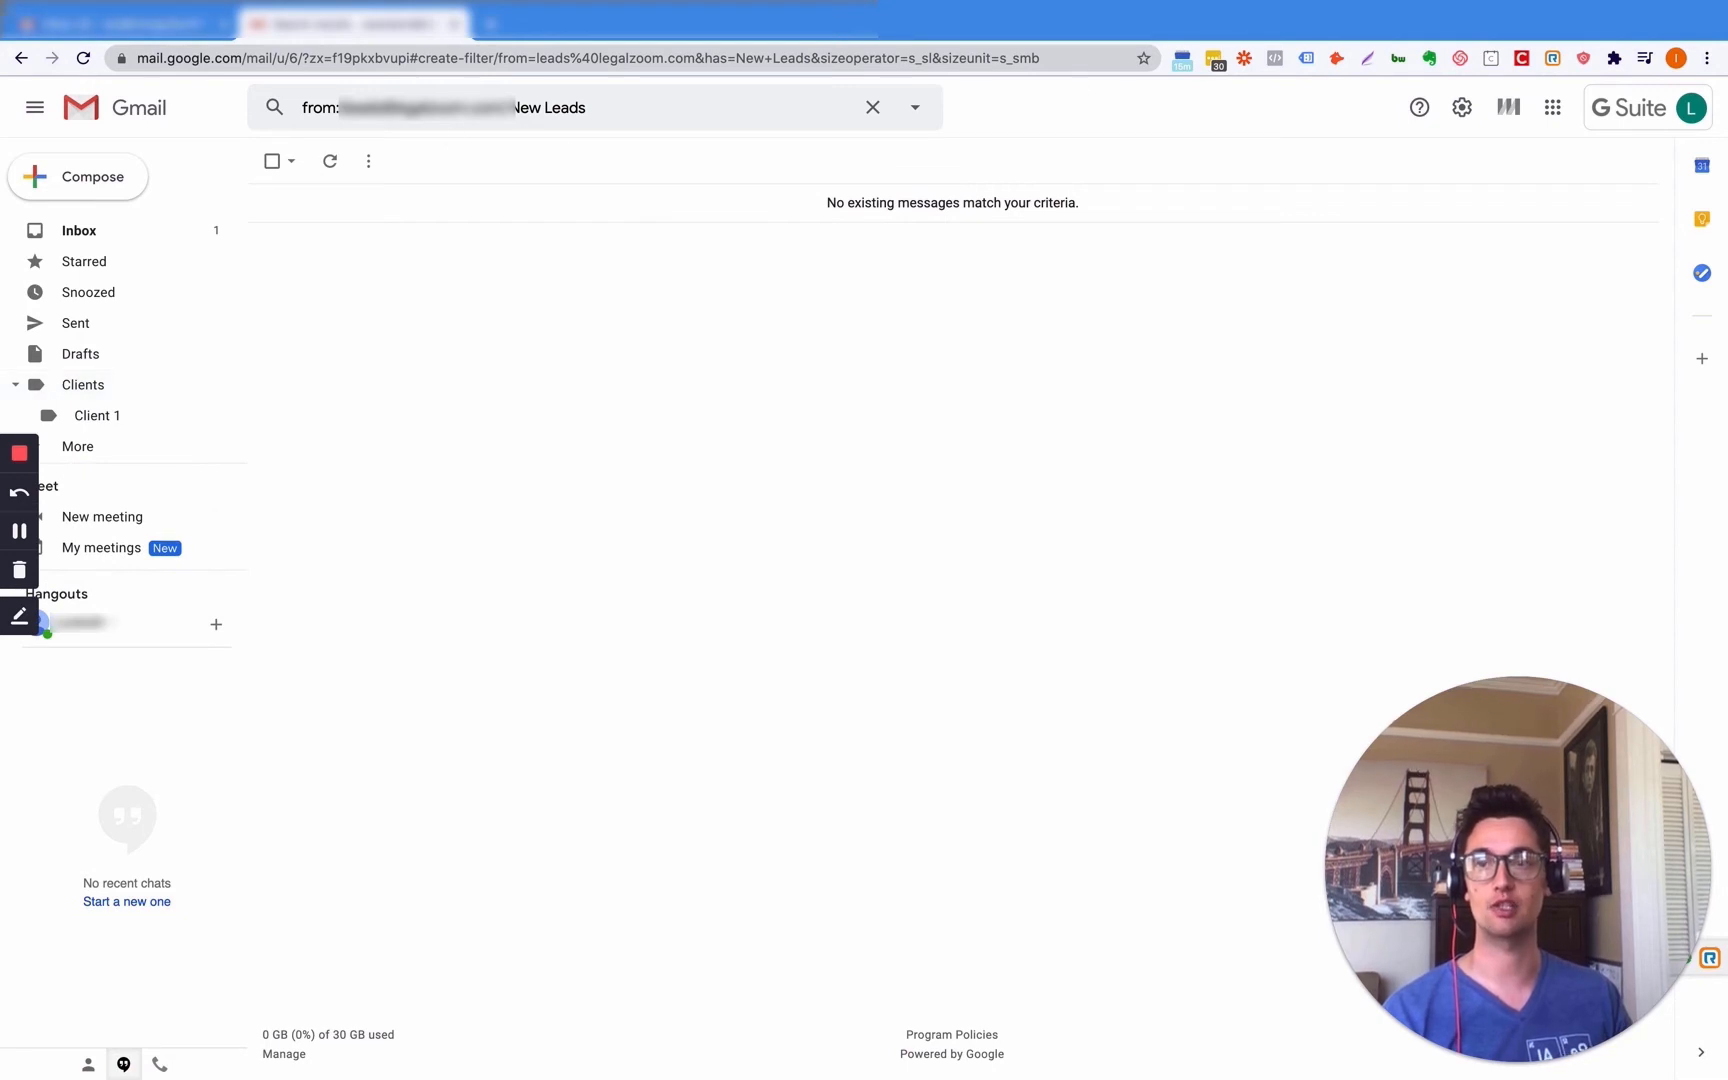
- Go to Settings > Filters and Blocked Addresses and start a new filter
{"action": "left_click", "coordinate": [1461, 107]}
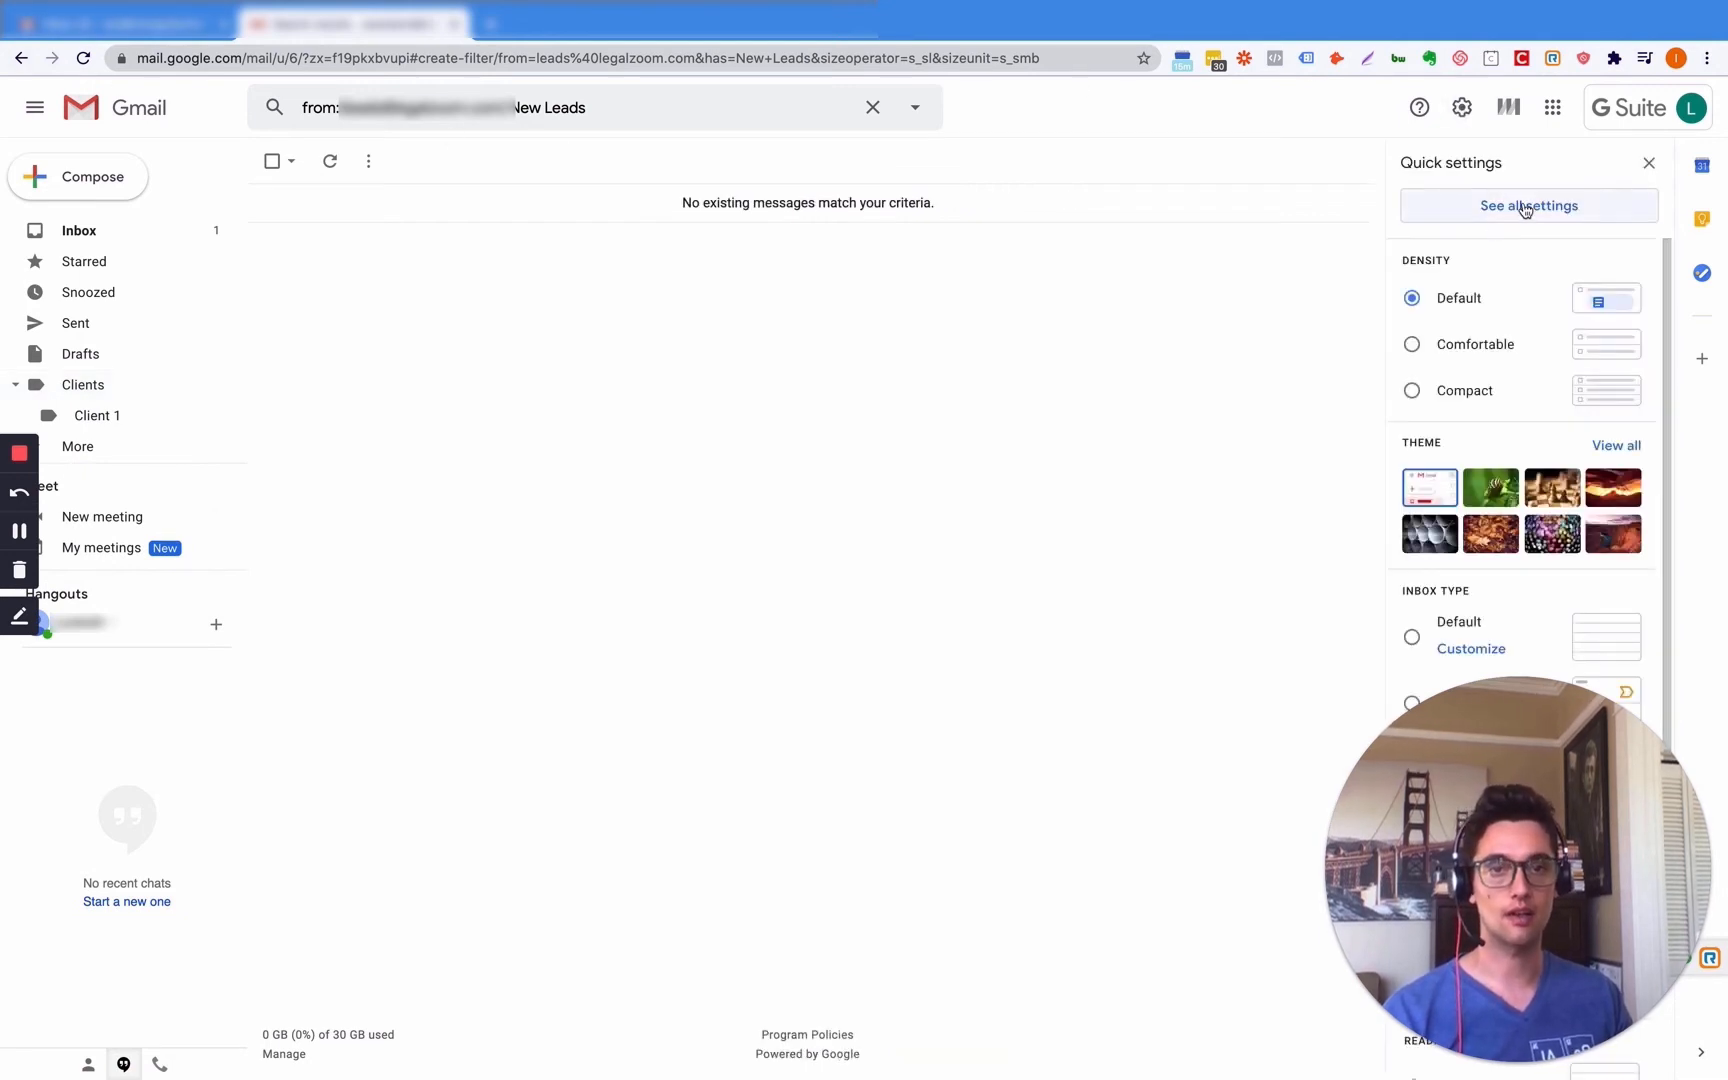
{"action": "left_click", "coordinate": [1523, 205]}
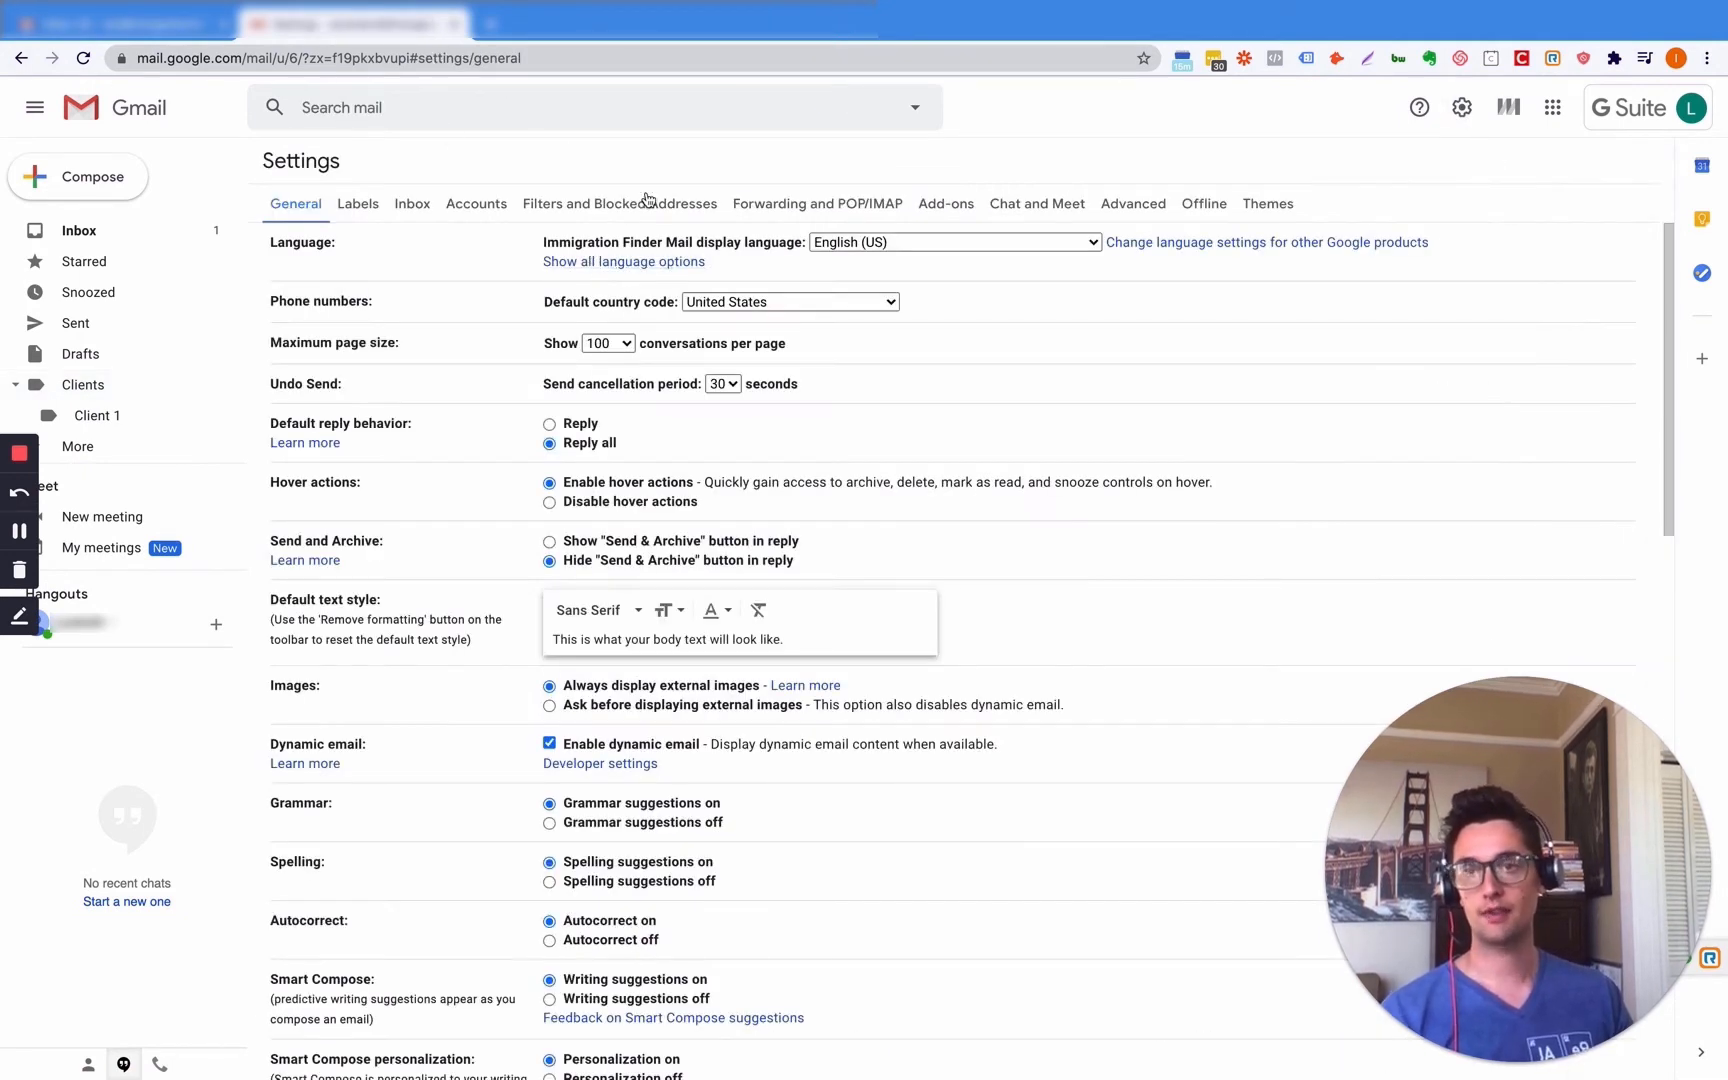
{"action": "left_click", "coordinate": [647, 203]}
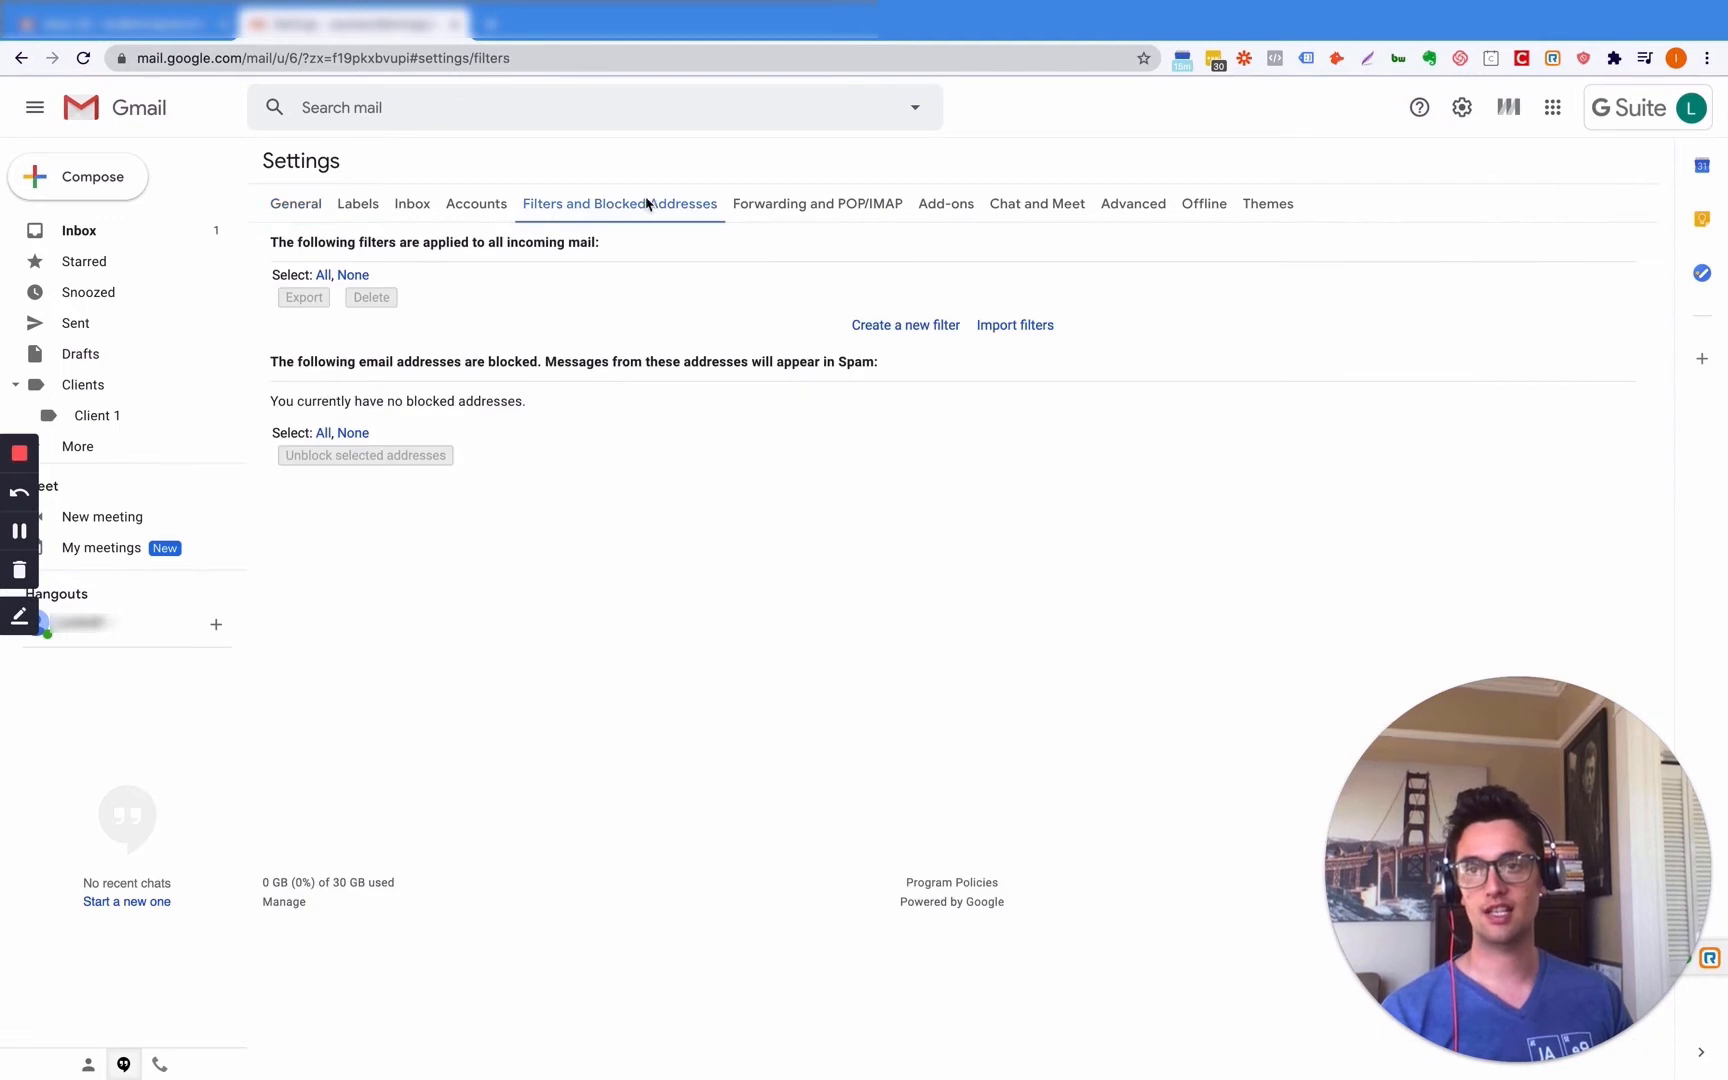
{"action": "left_click", "coordinate": [900, 325]}
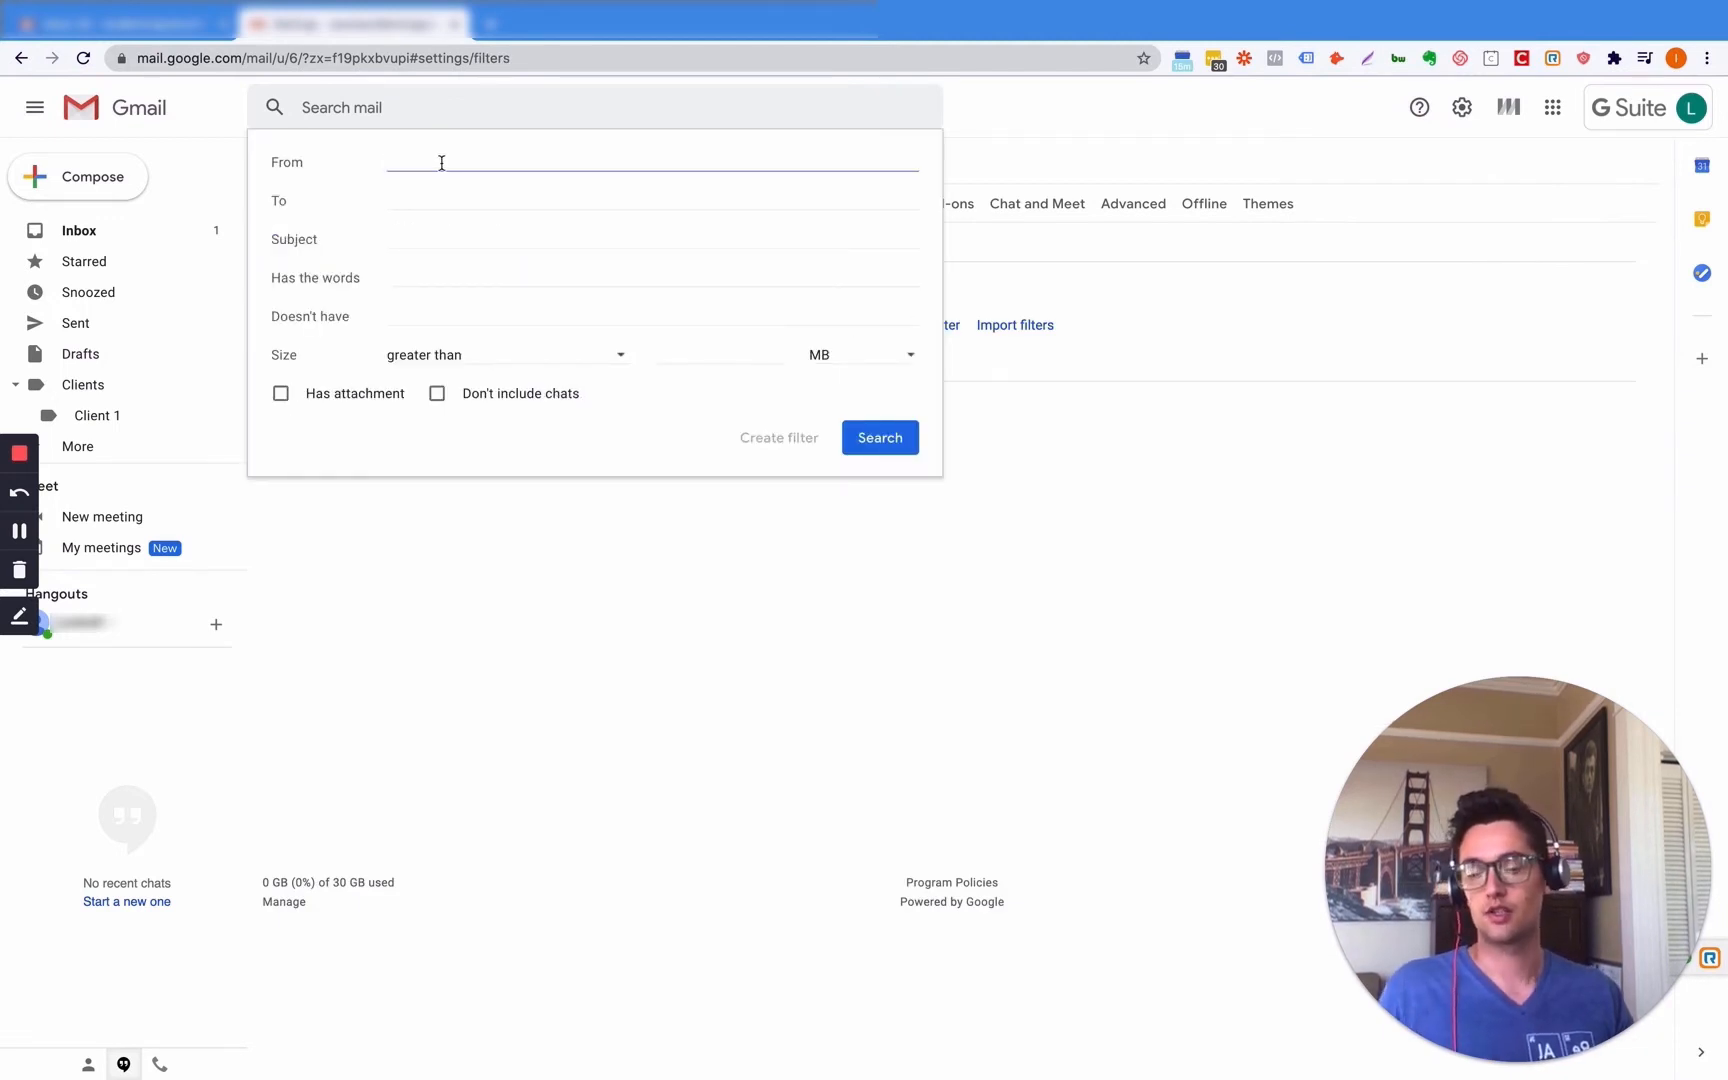
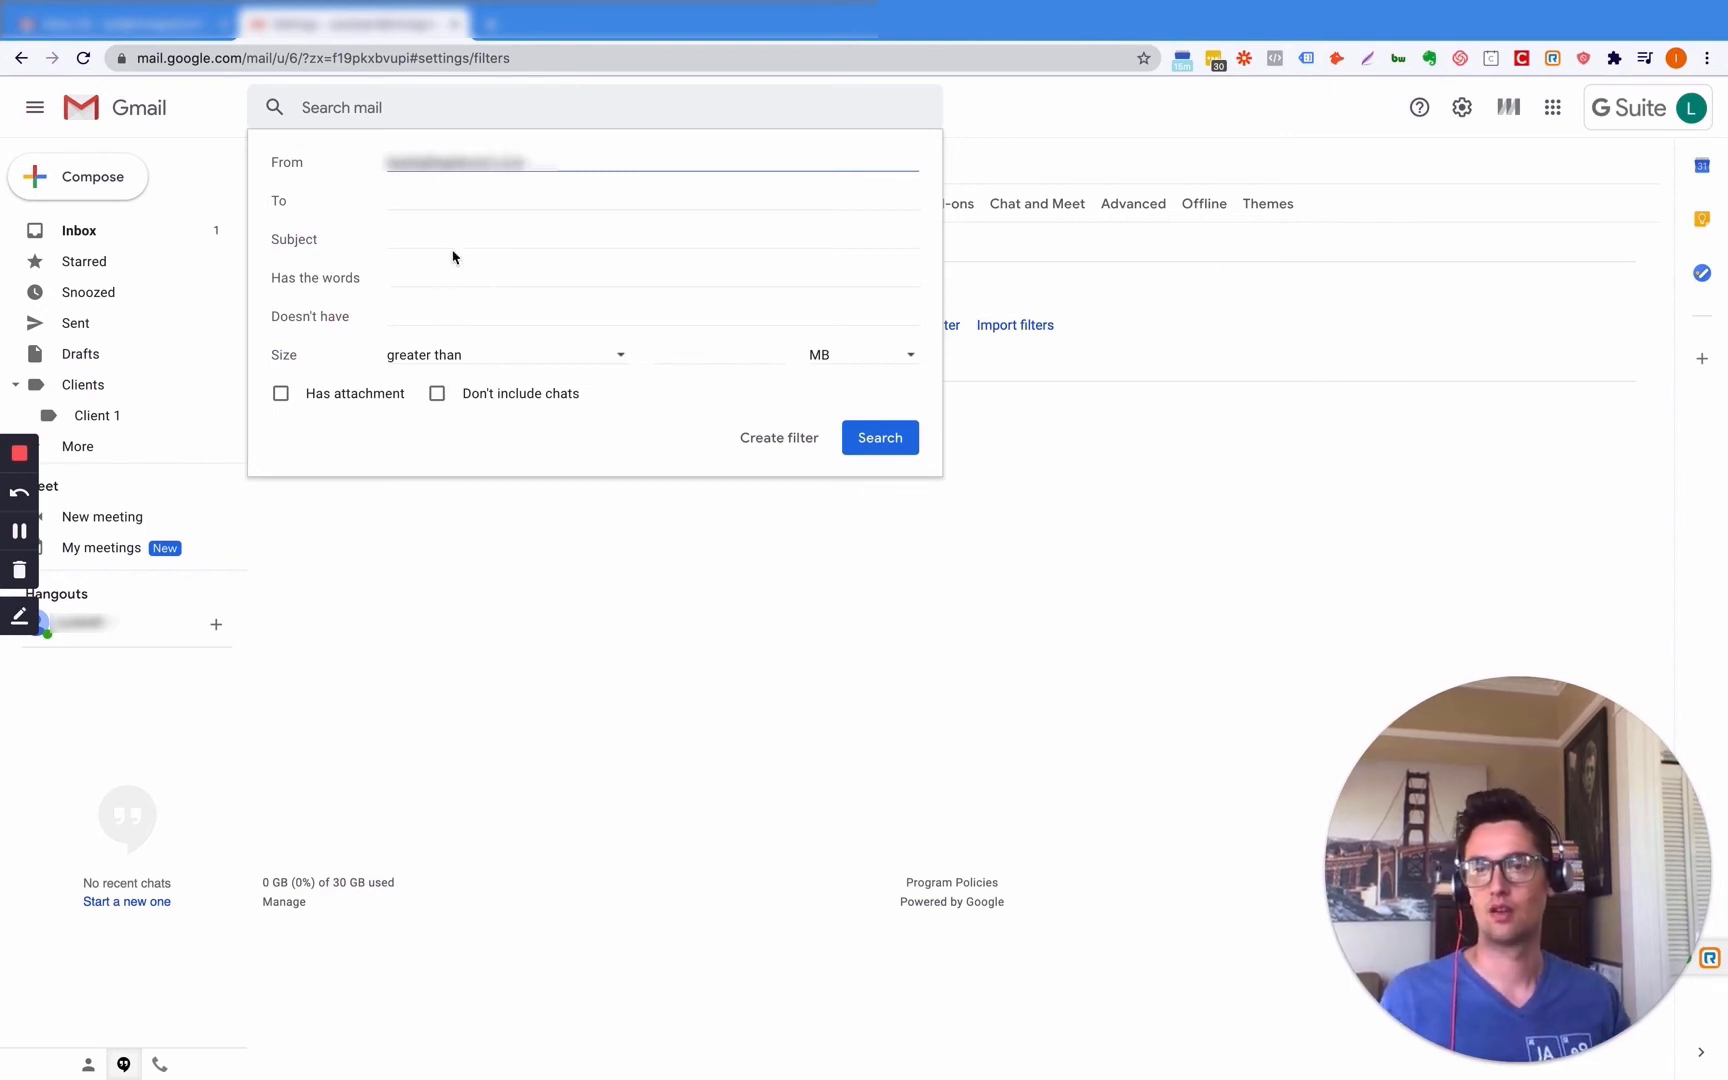
- Enter the sender's email address in From and 'New Lead' in Has the words
{"action": "left_click", "coordinate": [426, 276]}
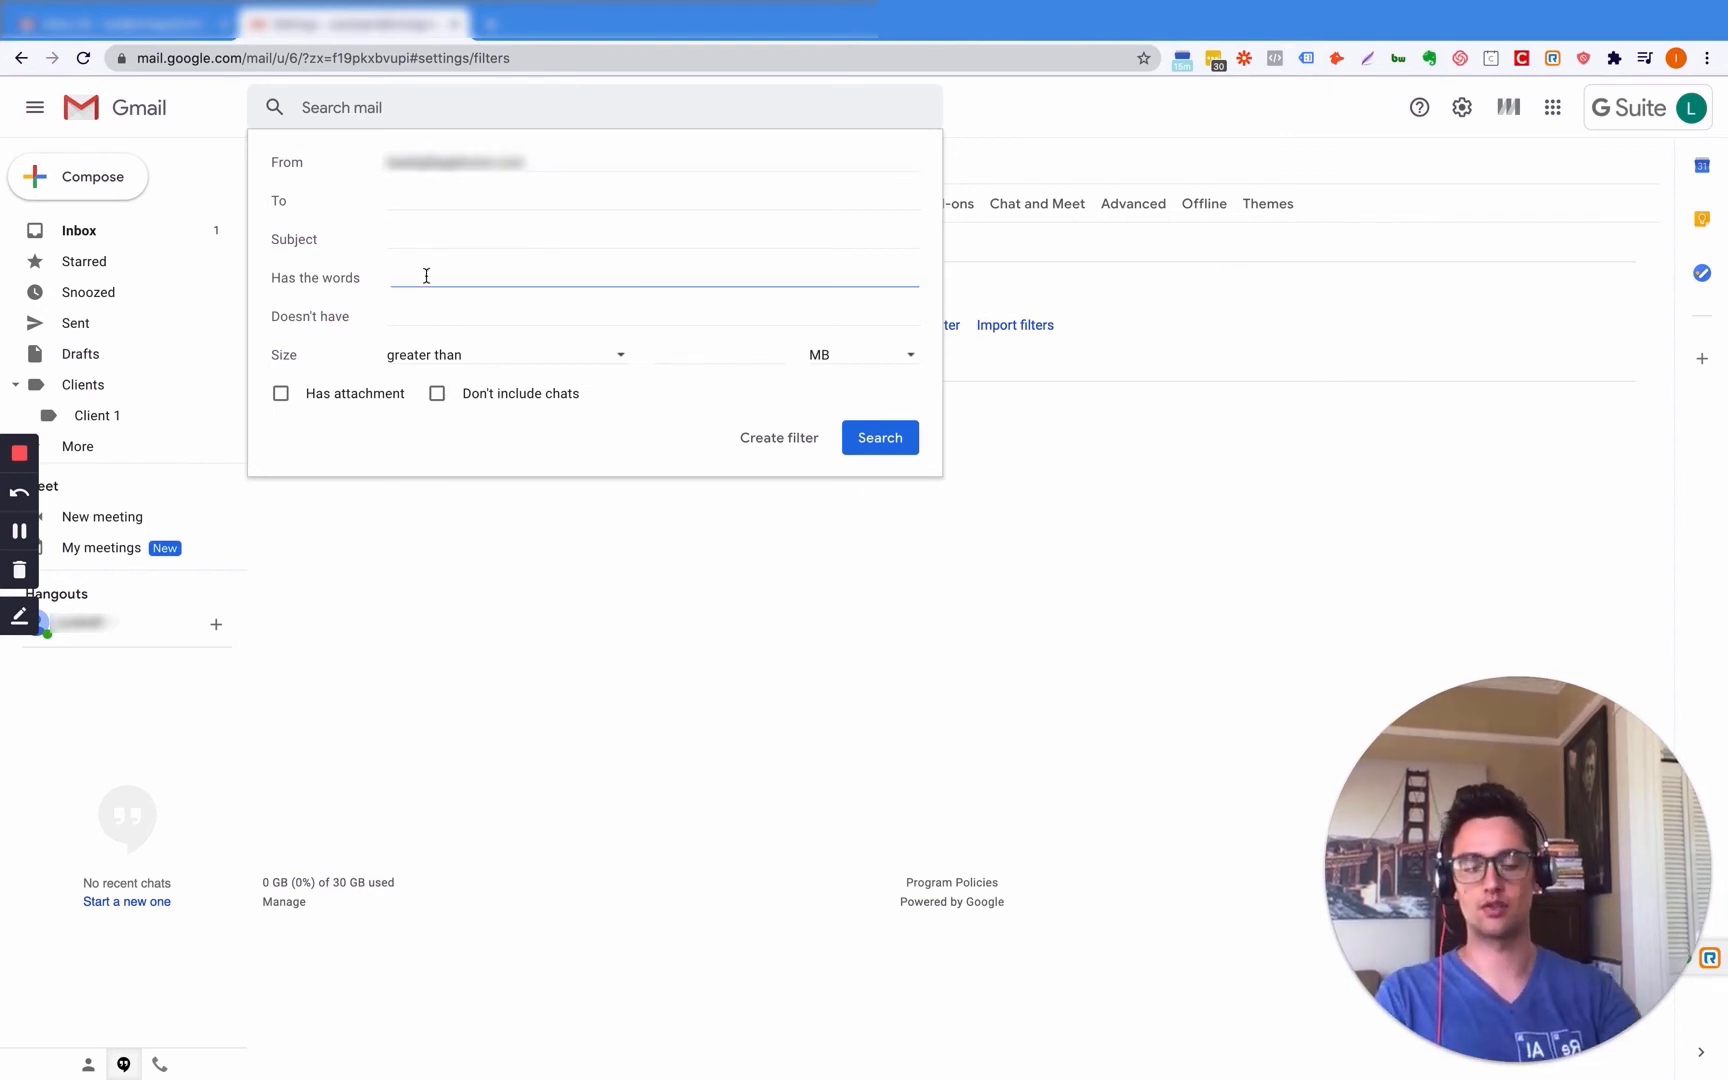
{"action": "type", "text": "New LEad"}
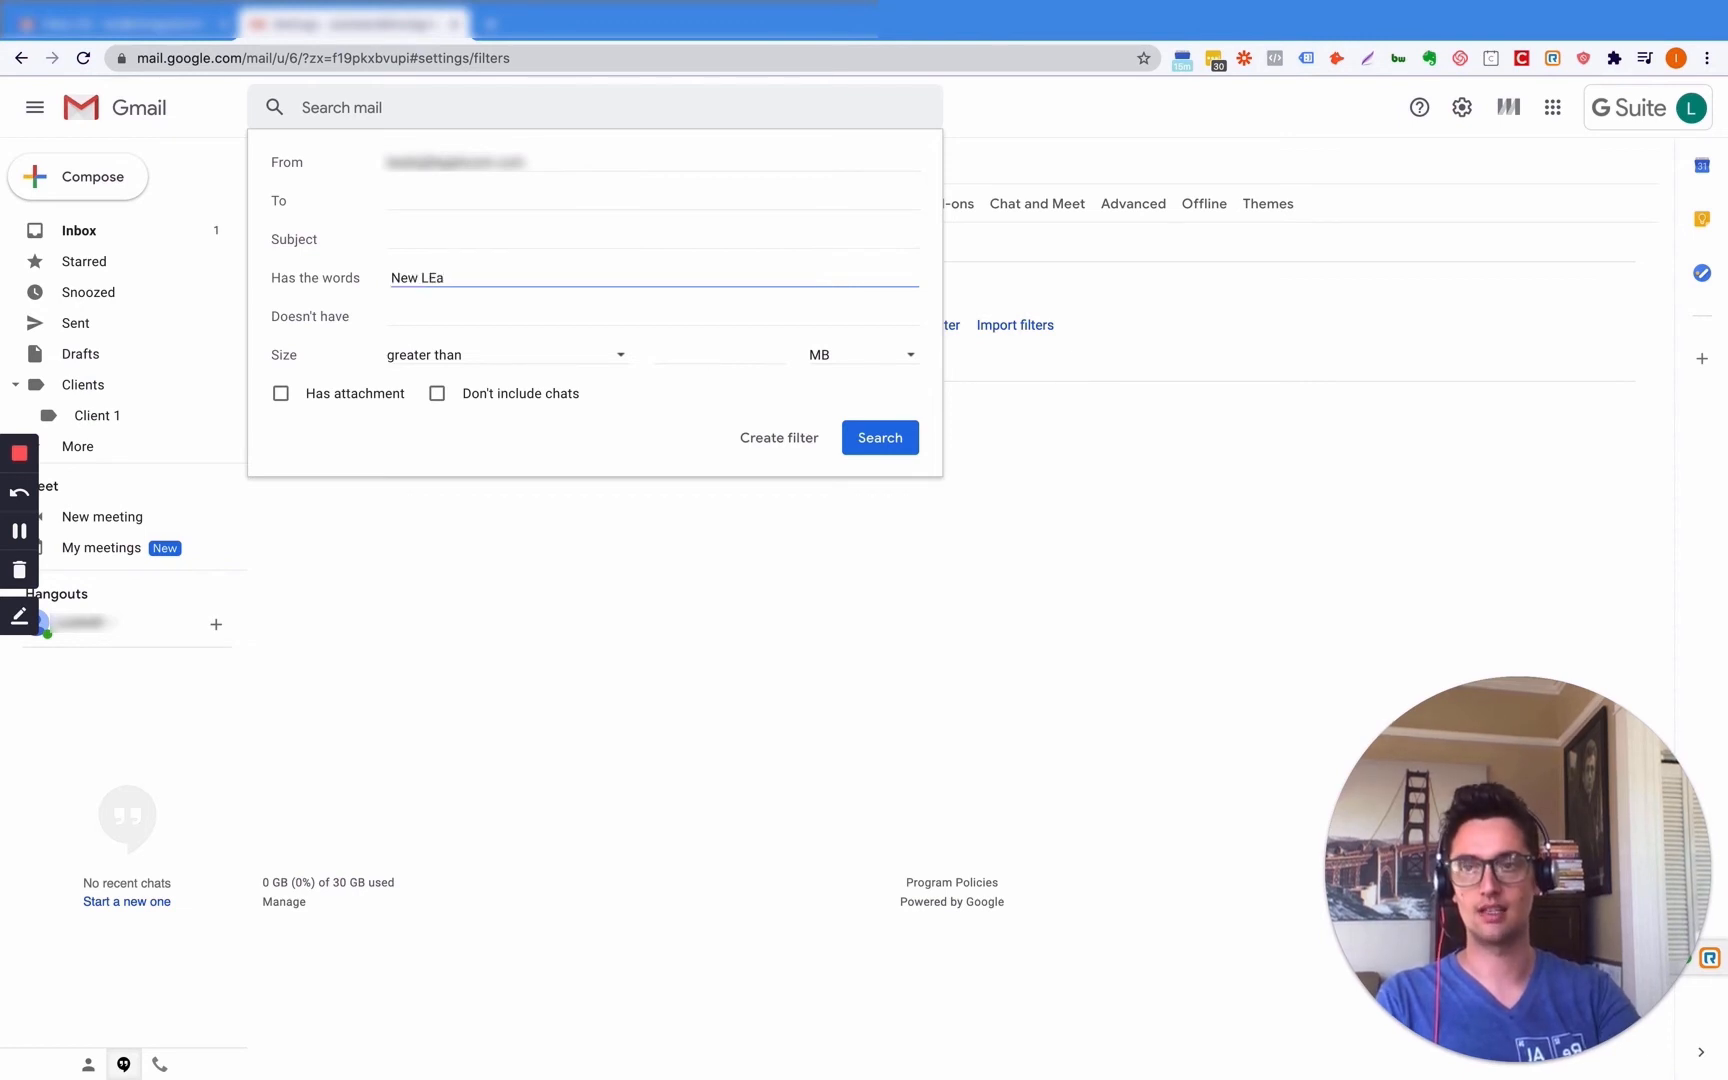
{"action": "key", "text": "BackSpace"}
{"action": "key", "text": "BackSpace"}
{"action": "type", "text": "ead"}
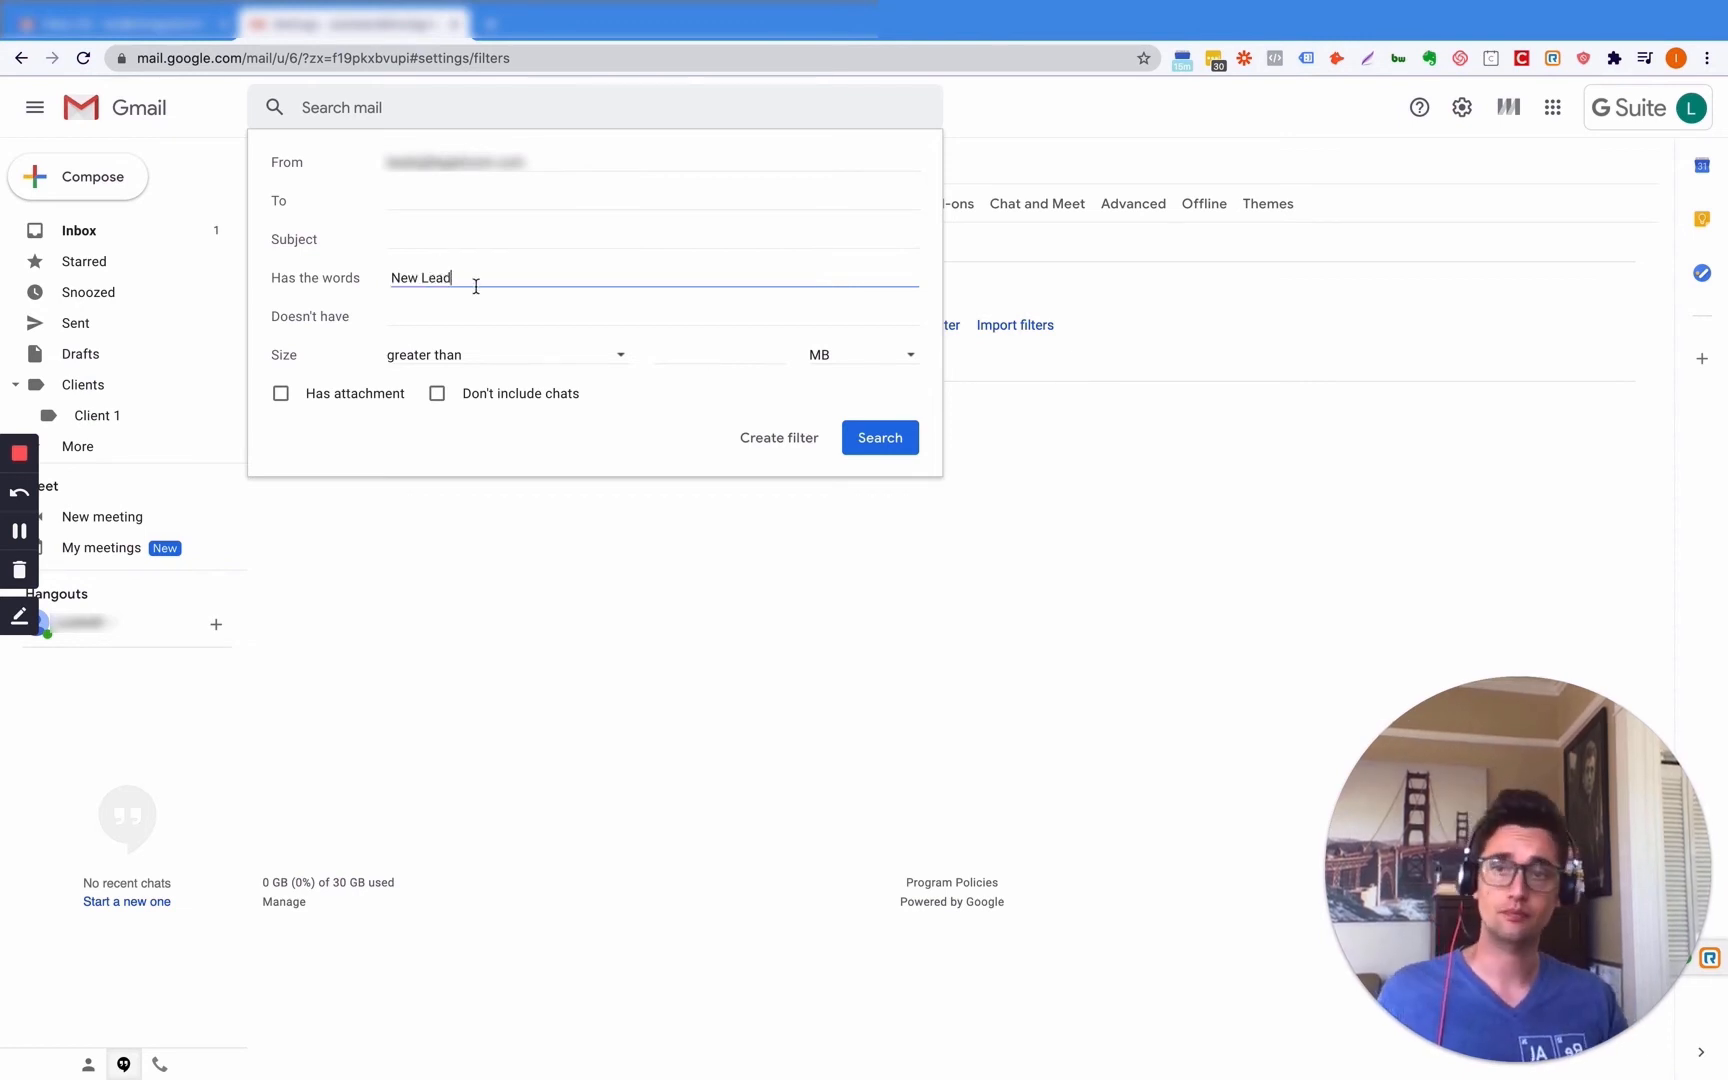
{"action": "left_click", "coordinate": [433, 243]}
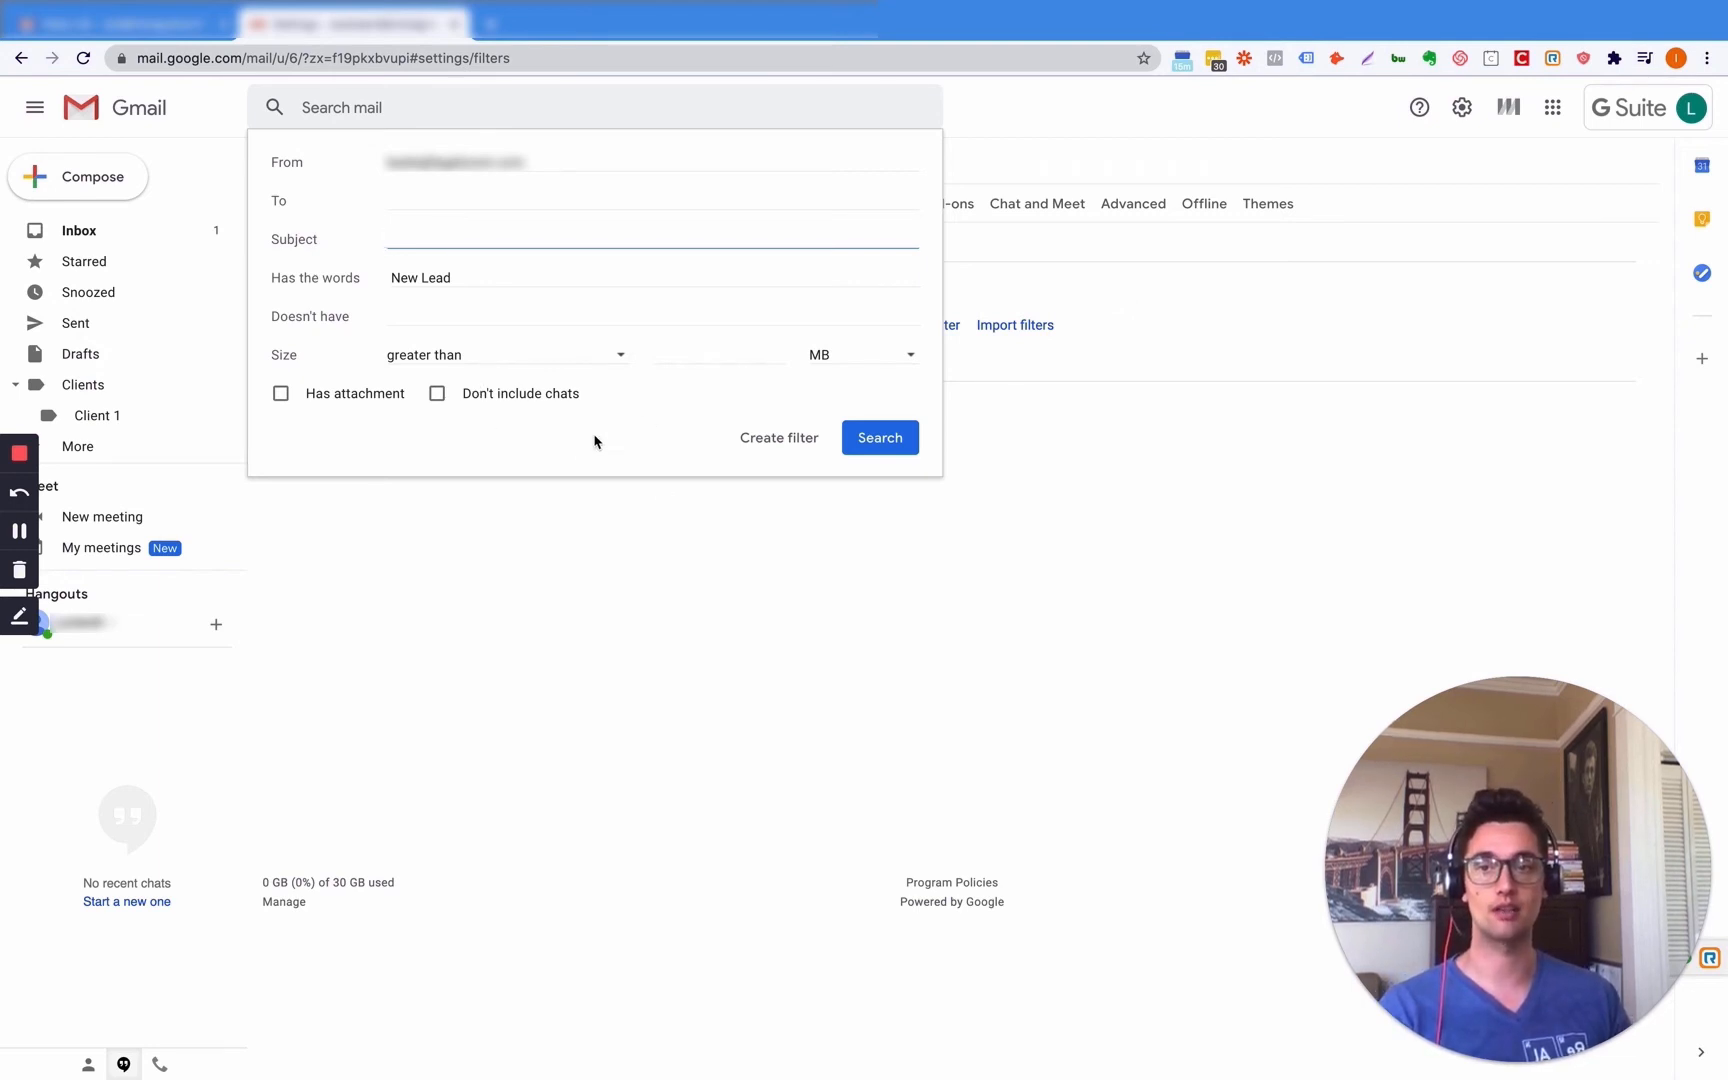
{"action": "left_click", "coordinate": [551, 458]}
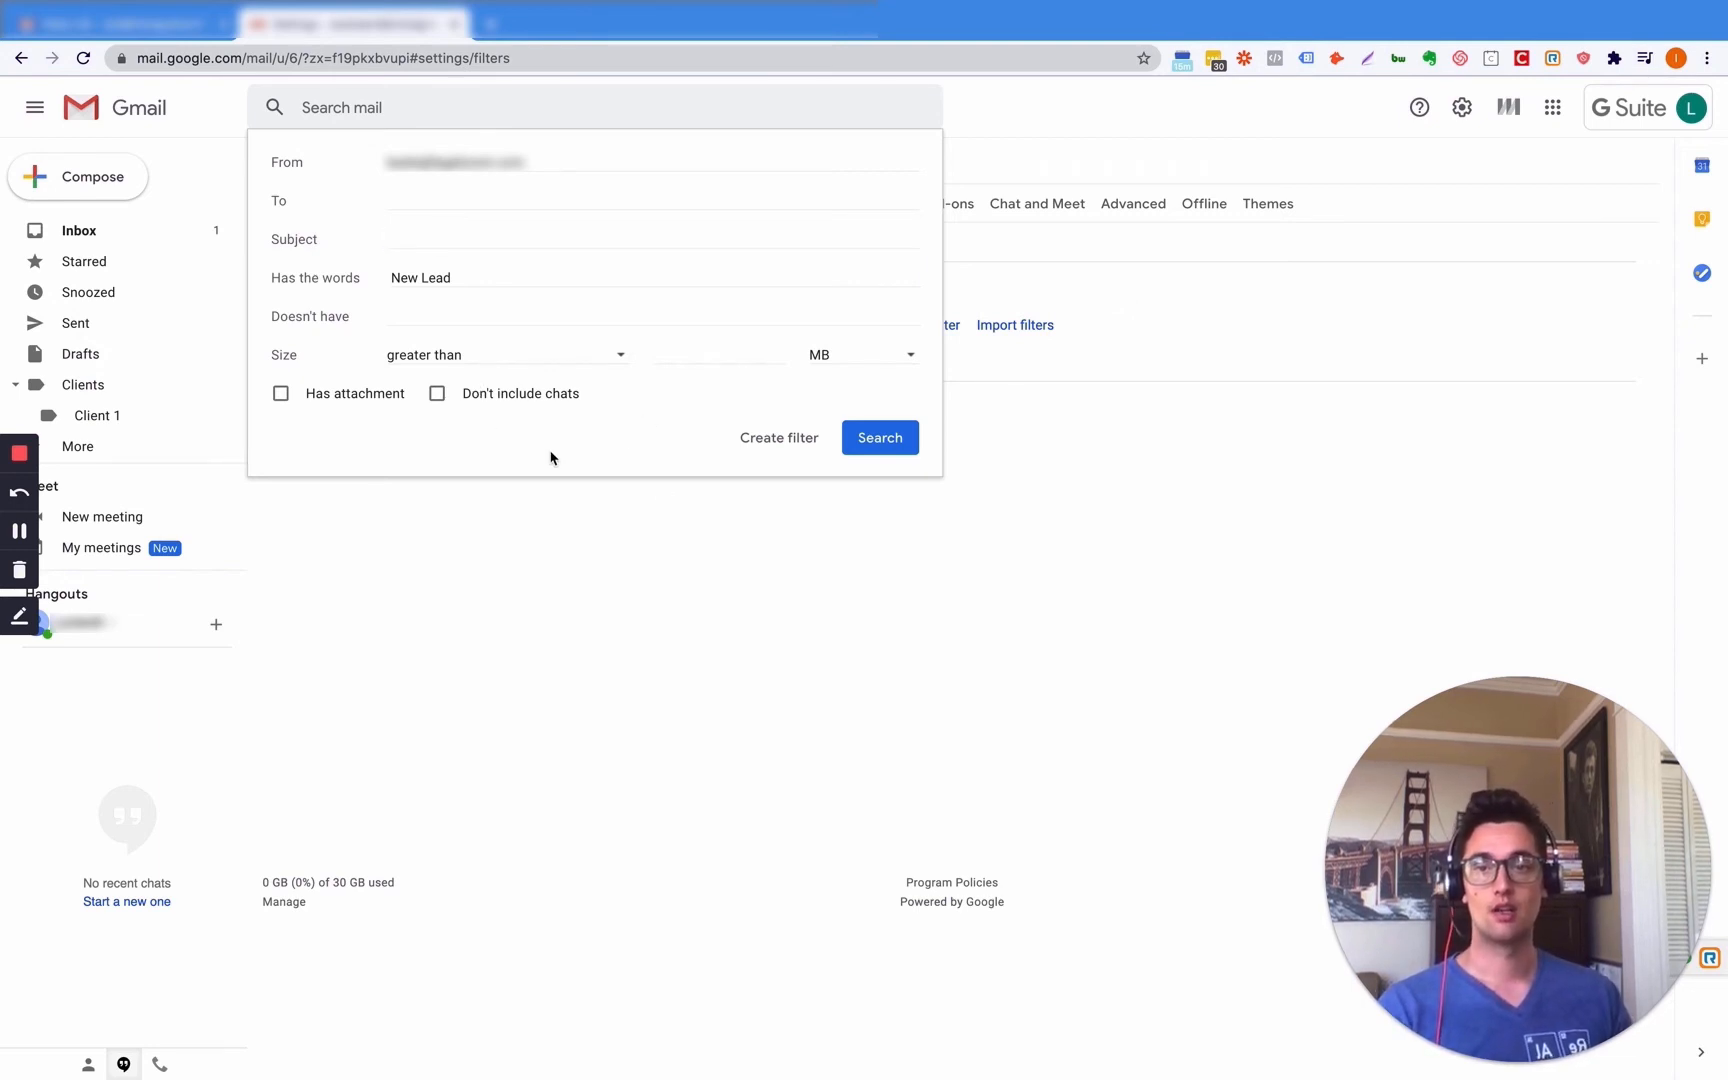
- Run the New Lead search, then filter messages like the 'Tips for using your new inbox' email
{"action": "left_click", "coordinate": [900, 443]}
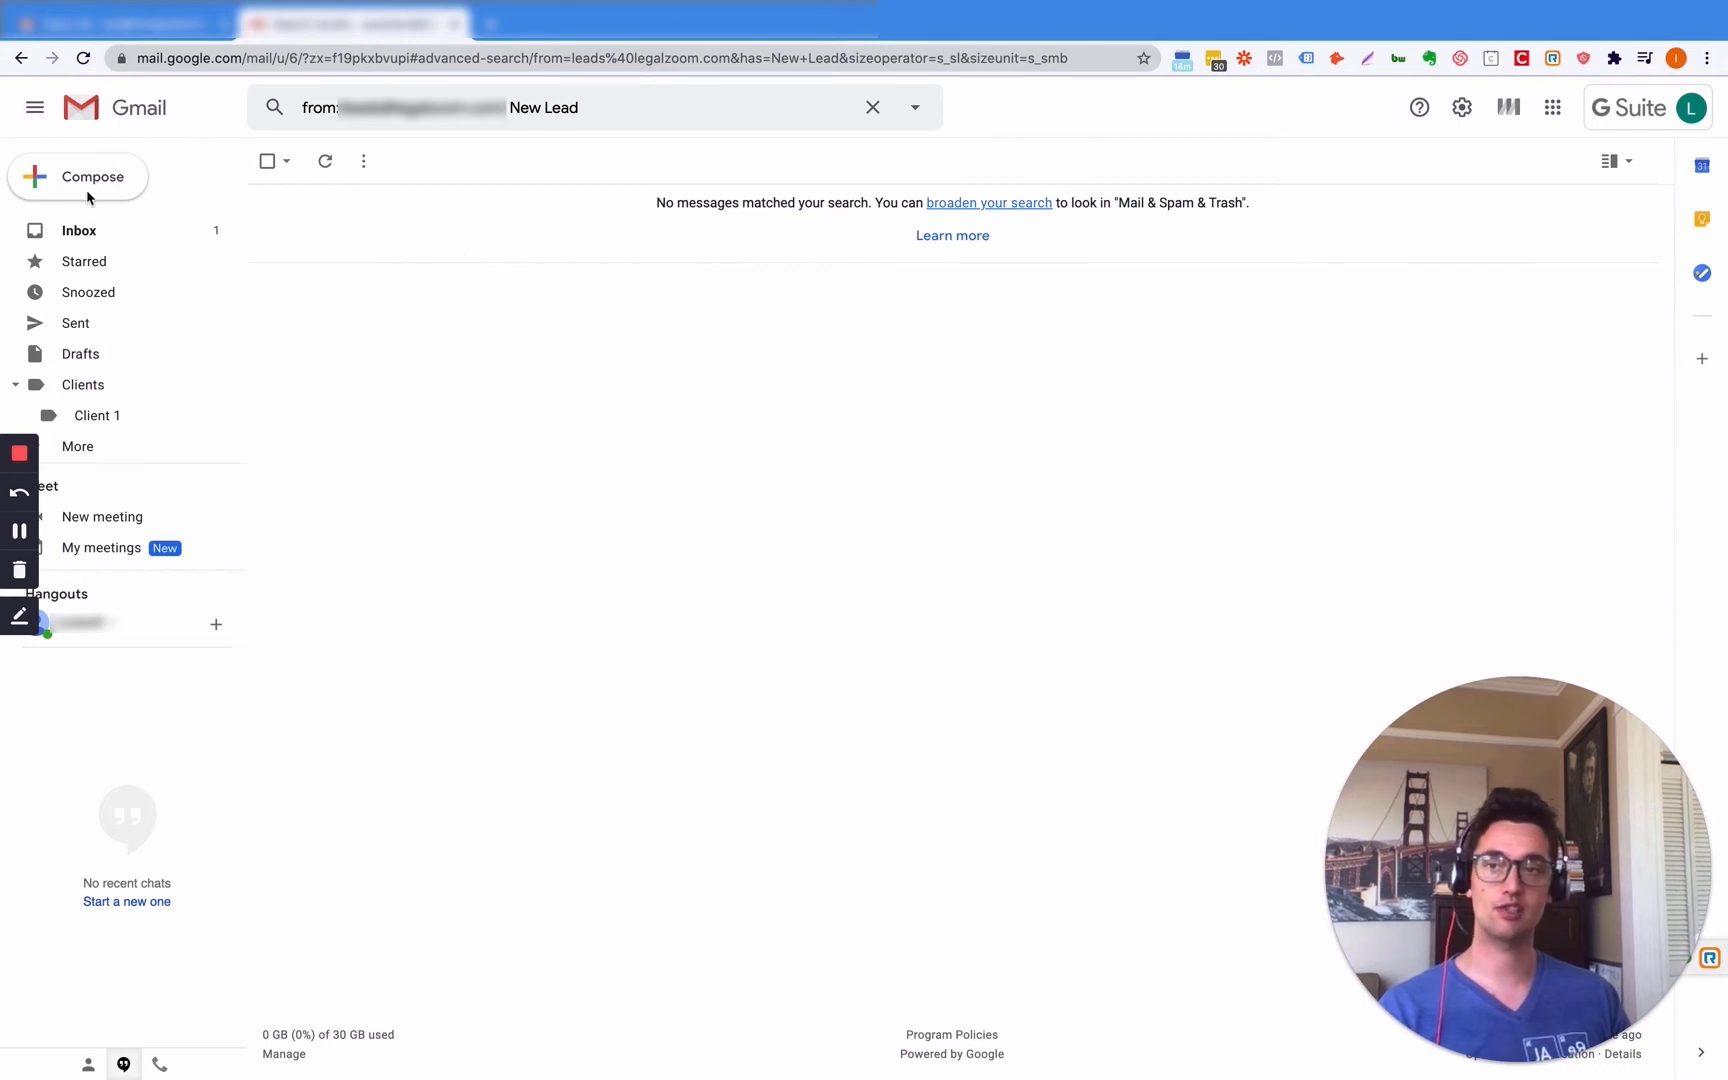
{"action": "left_click", "coordinate": [78, 231]}
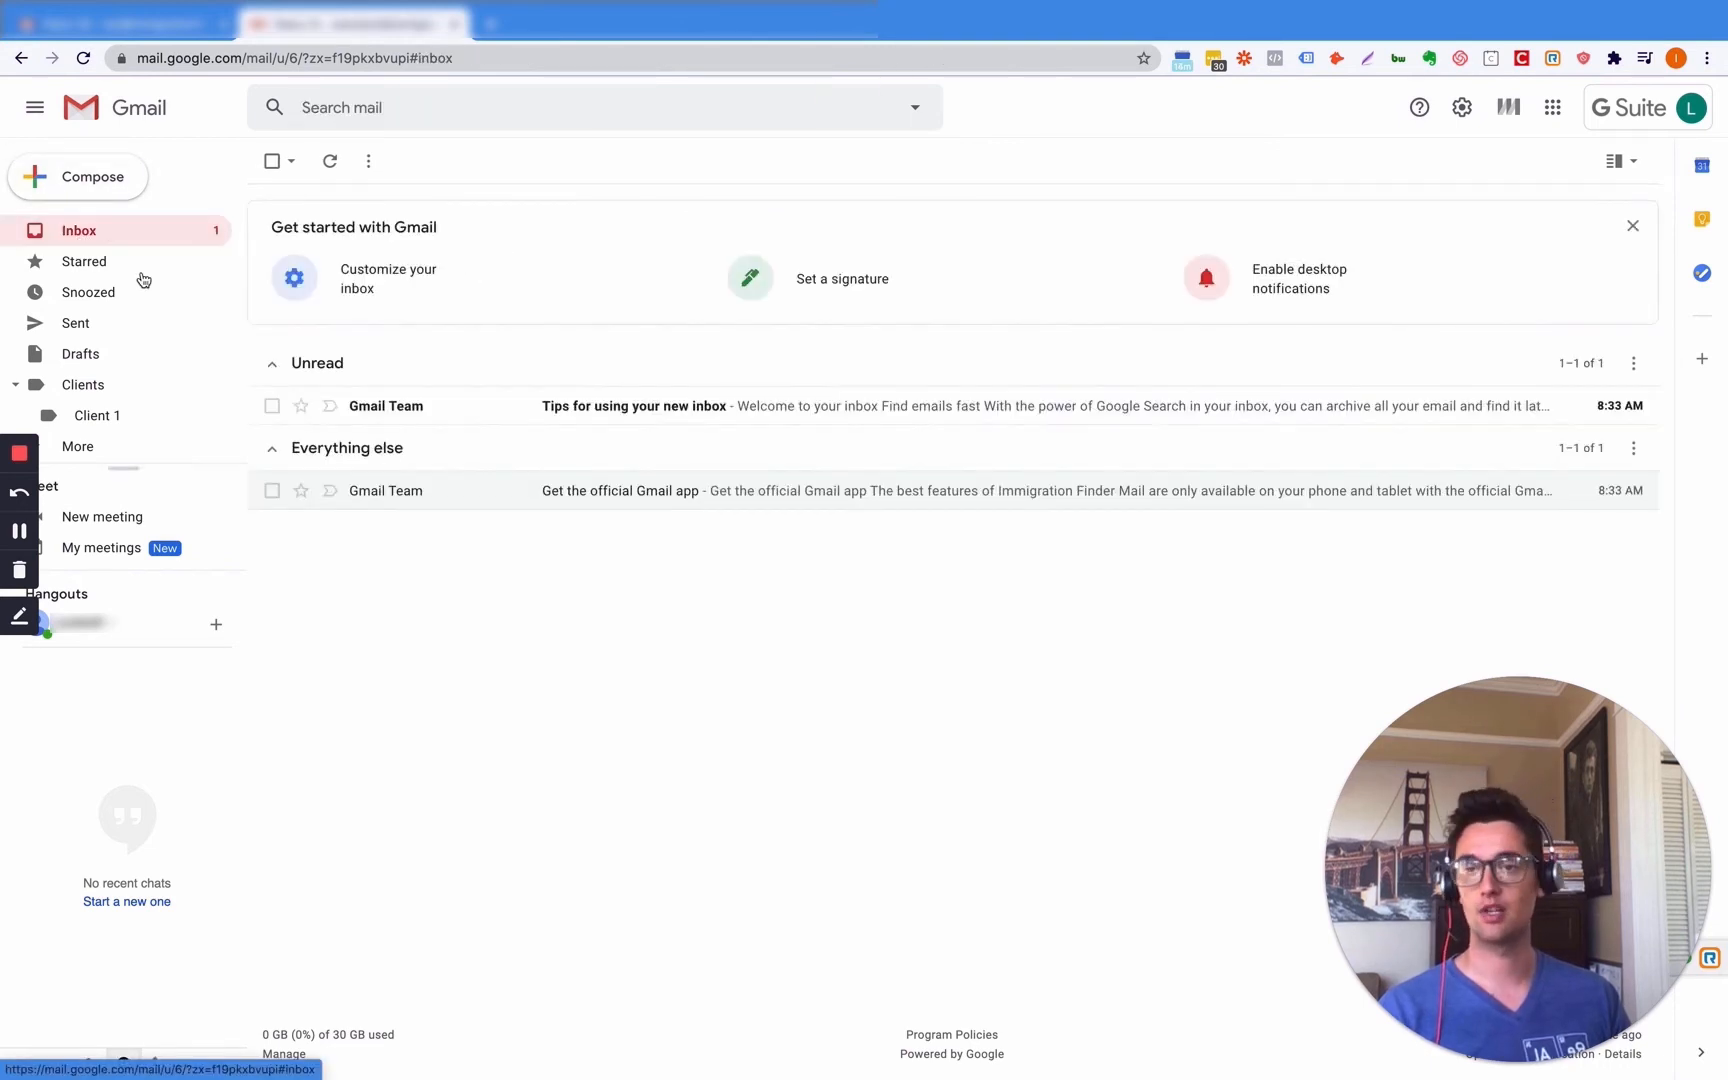
{"action": "left_click", "coordinate": [769, 416]}
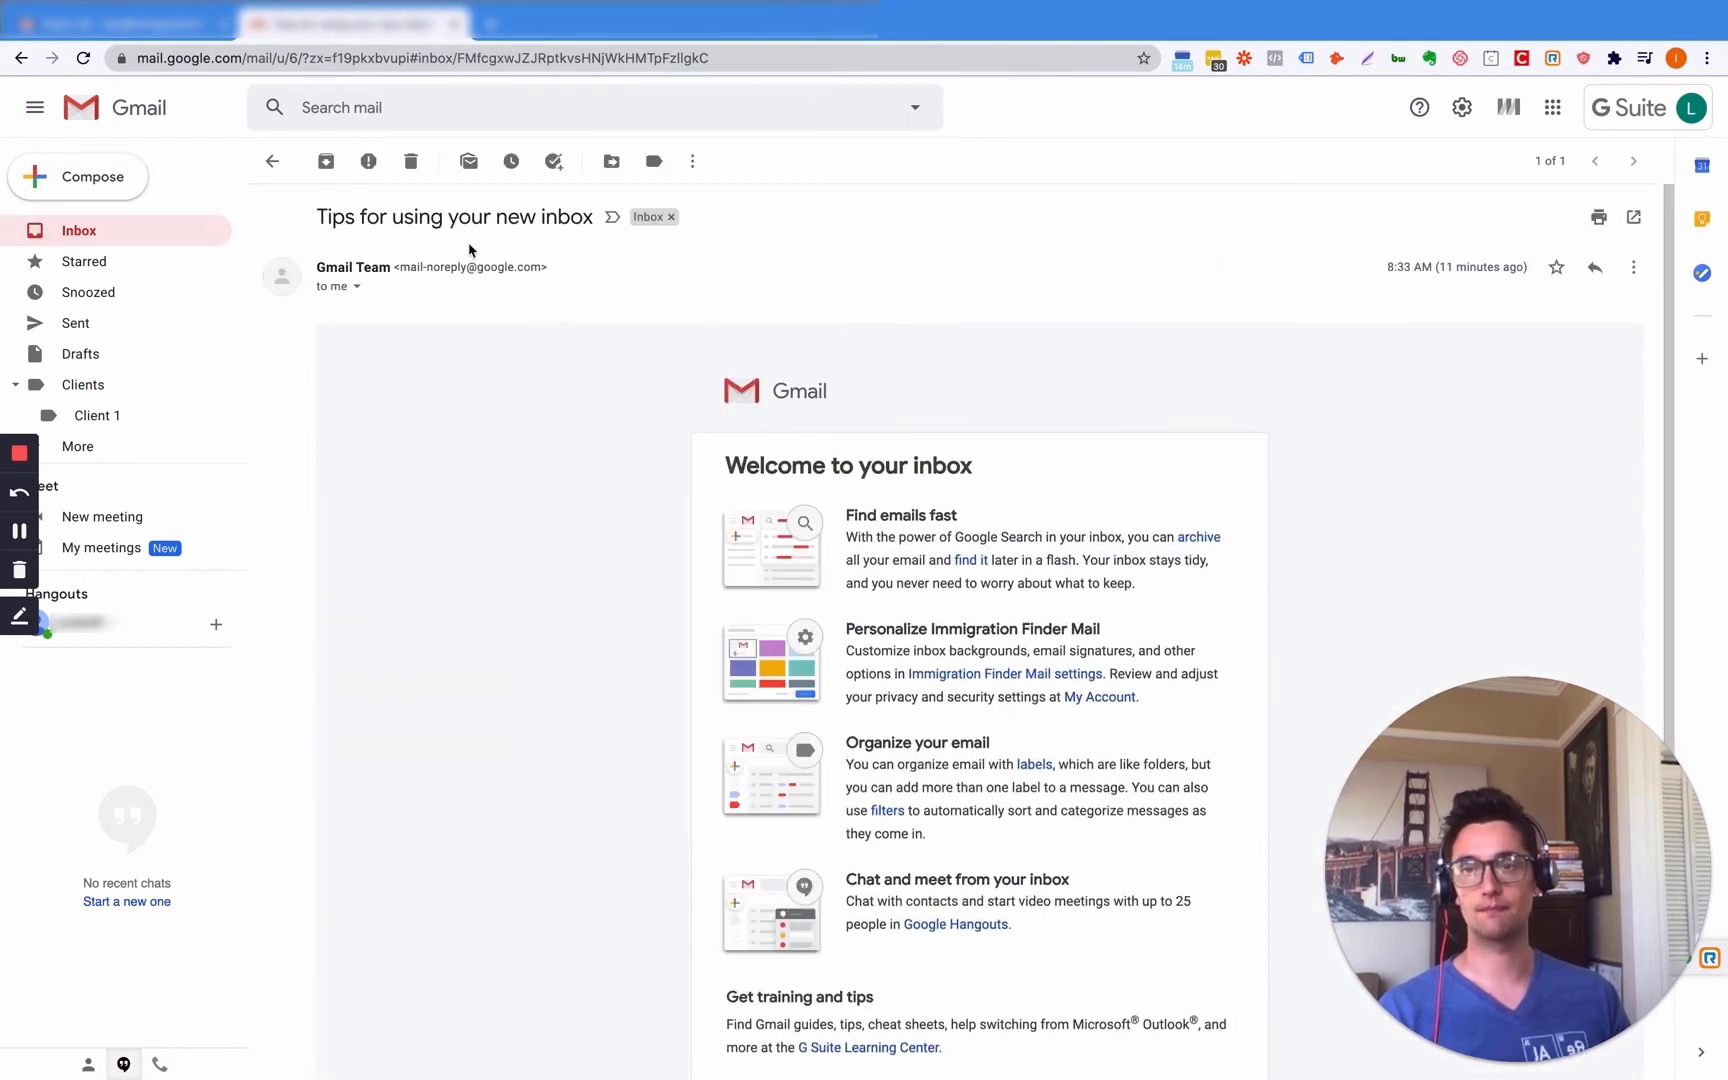
{"action": "left_click", "coordinate": [1630, 267]}
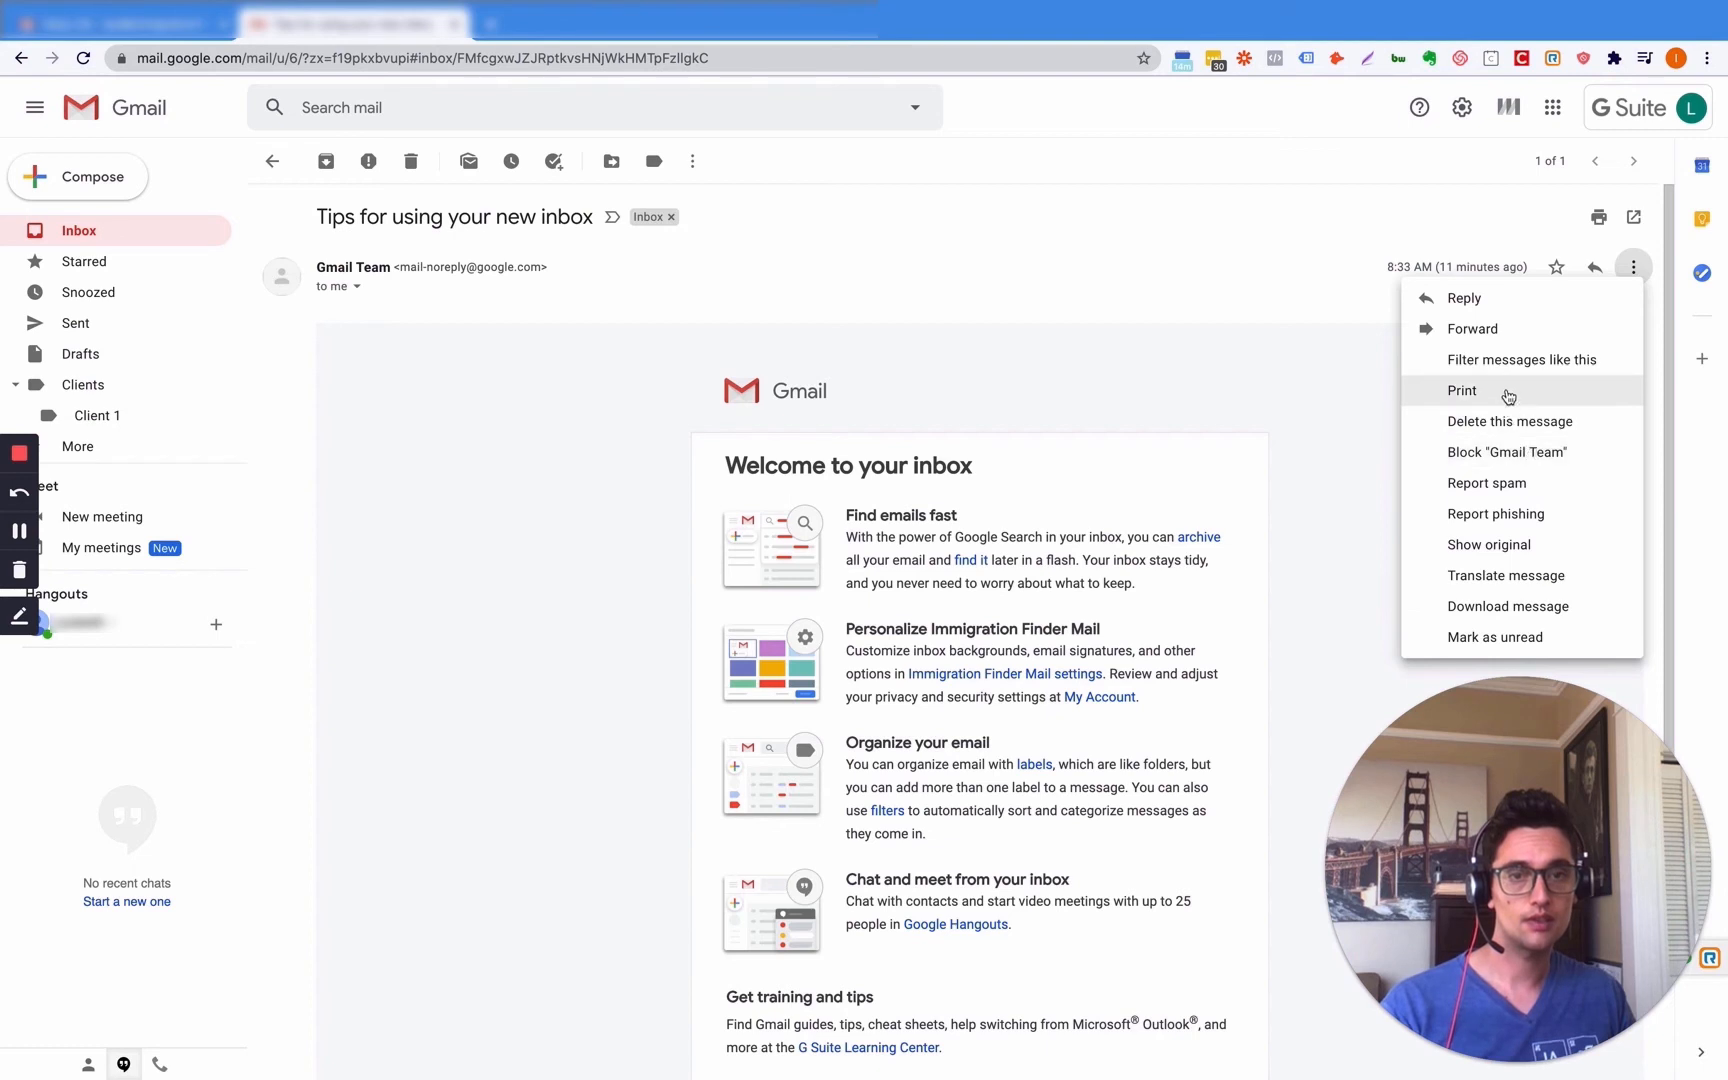
{"action": "left_click", "coordinate": [1510, 360]}
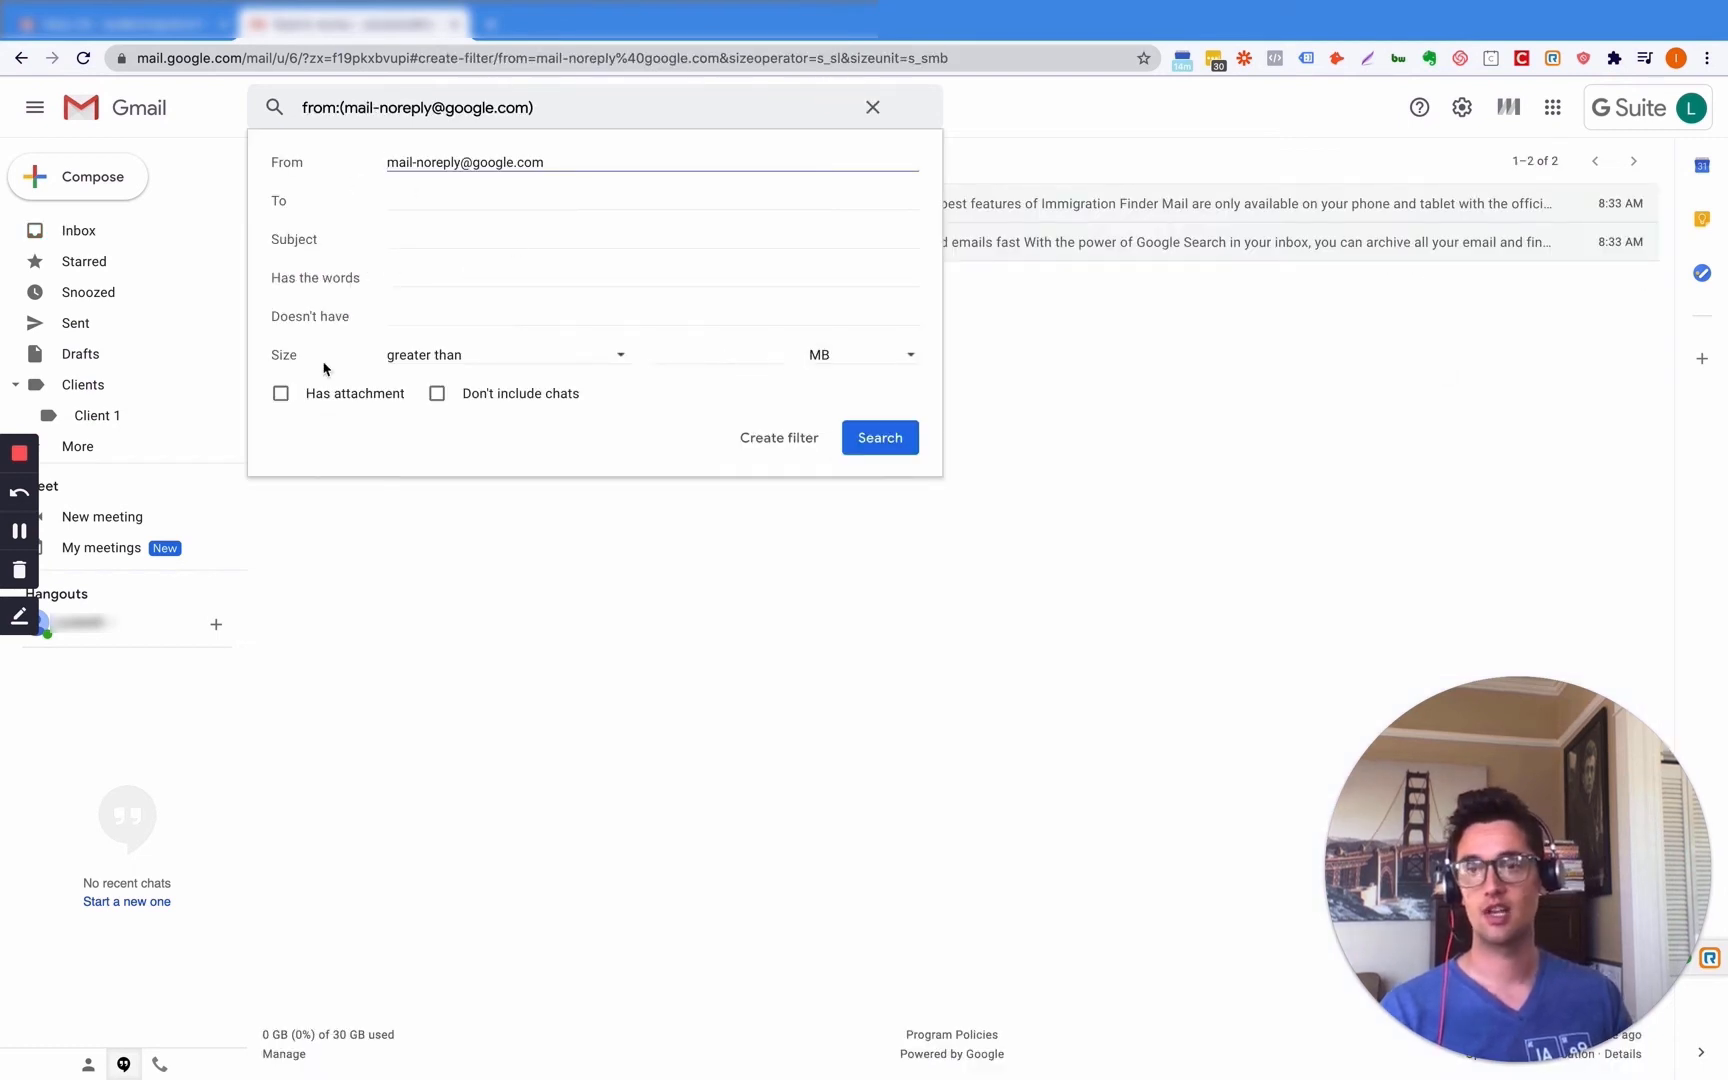
- Set the filter to skip the Inbox and apply the Clients label
{"action": "left_click", "coordinate": [791, 446]}
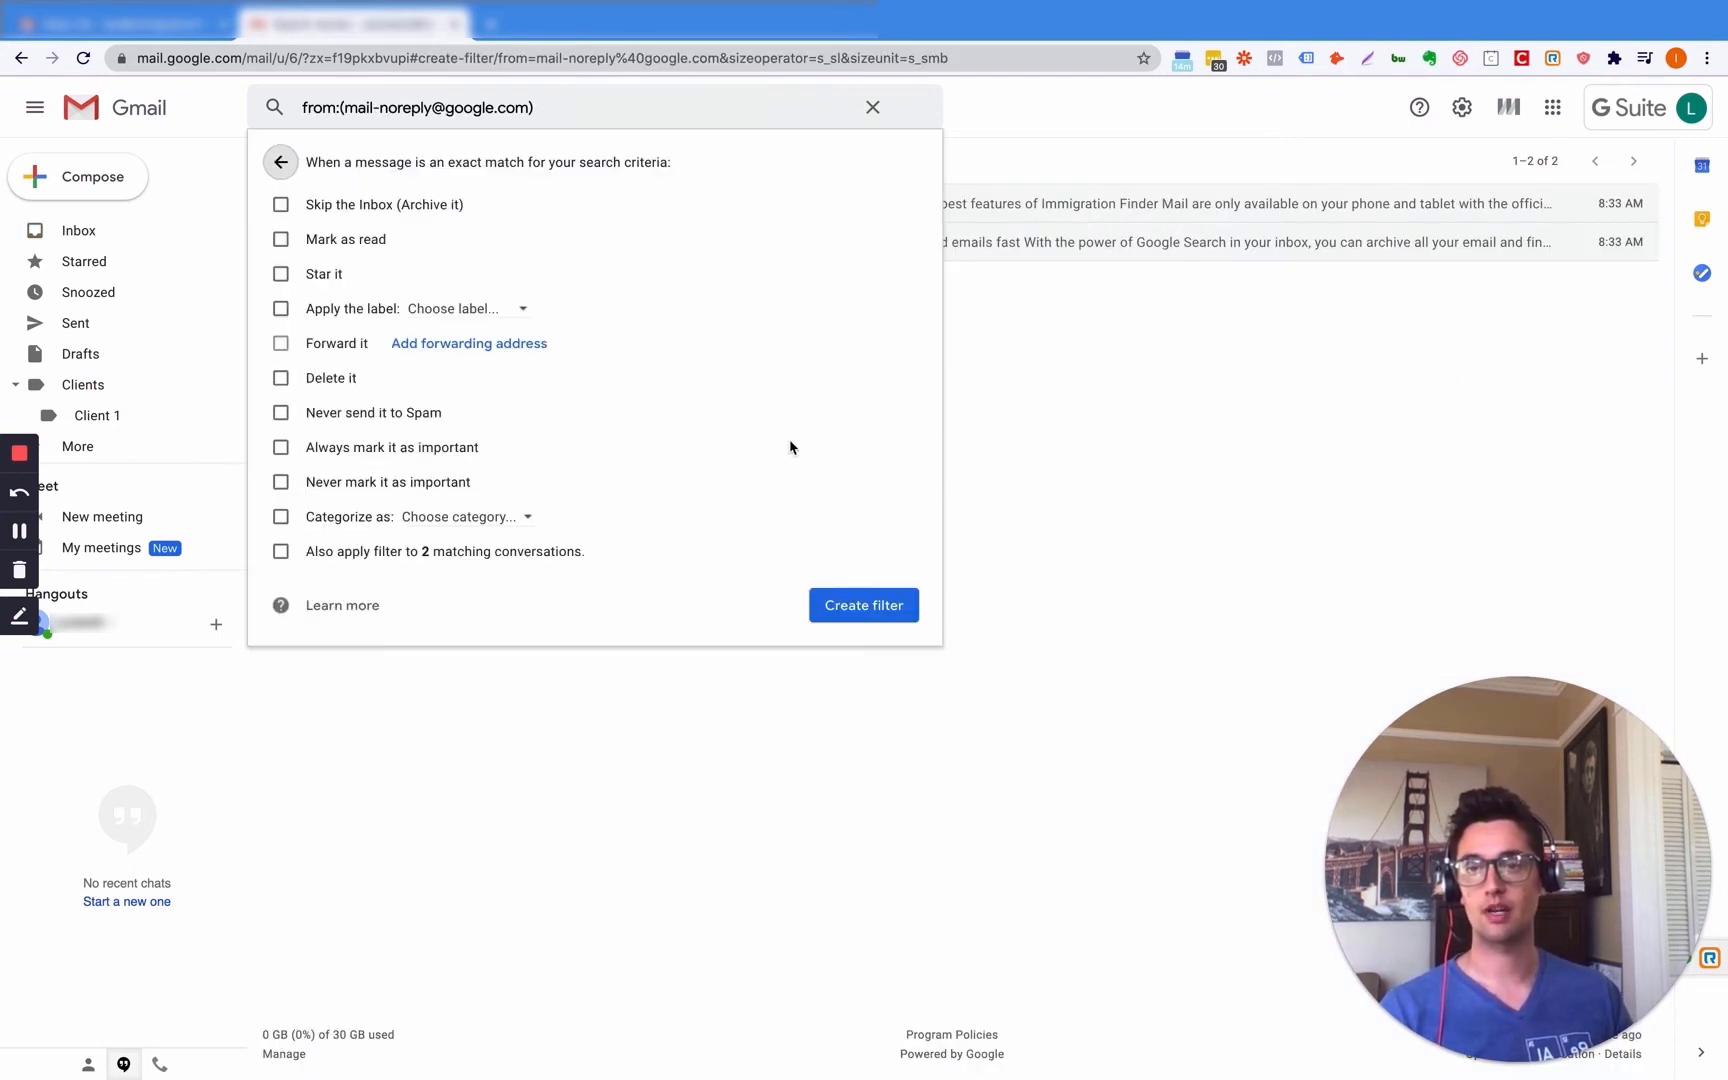
{"action": "left_click", "coordinate": [286, 205]}
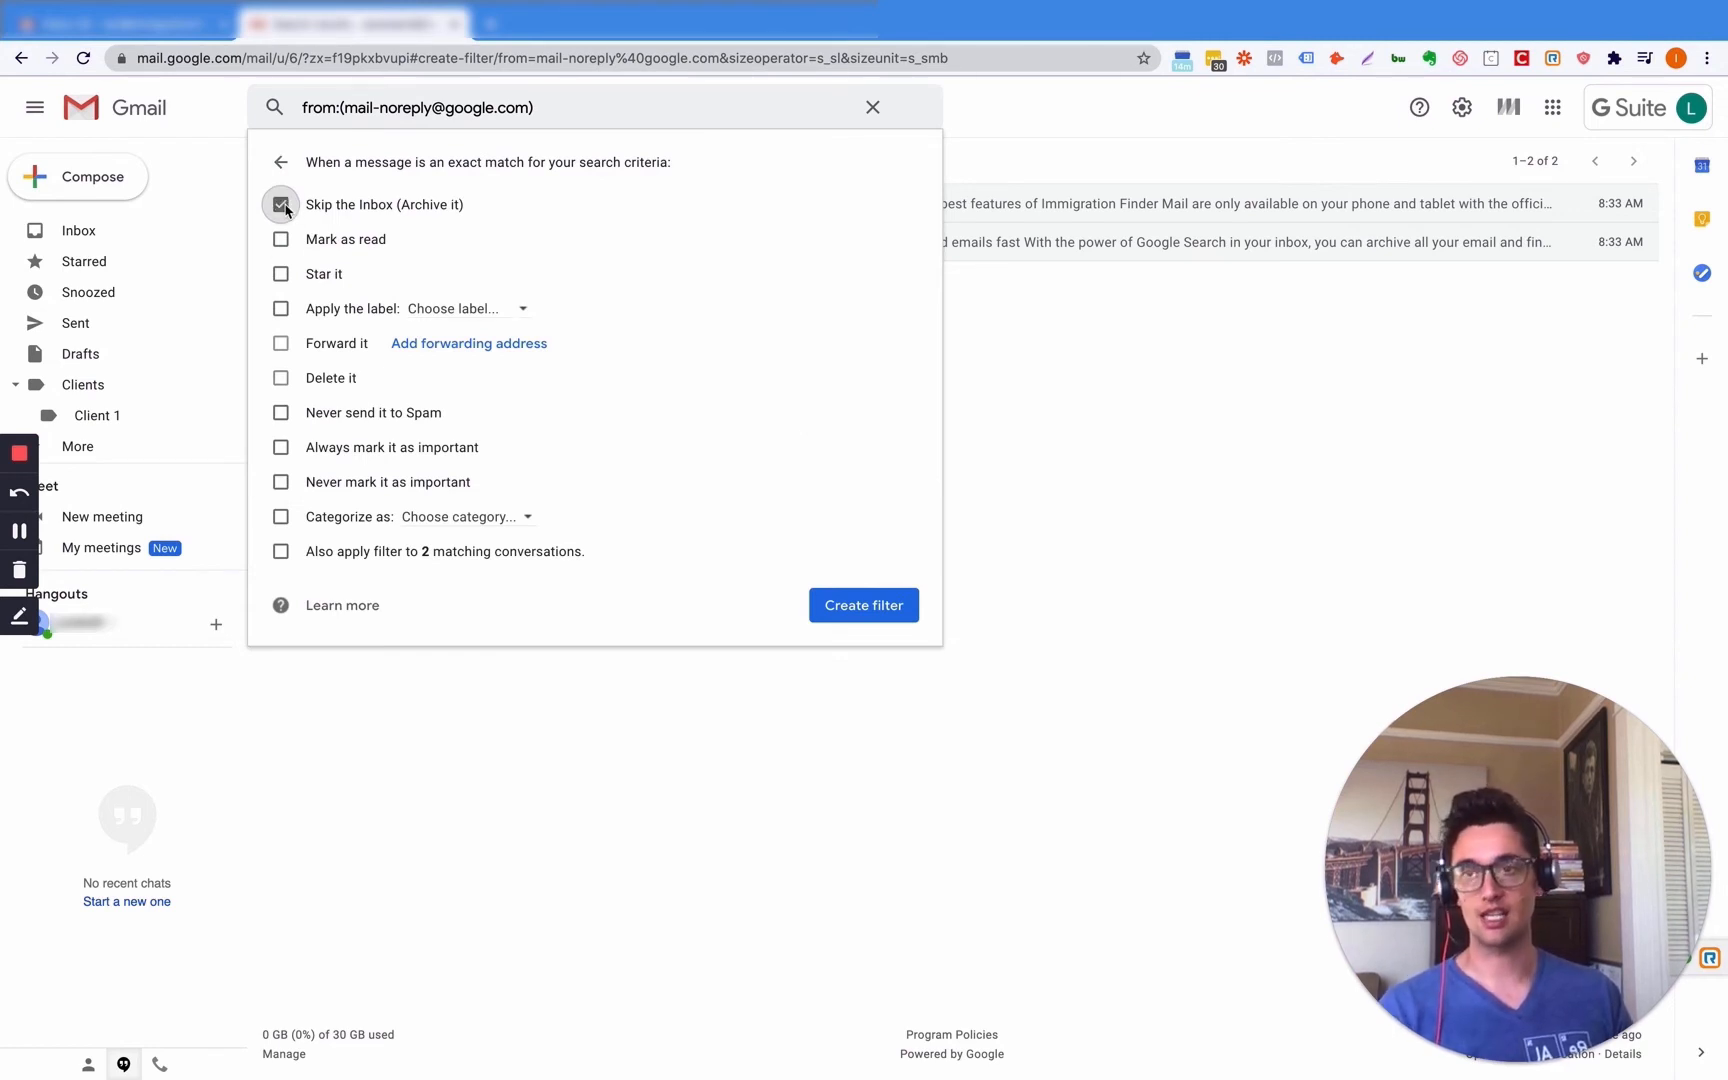
{"action": "left_click", "coordinate": [280, 308]}
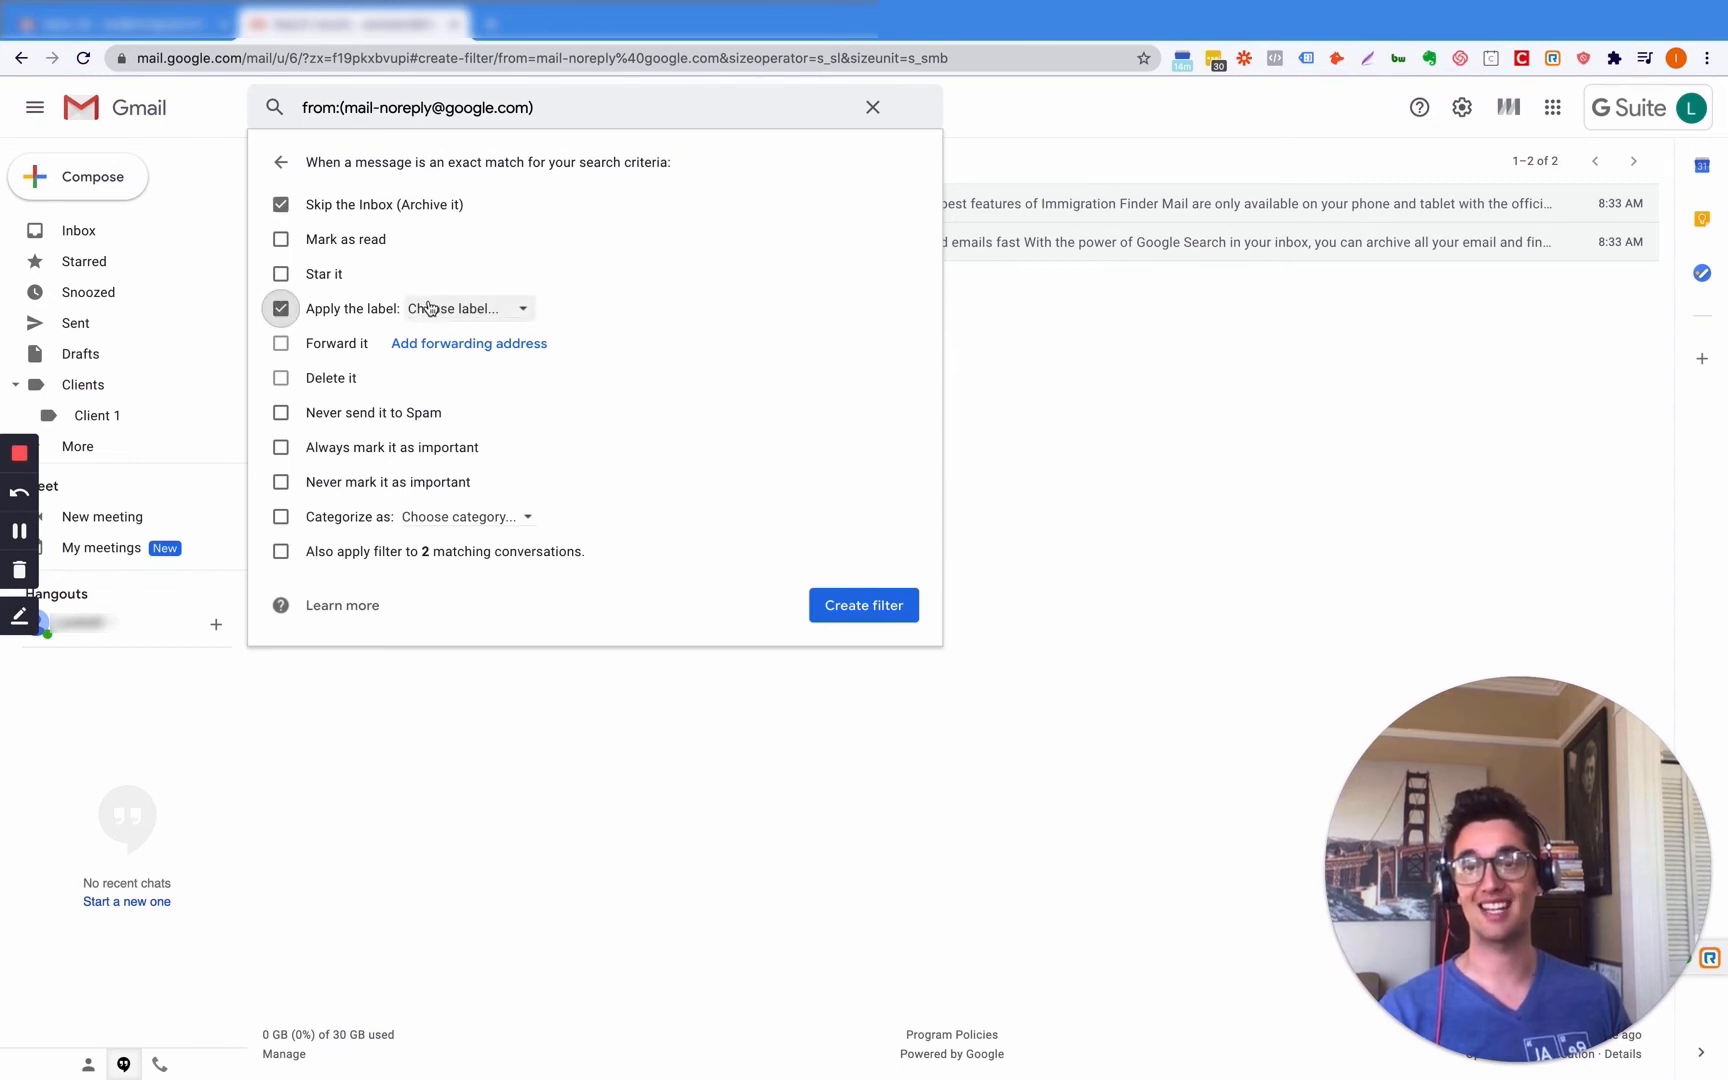
{"action": "left_click", "coordinate": [450, 310]}
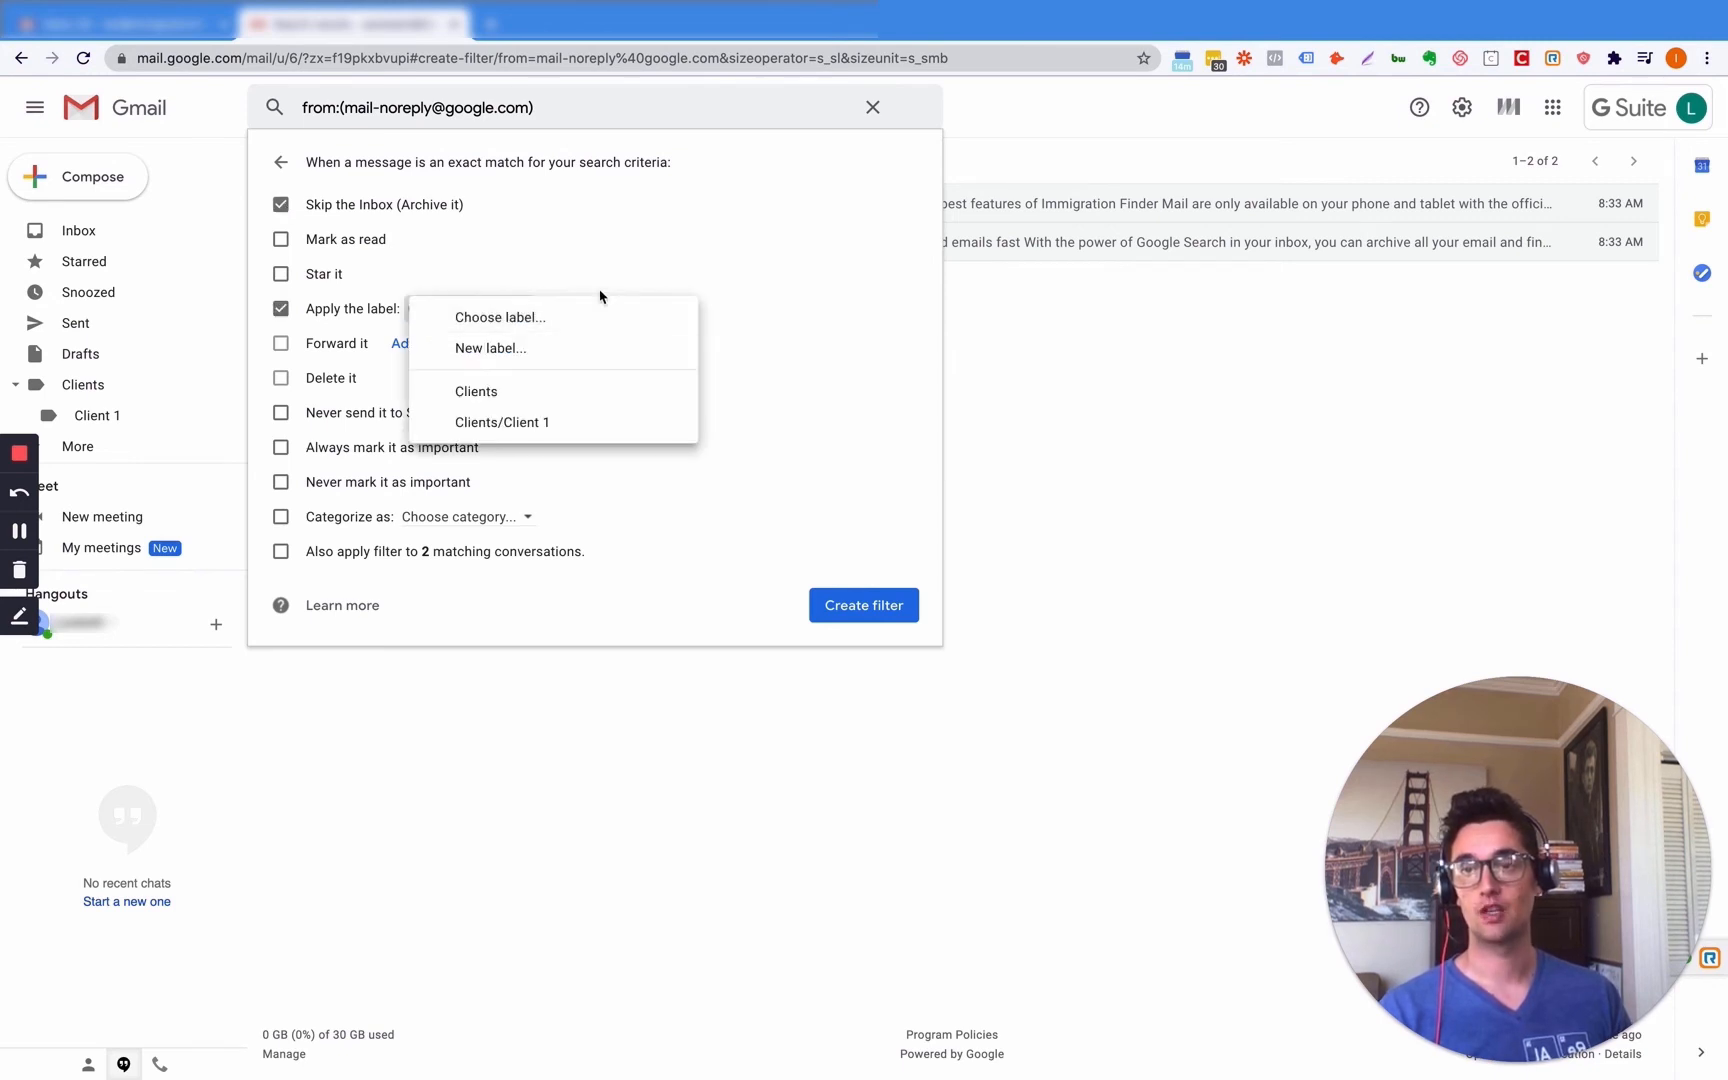
{"action": "left_click", "coordinate": [530, 400]}
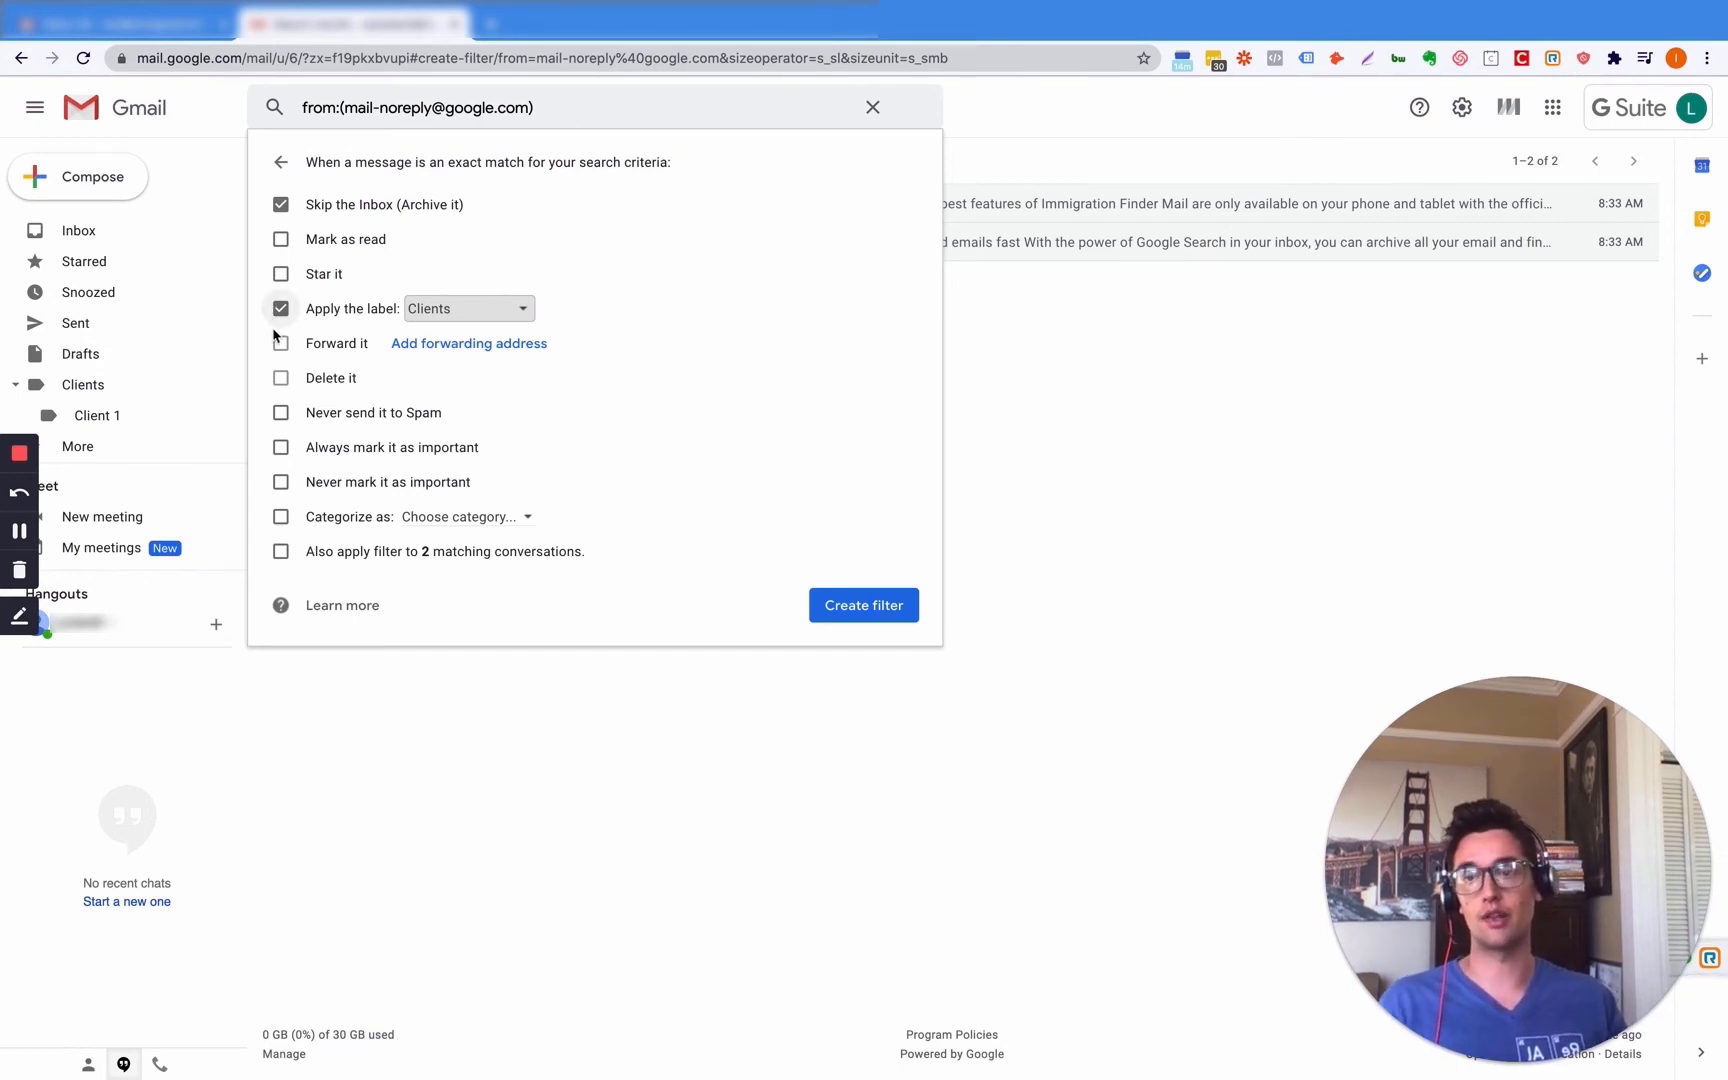
- Add Never send to Spam, Categorize as Primary, apply to 2 existing conversations, and create the filter
{"action": "left_click", "coordinate": [281, 551]}
{"action": "left_click", "coordinate": [310, 522]}
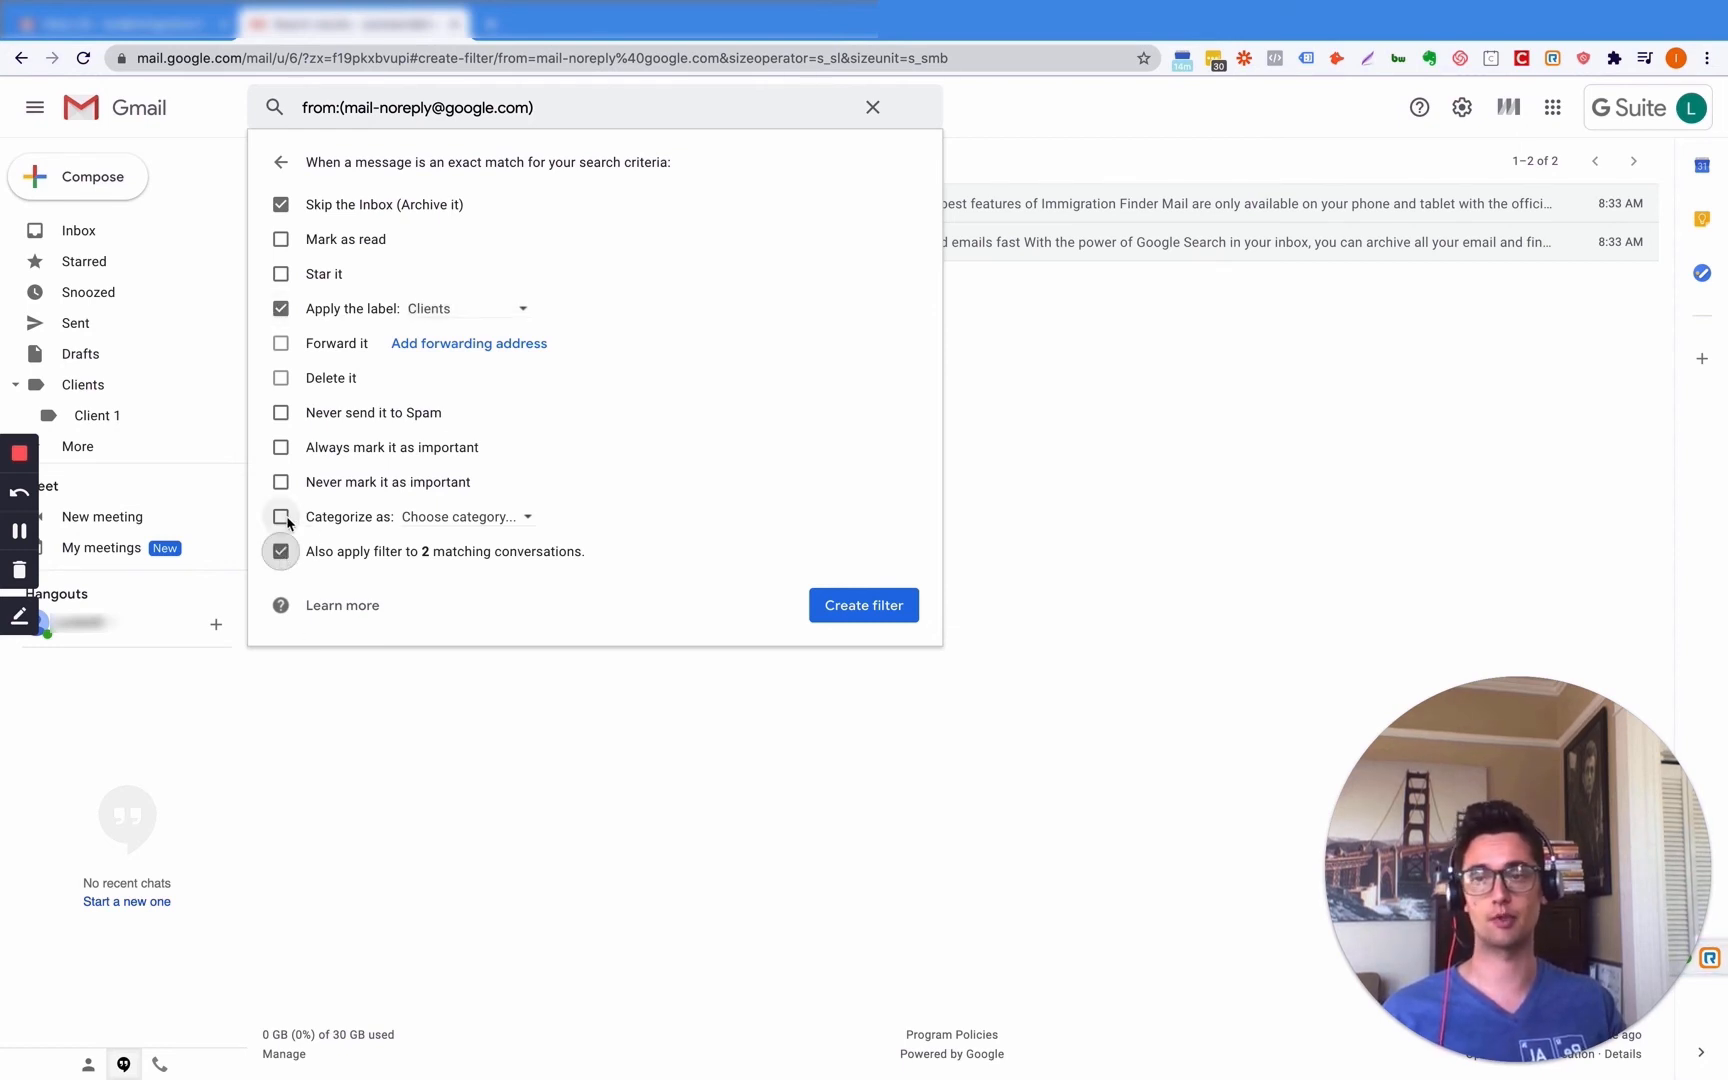
{"action": "left_click", "coordinate": [494, 516]}
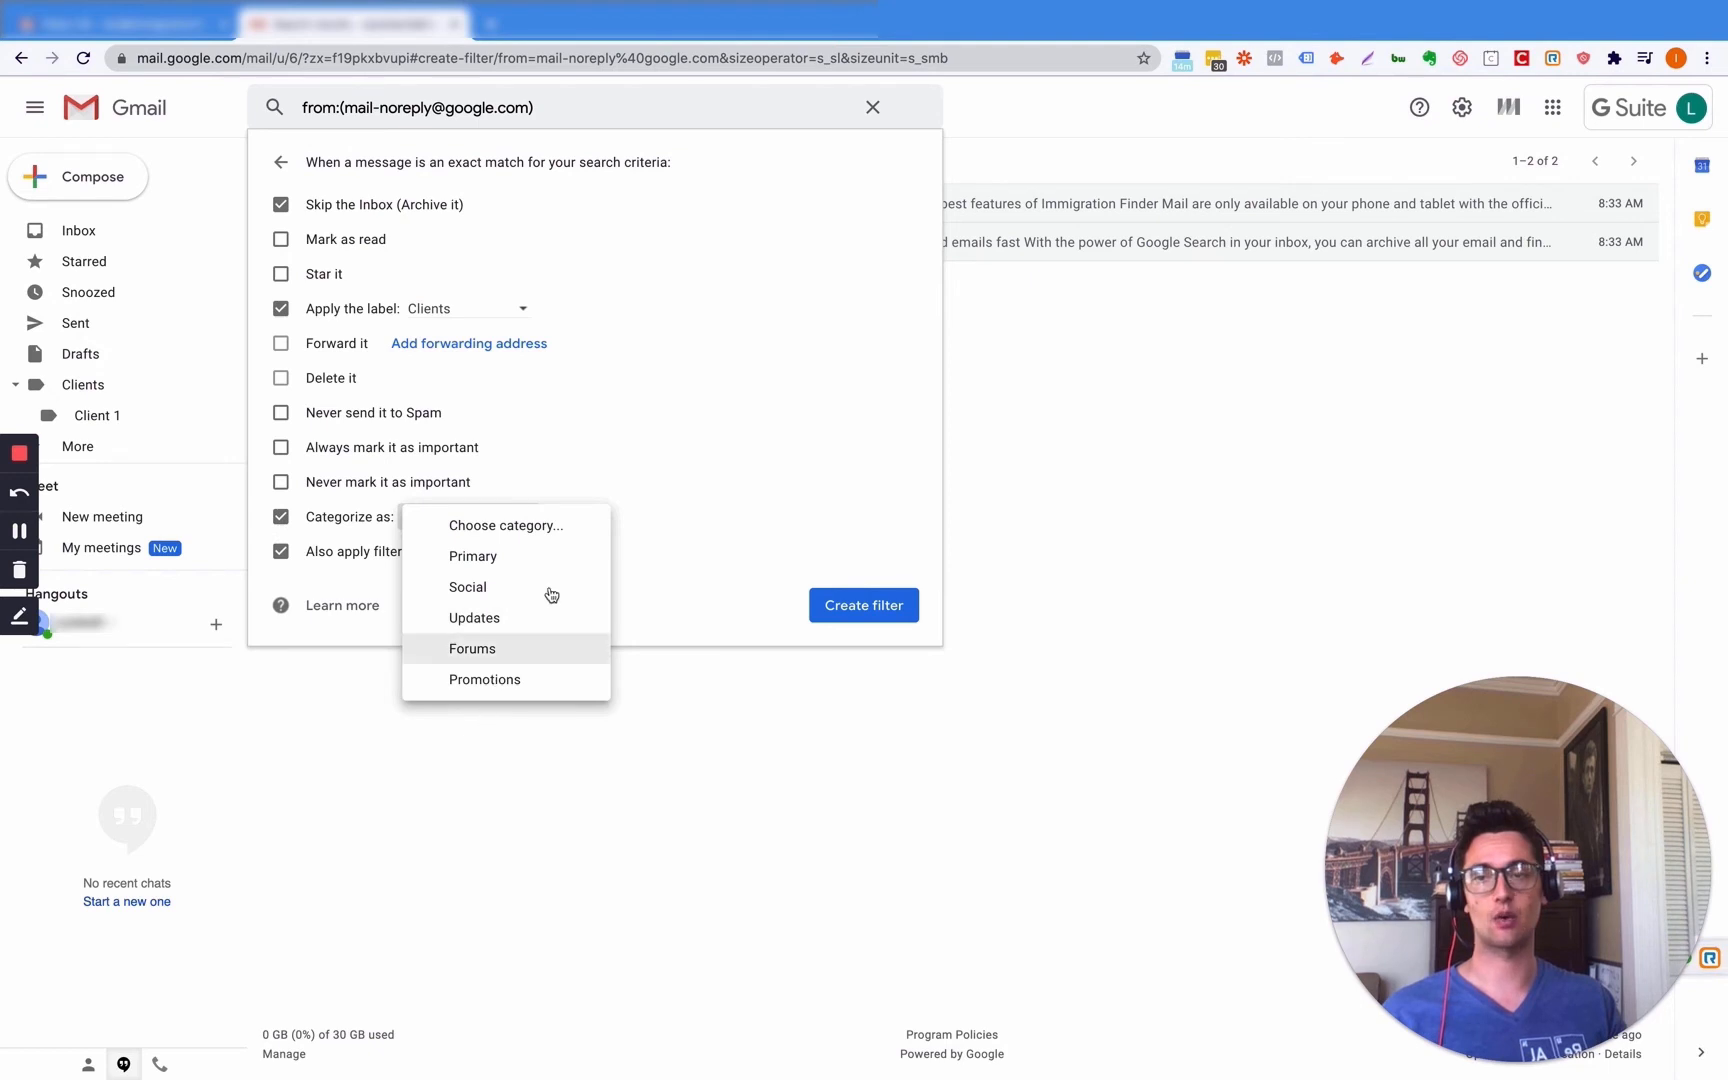
{"action": "left_click", "coordinate": [702, 453]}
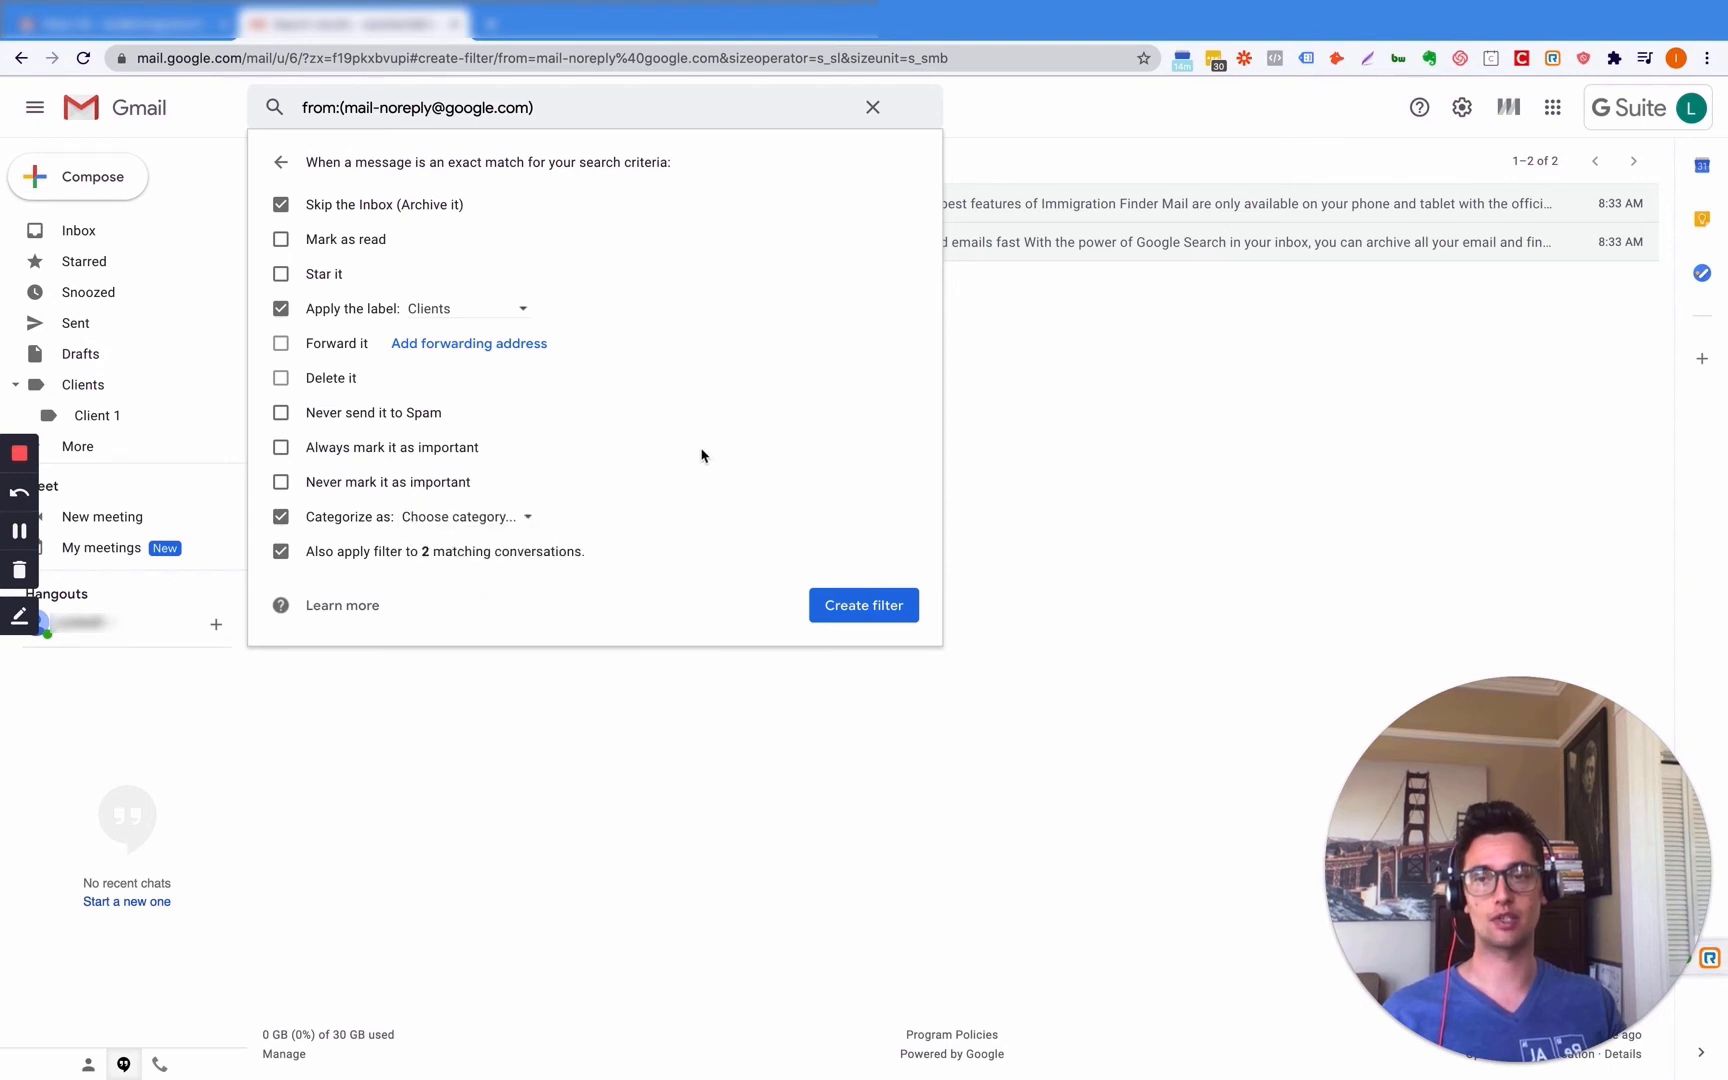
{"action": "left_click", "coordinate": [282, 413]}
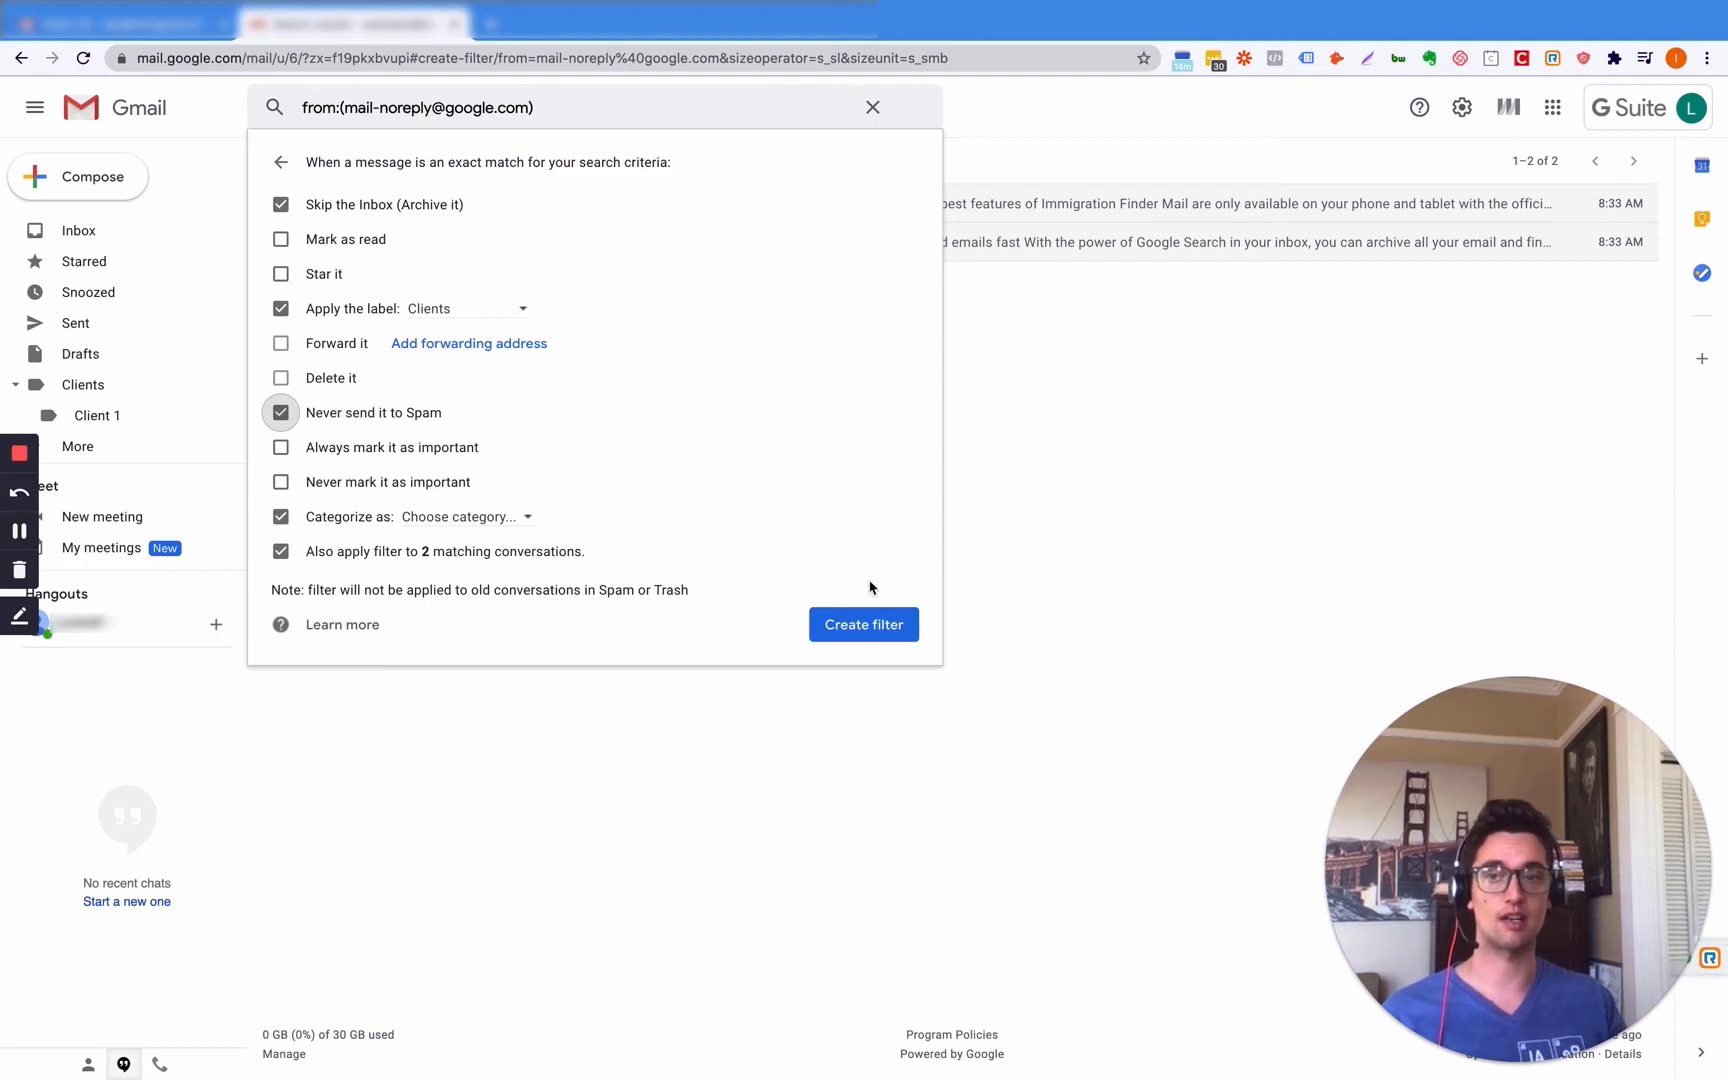
{"action": "left_click", "coordinate": [874, 630]}
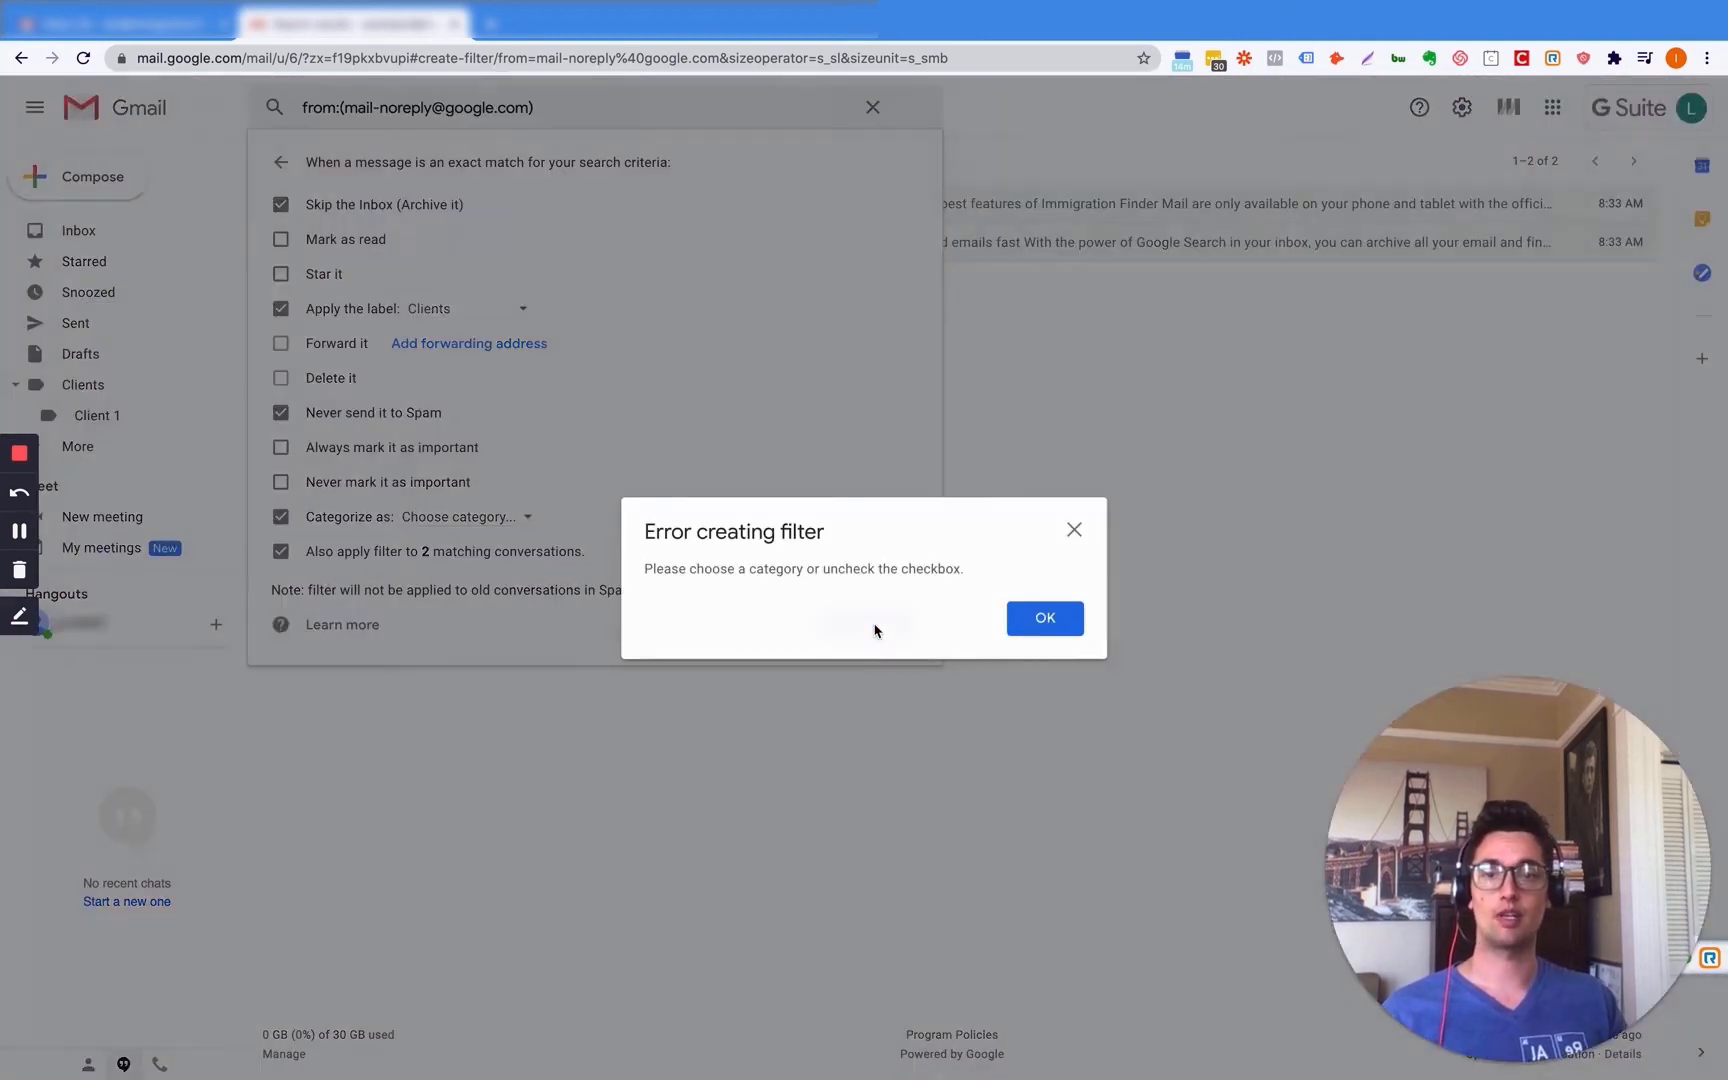
{"action": "left_click", "coordinate": [1046, 620]}
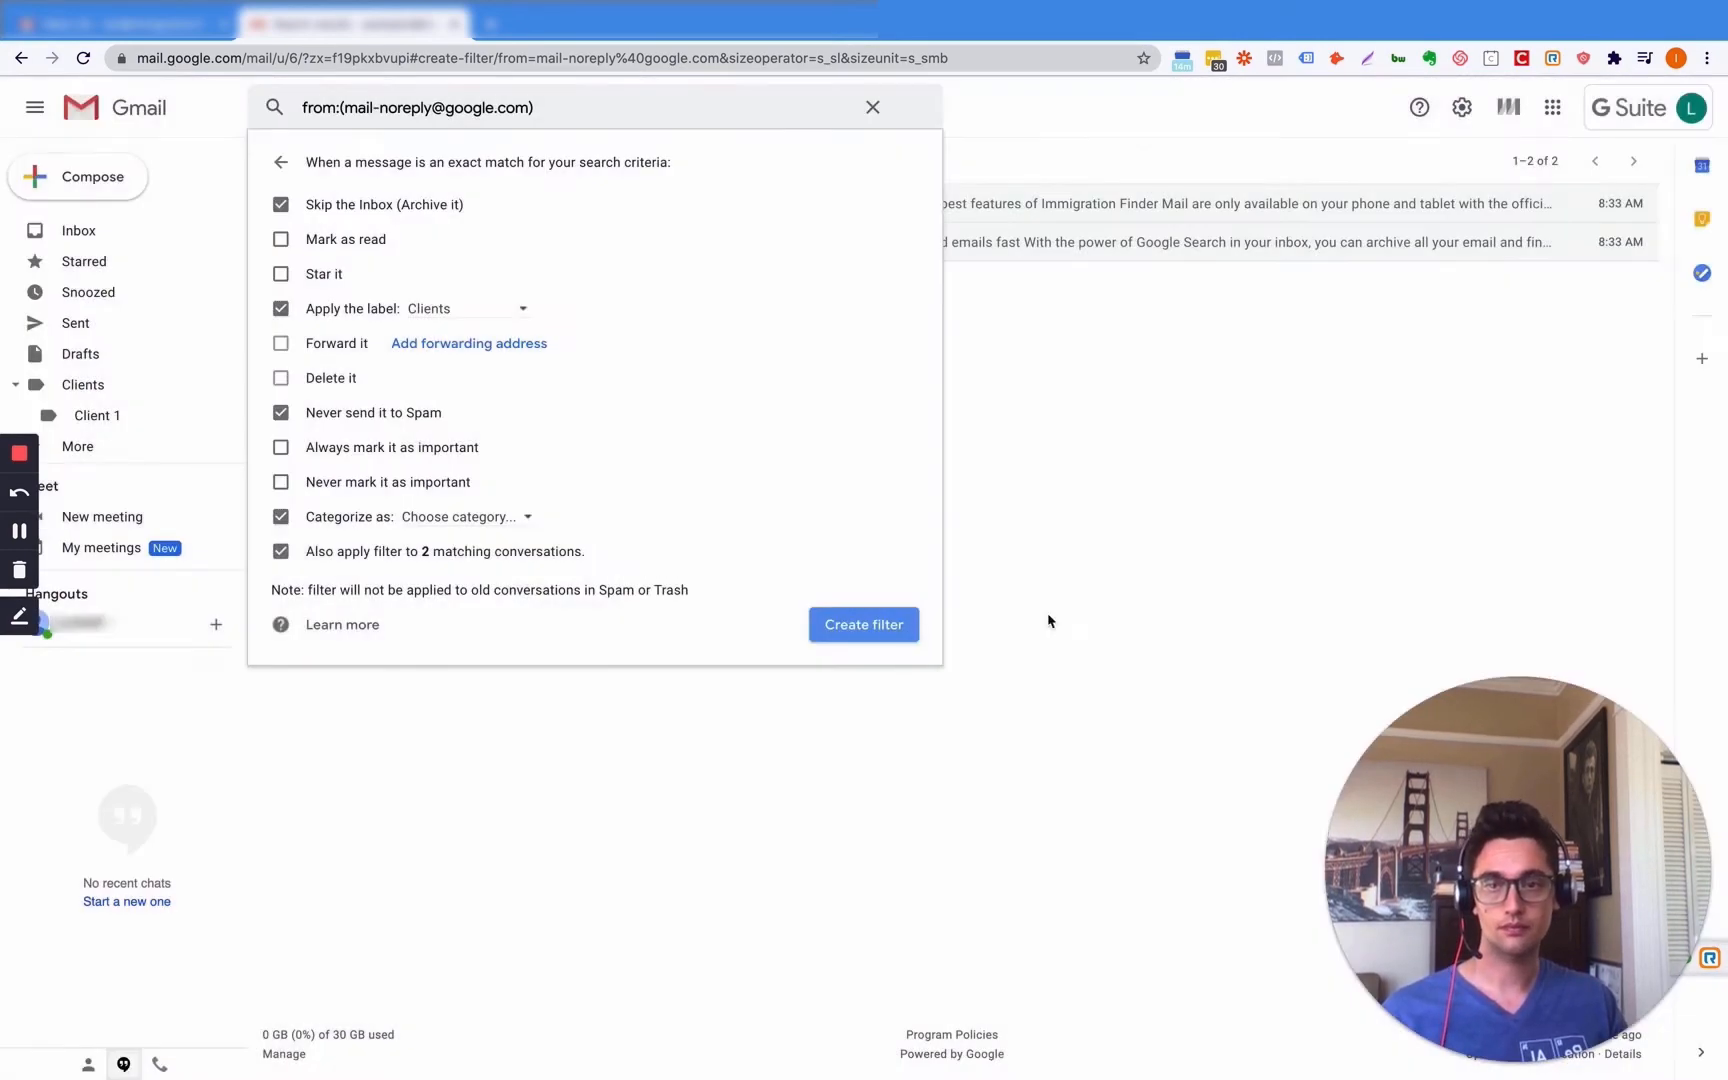
{"action": "left_click", "coordinate": [513, 518]}
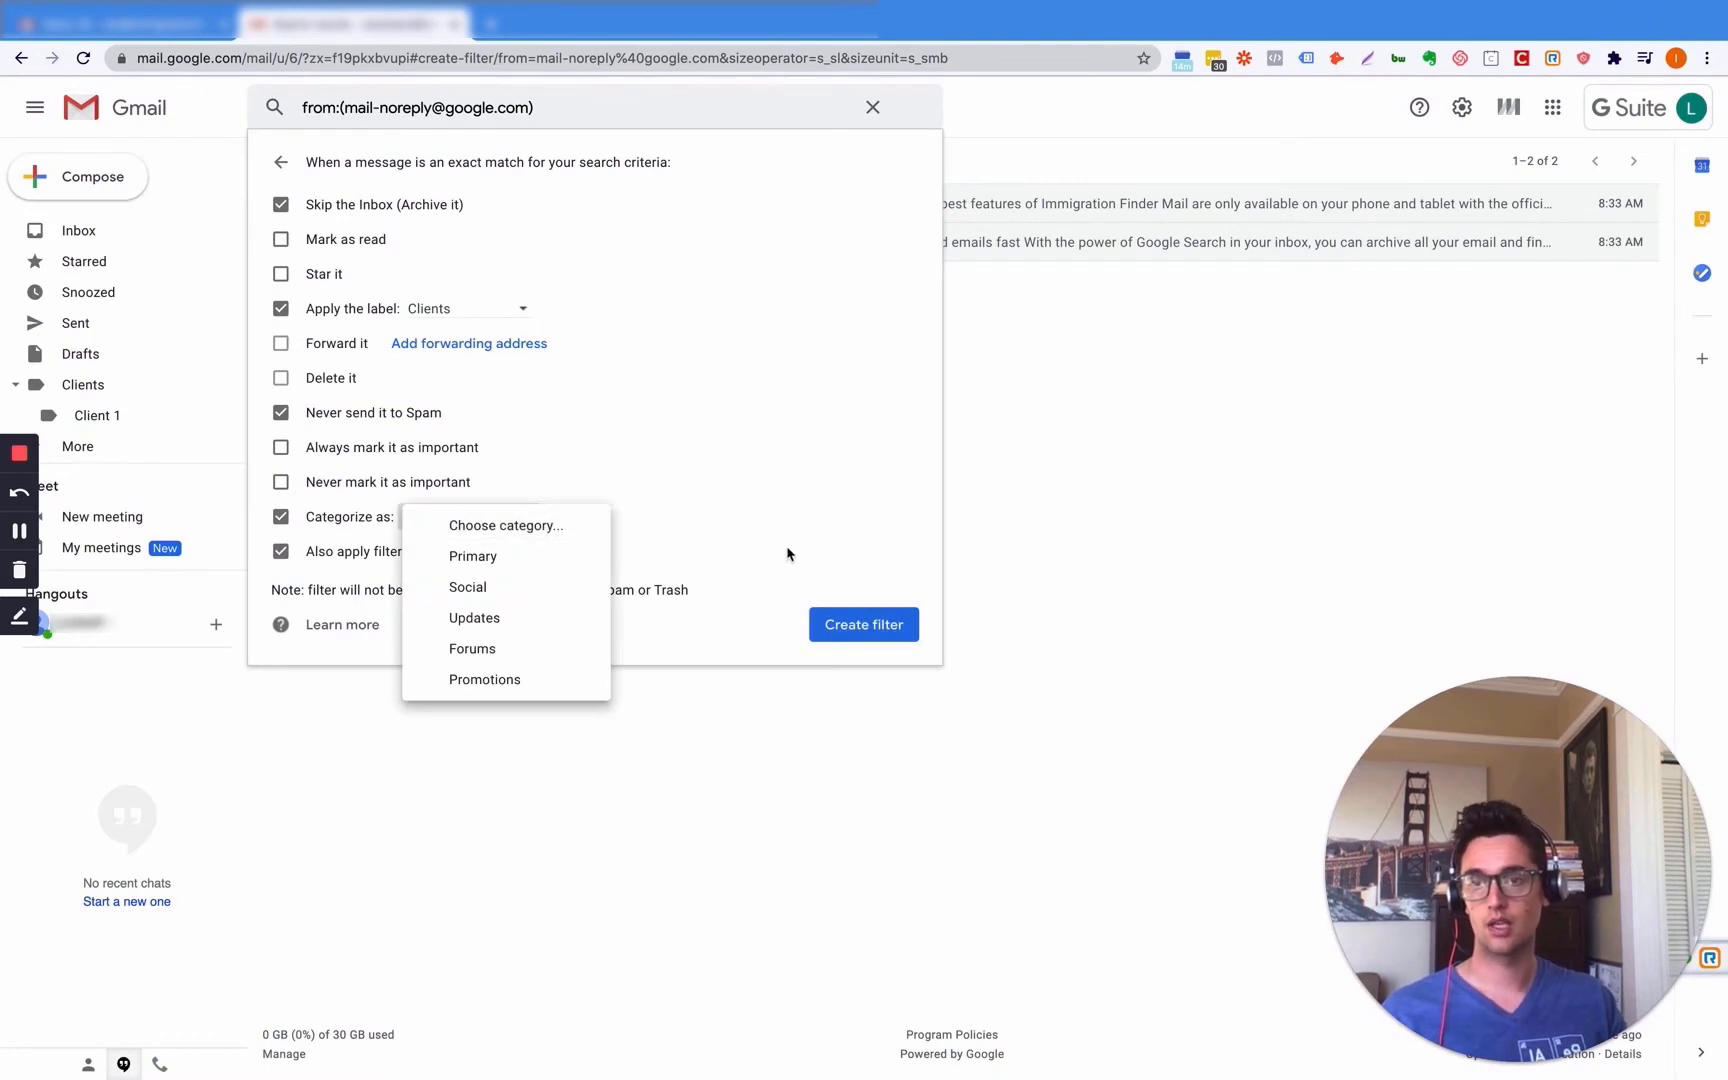
{"action": "left_click", "coordinate": [545, 563]}
{"action": "left_click", "coordinate": [866, 628]}
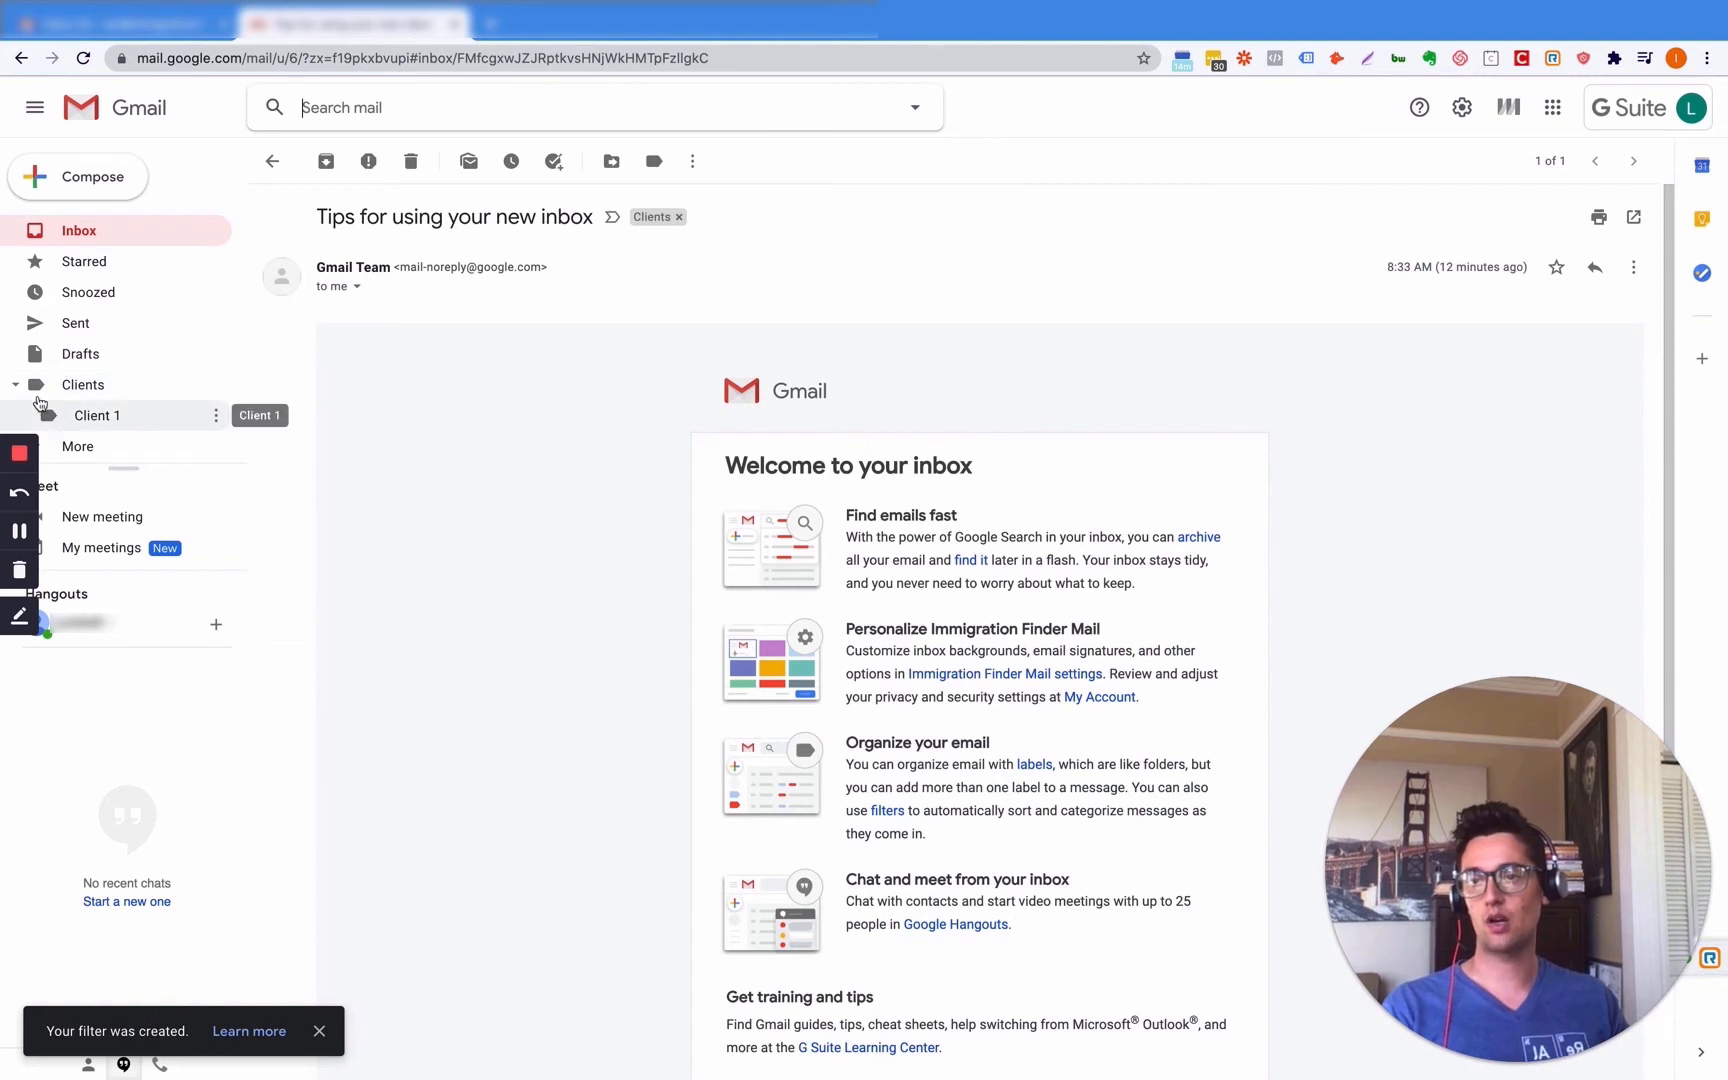
- View the Client 1 label, then the Clients label holding both Gmail Team emails
{"action": "left_click", "coordinate": [66, 417]}
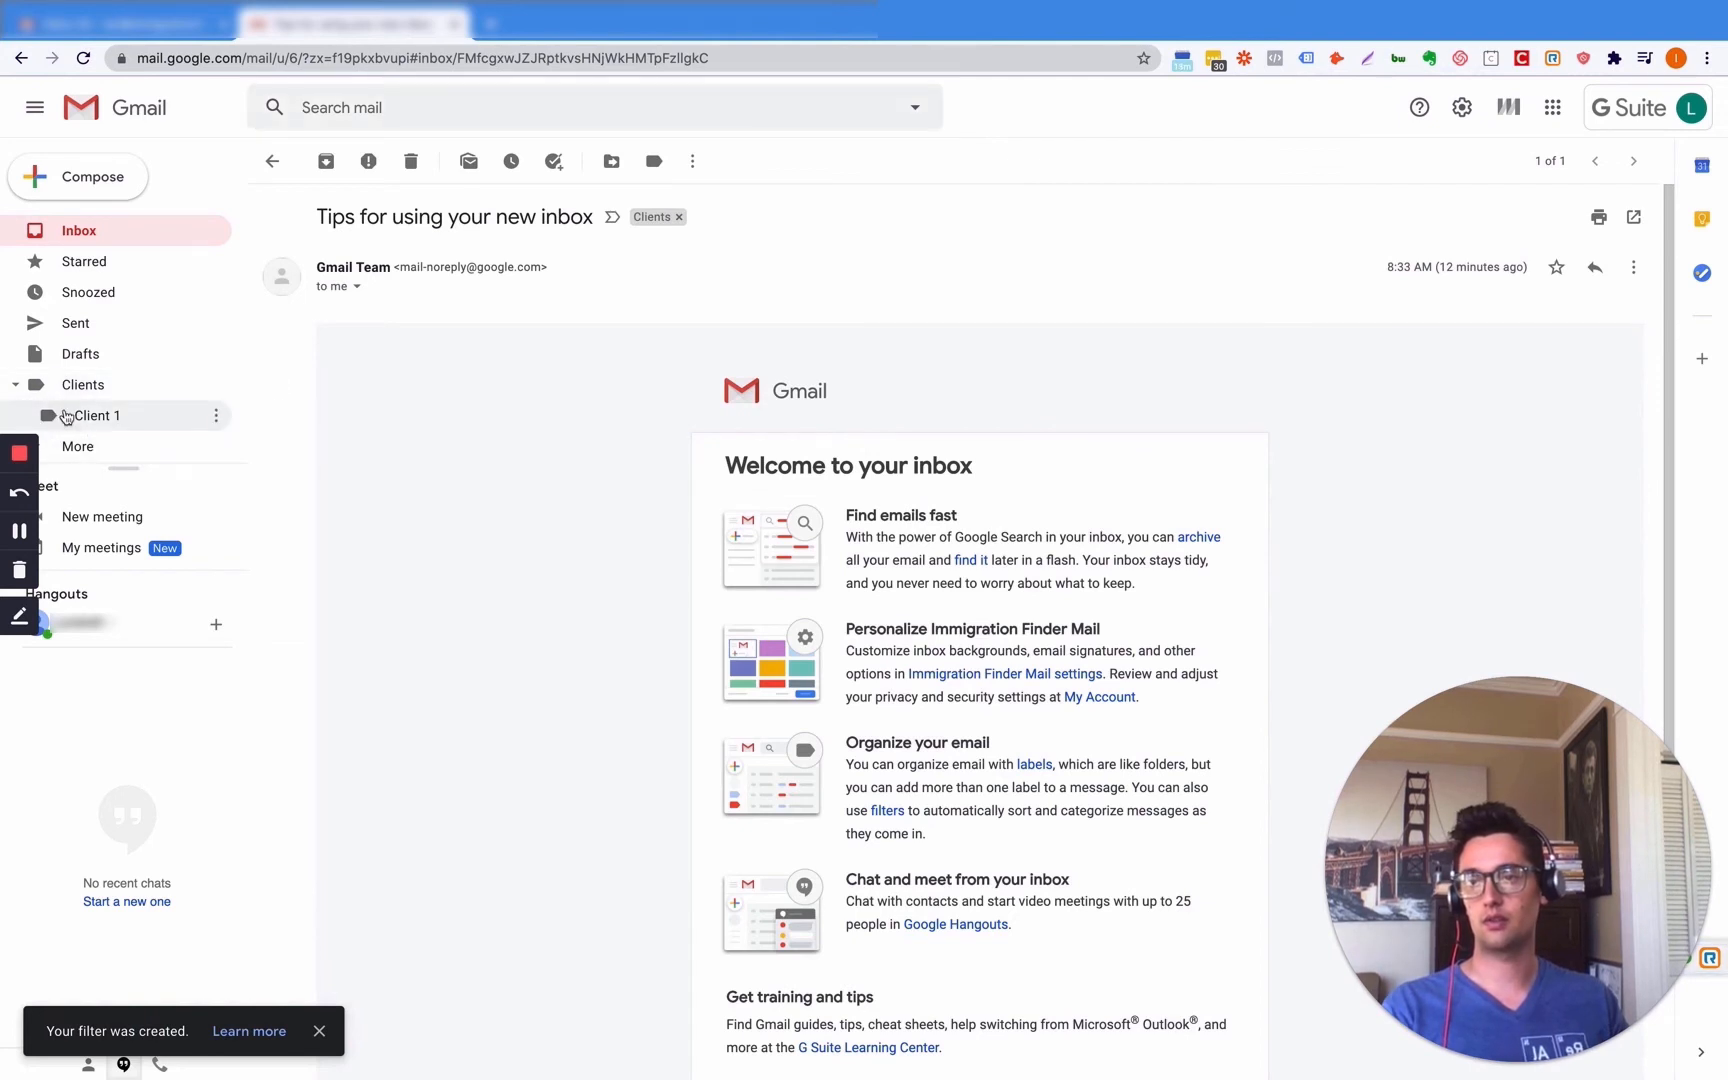
{"action": "left_click", "coordinate": [80, 387]}
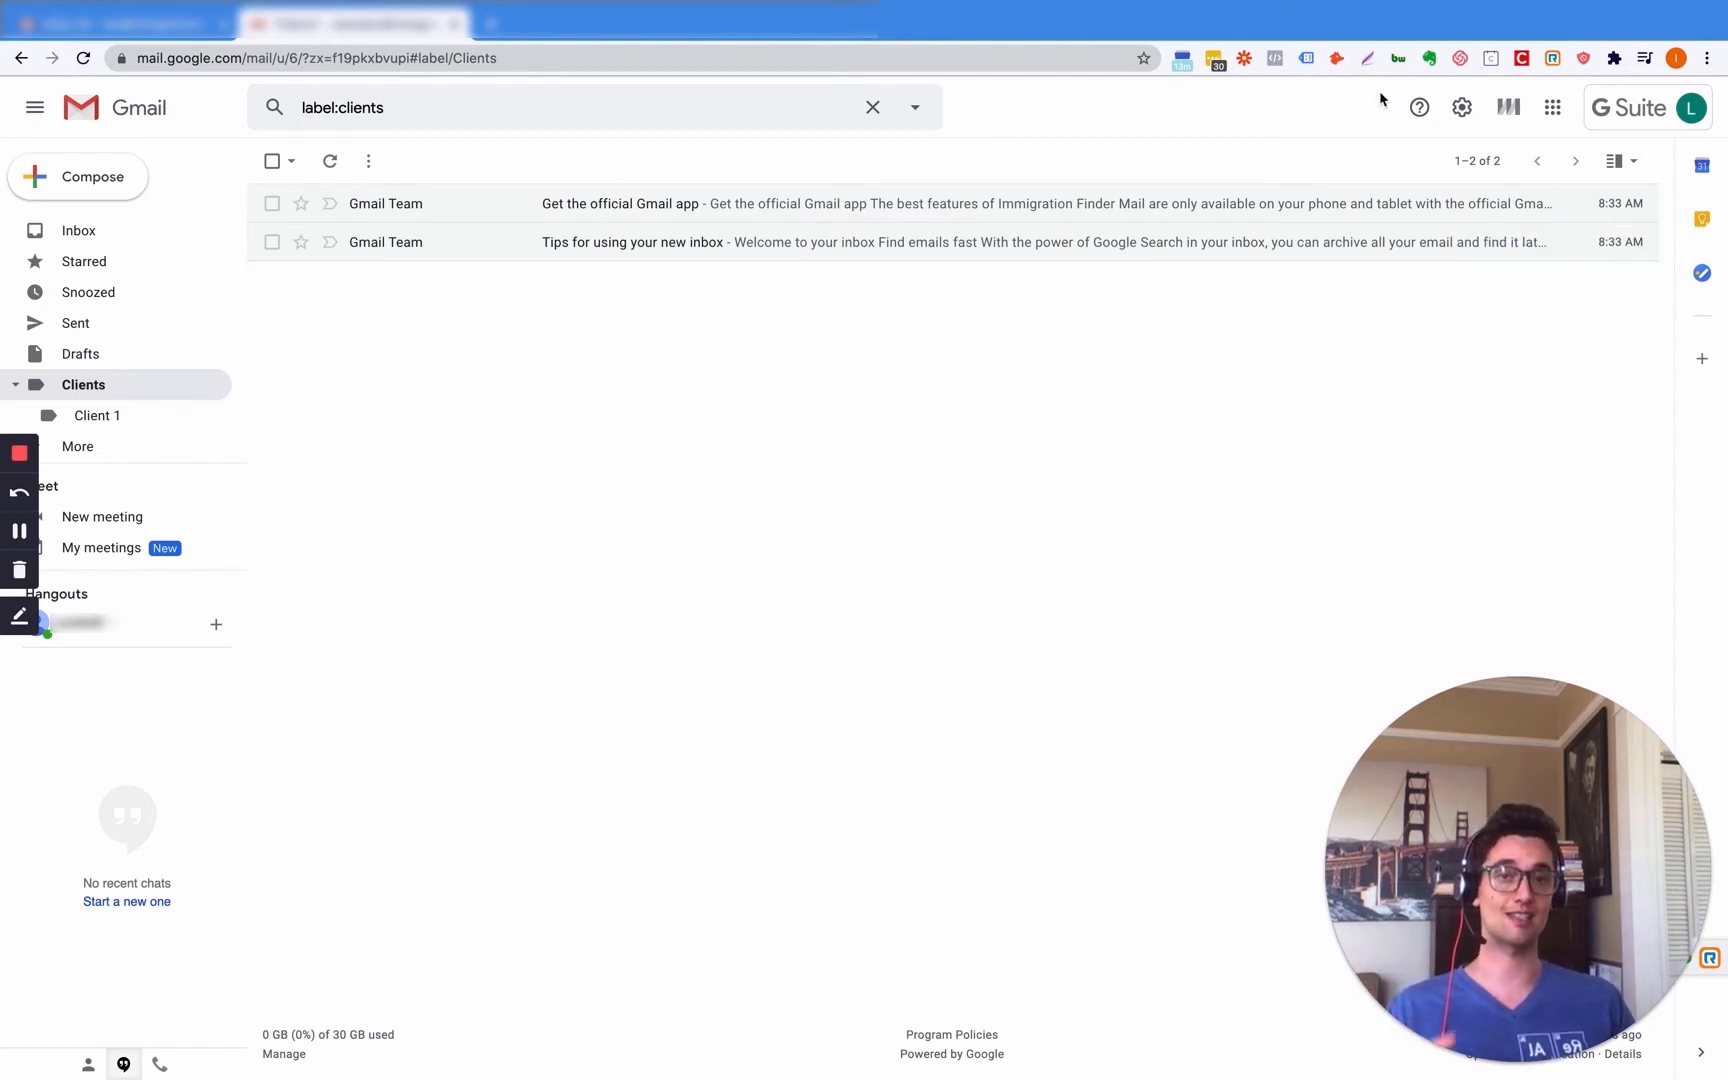
- Open the Forwarding and POP/IMAP settings and cancel the Add a forwarding address dialog
{"action": "left_click", "coordinate": [1462, 108]}
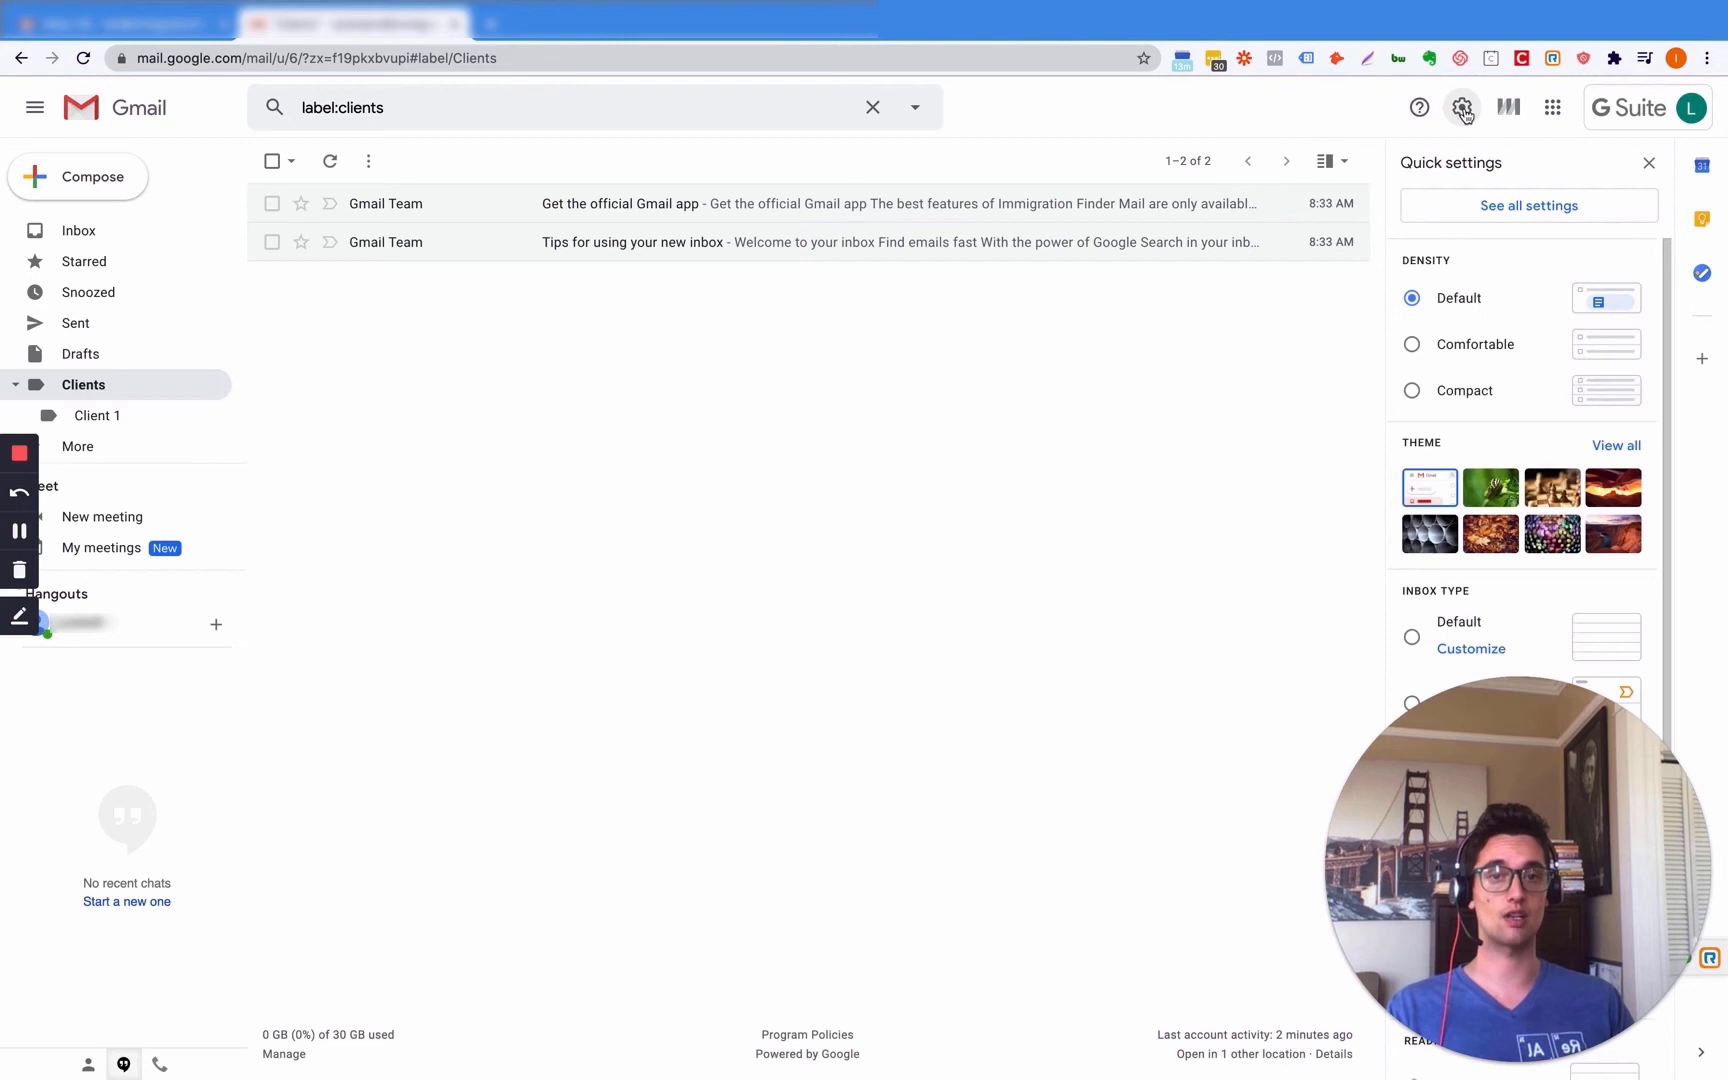
{"action": "left_click", "coordinate": [1528, 206]}
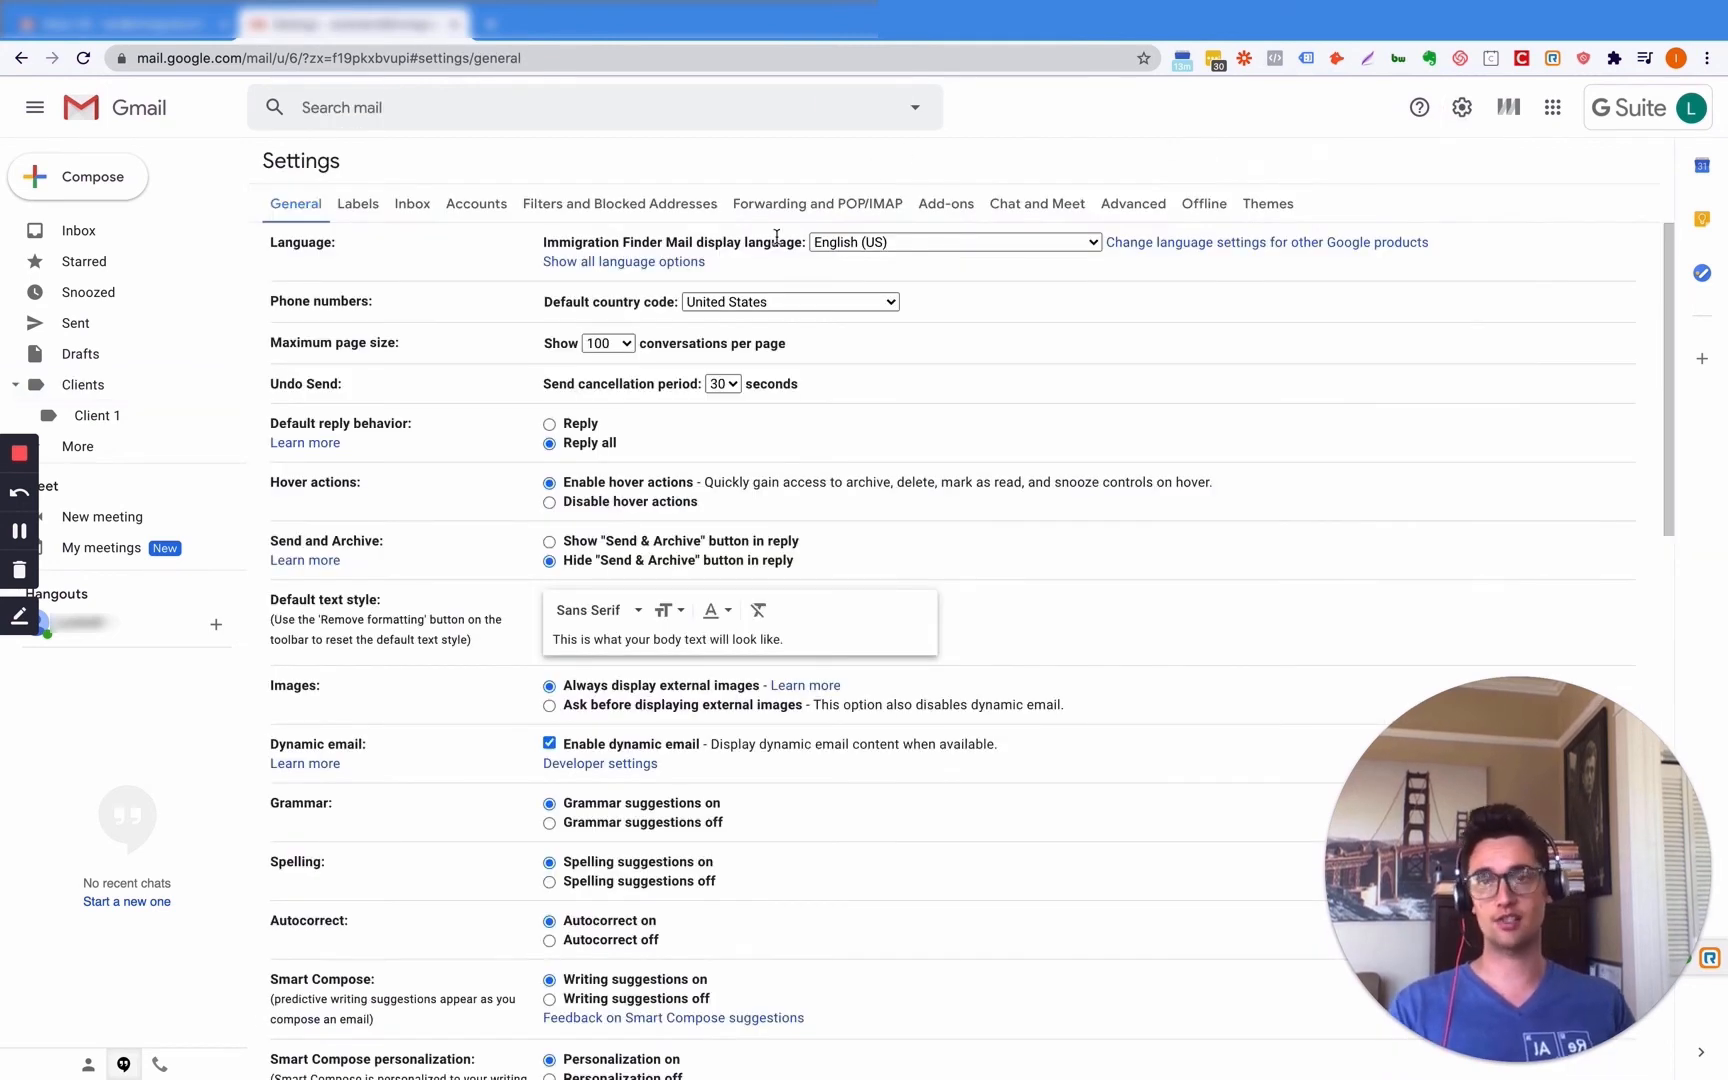
{"action": "left_click", "coordinate": [848, 202]}
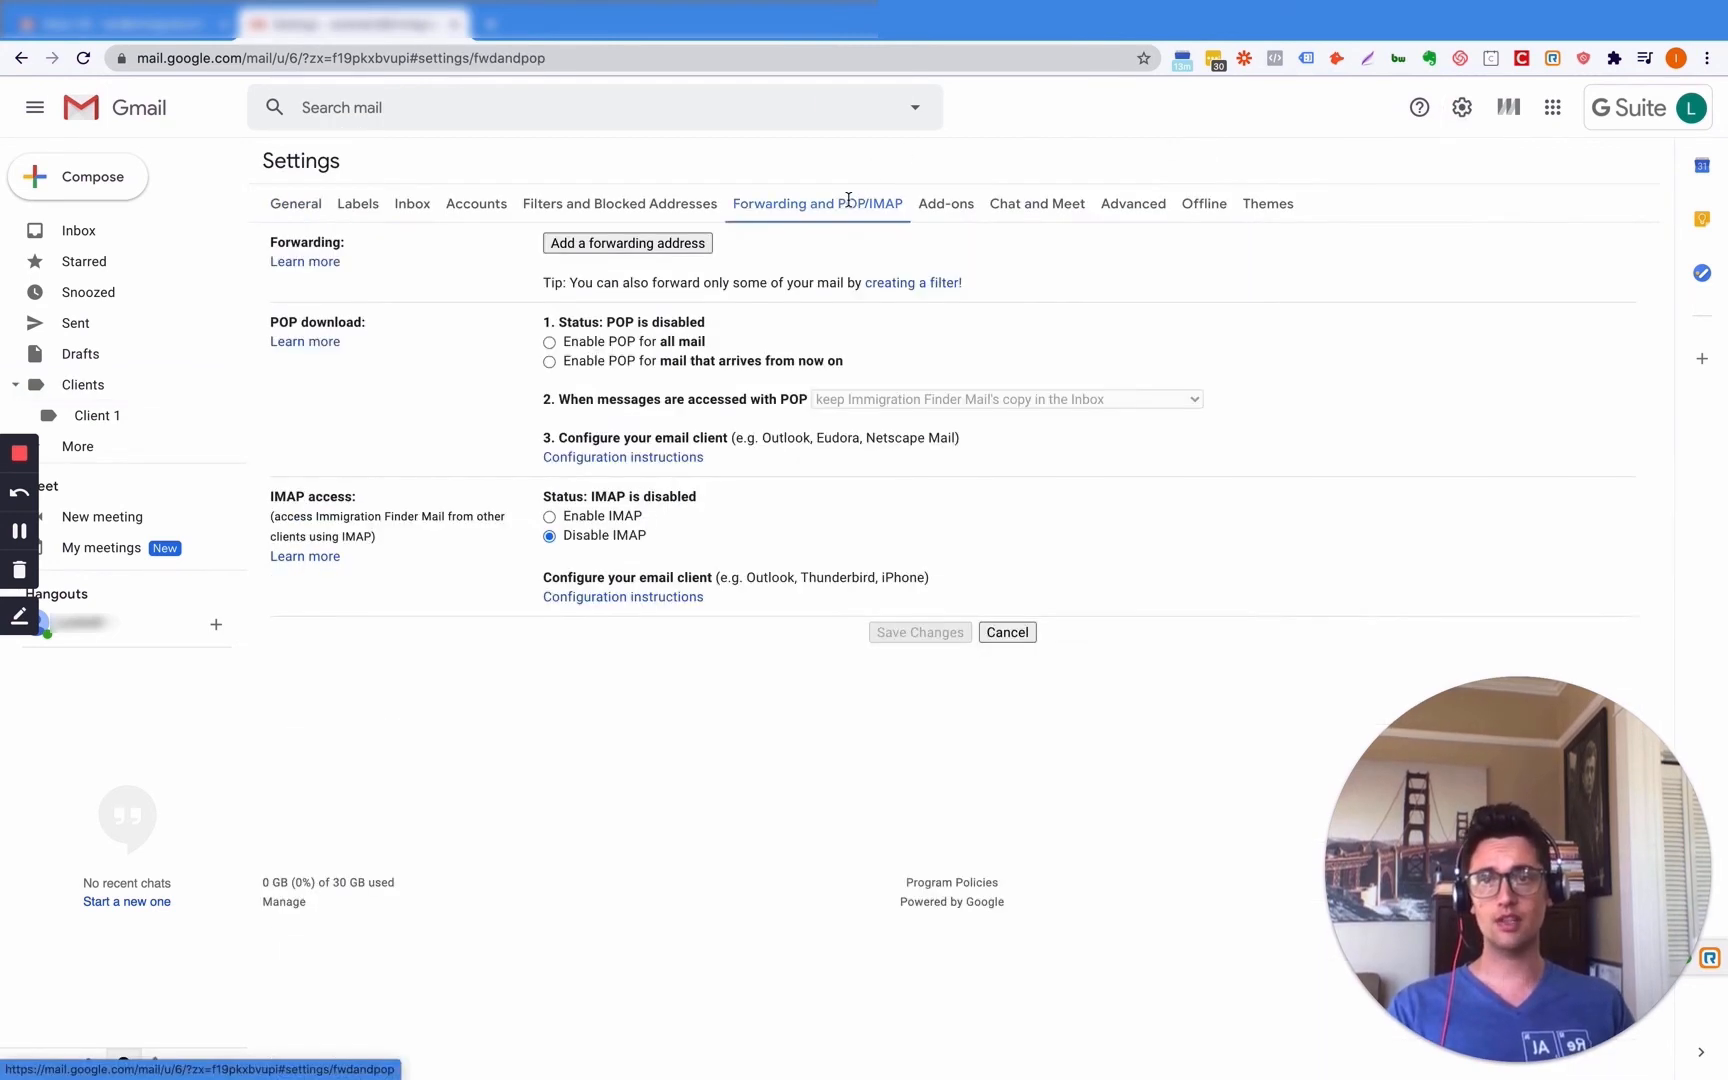
{"action": "left_click", "coordinate": [656, 247]}
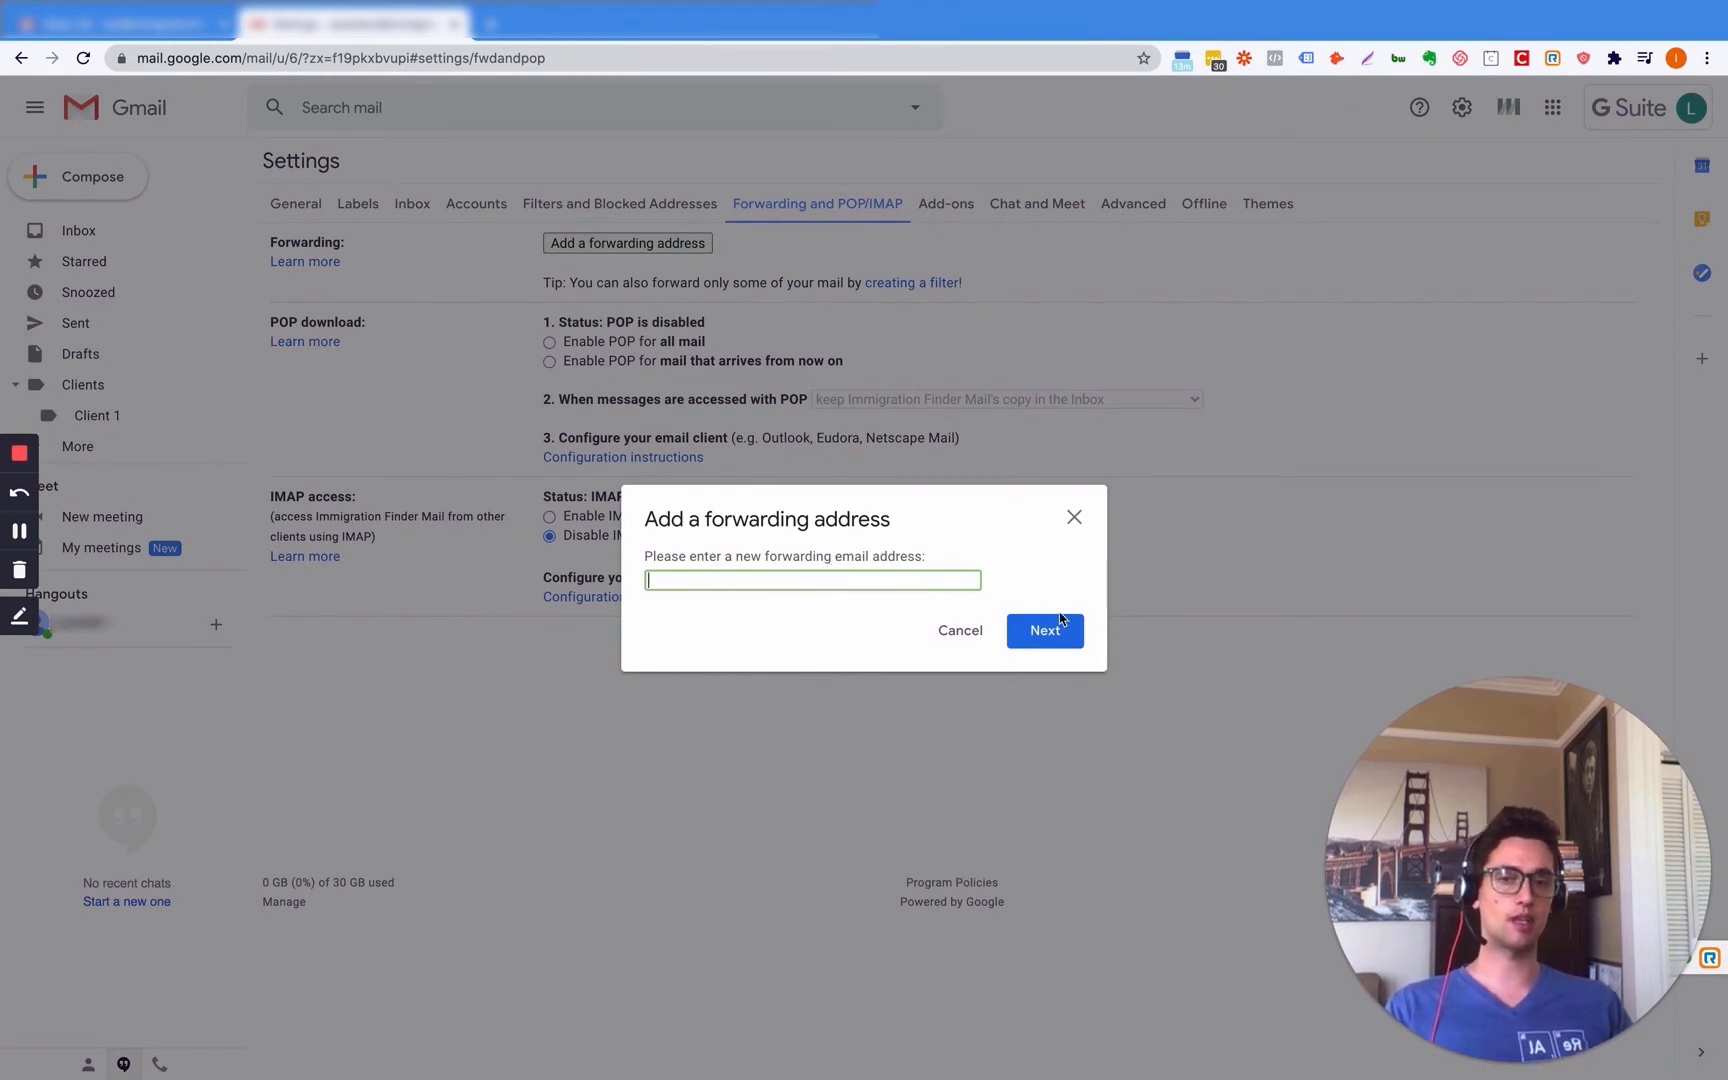
{"action": "left_click", "coordinate": [1074, 518]}
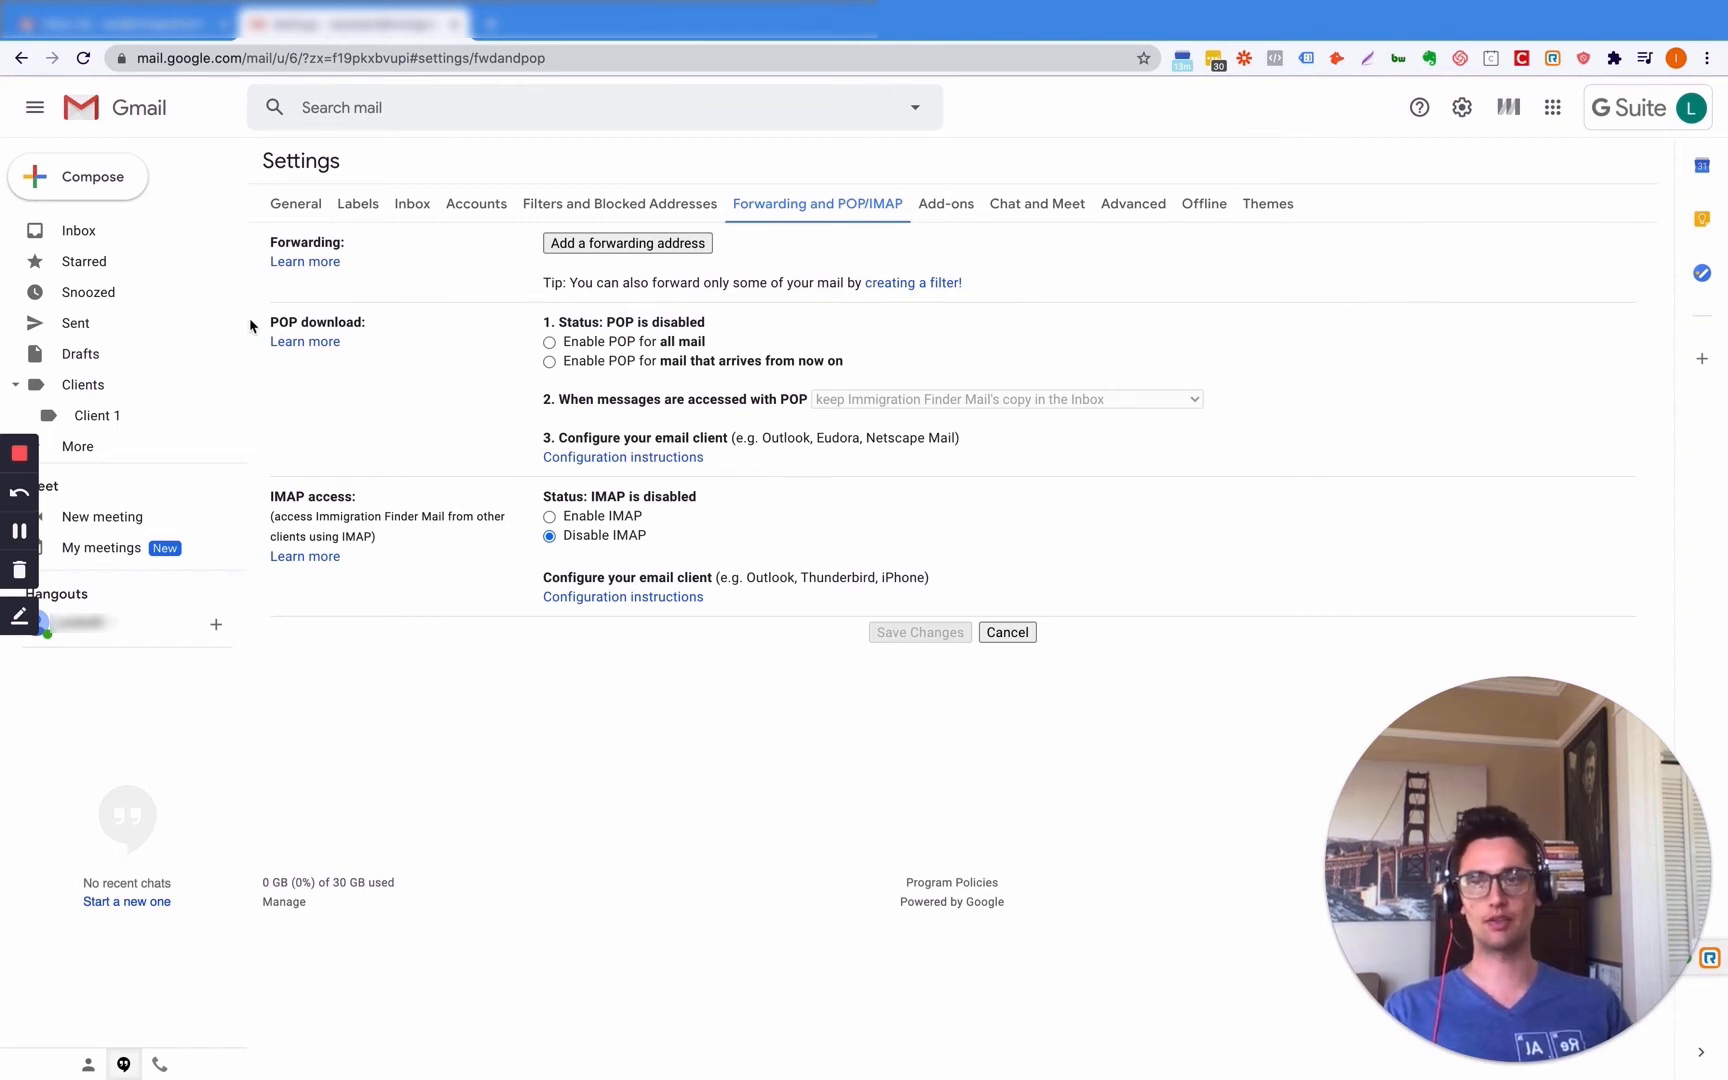
- Open the Marketplace from the Add-ons settings and search for mixmax
{"action": "left_click", "coordinate": [954, 207]}
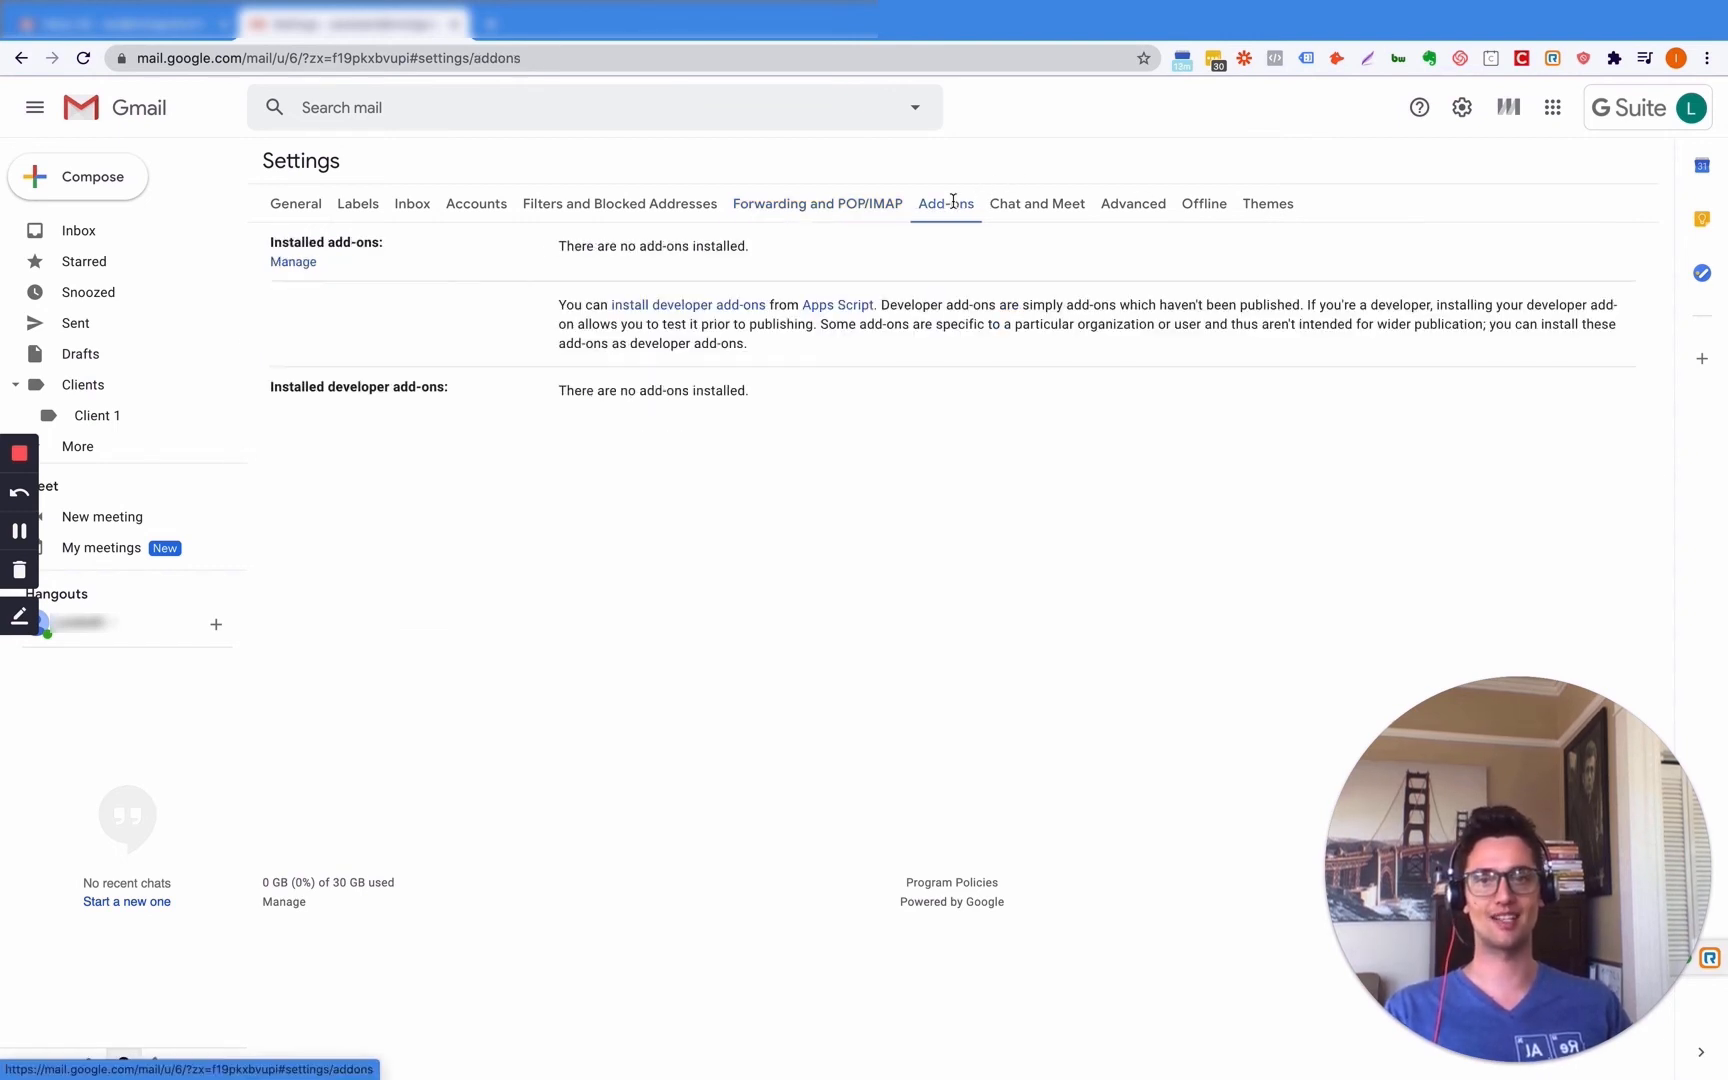
{"action": "left_click", "coordinate": [293, 262]}
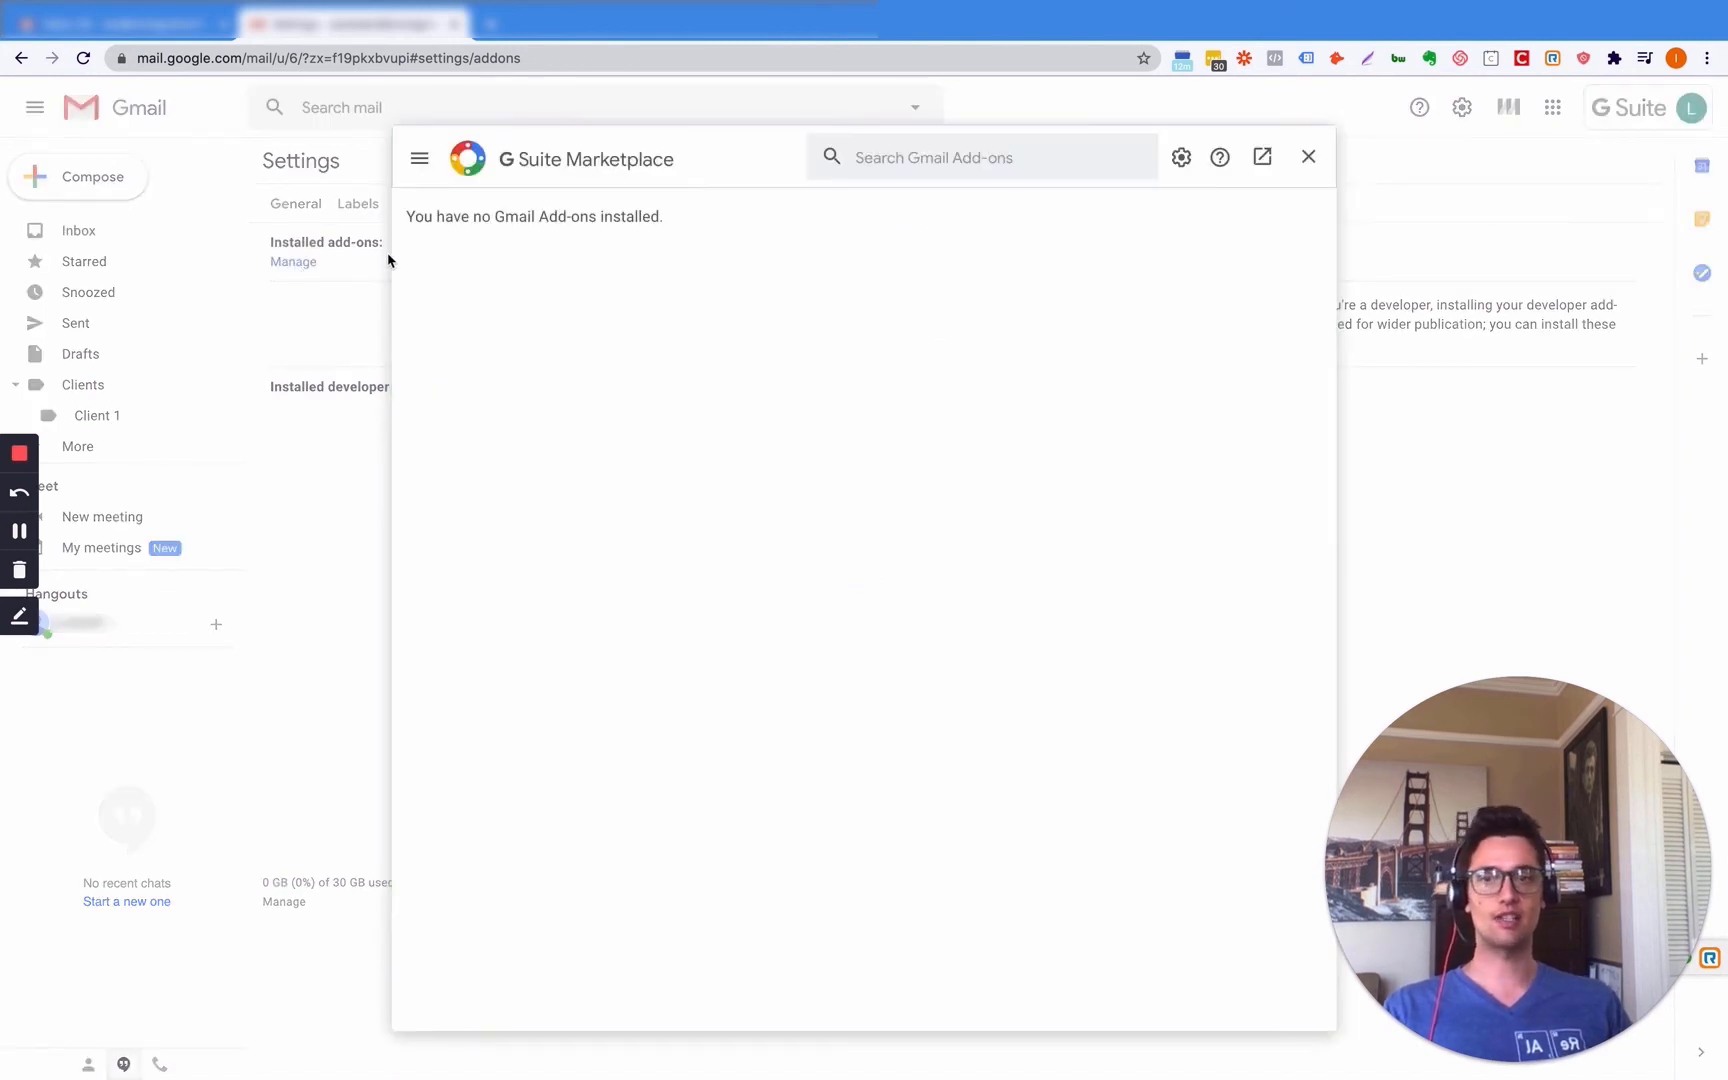
{"action": "left_click", "coordinate": [902, 172]}
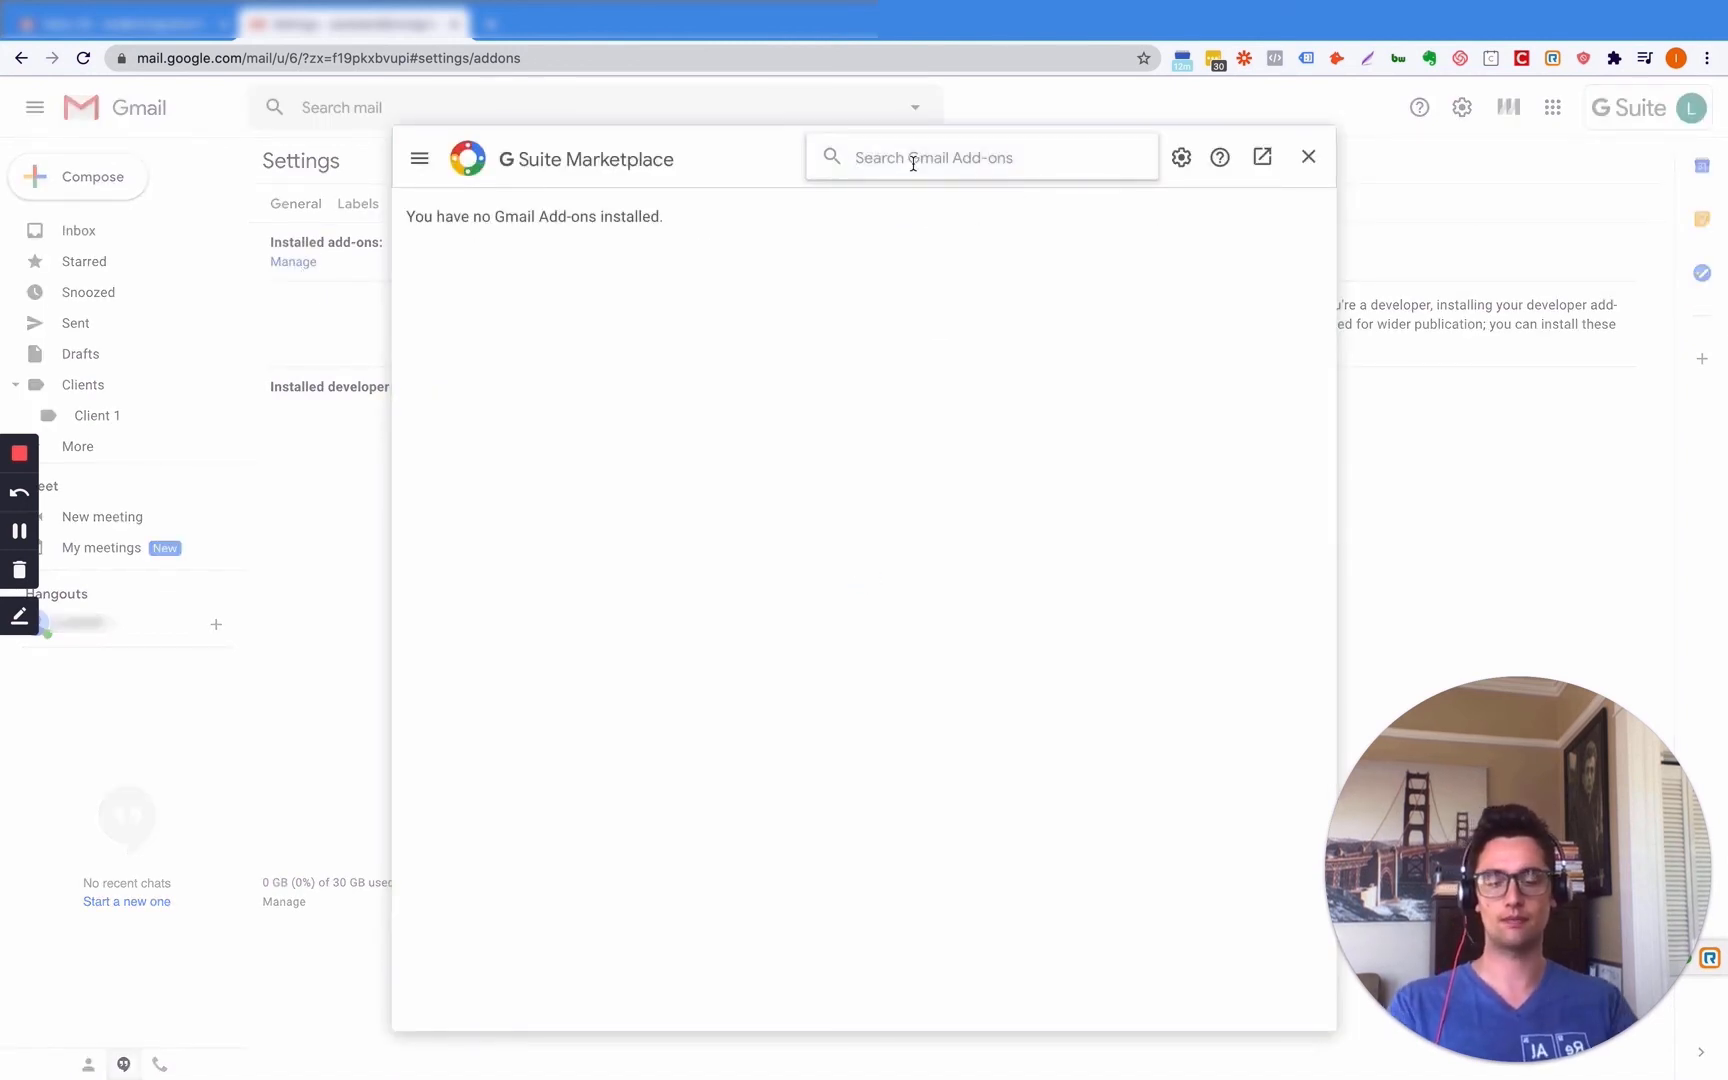
{"action": "type", "text": "mixmax"}
{"action": "key", "text": "Return"}
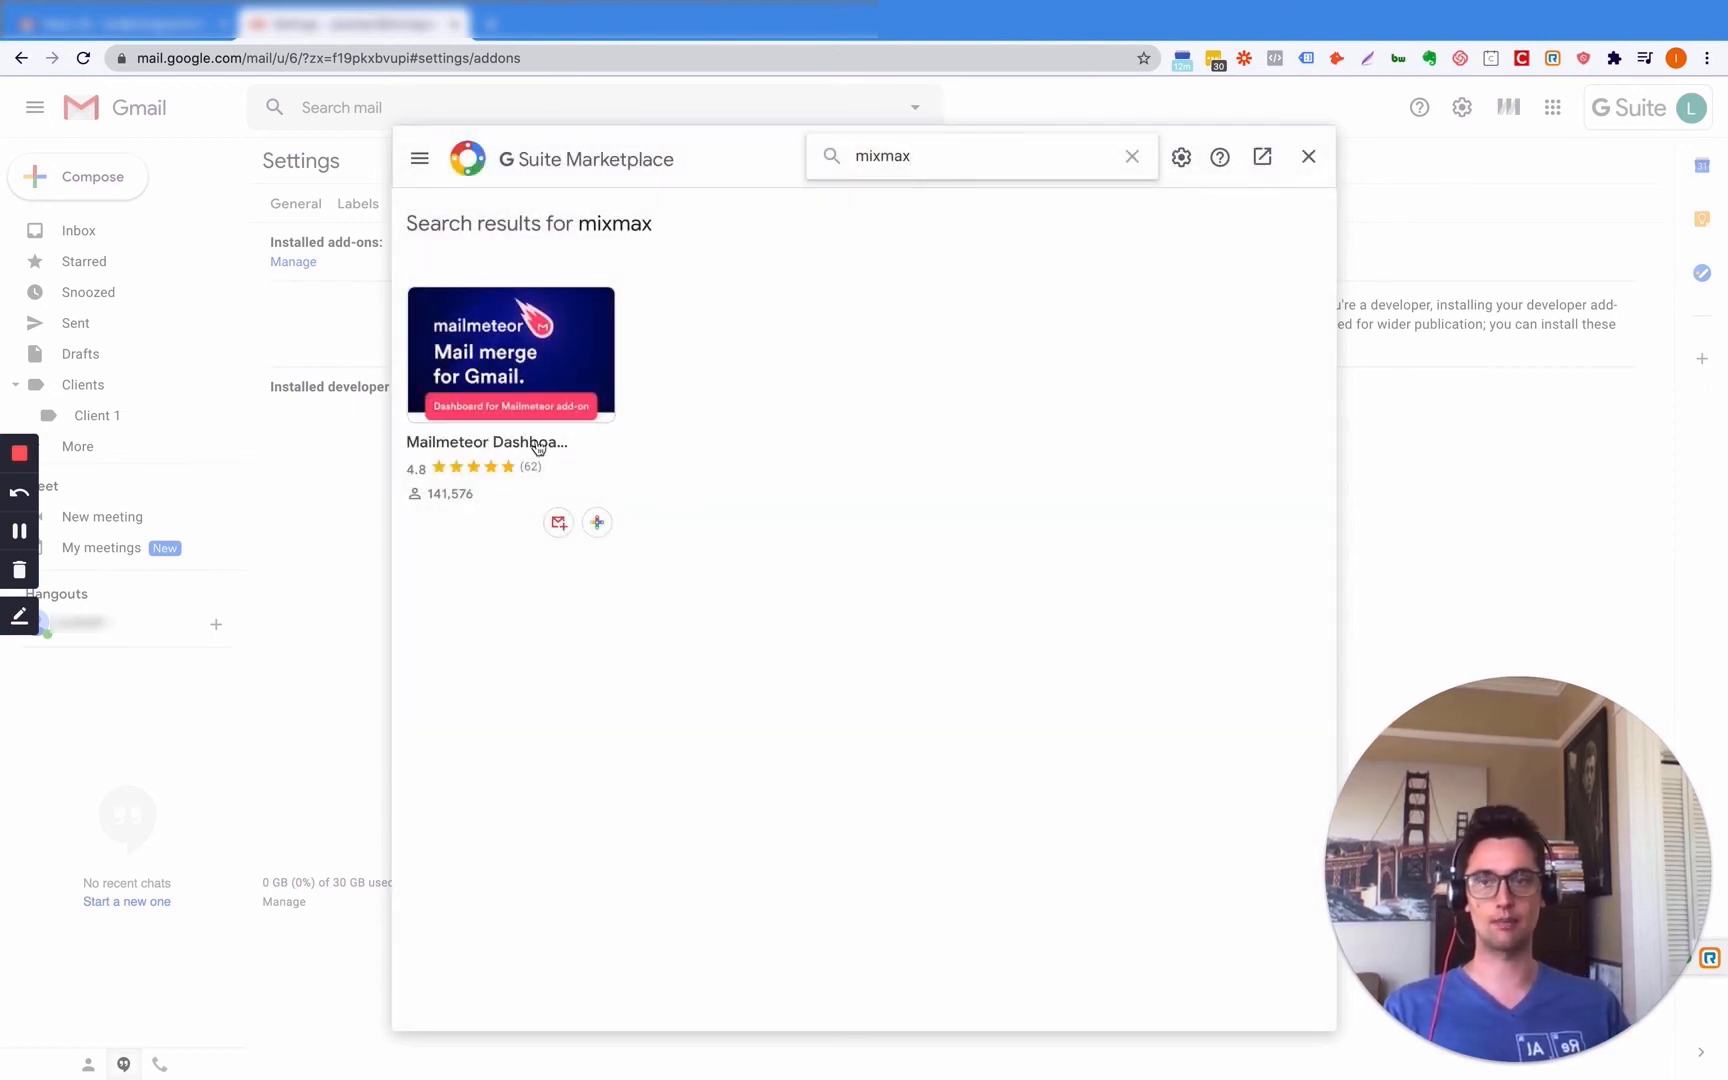
- Search the Marketplace for Signature and google drive add-ons, then close it
{"action": "double_click", "coordinate": [937, 150]}
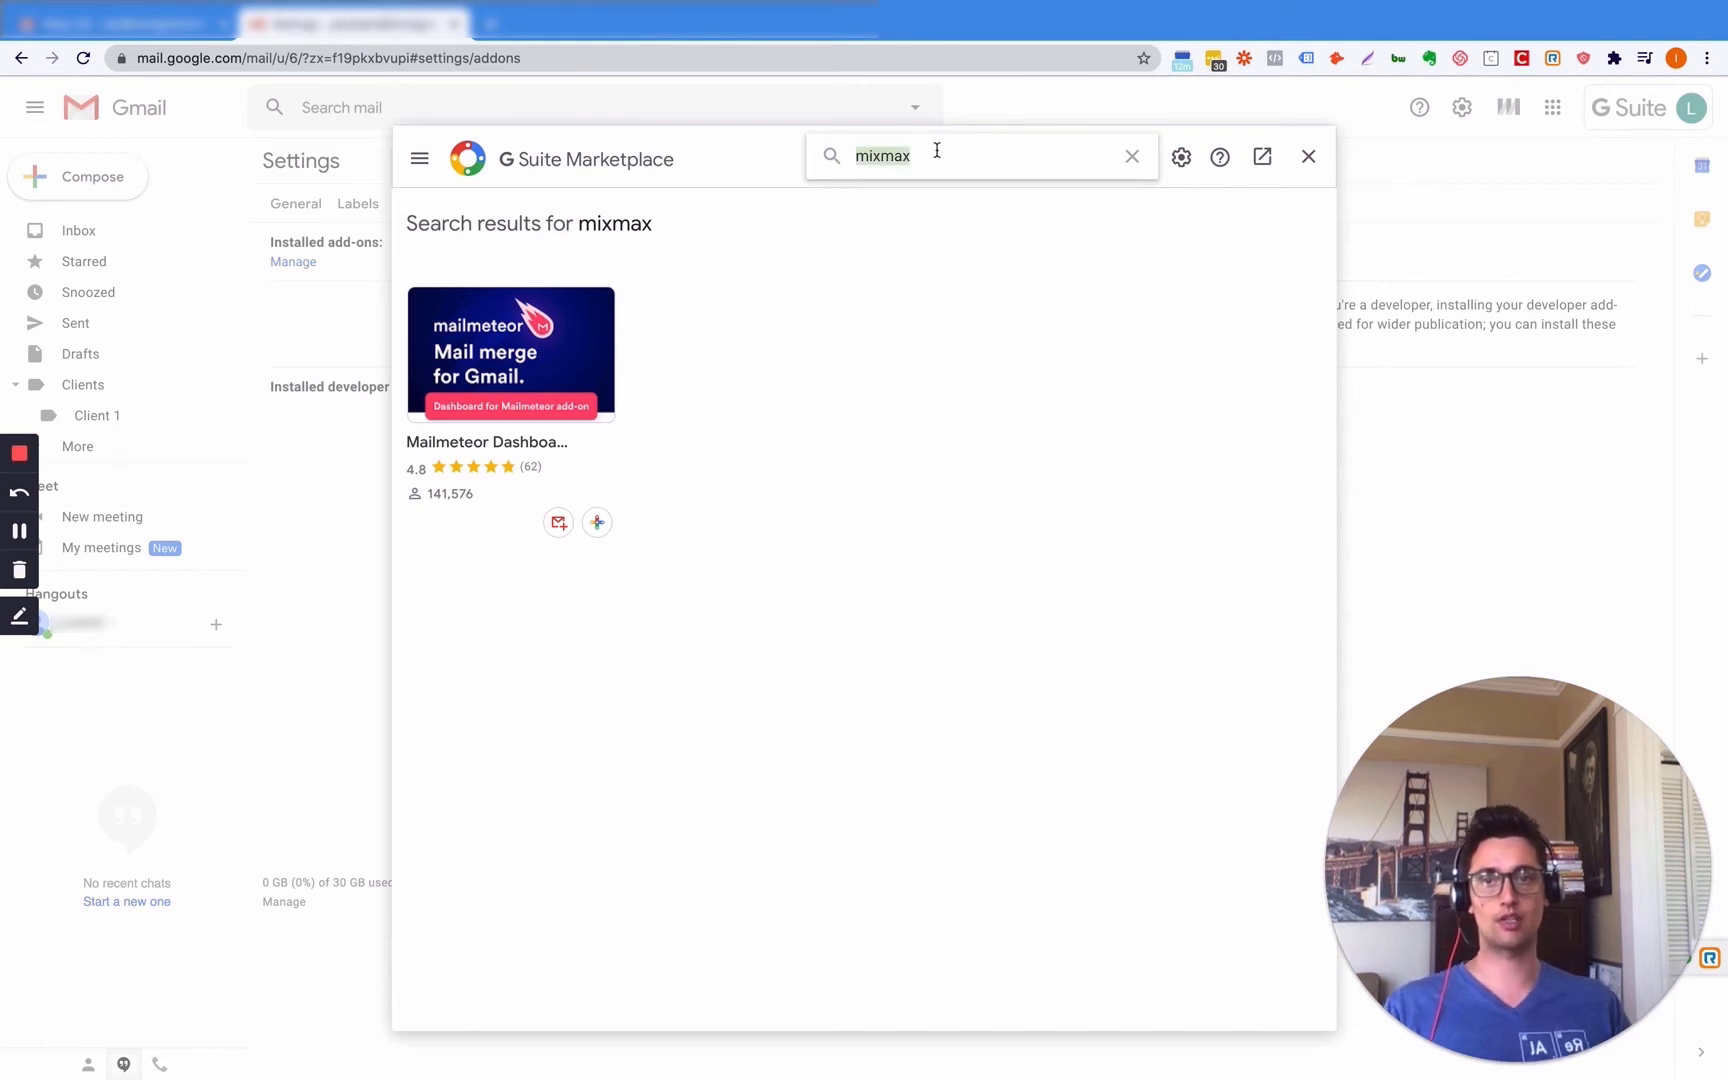
{"action": "type", "text": "signat"}
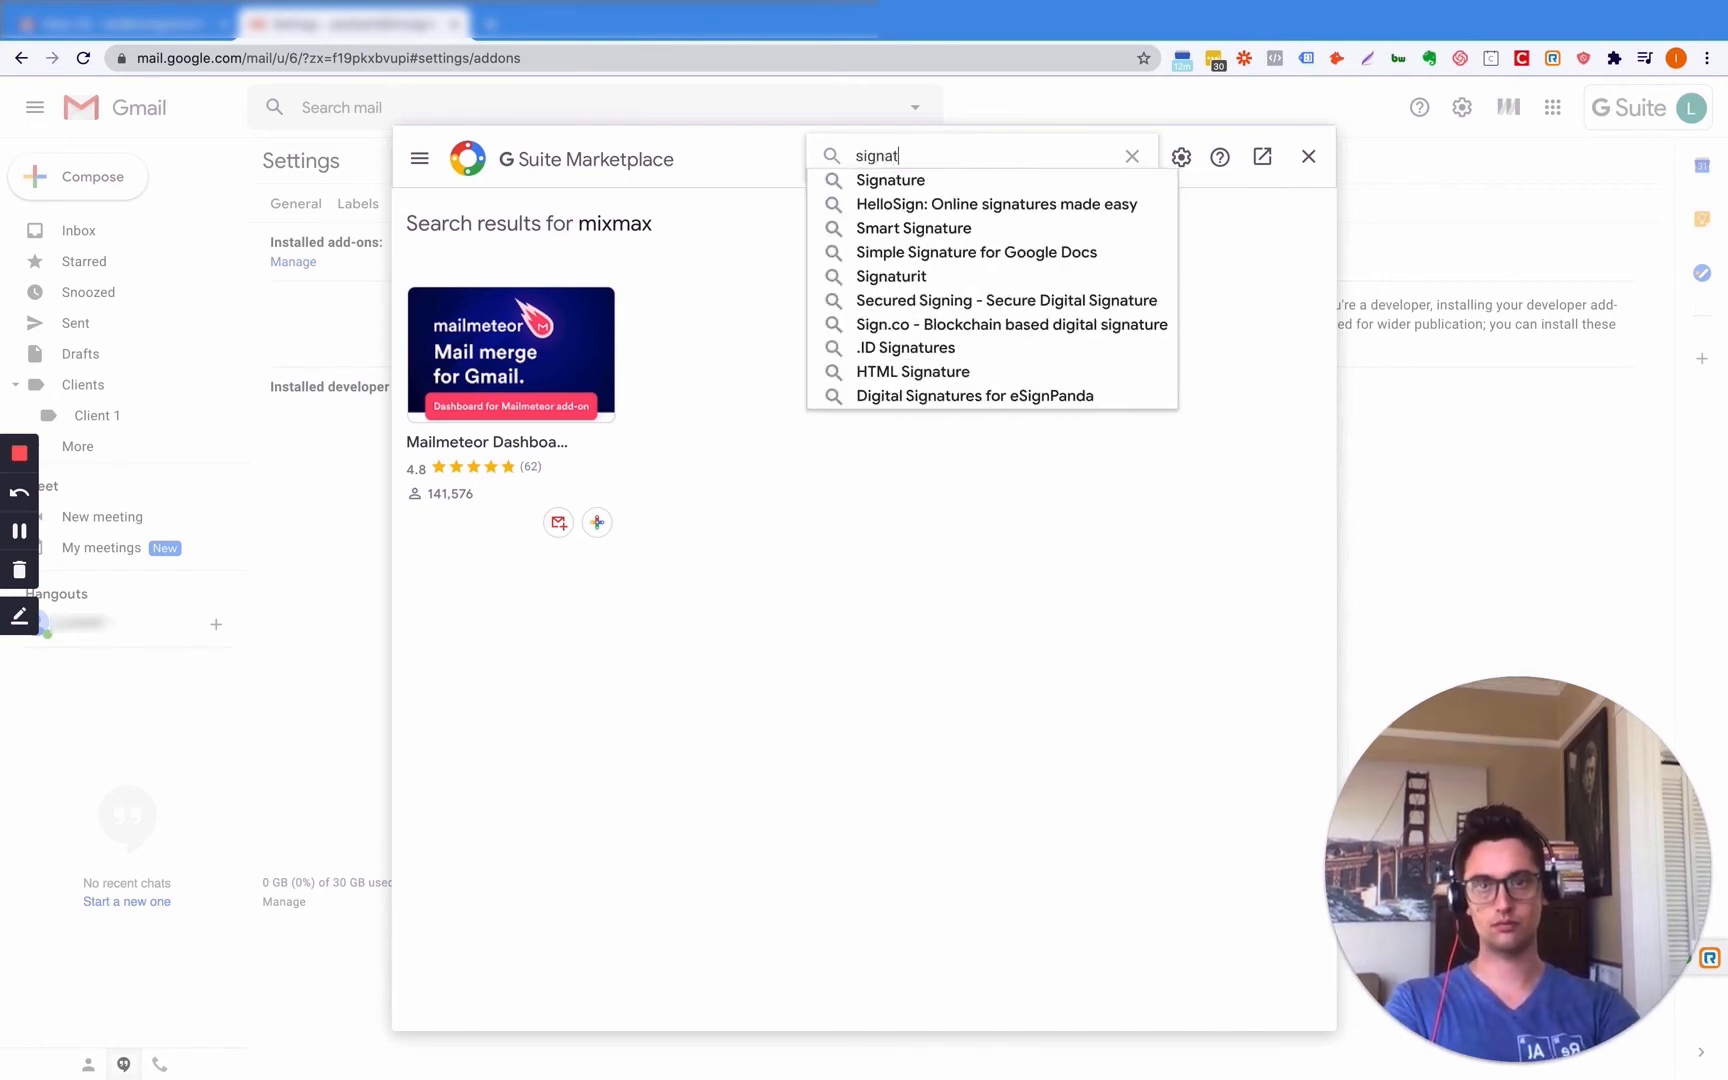
{"action": "left_click", "coordinate": [926, 180]}
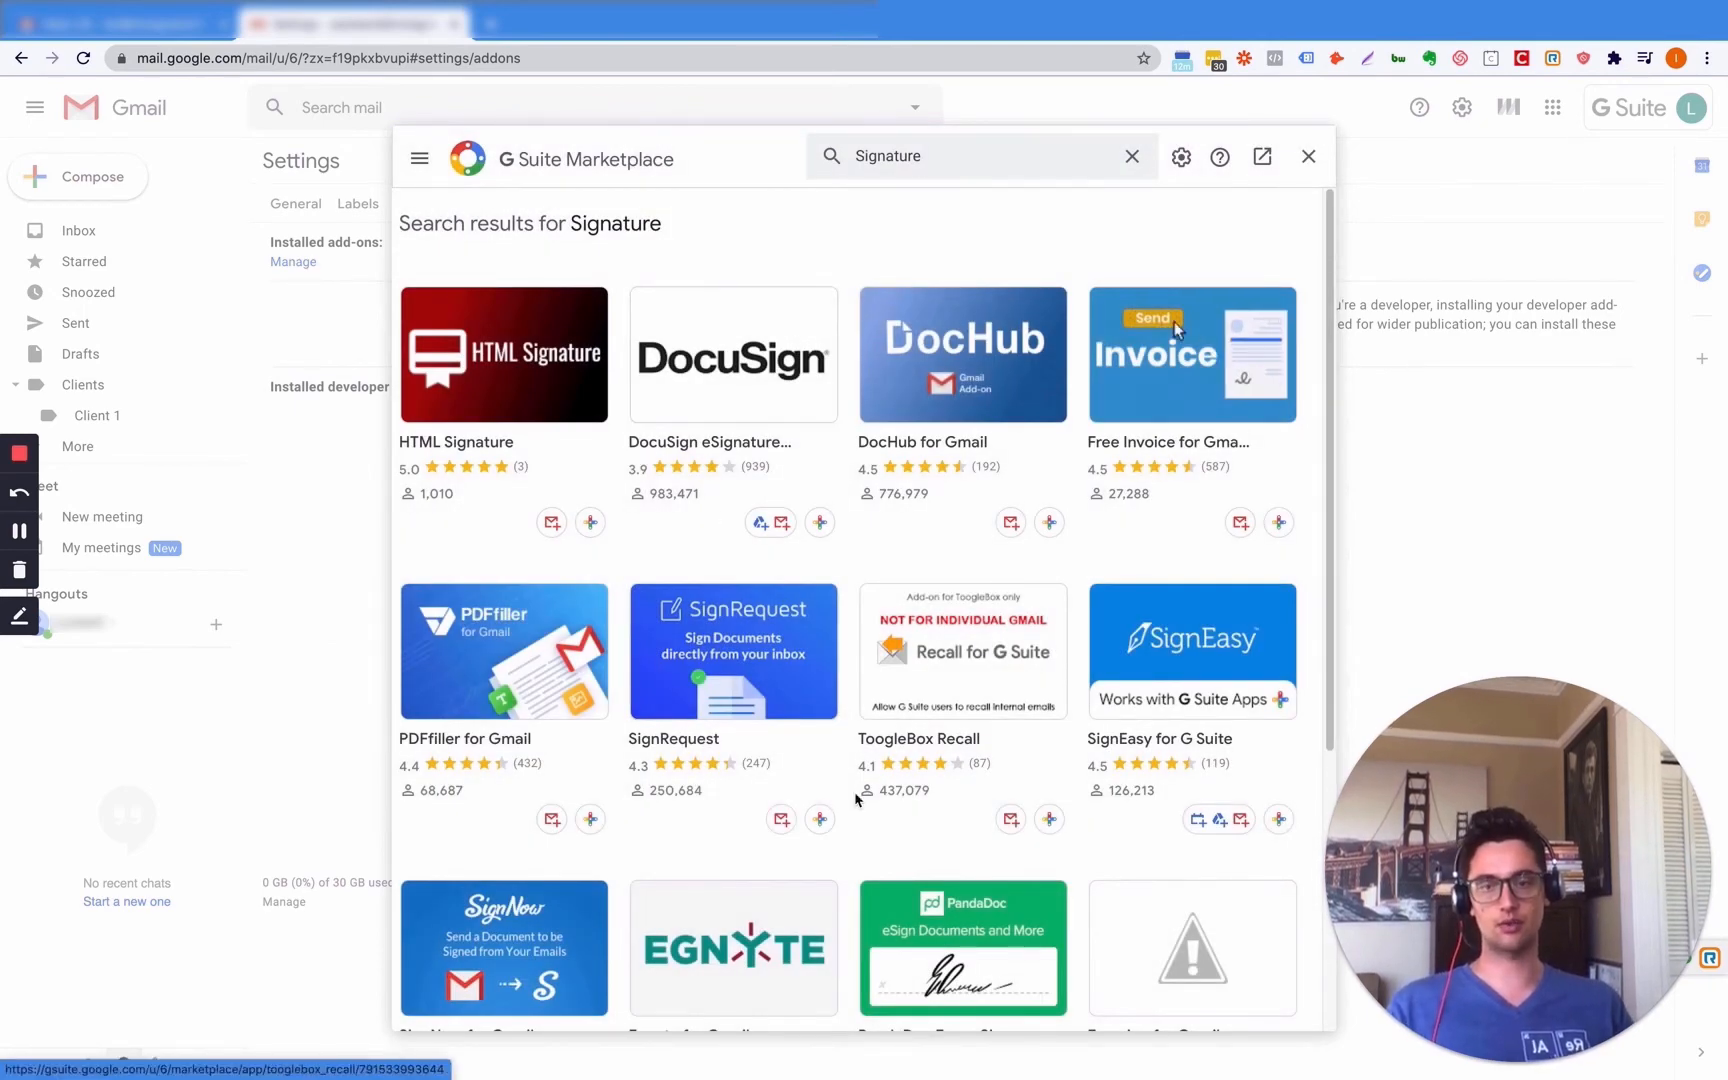
{"action": "scroll", "coordinate": [856, 797], "scroll_direction": "down", "scroll_amount": 4}
{"action": "scroll", "coordinate": [790, 710], "scroll_direction": "up", "scroll_amount": 4}
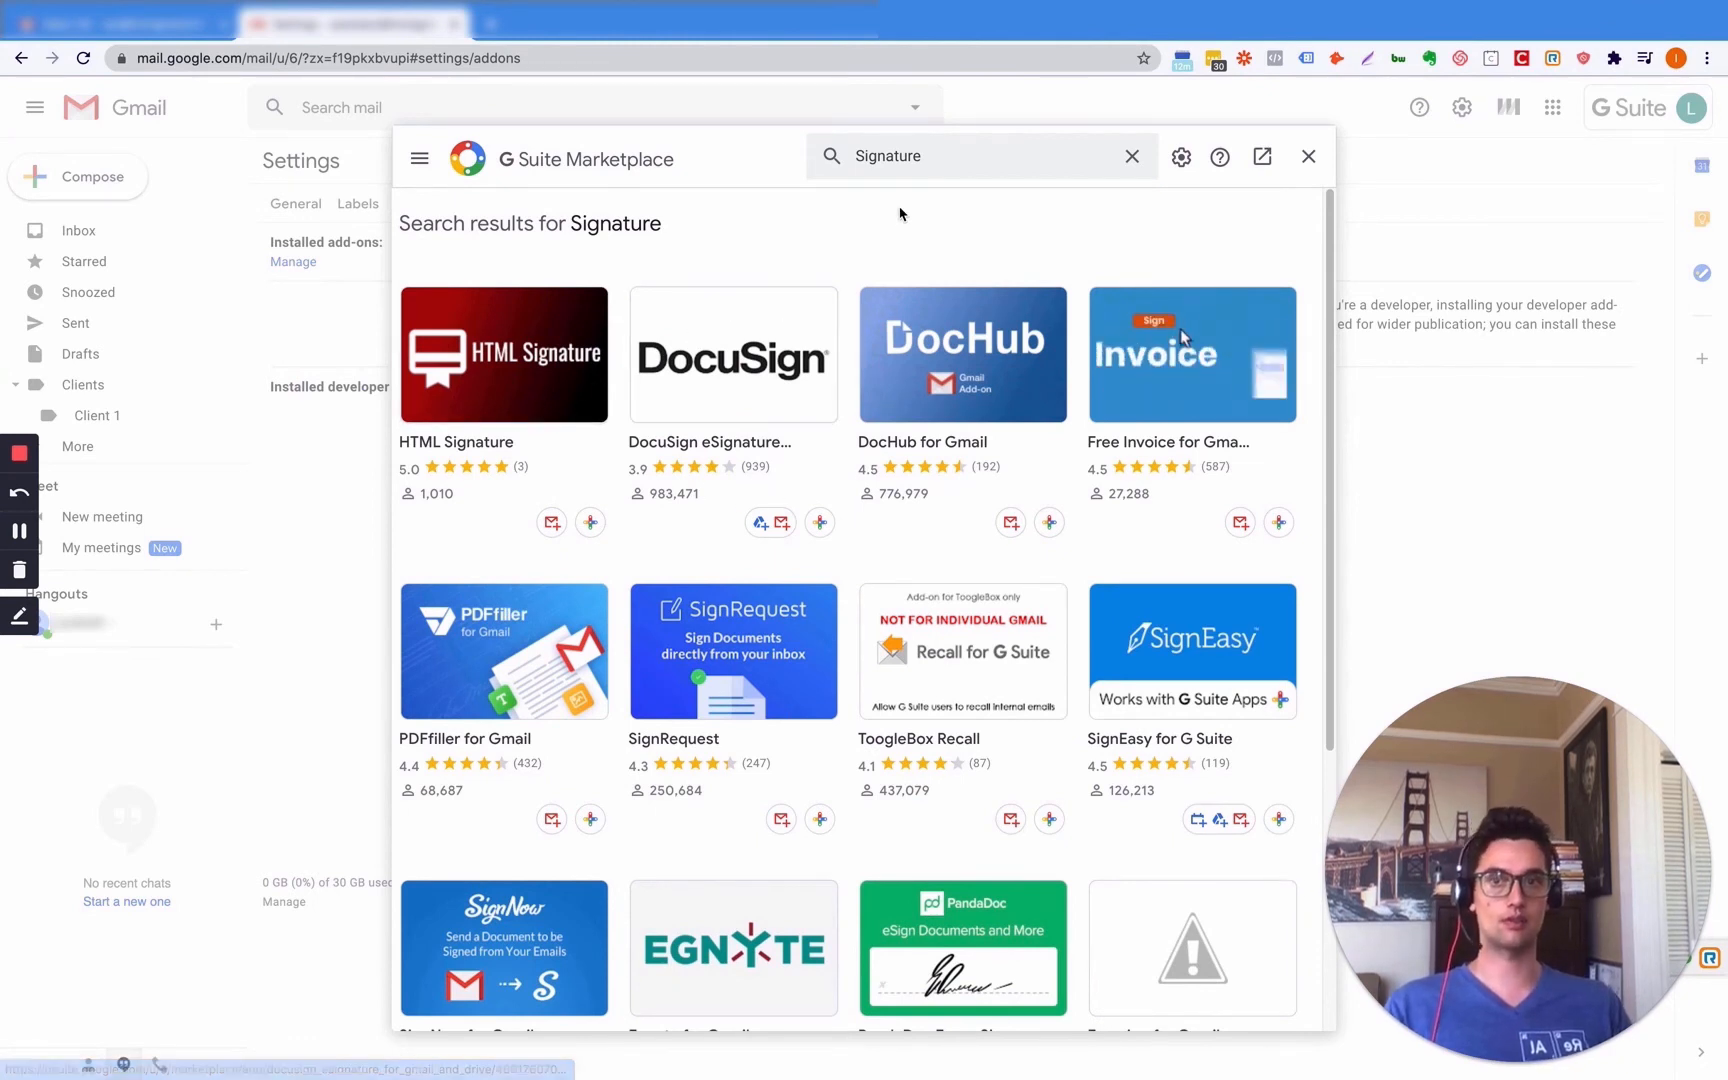
{"action": "double_click", "coordinate": [889, 157]}
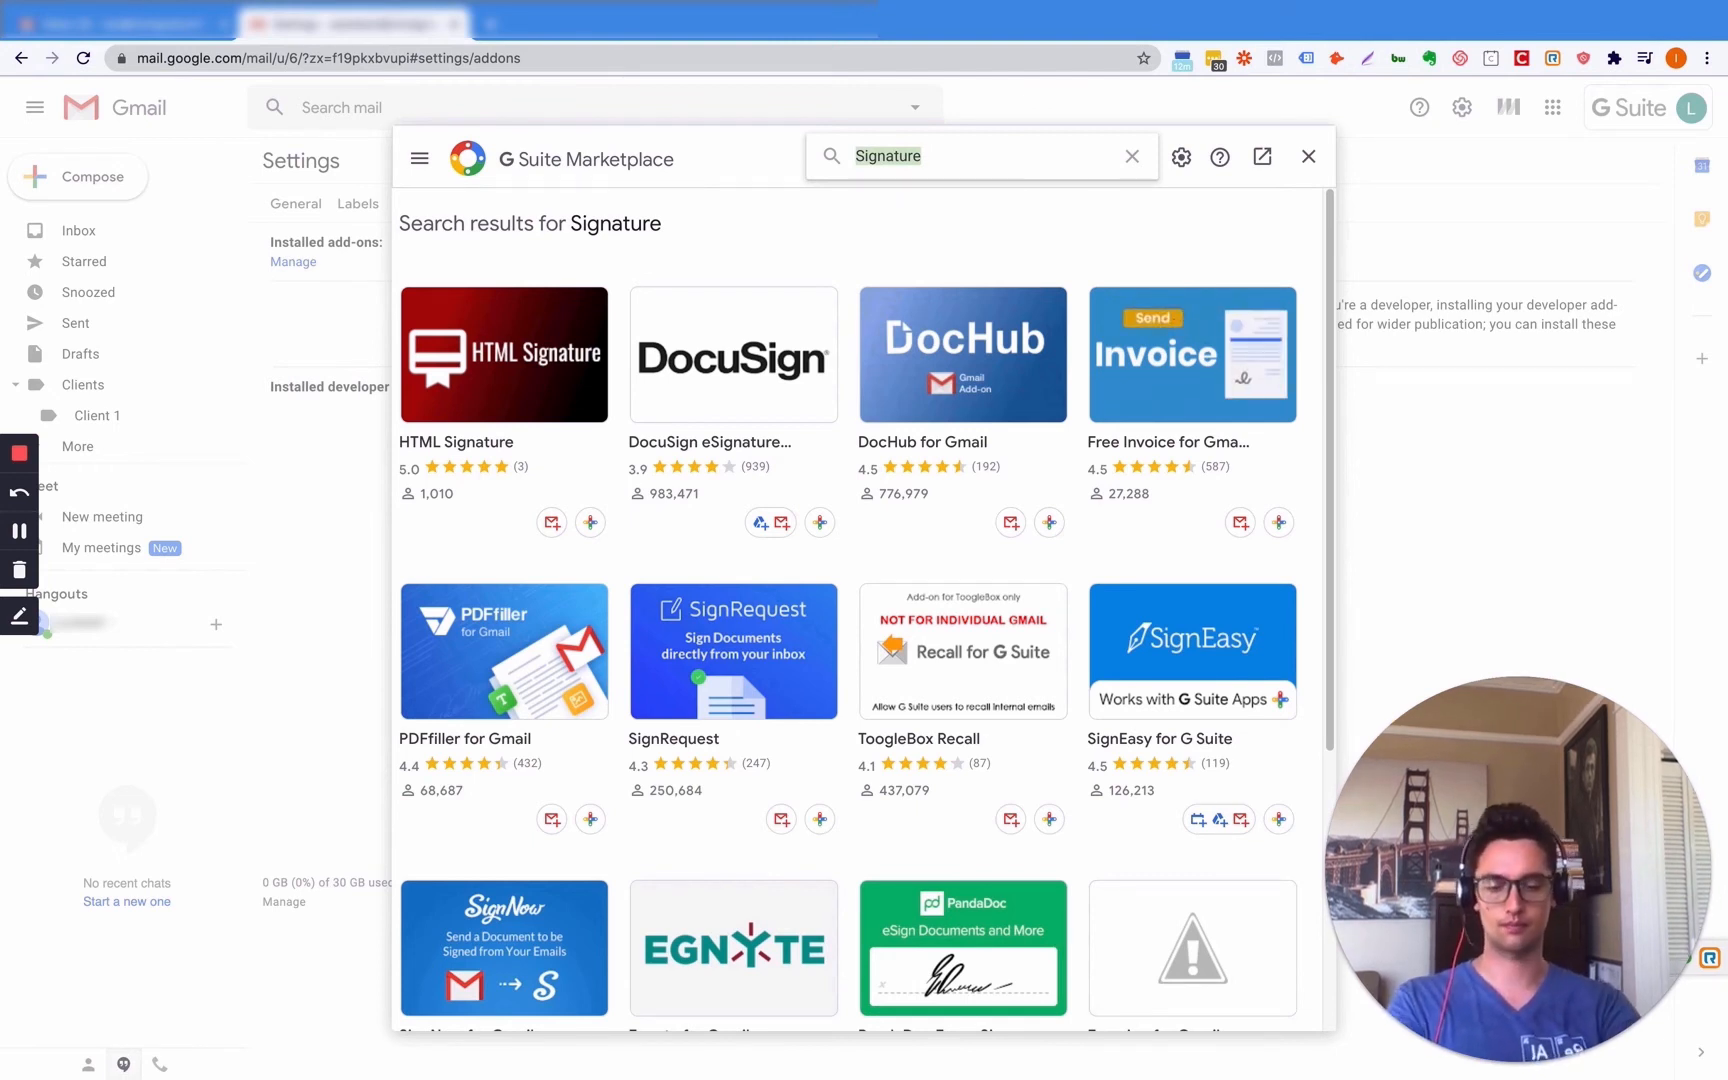
{"action": "type", "text": "google drive"}
{"action": "key", "text": "Return"}
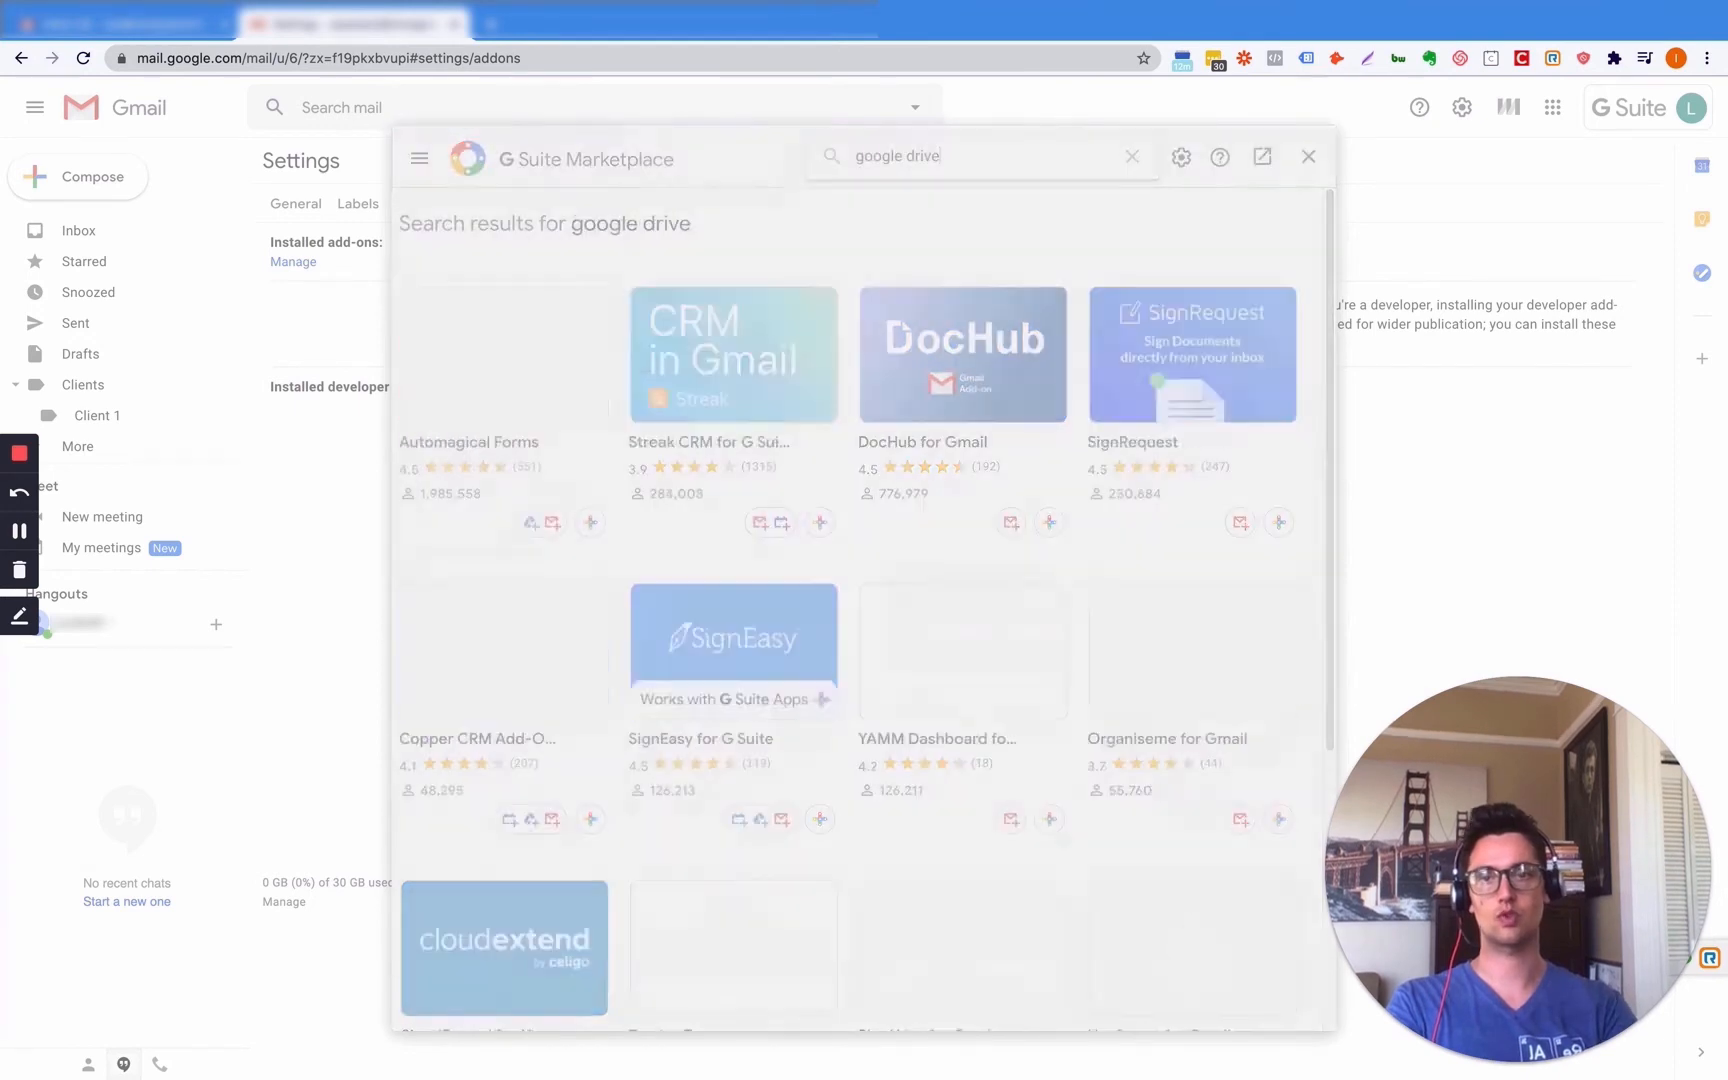
{"action": "scroll", "coordinate": [931, 233], "scroll_direction": "down", "scroll_amount": 5}
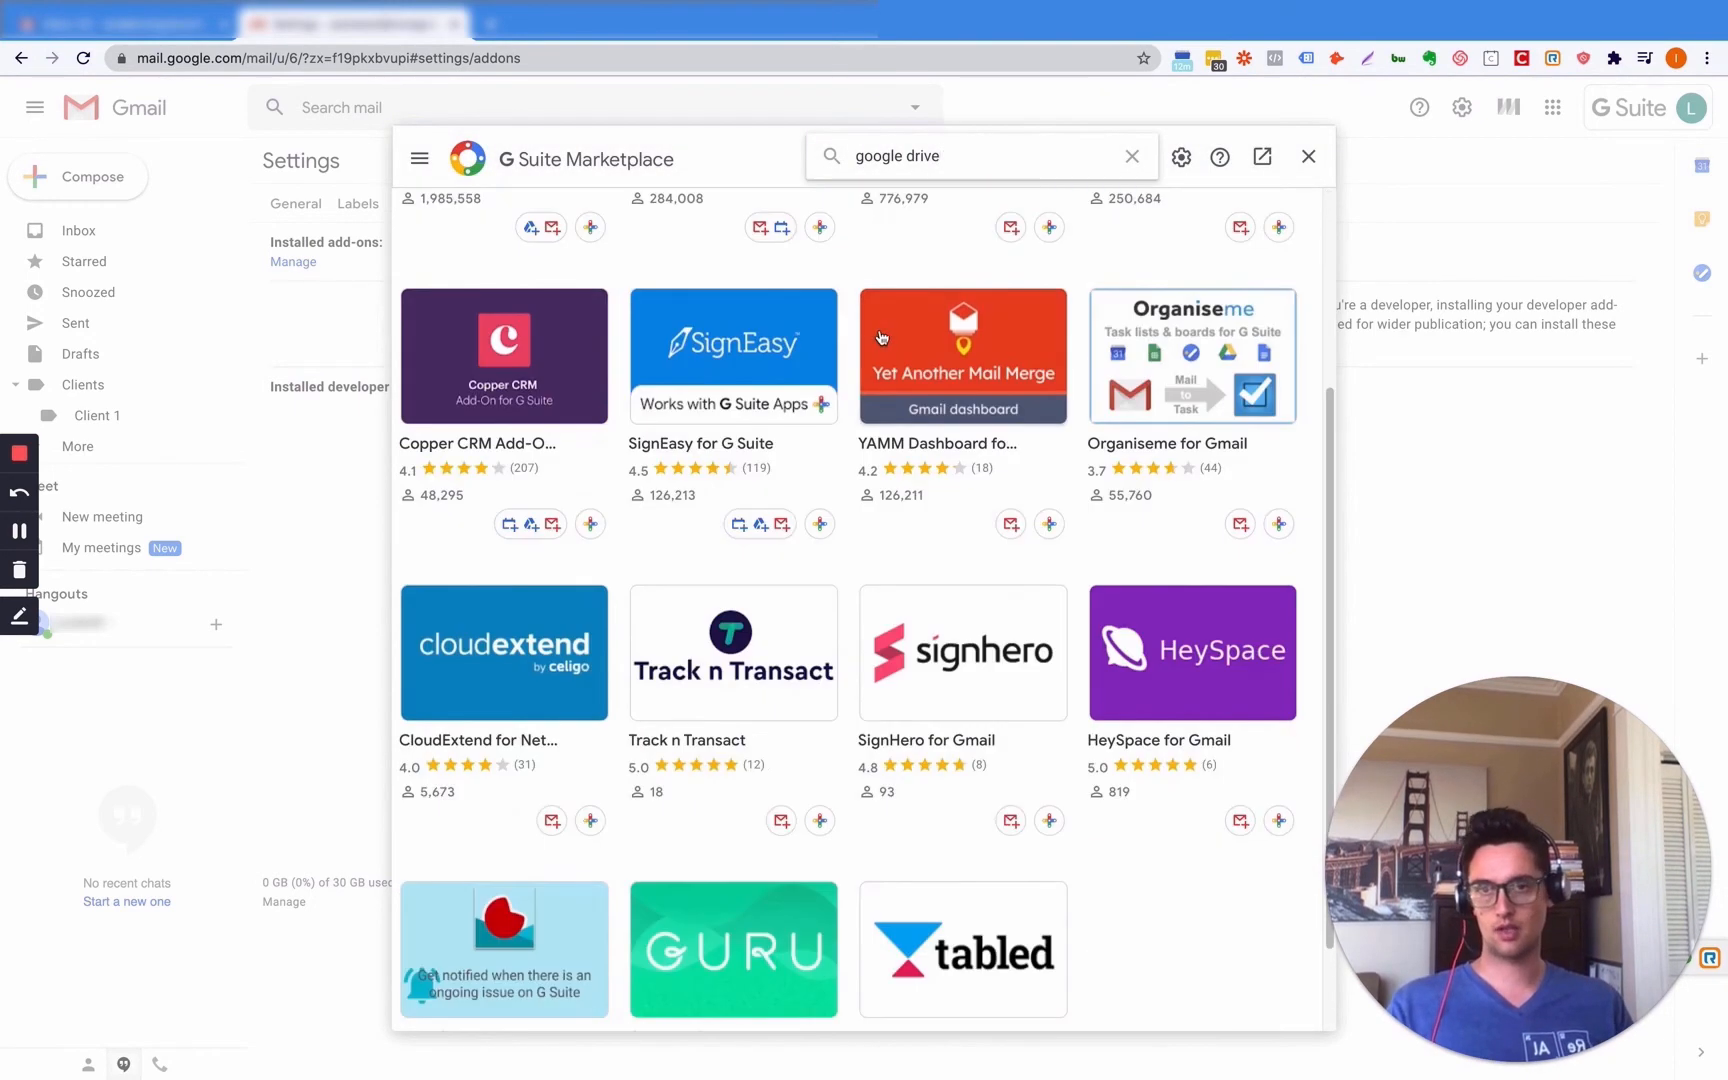
{"action": "scroll", "coordinate": [838, 582], "scroll_direction": "up", "scroll_amount": 5}
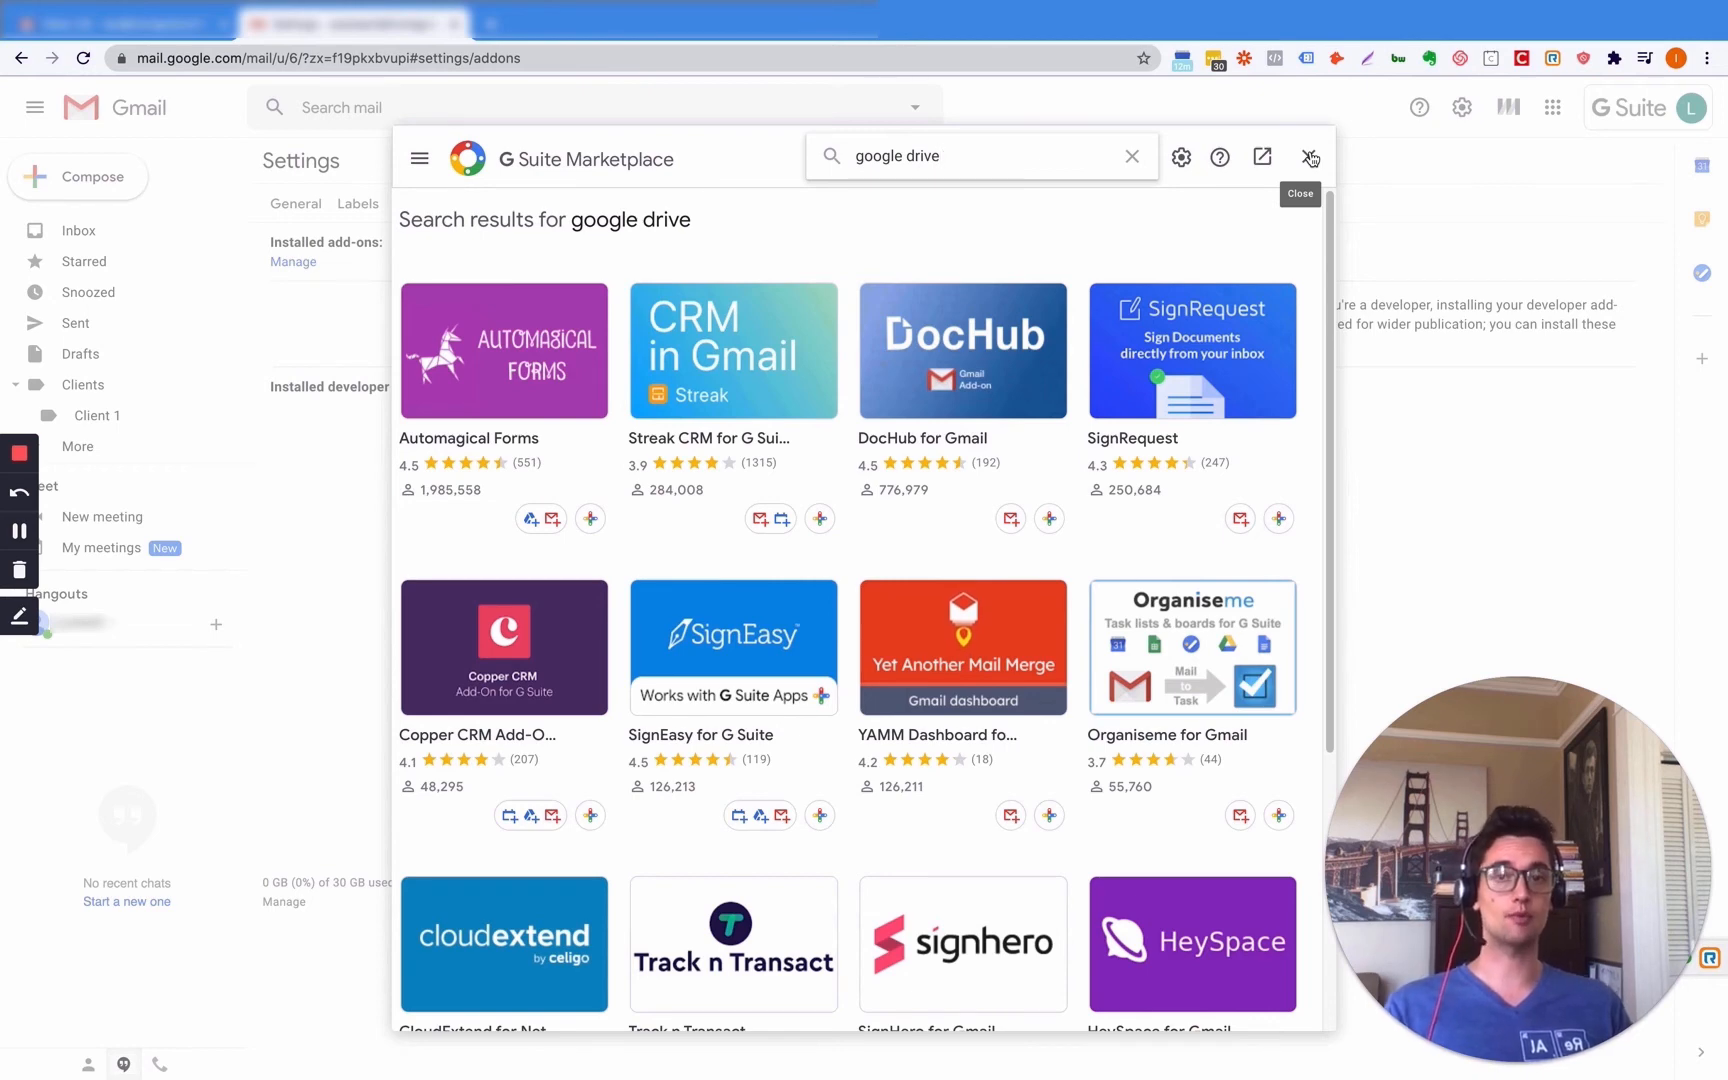
{"action": "left_click", "coordinate": [1310, 157]}
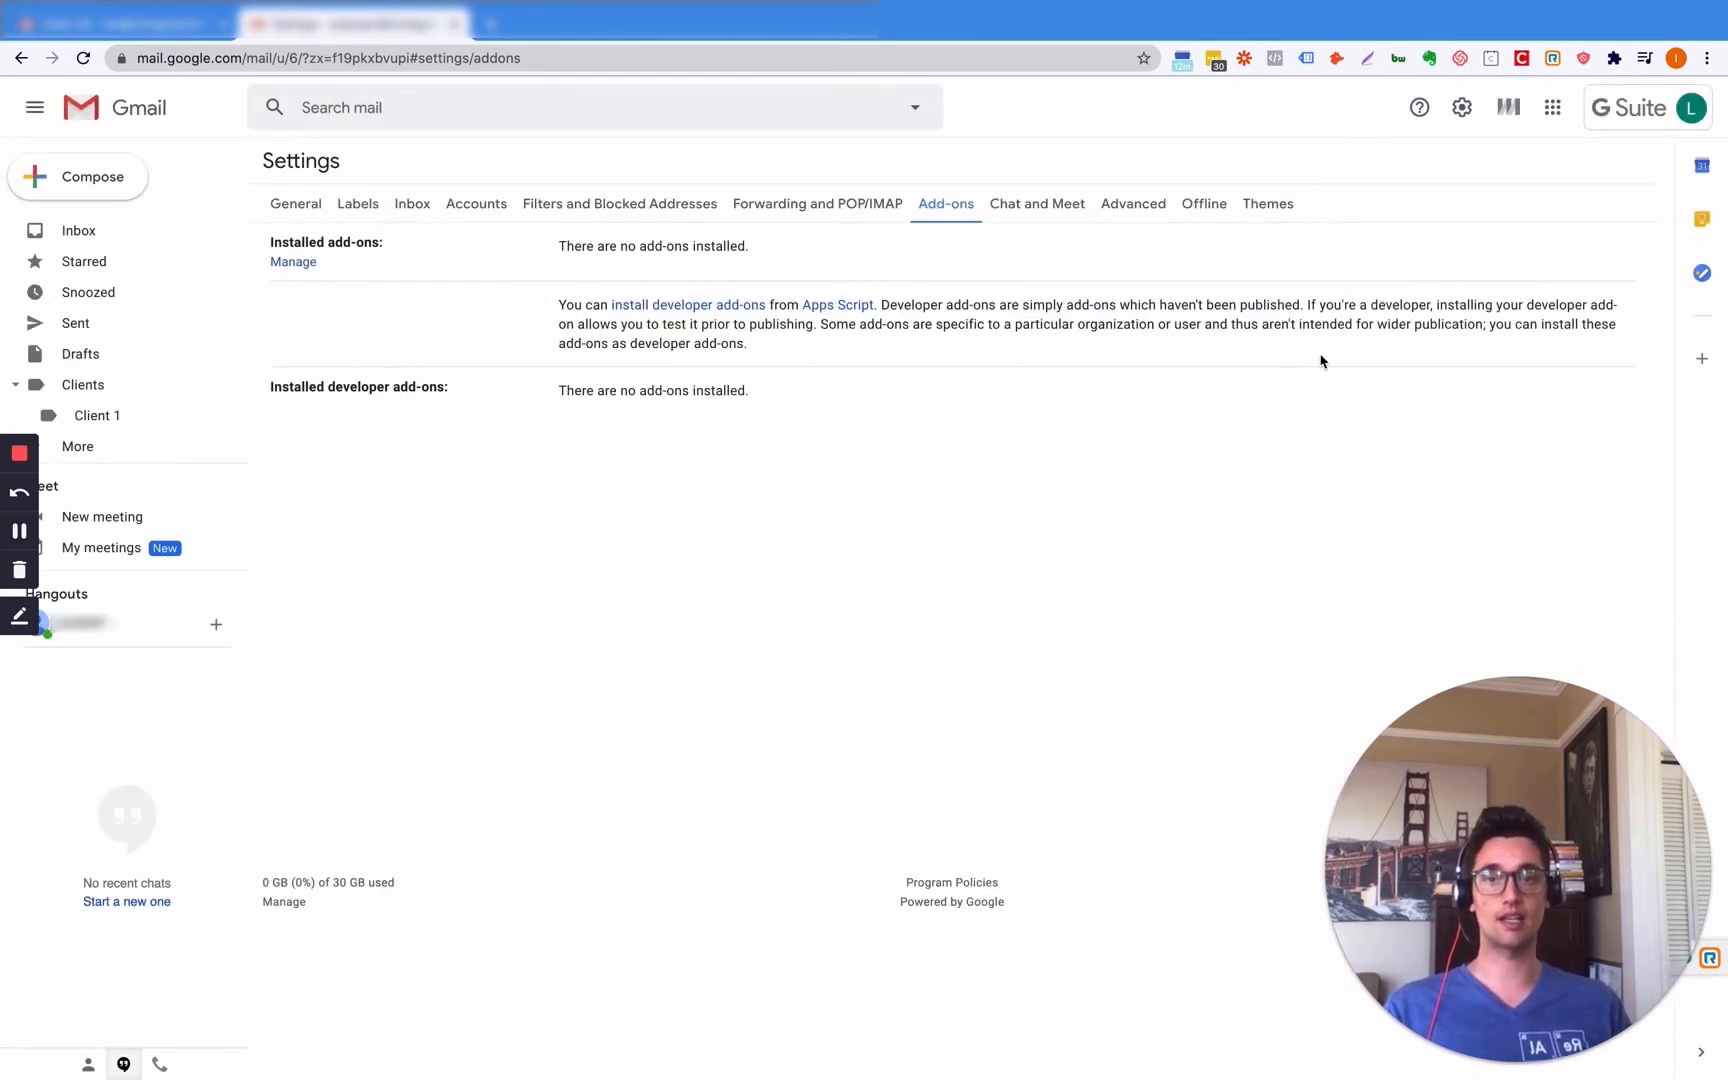
- In Chat and Meet settings, set Hangouts off and hide the Meet section, then save
{"action": "left_click", "coordinate": [1052, 209]}
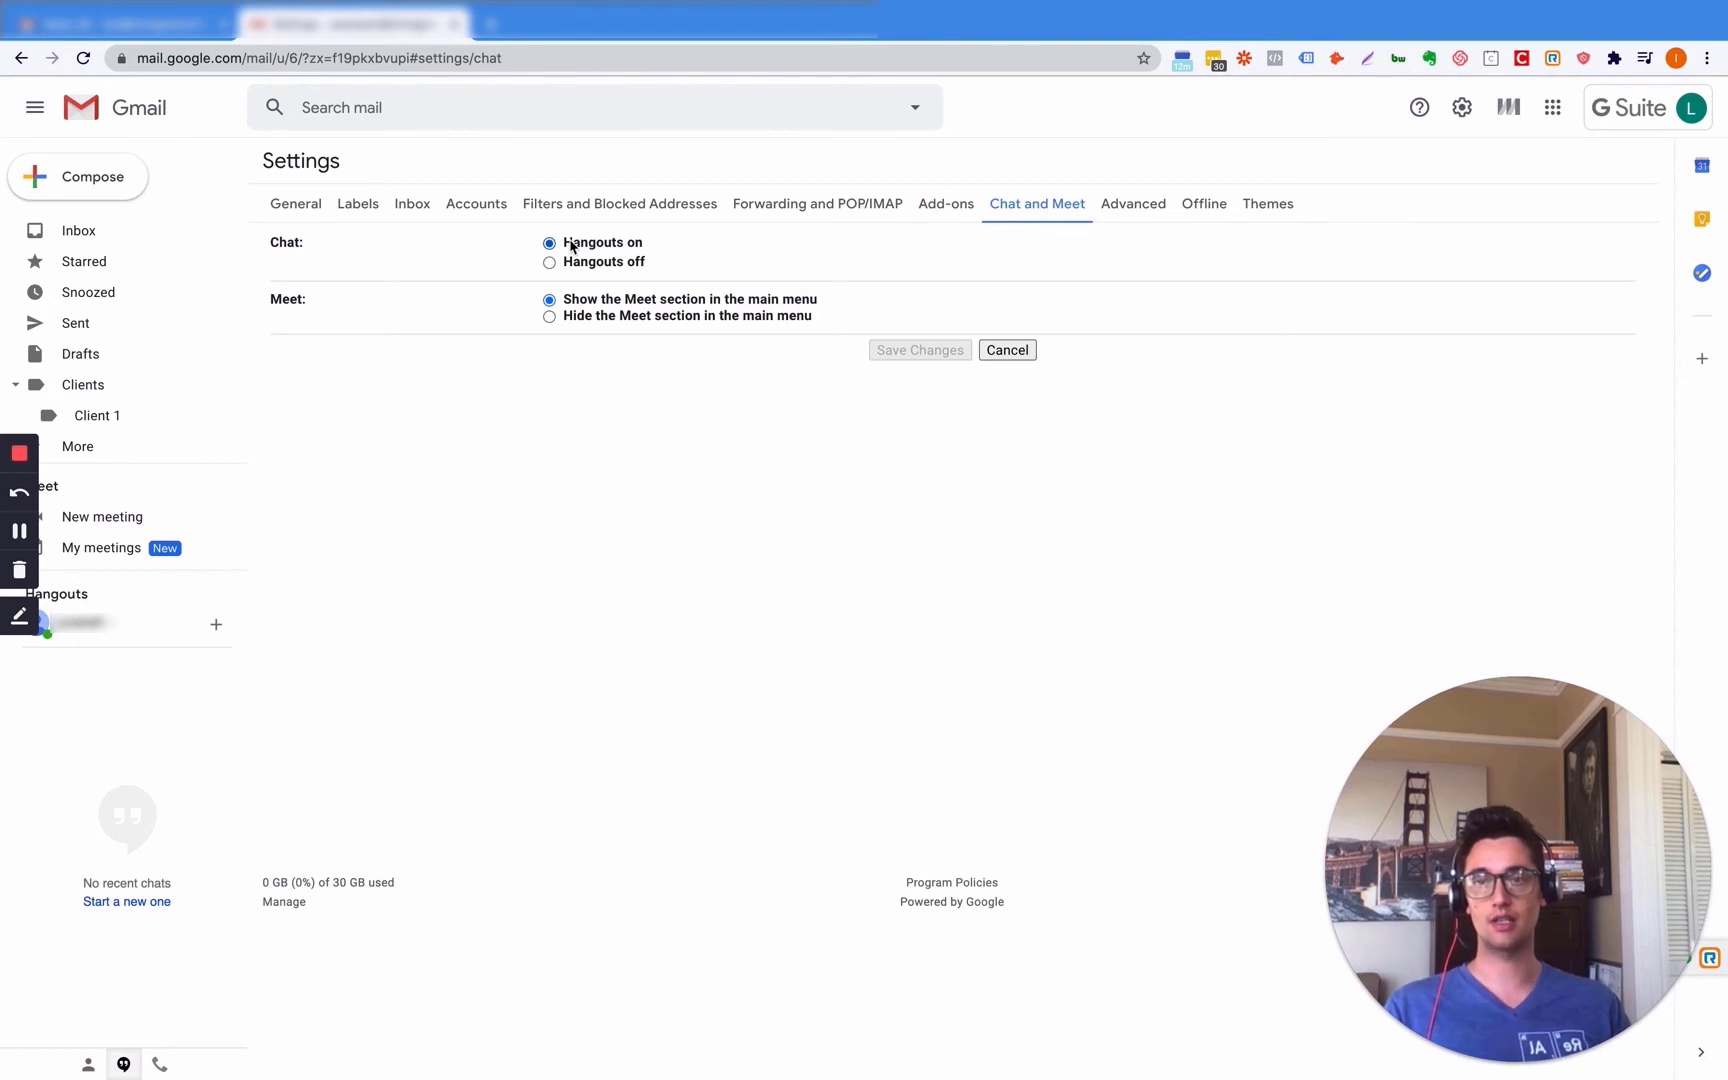
{"action": "left_click", "coordinate": [550, 263]}
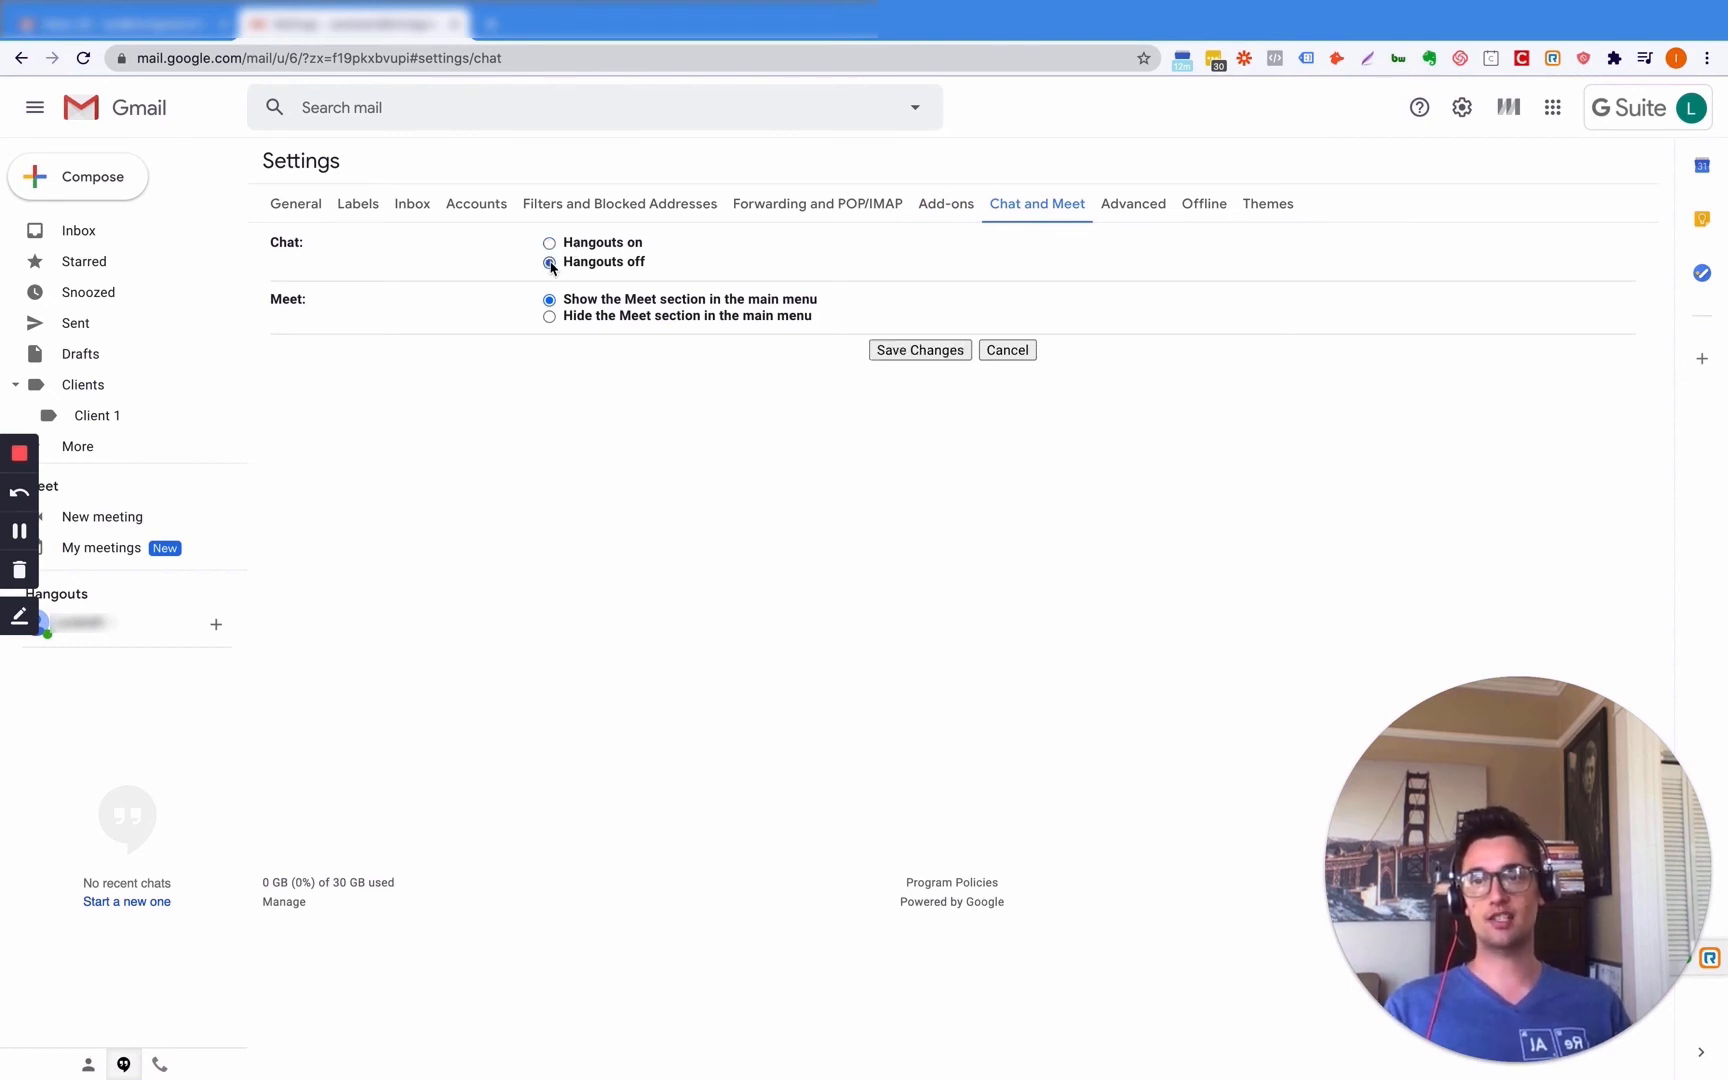
{"action": "left_click", "coordinate": [550, 317]}
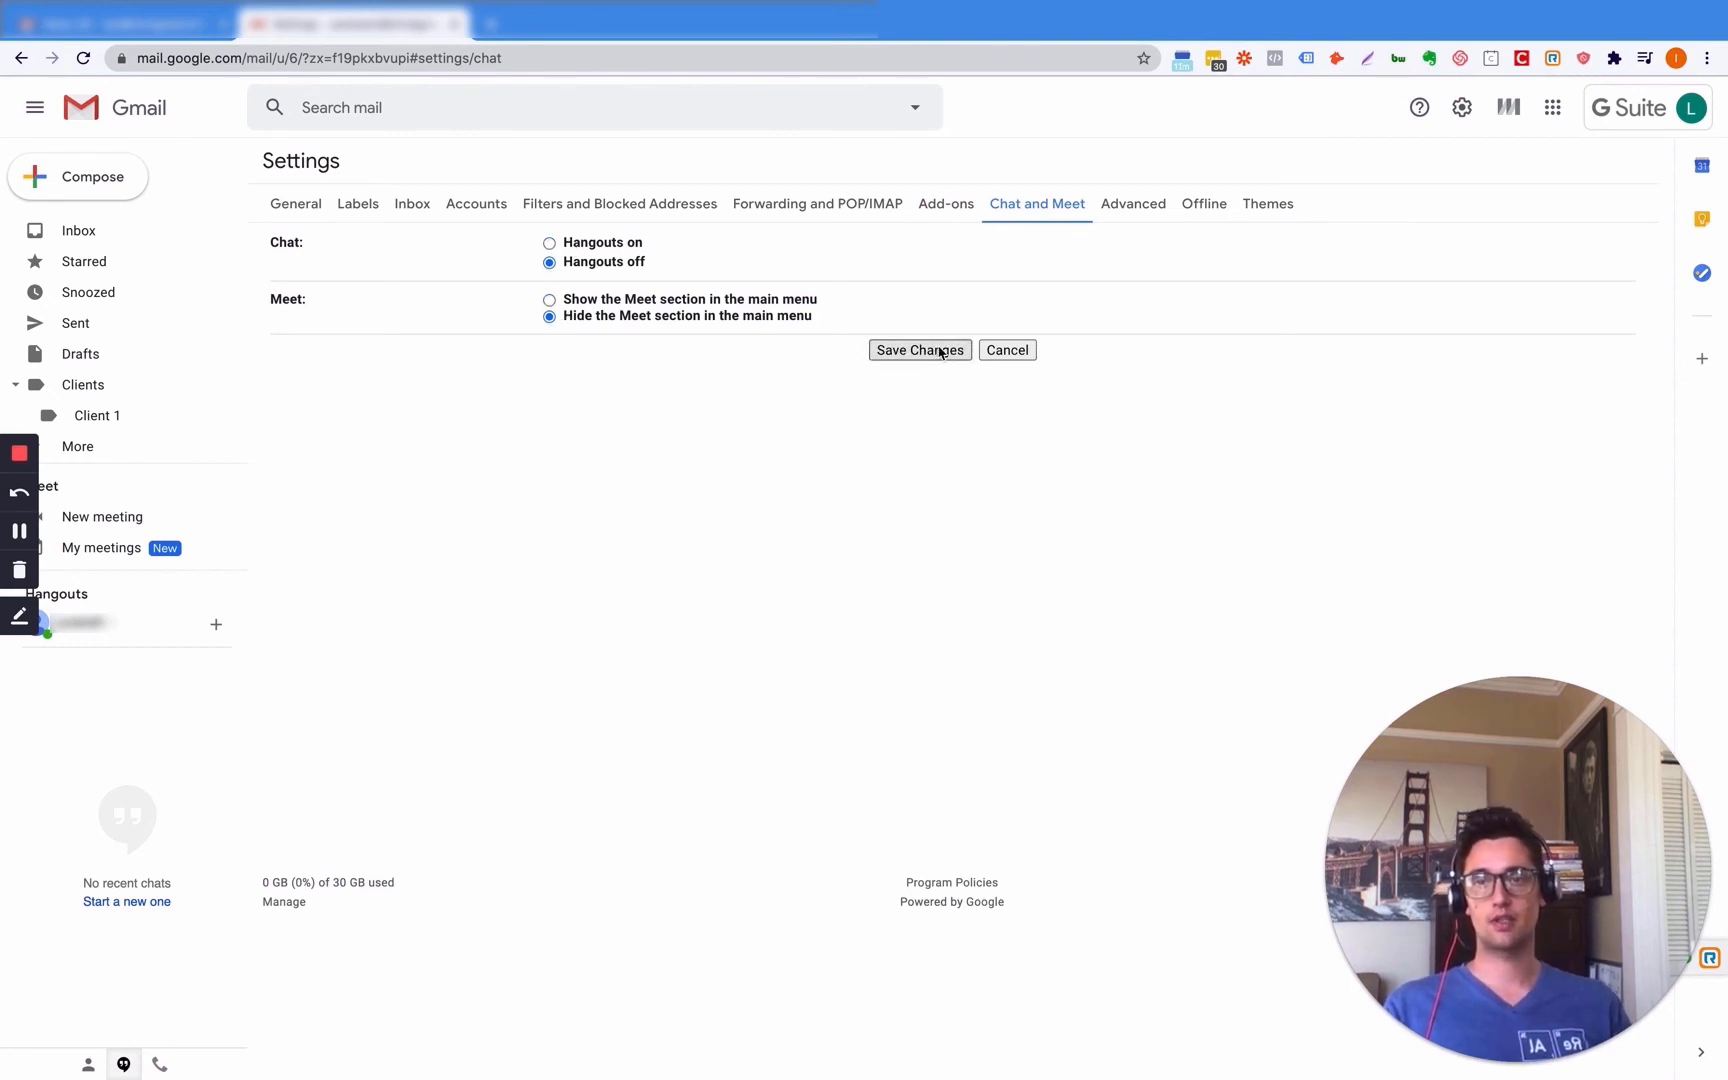
{"action": "left_click", "coordinate": [920, 350]}
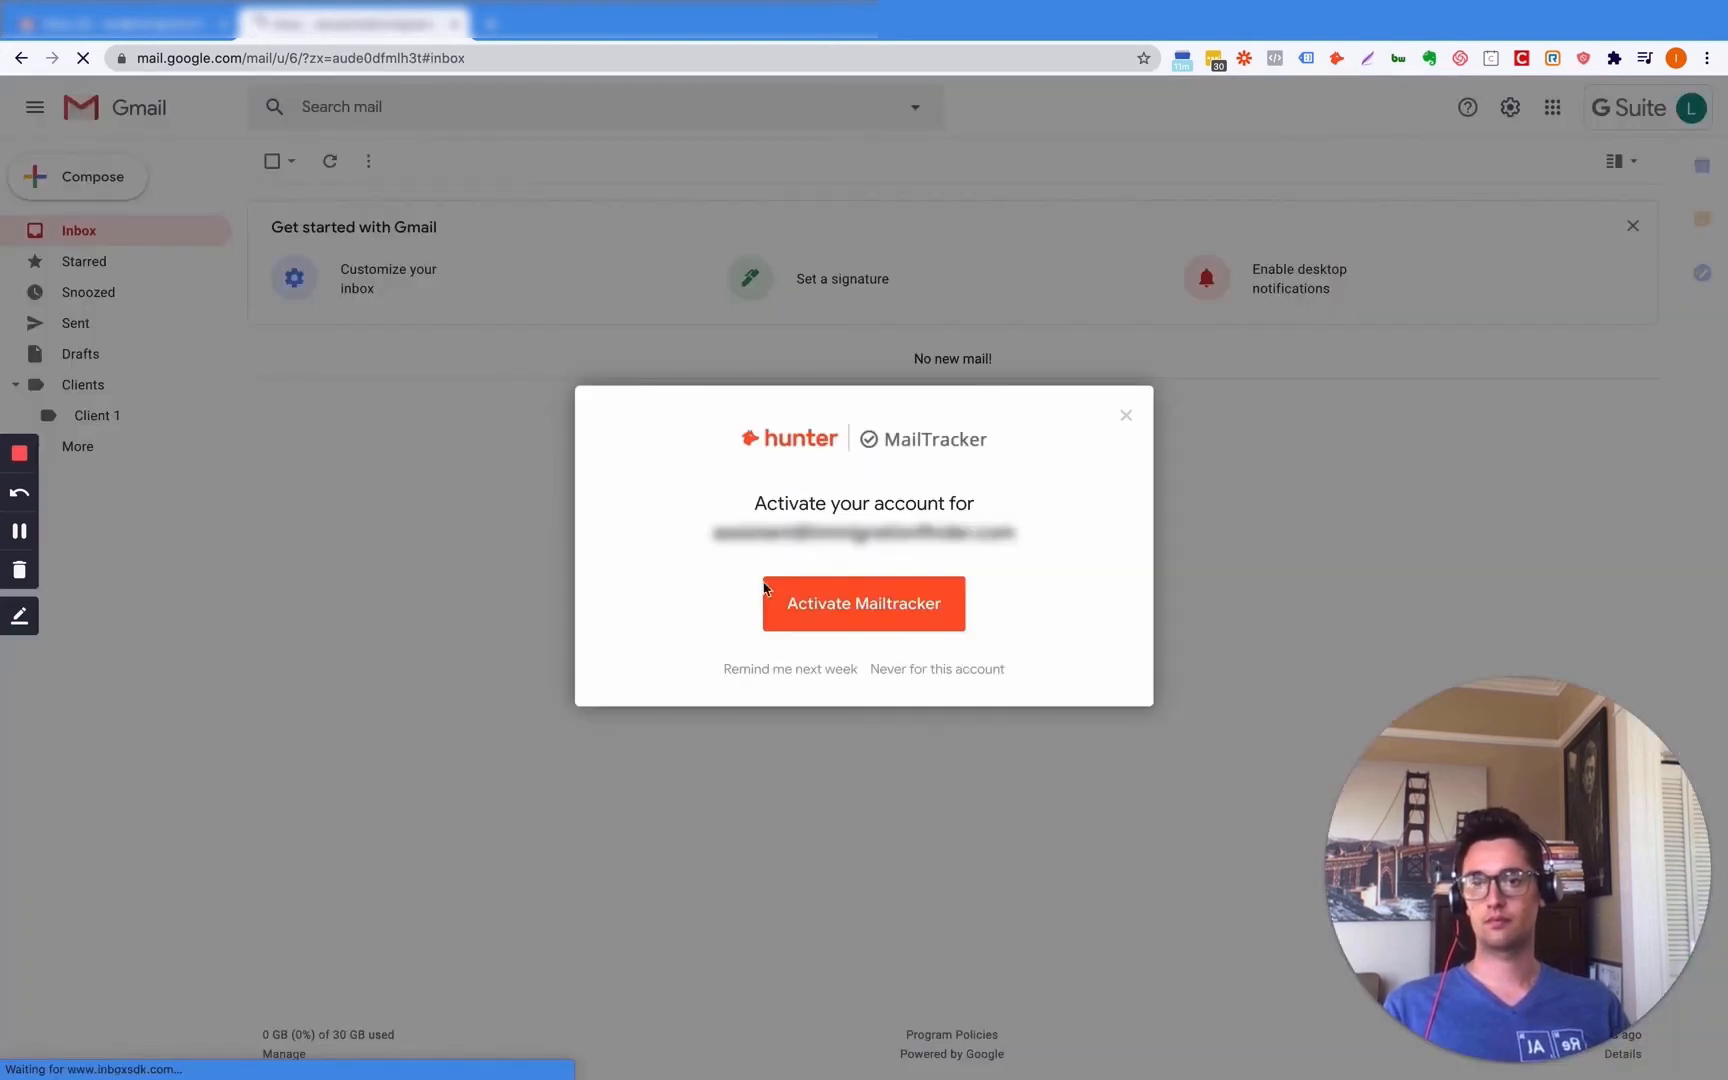
- Turn Hangouts chat back on in the Chat and Meet settings and save the change
{"action": "left_click", "coordinate": [1125, 416]}
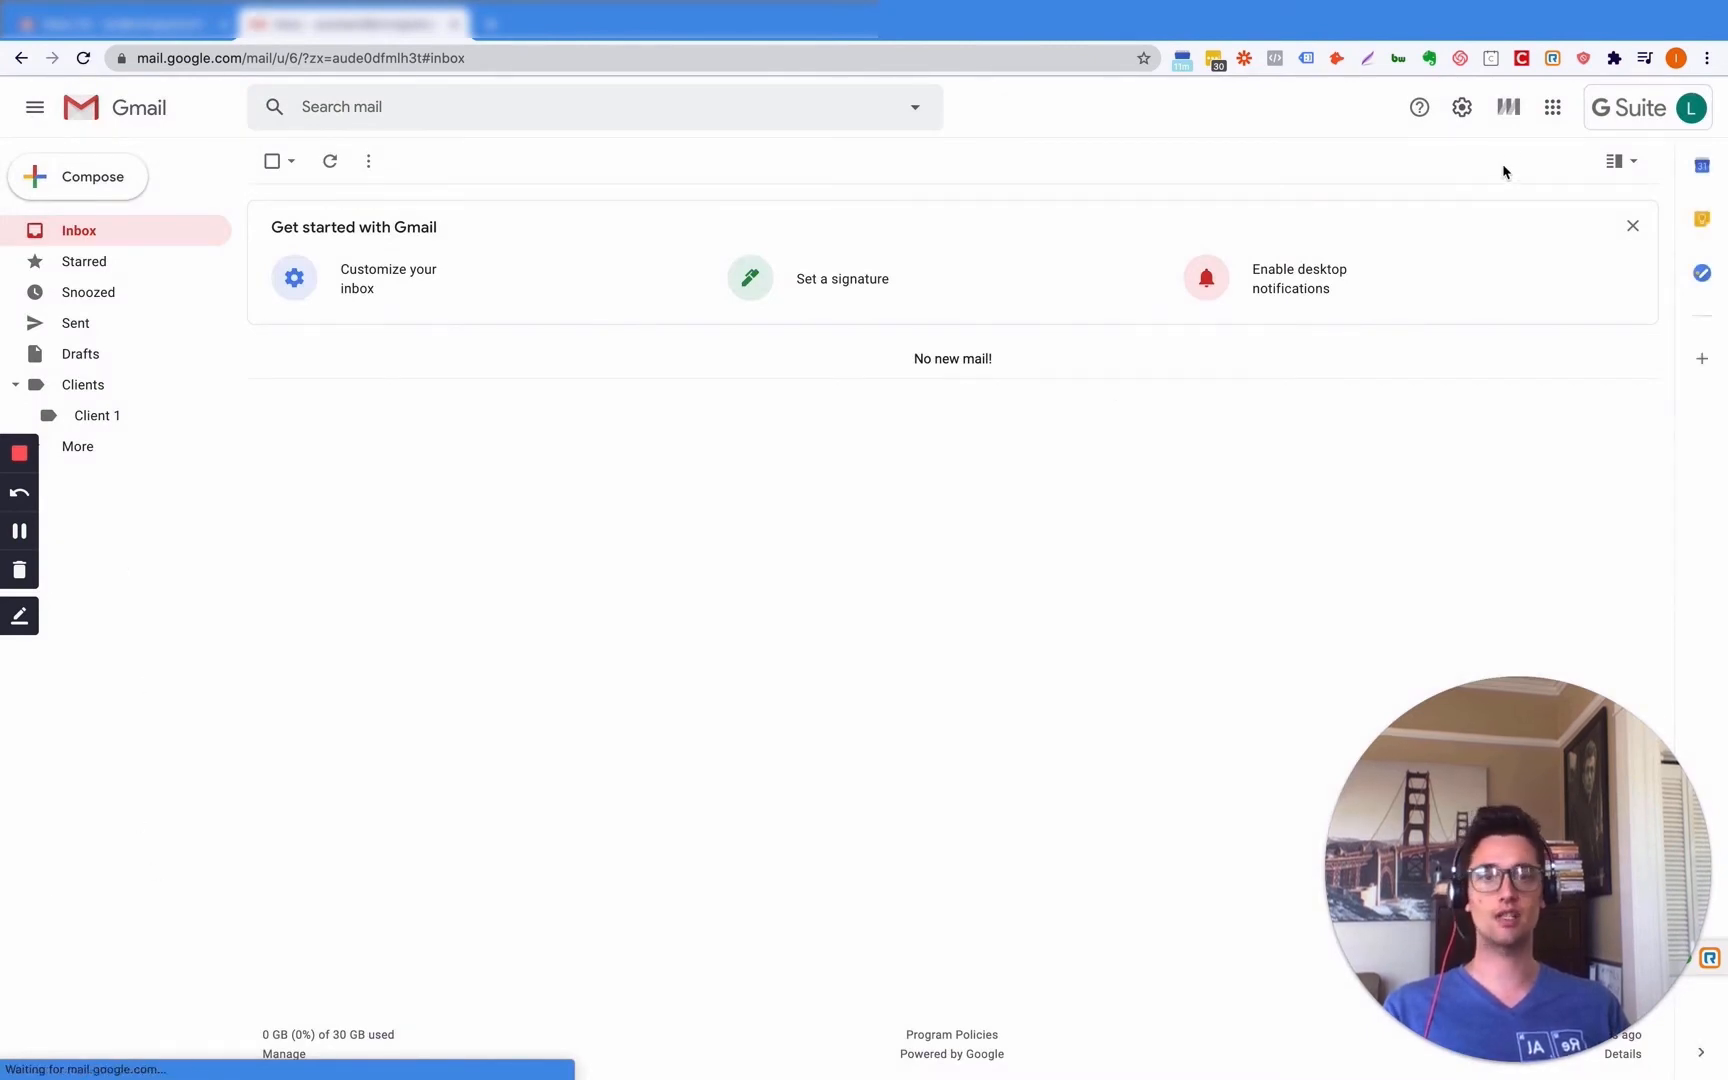
{"action": "left_click", "coordinate": [1462, 107]}
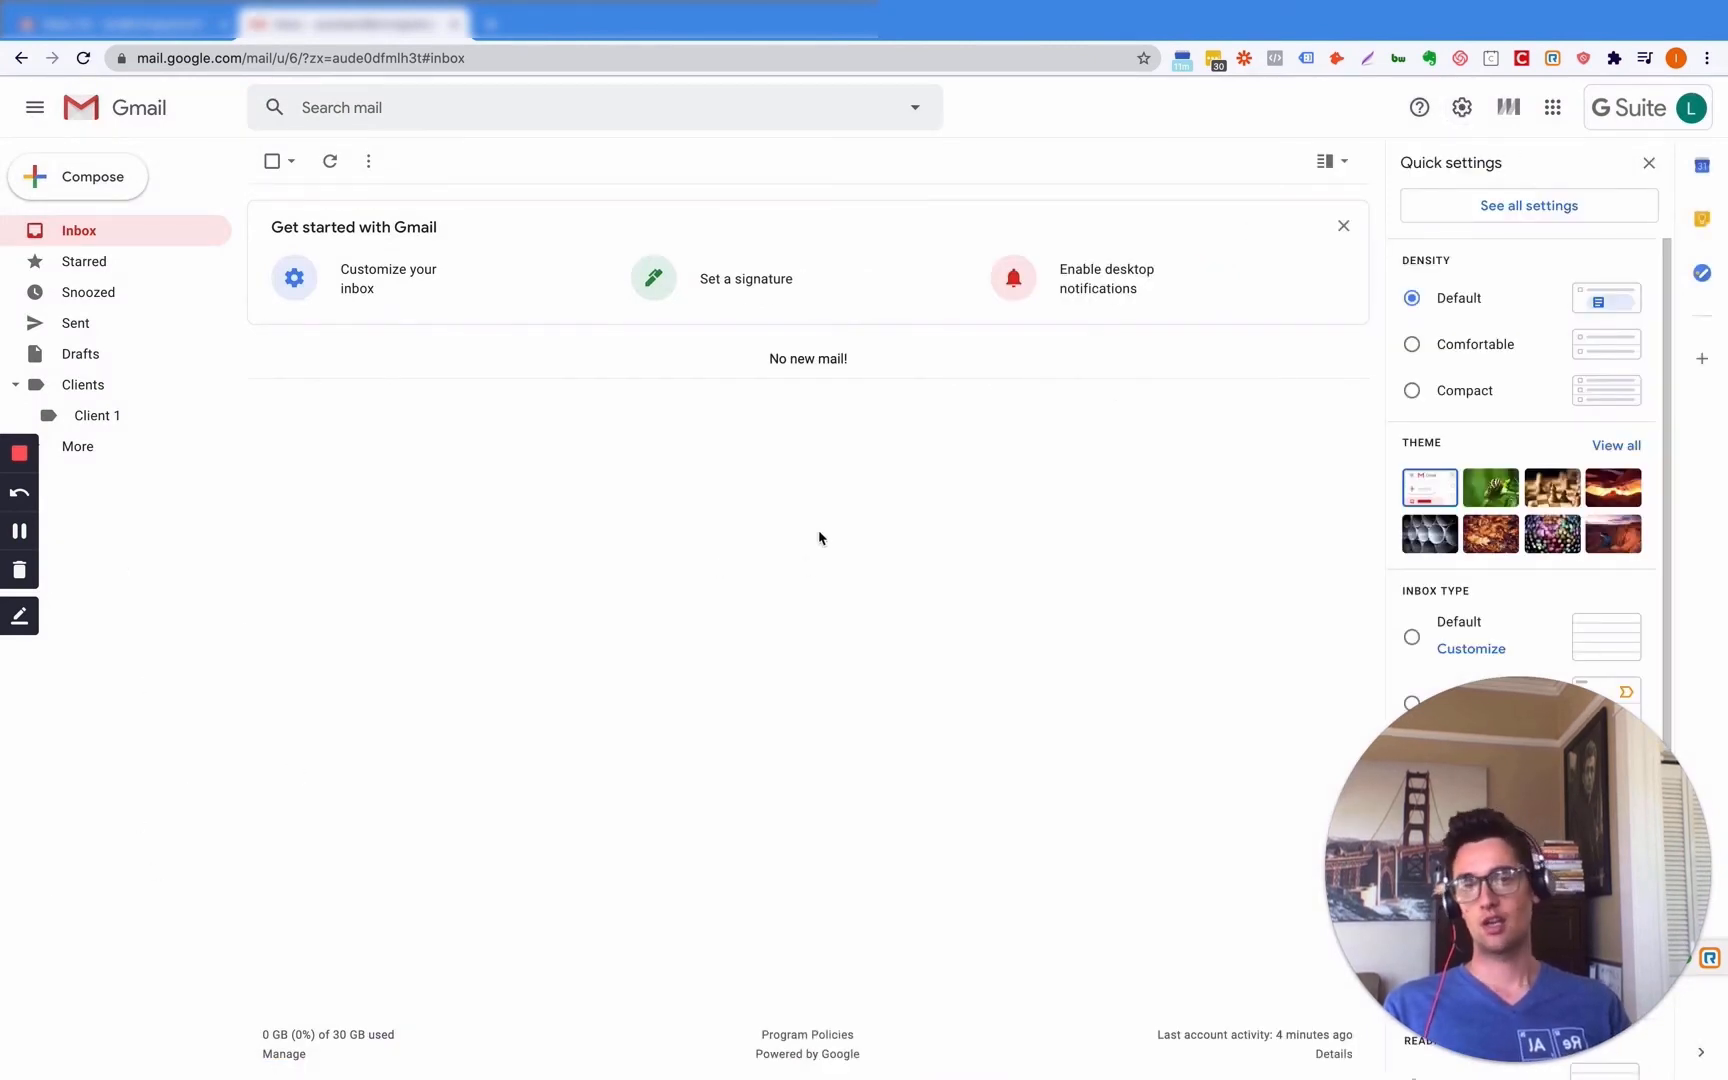
{"action": "left_click", "coordinate": [1518, 212]}
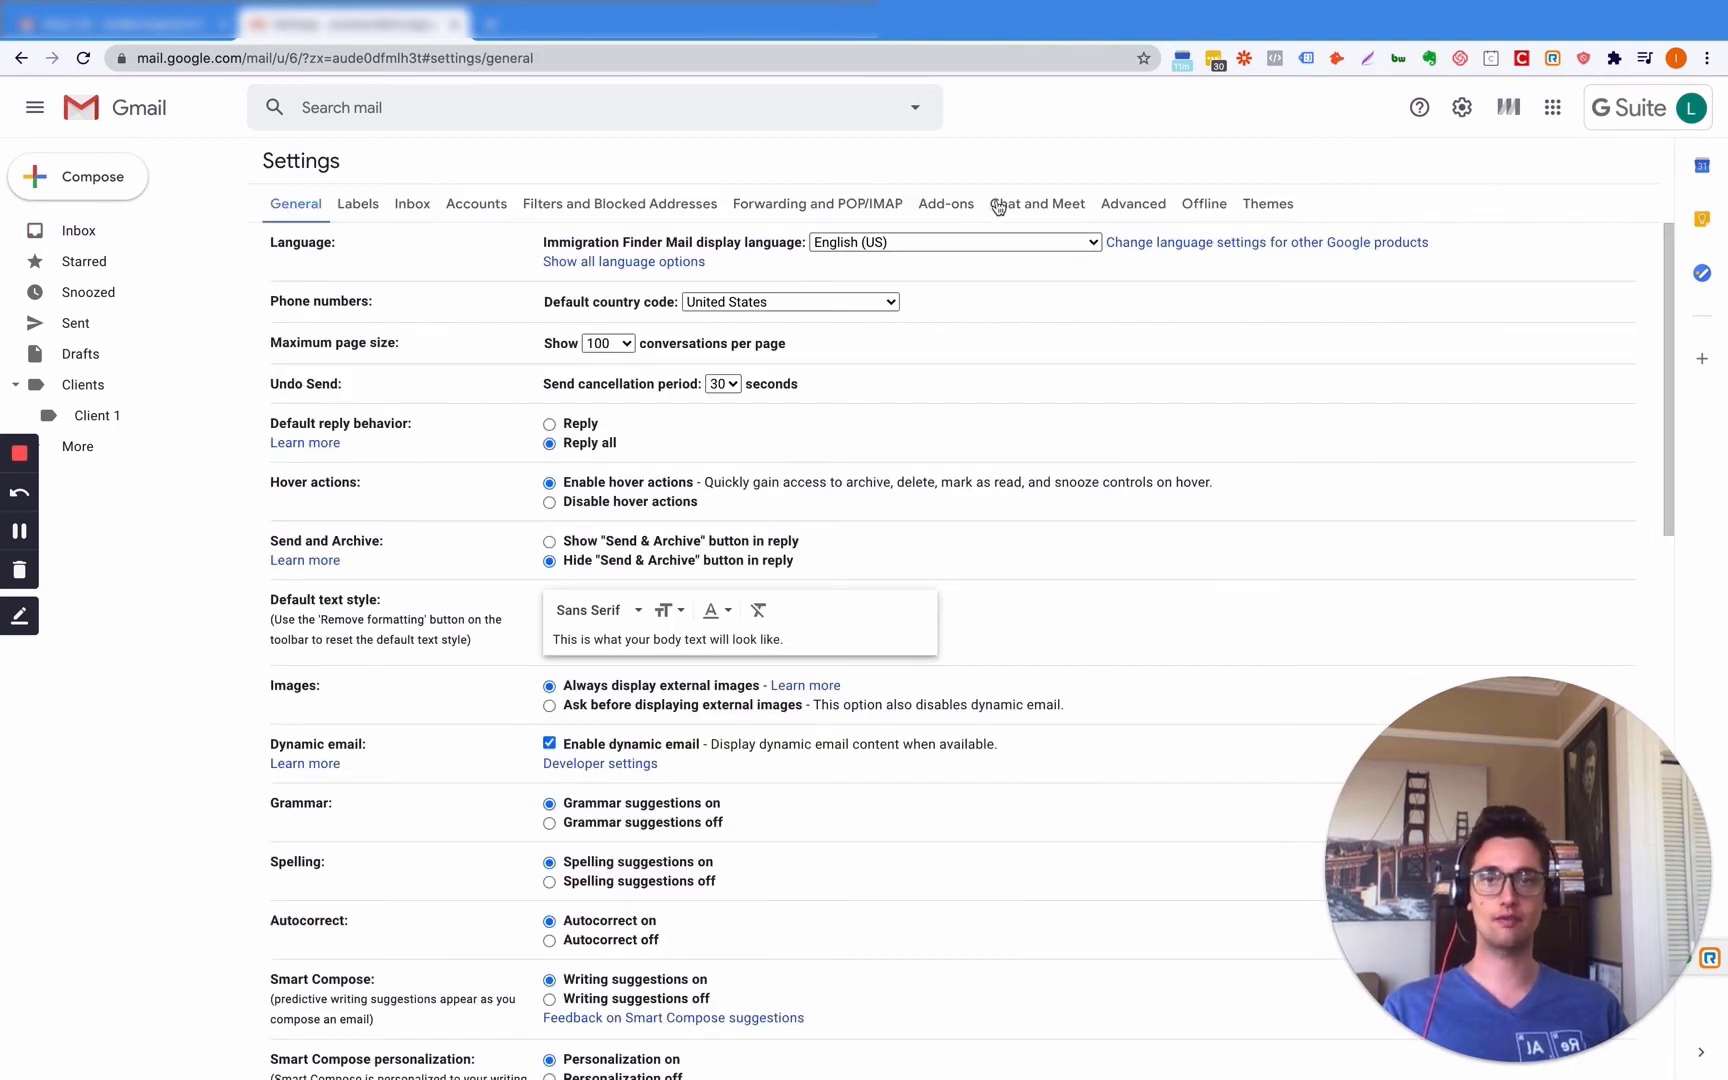
{"action": "left_click", "coordinate": [1045, 210]}
{"action": "left_click", "coordinate": [553, 242]}
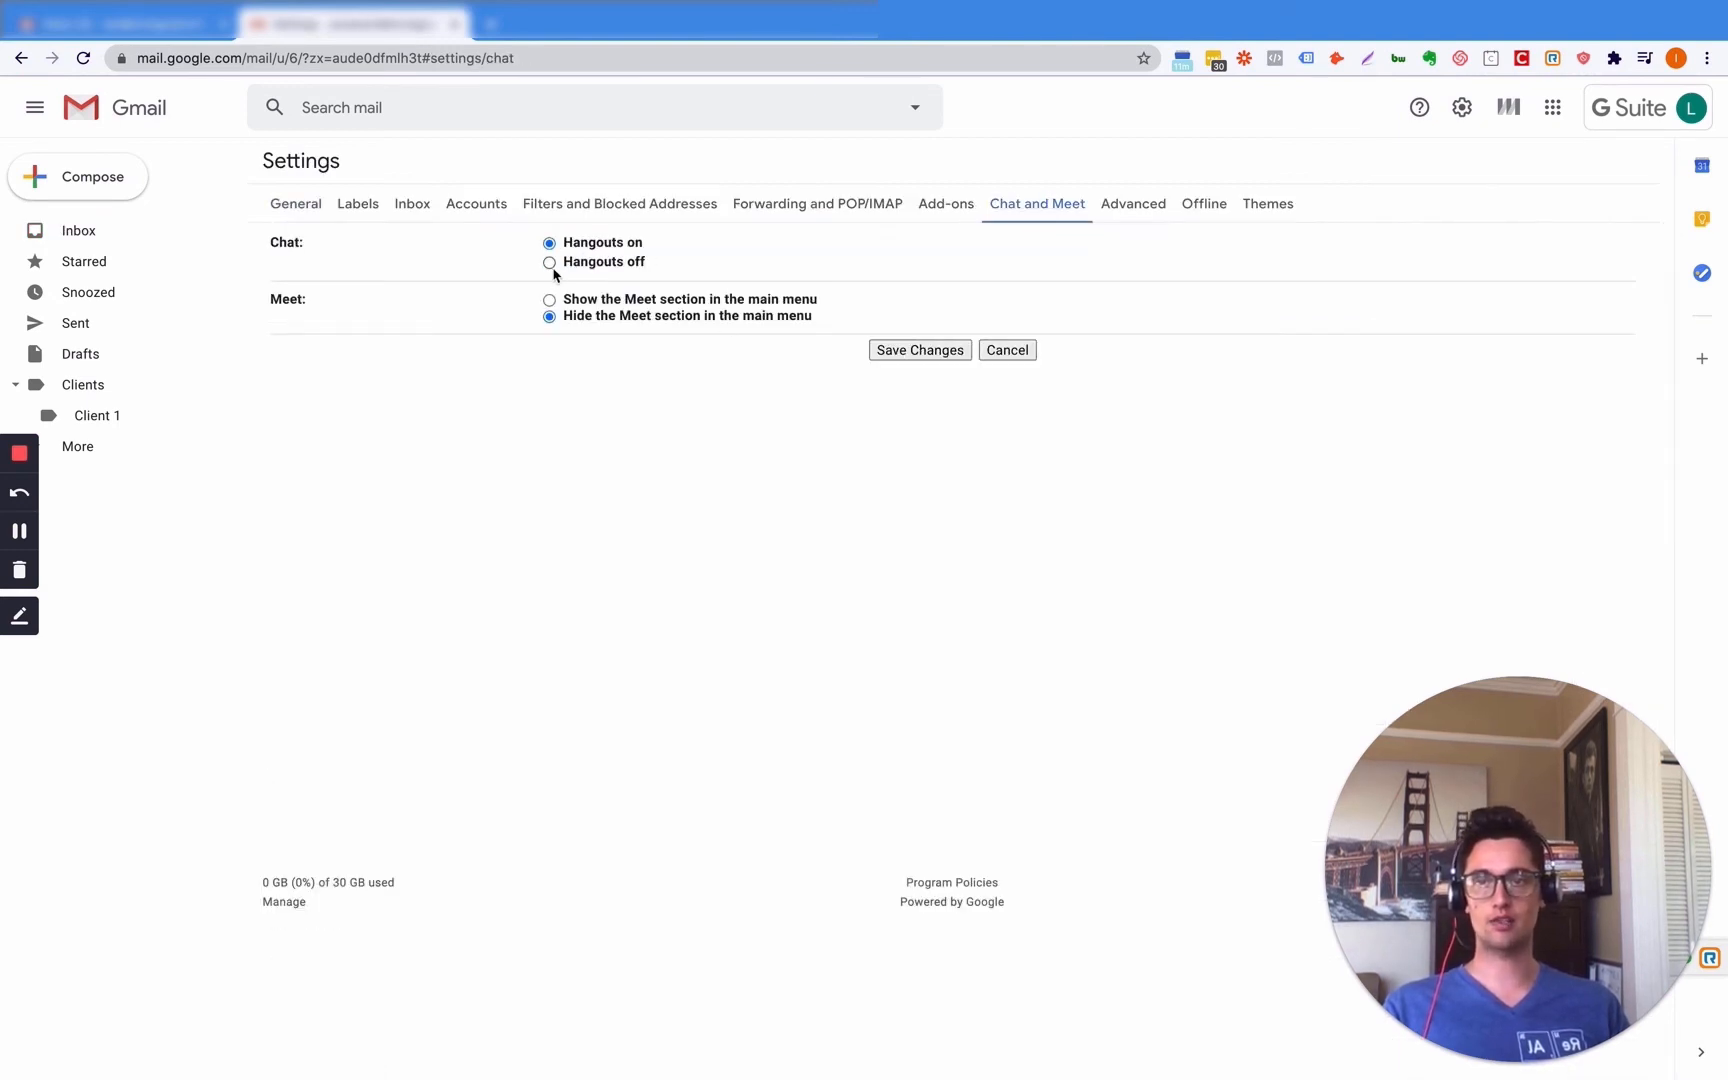
{"action": "left_click", "coordinate": [950, 350]}
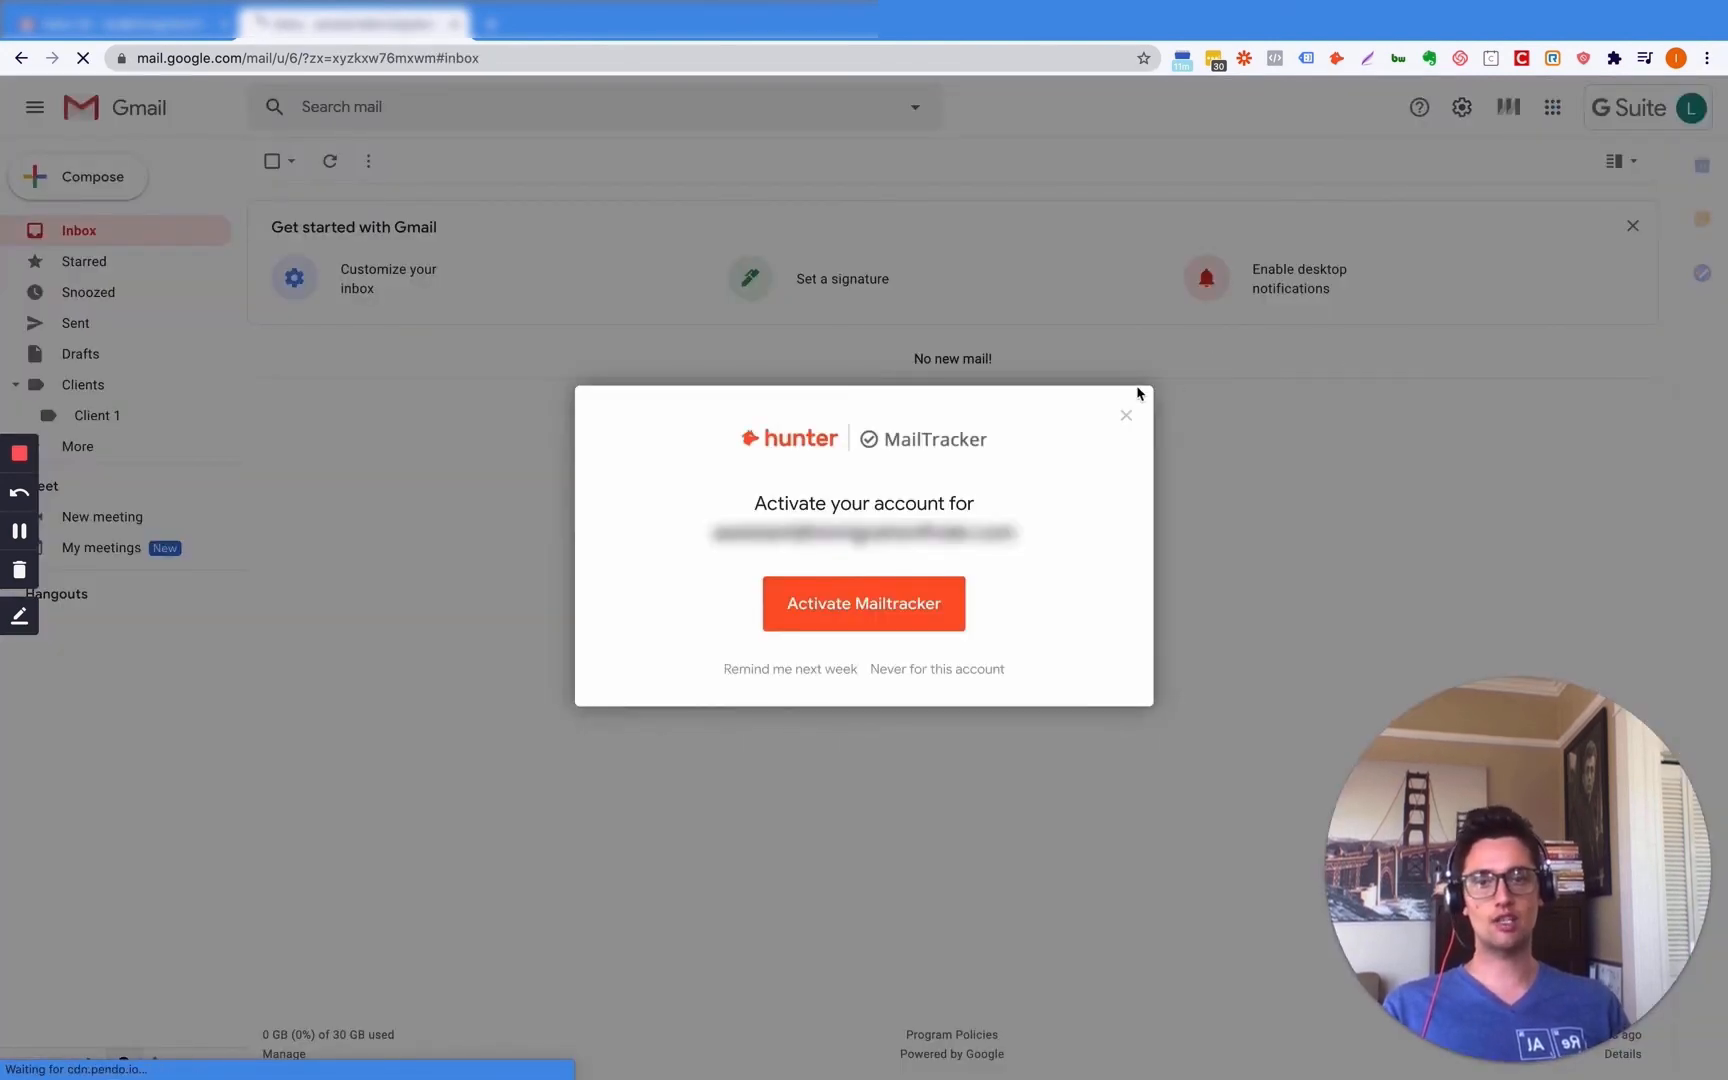
- Dismiss the MailTracker prompt and reopen the full settings page
{"action": "left_click", "coordinate": [1126, 415]}
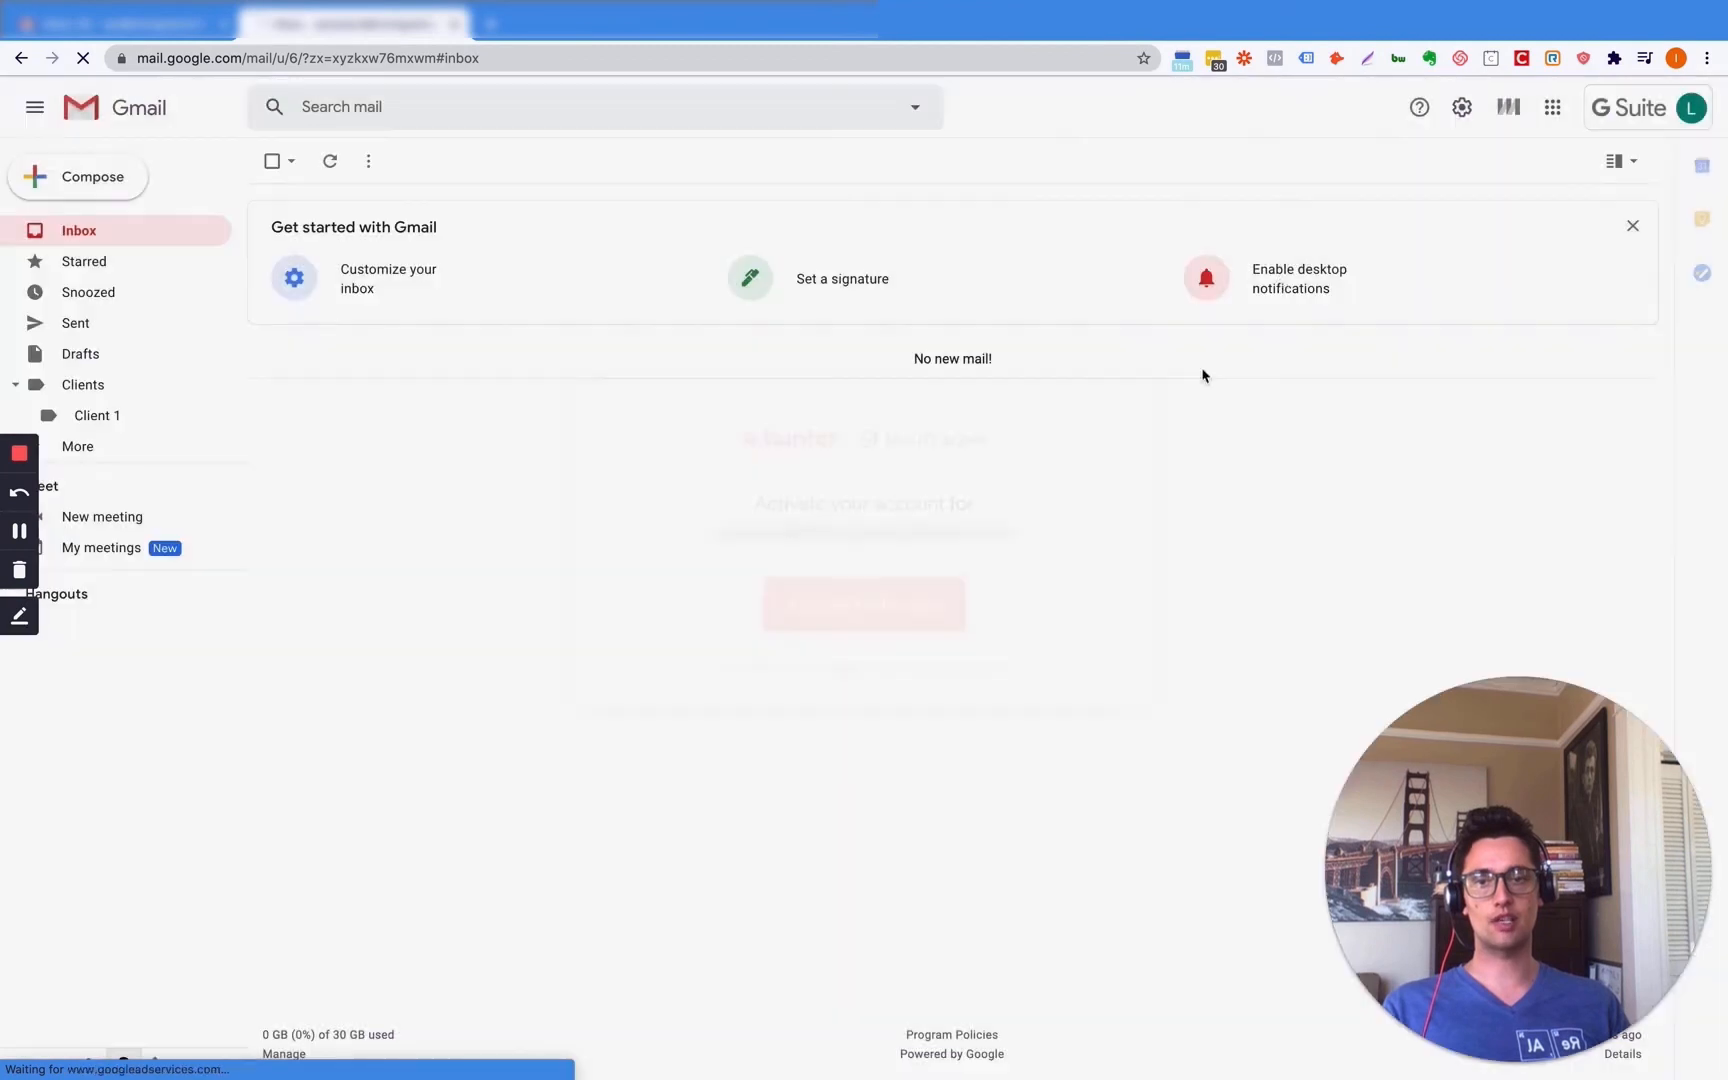
{"action": "left_click", "coordinate": [1464, 108]}
{"action": "left_click", "coordinate": [1497, 208]}
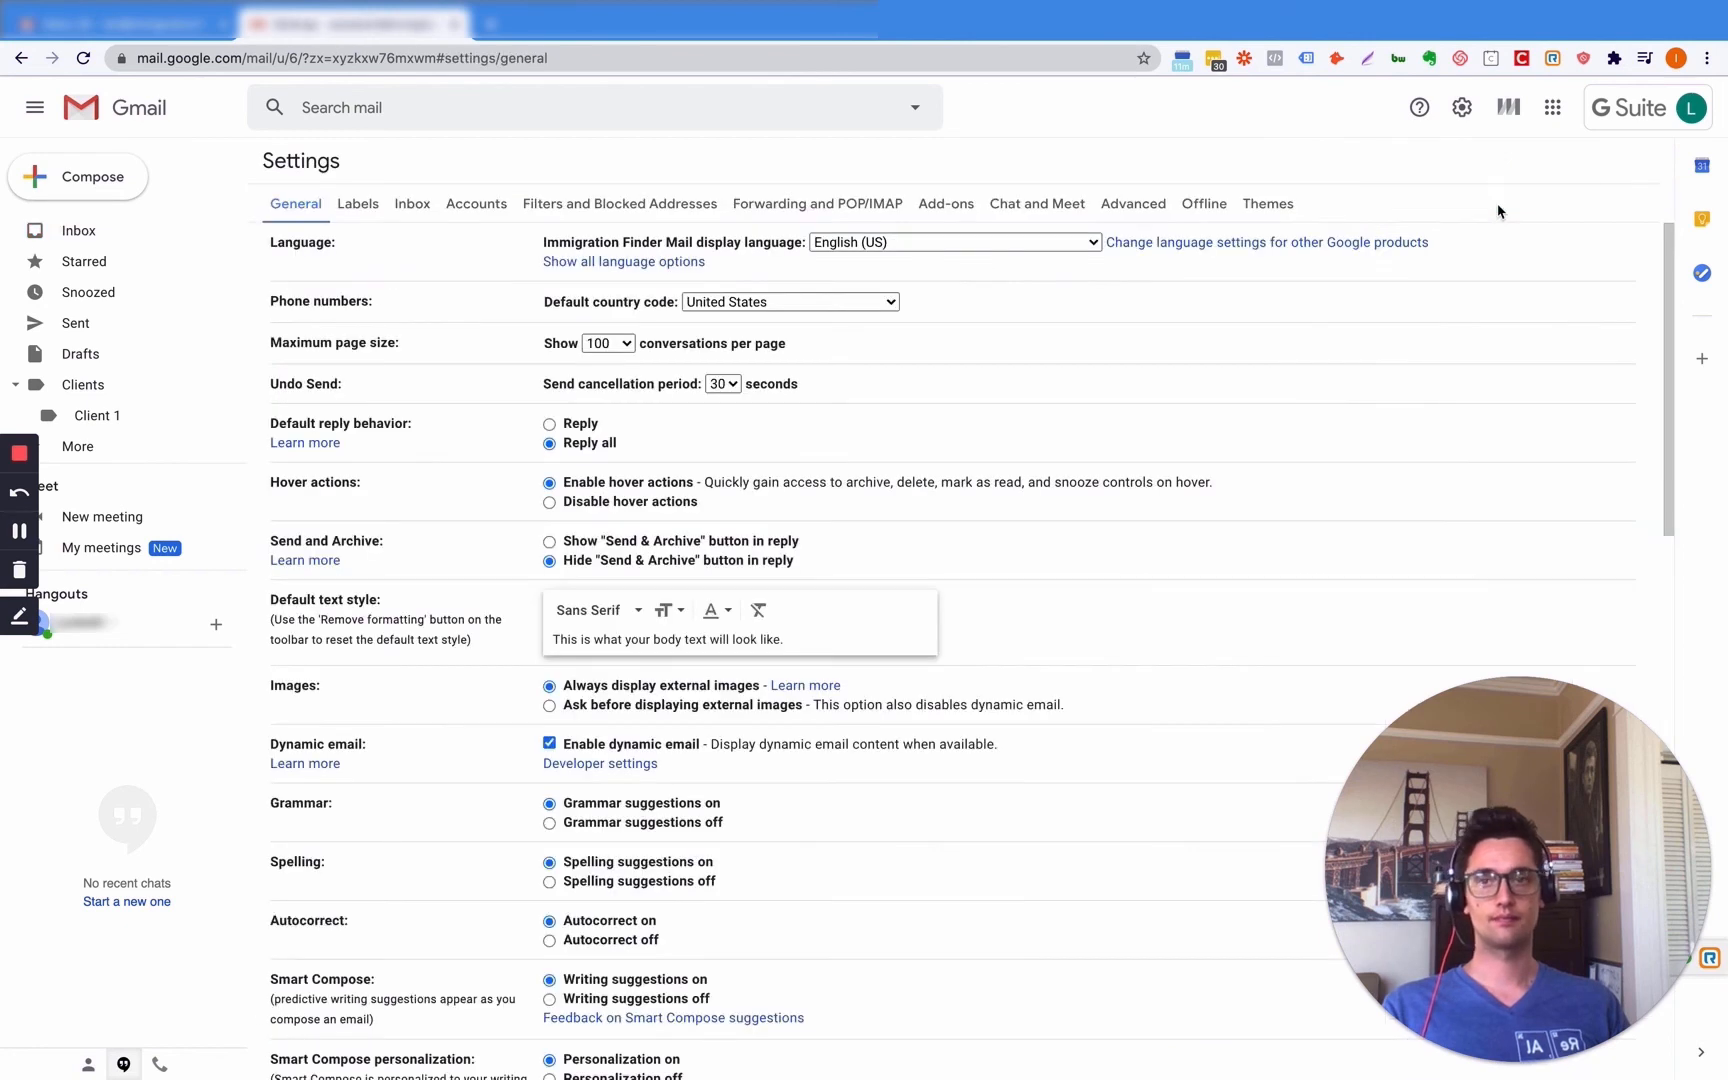
- On the Advanced settings tab, set Auto-advance and Templates to Enable
{"action": "left_click", "coordinate": [1129, 206]}
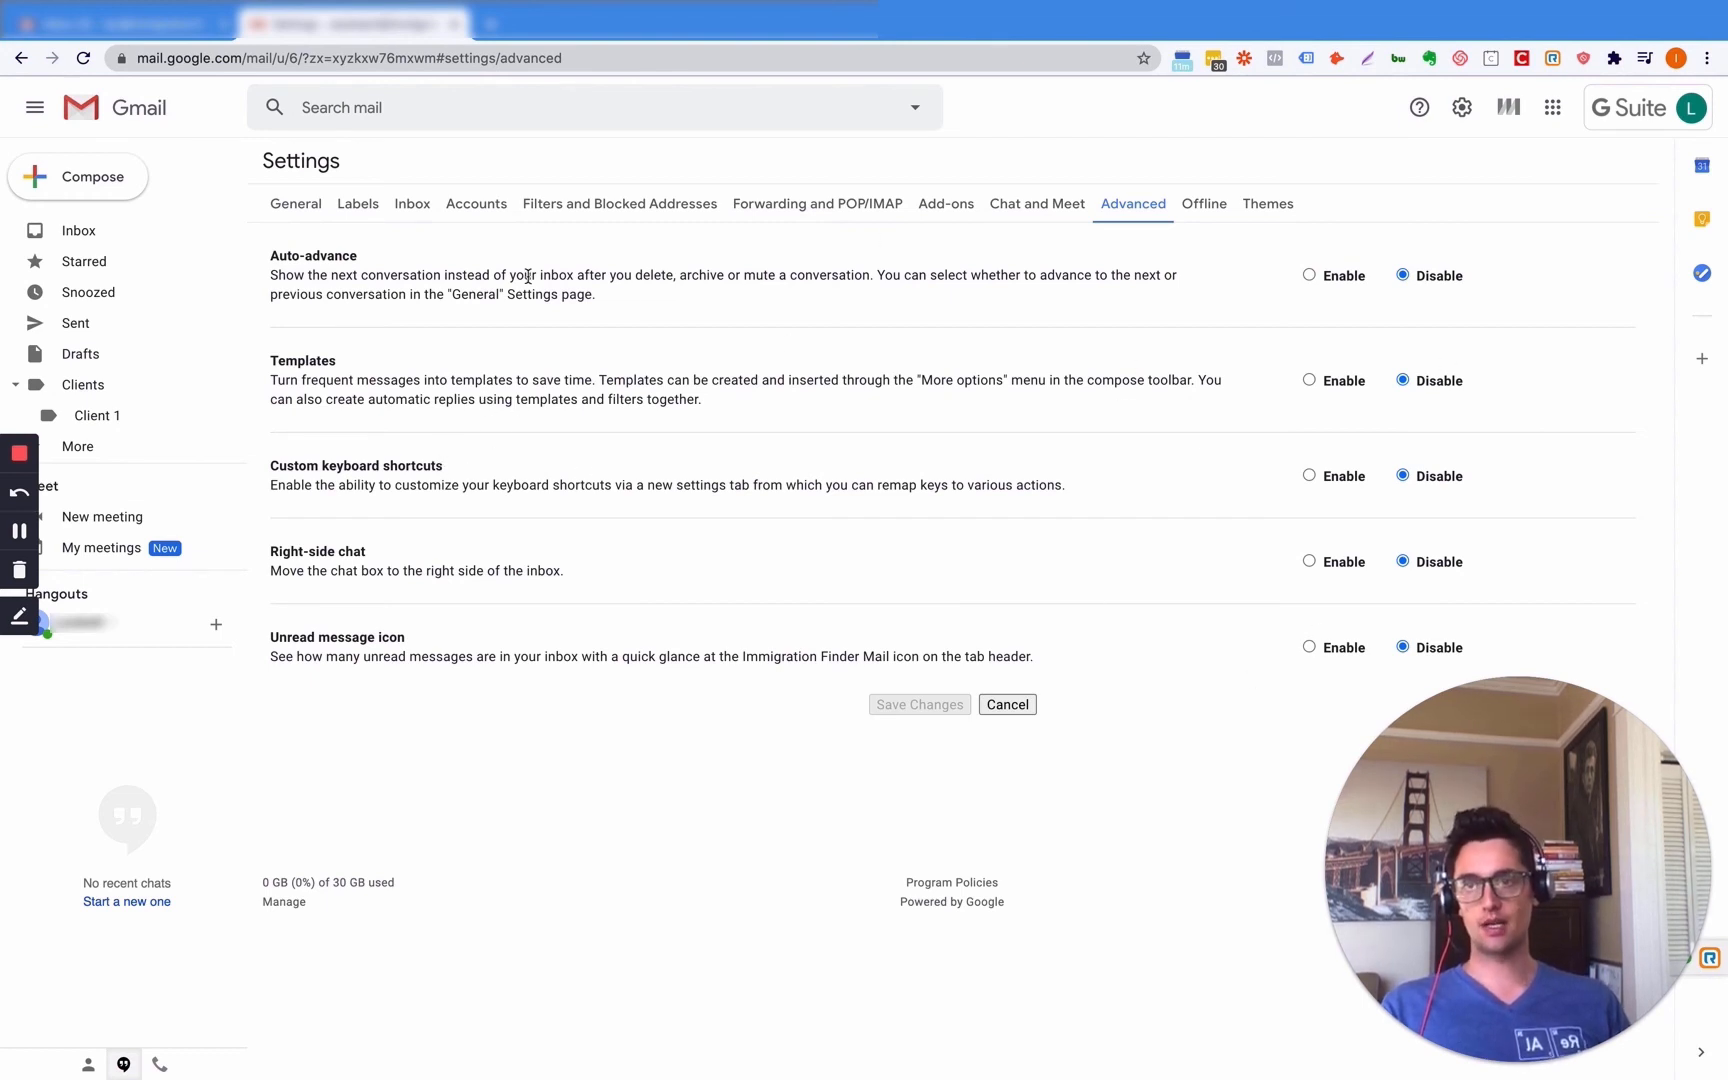
{"action": "left_click", "coordinate": [1310, 276]}
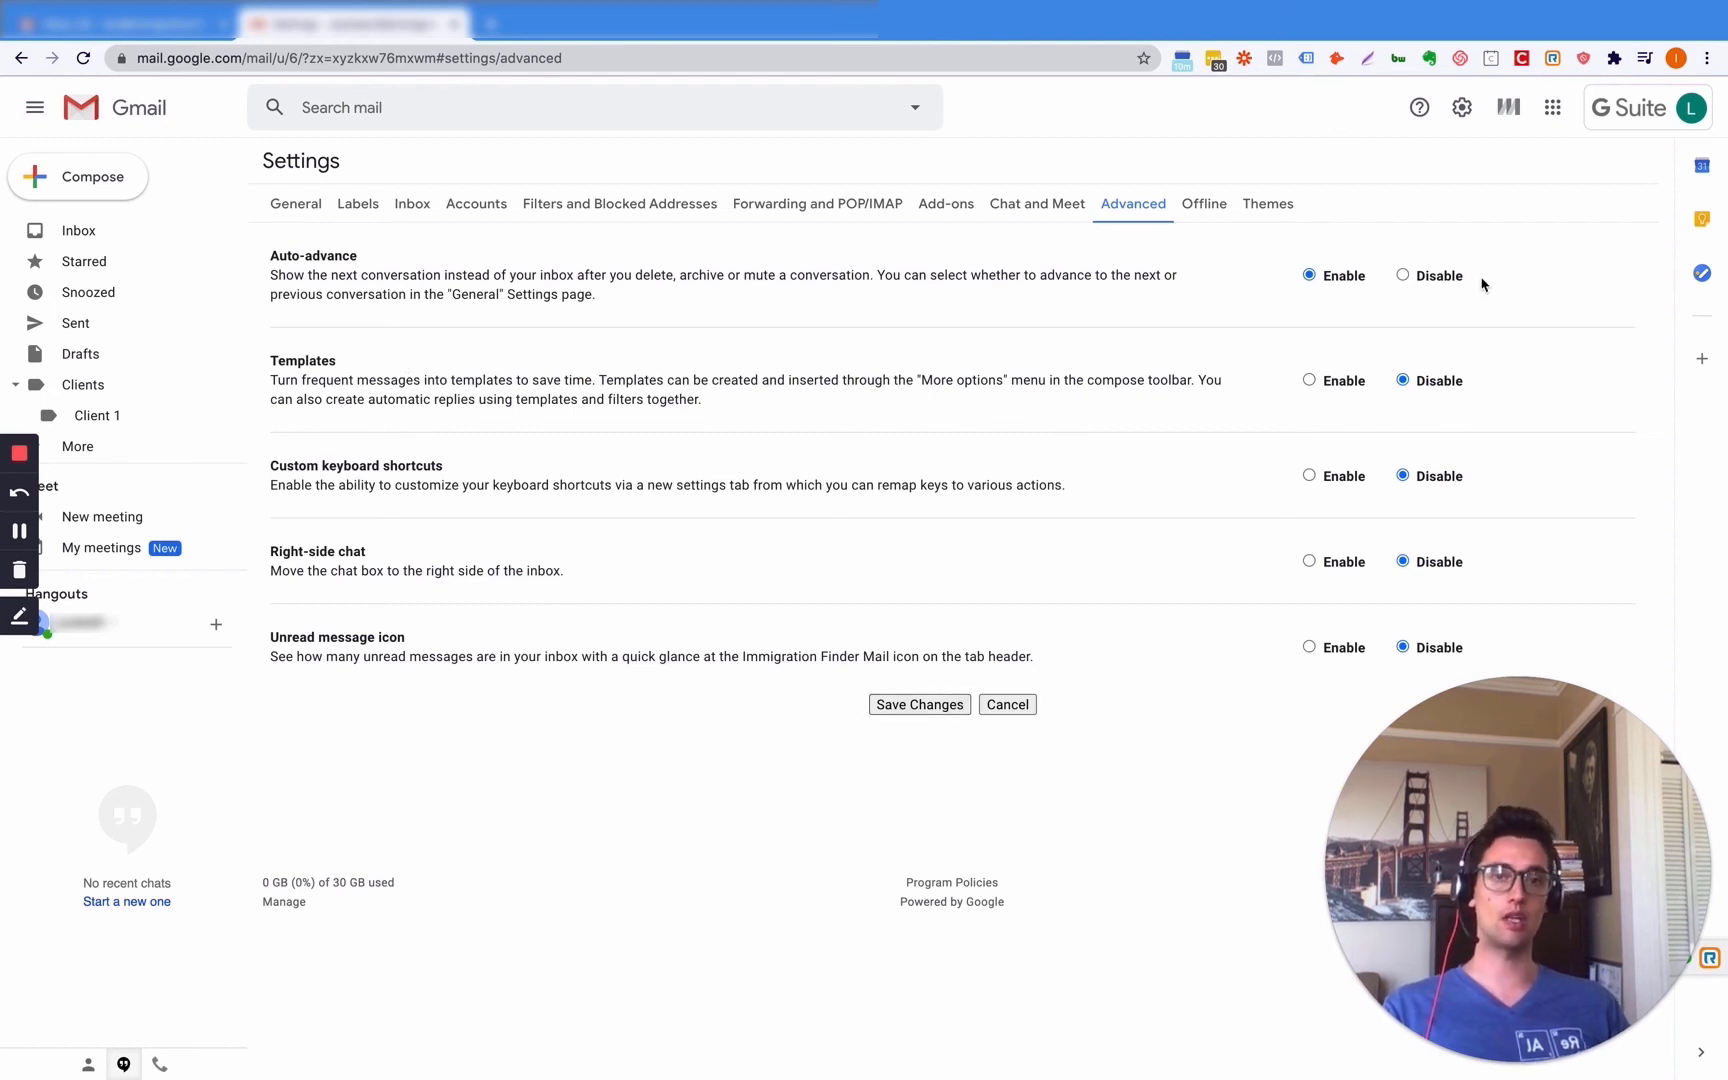
{"action": "left_click", "coordinate": [1309, 381]}
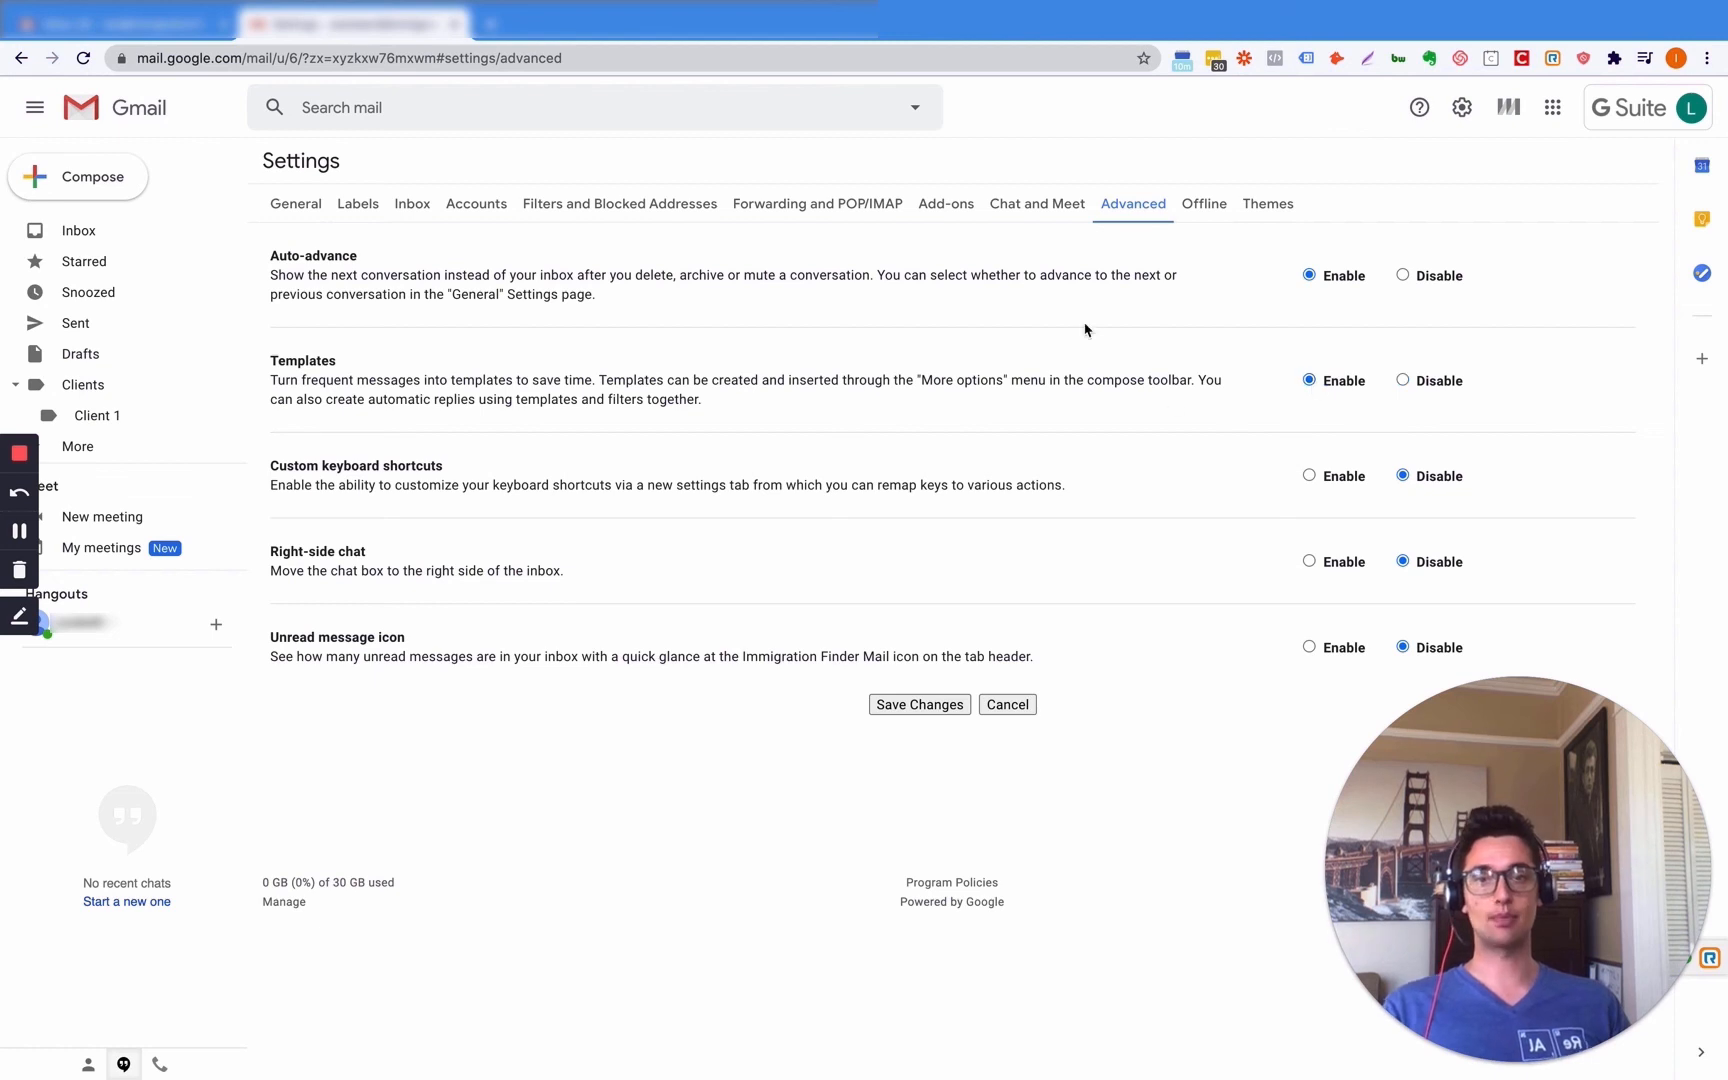
{"action": "left_click", "coordinate": [118, 179]}
- Save the Advanced settings changes and confirm leaving so Gmail reloads
{"action": "left_click", "coordinate": [919, 704]}
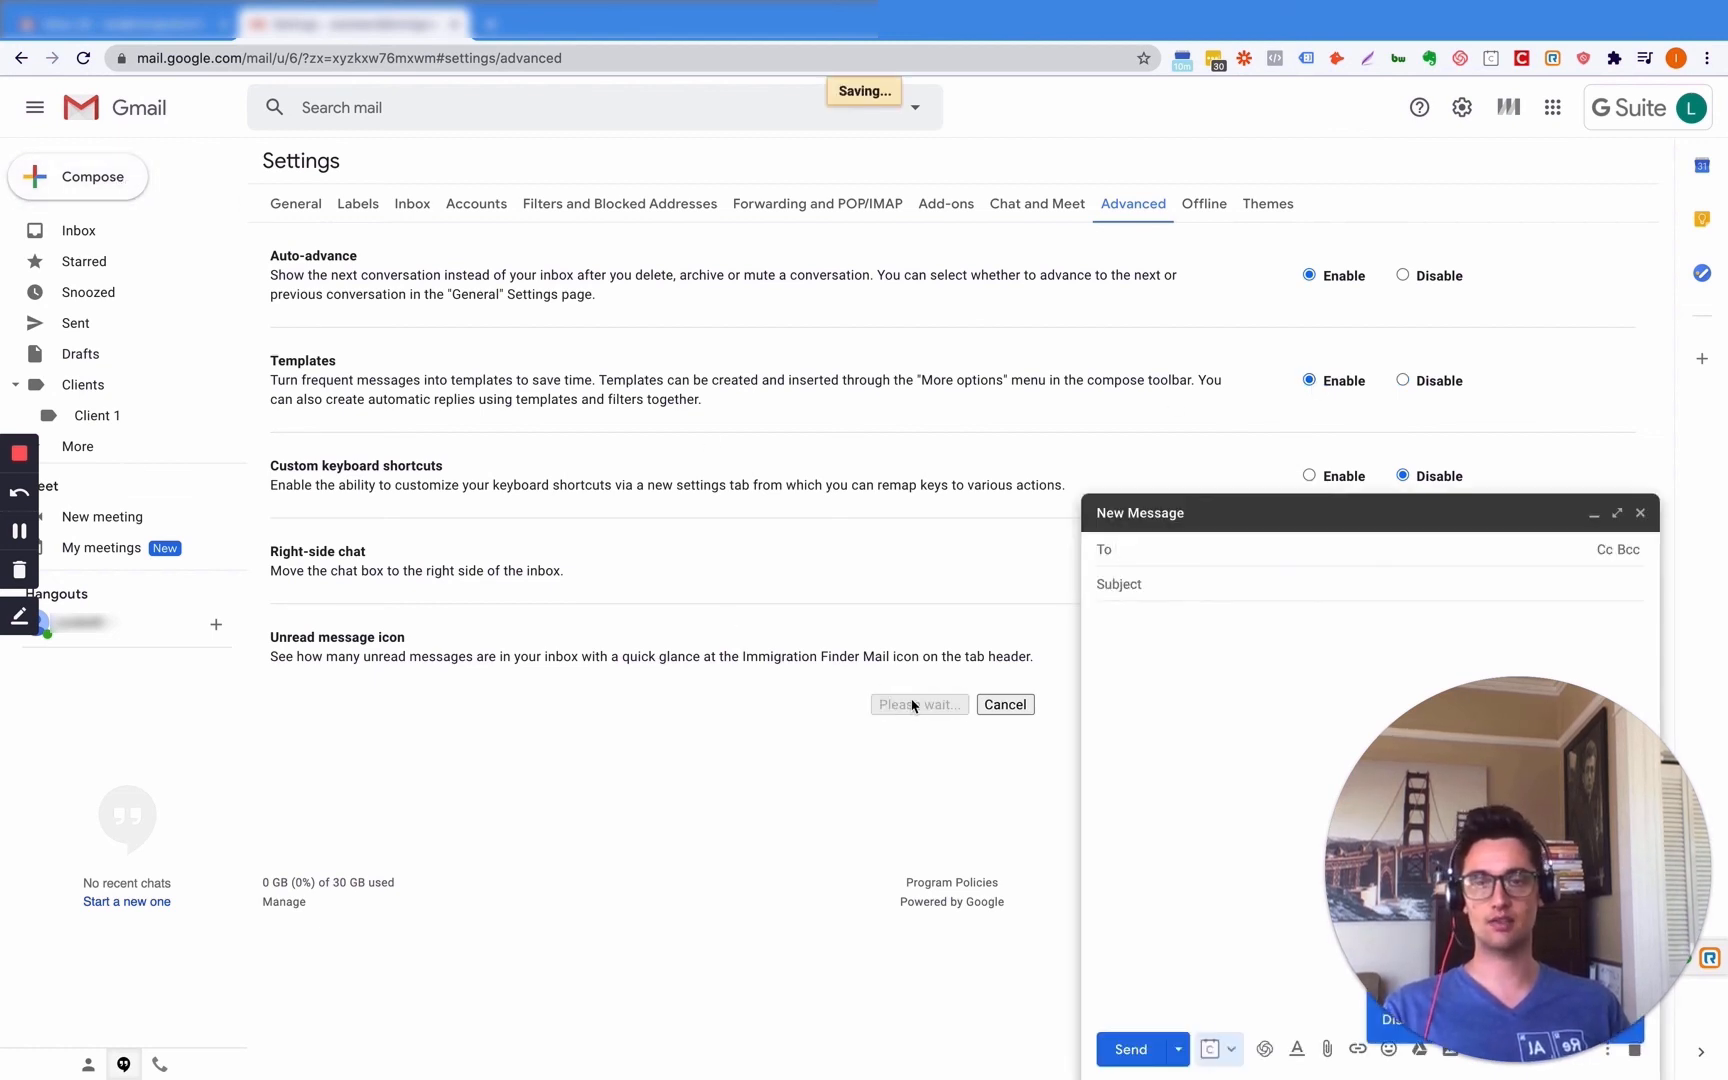
{"action": "left_click_drag", "start_coordinate": [354, 824], "coordinate": [264, 887]}
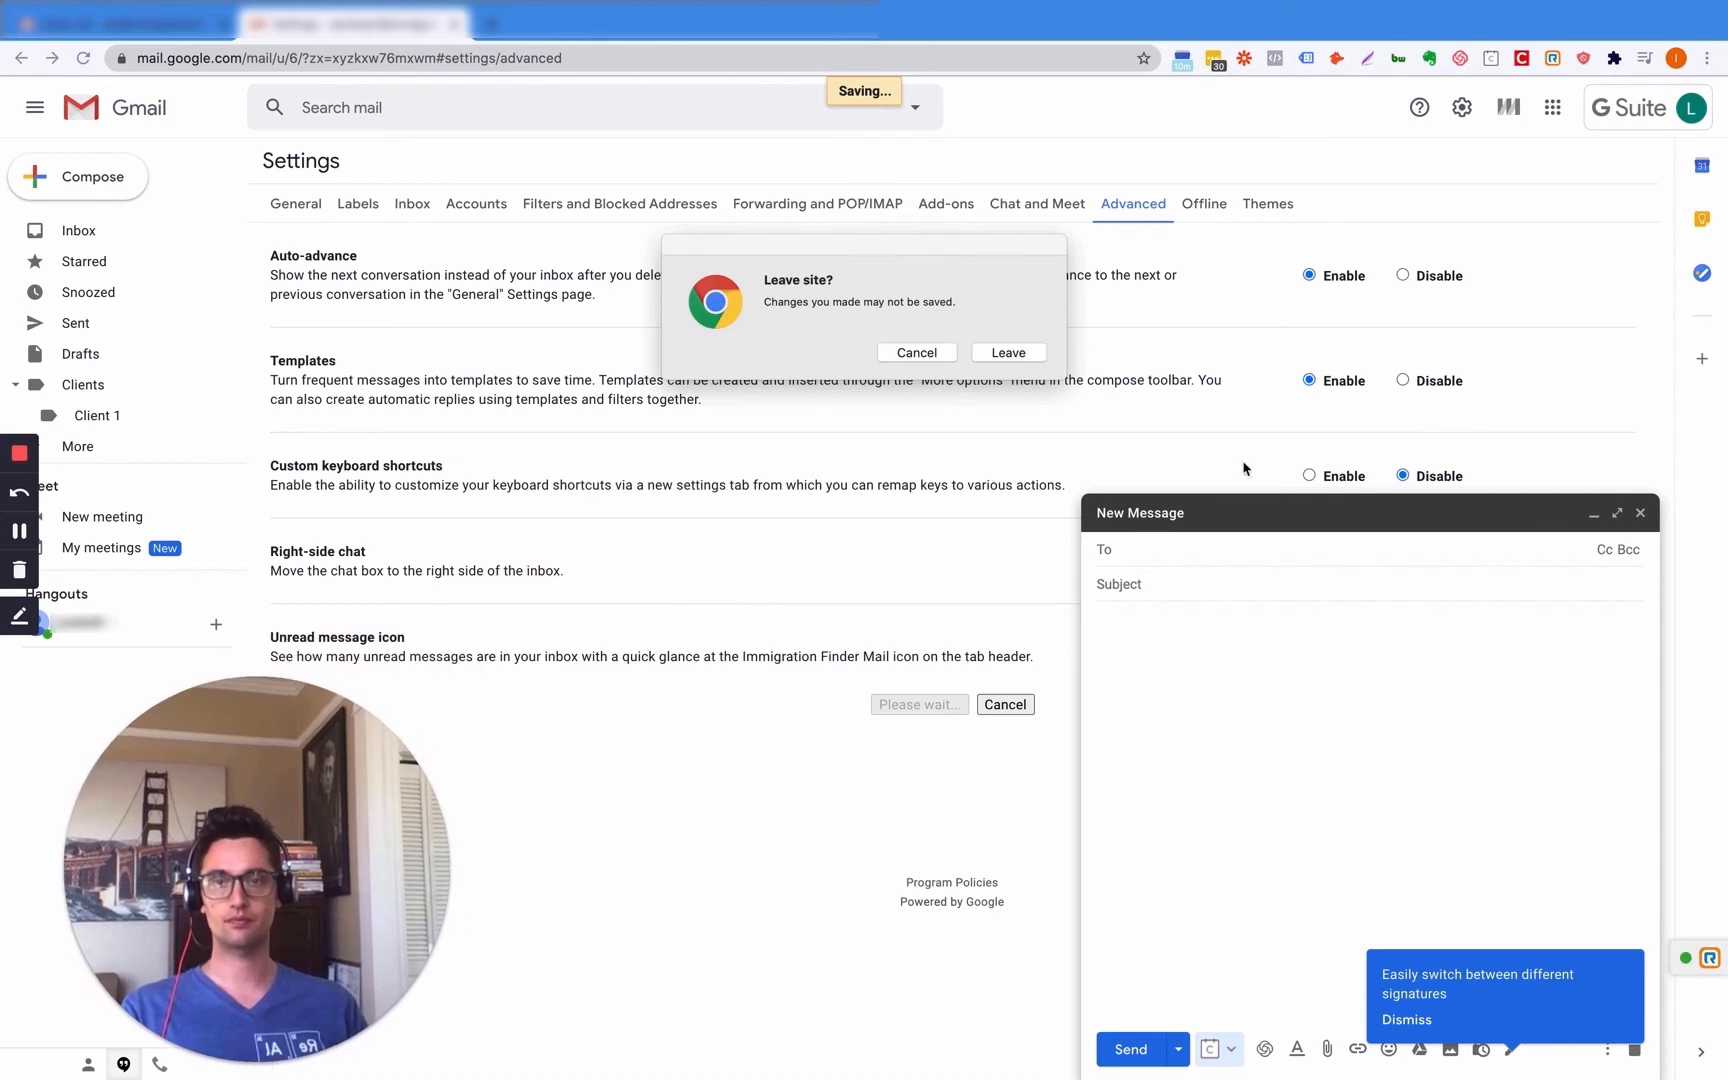
{"action": "left_click", "coordinate": [1034, 355]}
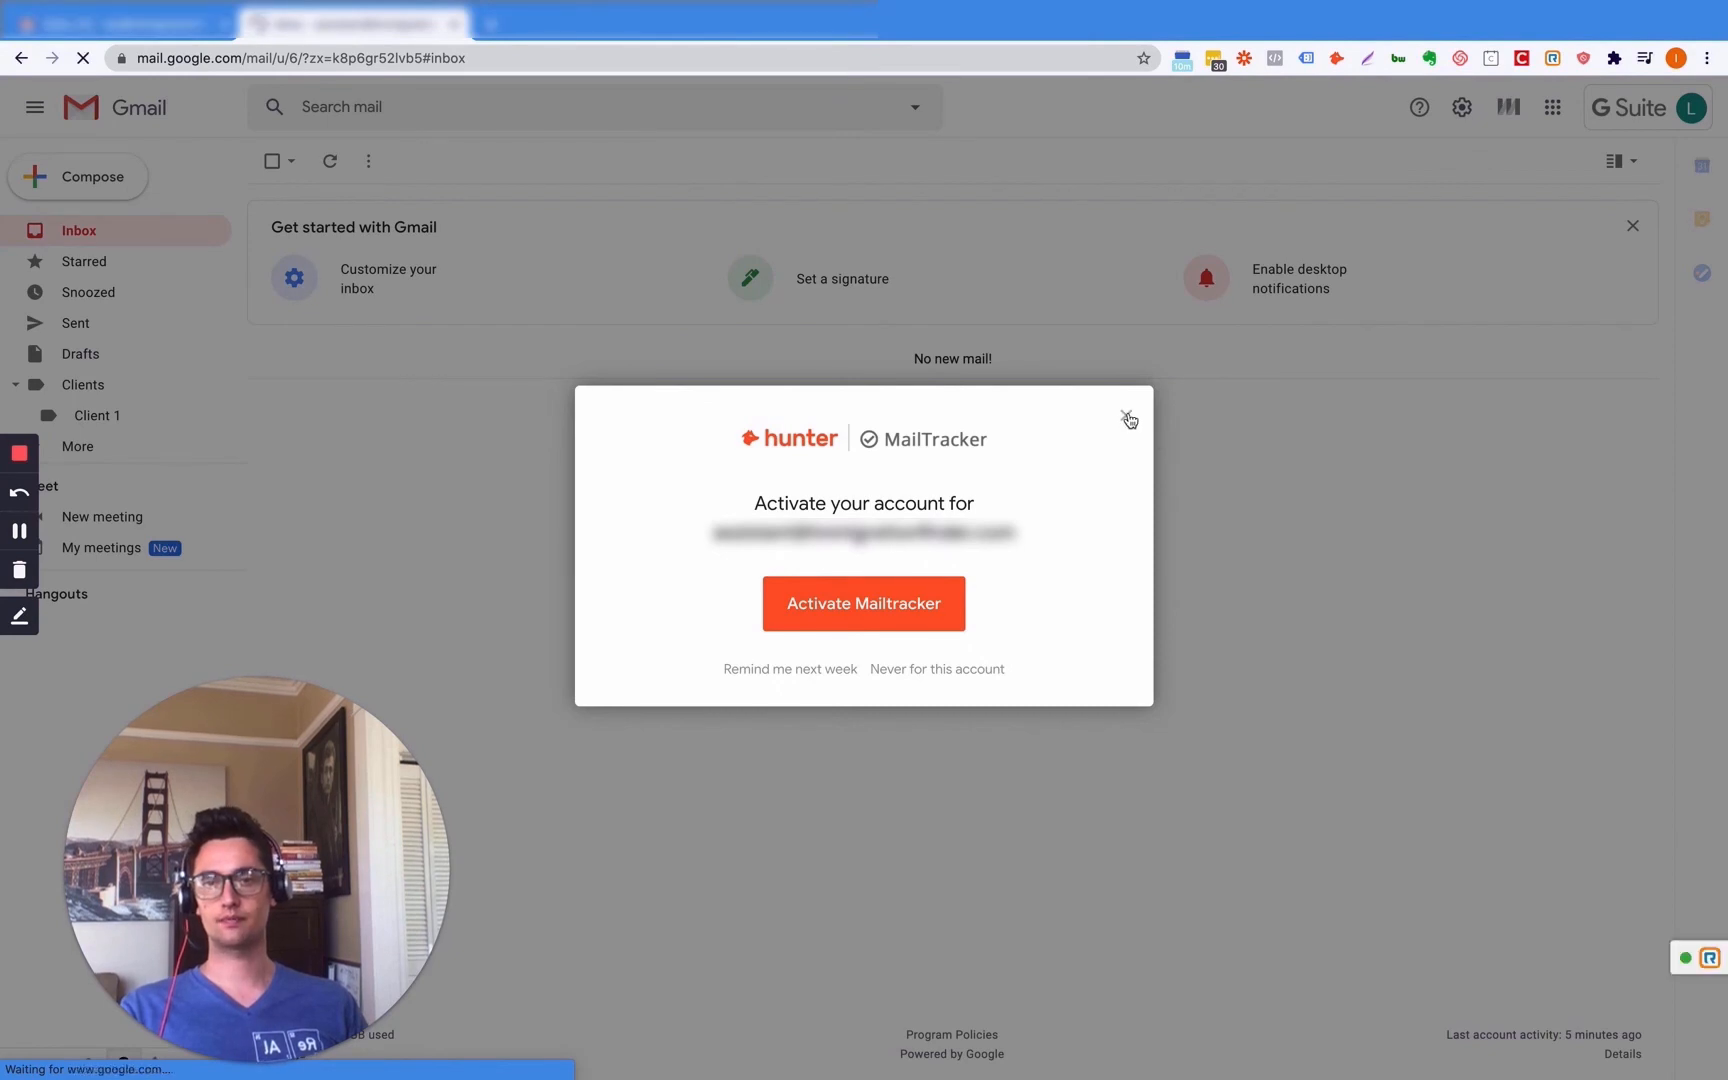
{"action": "left_click", "coordinate": [1126, 415]}
- Compose a message with subject 'Hi' and body 'Hi there / I want to meet you.'
{"action": "left_click", "coordinate": [84, 190]}
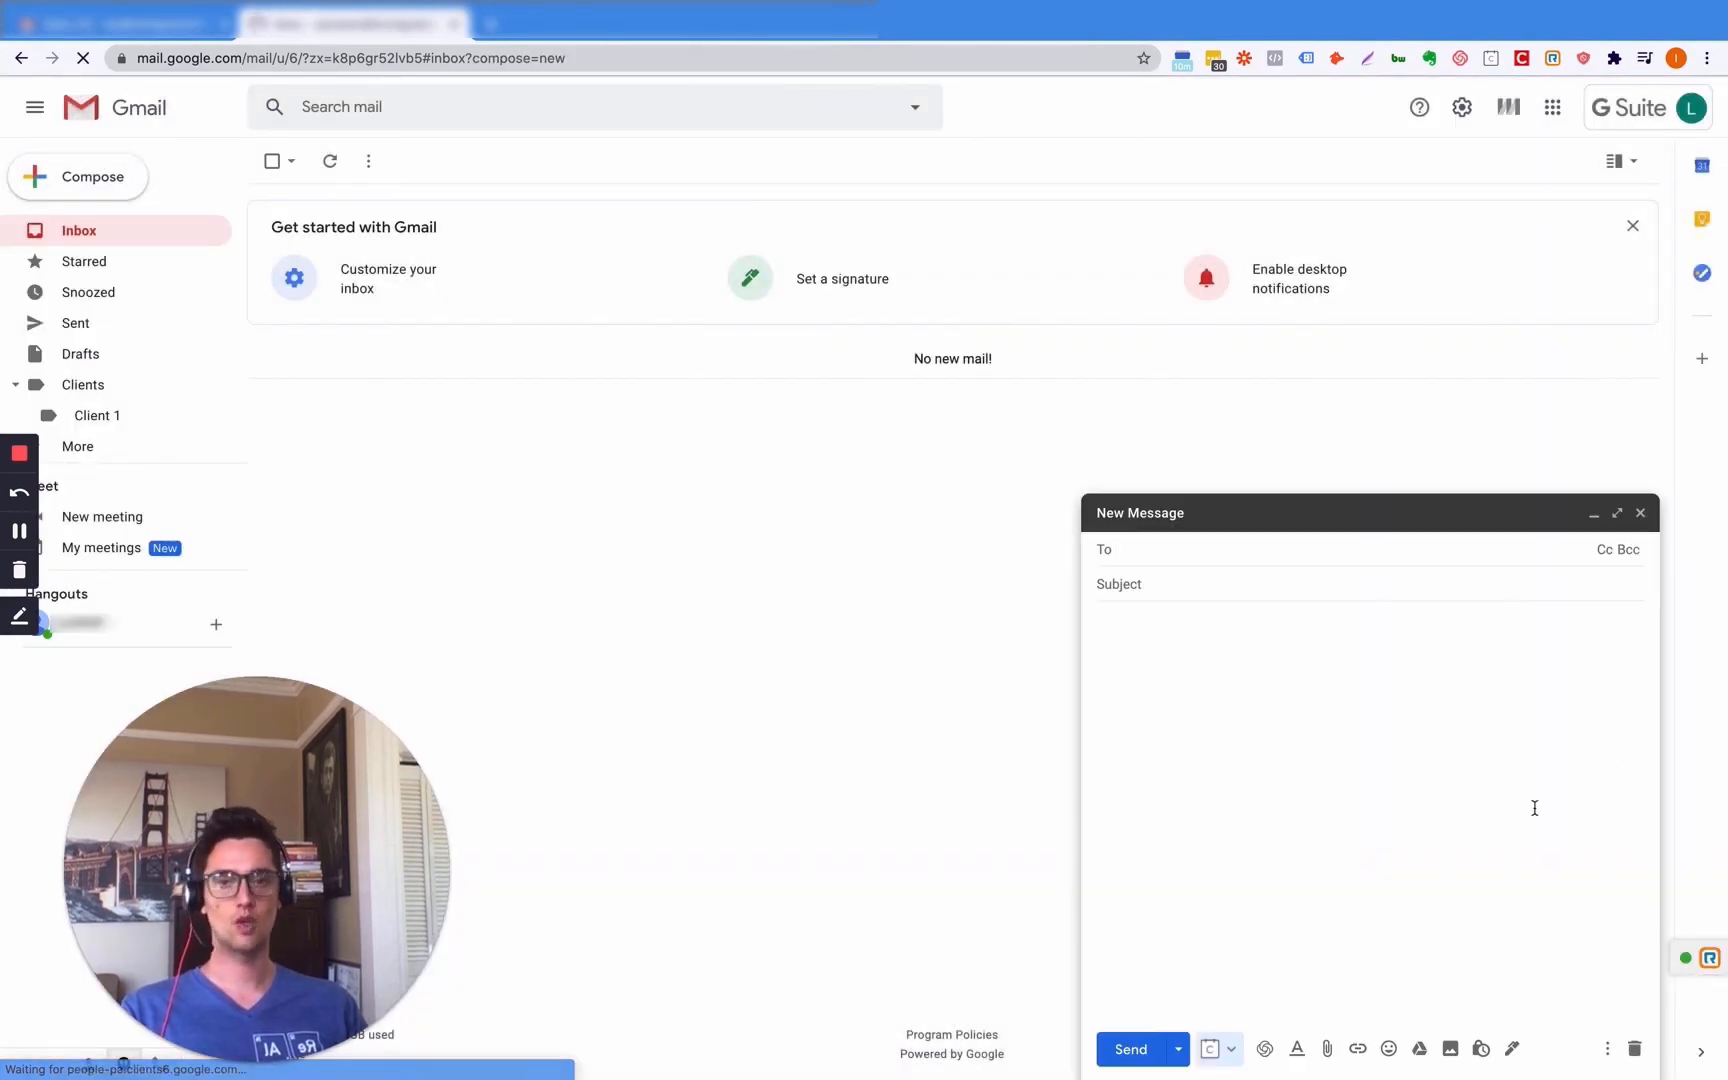
{"action": "left_click", "coordinate": [1176, 656]}
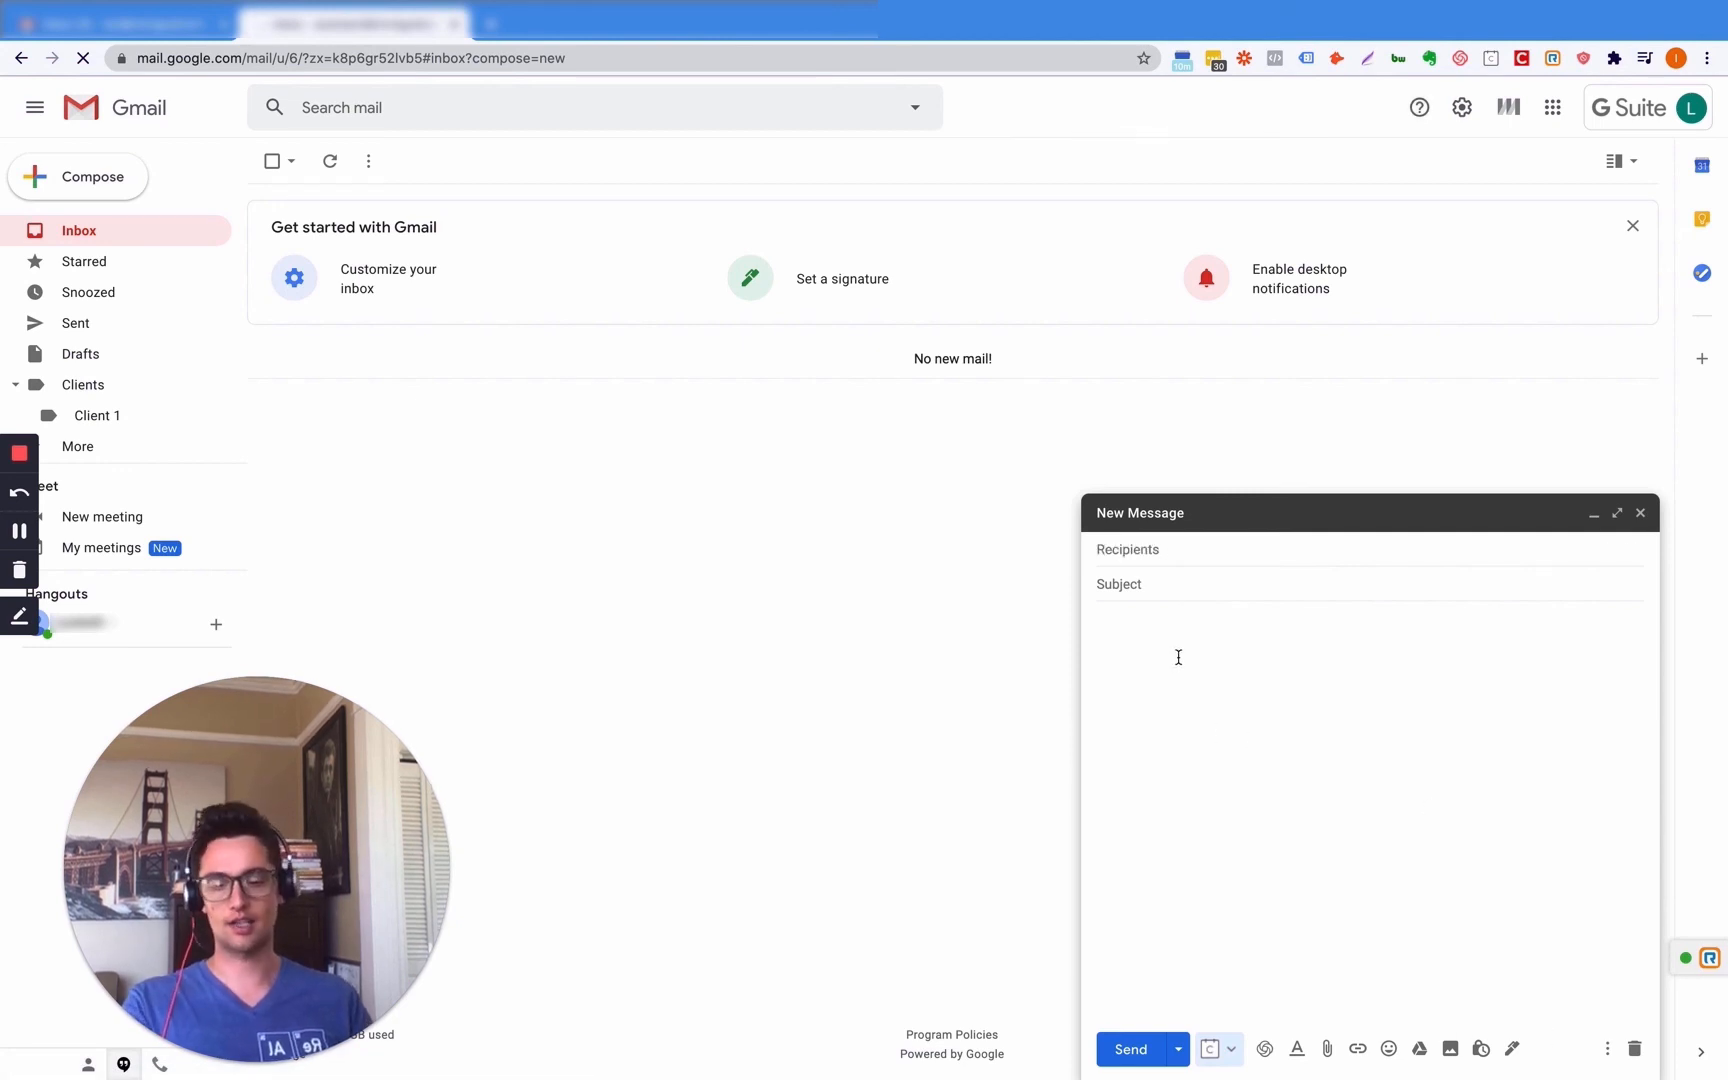
{"action": "type", "text": "Hi th"}
{"action": "type", "text": "ere  I want "}
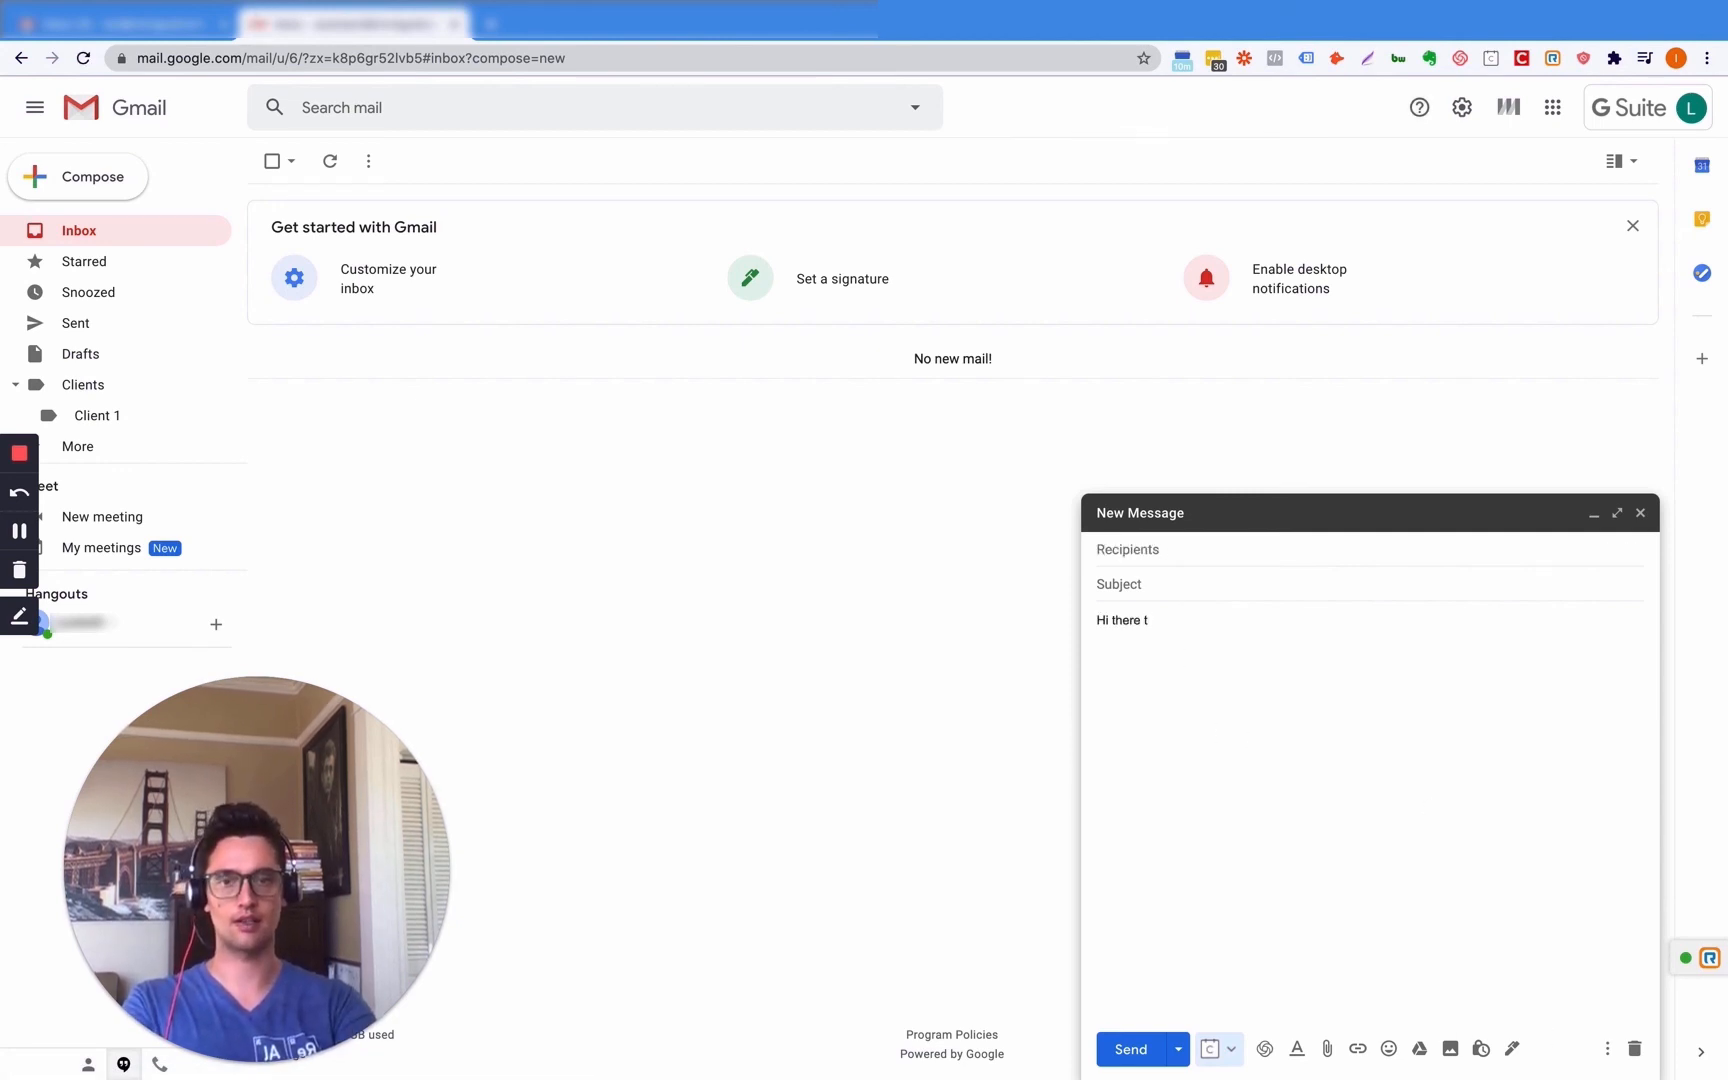
{"action": "type", "text": "to meet you."}
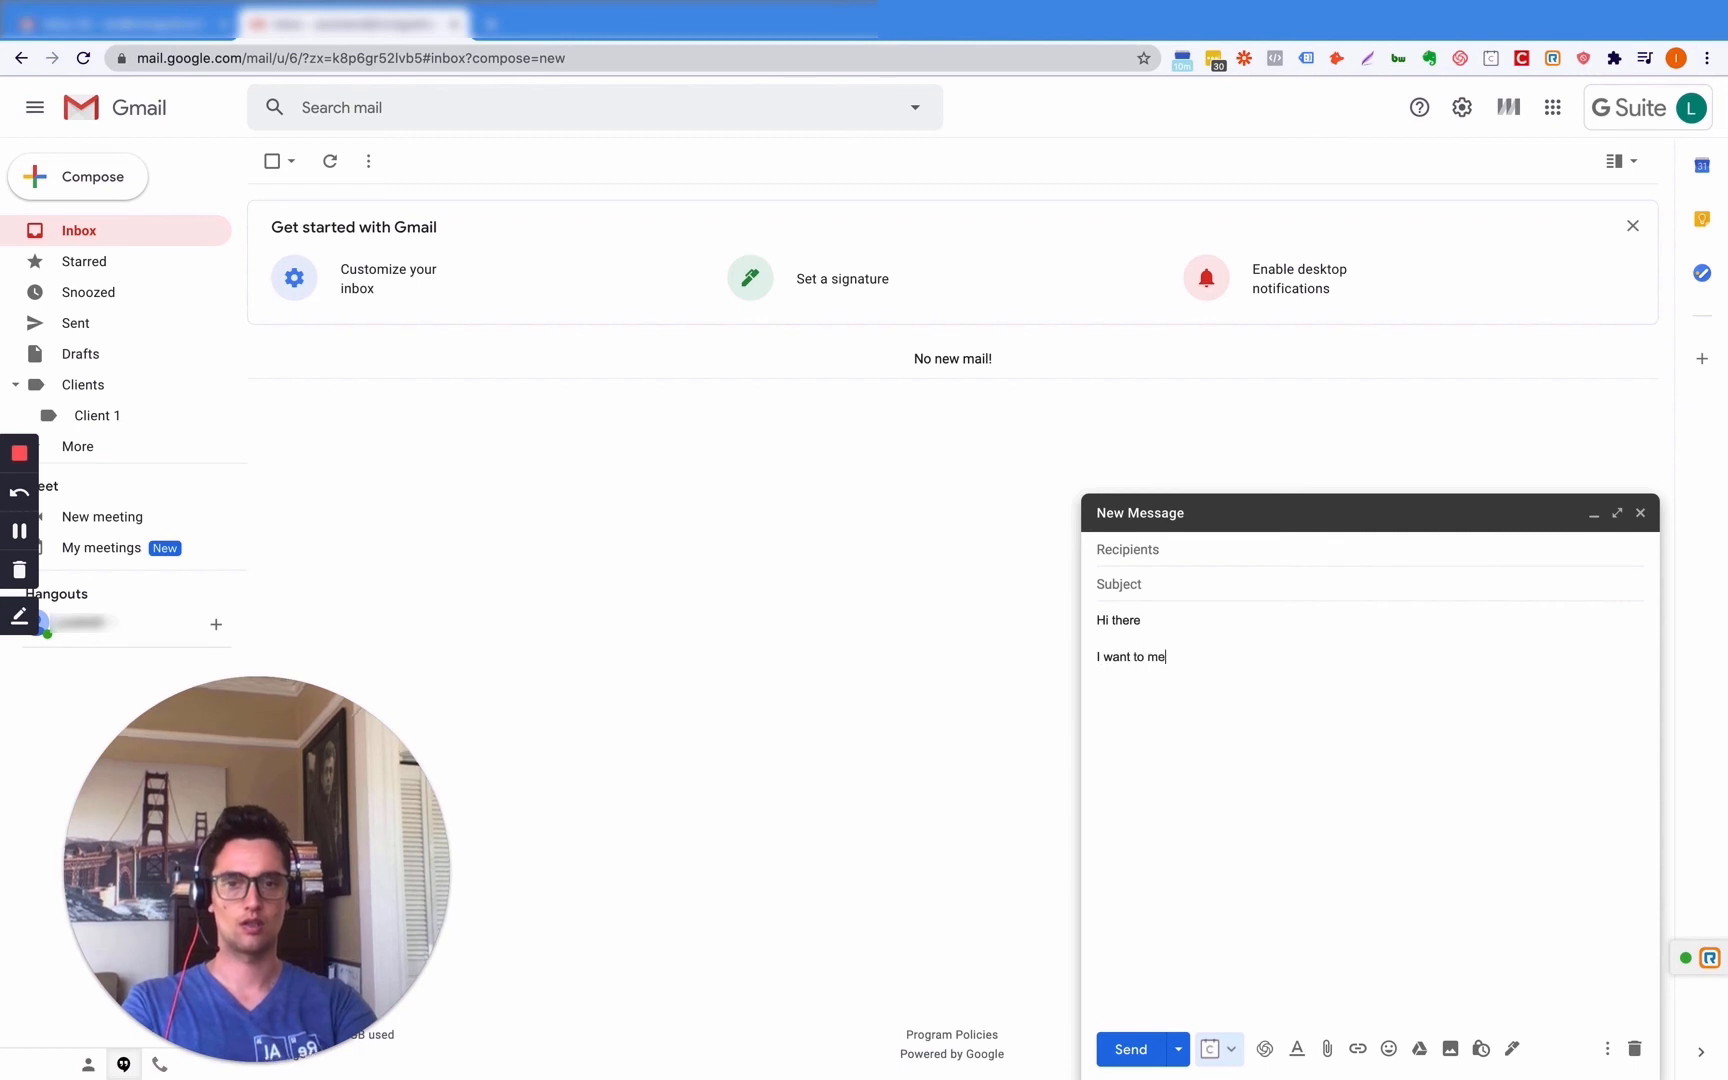
{"action": "left_click", "coordinate": [1180, 585]}
{"action": "type", "text": "Hi"}
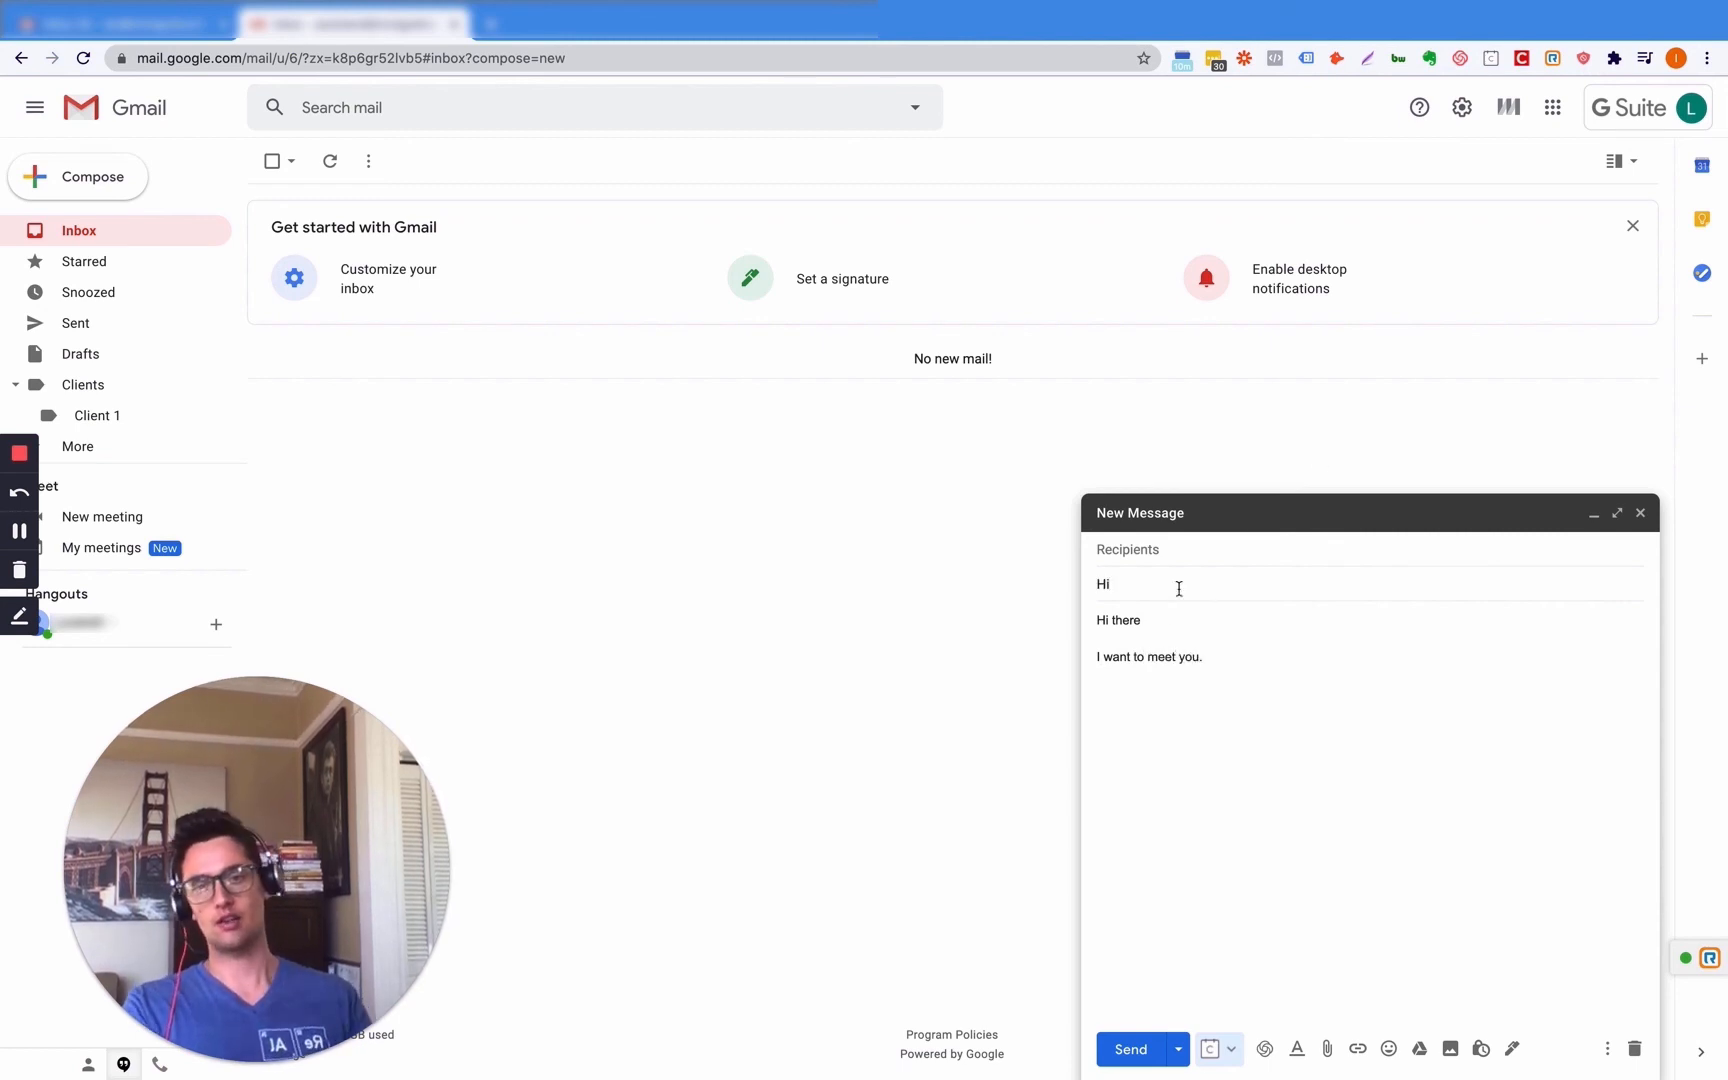
- Save the draft as a new template named 'Hi'
{"action": "left_click", "coordinate": [1607, 1048]}
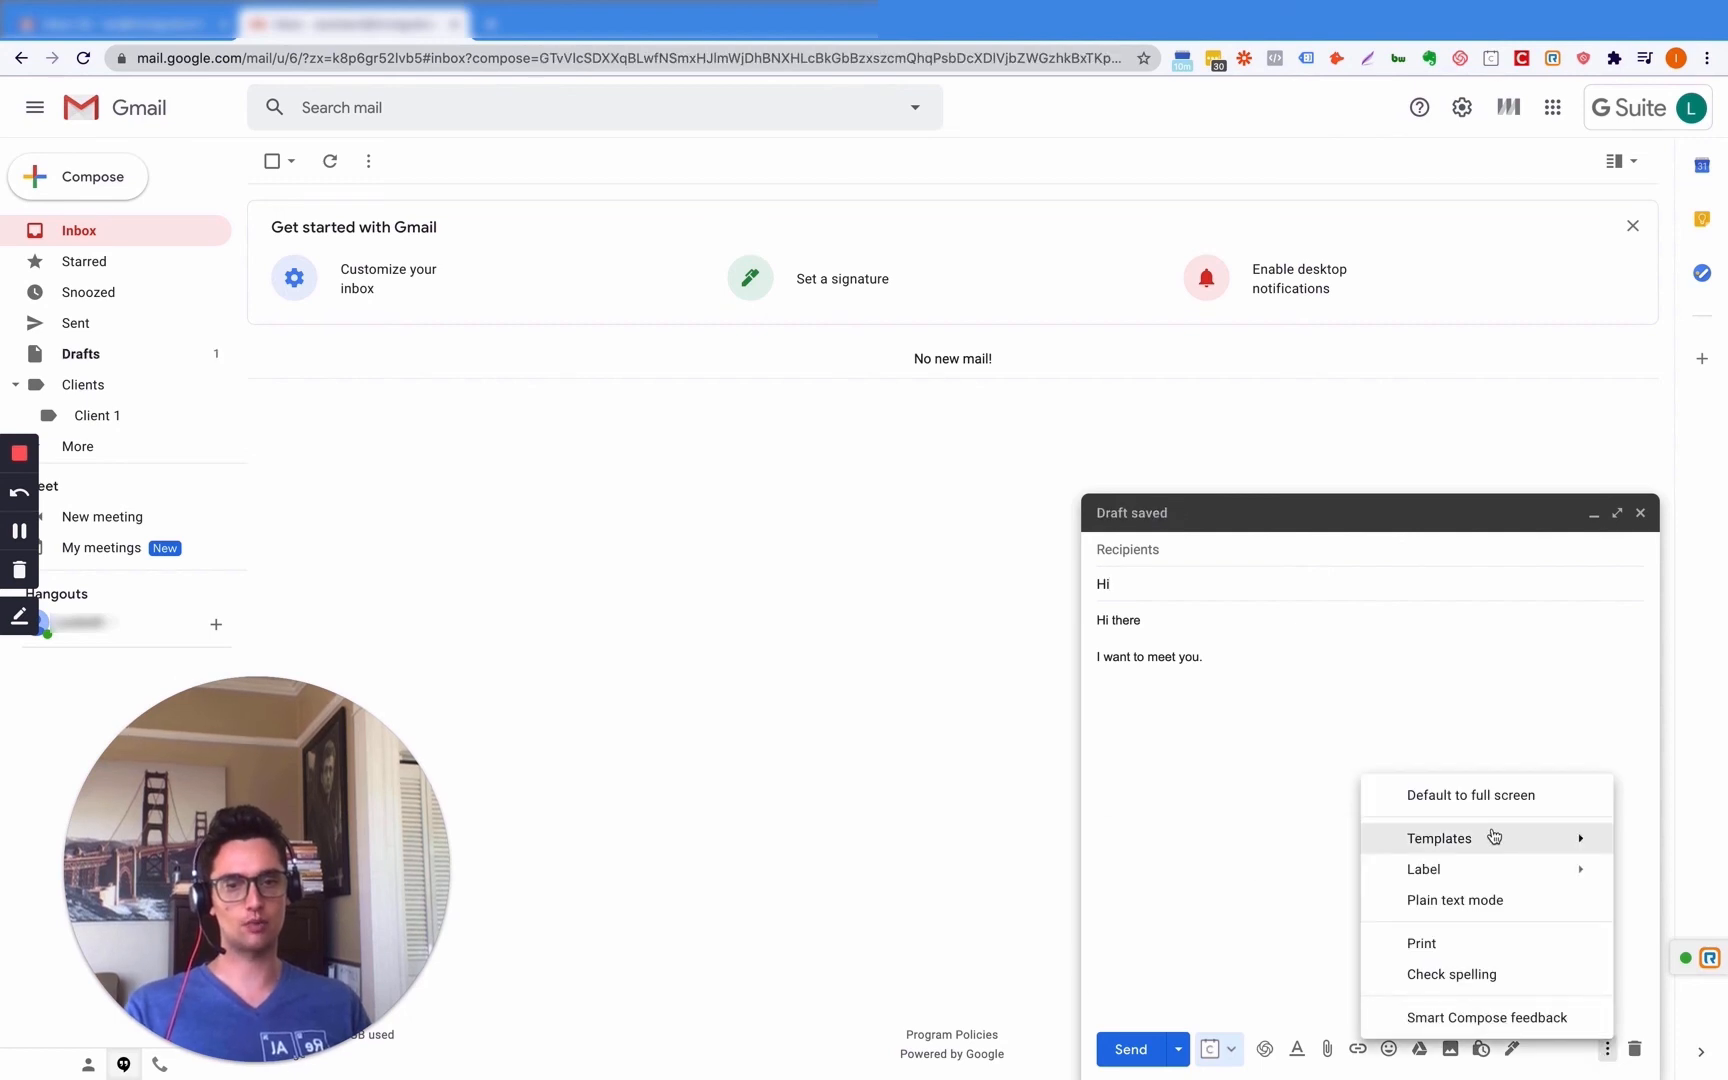
{"action": "mouse_move", "coordinate": [1470, 843]}
{"action": "mouse_move", "coordinate": [1186, 921]}
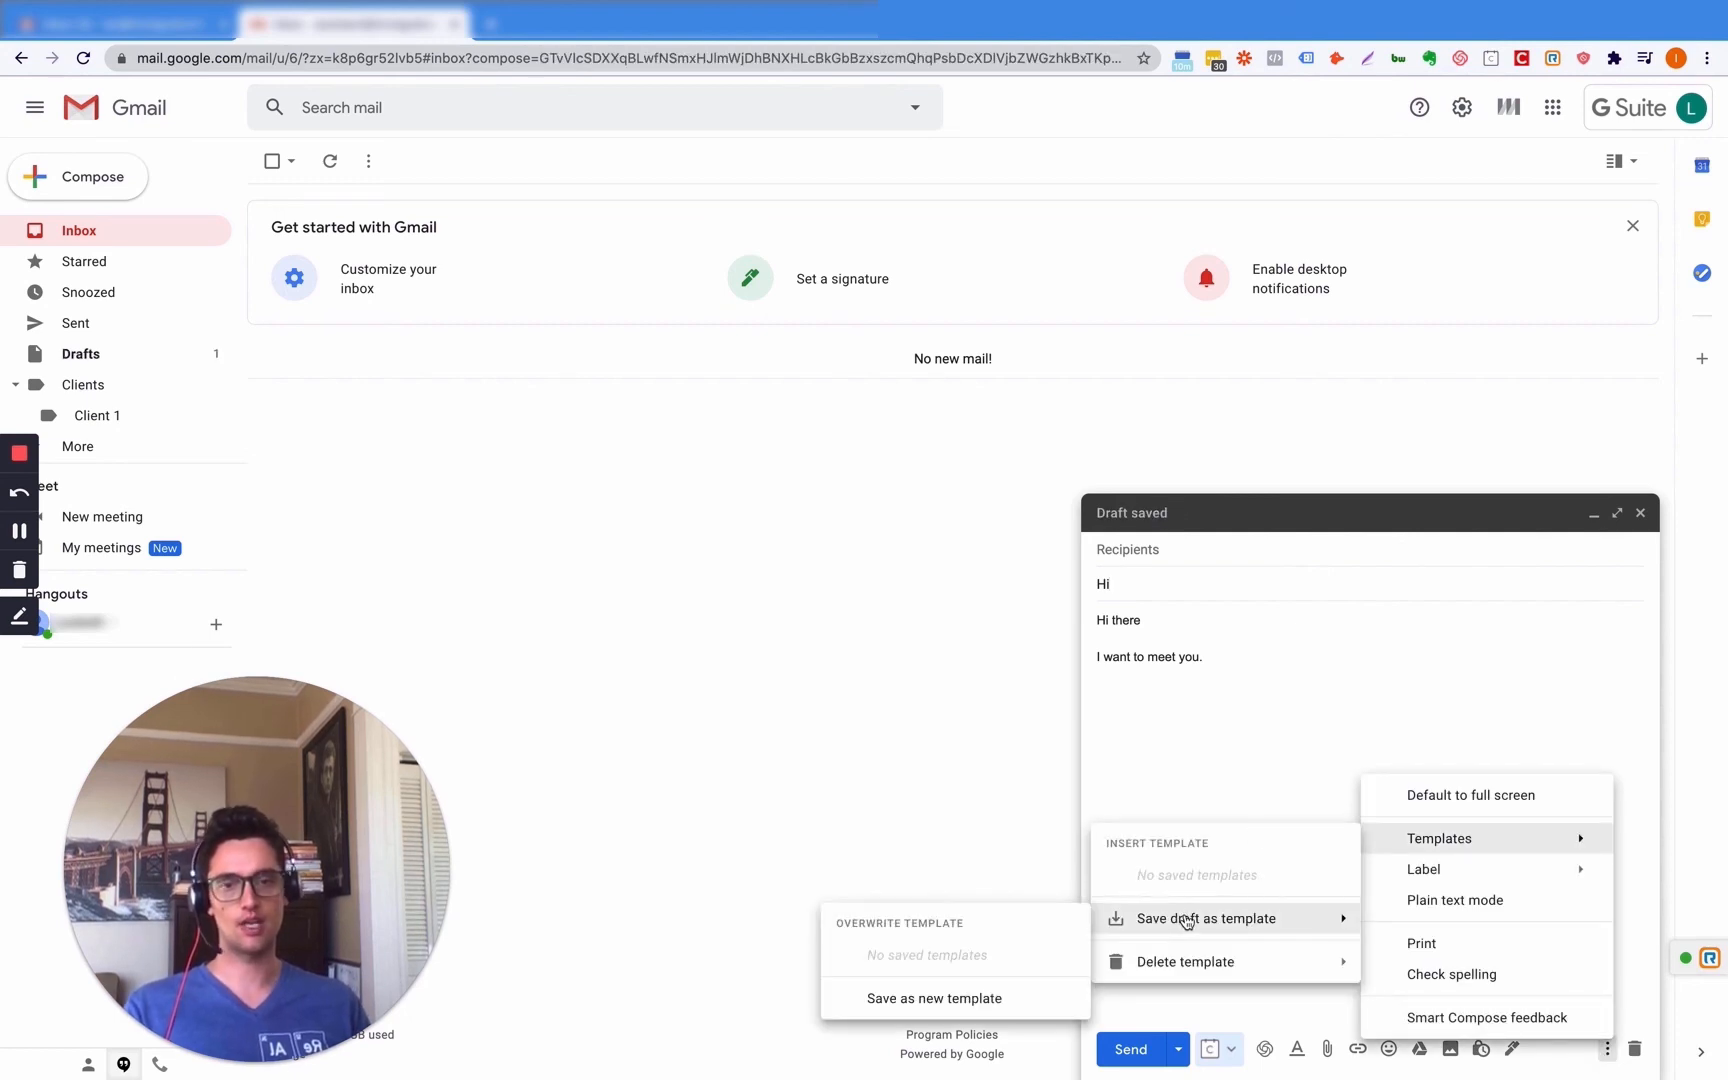
{"action": "left_click", "coordinate": [940, 1012]}
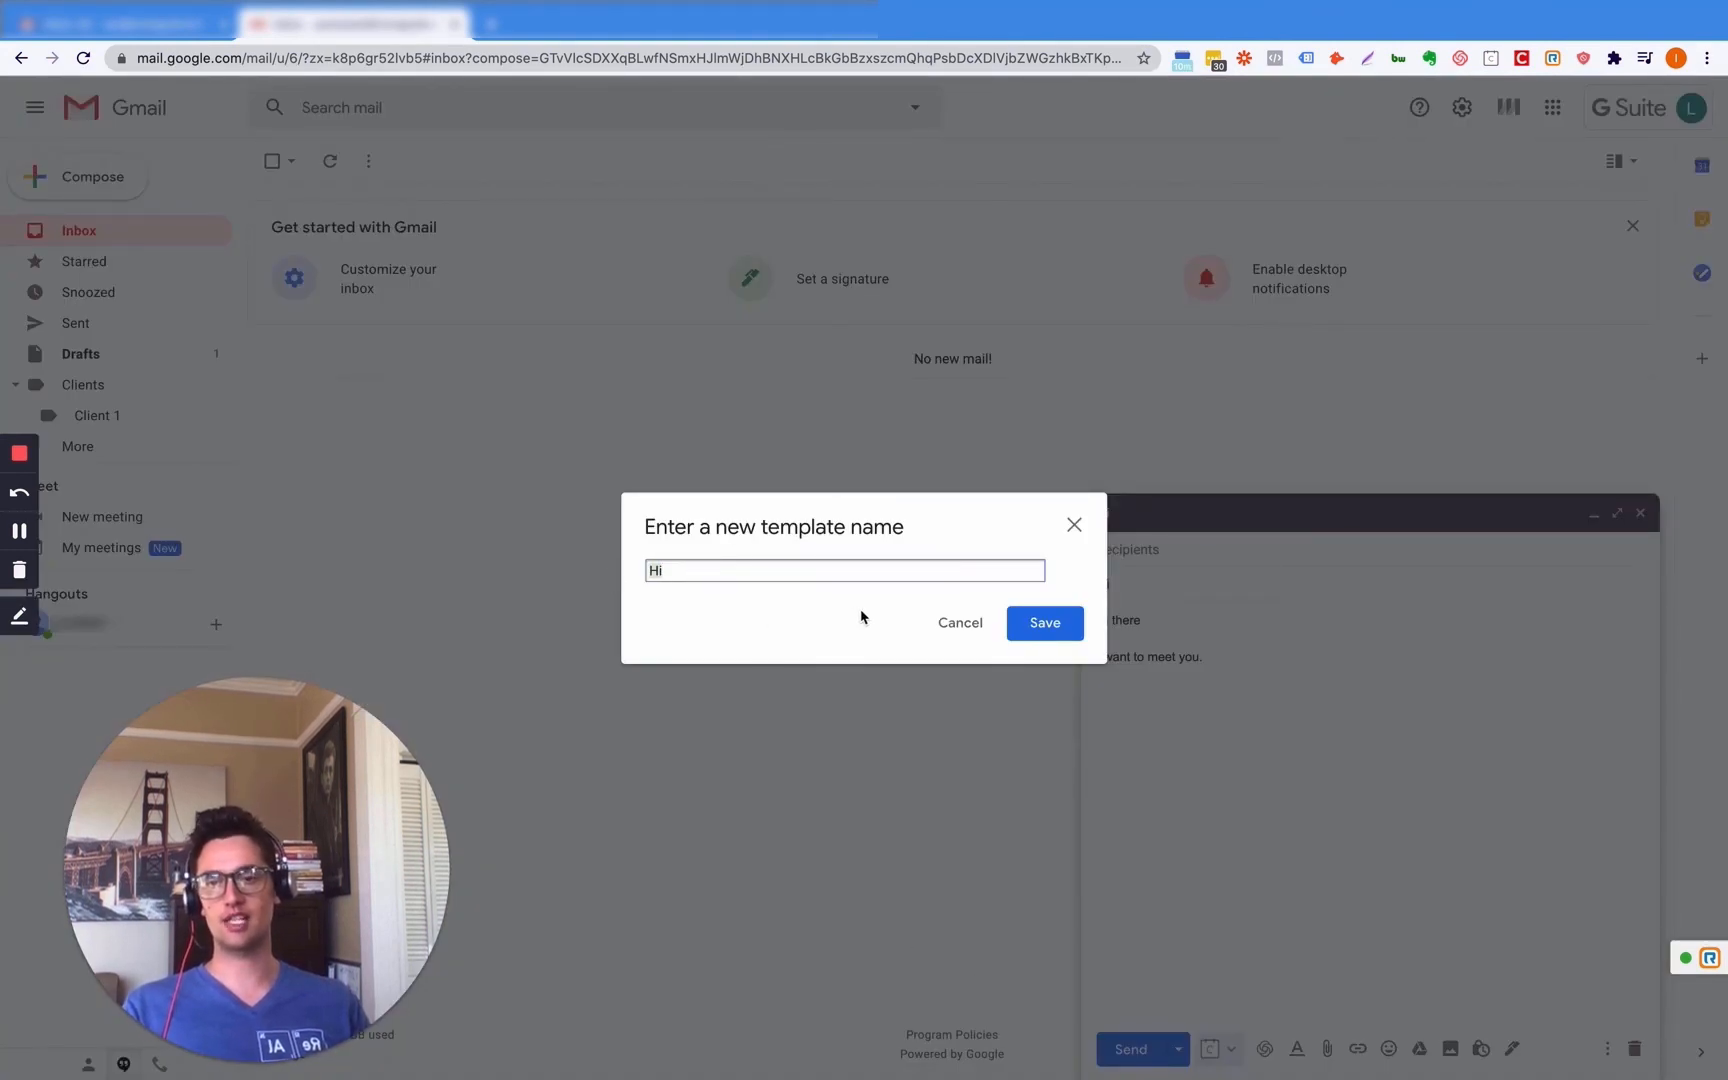
{"action": "left_click", "coordinate": [1049, 621]}
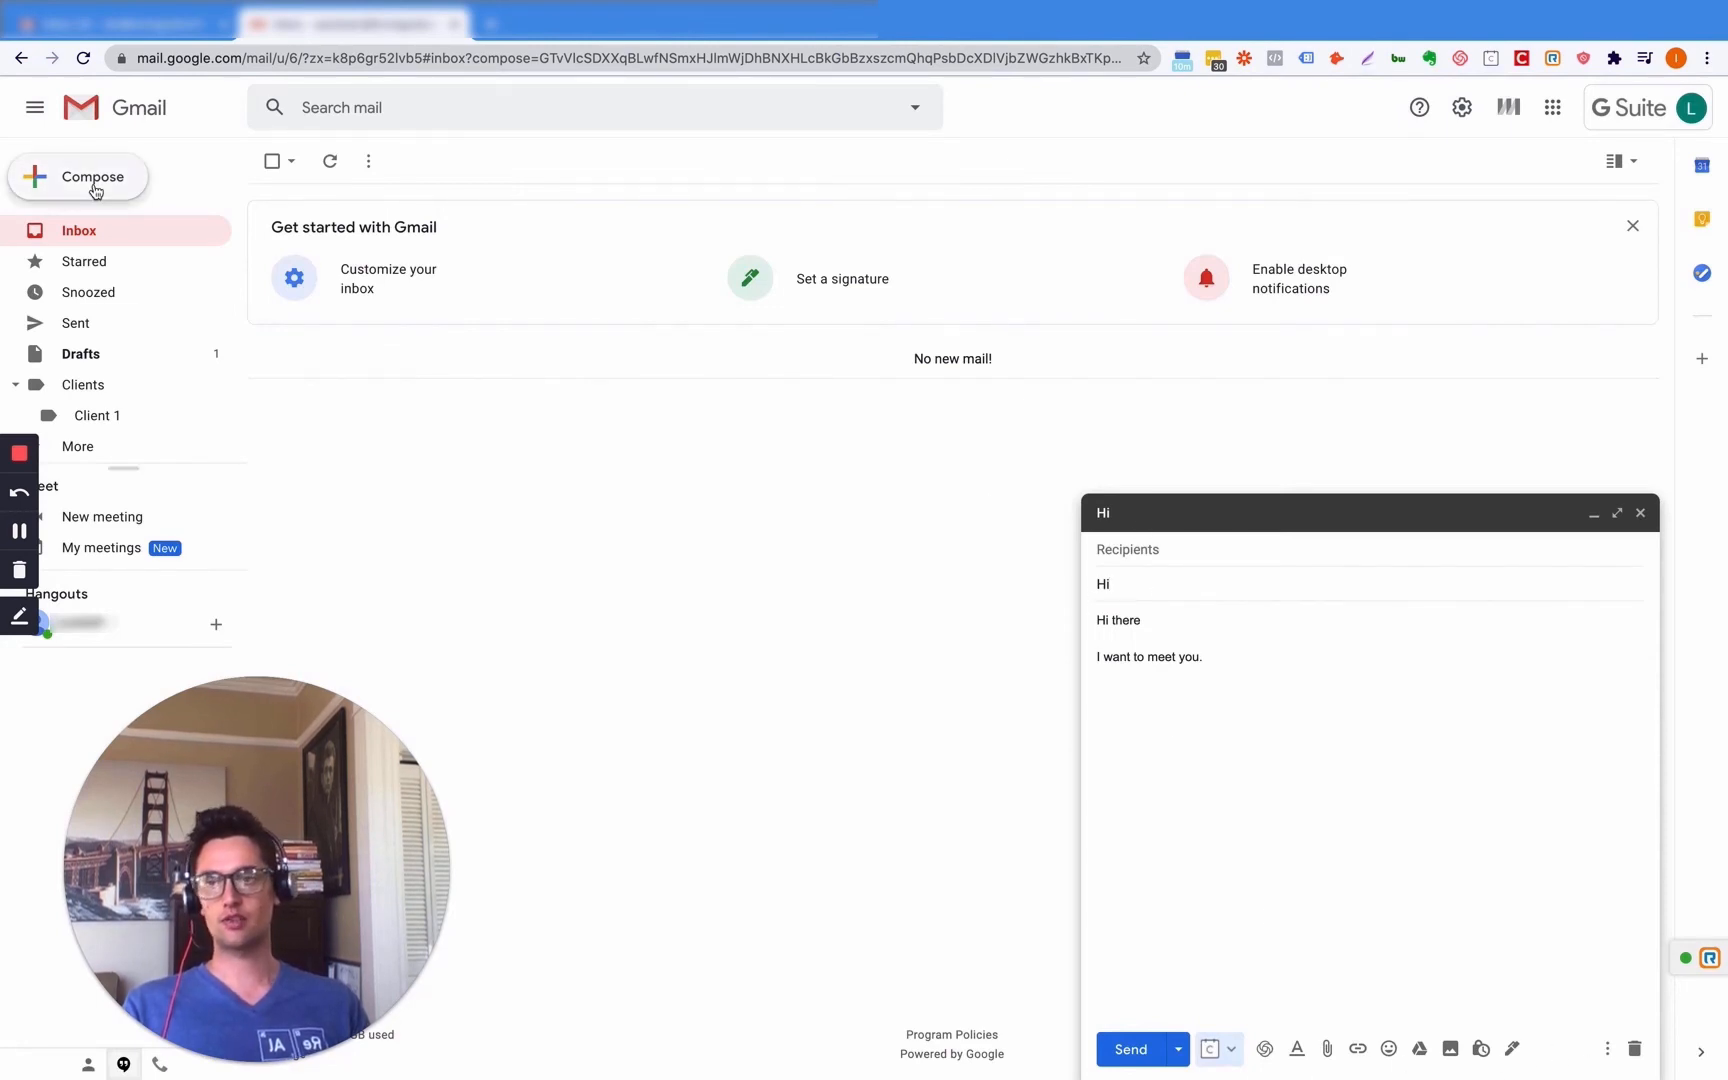
- Open a second new message and insert the Hi template into the Hi draft body
{"action": "left_click", "coordinate": [42, 185]}
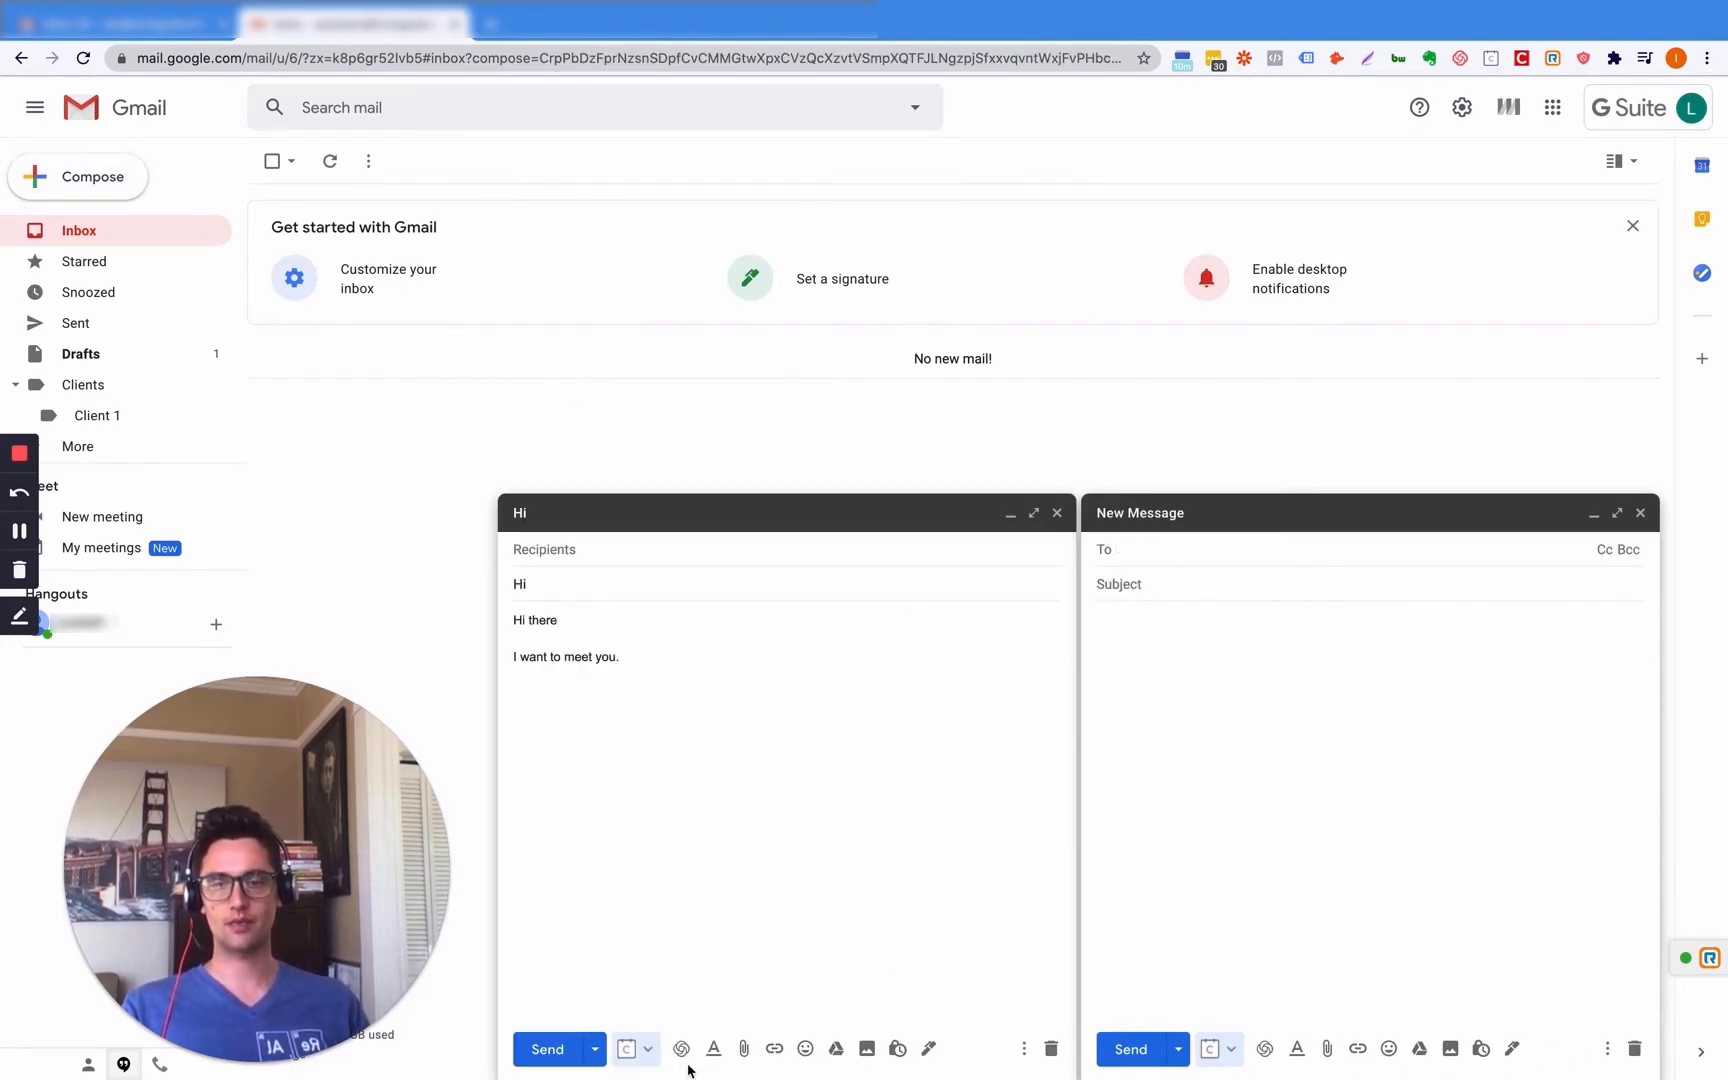
{"action": "left_click", "coordinate": [1024, 1048]}
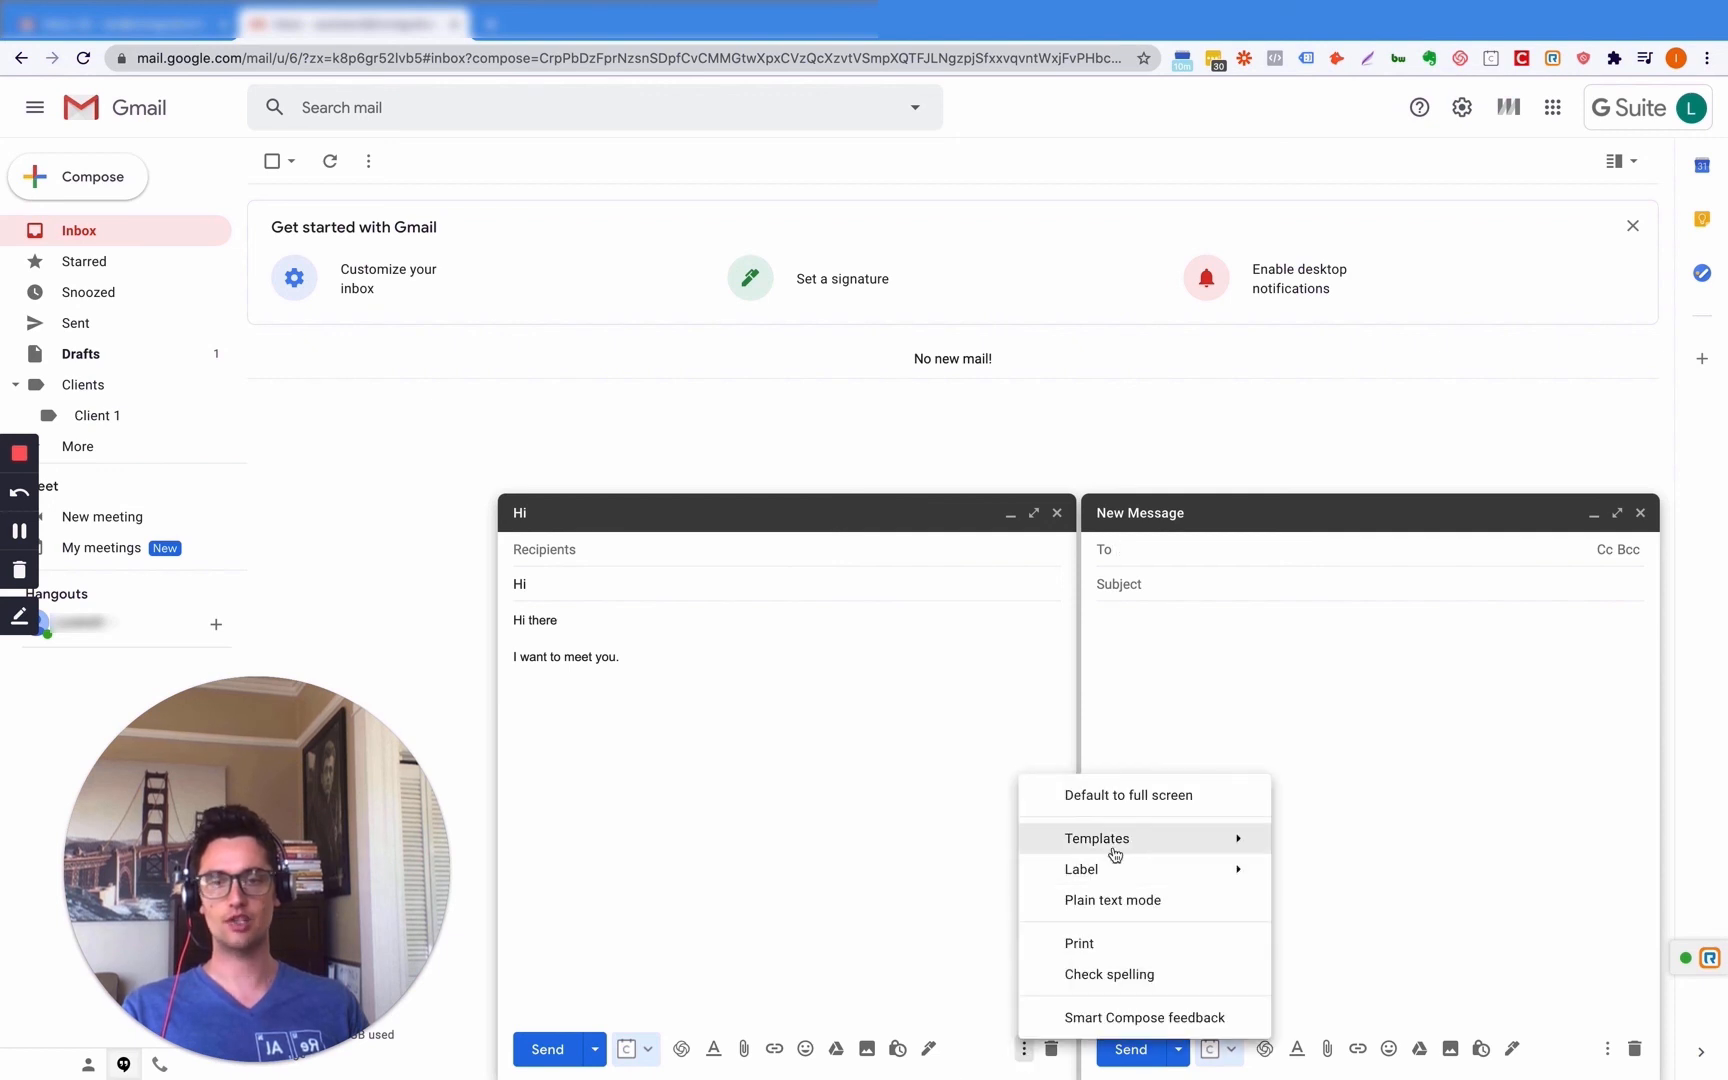
{"action": "mouse_move", "coordinate": [1118, 851]}
{"action": "left_click", "coordinate": [1376, 872]}
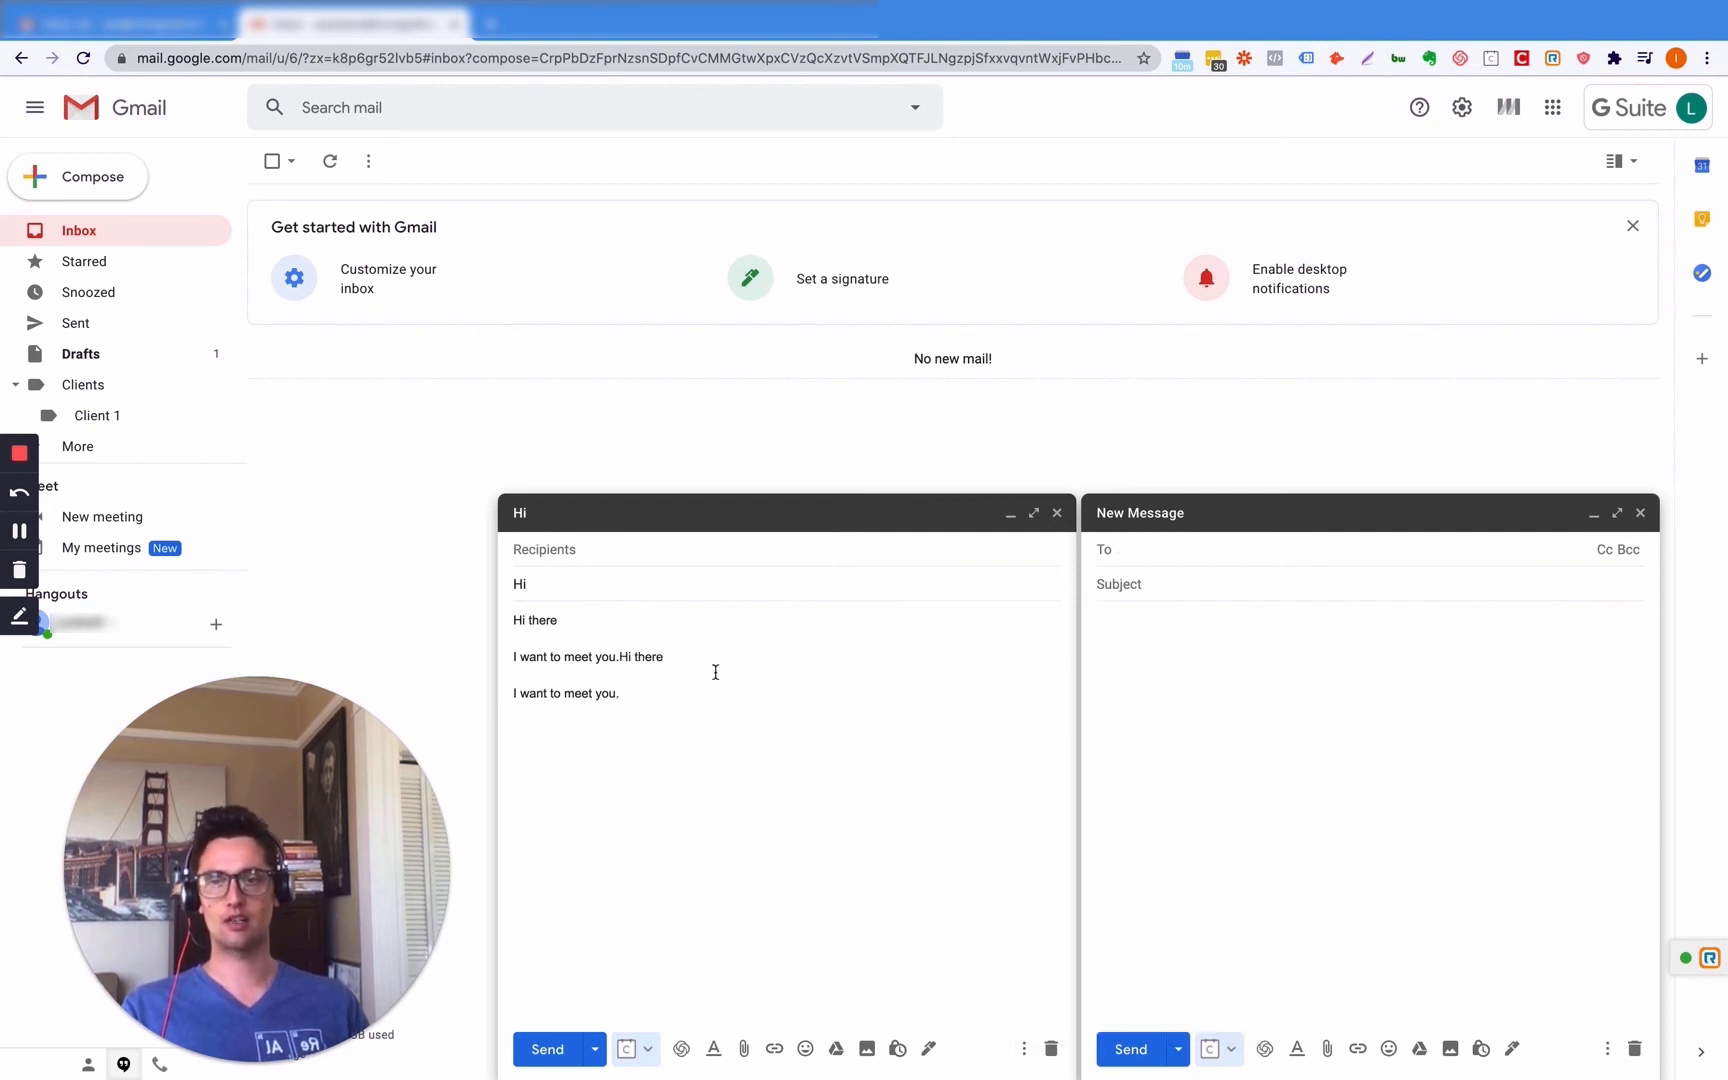
- Select and deselect the Hi draft's body text, then expand the draft to full screen
{"action": "left_click_drag", "start_coordinate": [656, 702], "coordinate": [476, 597]}
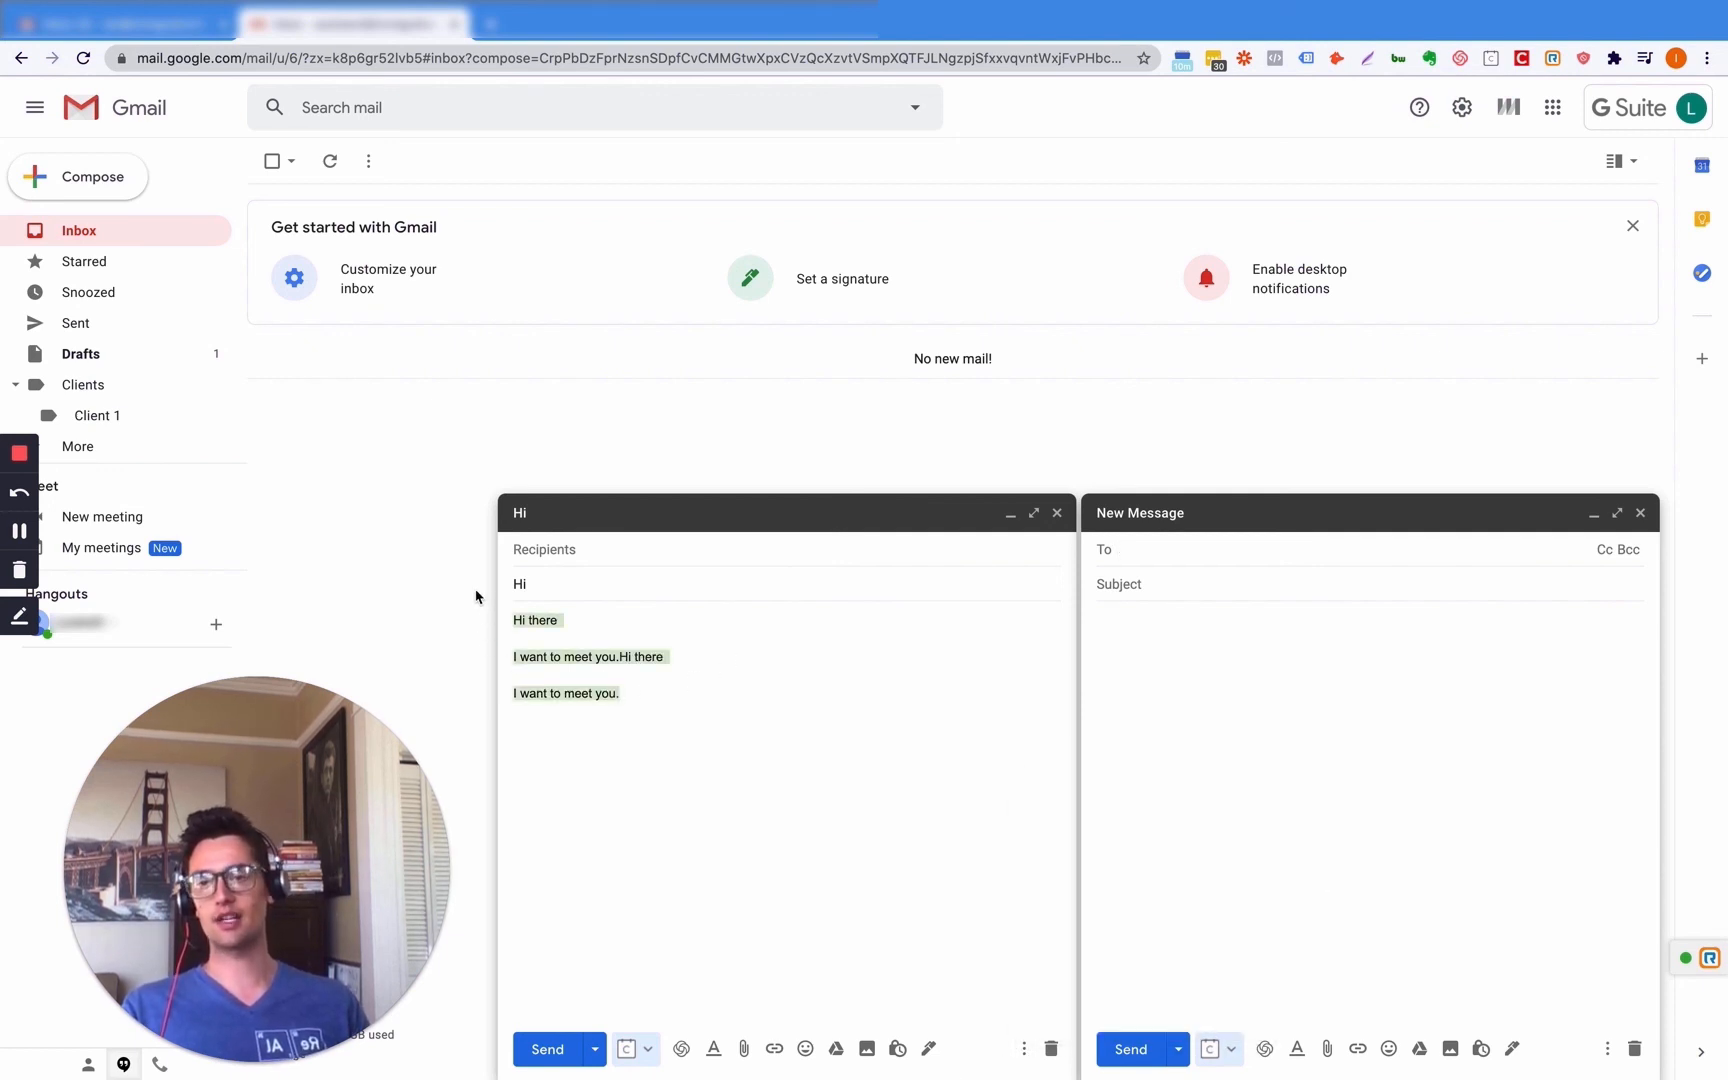
{"action": "left_click", "coordinate": [570, 583]}
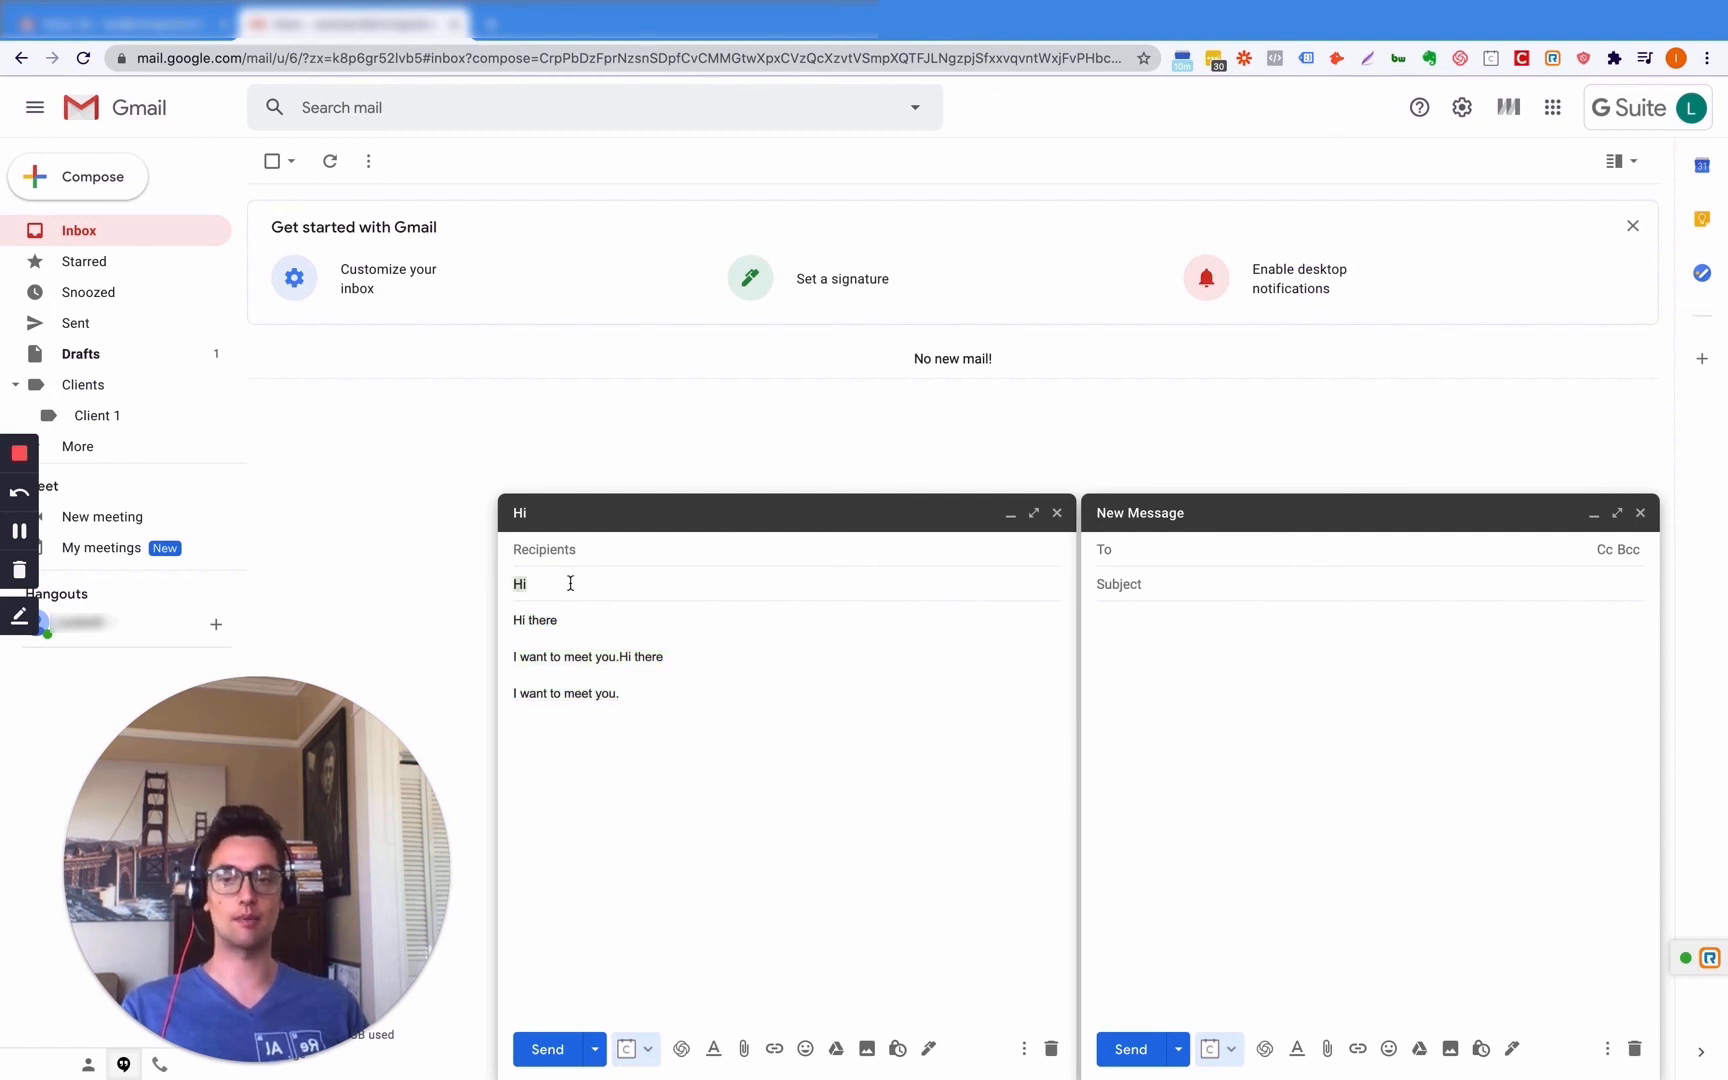
{"action": "left_click", "coordinate": [1023, 1050]}
{"action": "mouse_move", "coordinate": [1118, 872]}
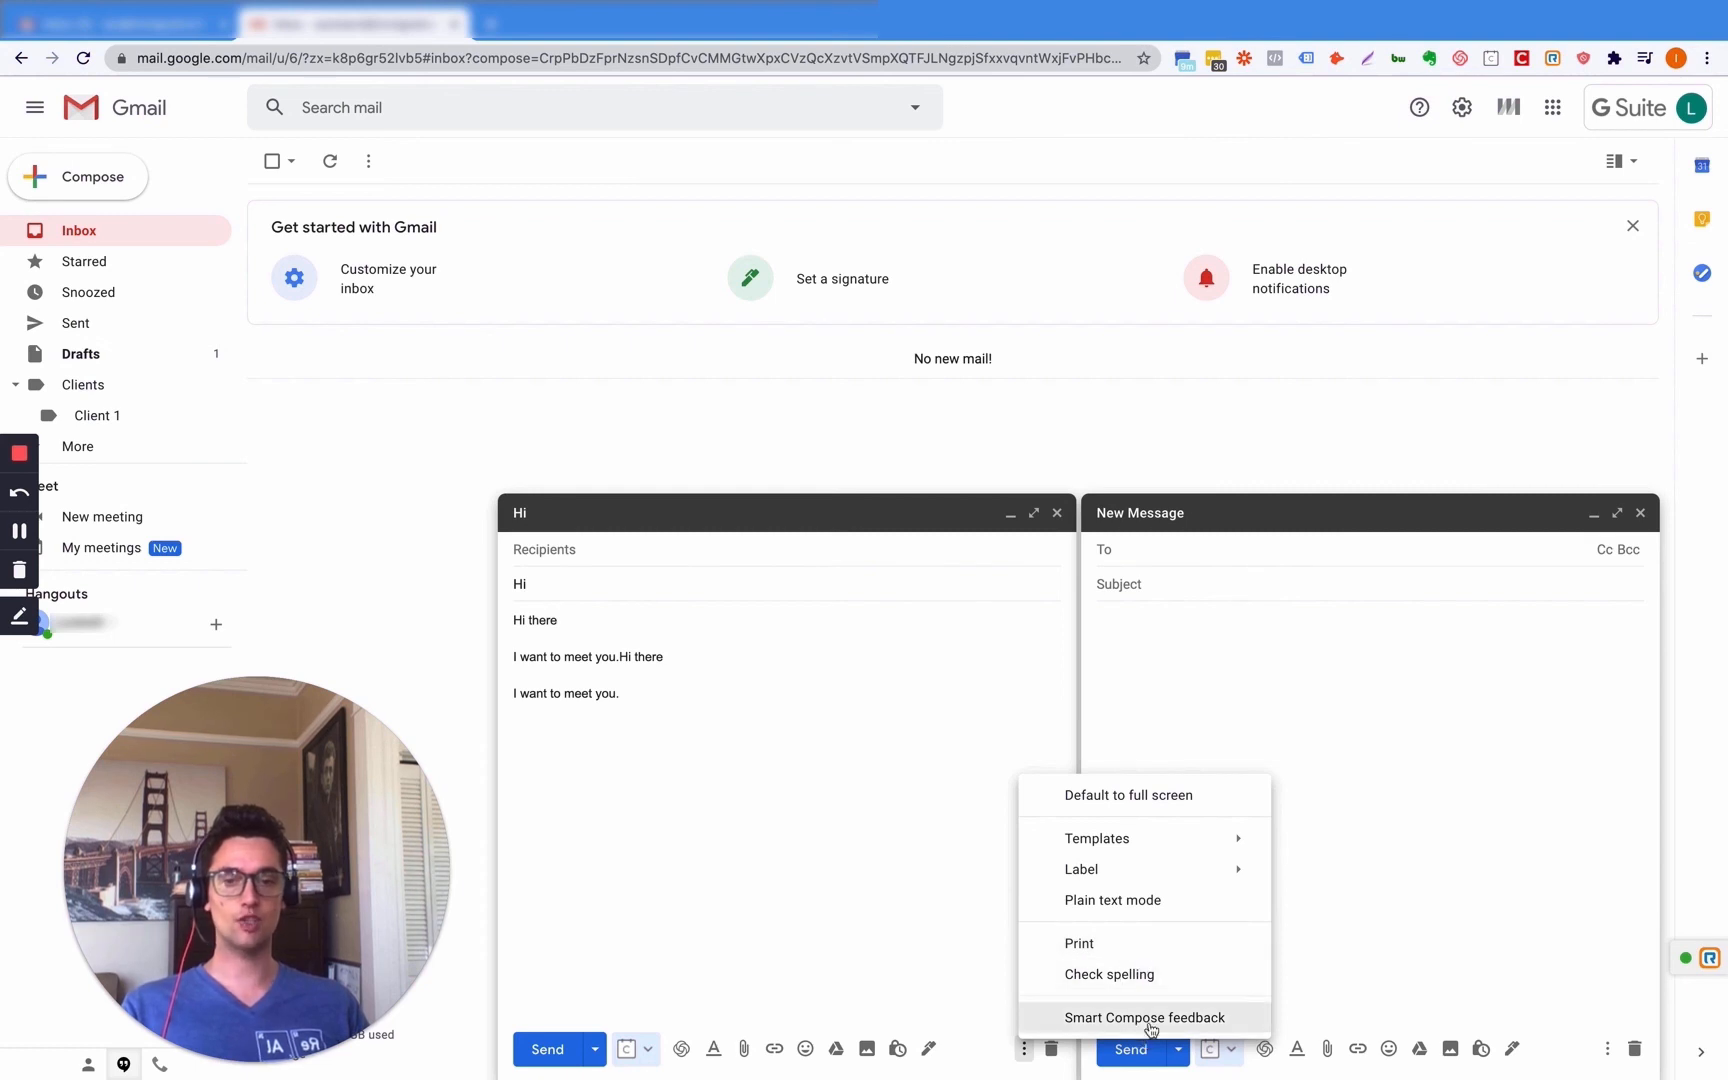
{"action": "left_click", "coordinate": [885, 840]}
{"action": "key", "text": "ctrl+a"}
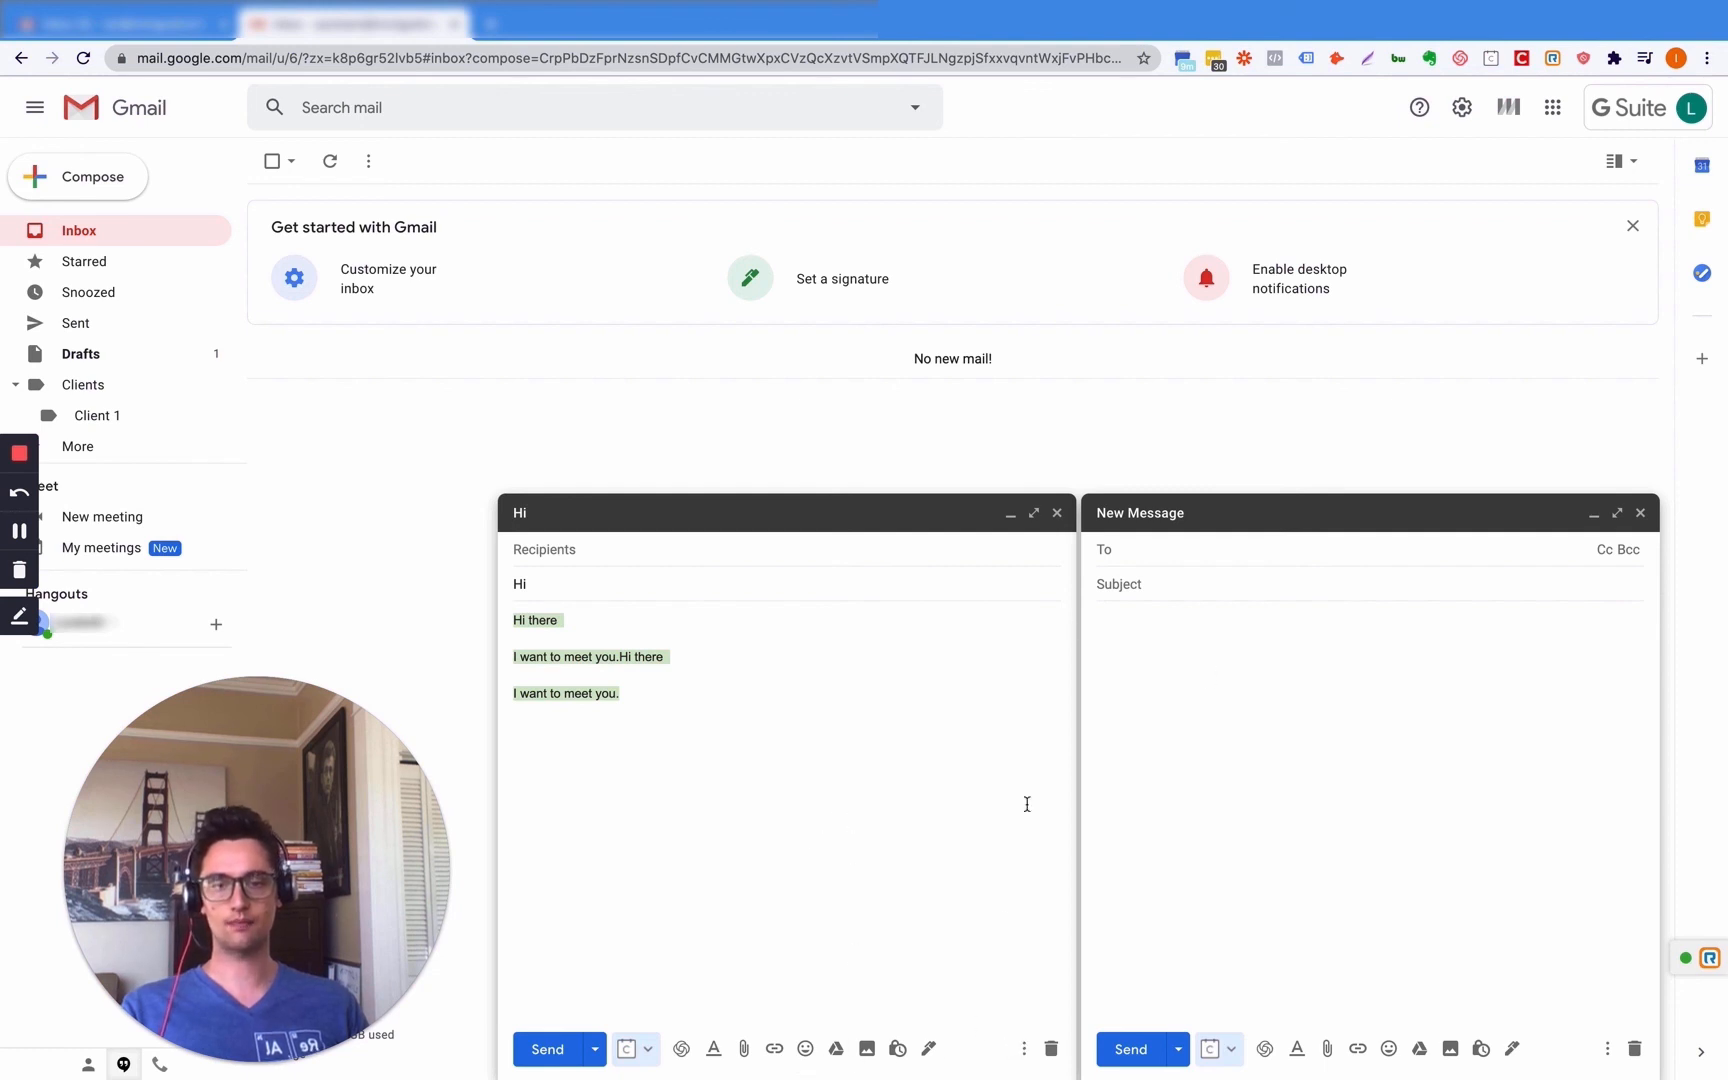
{"action": "left_click", "coordinate": [1023, 1048]}
{"action": "left_click", "coordinate": [925, 910]}
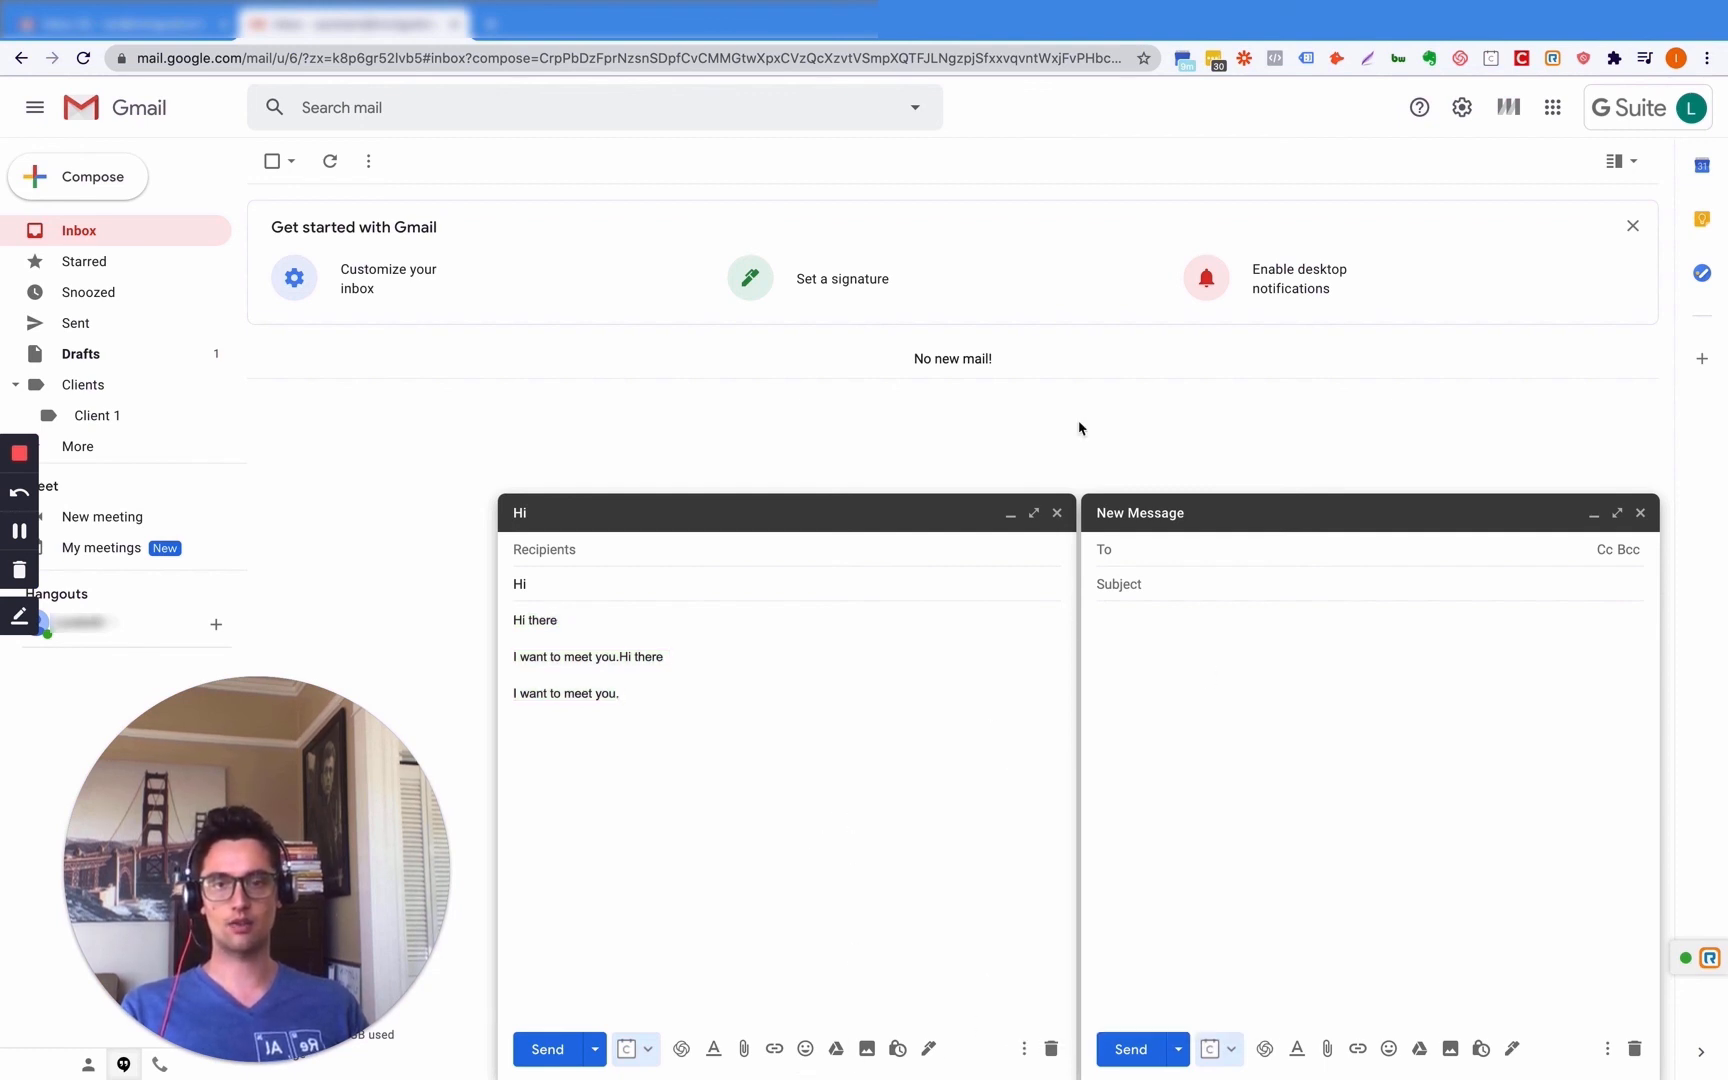
{"action": "left_click", "coordinate": [1033, 512]}
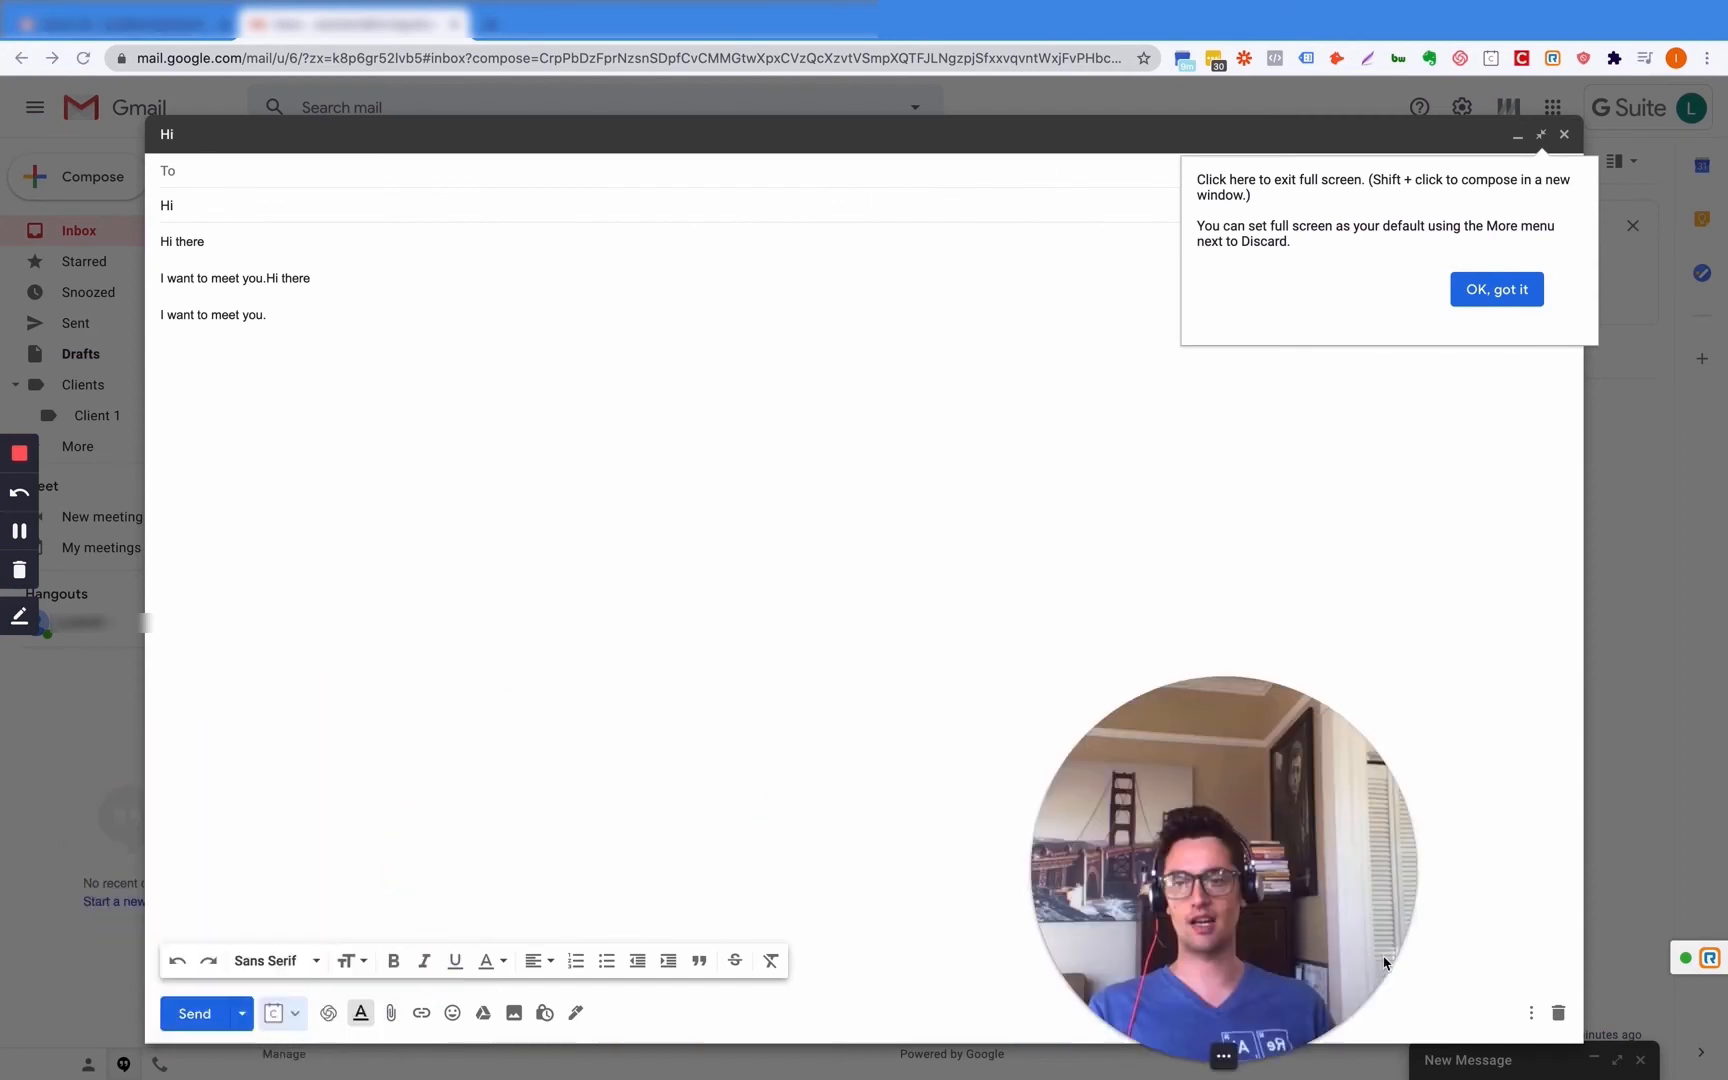
- Format the line 'I want to meet you.' as Huge, bold and italic
{"action": "left_click", "coordinate": [226, 316]}
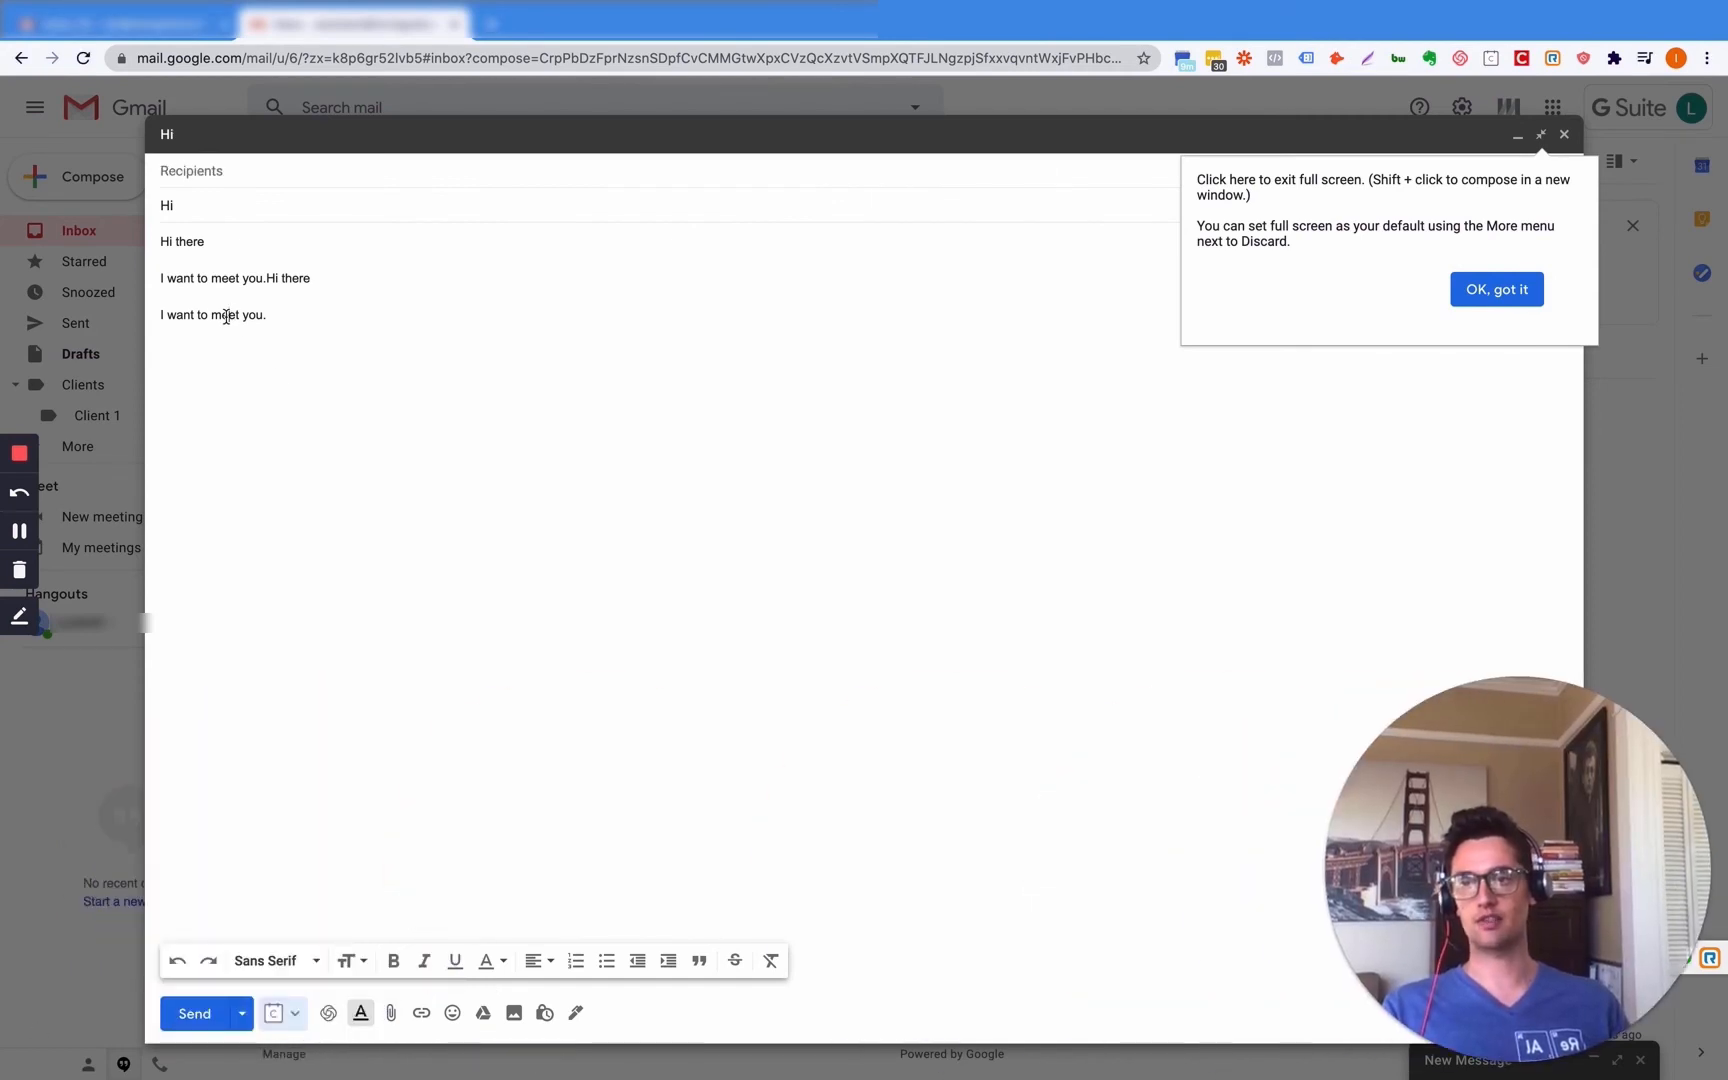
{"action": "triple_click", "coordinate": [226, 316]}
{"action": "left_click", "coordinate": [350, 961]}
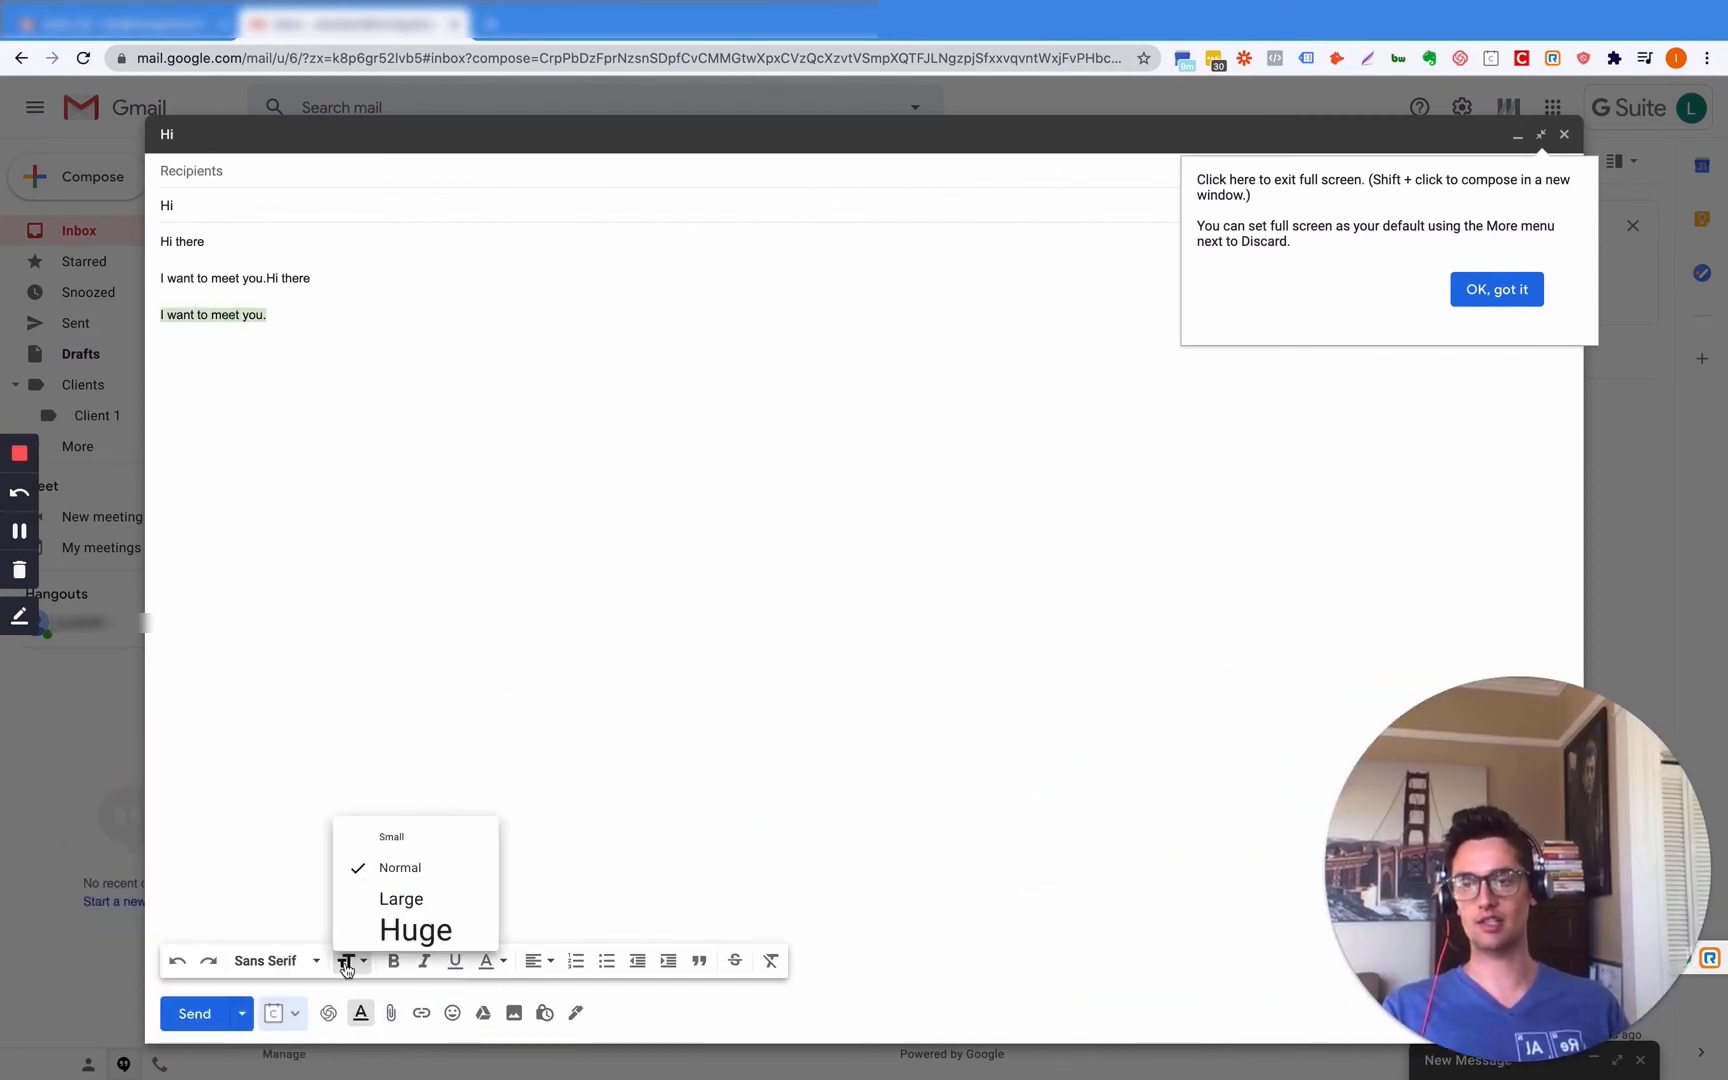
{"action": "left_click", "coordinate": [415, 928]}
{"action": "left_click", "coordinate": [393, 961]}
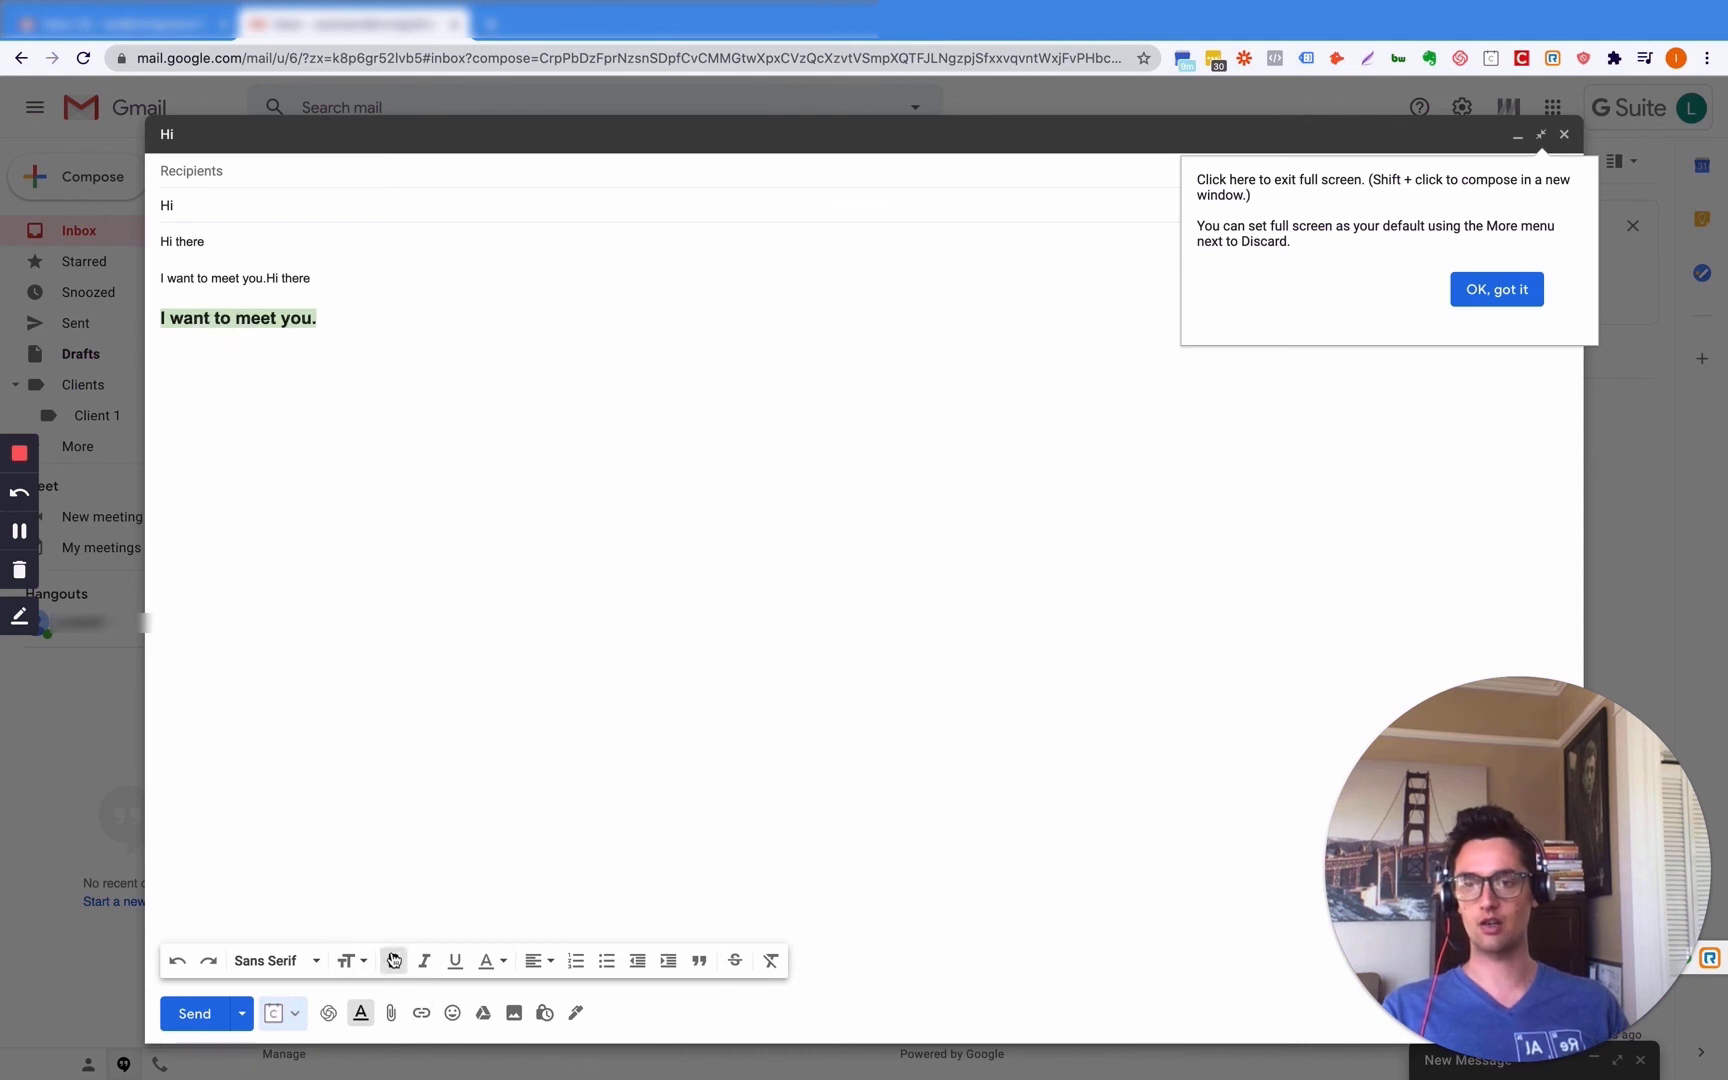
{"action": "left_click", "coordinate": [424, 961]}
- Try the alignment and numbered-list options, dismiss the tip, and close the draft
{"action": "left_click", "coordinate": [537, 961]}
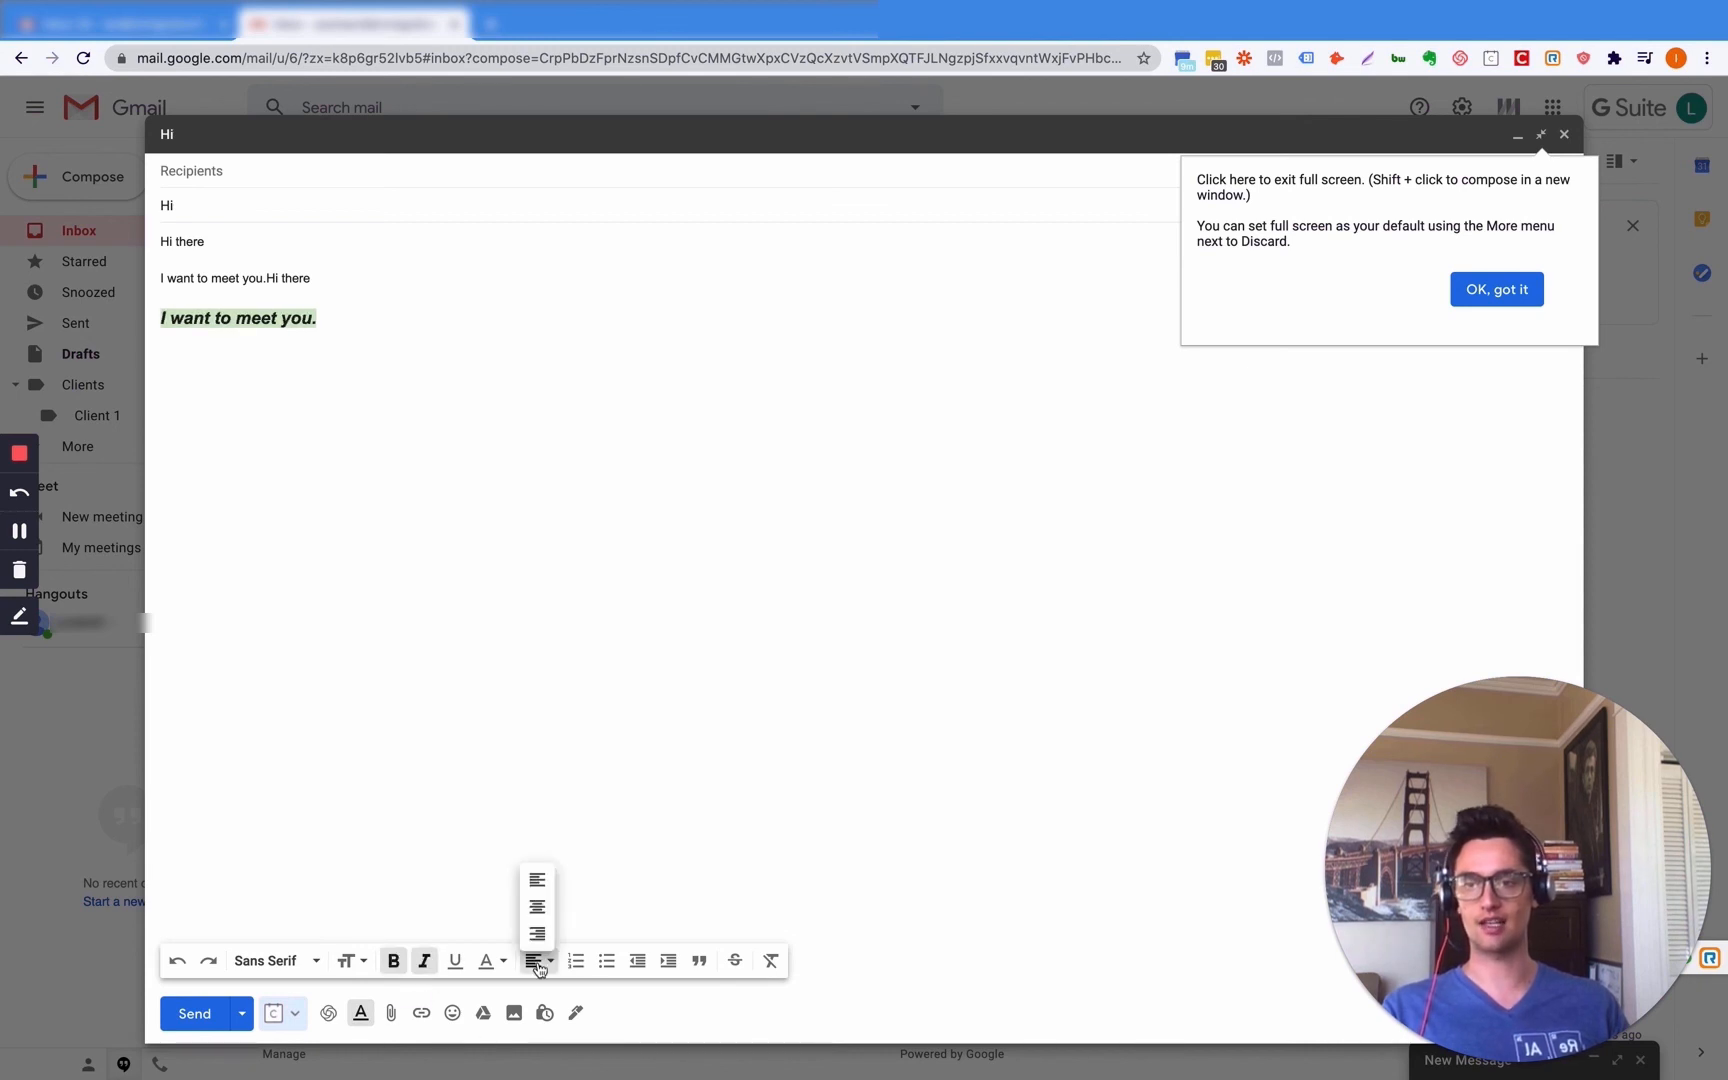
{"action": "left_click", "coordinate": [597, 879]}
{"action": "left_click", "coordinate": [576, 961]}
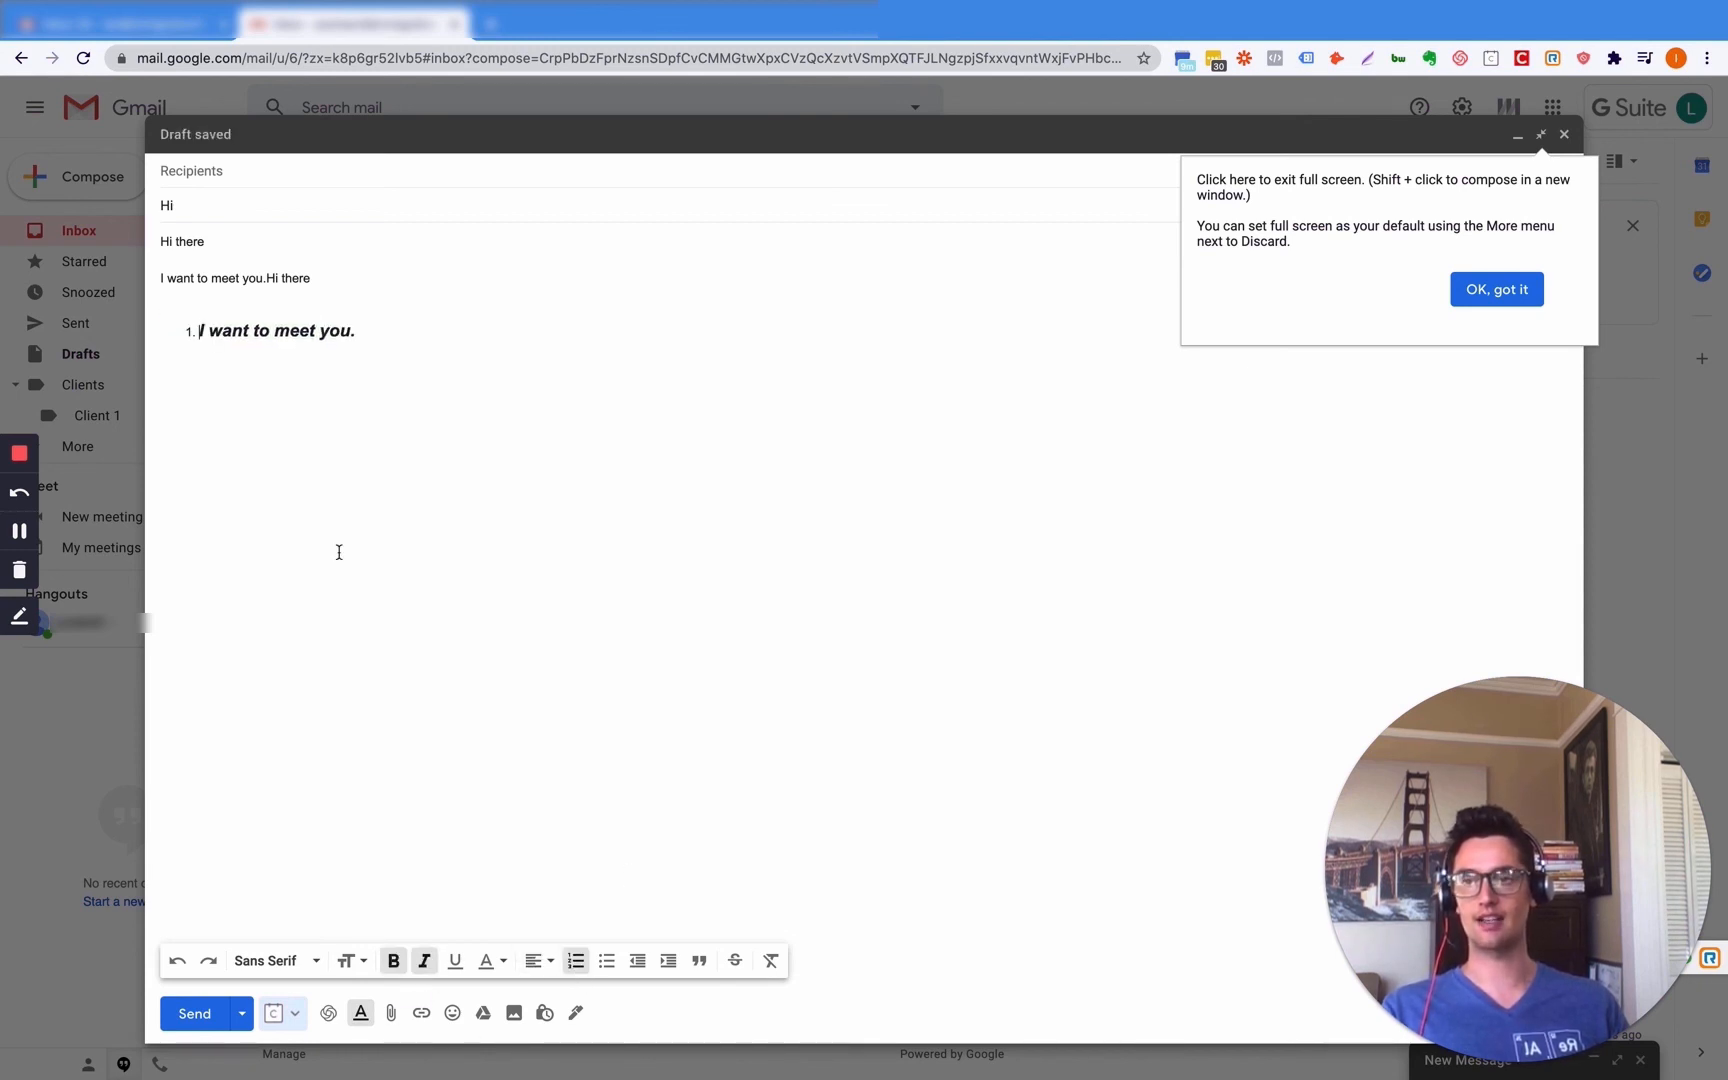
{"action": "left_click", "coordinate": [576, 963]}
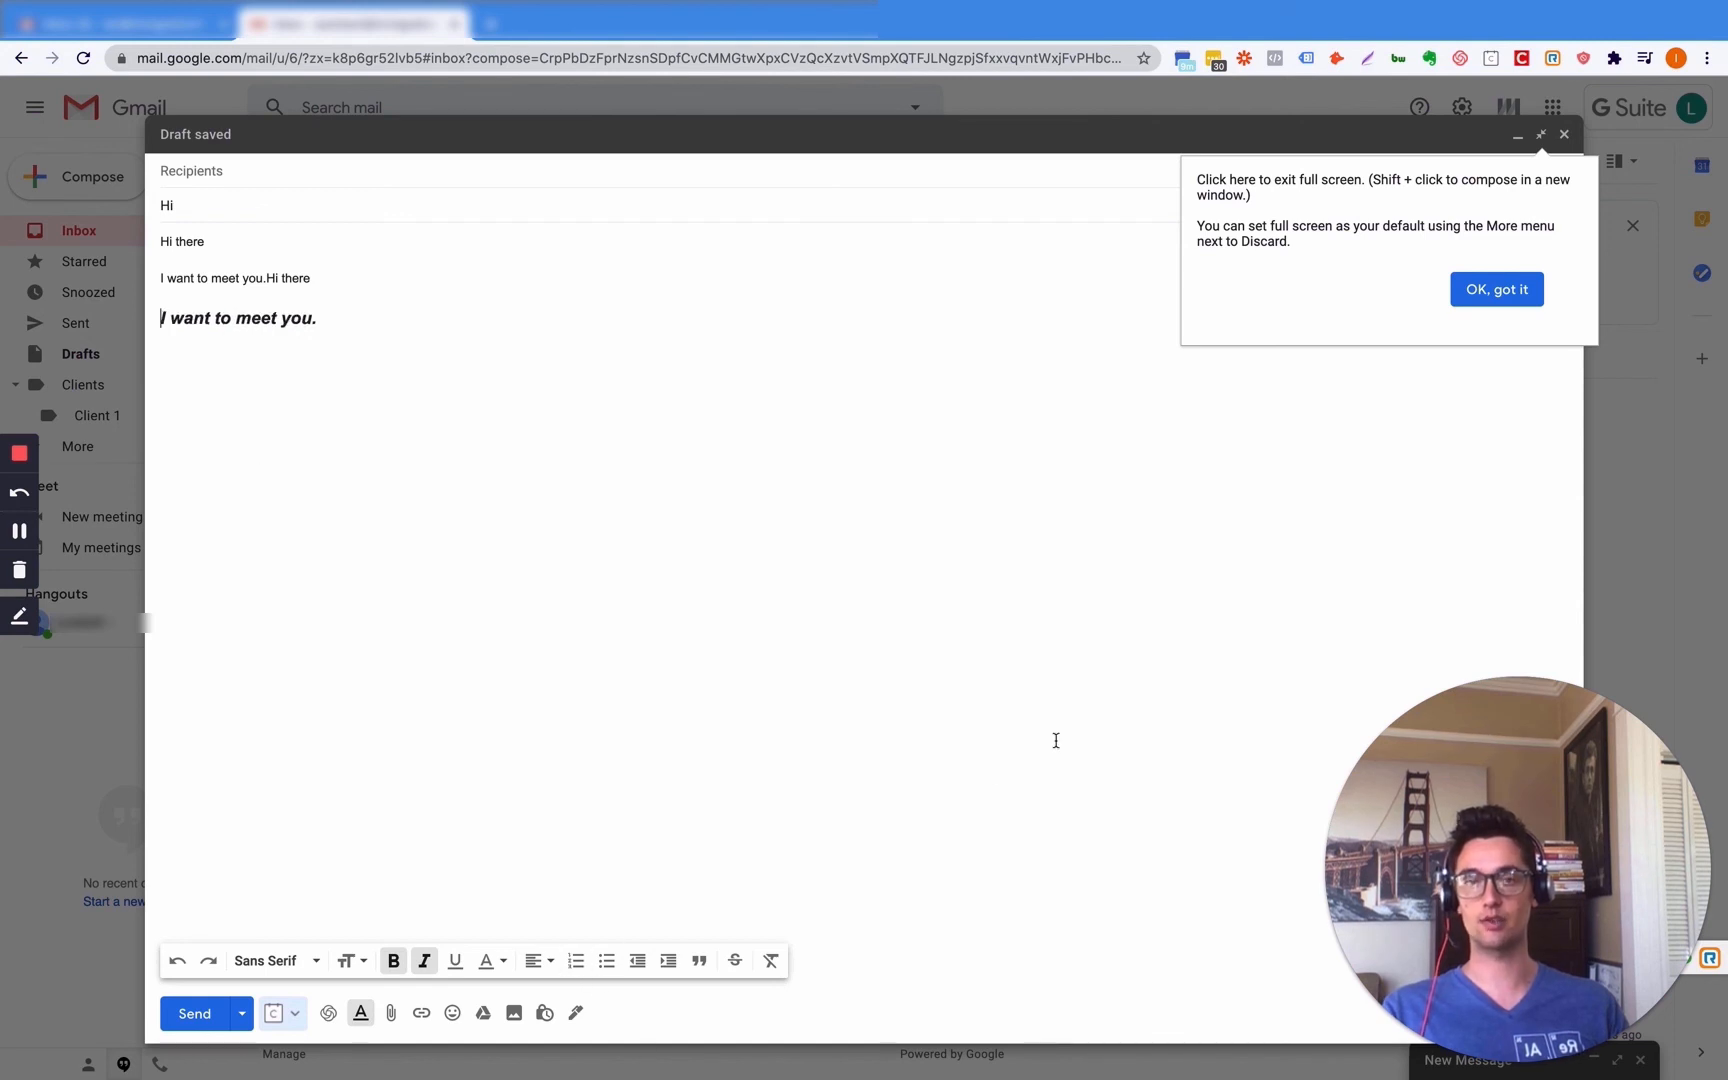
{"action": "left_click", "coordinate": [1497, 289]}
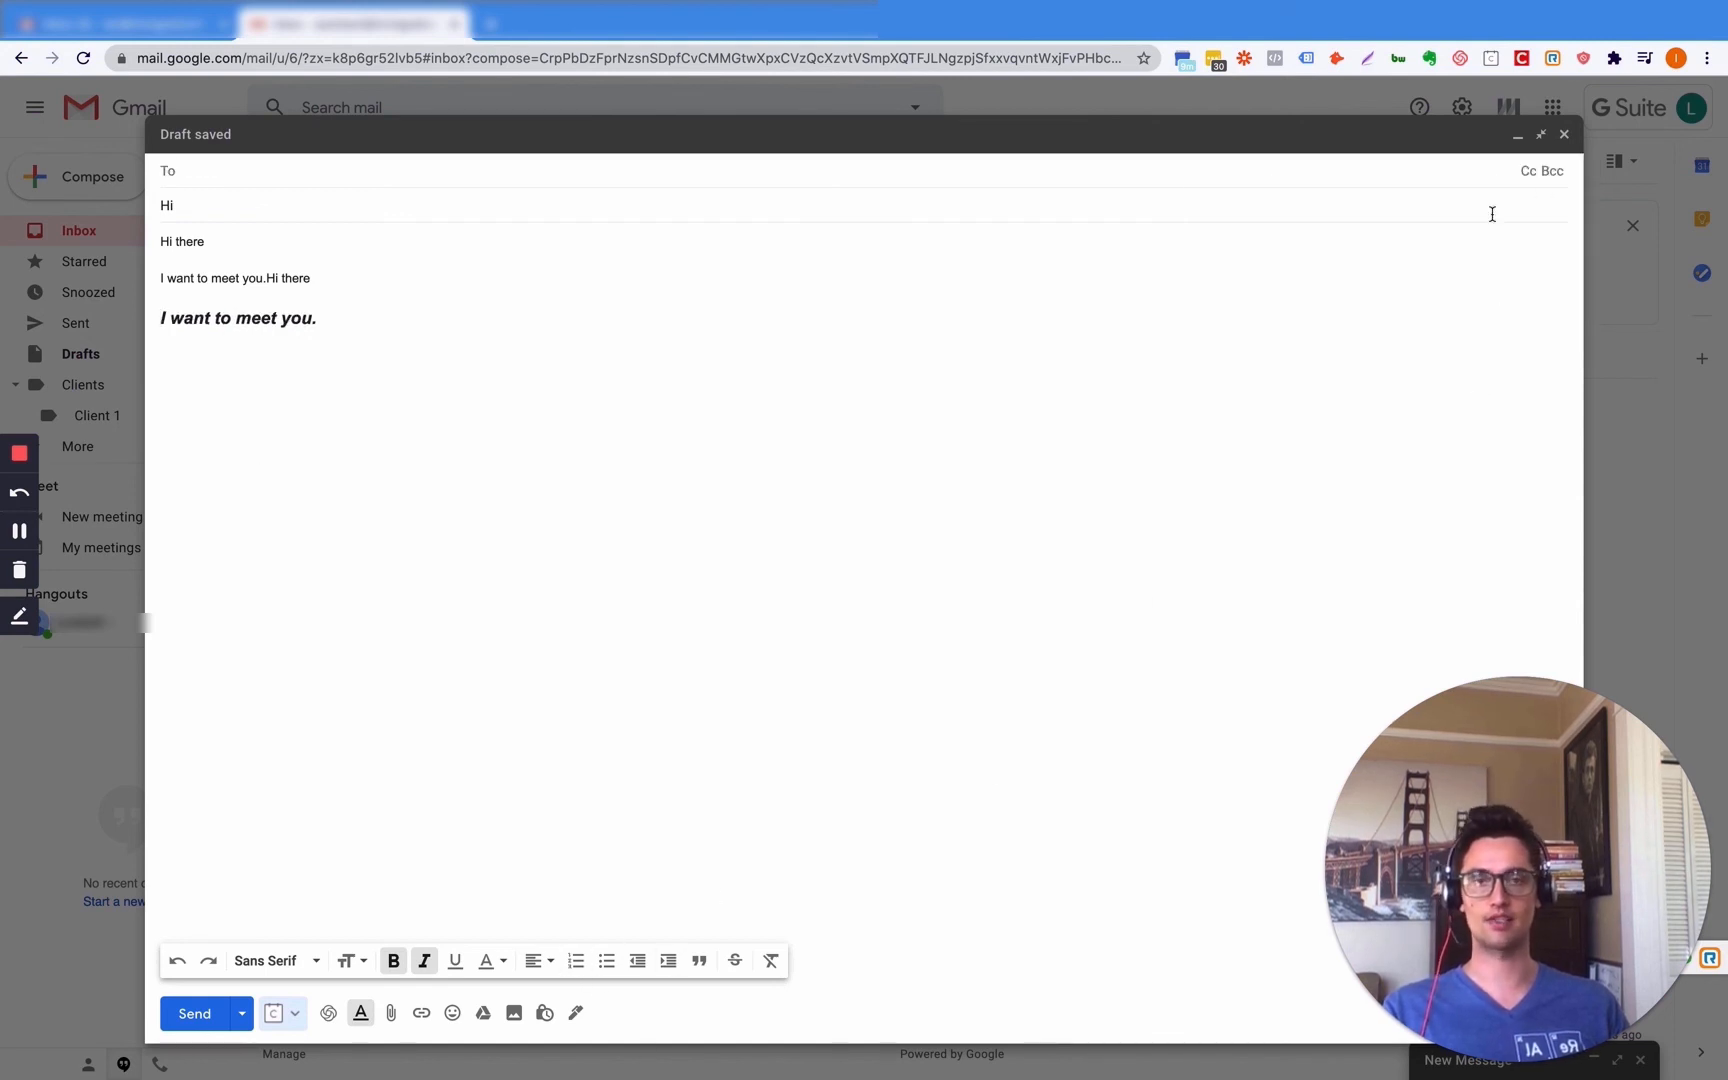
{"action": "left_click", "coordinate": [1561, 134]}
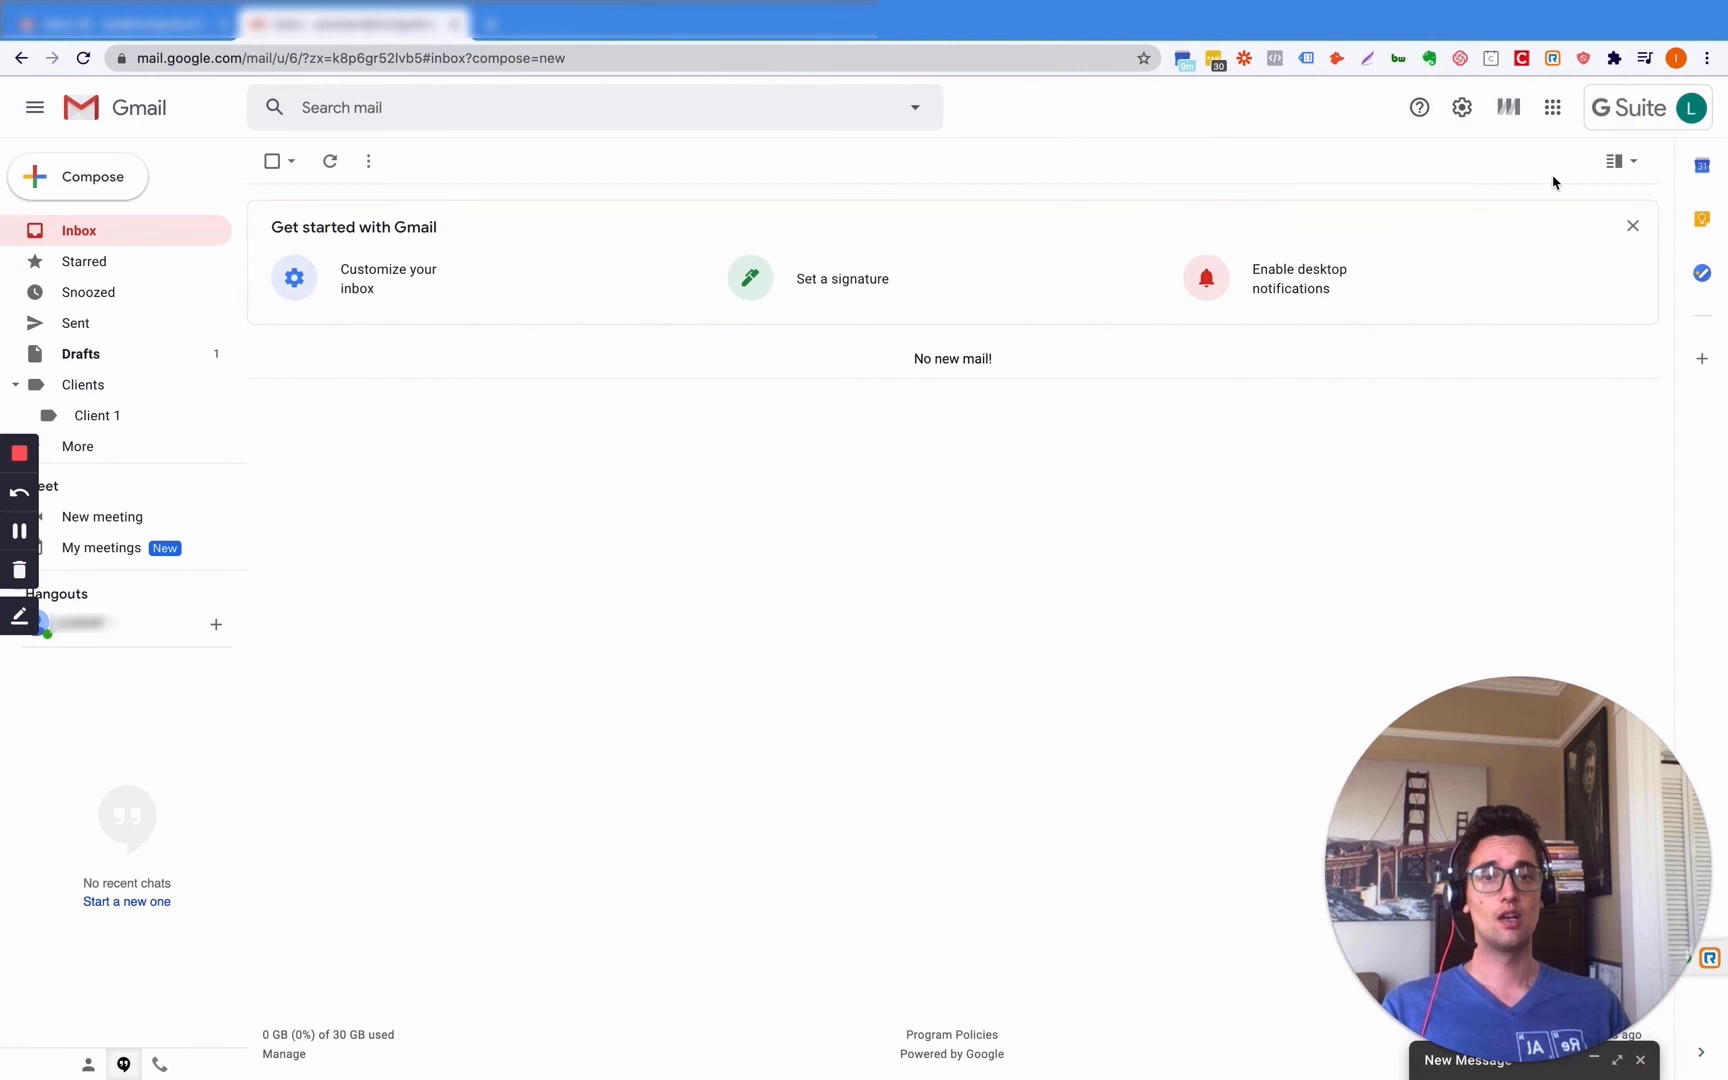
- Open all settings, look over the Advanced tab, then switch to the Offline tab
{"action": "left_click", "coordinate": [1466, 109]}
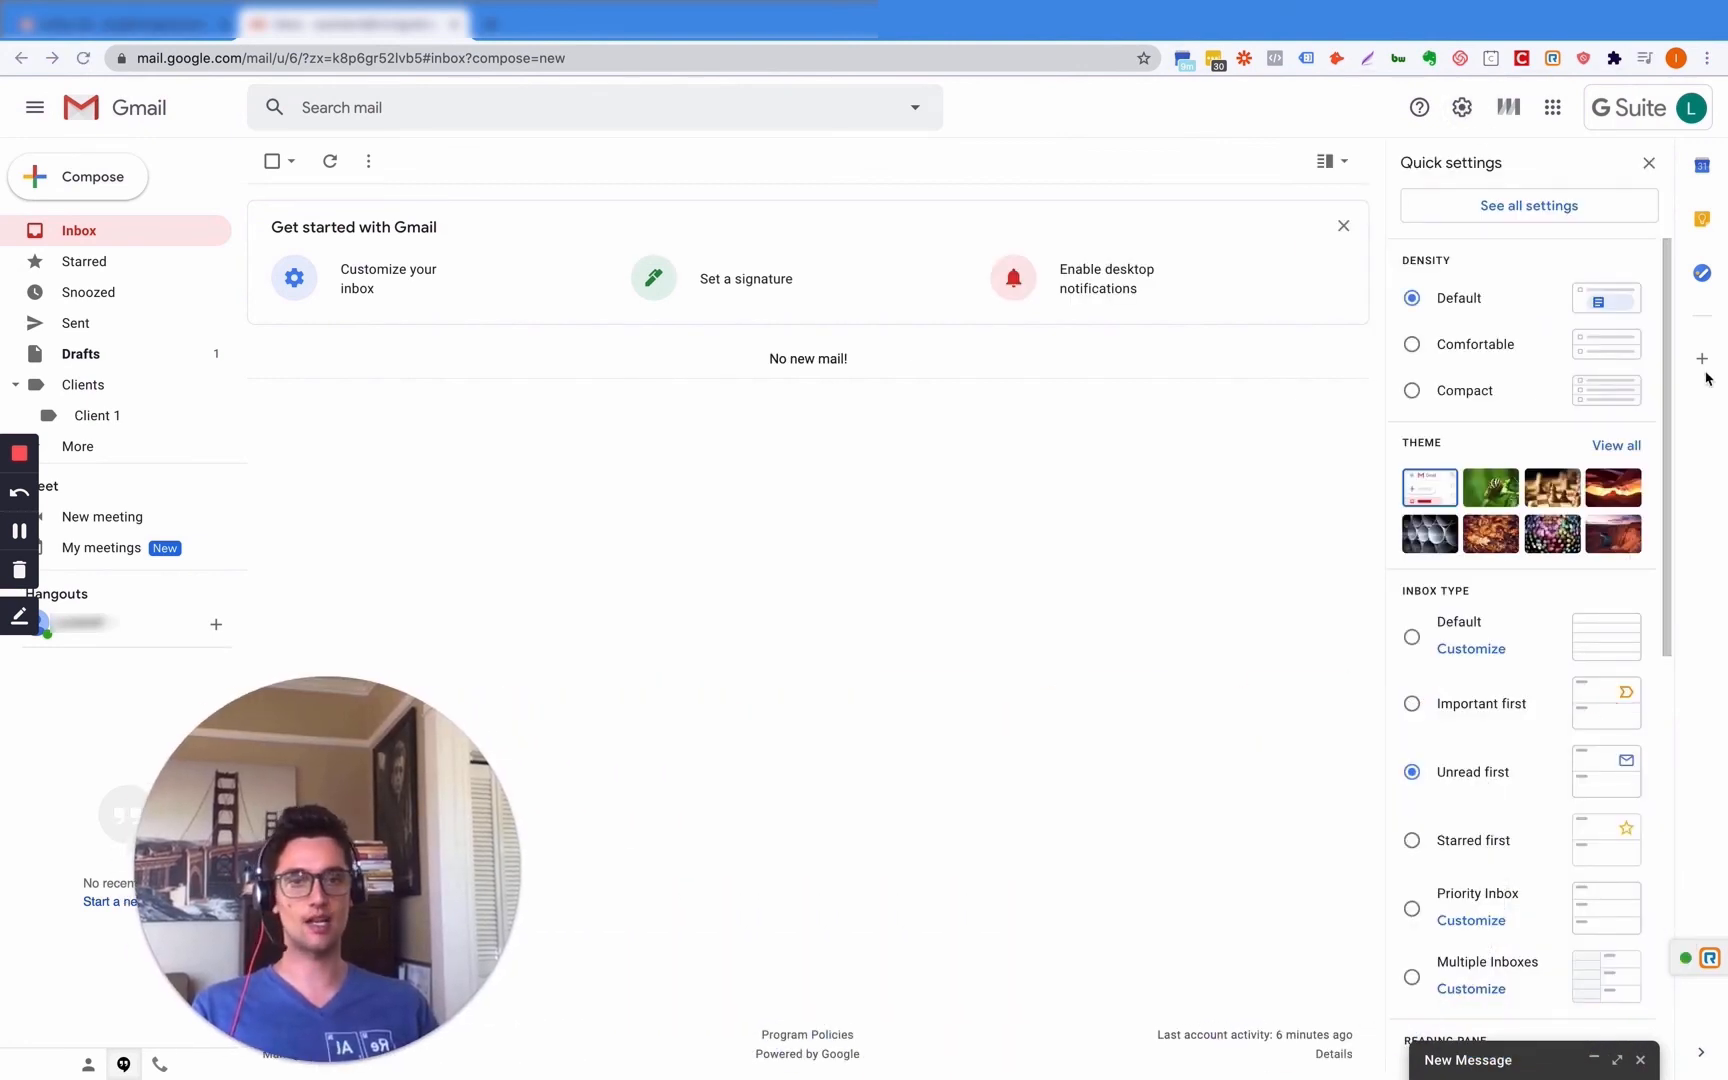
{"action": "left_click", "coordinate": [1527, 205]}
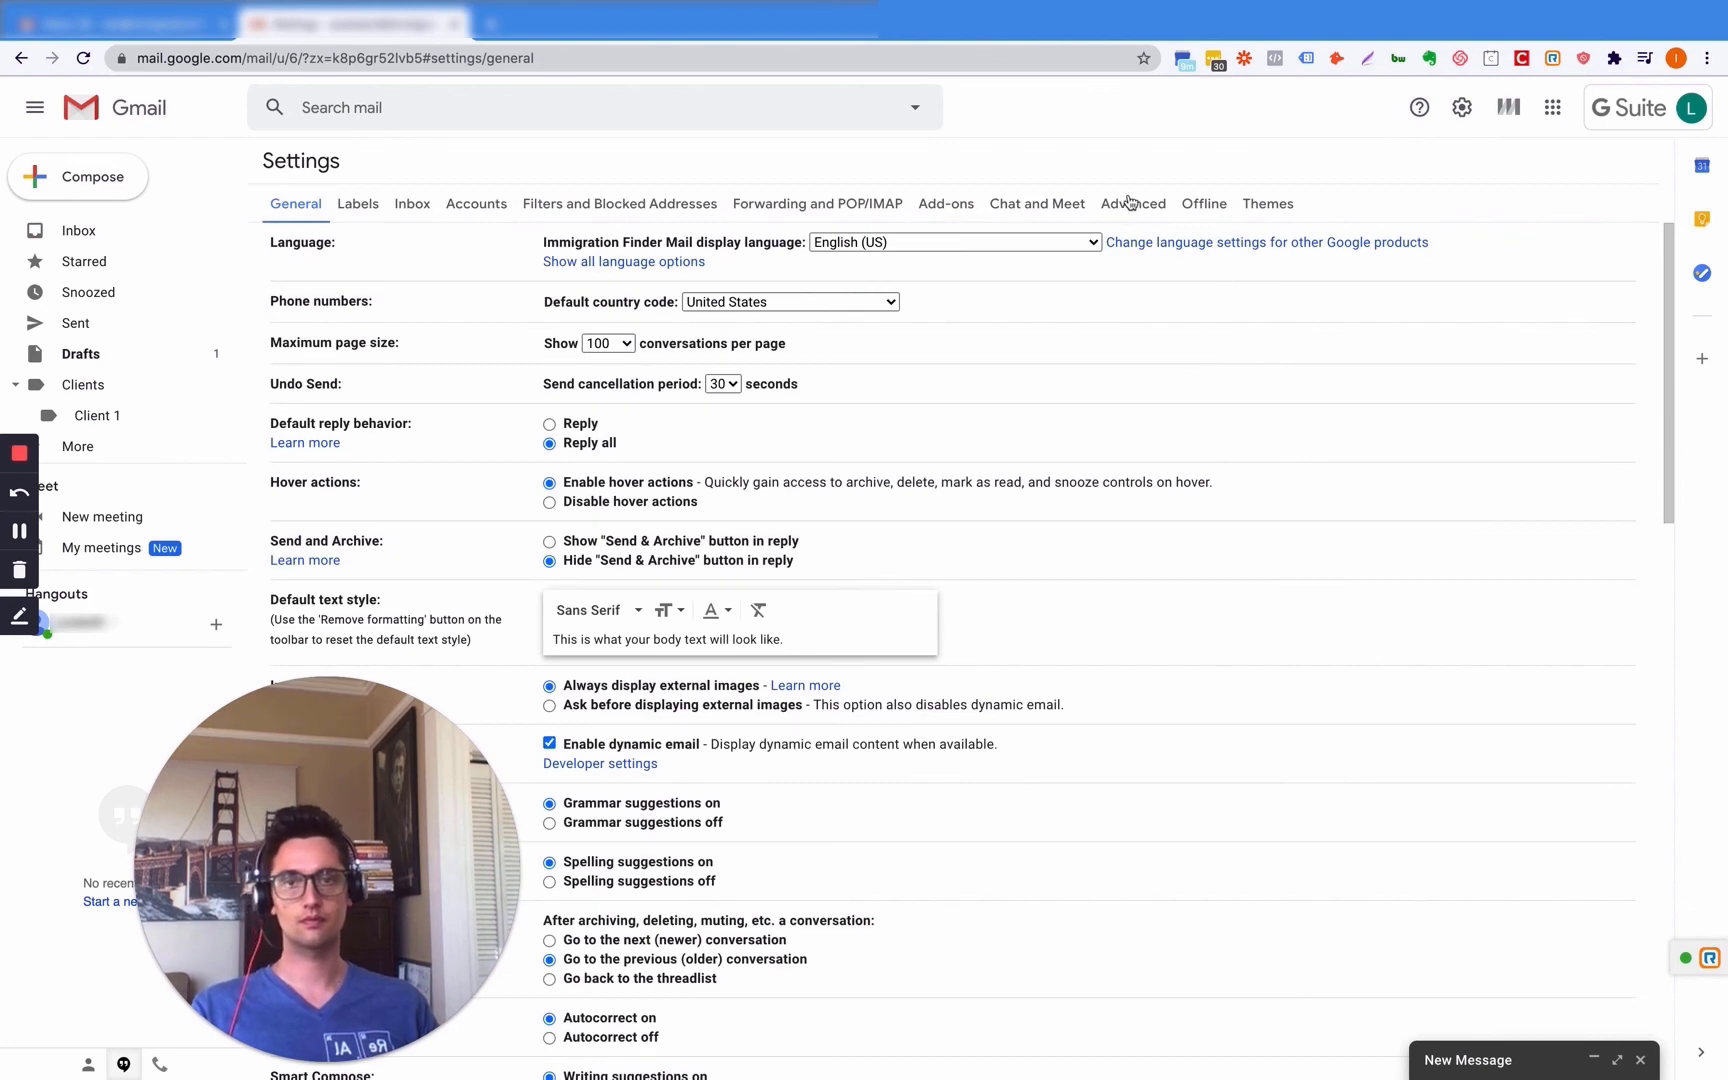
{"action": "left_click", "coordinate": [1130, 201]}
{"action": "left_click_drag", "start_coordinate": [382, 824], "coordinate": [1562, 814]}
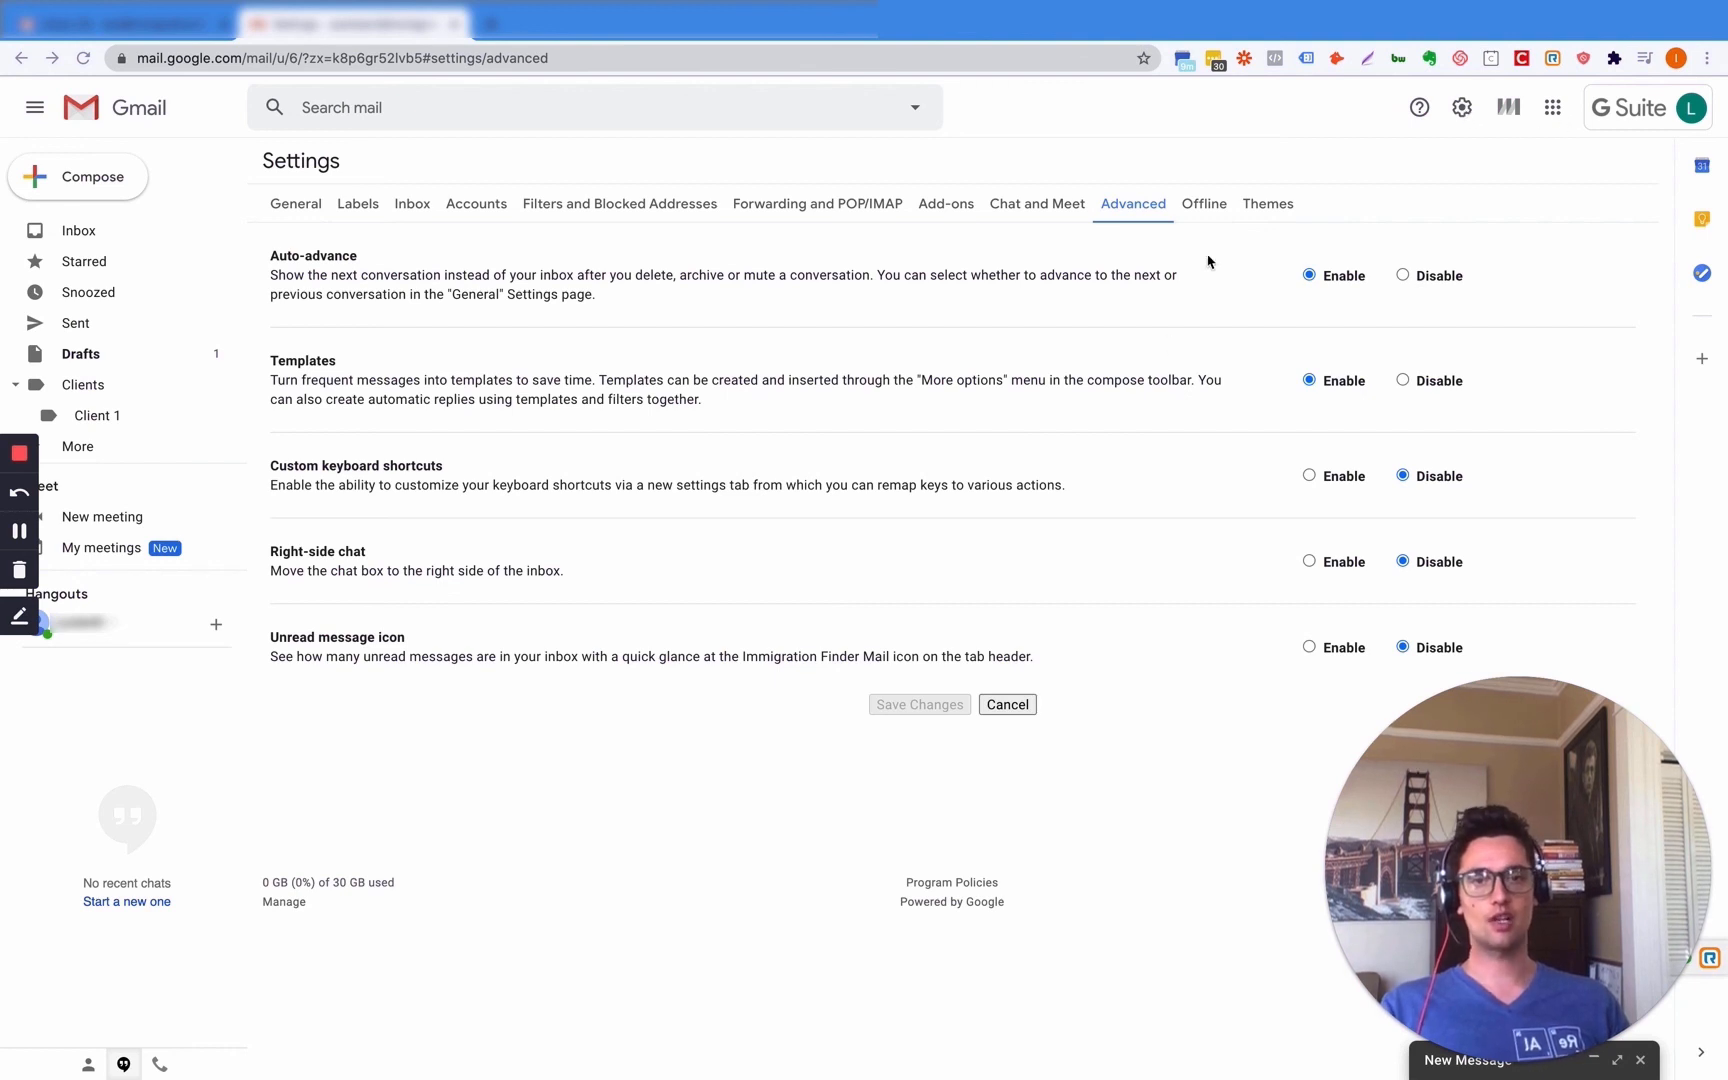
{"action": "left_click", "coordinate": [1206, 206]}
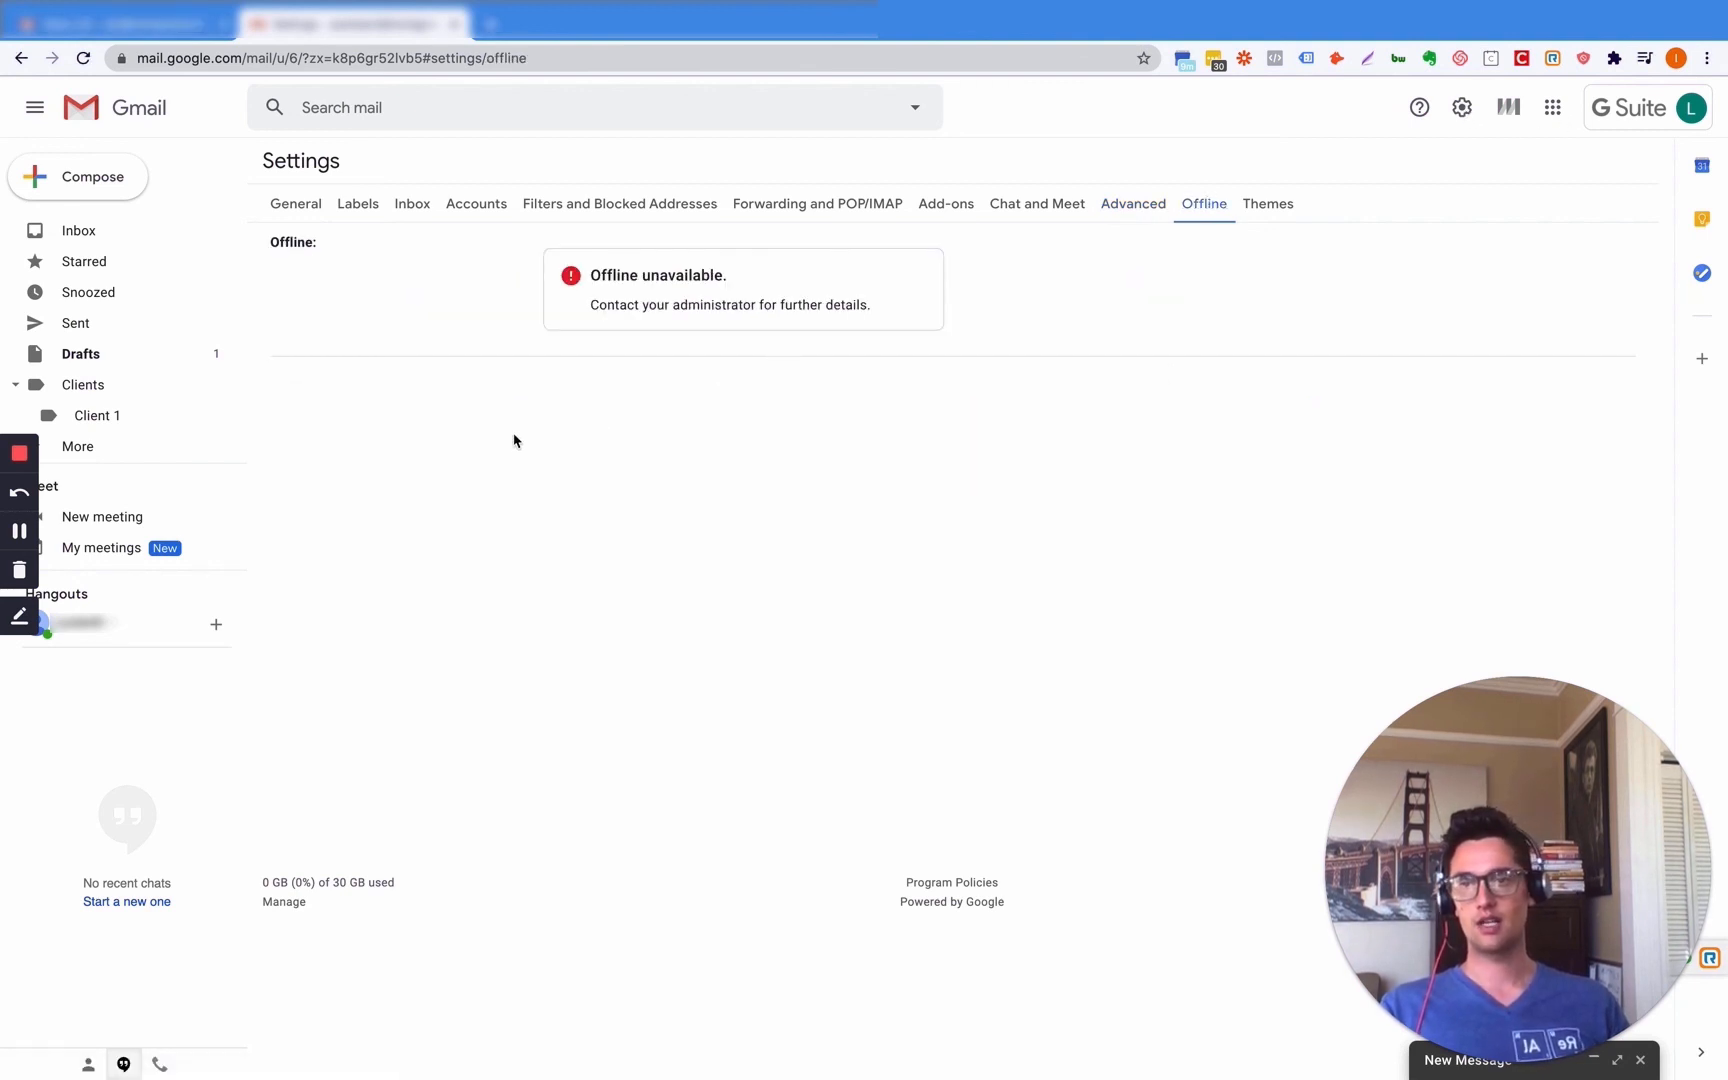
- Apply the Dark theme from the Themes settings theme picker
{"action": "left_click", "coordinate": [1273, 206]}
{"action": "left_click", "coordinate": [320, 250]}
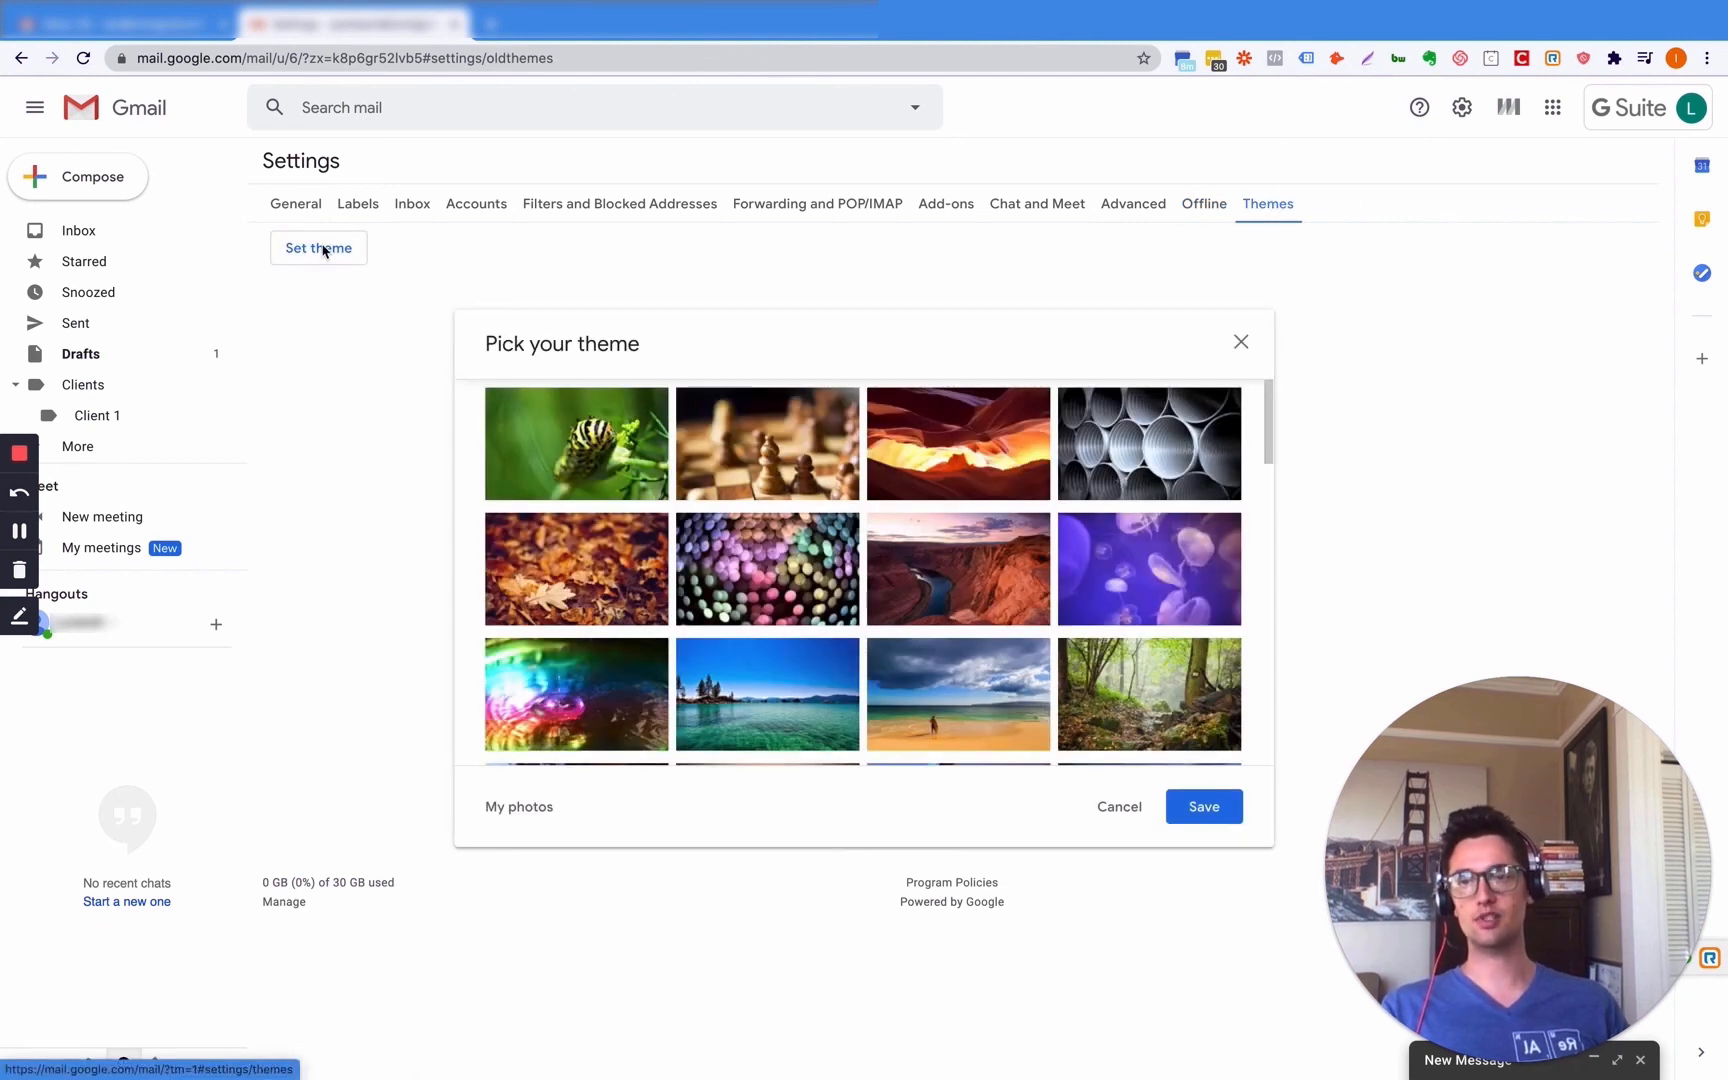
{"action": "scroll", "coordinate": [843, 627], "scroll_direction": "down", "scroll_amount": 10}
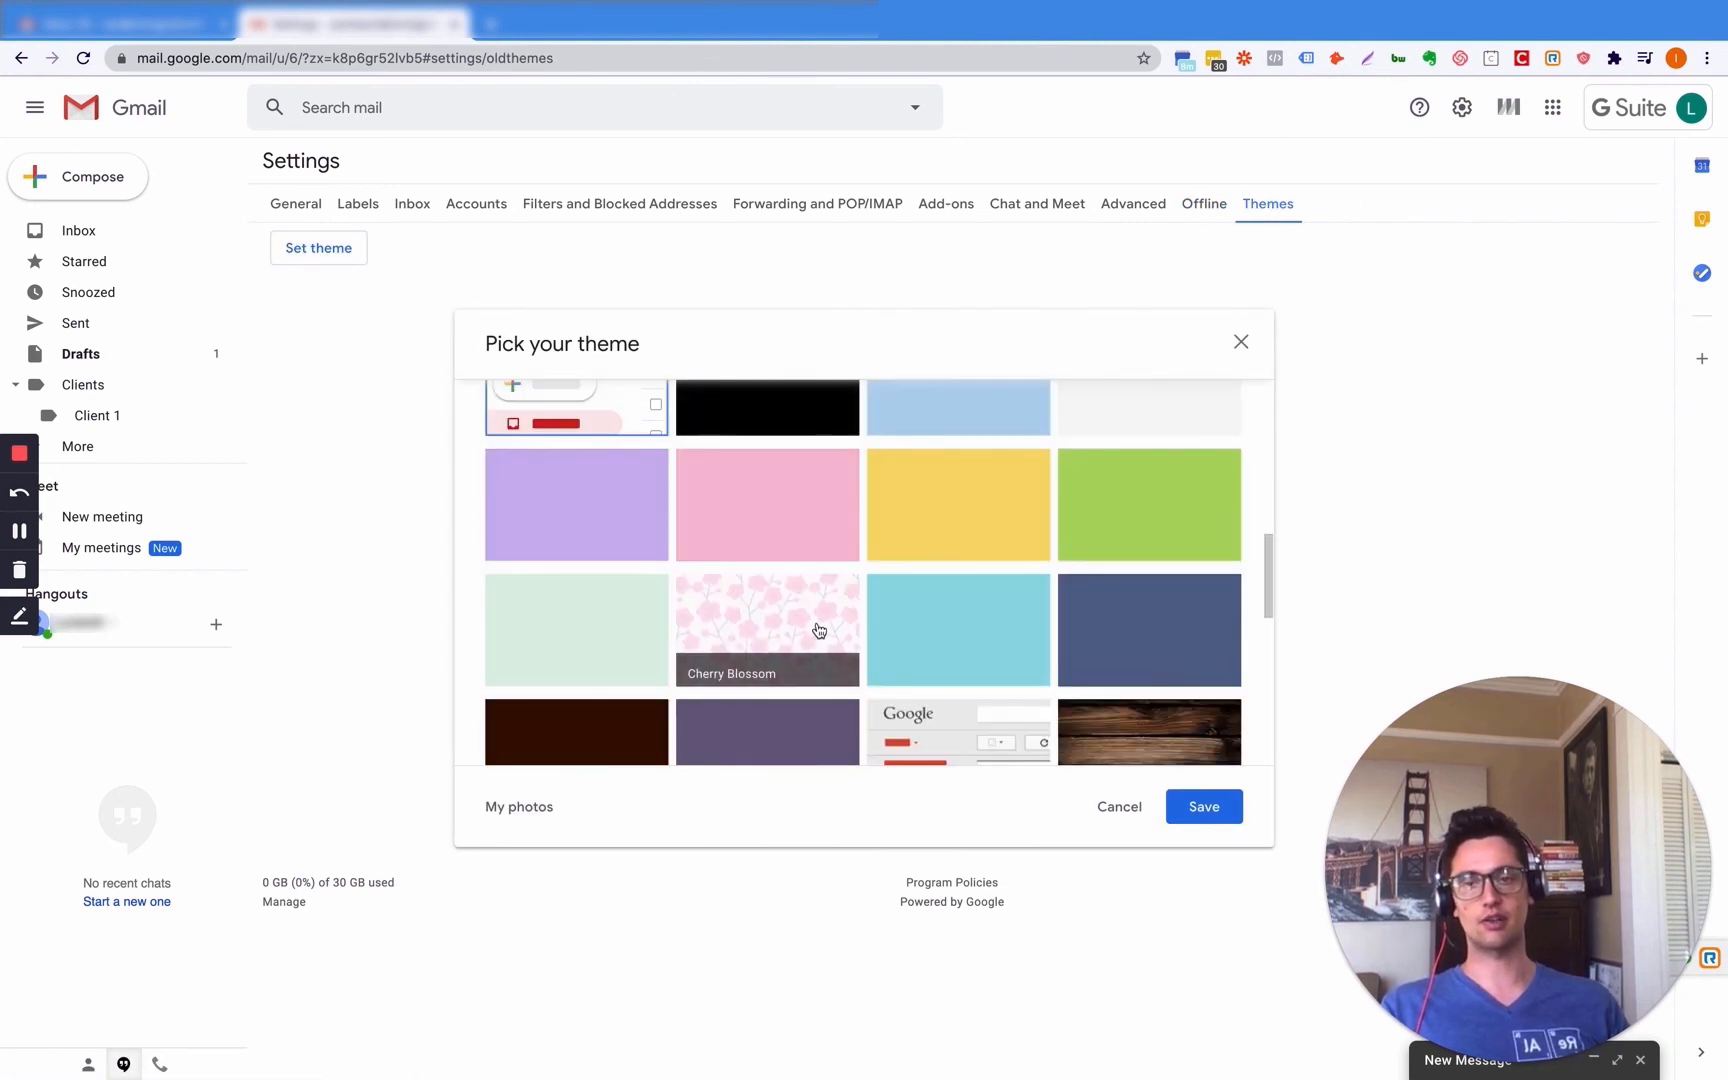
{"action": "scroll", "coordinate": [895, 580], "scroll_direction": "up", "scroll_amount": 2}
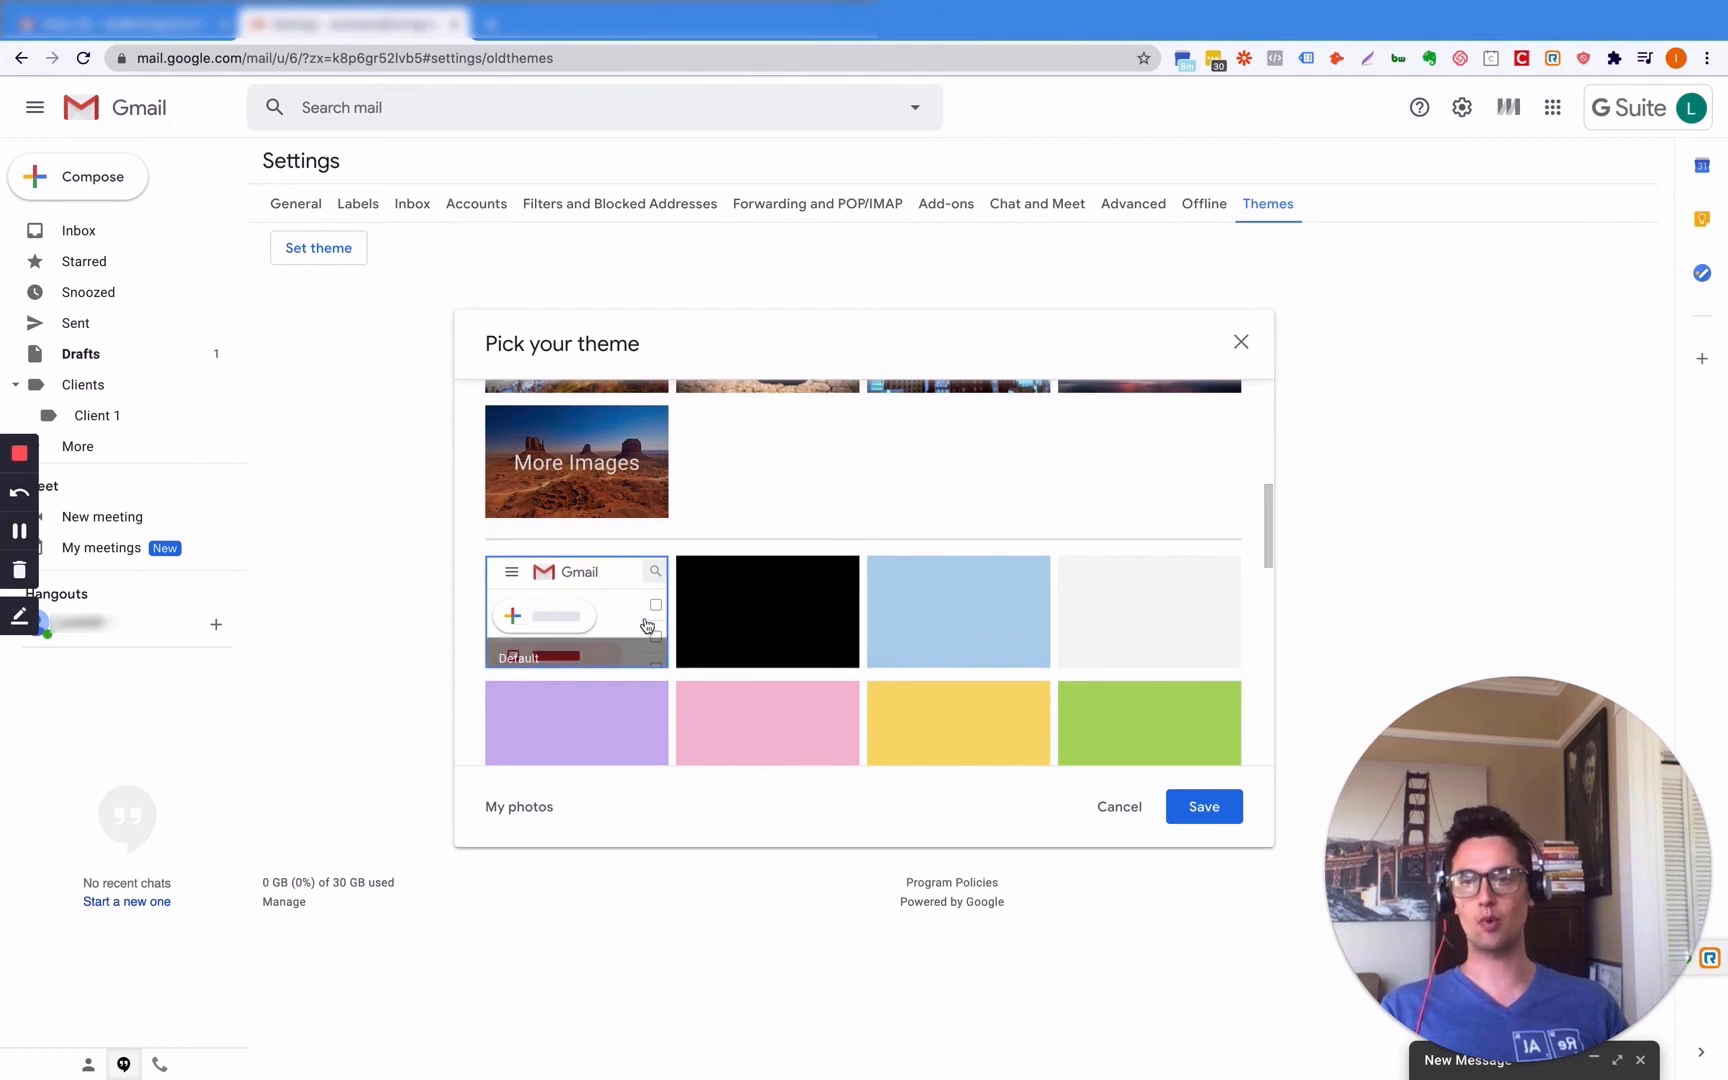
{"action": "left_click", "coordinate": [765, 615]}
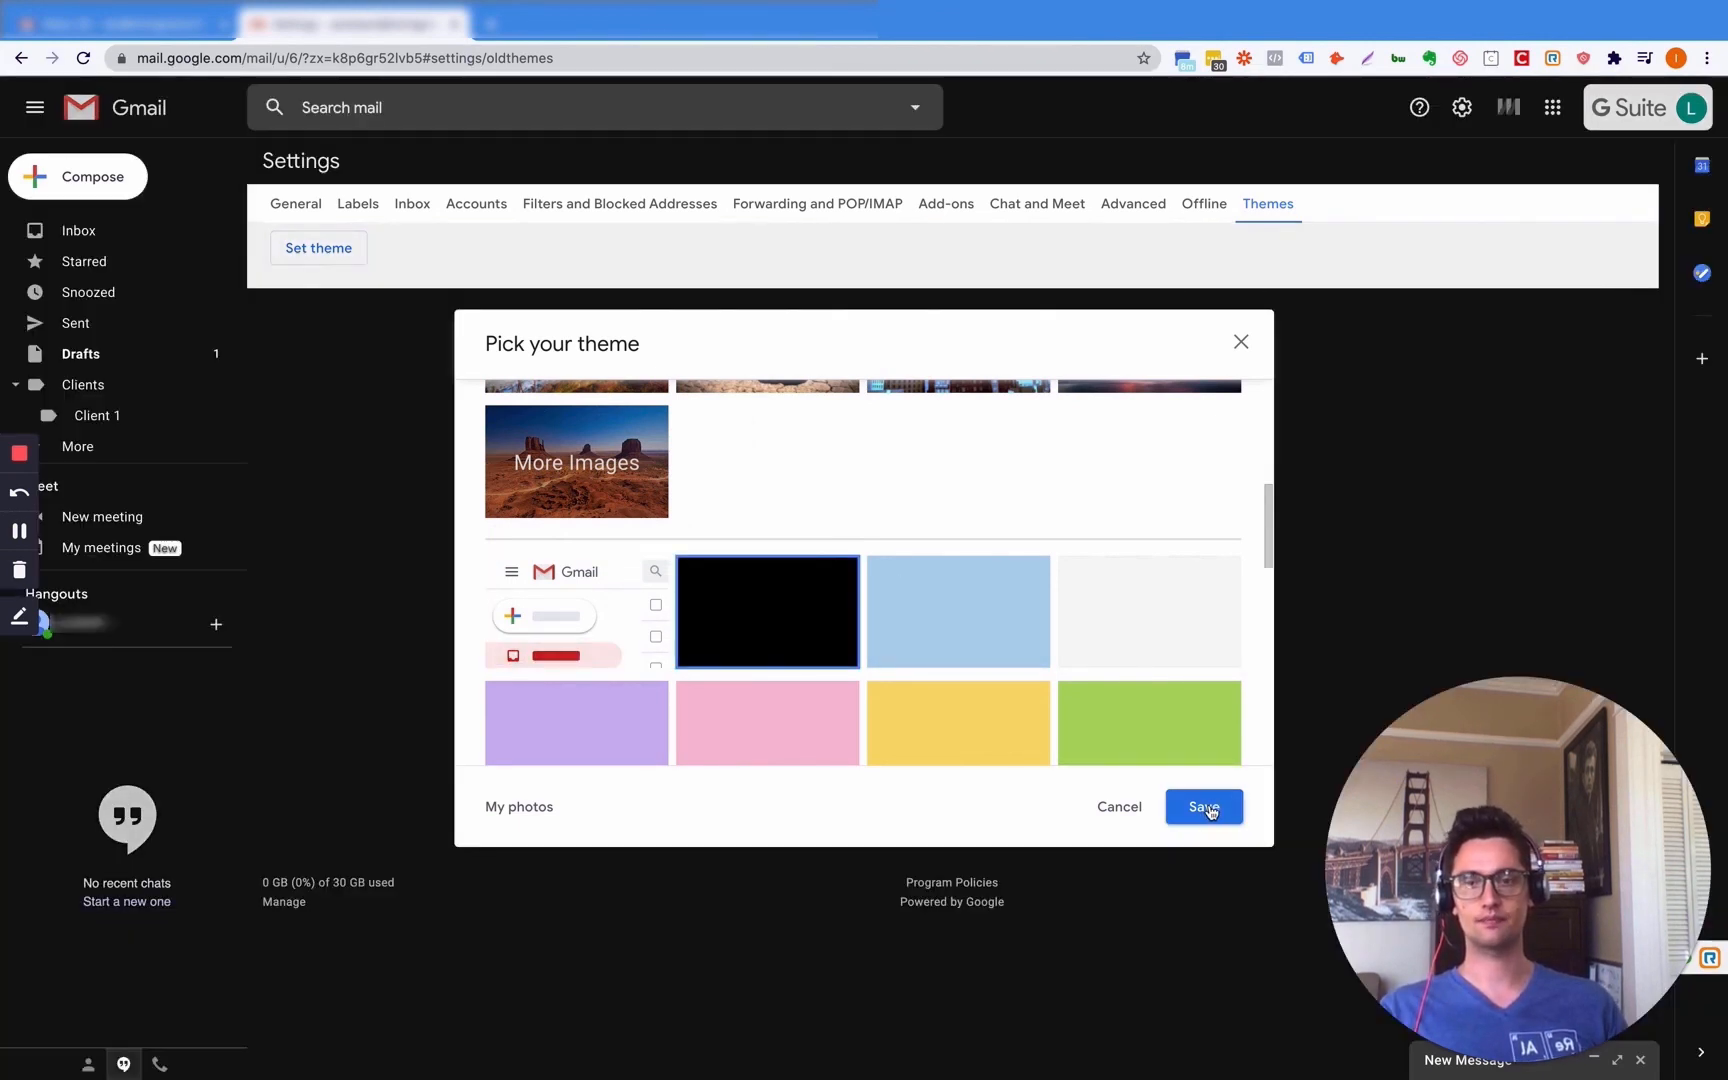
{"action": "left_click", "coordinate": [1212, 807]}
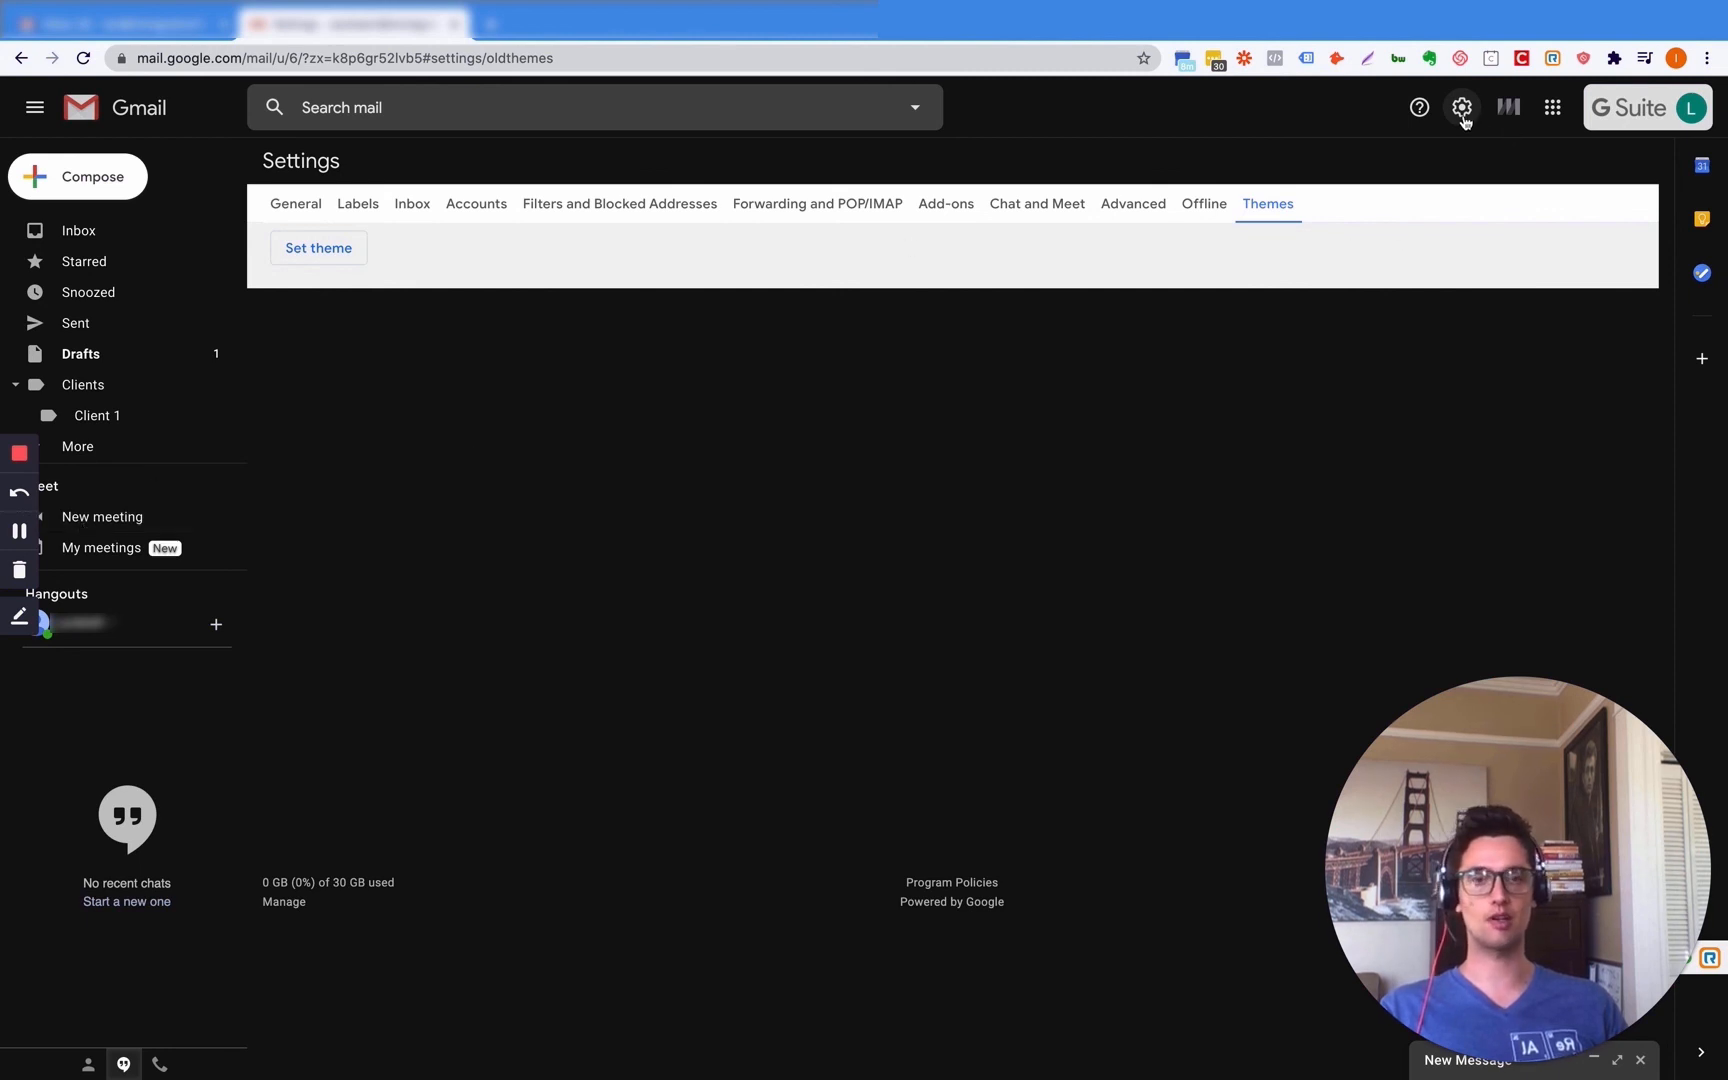
{"action": "left_click_drag", "start_coordinate": [1520, 785], "coordinate": [259, 776]}
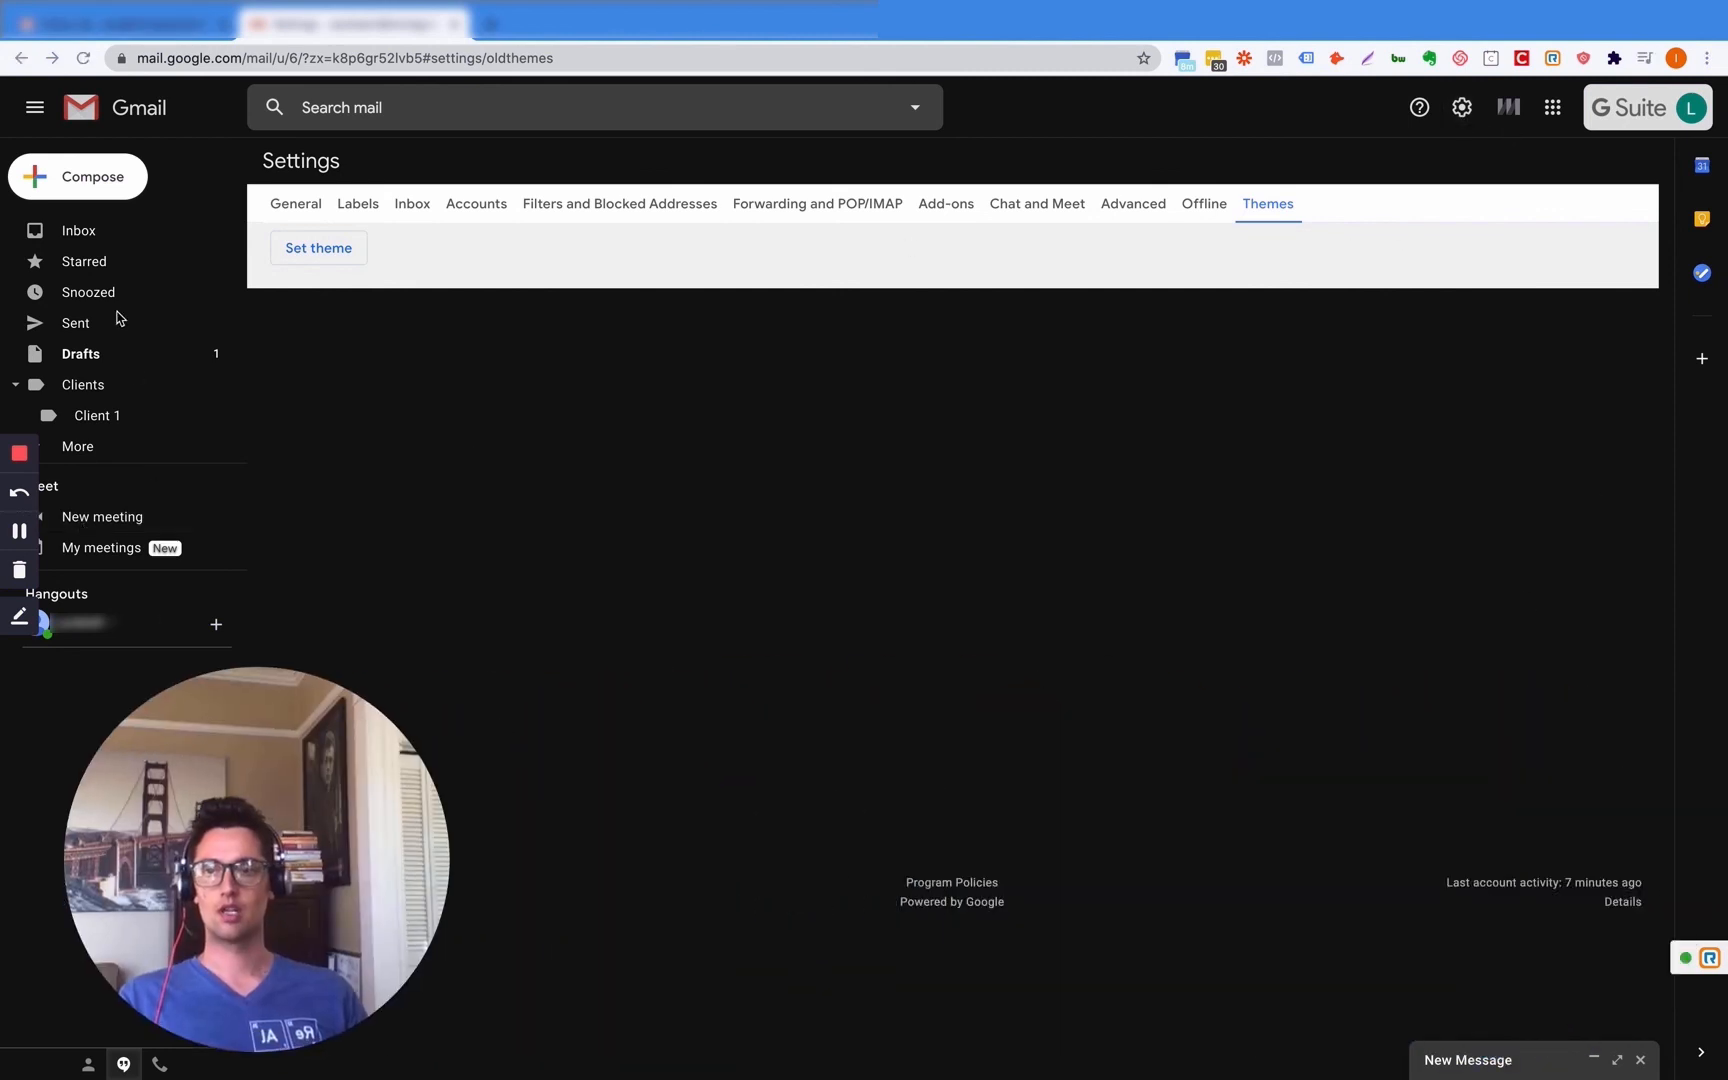
- Restore the Default theme through the theme picker
{"action": "left_click", "coordinate": [335, 258]}
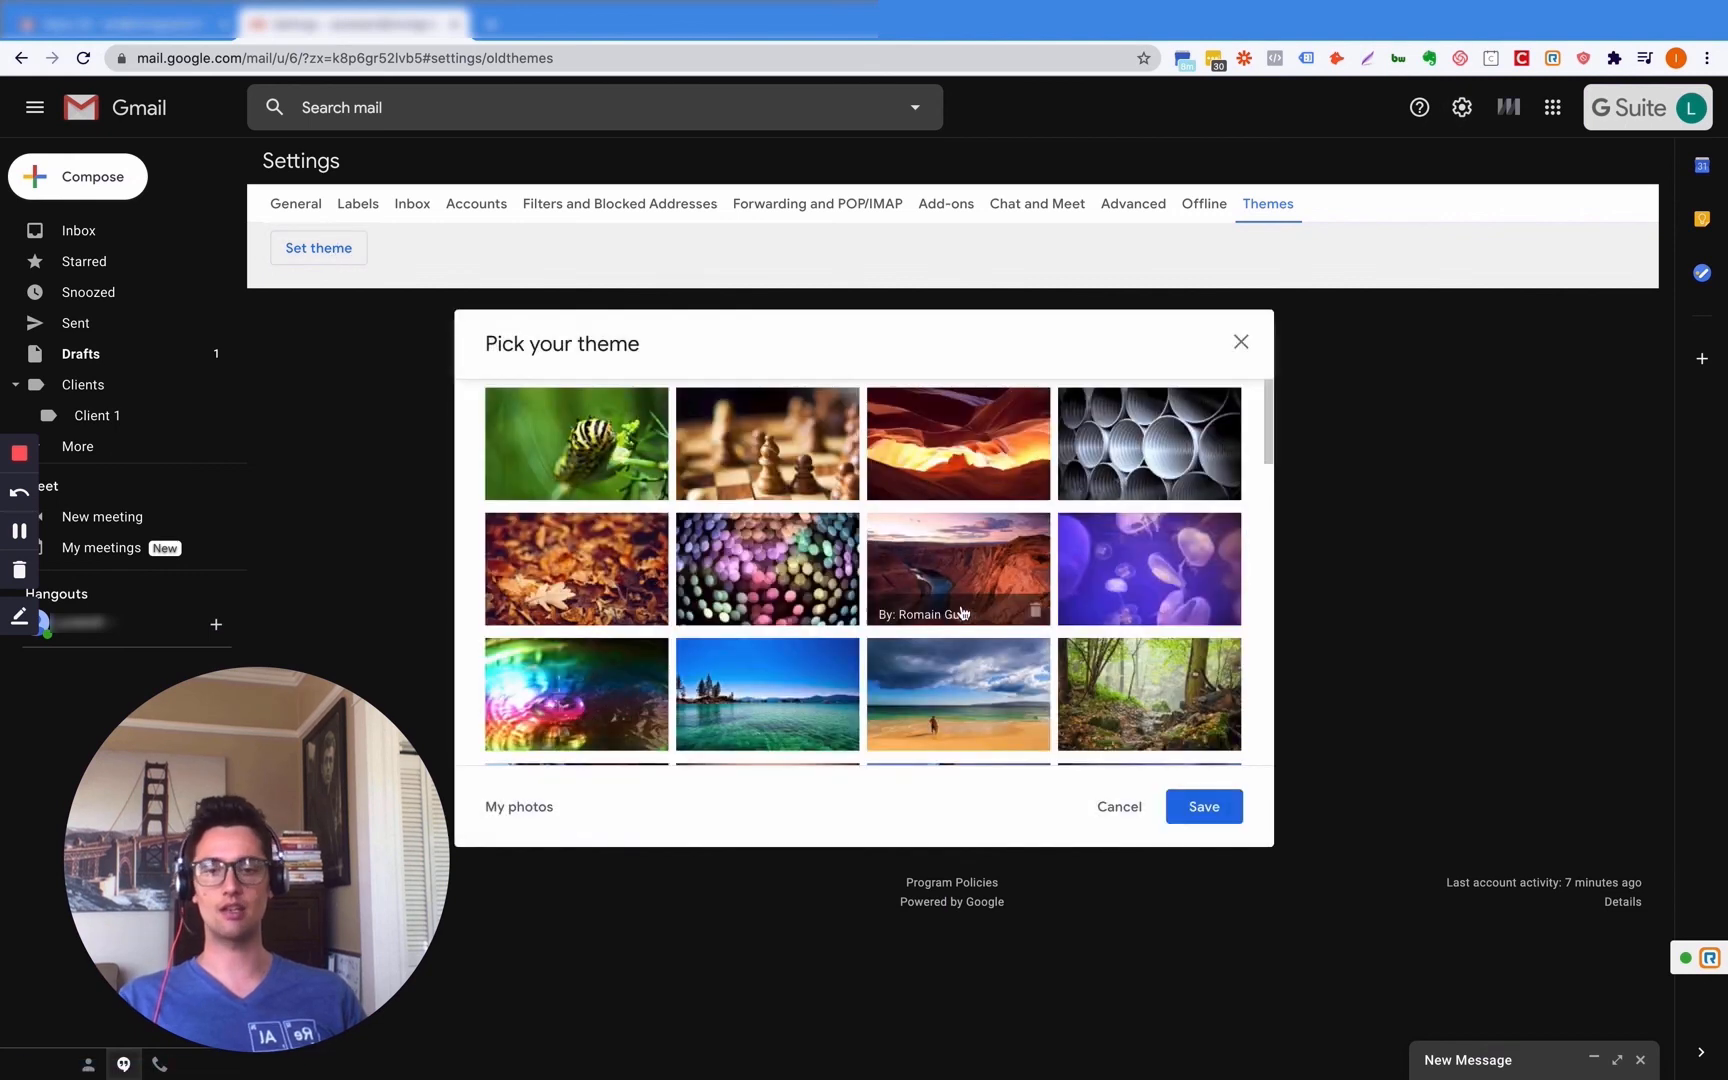
{"action": "scroll", "coordinate": [850, 593], "scroll_direction": "down", "scroll_amount": 3}
{"action": "scroll", "coordinate": [850, 593], "scroll_direction": "down", "scroll_amount": 12}
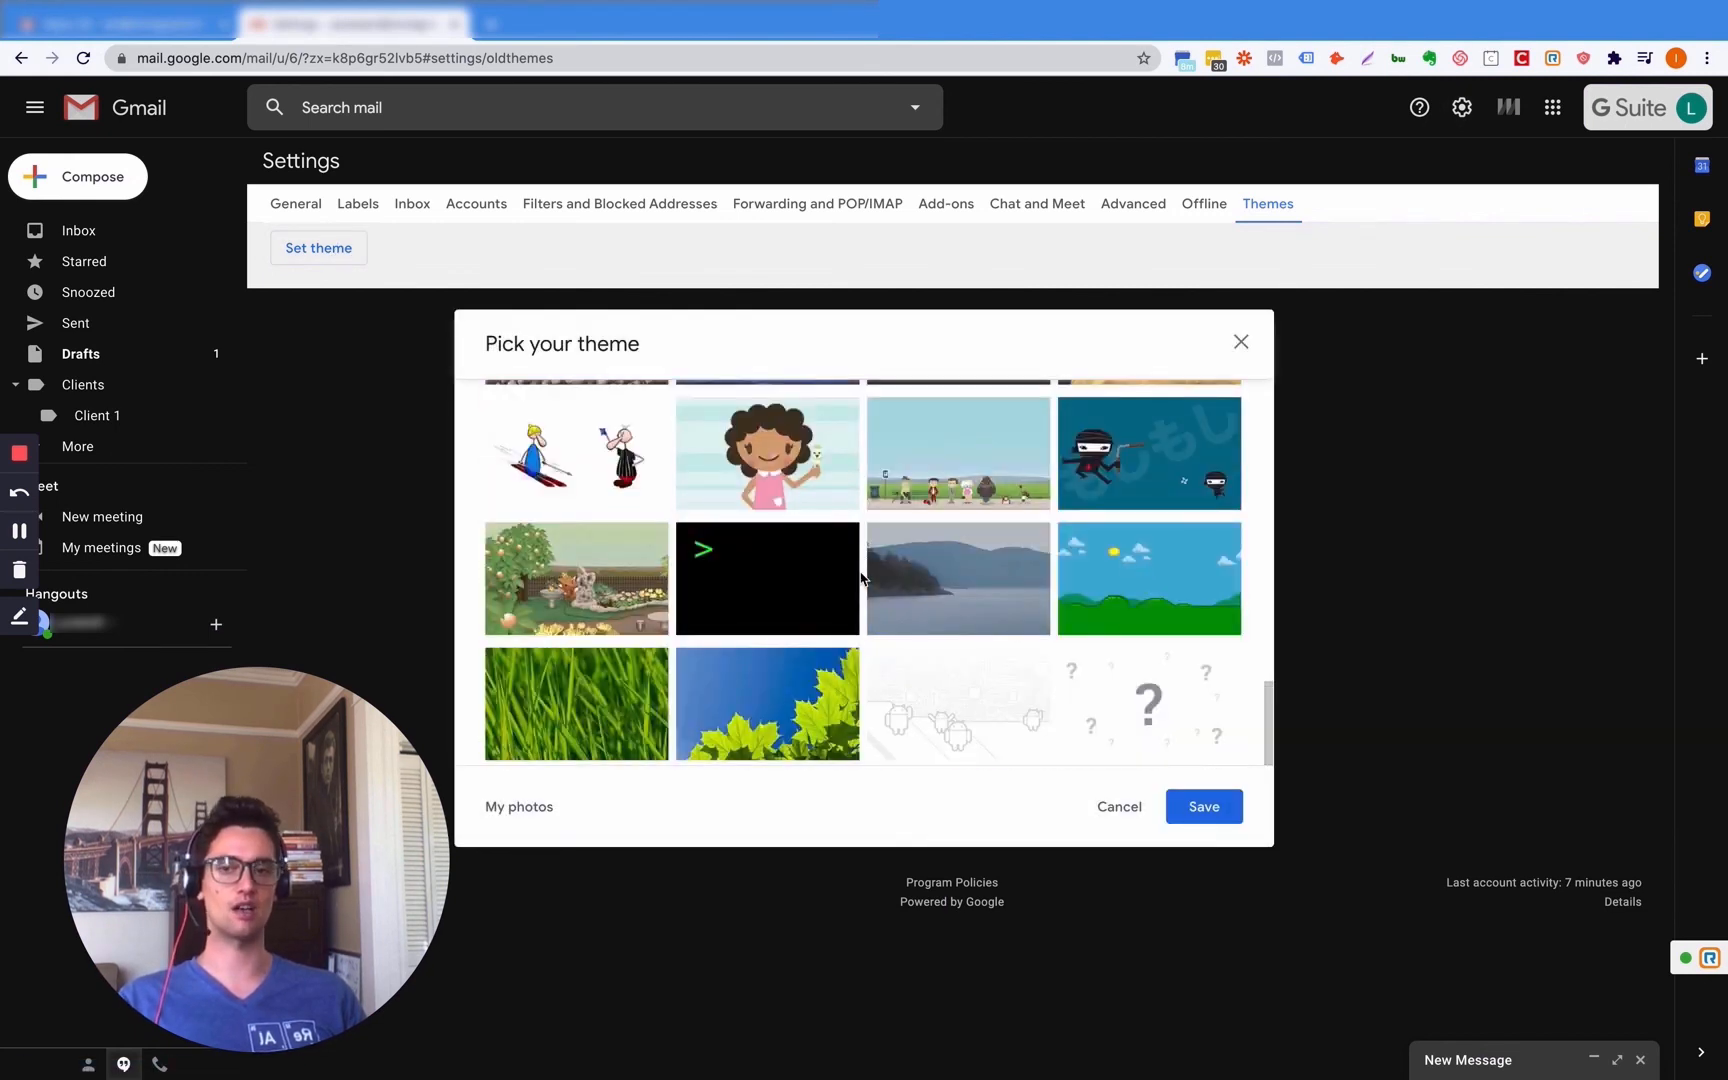
{"action": "scroll", "coordinate": [840, 560], "scroll_direction": "up", "scroll_amount": 15}
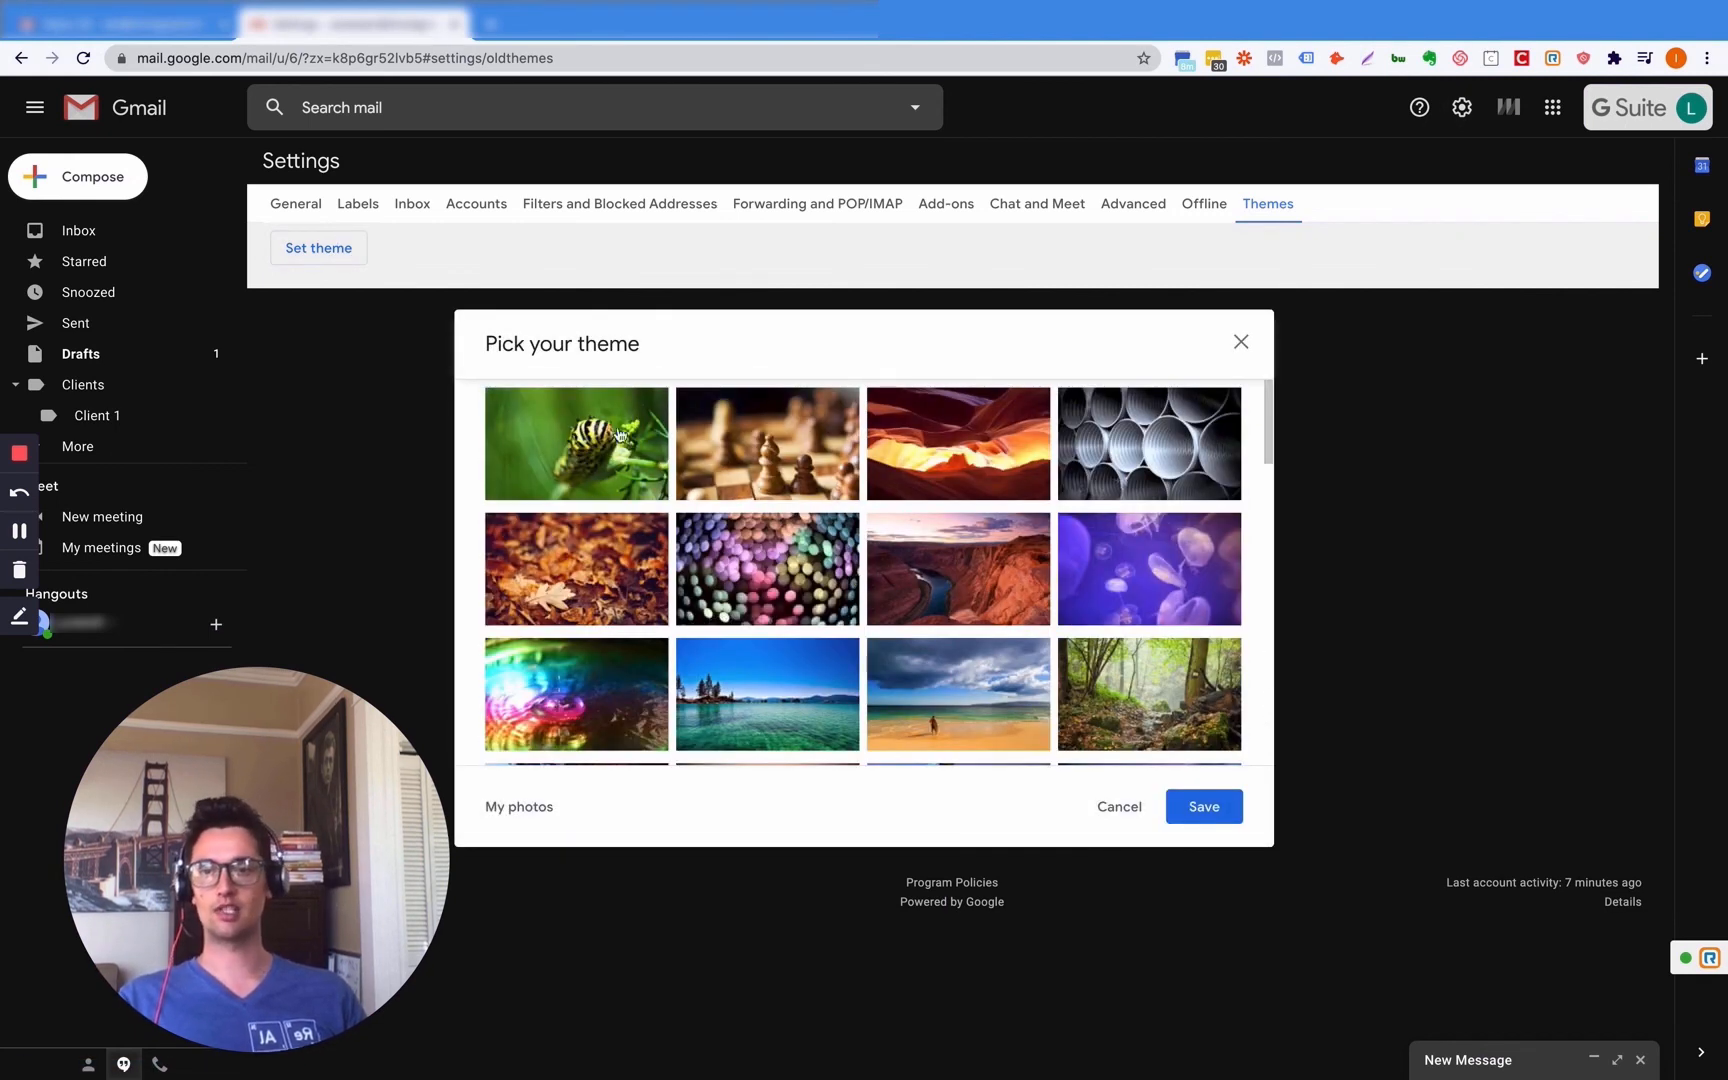
{"action": "scroll", "coordinate": [797, 514], "scroll_direction": "down", "scroll_amount": 5}
{"action": "left_click", "coordinate": [578, 571]}
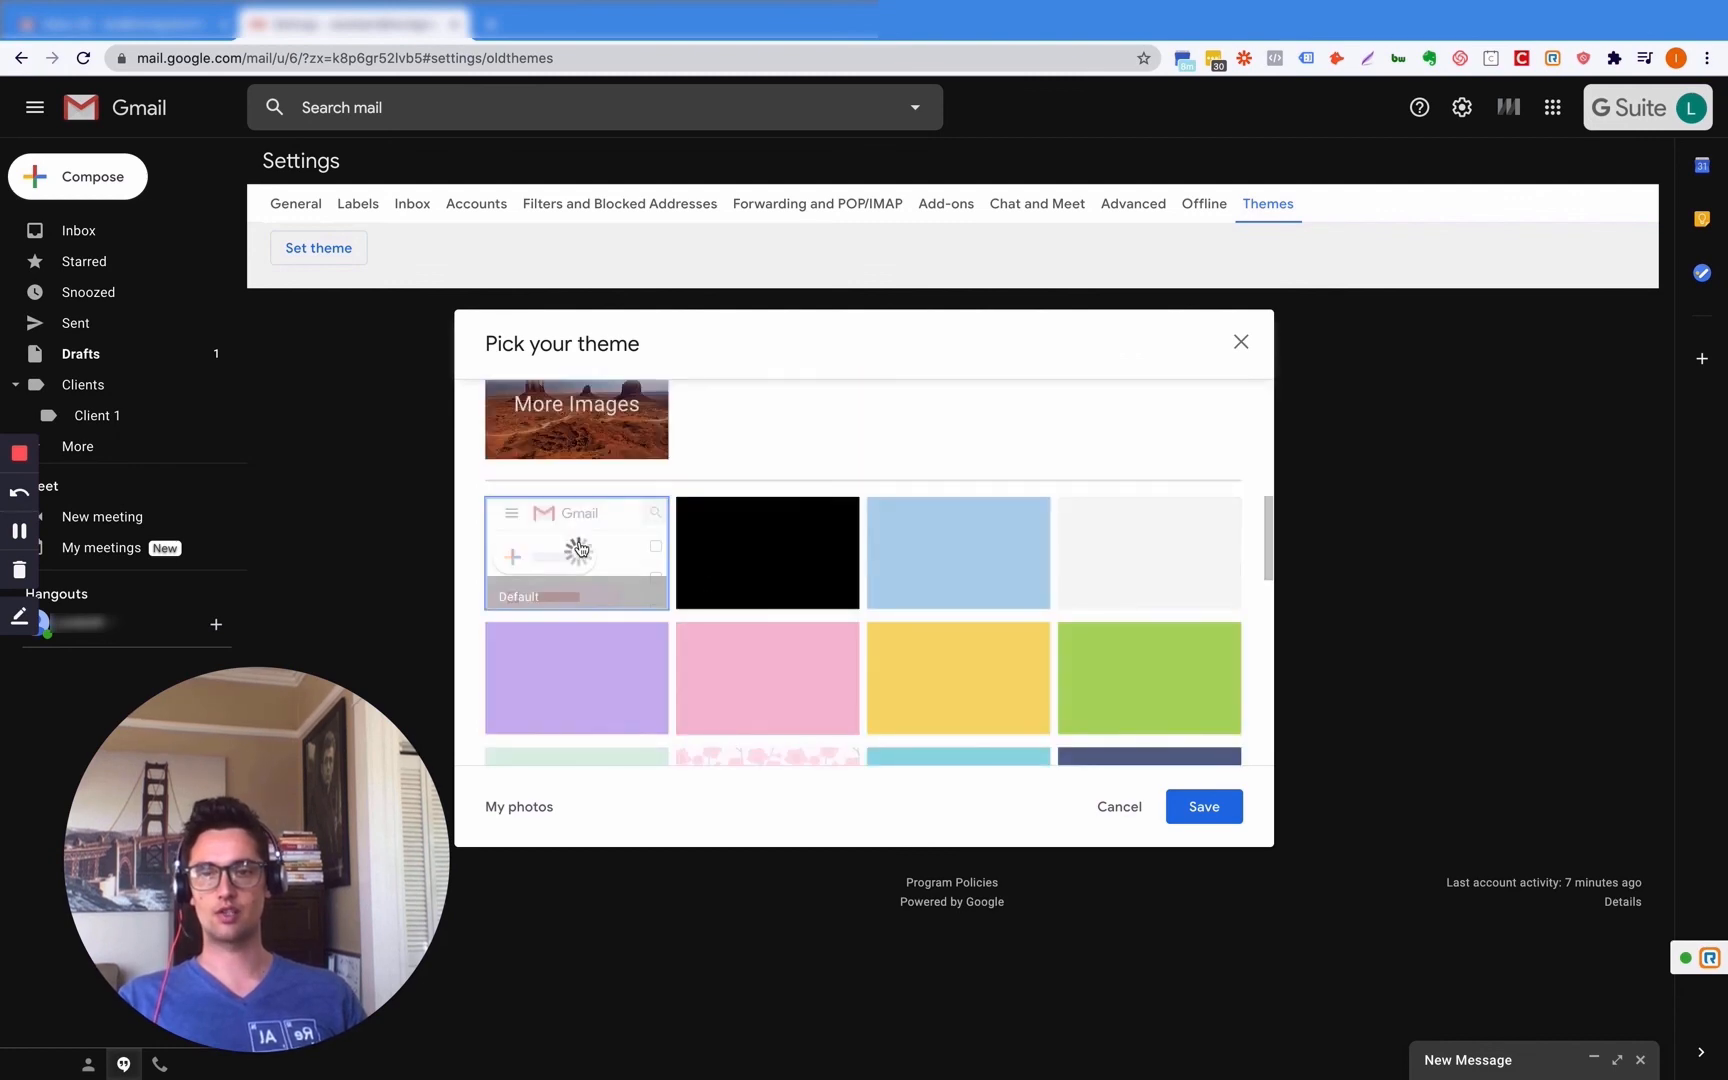
{"action": "left_click", "coordinate": [1208, 808]}
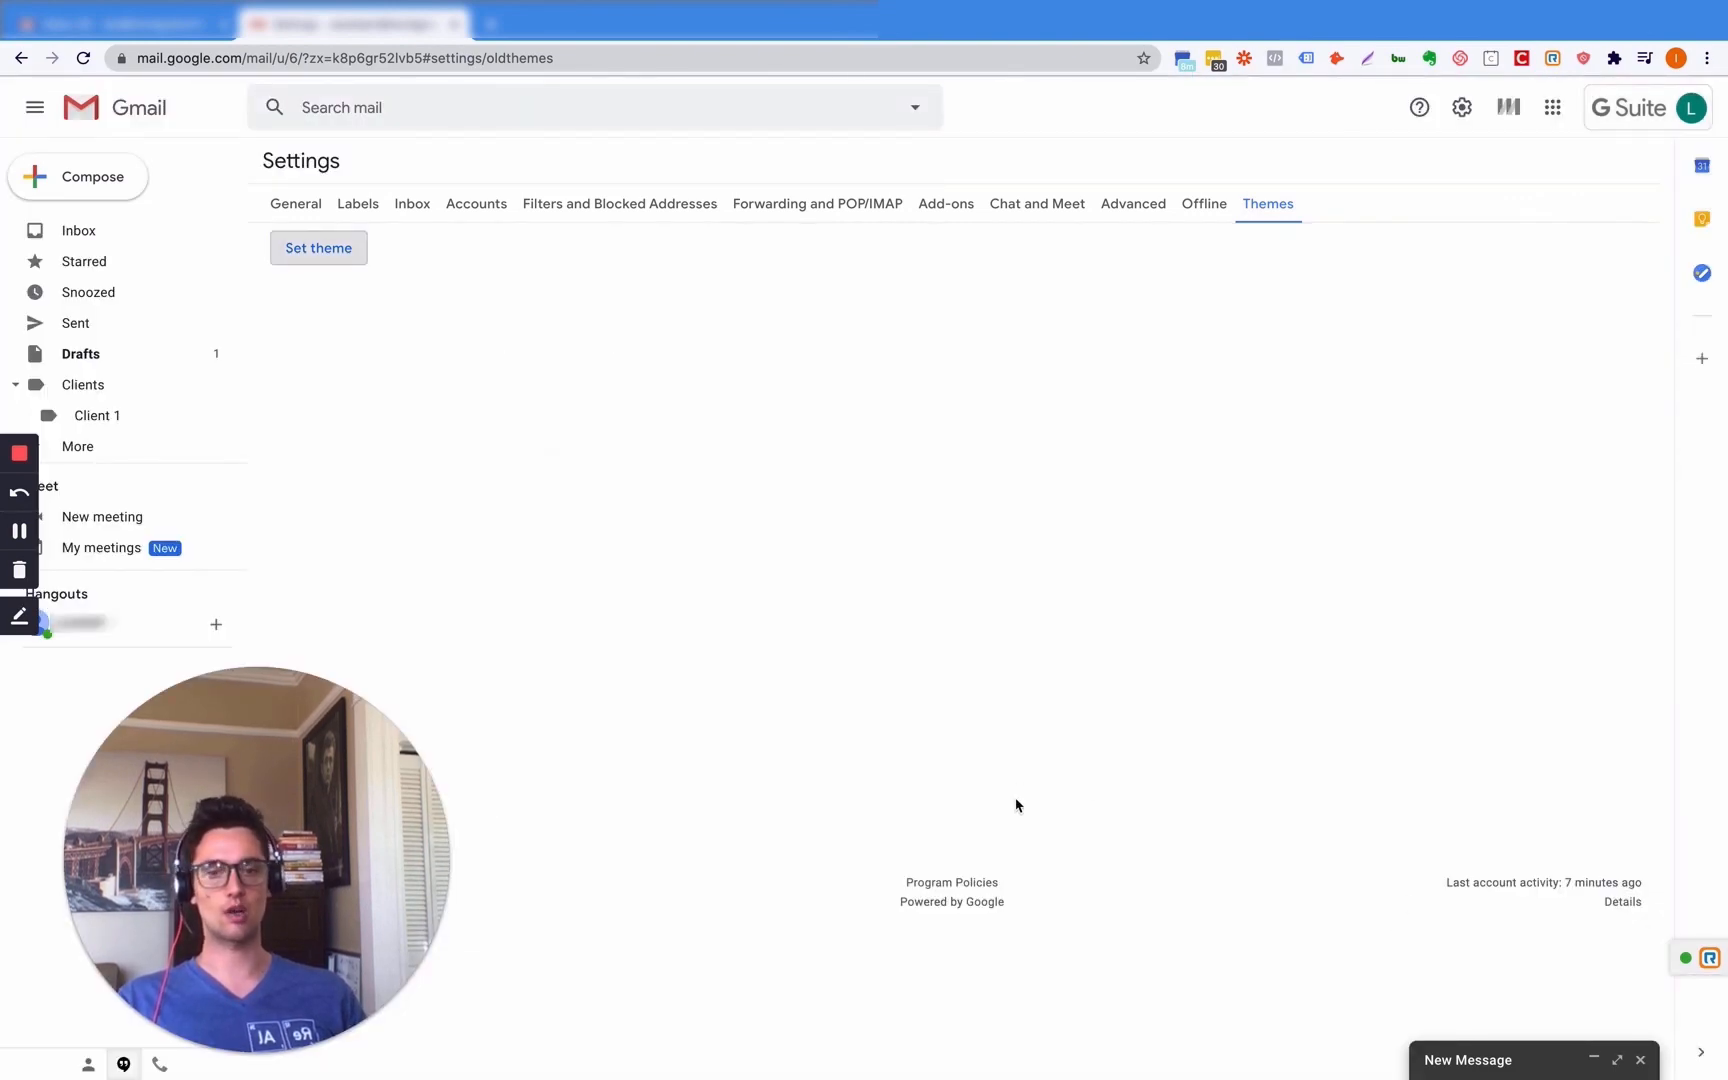
{"action": "left_click_drag", "start_coordinate": [306, 893], "coordinate": [1492, 1025]}
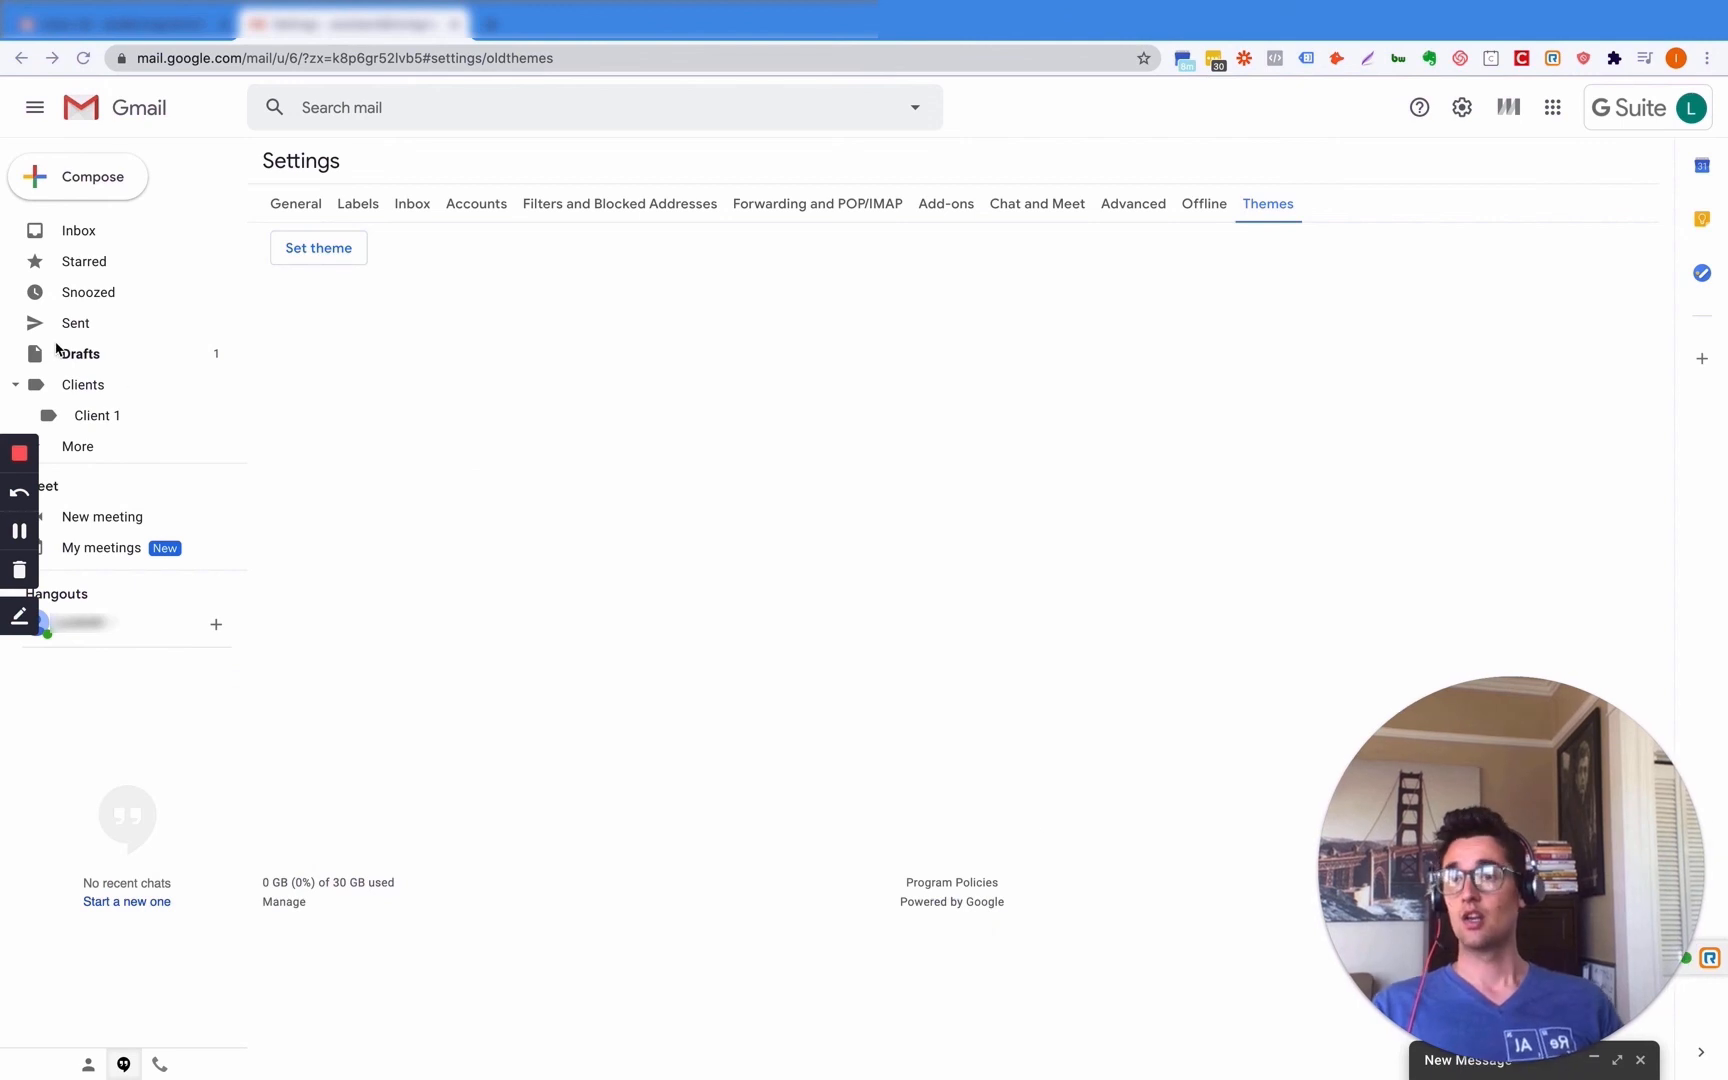